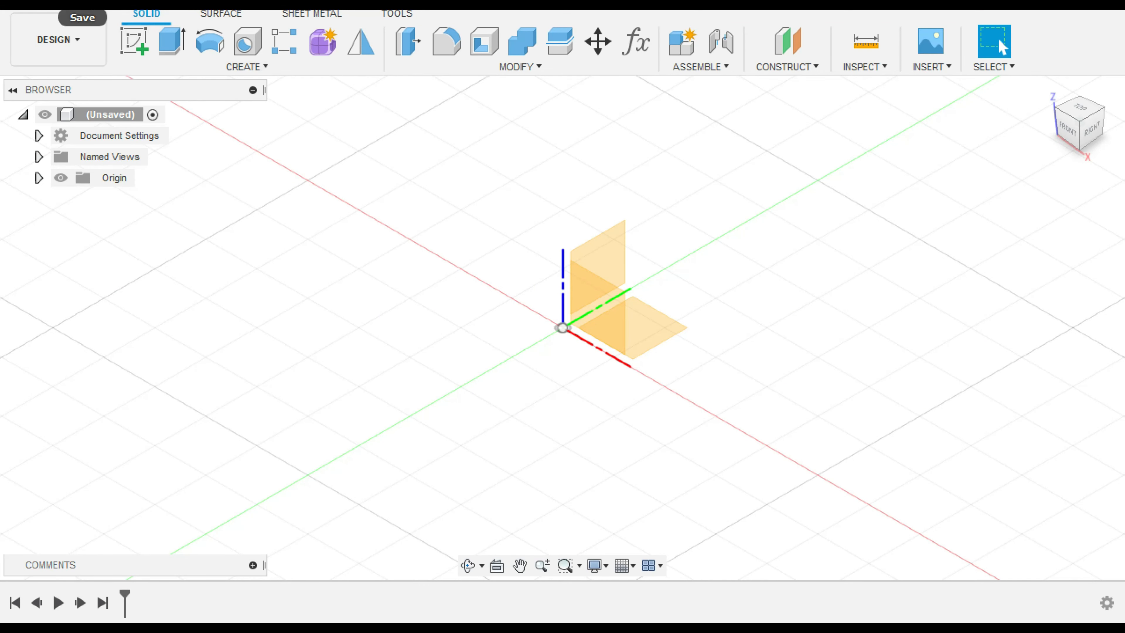
# Step: Save the new design under the name Patio Bar Stool
pyautogui.click(82, 5)
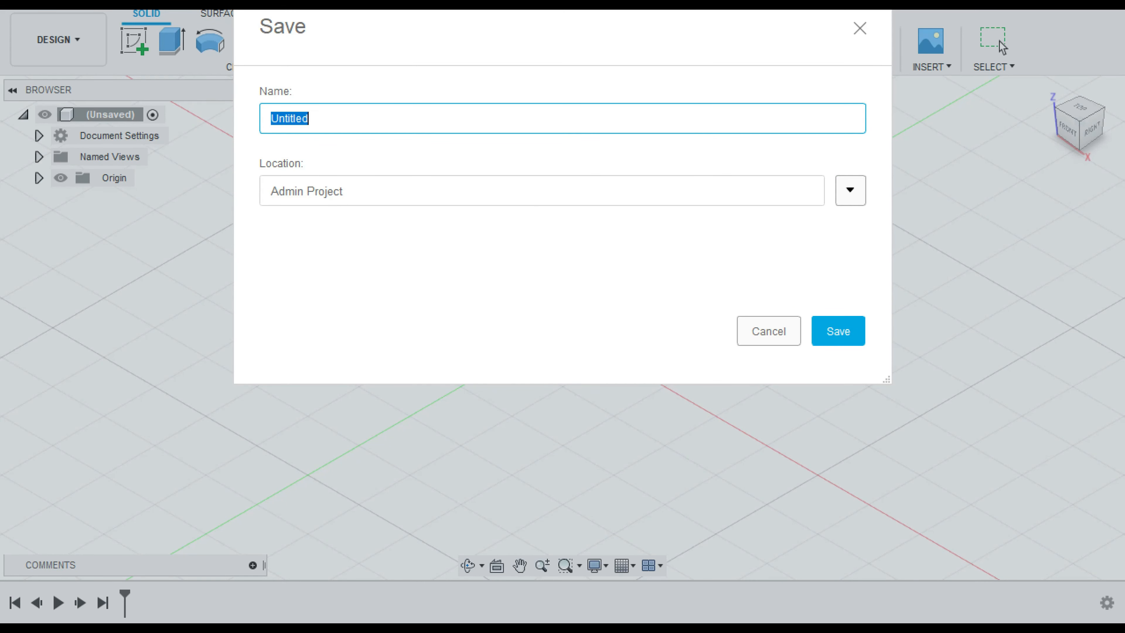
pyautogui.write('Patio Bar Stoo')
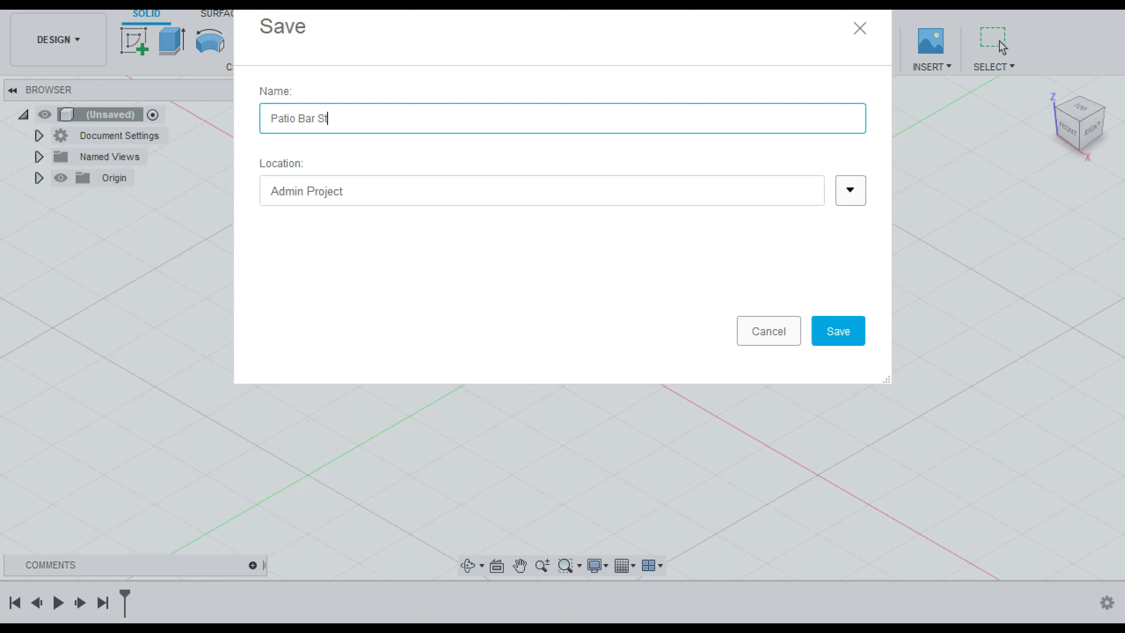
pyautogui.click(837, 330)
pyautogui.moveTo(839, 332); pyautogui.dragTo(810, 277, button='middle')
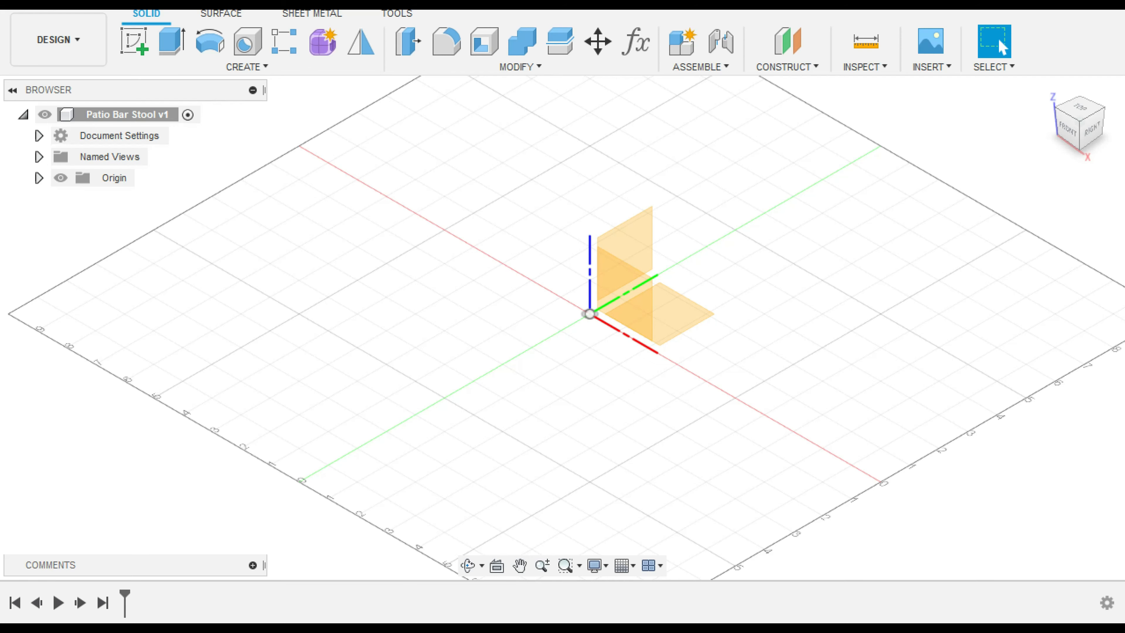
# Step: Sketch a 42 in vertical construction line up from the origin on the vertical YZ plane
pyautogui.click(134, 41)
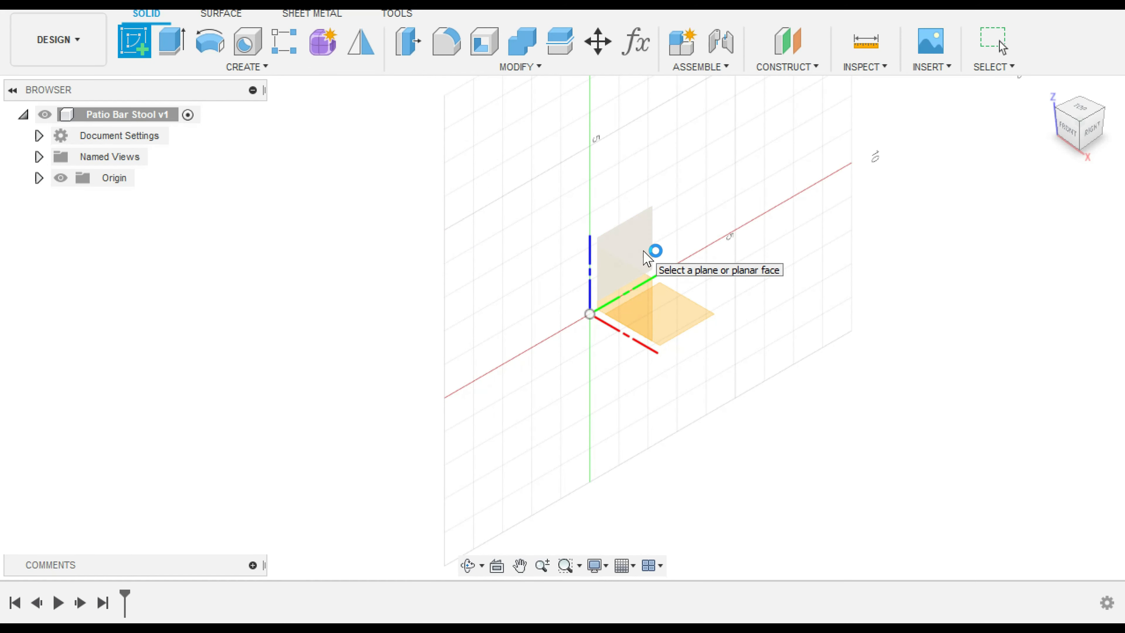
pyautogui.click(652, 252)
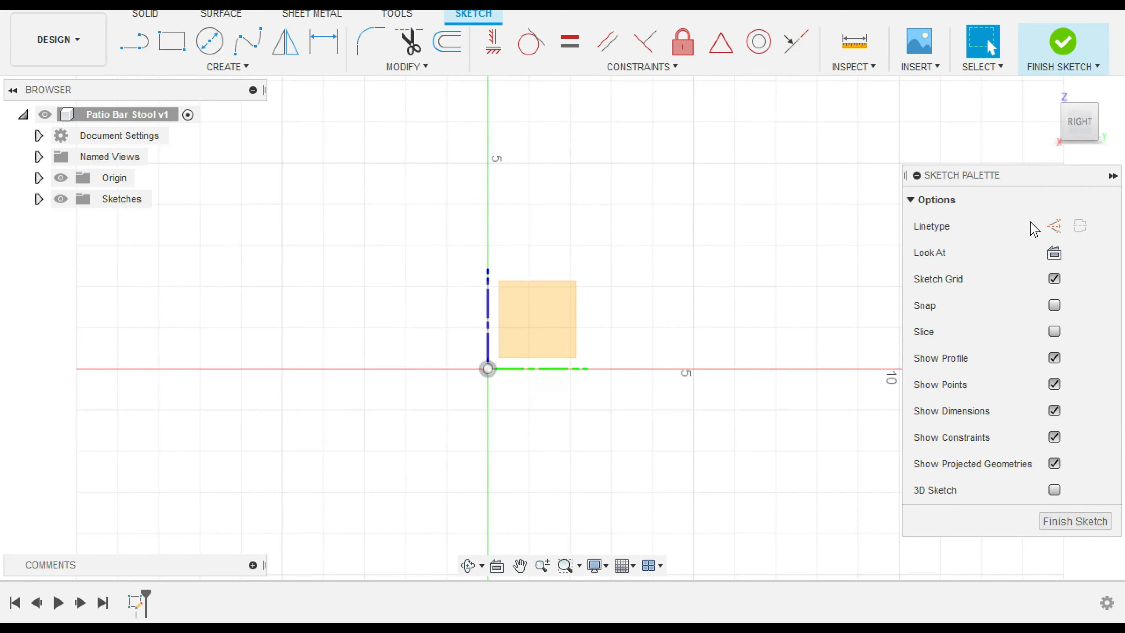
pyautogui.click(1054, 226)
pyautogui.click(134, 40)
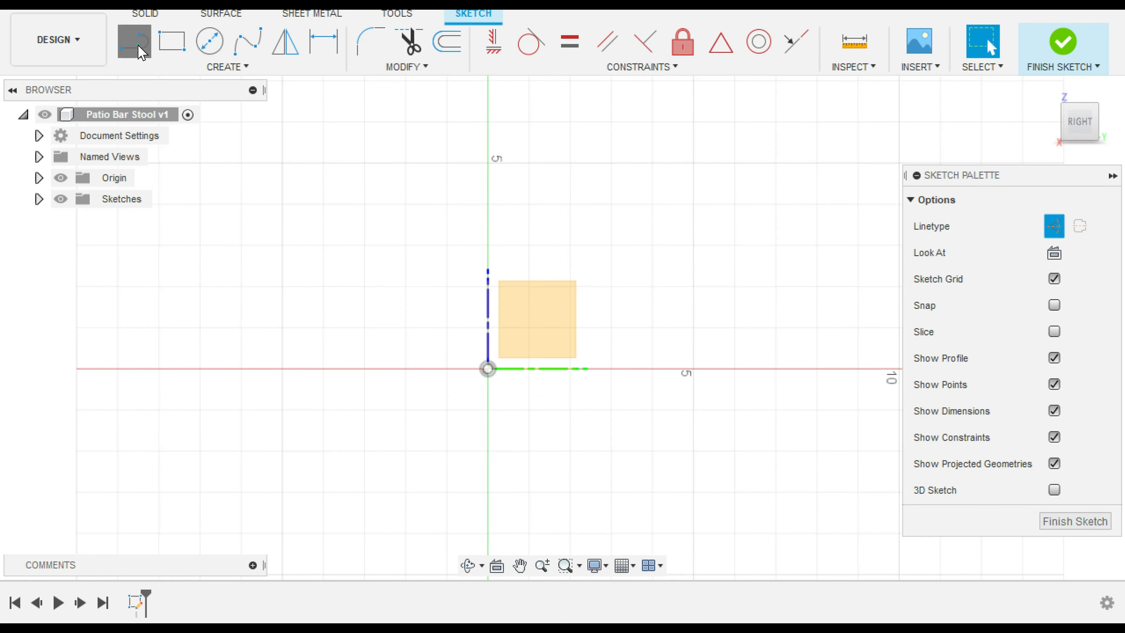
pyautogui.click(487, 368)
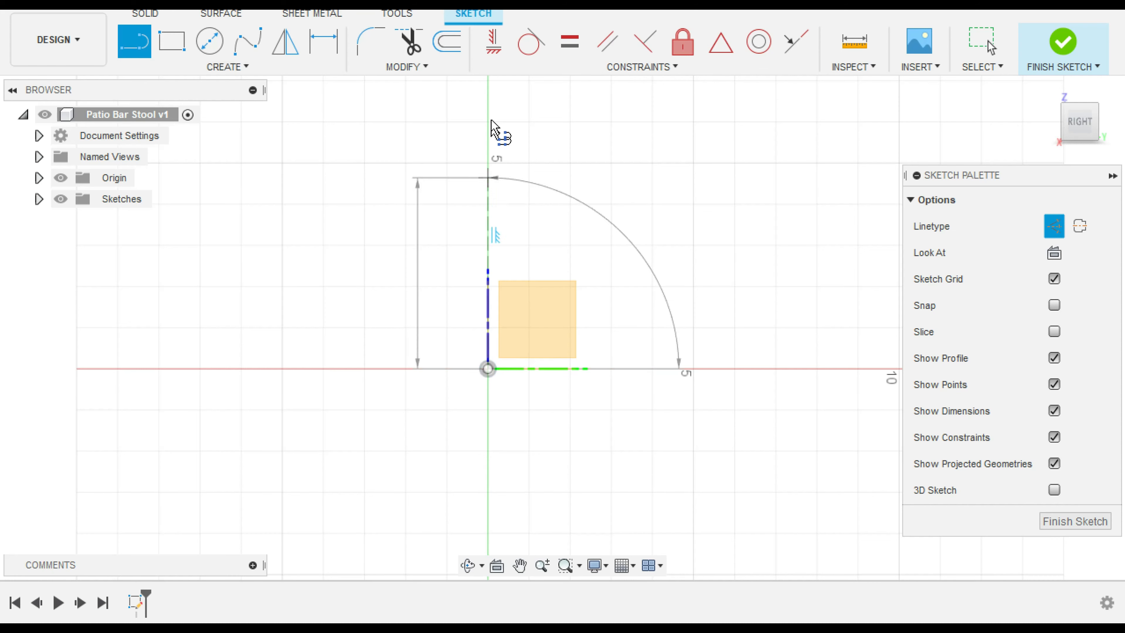
pyautogui.write('42')
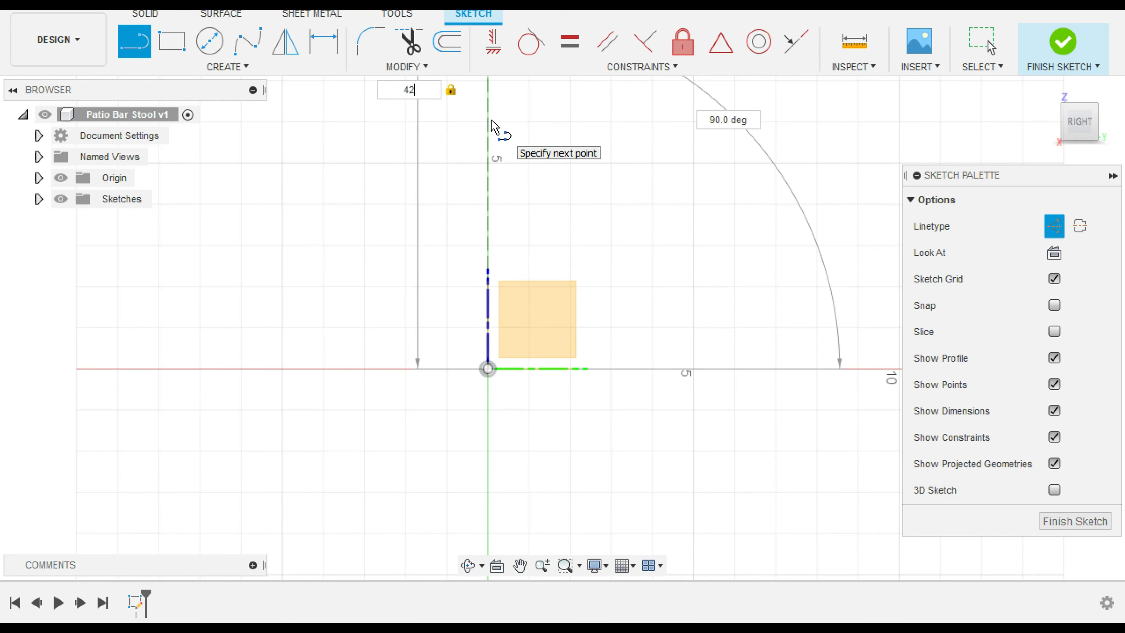
pyautogui.press('Return')
pyautogui.press('Escape')
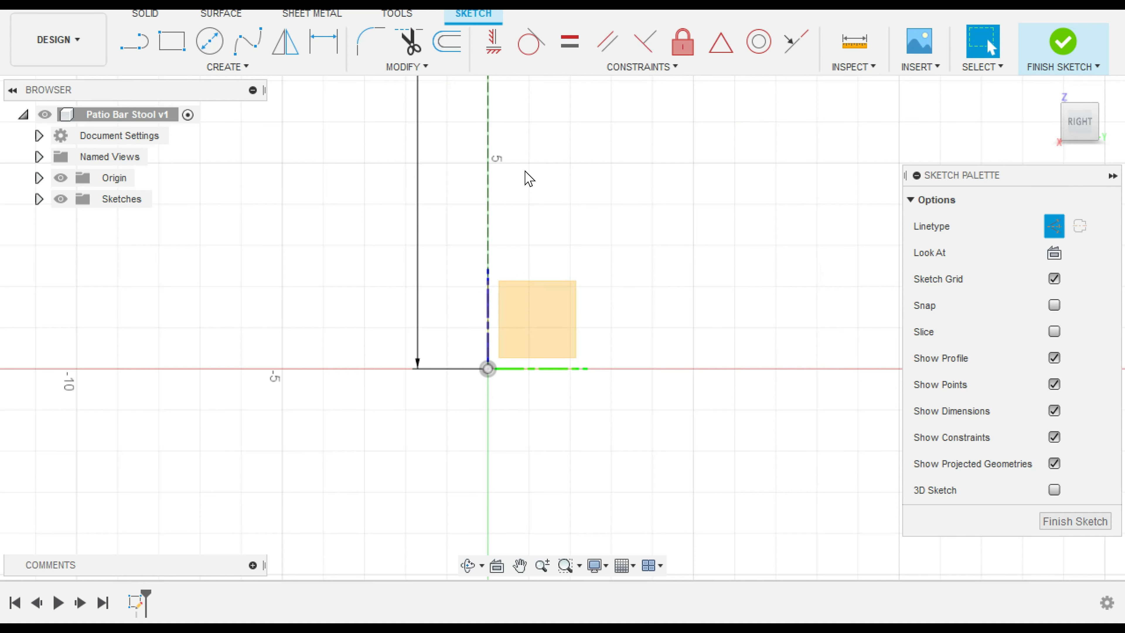
# Step: Switch off the construction linetype, collapse the sketch options and finish the sketch
pyautogui.scroll(-5, 527, 177)
pyautogui.moveTo(529, 158)
pyautogui.mouseDown(button='middle')
pyautogui.moveTo(529, 320)
pyautogui.moveTo(543, 354)
pyautogui.mouseUp(button='middle')
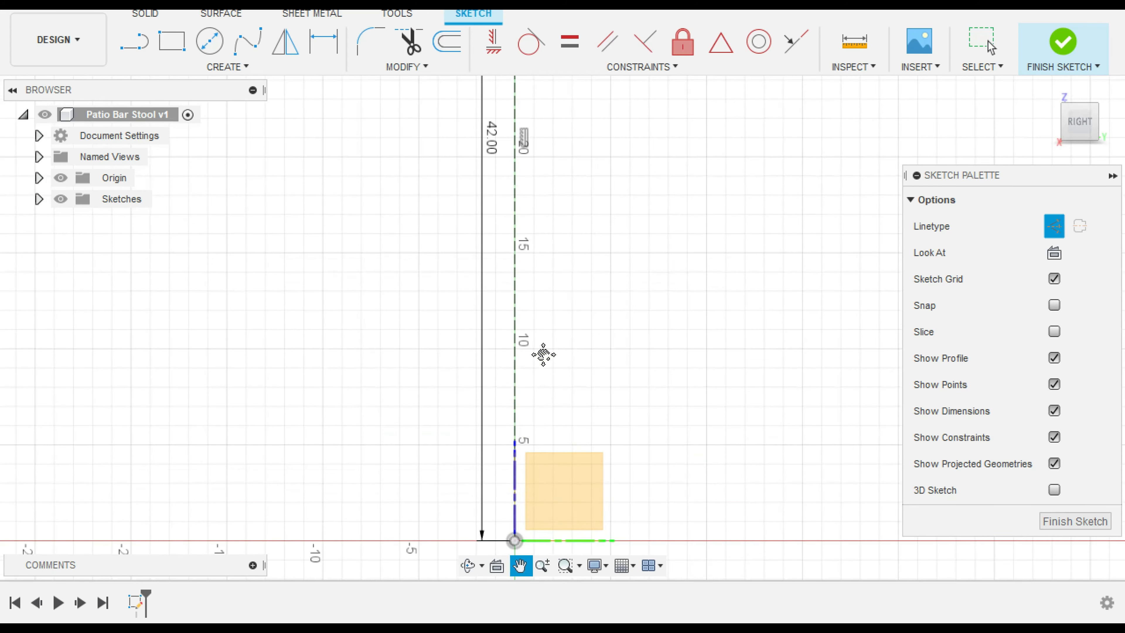
pyautogui.click(1049, 90)
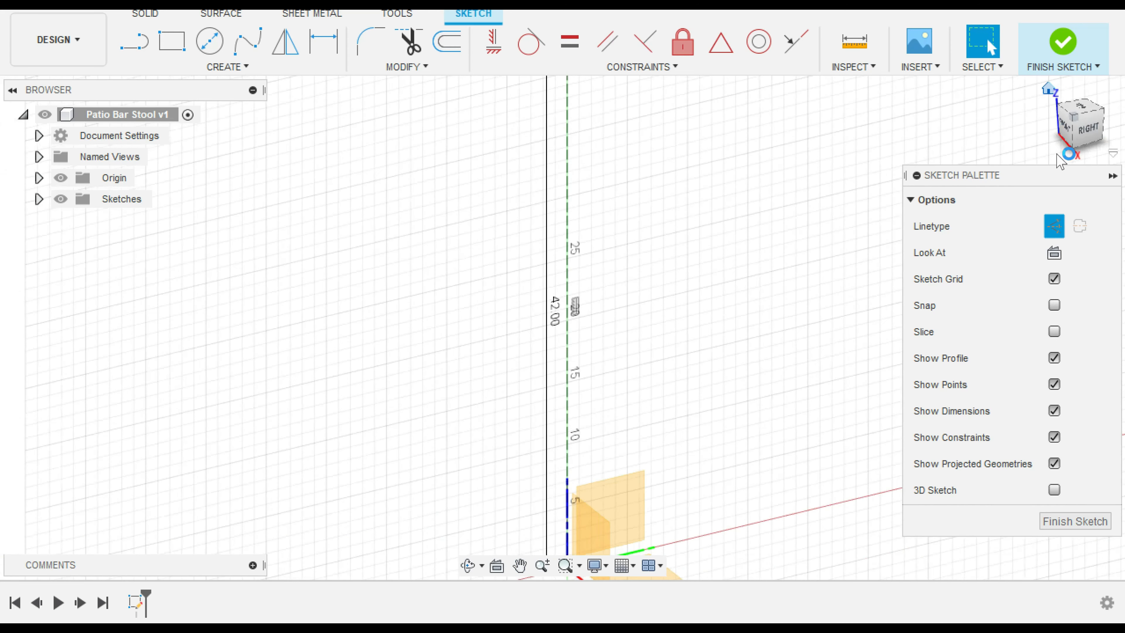
pyautogui.click(1057, 235)
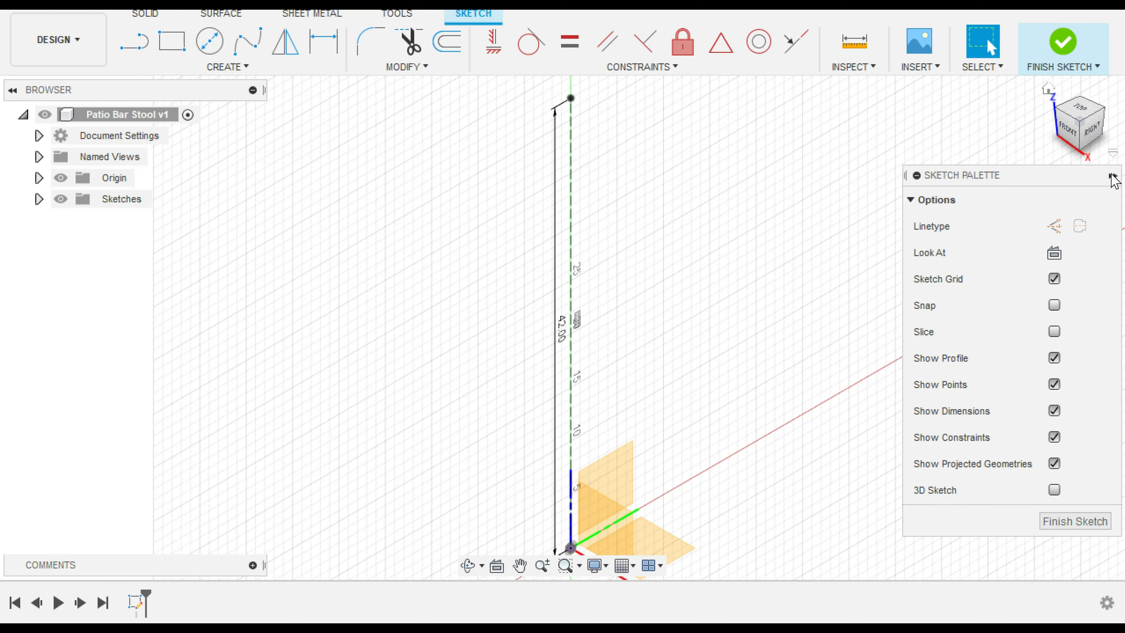
pyautogui.click(1113, 176)
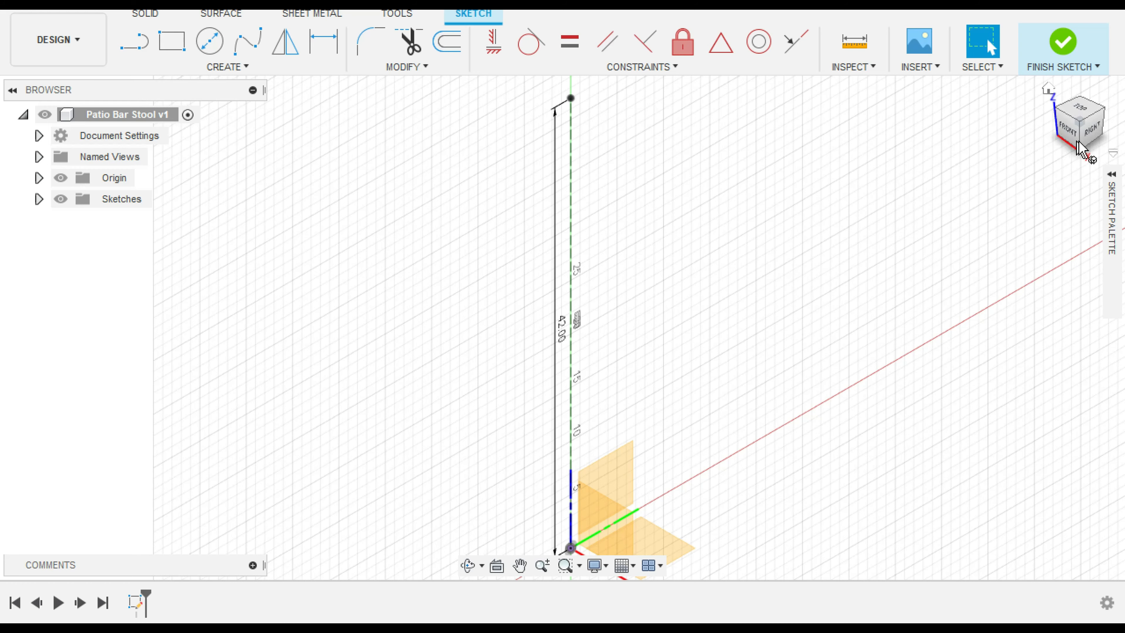
pyautogui.click(1090, 129)
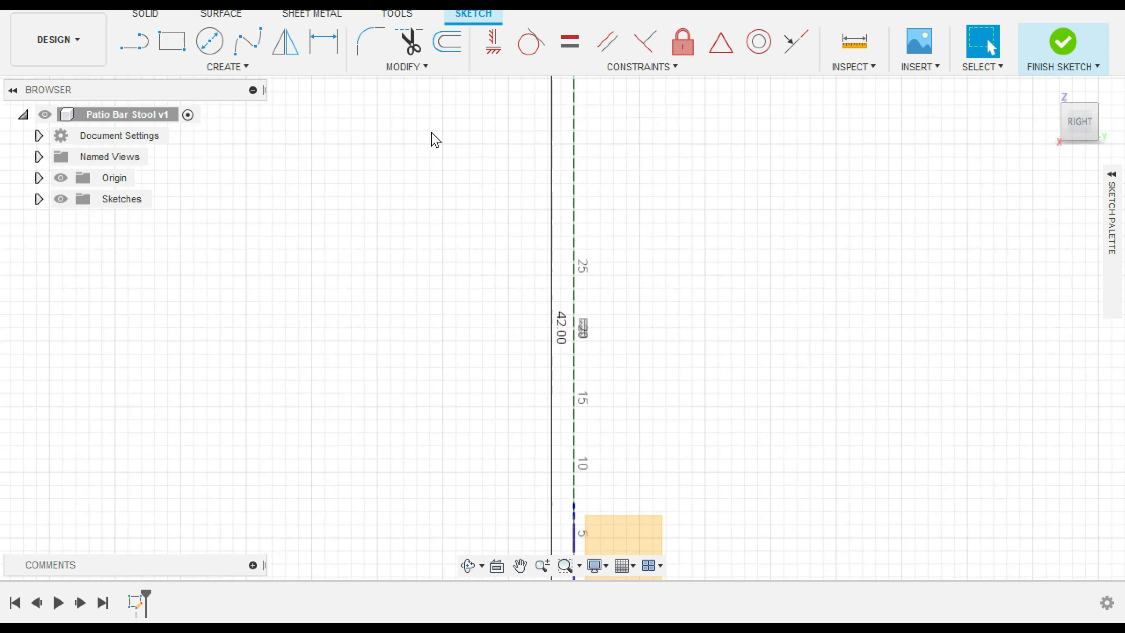
pyautogui.click(1065, 44)
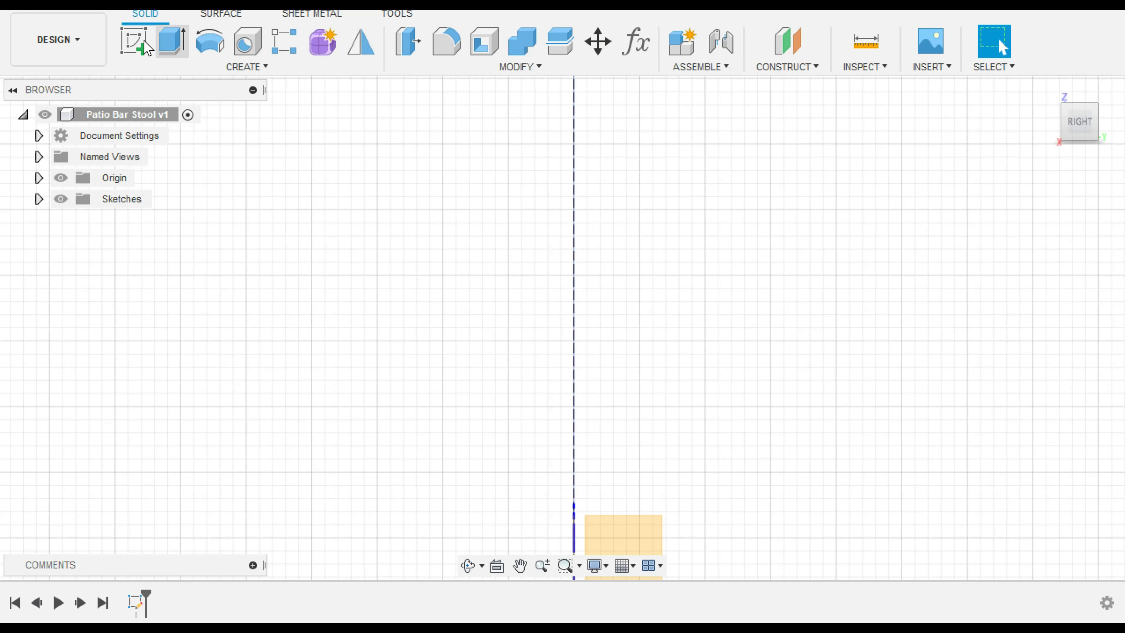
# Step: Create a new sketch on the YZ plane with a 42 in high, 2.5 in wide rectangle starting at the origin
pyautogui.click(144, 43)
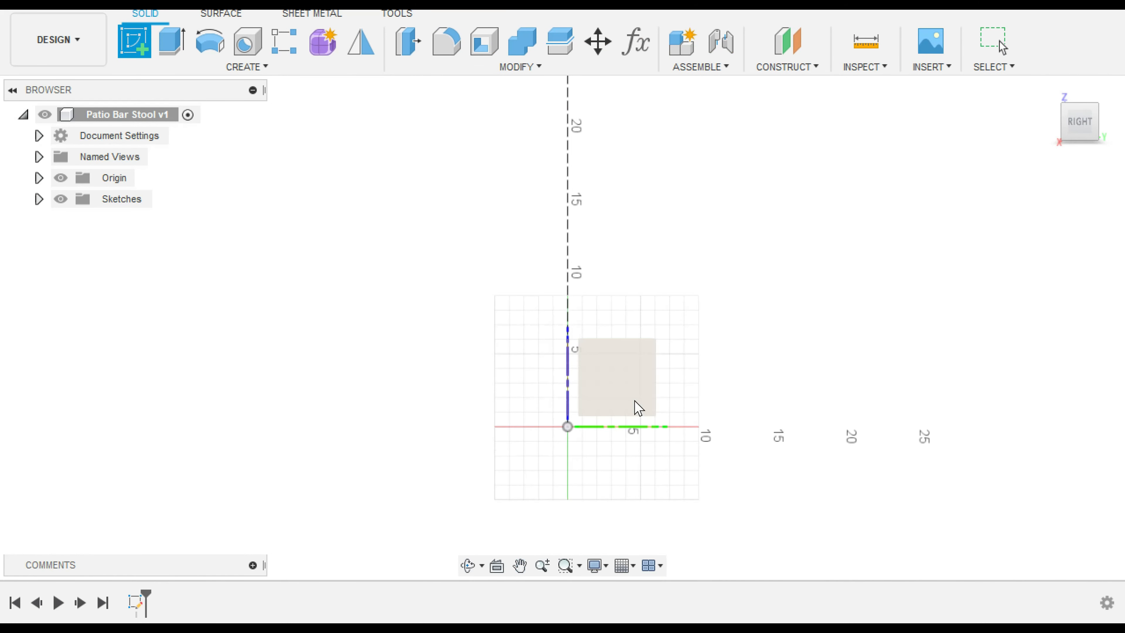
pyautogui.click(623, 397)
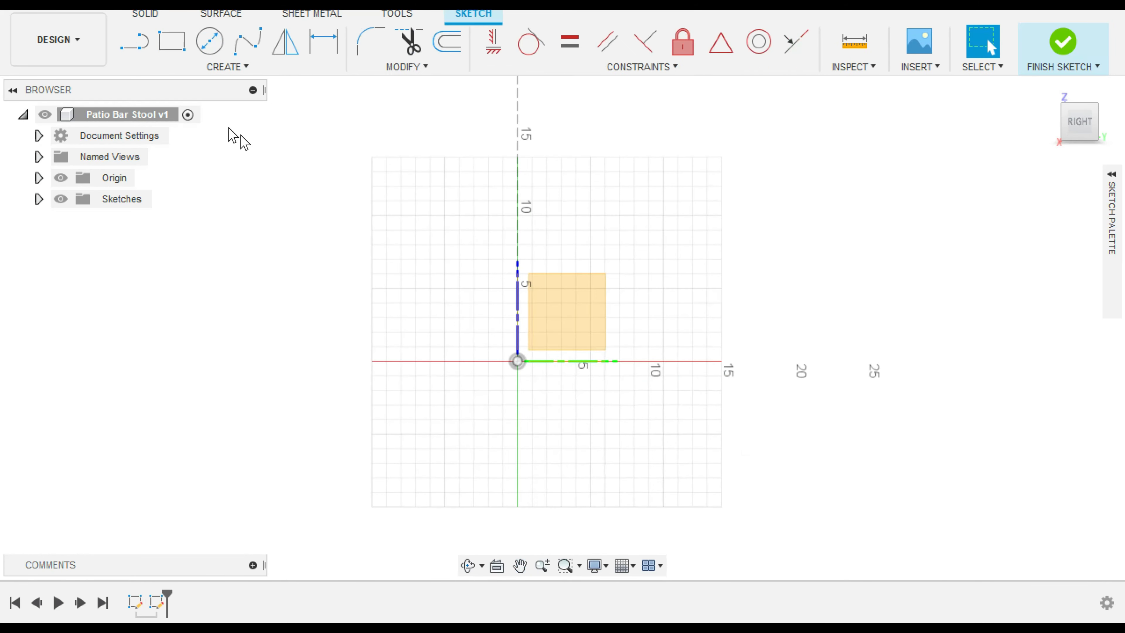
pyautogui.click(172, 41)
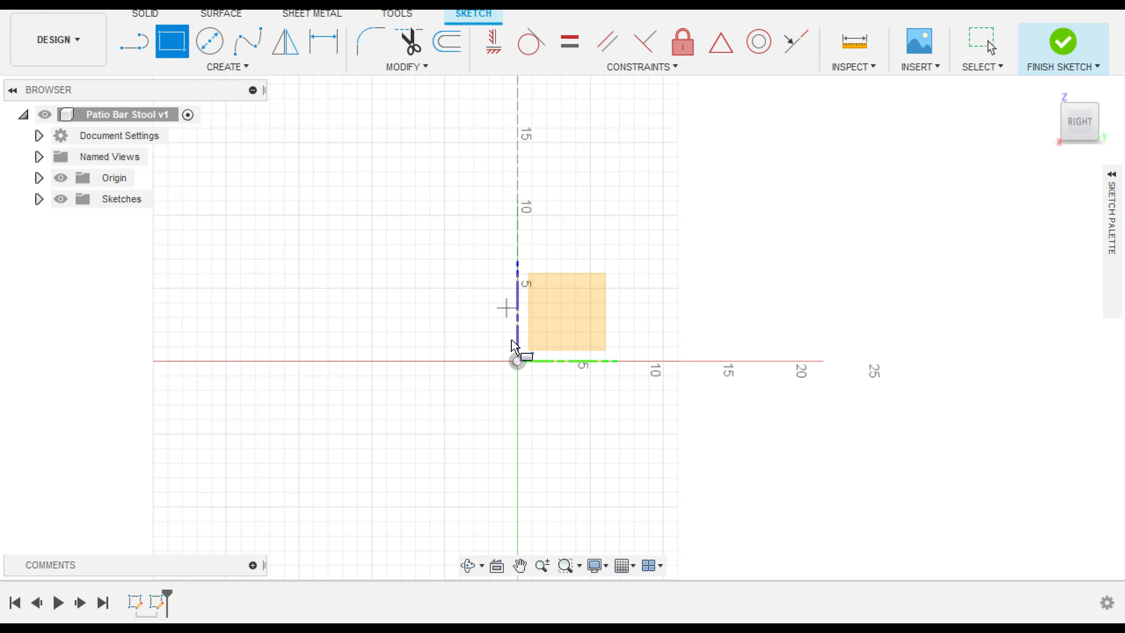
pyautogui.click(518, 361)
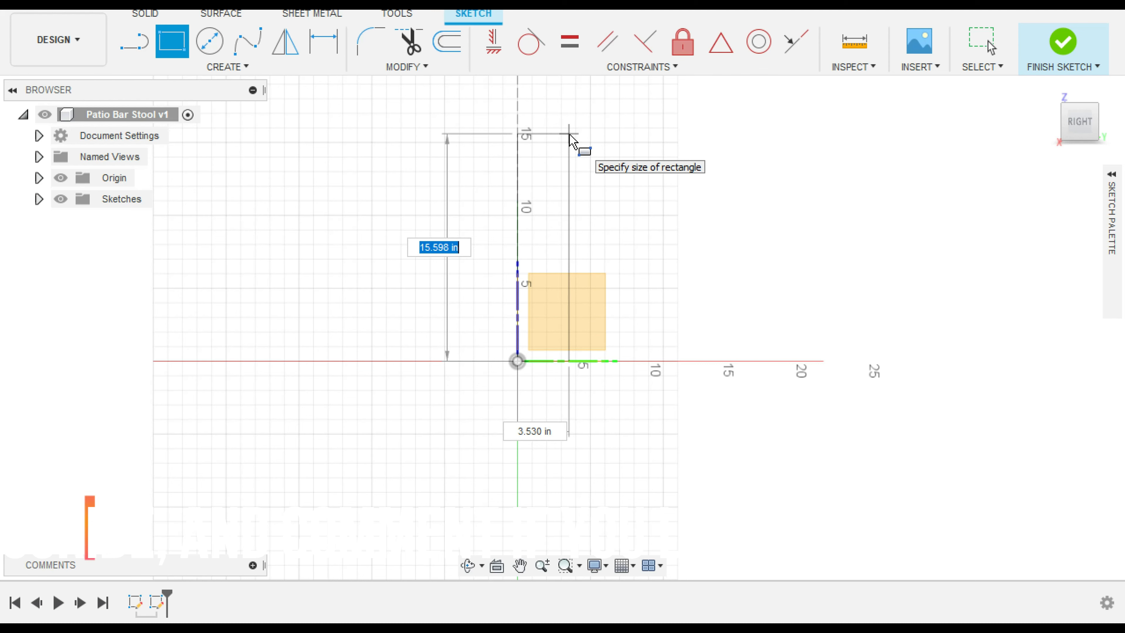
pyautogui.write('42')
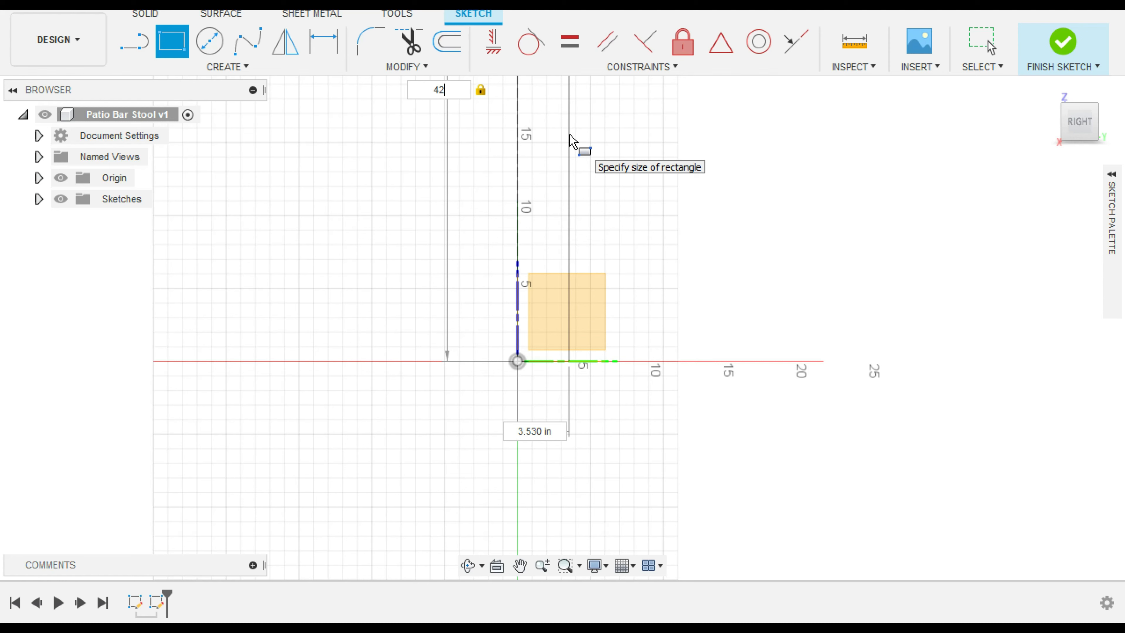
pyautogui.press('Tab')
pyautogui.write('2')
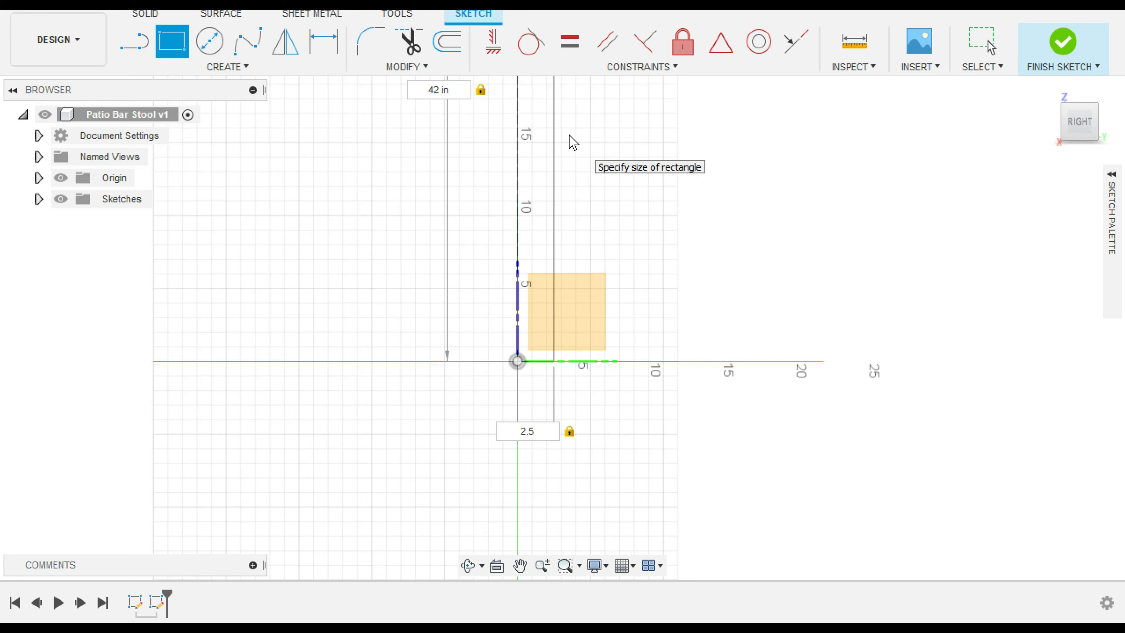
pyautogui.press('Return')
pyautogui.press('Escape')
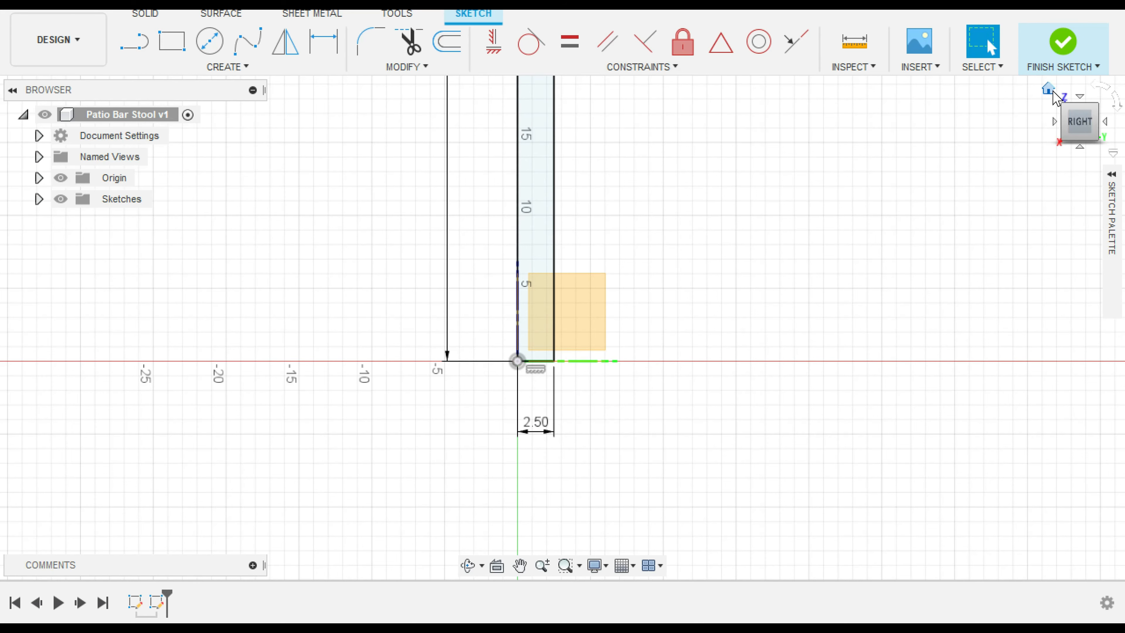
# Step: Extrude the tall rectangle profile 2.3 in to one side as a new component
pyautogui.click(1051, 90)
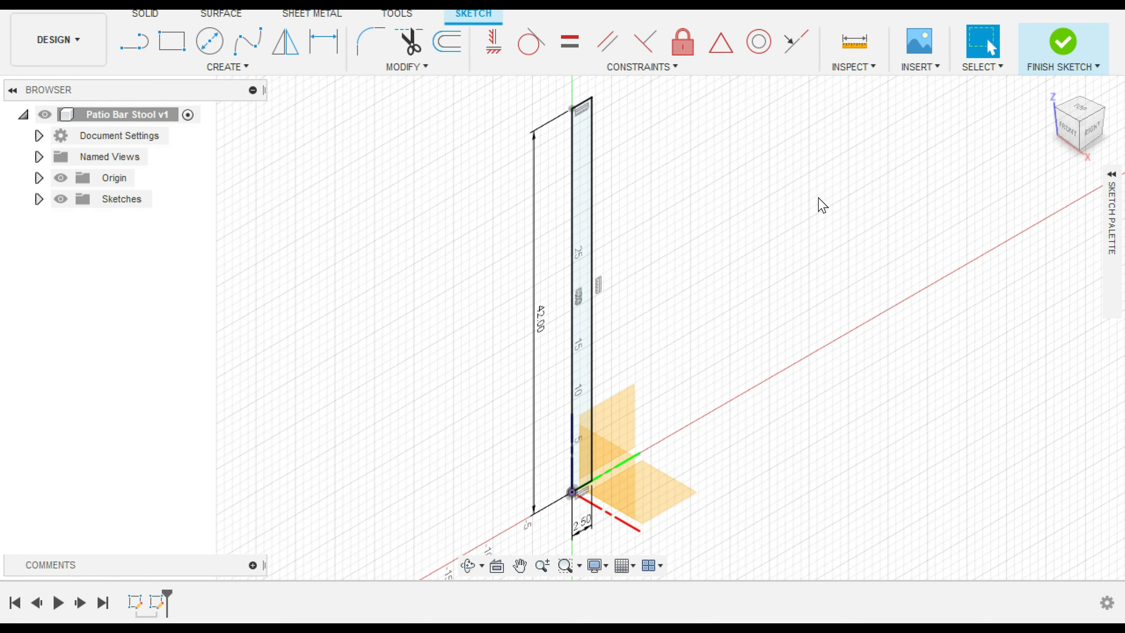
pyautogui.press('e')
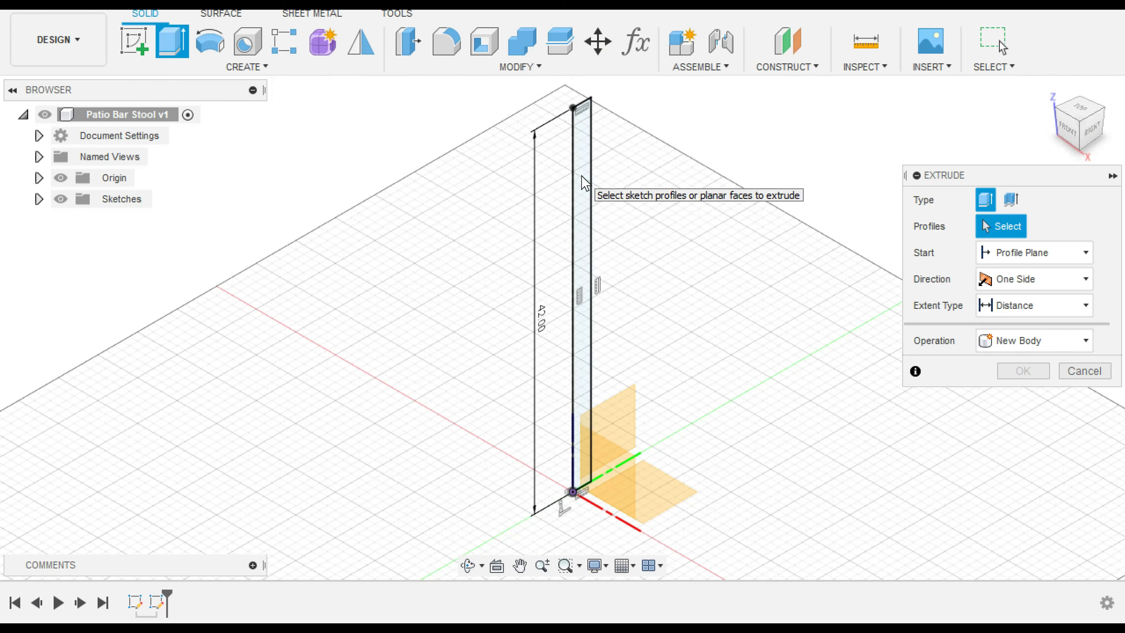
pyautogui.click(583, 266)
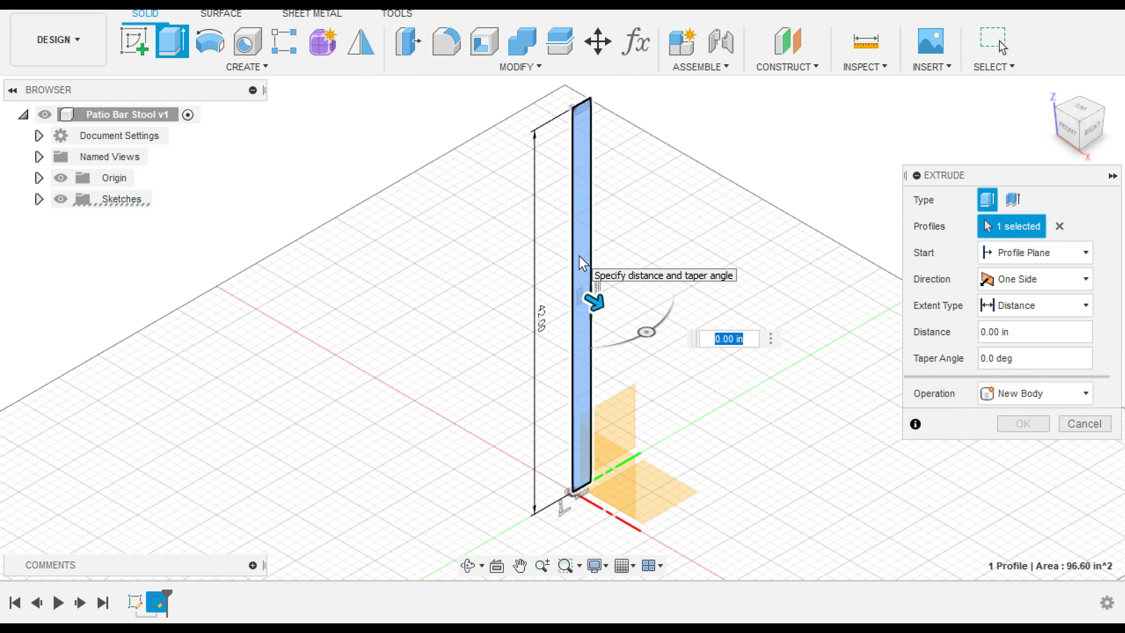
pyautogui.write('2.')
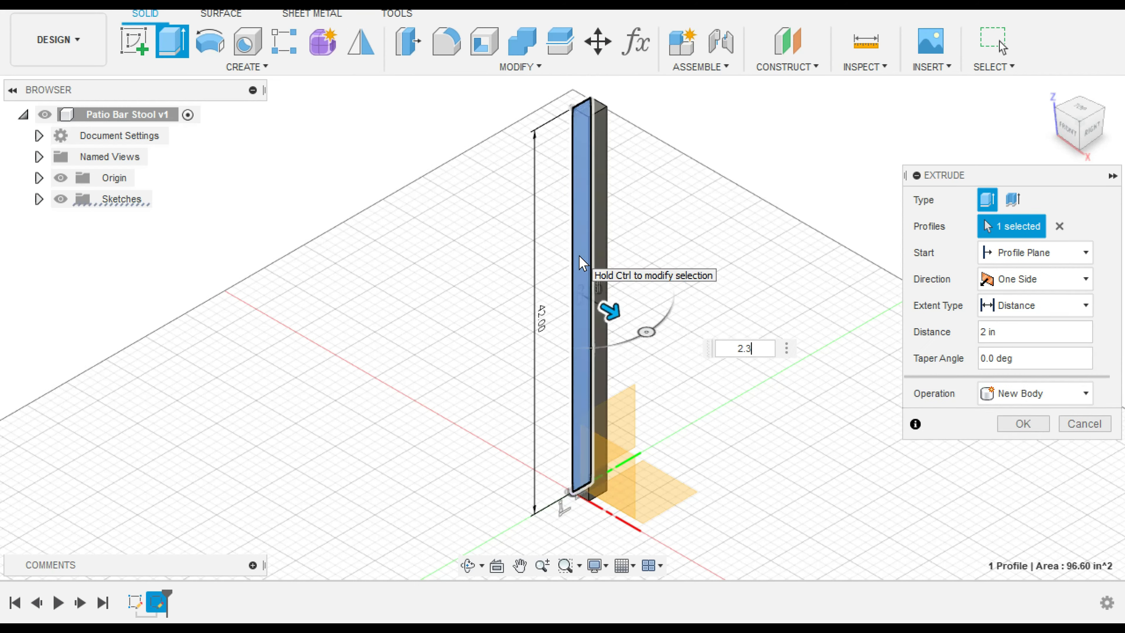
pyautogui.write('3')
pyautogui.click(1055, 399)
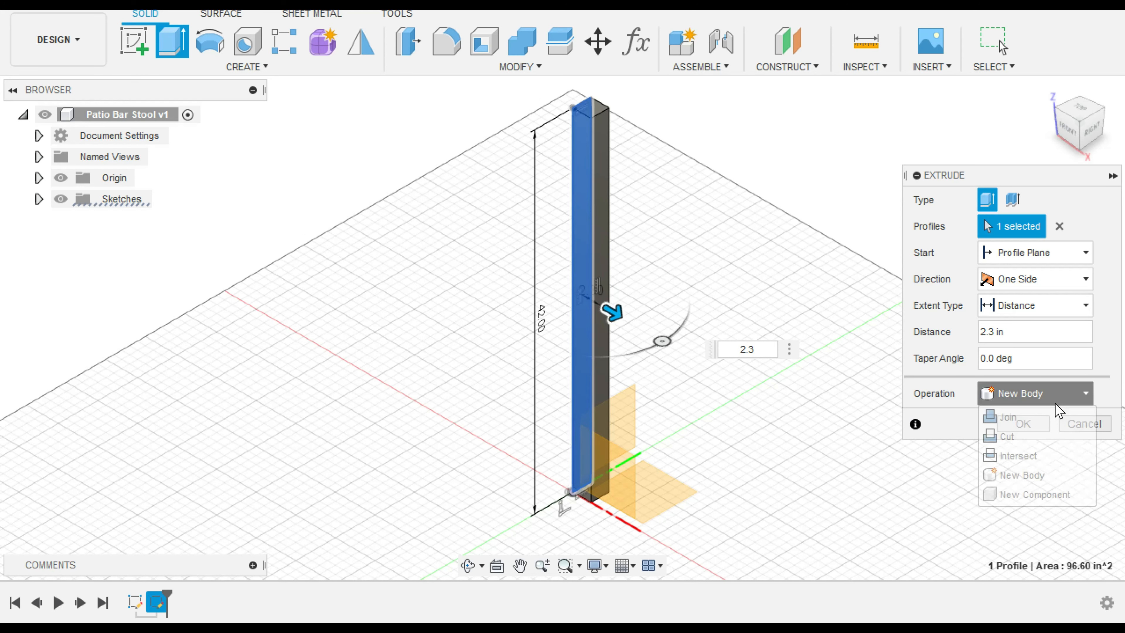
pyautogui.click(1041, 494)
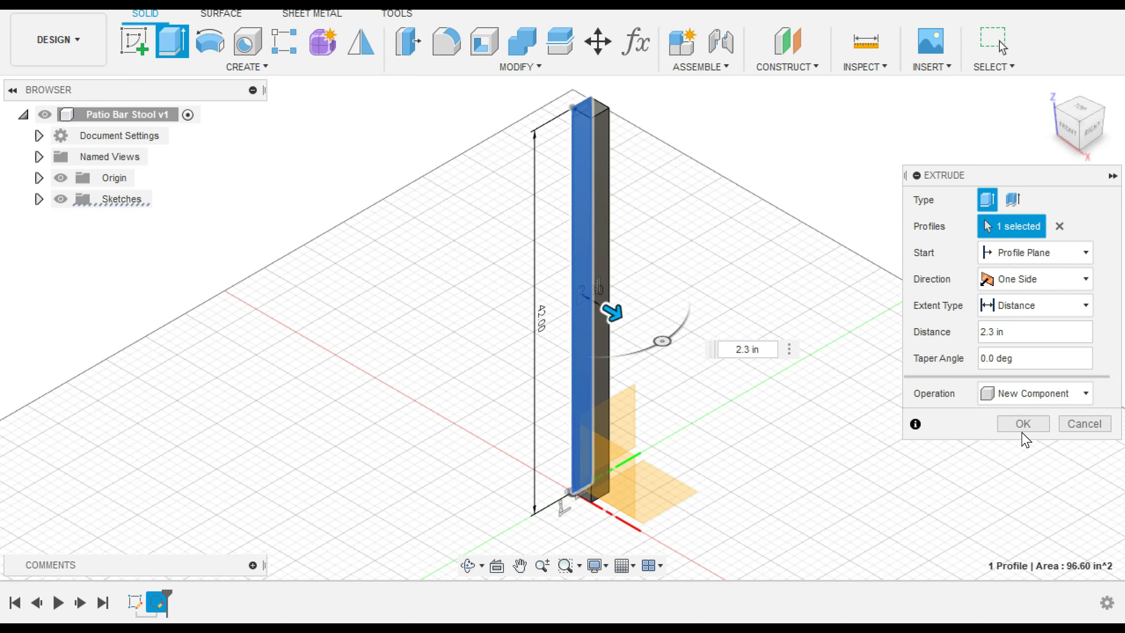
pyautogui.click(1005, 425)
pyautogui.scroll(5, 686, 361)
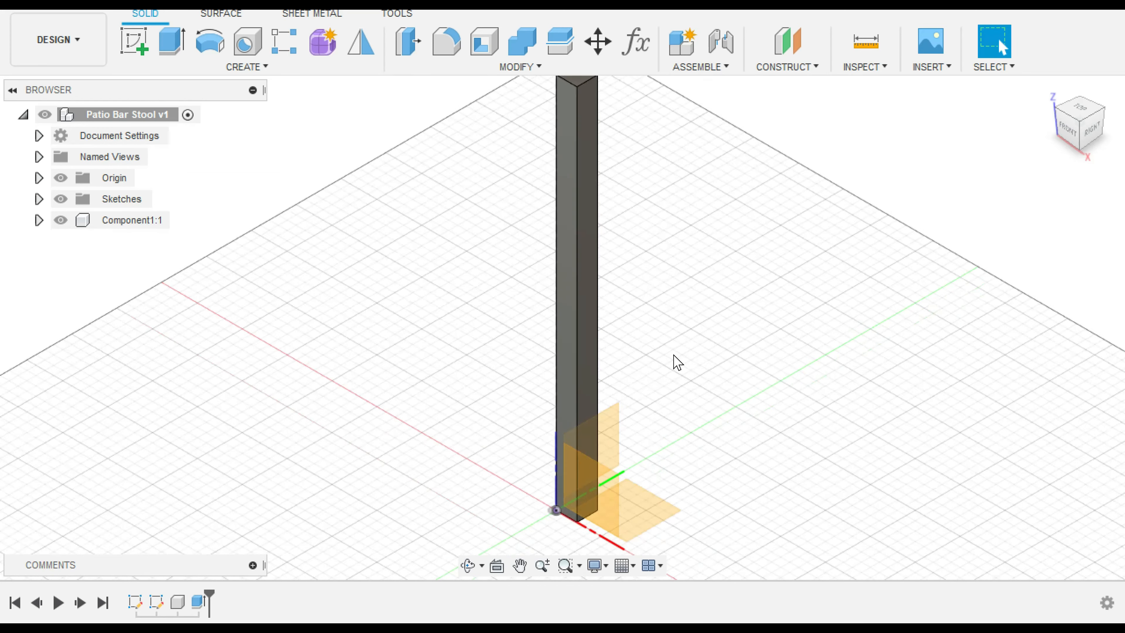
pyautogui.scroll(-3, 678, 362)
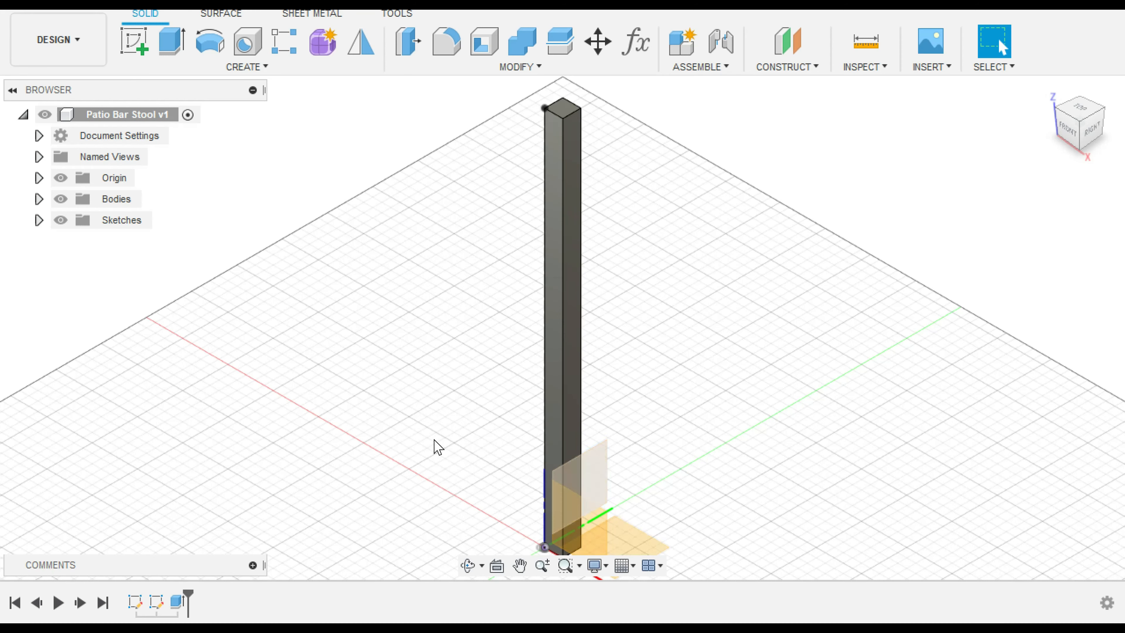
# Step: Create a component from the post body and rename it Back Leg
pyautogui.rightClick(109, 196)
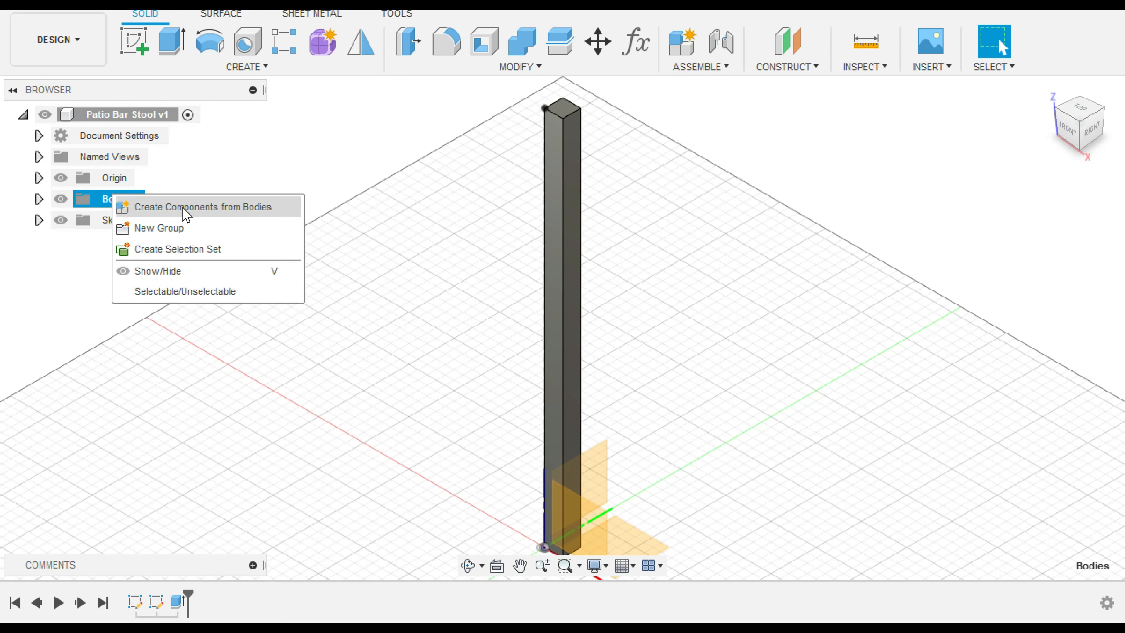
pyautogui.click(186, 207)
pyautogui.doubleClick(135, 220)
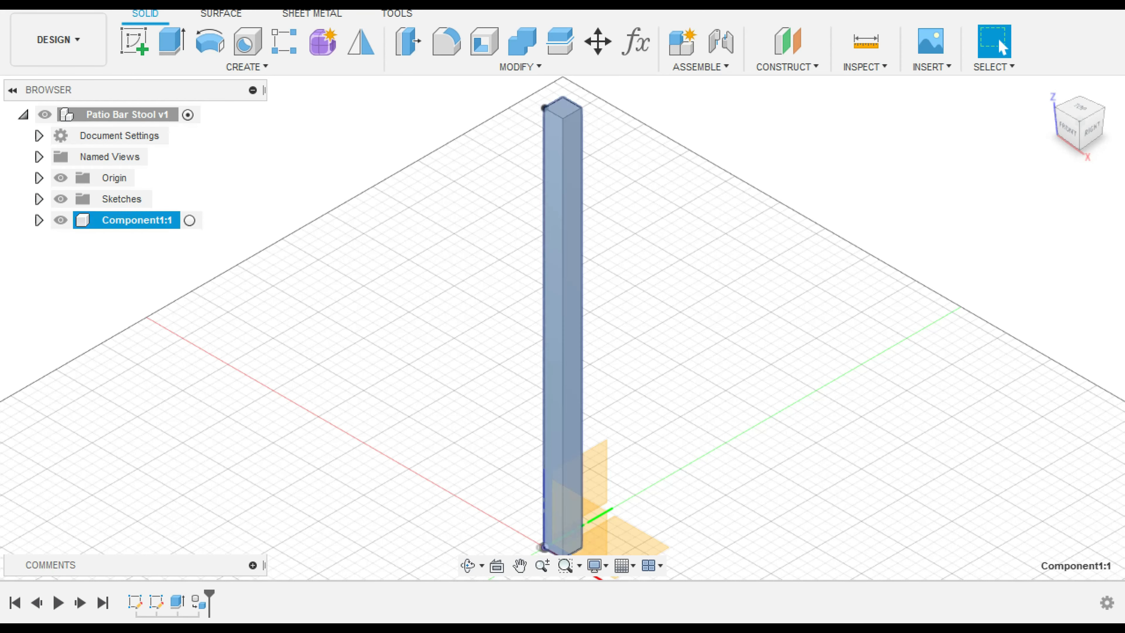
pyautogui.write('BAc')
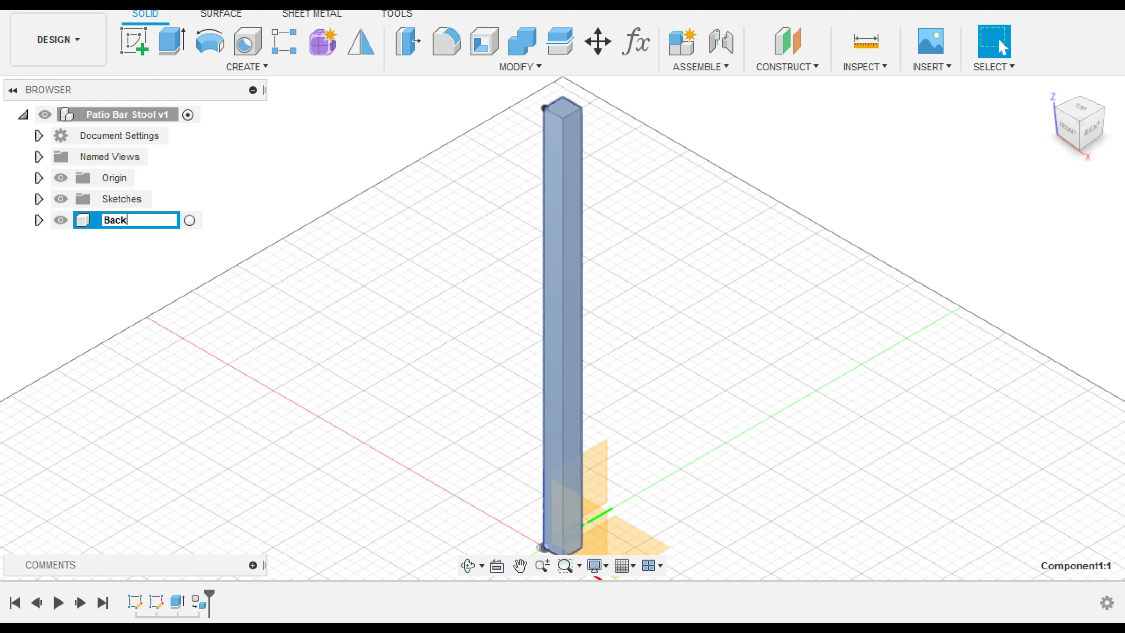
pyautogui.click(424, 461)
pyautogui.click(144, 220)
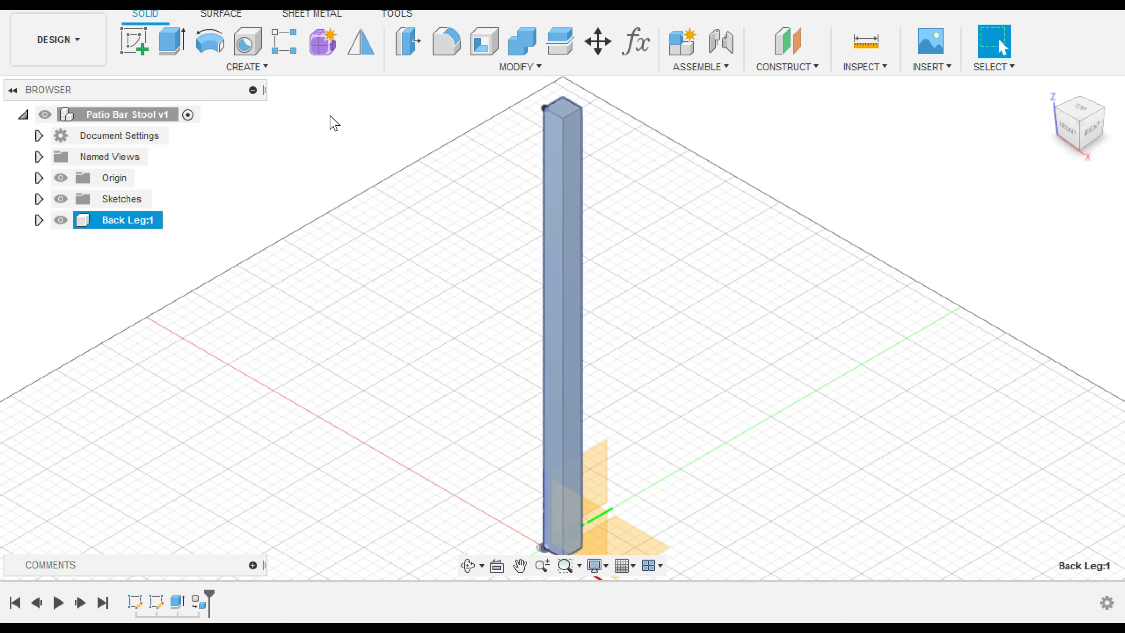
pyautogui.click(497, 193)
pyautogui.scroll(-1, 497, 194)
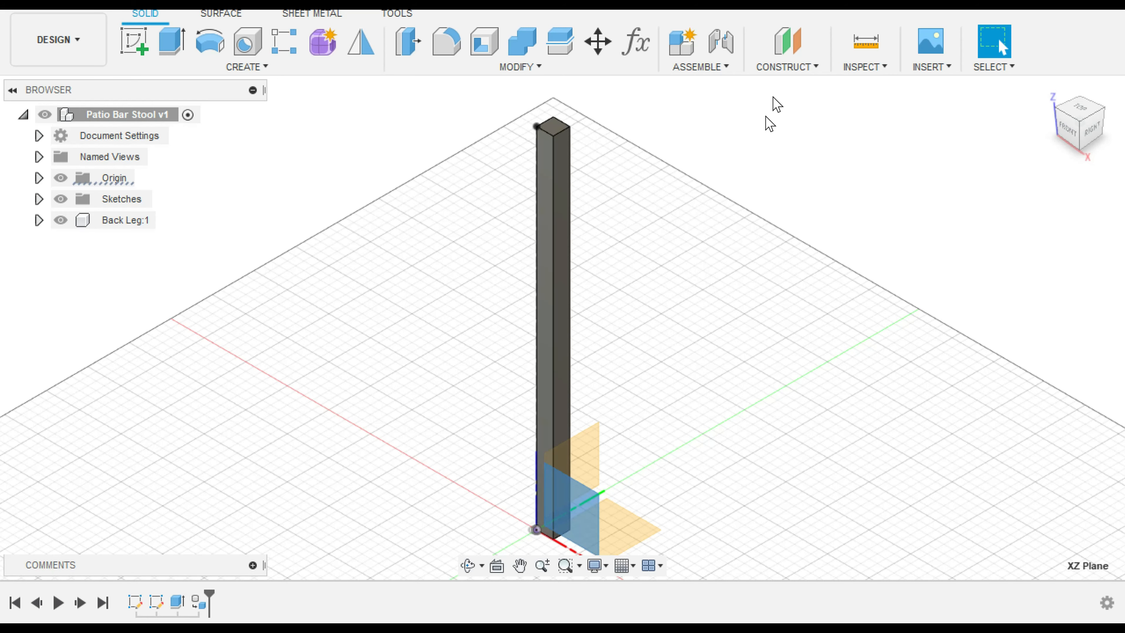
# Step: Create a construction plane offset 18.5 in from the XZ plane
pyautogui.click(786, 68)
pyautogui.click(804, 87)
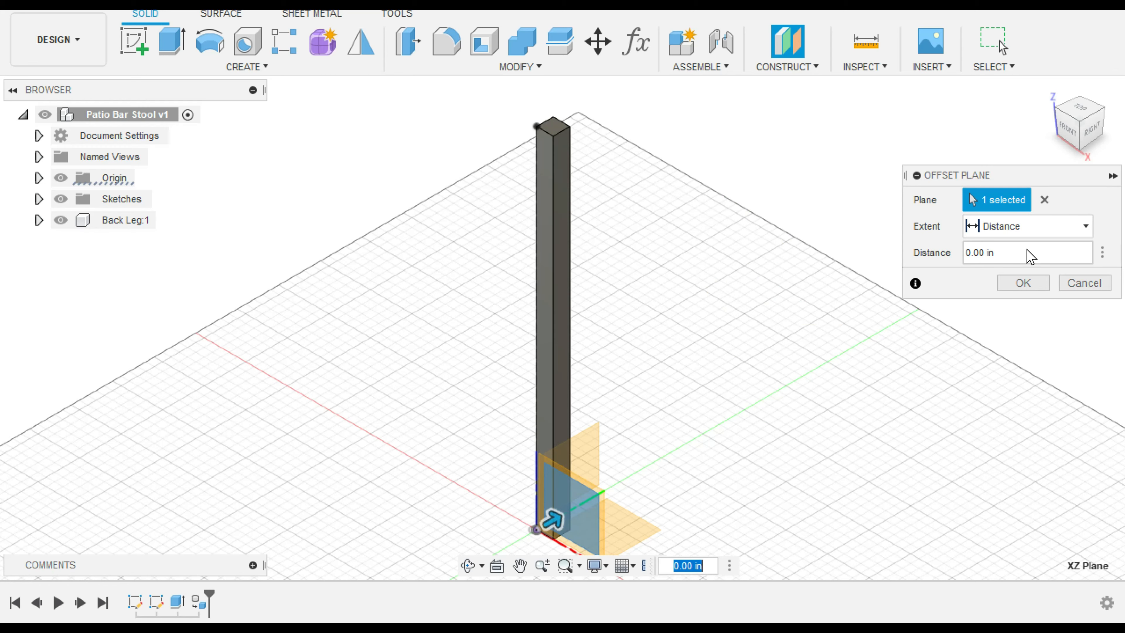
pyautogui.moveTo(1030, 256); pyautogui.dragTo(953, 261)
pyautogui.write('18.5')
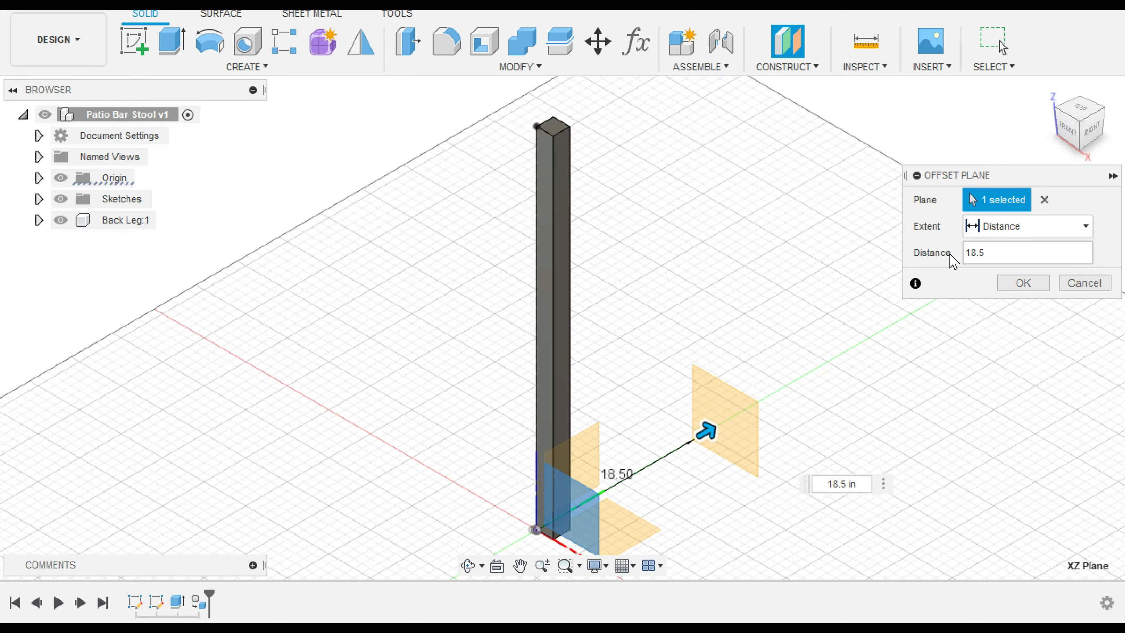
pyautogui.press('Return')
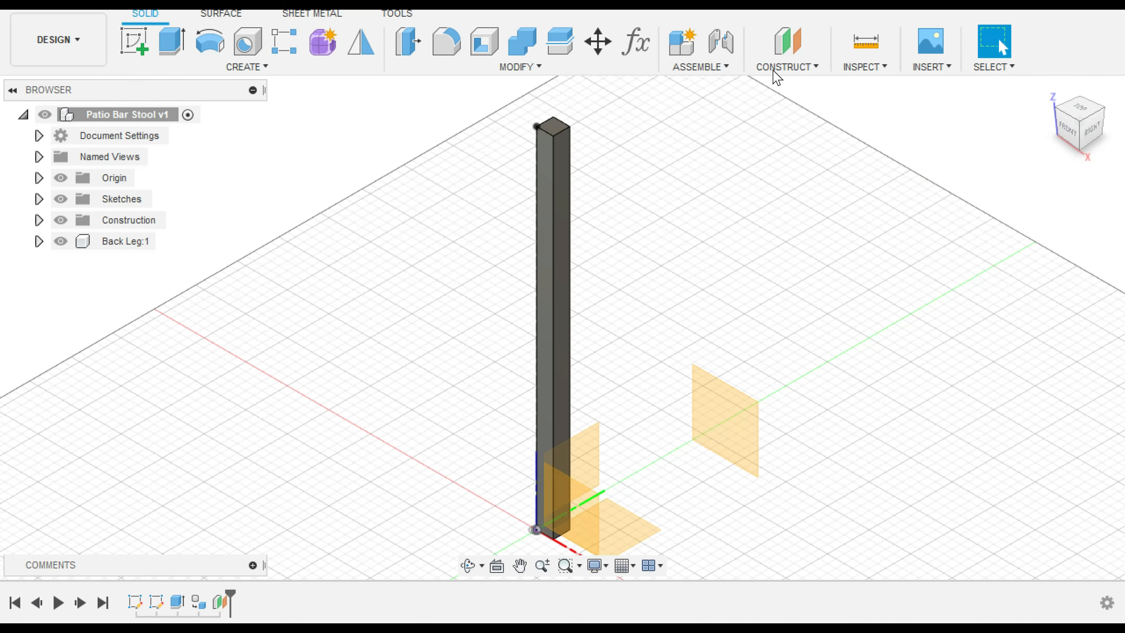
# Step: Create a midplane between the XZ plane and the plane offset from it
pyautogui.click(780, 69)
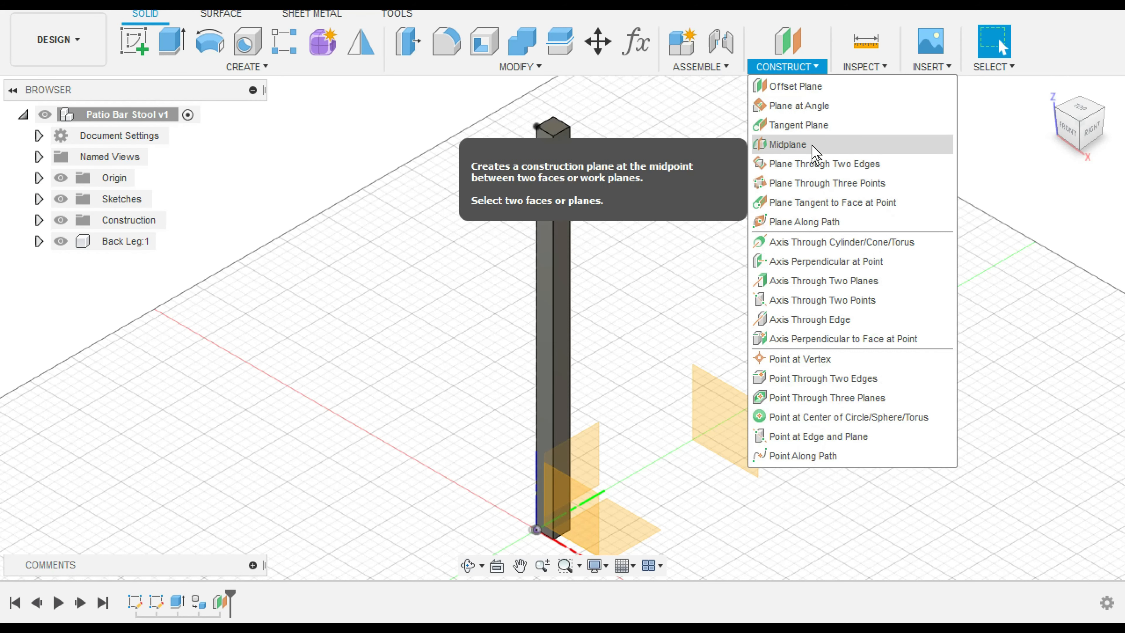
pyautogui.click(793, 144)
pyautogui.click(590, 530)
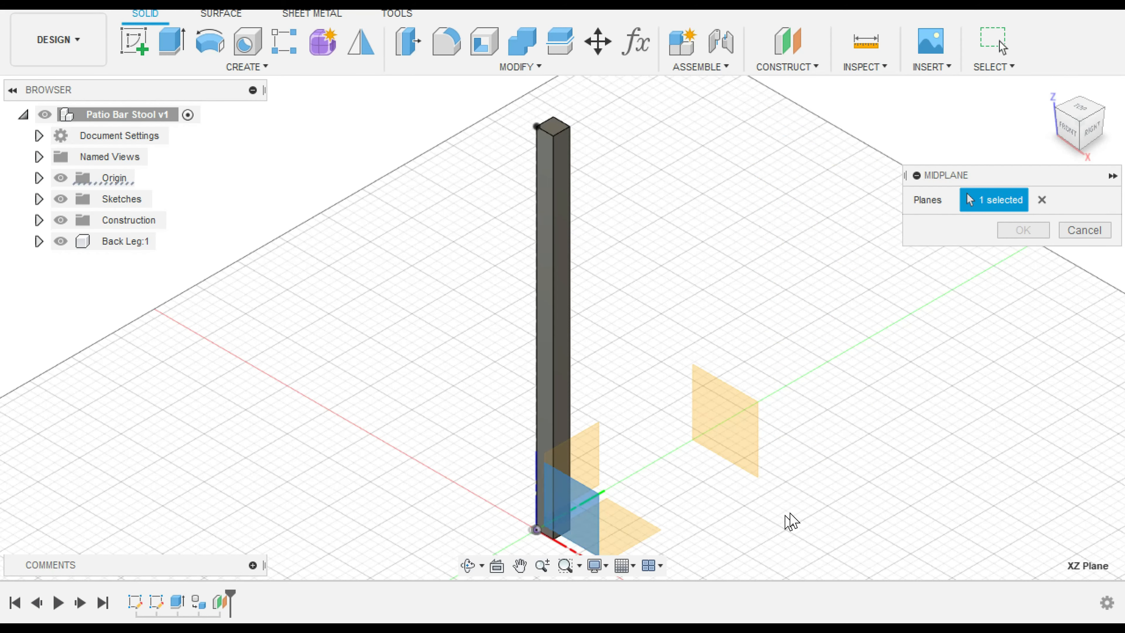
pyautogui.keyDown('shift'); pyautogui.moveTo(809, 490); pyautogui.dragTo(734, 496, button='middle'); pyautogui.keyUp('shift')
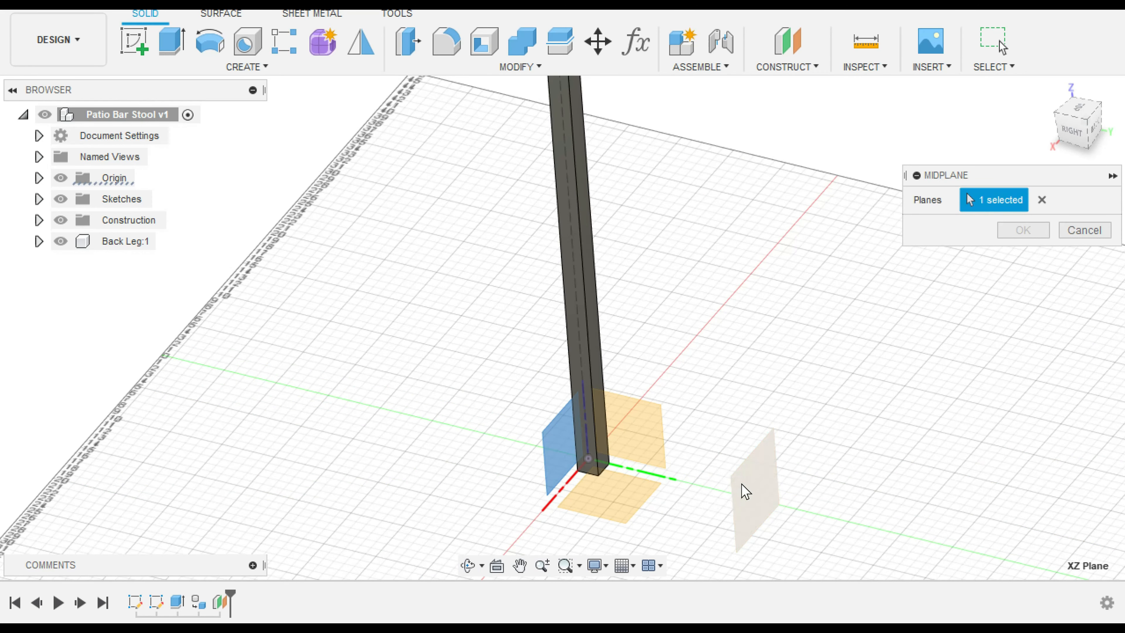
pyautogui.click(737, 494)
pyautogui.click(1021, 232)
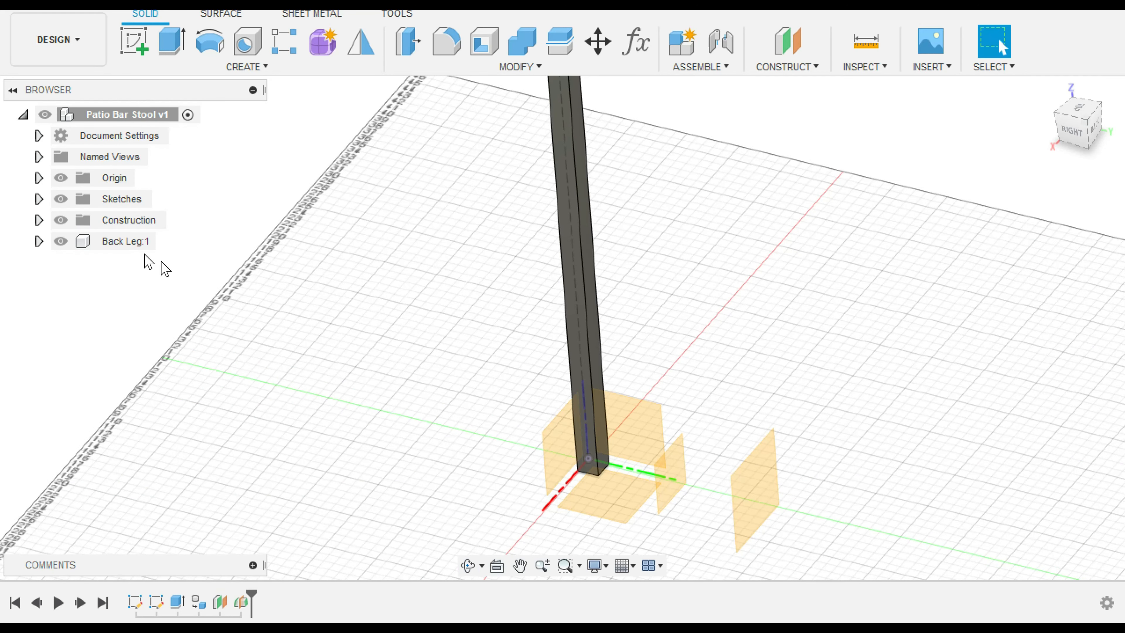
# Step: Mirror the Back Leg component across the midplane parallel to the XZ plane
pyautogui.click(157, 242)
pyautogui.click(348, 48)
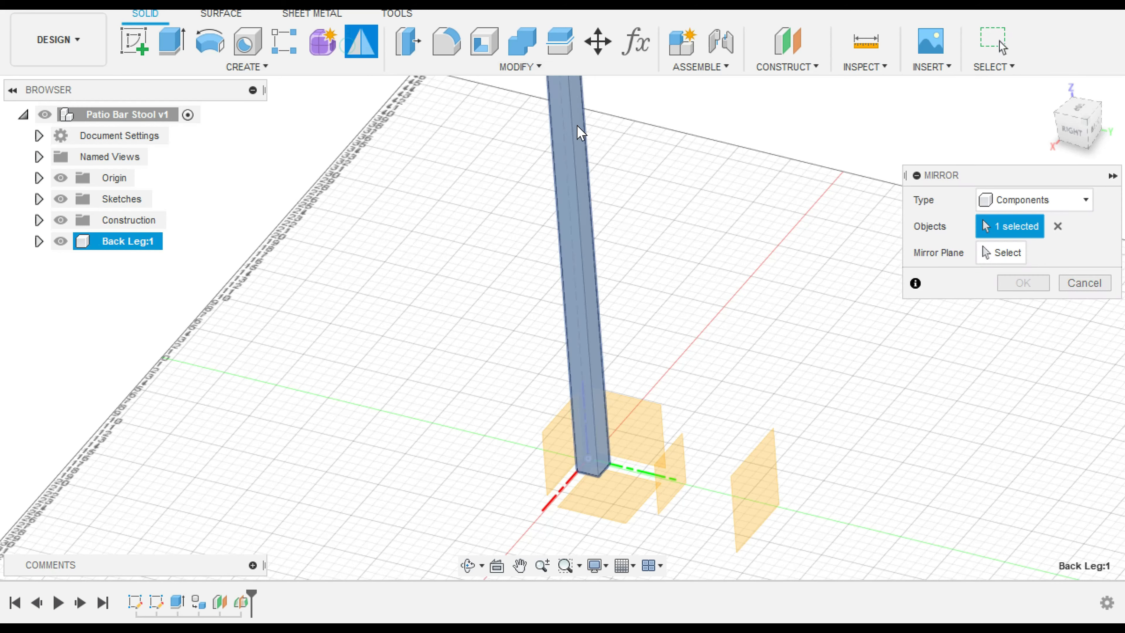
pyautogui.click(670, 493)
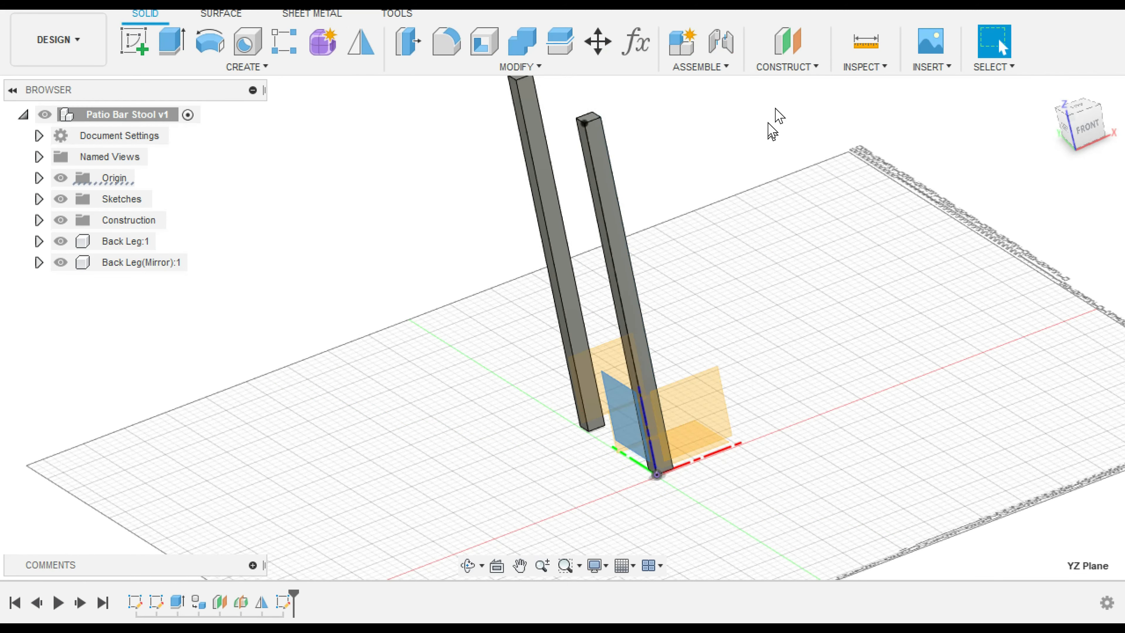
# Step: Create a construction plane offset 16.75 in from the YZ plane
pyautogui.click(787, 67)
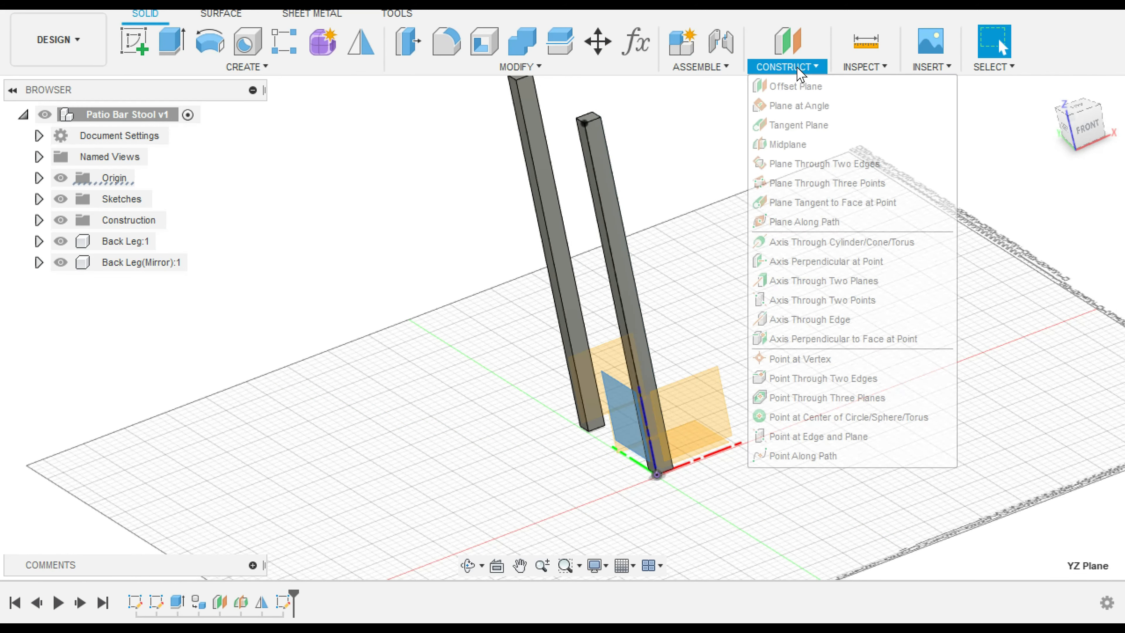
pyautogui.click(803, 86)
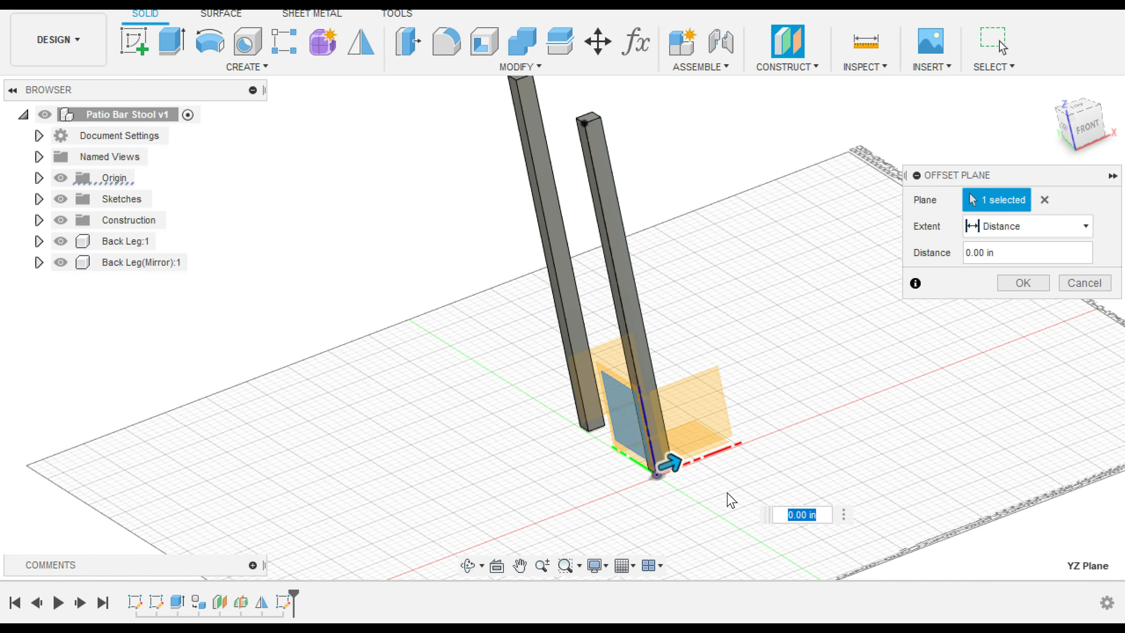
pyautogui.write('17.7')
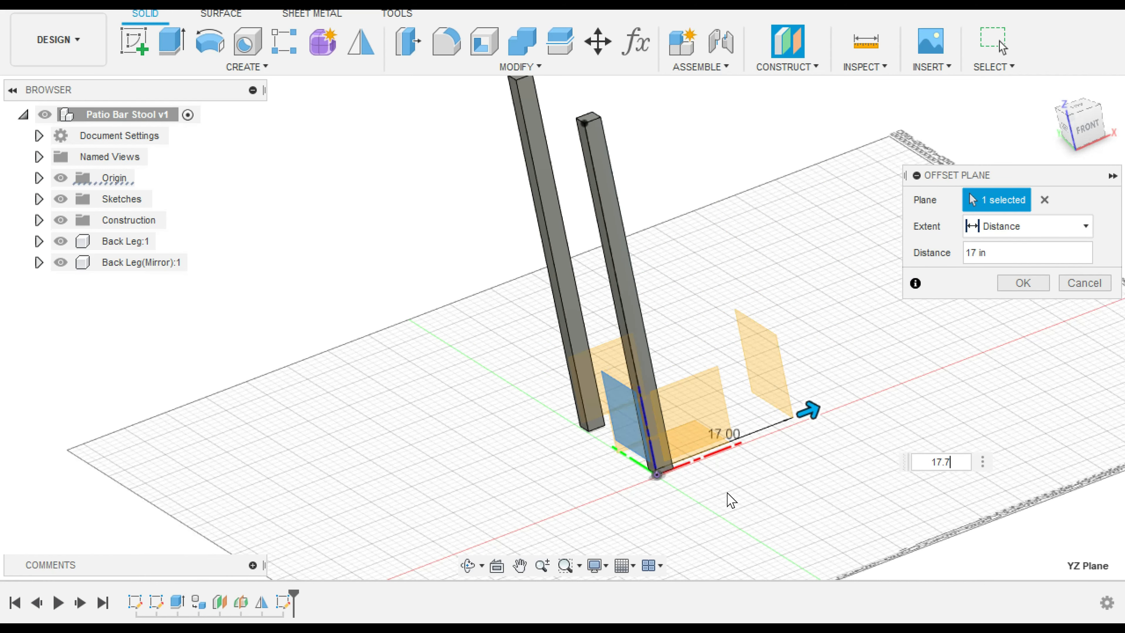
pyautogui.write('5')
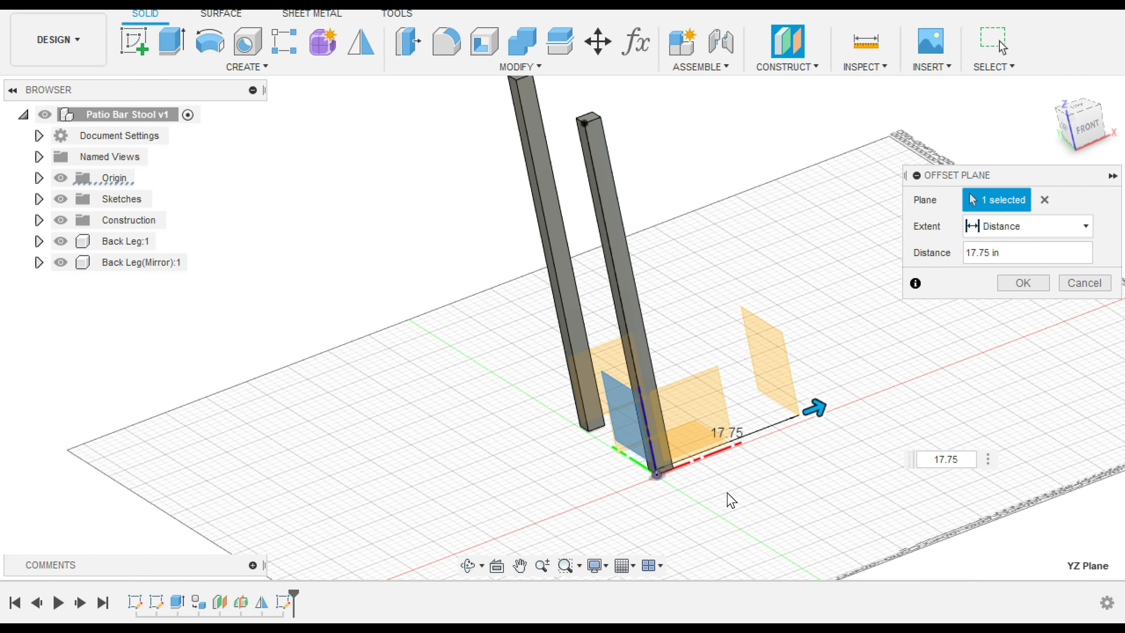
pyautogui.press('BackSpace')
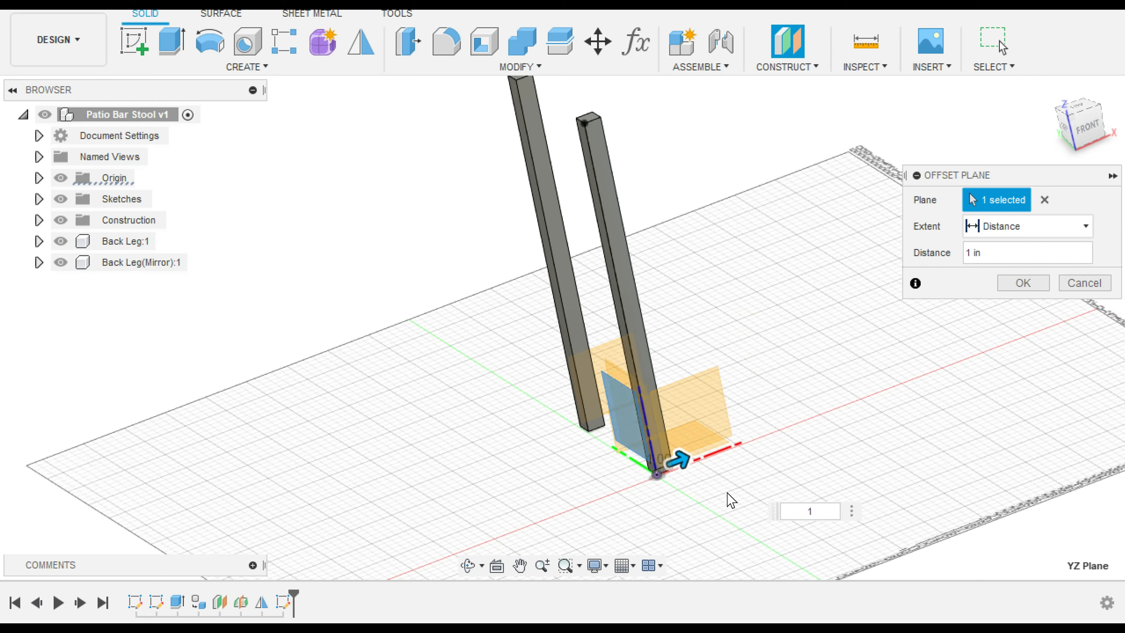
pyautogui.write('6.75')
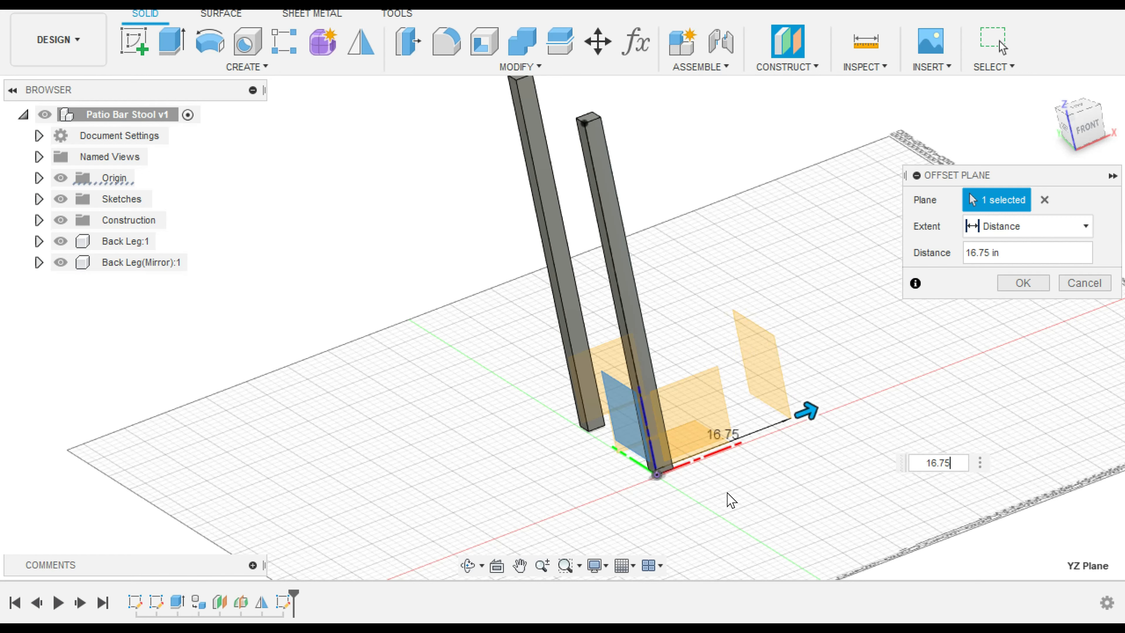
pyautogui.press('Return')
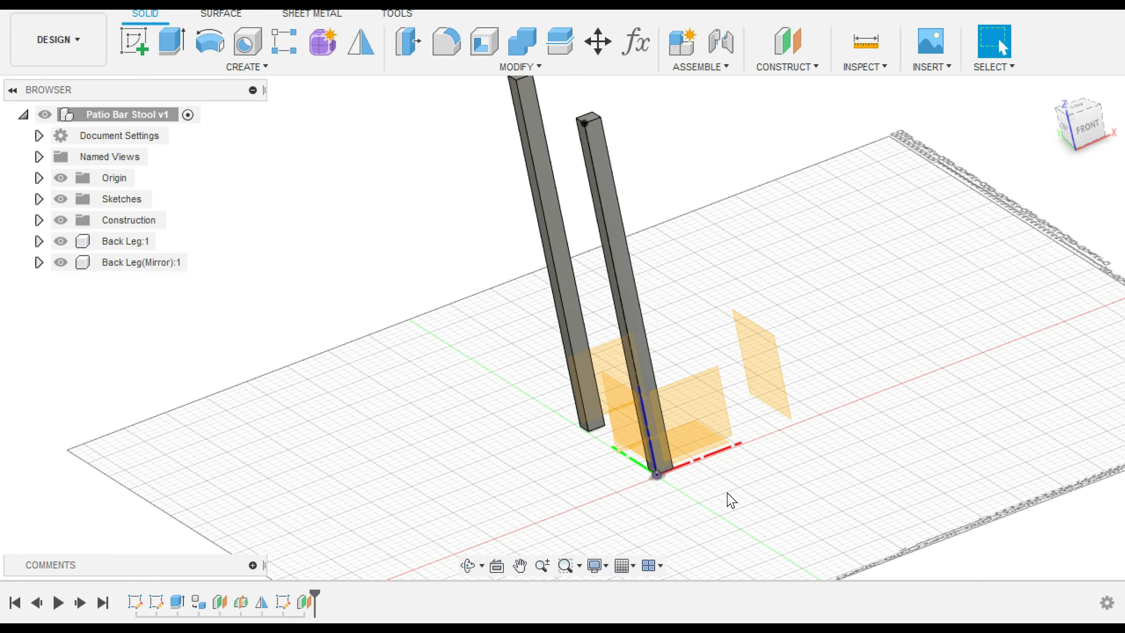
# Step: Create a midplane between the YZ plane and the plane offset 16.75 in from it
pyautogui.click(620, 418)
pyautogui.keyDown('shift'); pyautogui.moveTo(791, 418); pyautogui.dragTo(696, 422, button='middle'); pyautogui.keyUp('shift')
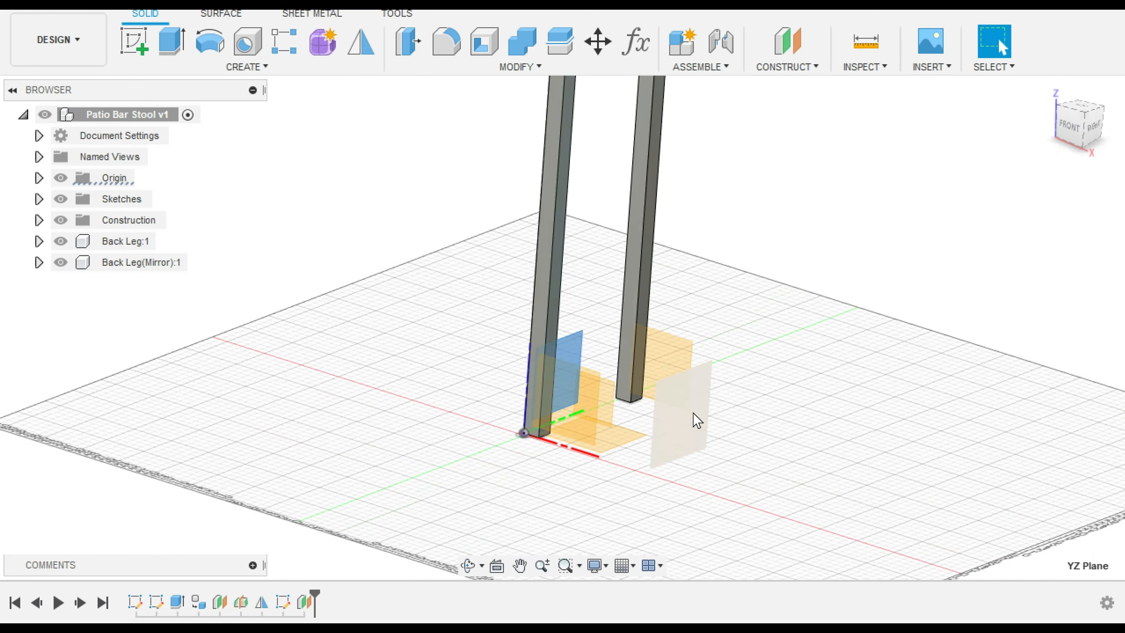
pyautogui.click(707, 384)
pyautogui.keyDown('shift'); pyautogui.moveTo(580, 476); pyautogui.dragTo(682, 445, button='middle'); pyautogui.keyUp('shift')
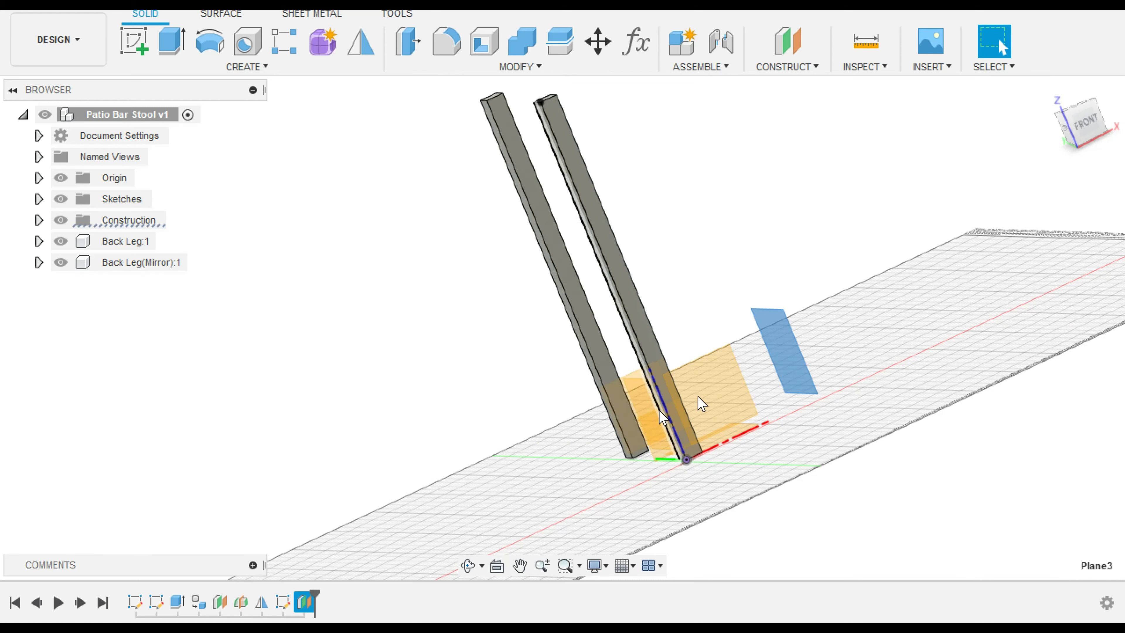
pyautogui.click(804, 71)
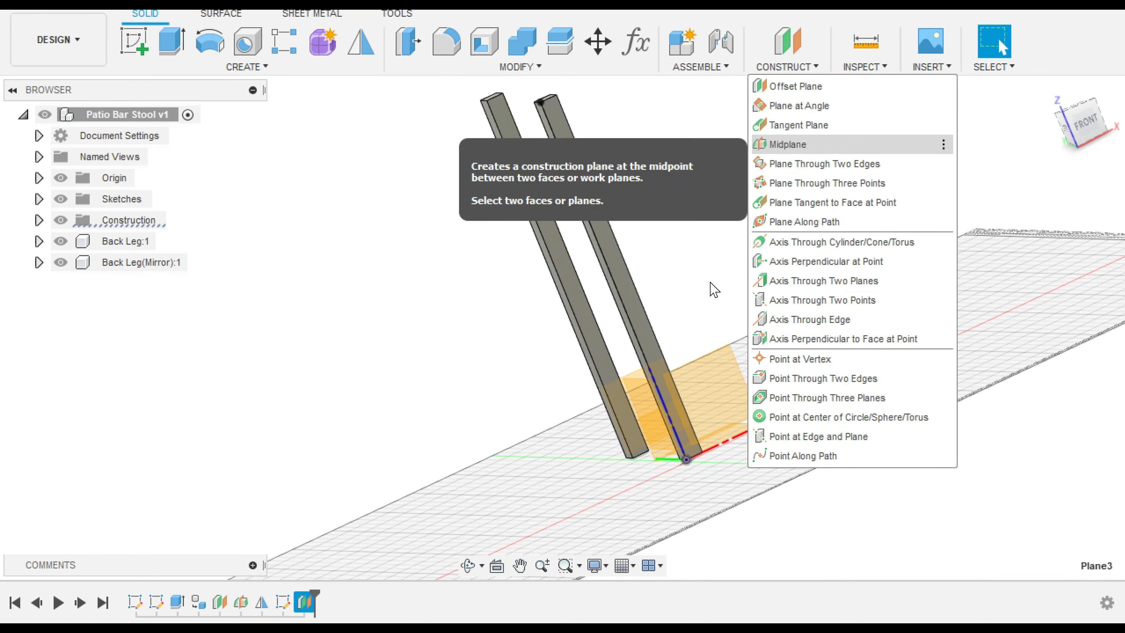
pyautogui.click(788, 144)
pyautogui.click(660, 416)
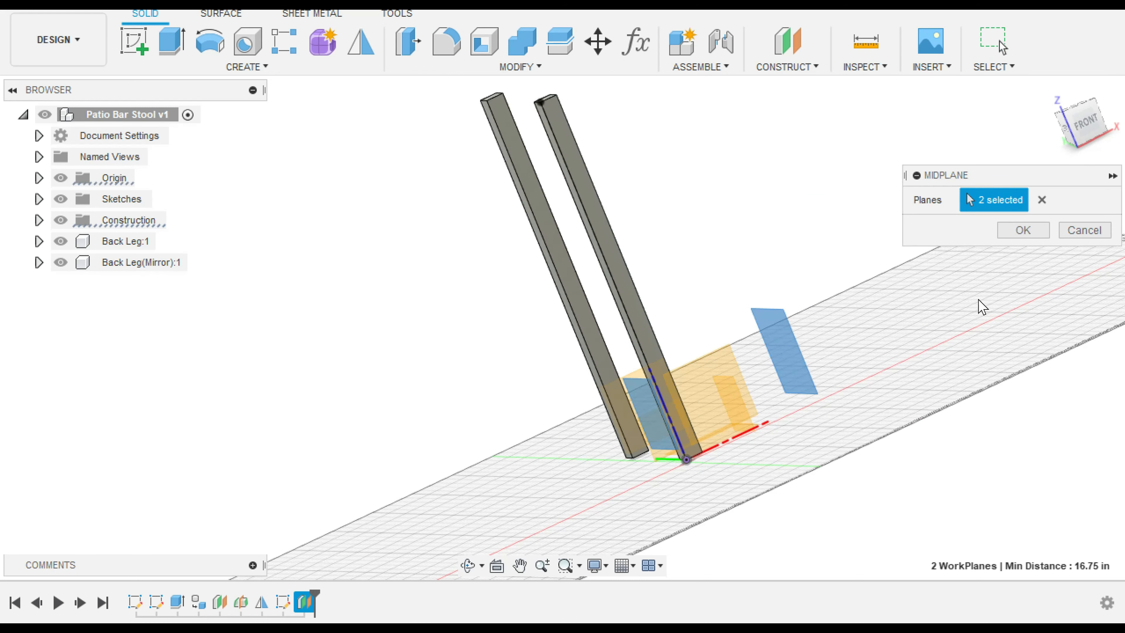
pyautogui.click(1036, 233)
# Step: Mirror both back leg components across the midplane parallel to the YZ plane to make four legs
pyautogui.keyDown('shift'); pyautogui.moveTo(937, 319); pyautogui.dragTo(821, 335, button='middle'); pyautogui.keyUp('shift')
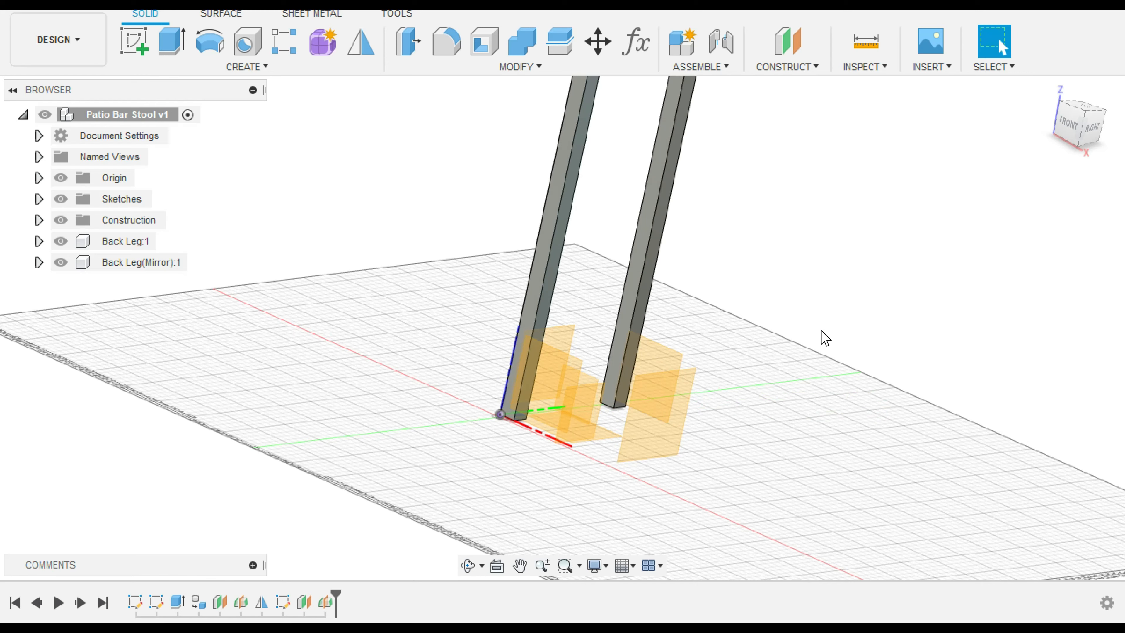
pyautogui.click(138, 266)
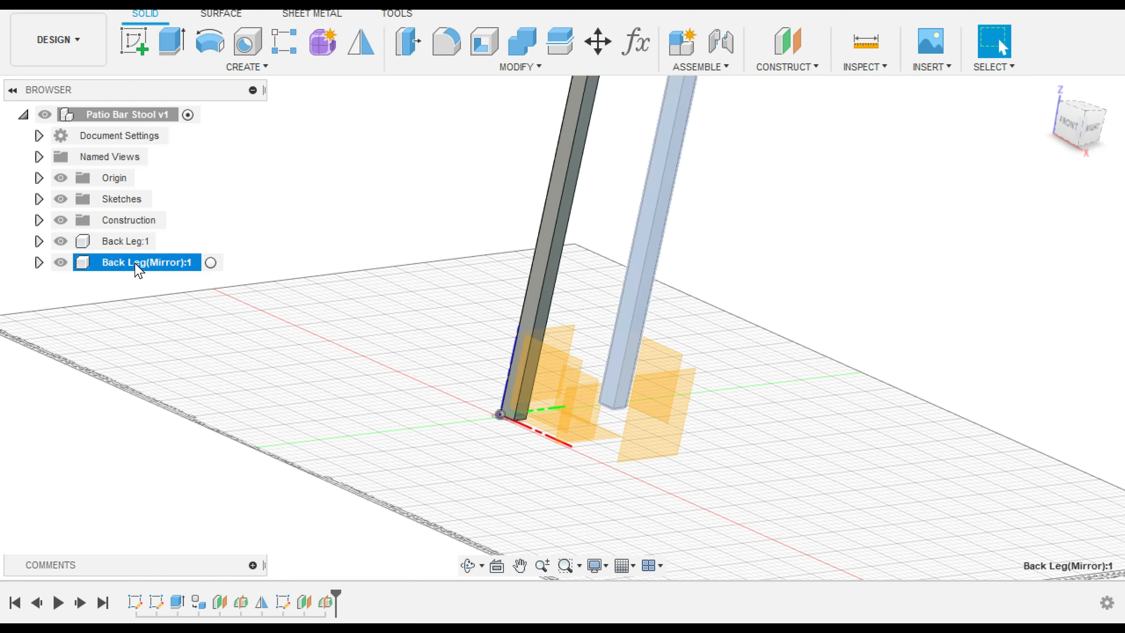
pyautogui.keyDown('ctrl'); pyautogui.click(129, 242); pyautogui.keyUp('ctrl')
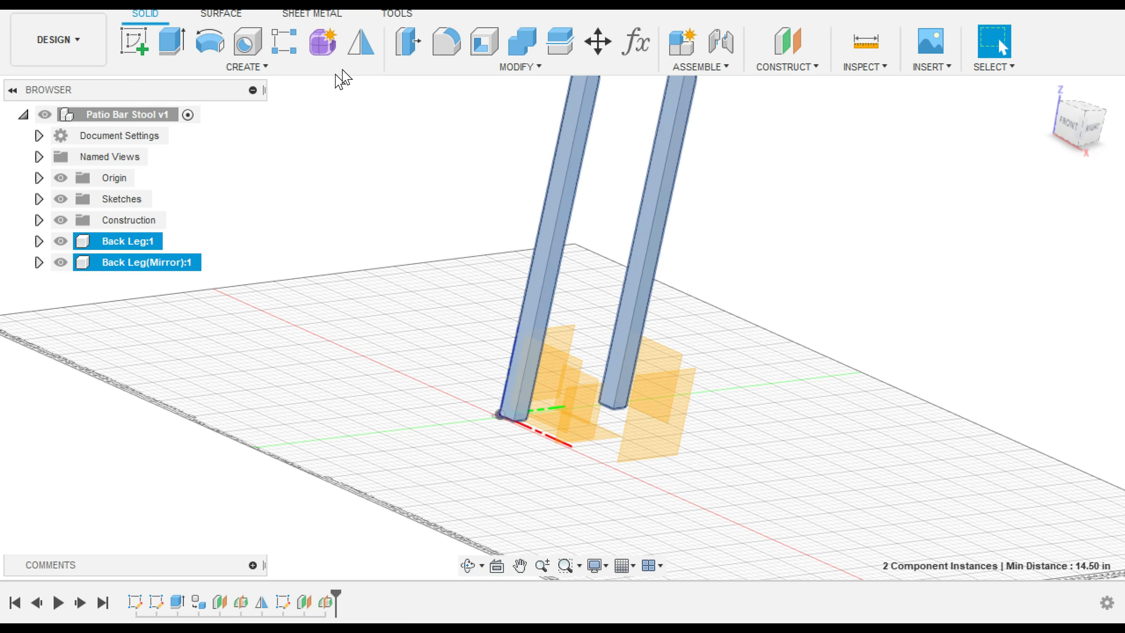
pyautogui.click(361, 44)
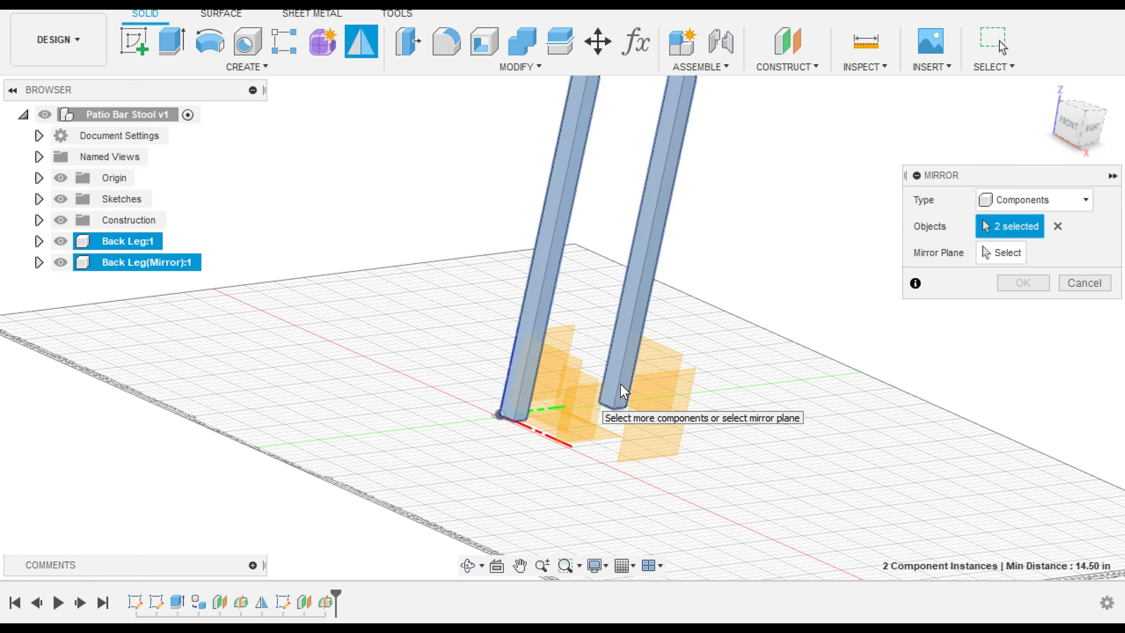
pyautogui.scroll(2, 620, 394)
pyautogui.scroll(3, 620, 394)
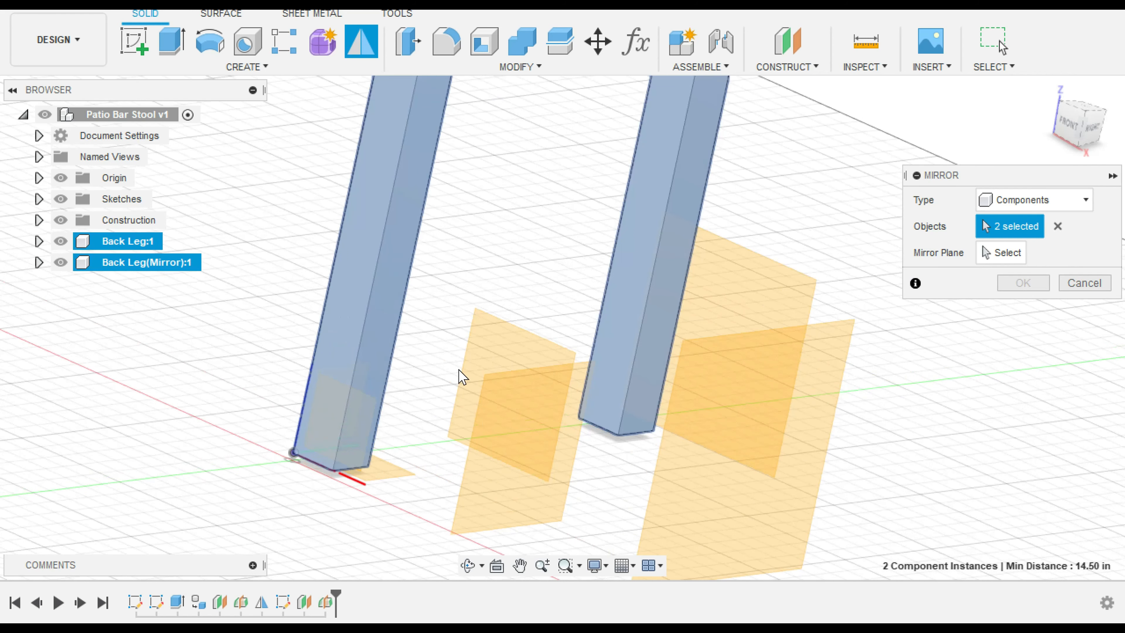
pyautogui.click(1000, 253)
pyautogui.click(563, 456)
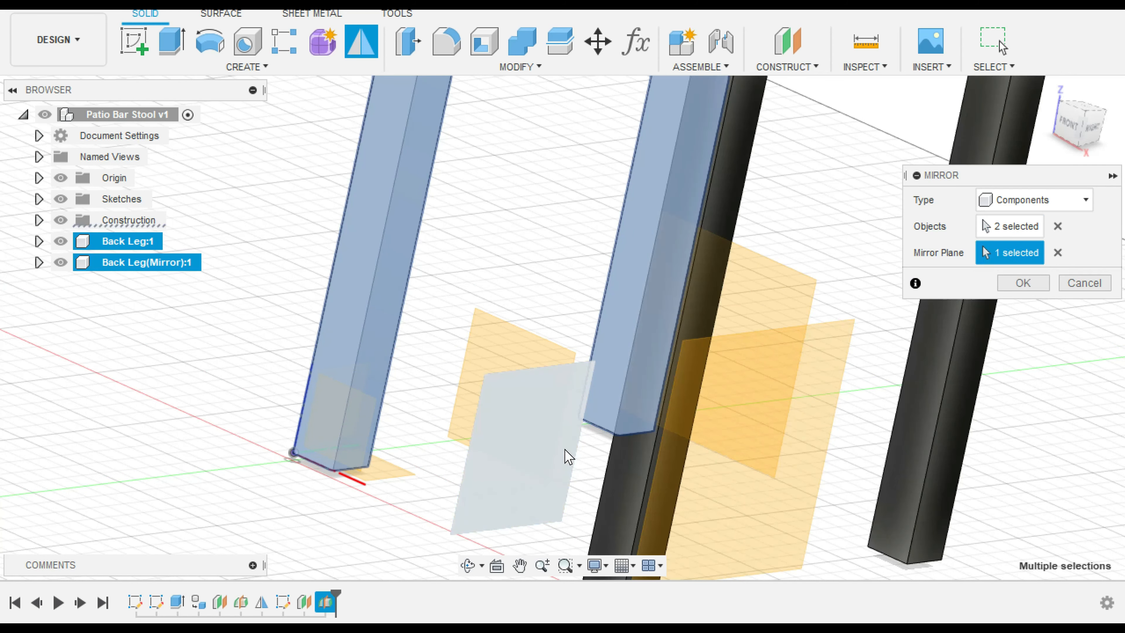
pyautogui.click(1023, 284)
pyautogui.scroll(-5, 832, 276)
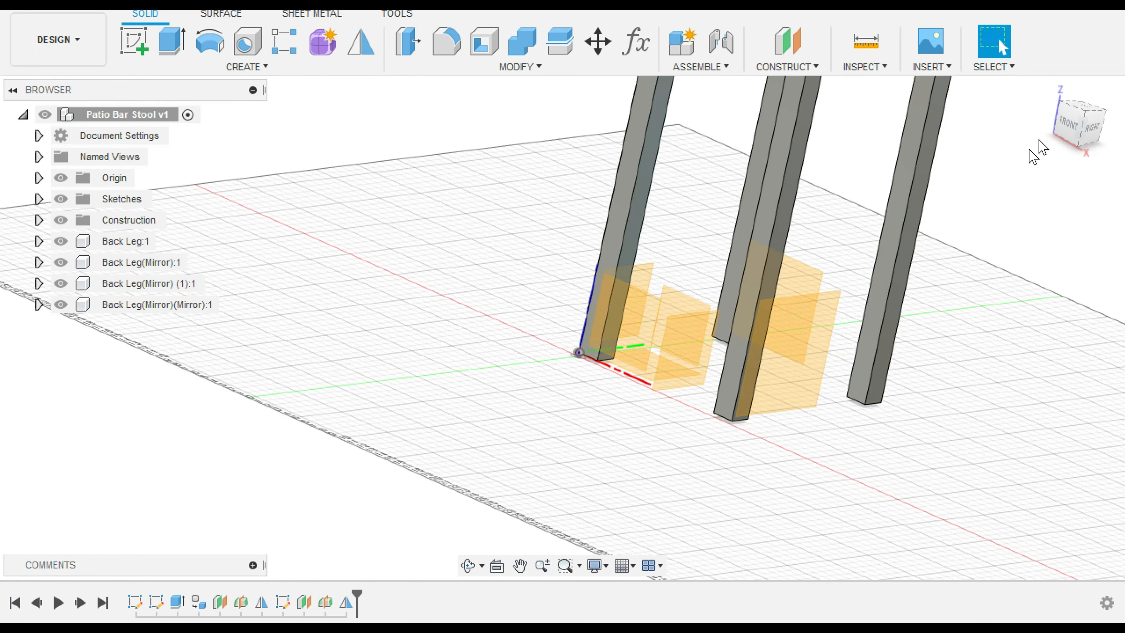
# Step: From the front view, start a sketch on the front face of the leg farther from the origin along X
pyautogui.click(1072, 120)
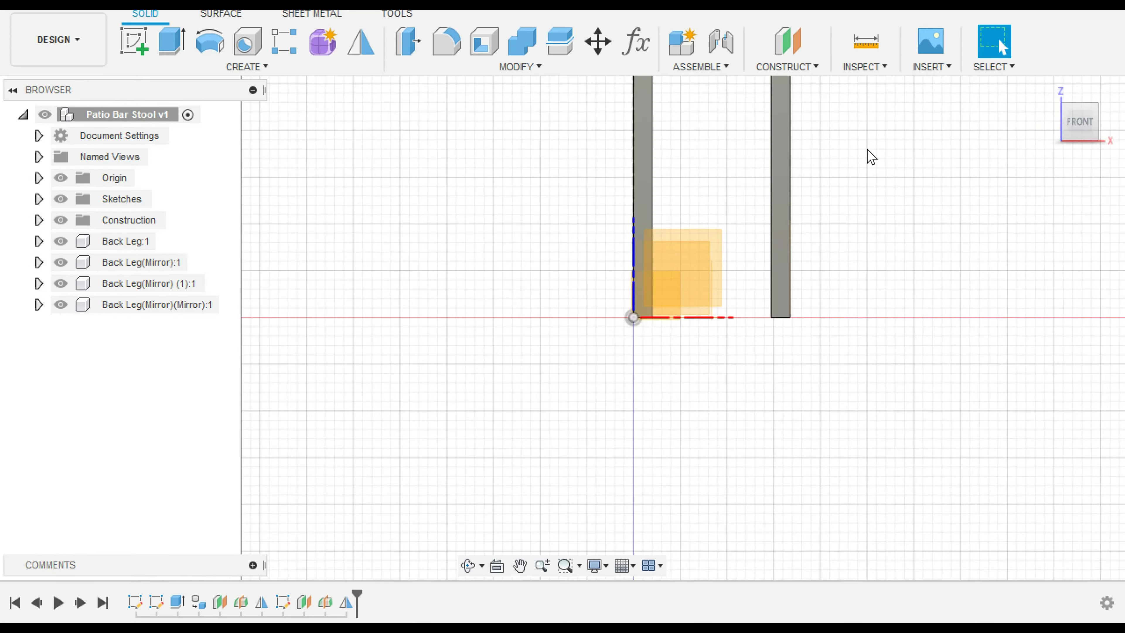
pyautogui.moveTo(842, 124); pyautogui.dragTo(830, 281, button='middle')
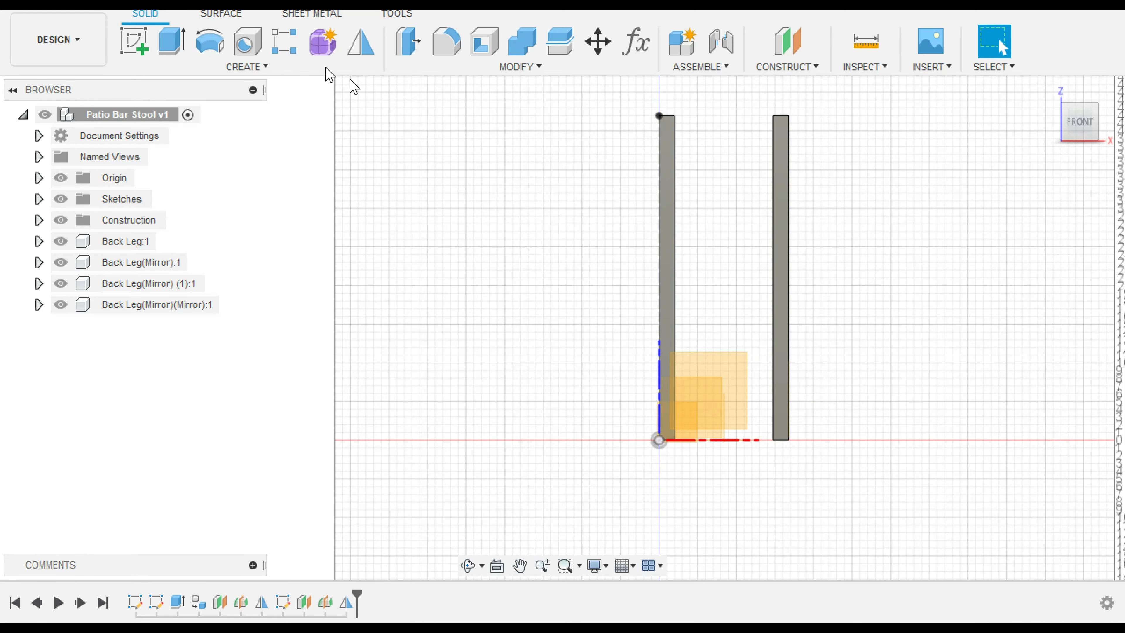
pyautogui.click(134, 41)
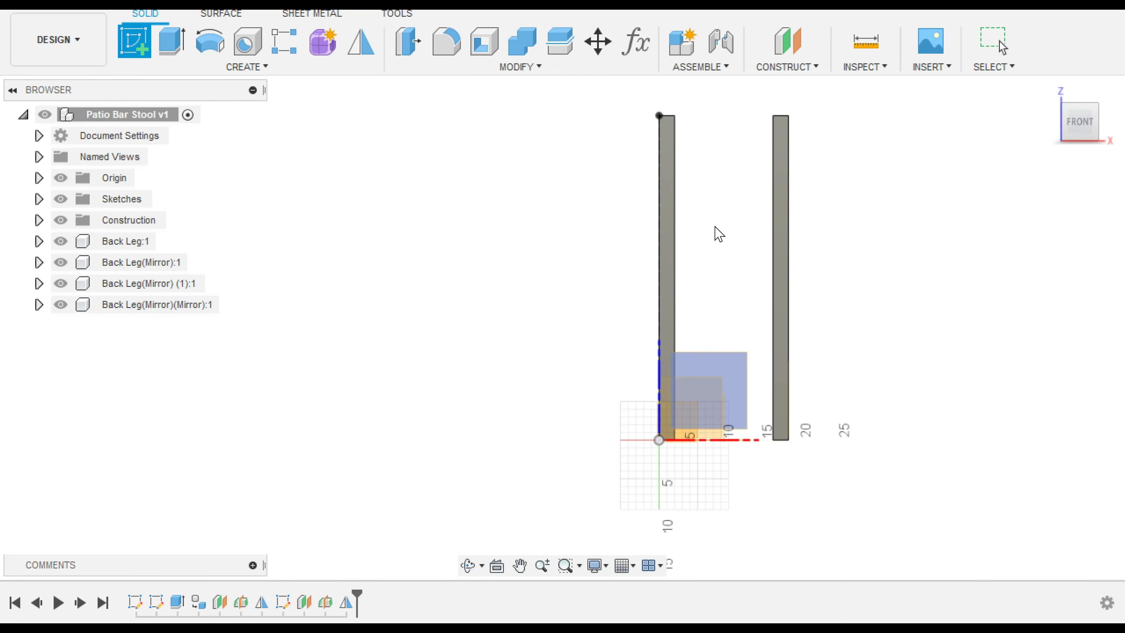
pyautogui.click(781, 245)
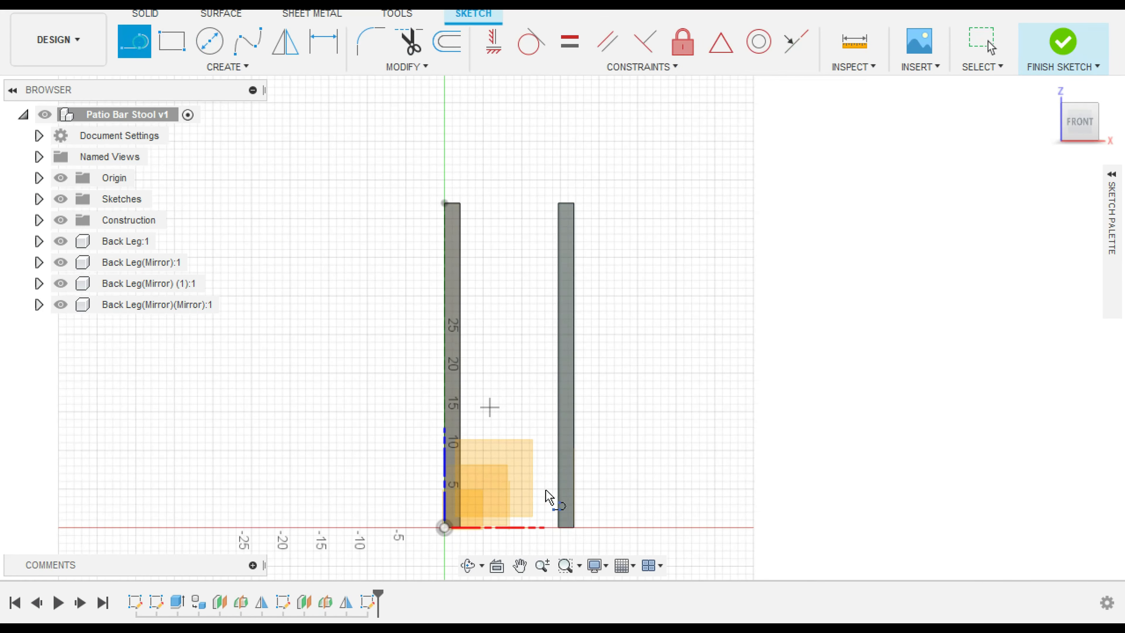
pyautogui.scroll(3, 547, 495)
pyautogui.moveTo(660, 509); pyautogui.dragTo(680, 390, button='middle')
# Step: Draw a vertical construction line 30.75 in long from the leg's bottom outer corner up along its outer edge
pyautogui.press('l')
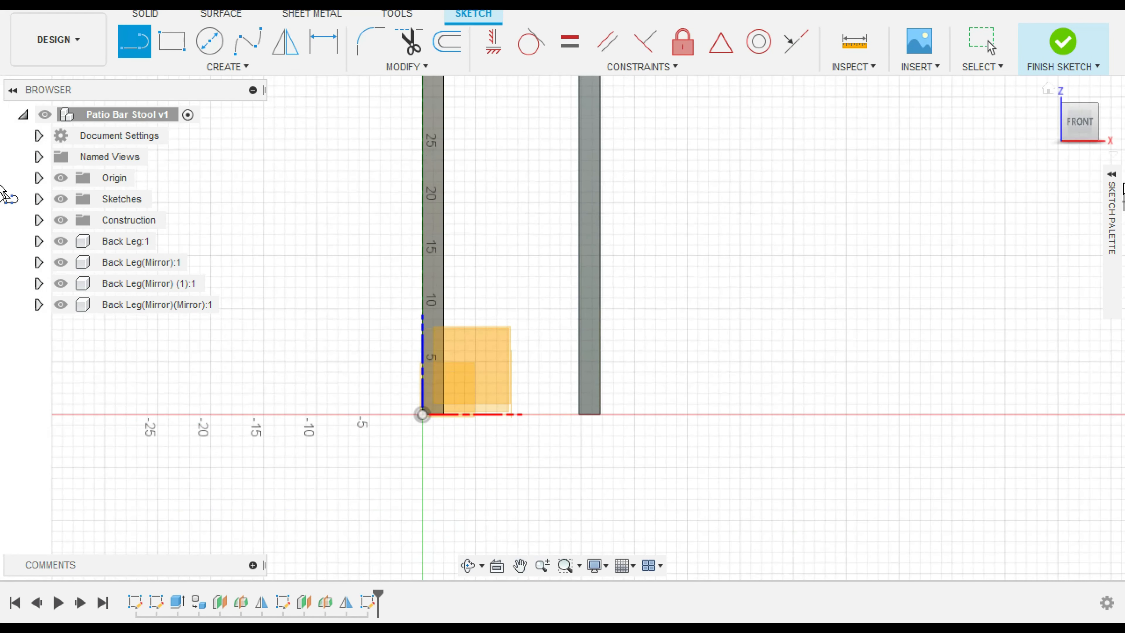
pyautogui.click(1112, 174)
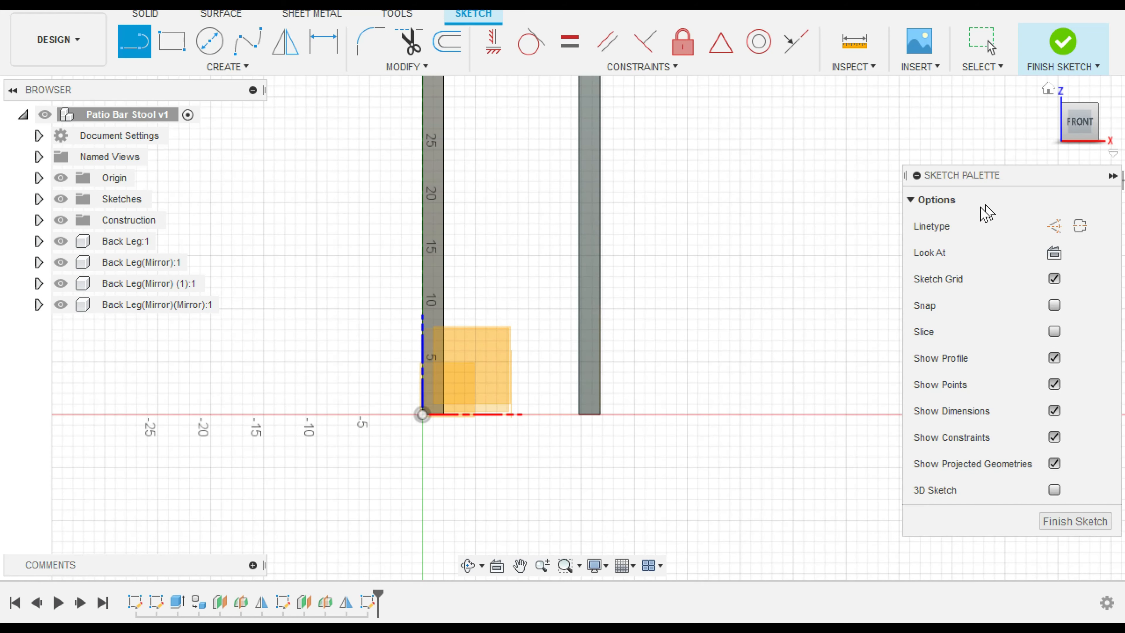
pyautogui.click(1052, 226)
pyautogui.click(598, 417)
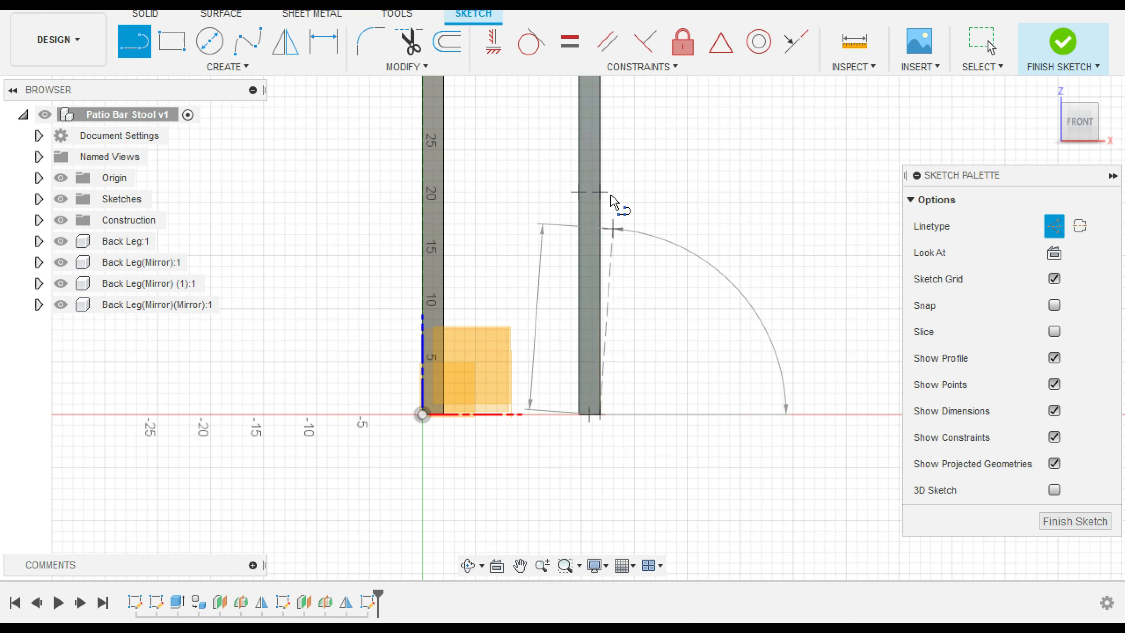
pyautogui.write('16')
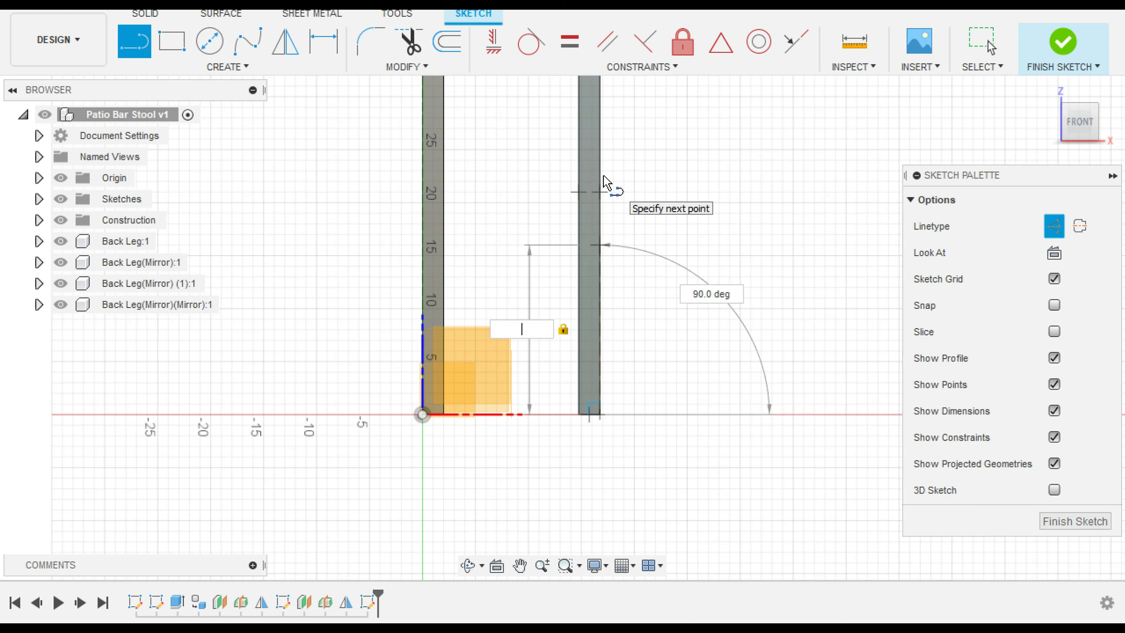
pyautogui.write('.75')
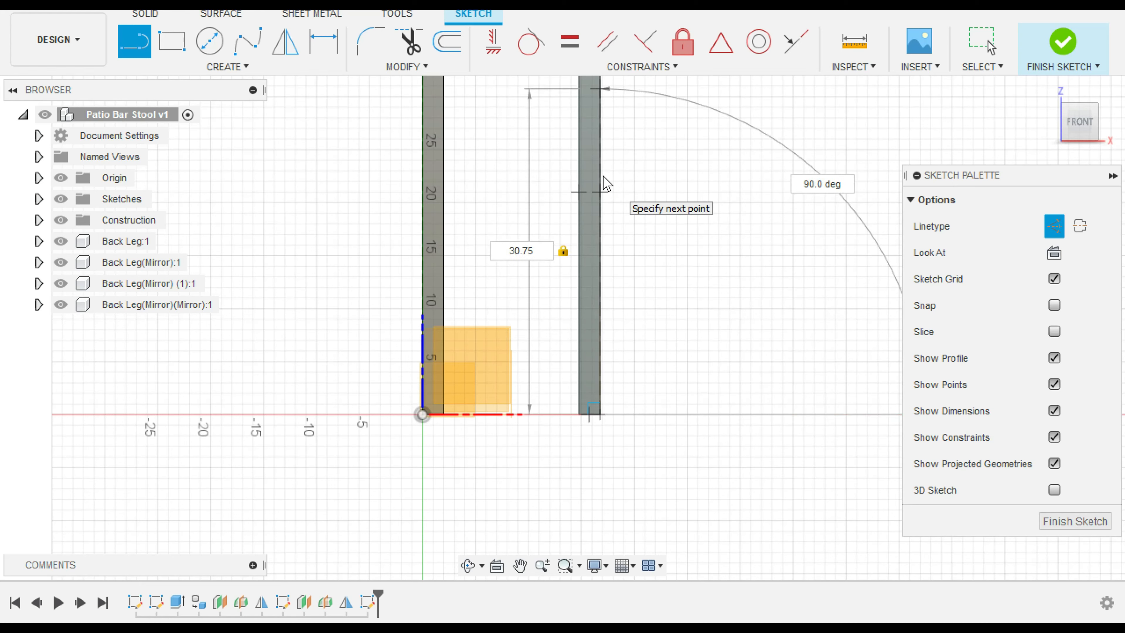
pyautogui.press('Return')
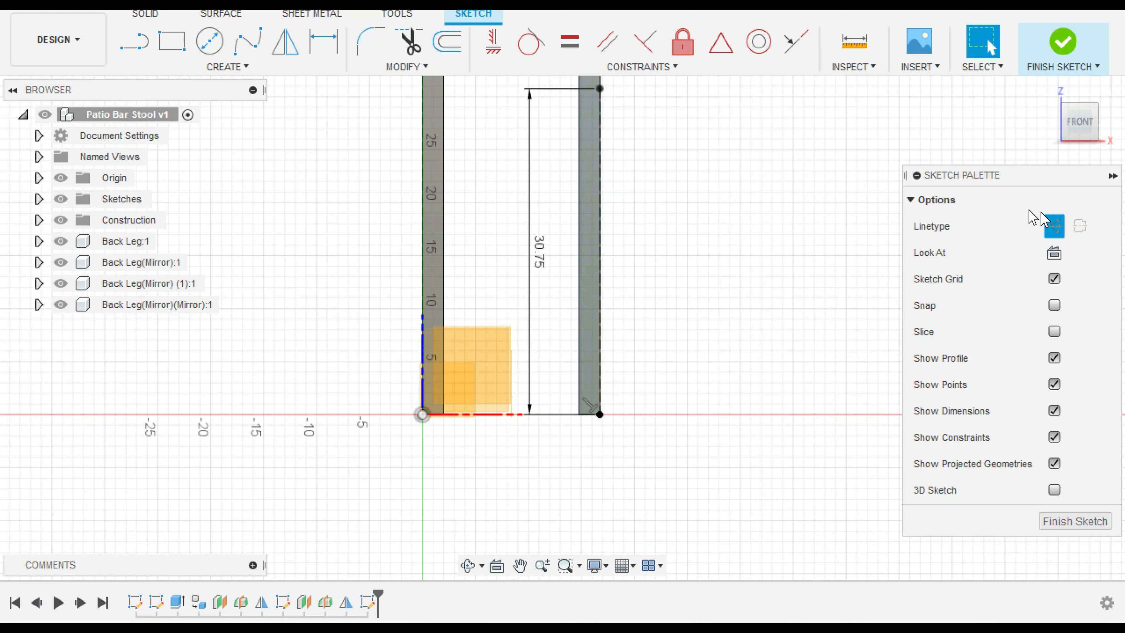
# Step: Draw a 2 in wide rectangle across the leg from the height of the construction line's upper end to the leg's top outer corner
pyautogui.moveTo(856, 156); pyautogui.dragTo(810, 243, button='middle')
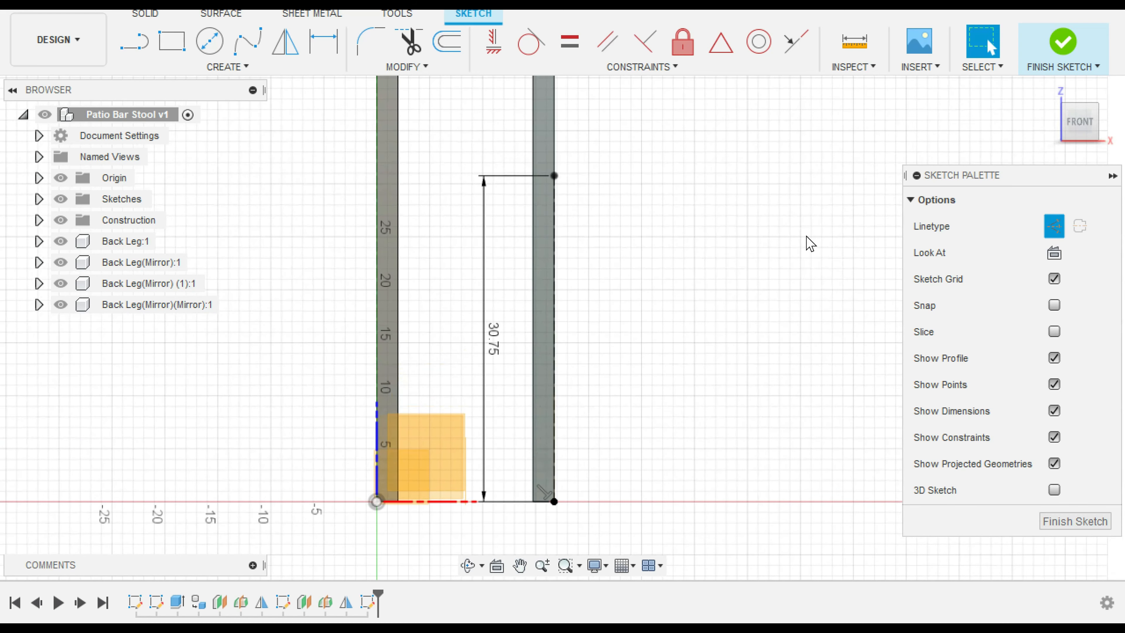
pyautogui.moveTo(721, 205); pyautogui.dragTo(698, 319, button='middle')
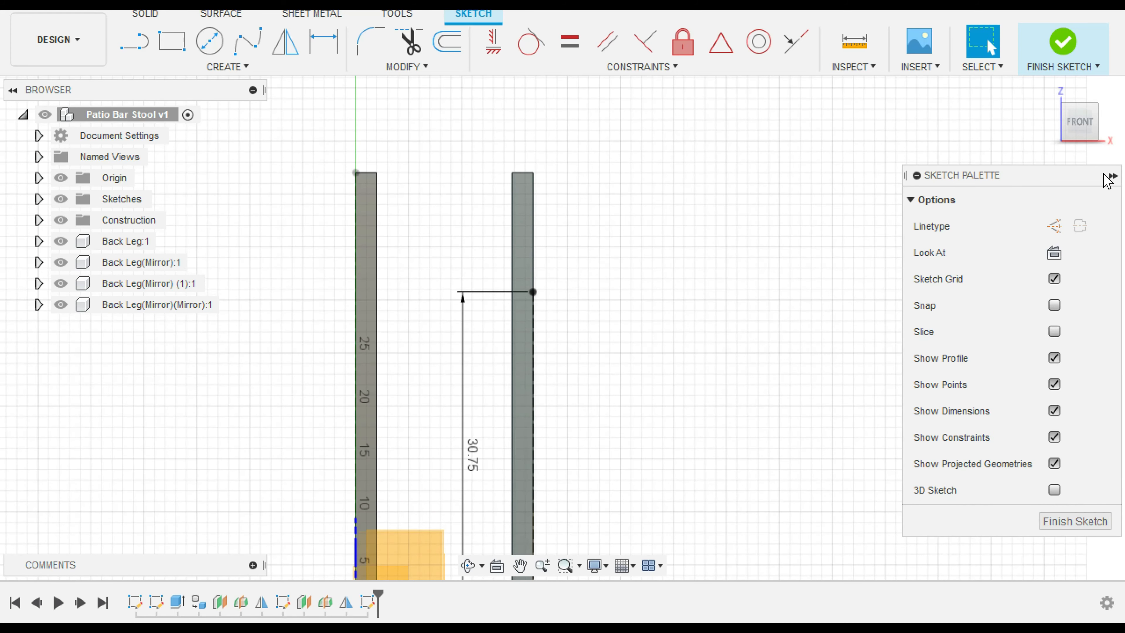
pyautogui.click(1112, 177)
pyautogui.click(172, 41)
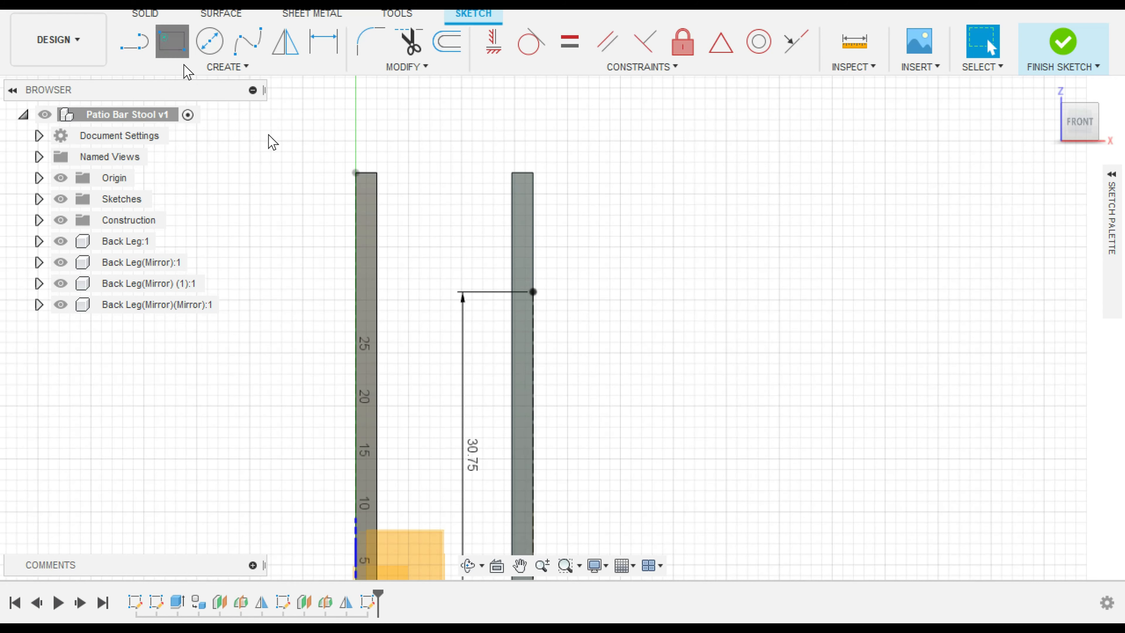
pyautogui.scroll(2, 559, 274)
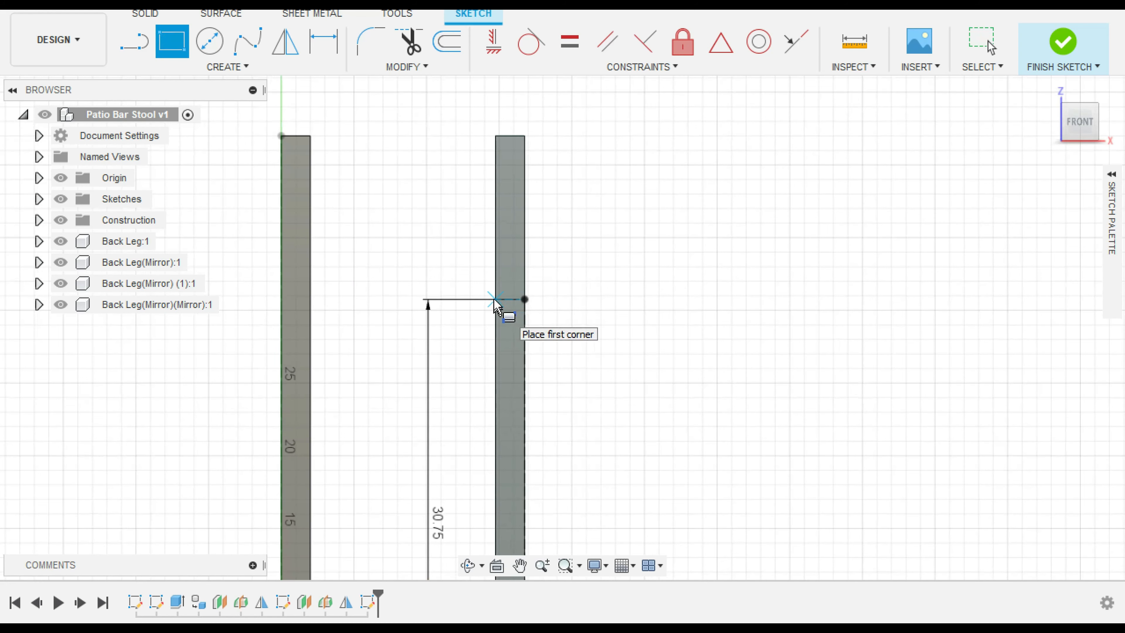
pyautogui.click(516, 300)
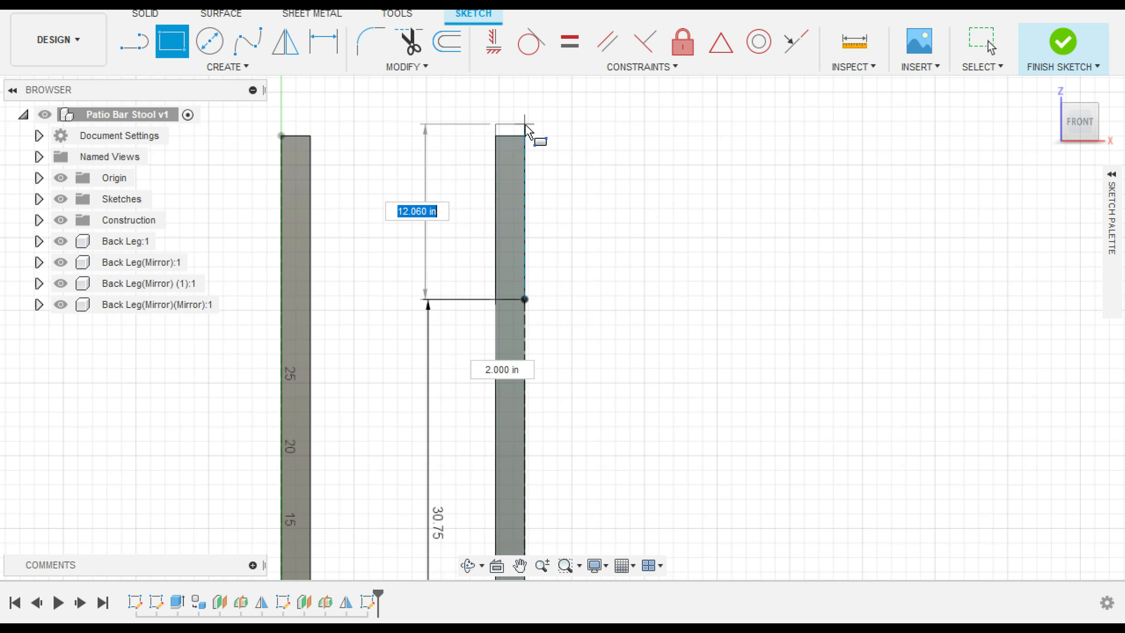
pyautogui.click(526, 138)
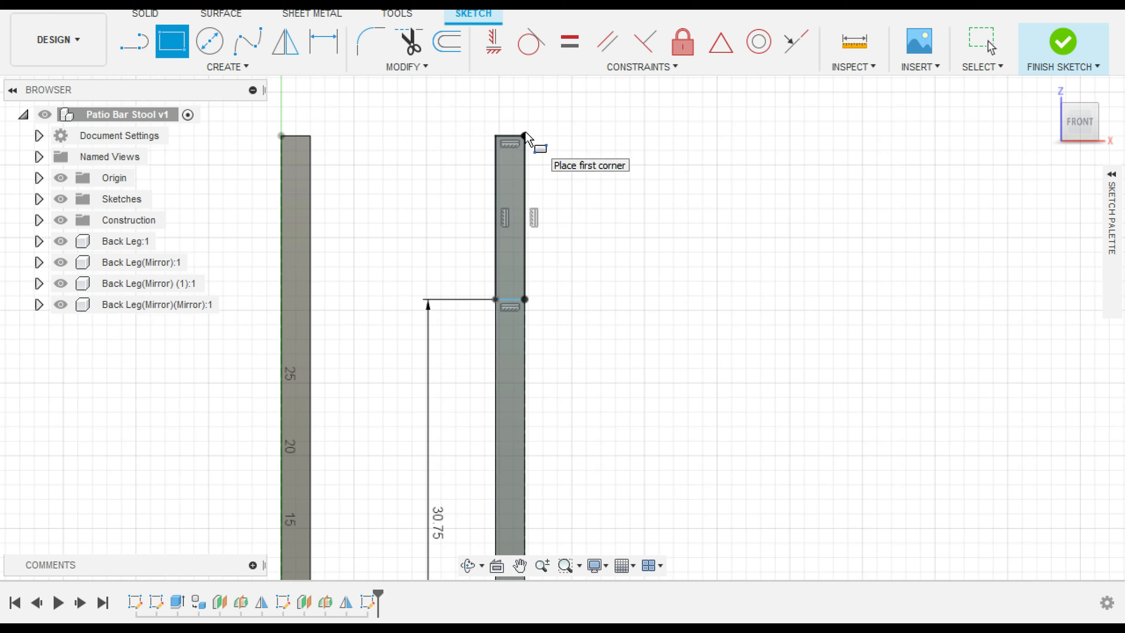
# Step: Extrude the rectangle profile as a cut back through both front legs to remove their upper ends
pyautogui.click(150, 50)
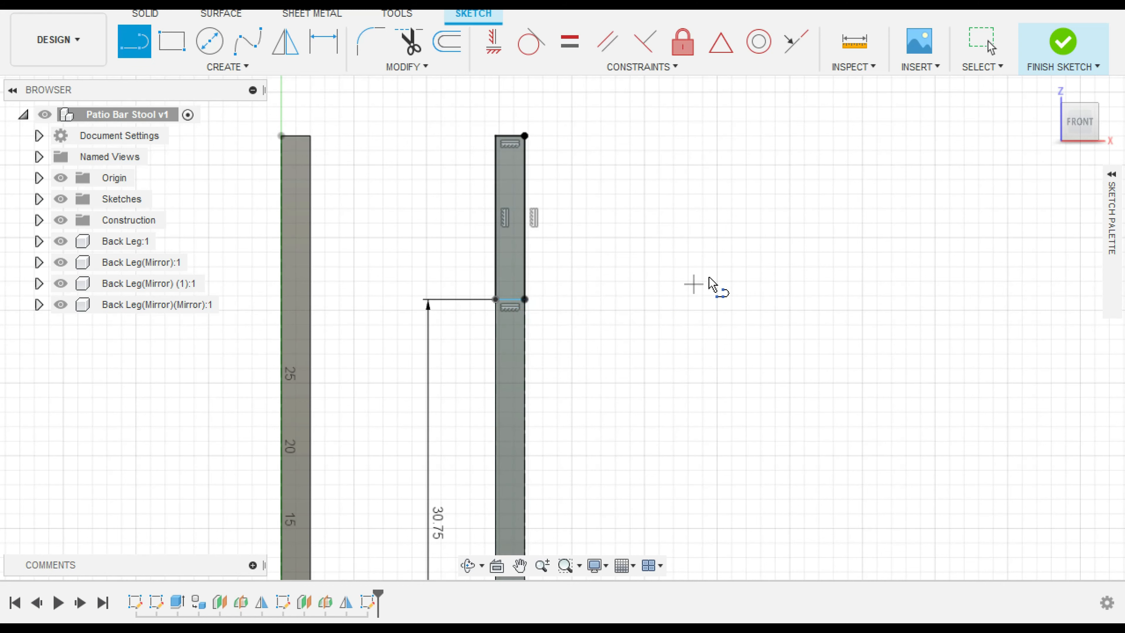
pyautogui.press('e')
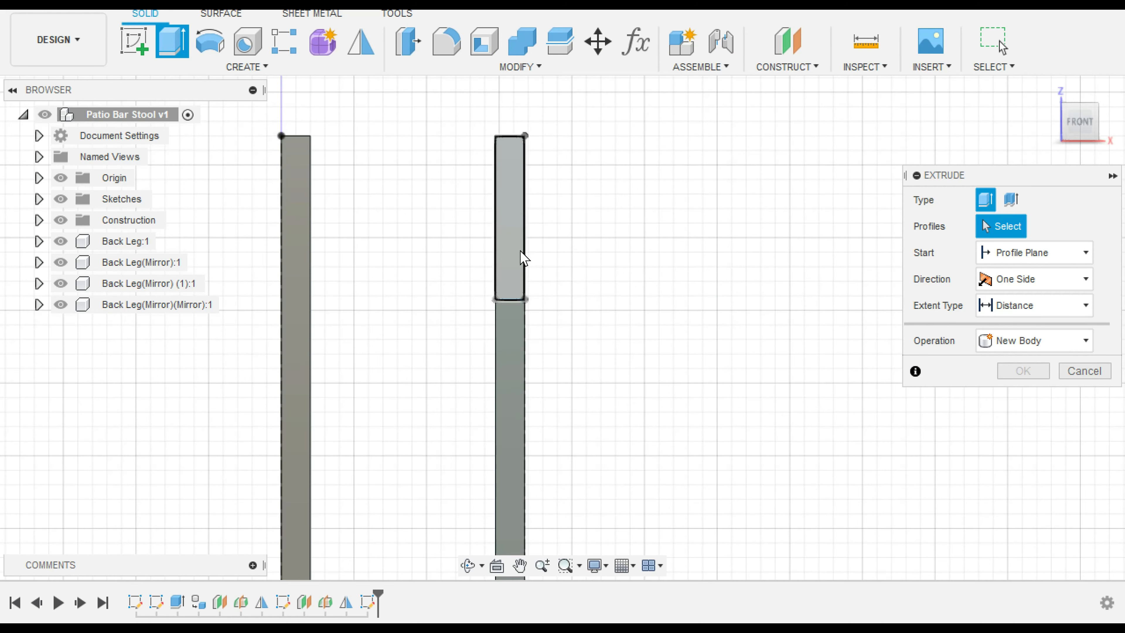
pyautogui.click(524, 257)
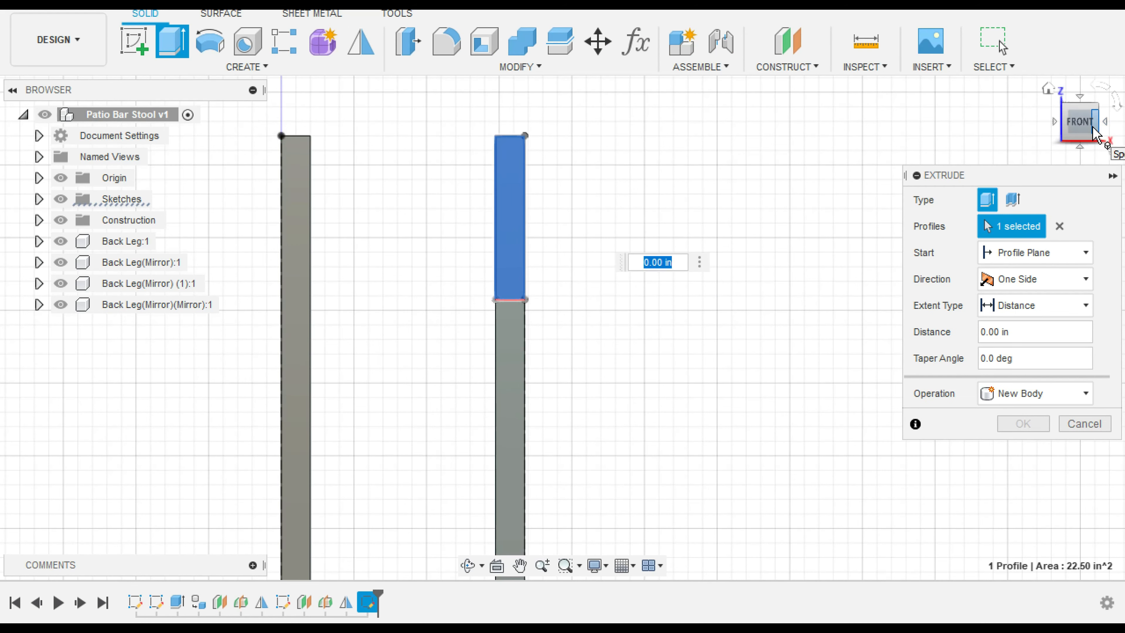
pyautogui.moveTo(1076, 128); pyautogui.dragTo(1055, 144)
pyautogui.moveTo(505, 224); pyautogui.dragTo(800, 11)
pyautogui.click(1022, 450)
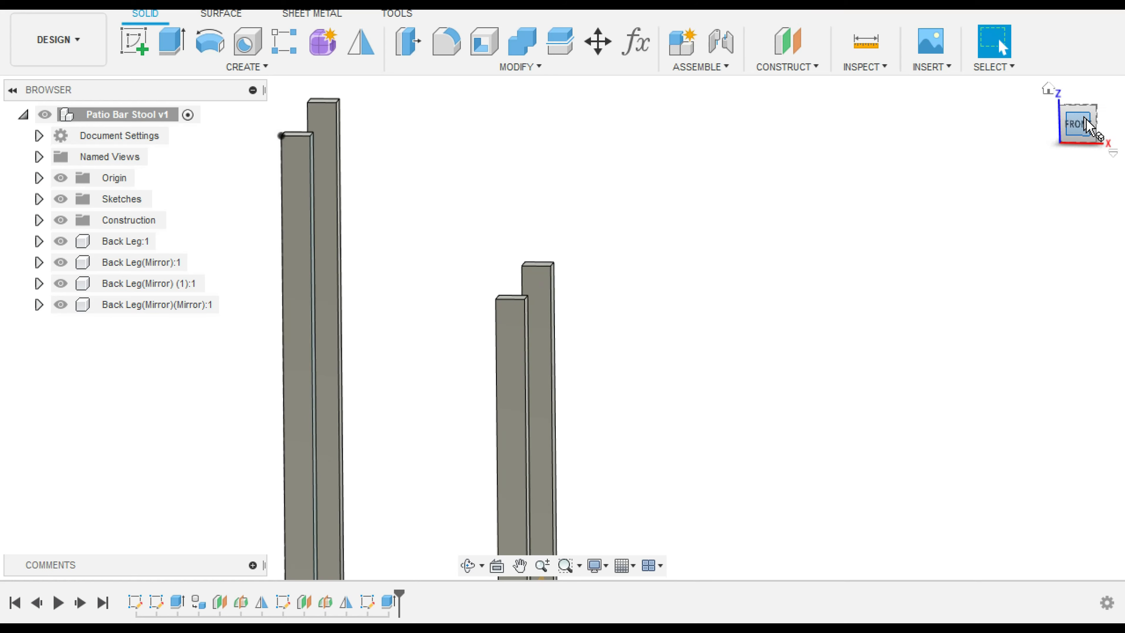
# Step: Start a sketch on the inner side face of the tall back leg at the origin, facing the shortened front legs
pyautogui.moveTo(1080, 122); pyautogui.dragTo(1065, 137)
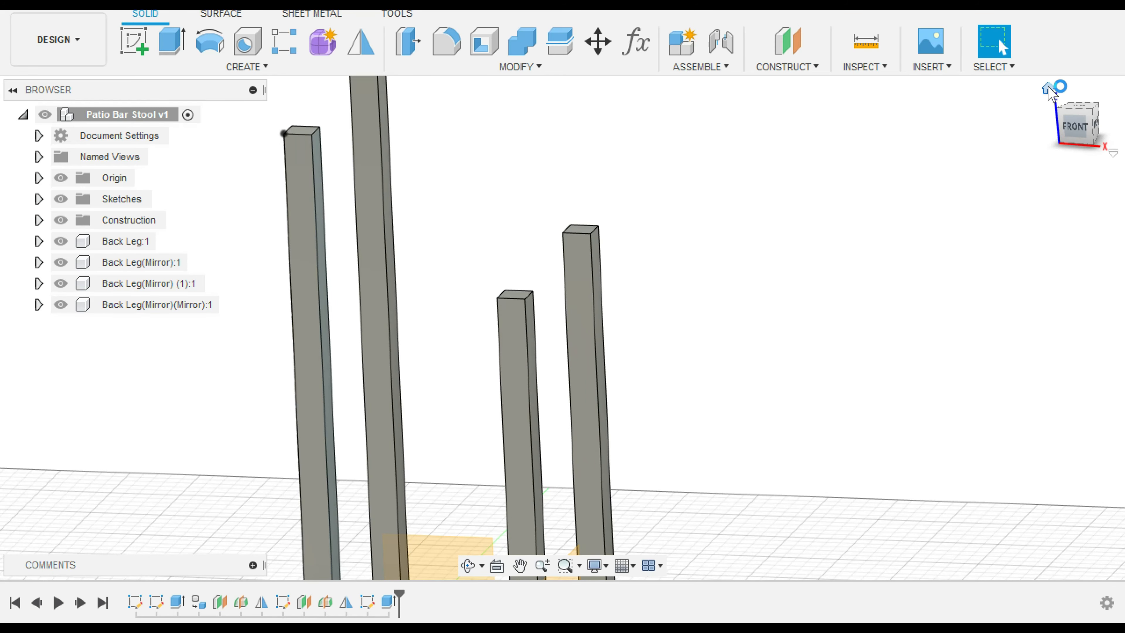
pyautogui.click(1049, 88)
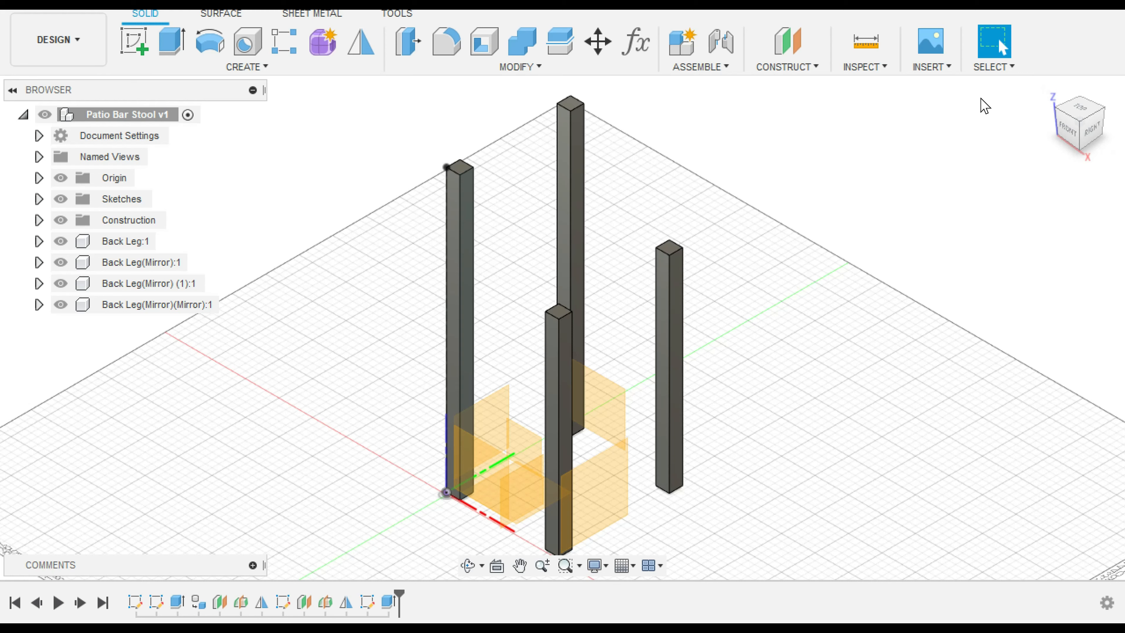
pyautogui.click(1071, 143)
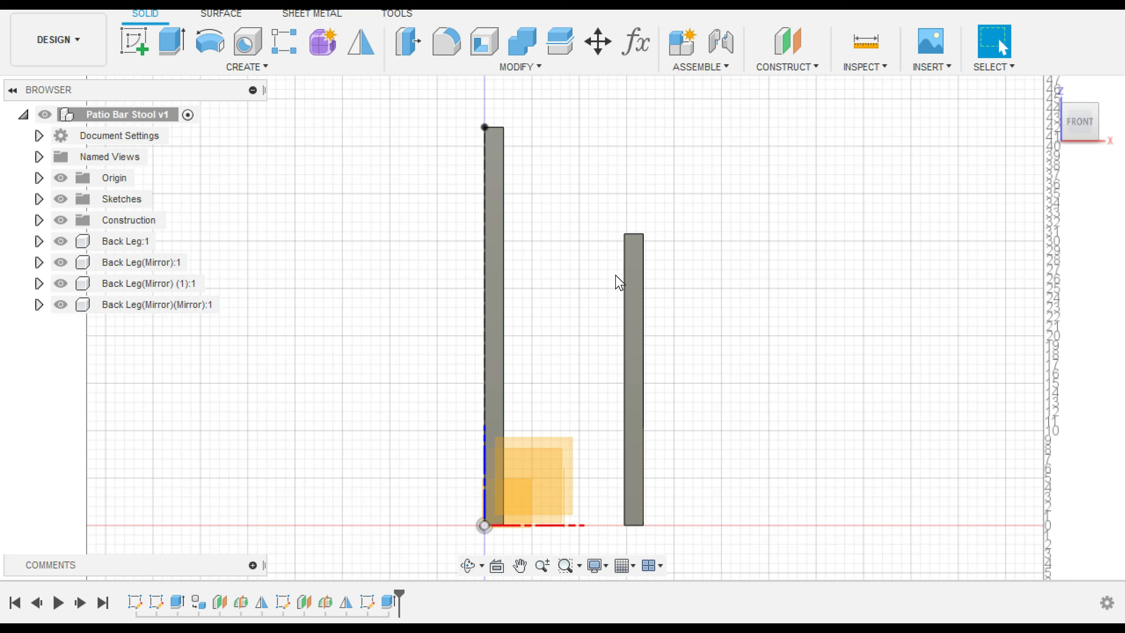
pyautogui.moveTo(1079, 122); pyautogui.dragTo(1021, 136)
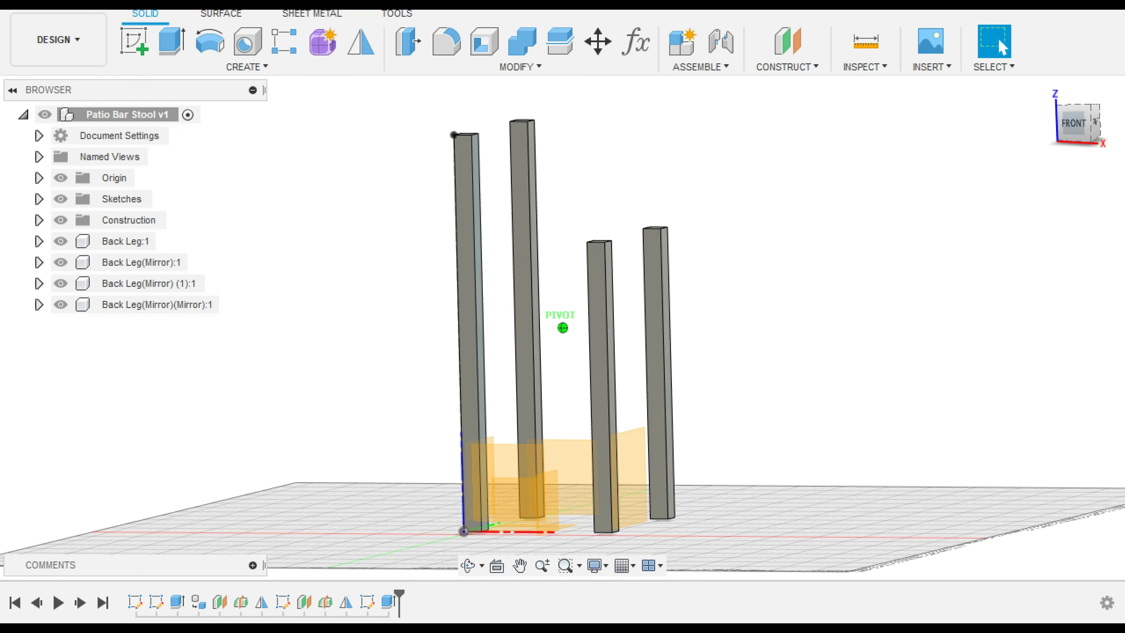
pyautogui.click(135, 45)
pyautogui.click(482, 256)
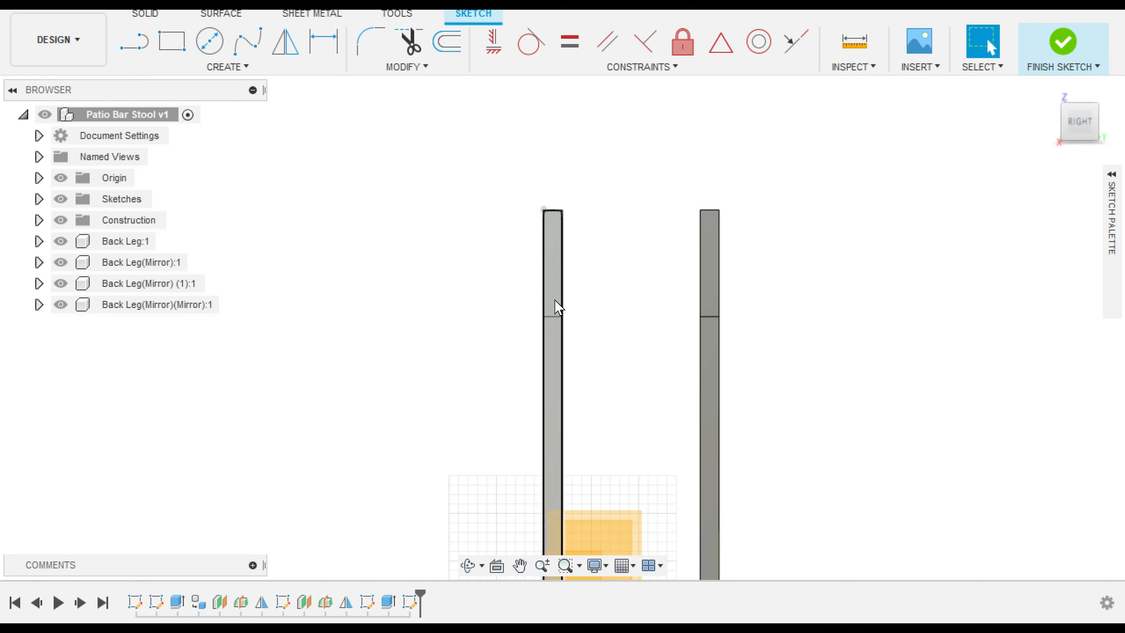
pyautogui.scroll(1, 556, 306)
pyautogui.scroll(3, 557, 306)
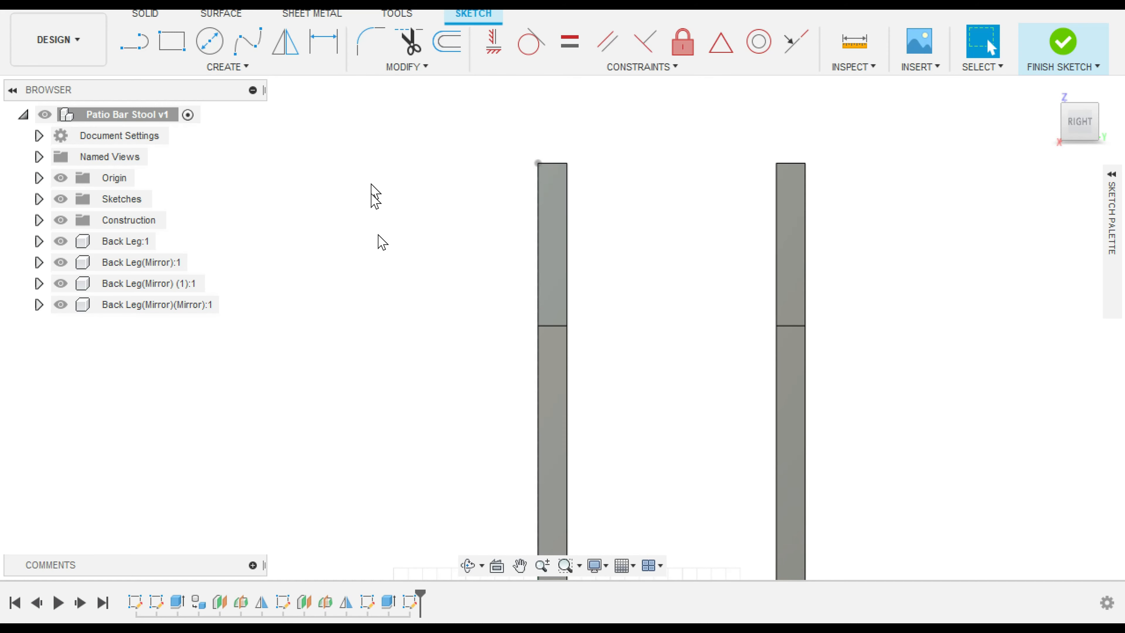
# Step: Turn on component color cycling and hide the Back Leg(Mirror)(Mirror):1 component in the right view
pyautogui.click(857, 69)
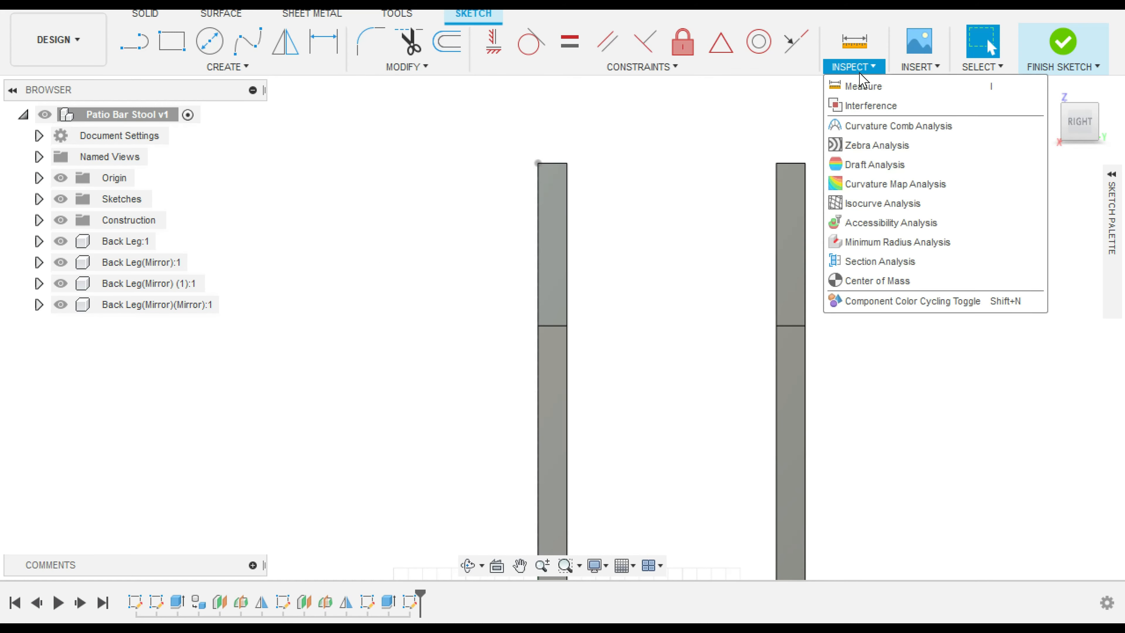
pyautogui.click(880, 299)
pyautogui.keyDown('shift'); pyautogui.moveTo(430, 252); pyautogui.dragTo(482, 250, button='middle'); pyautogui.keyUp('shift')
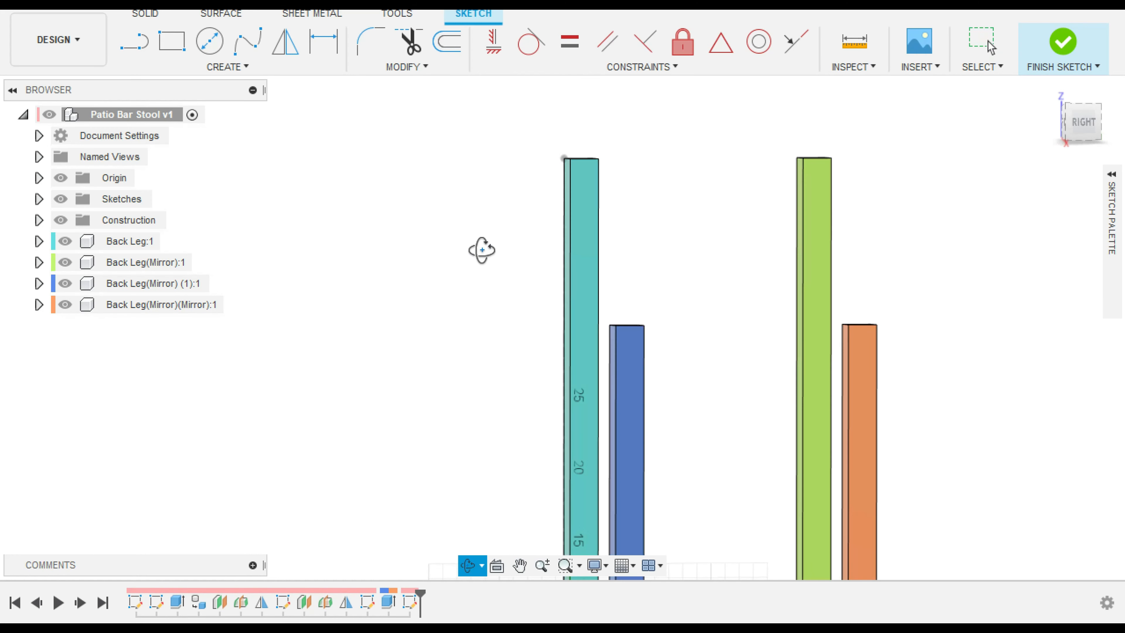
pyautogui.press('Escape')
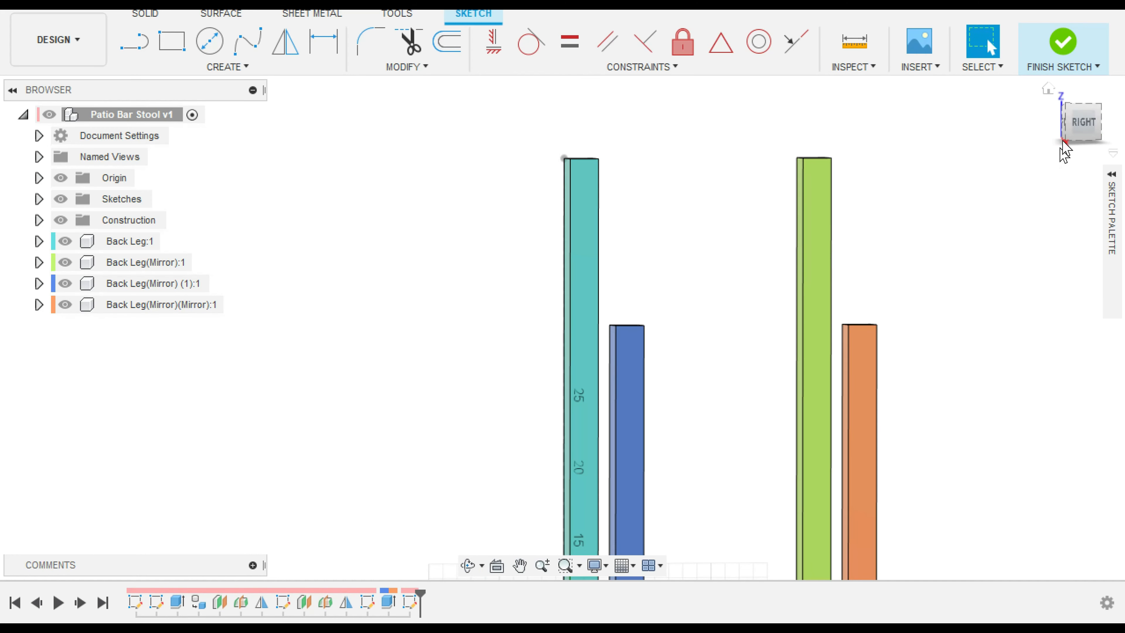
pyautogui.click(1083, 120)
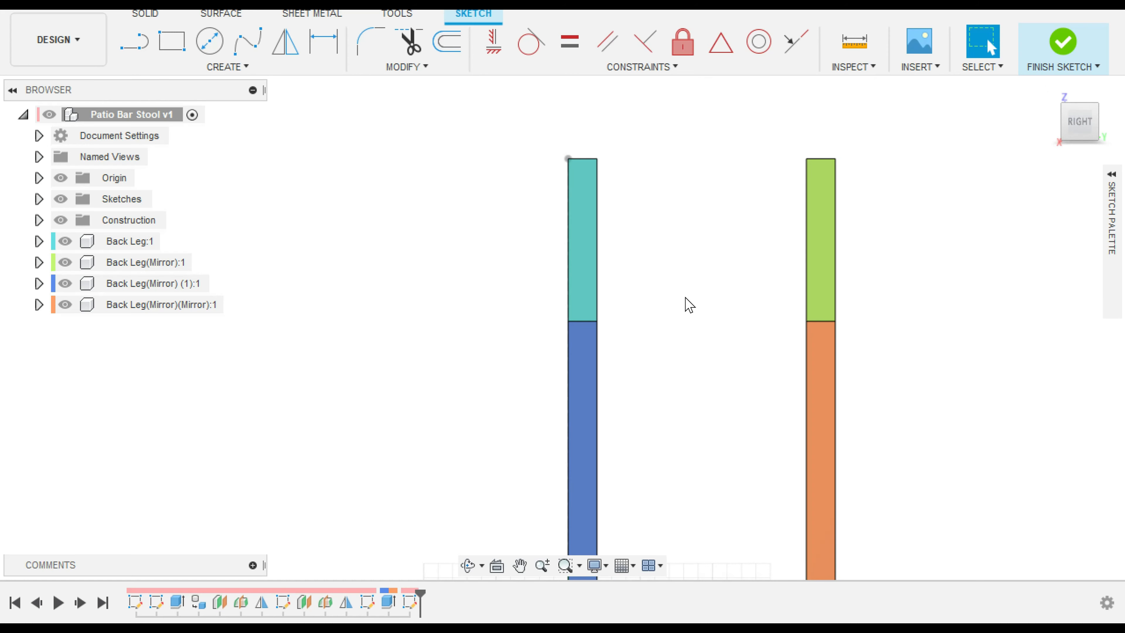
pyautogui.click(70, 306)
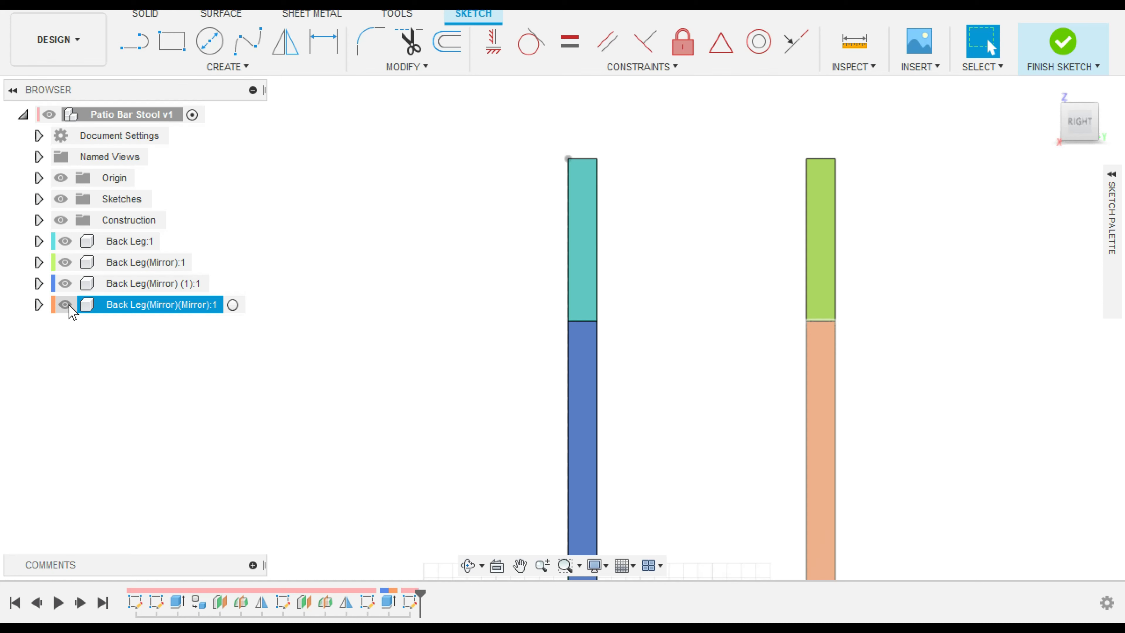
pyautogui.click(67, 305)
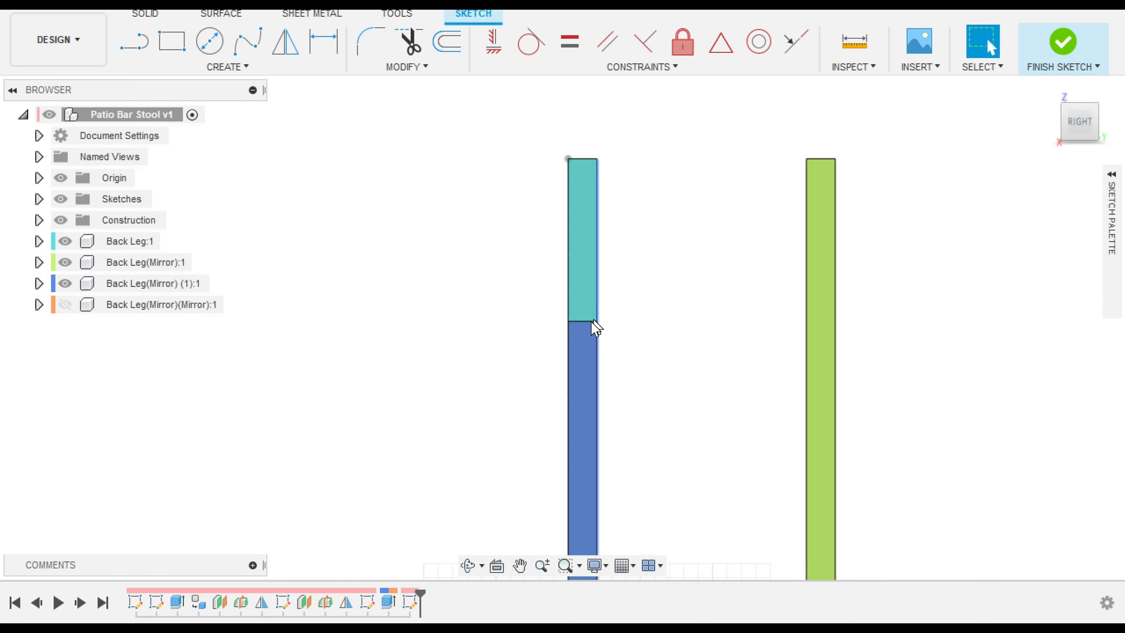
# Step: With the construction linetype active, project the top edge of the visible shortened front leg into the sketch
pyautogui.click(135, 41)
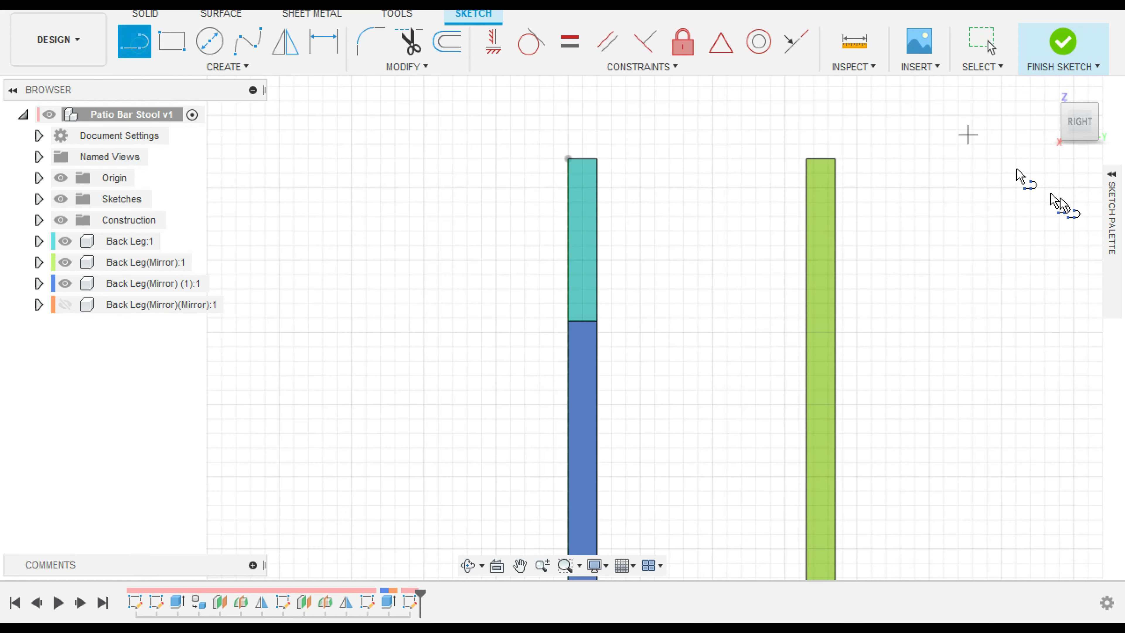
pyautogui.click(1113, 197)
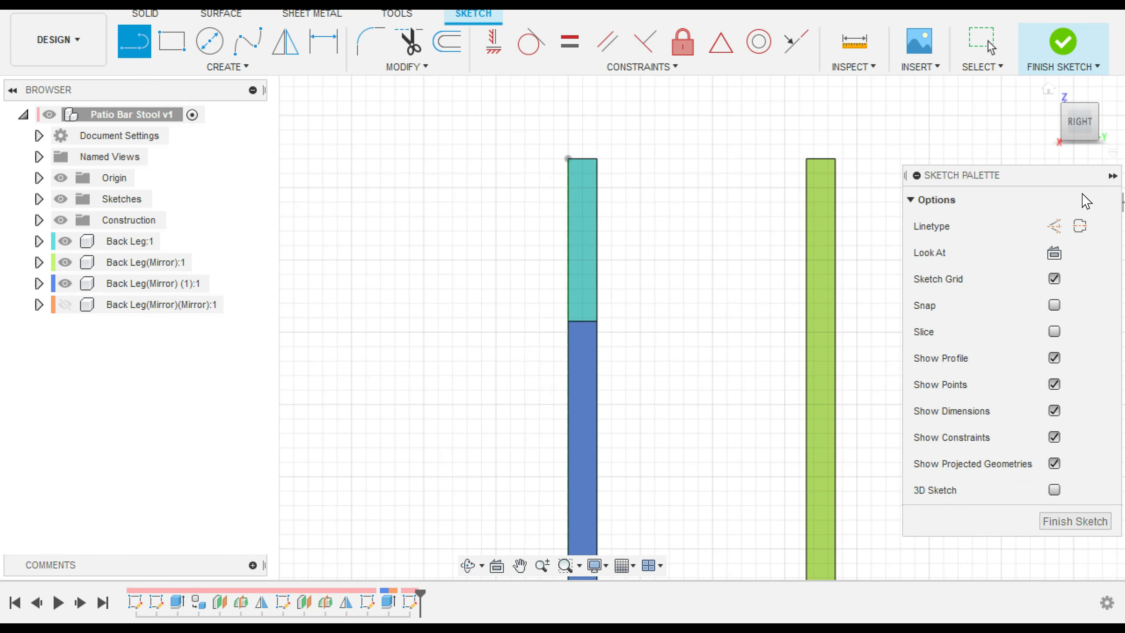
pyautogui.click(1059, 225)
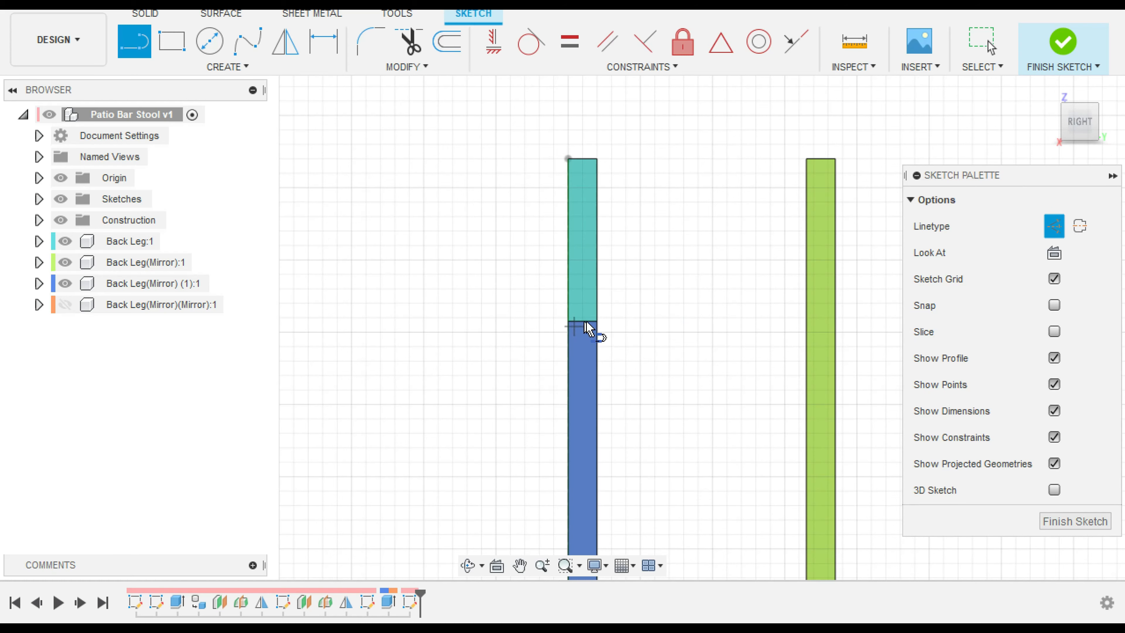
pyautogui.scroll(3, 595, 322)
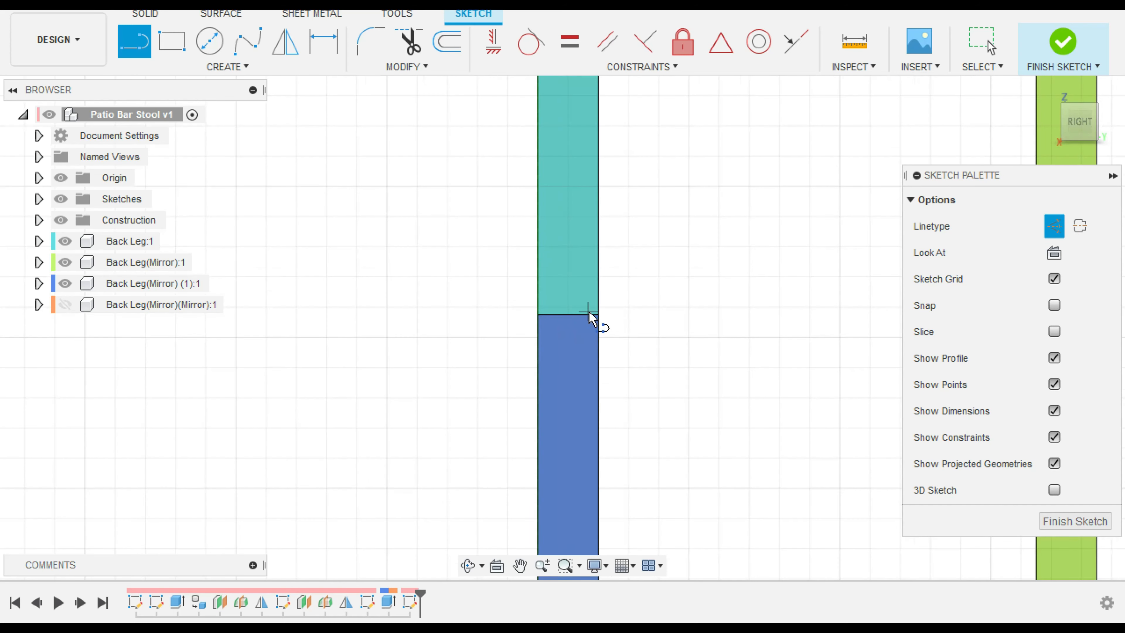
pyautogui.press('p')
pyautogui.click(585, 315)
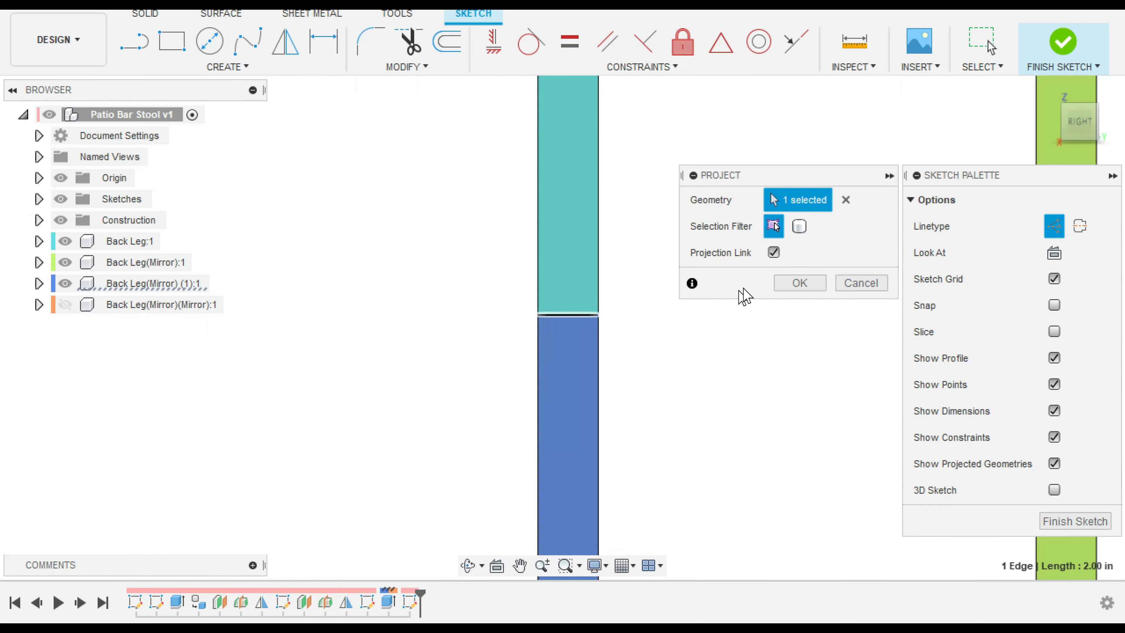
pyautogui.click(799, 283)
# Step: Draw a construction line level with the projected edge, from its inner endpoint across and just beyond the green back leg, and collapse the Sketch Palette
pyautogui.moveTo(826, 346); pyautogui.dragTo(610, 327, button='middle')
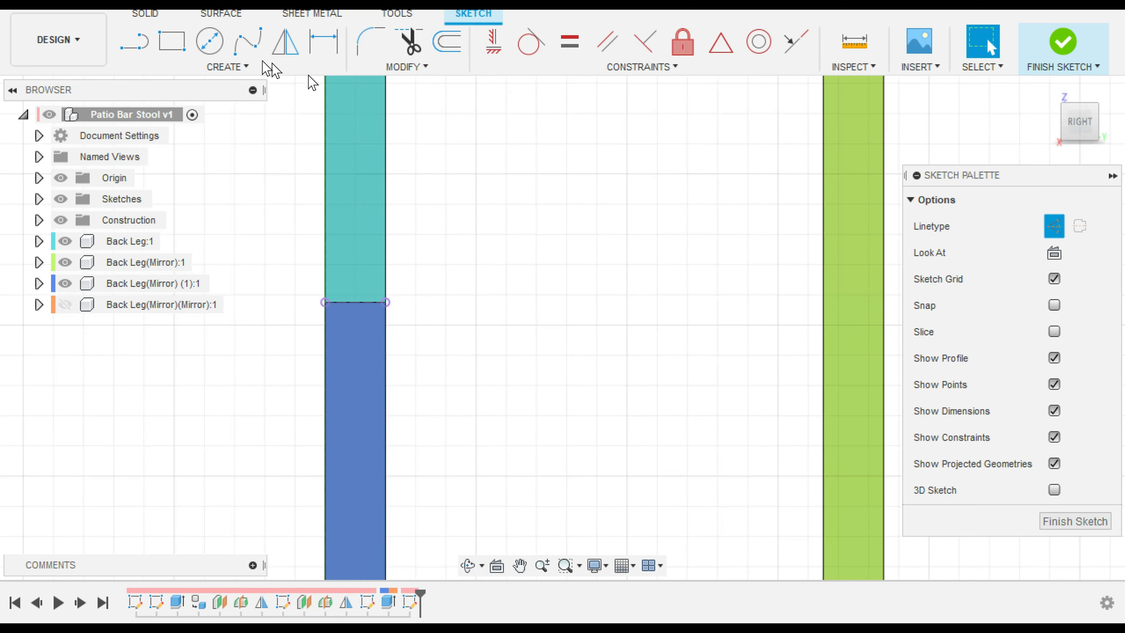
pyautogui.click(140, 56)
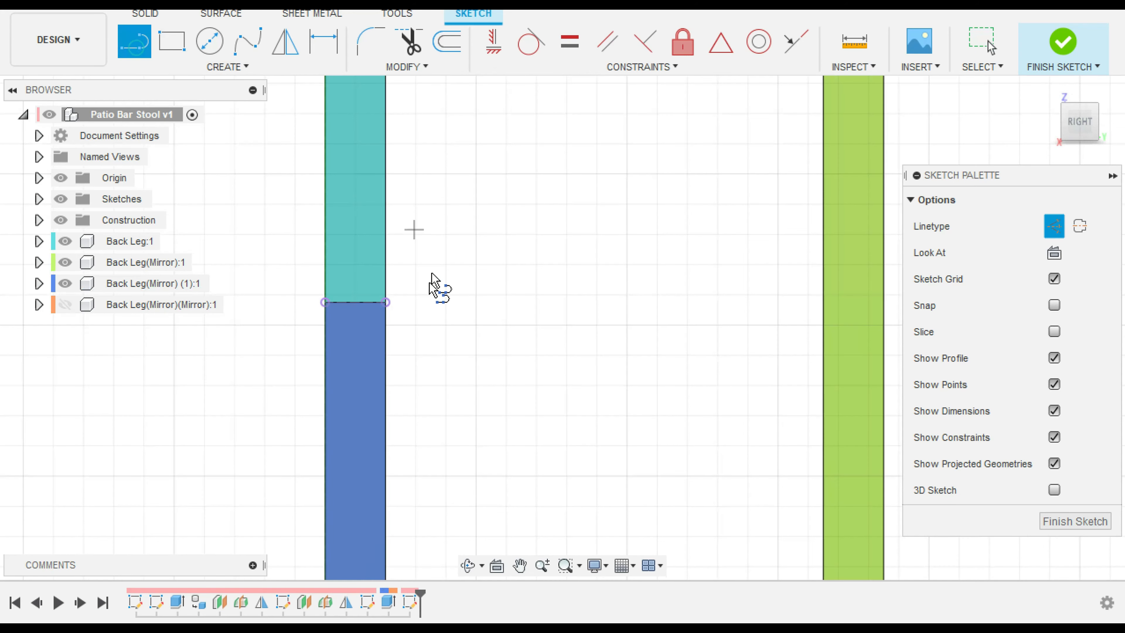
pyautogui.click(386, 303)
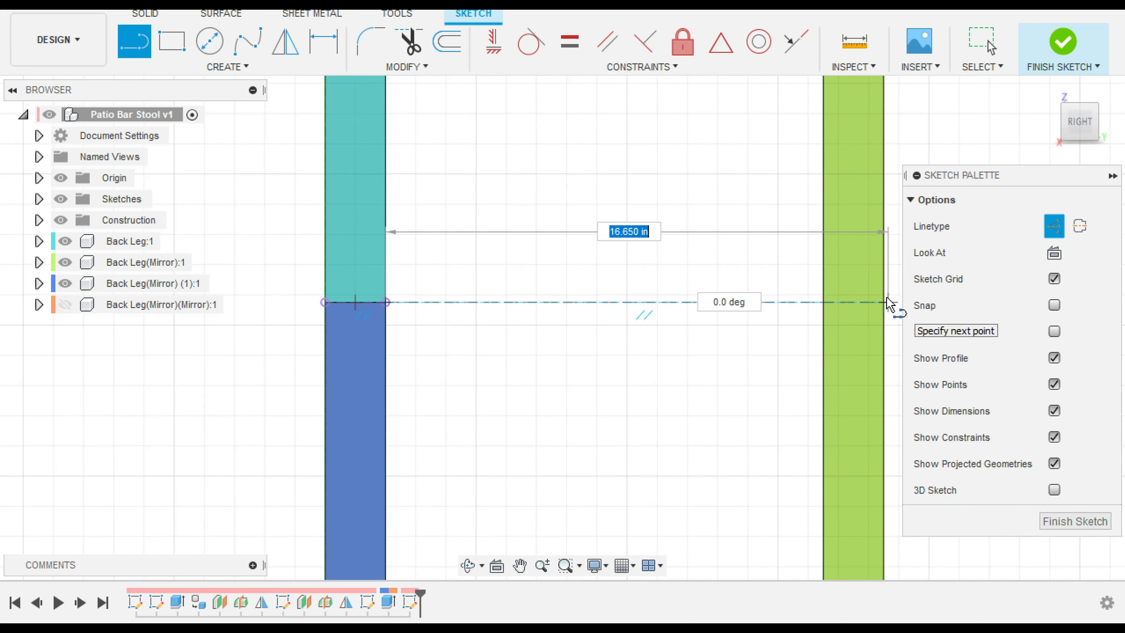
pyautogui.click(899, 302)
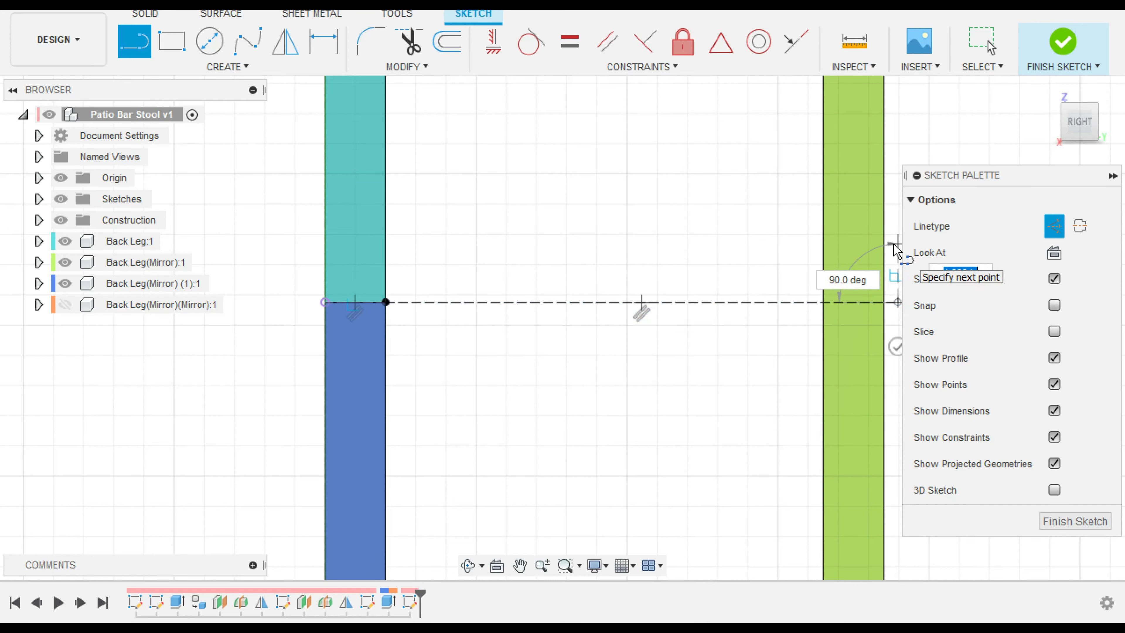
pyautogui.moveTo(816, 252); pyautogui.dragTo(637, 234, button='middle')
pyautogui.click(719, 330)
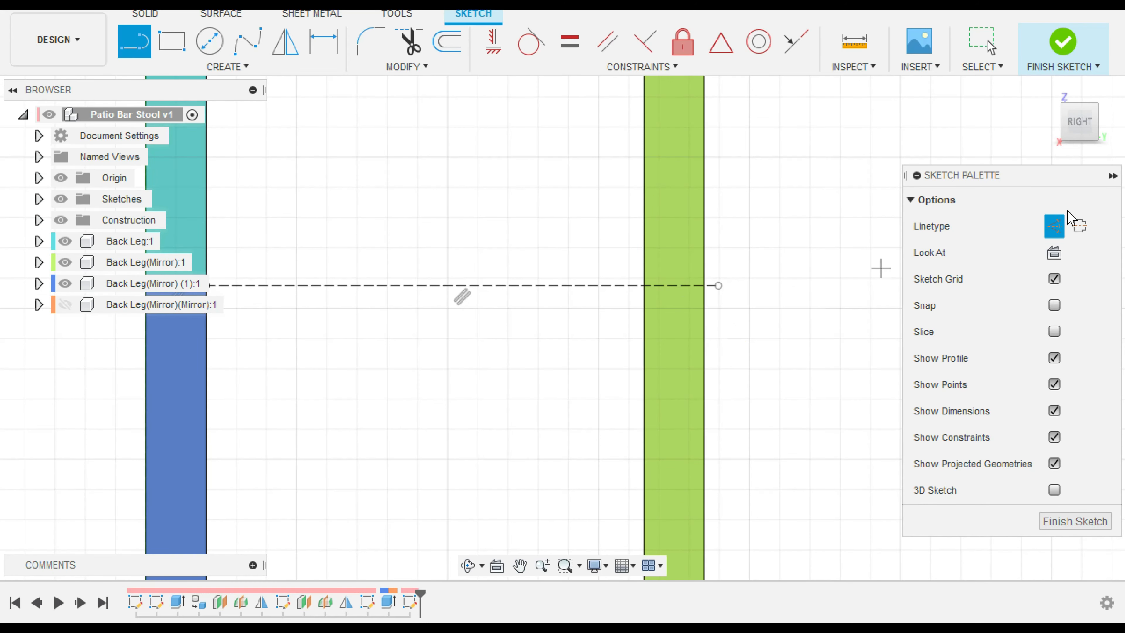
pyautogui.click(1113, 176)
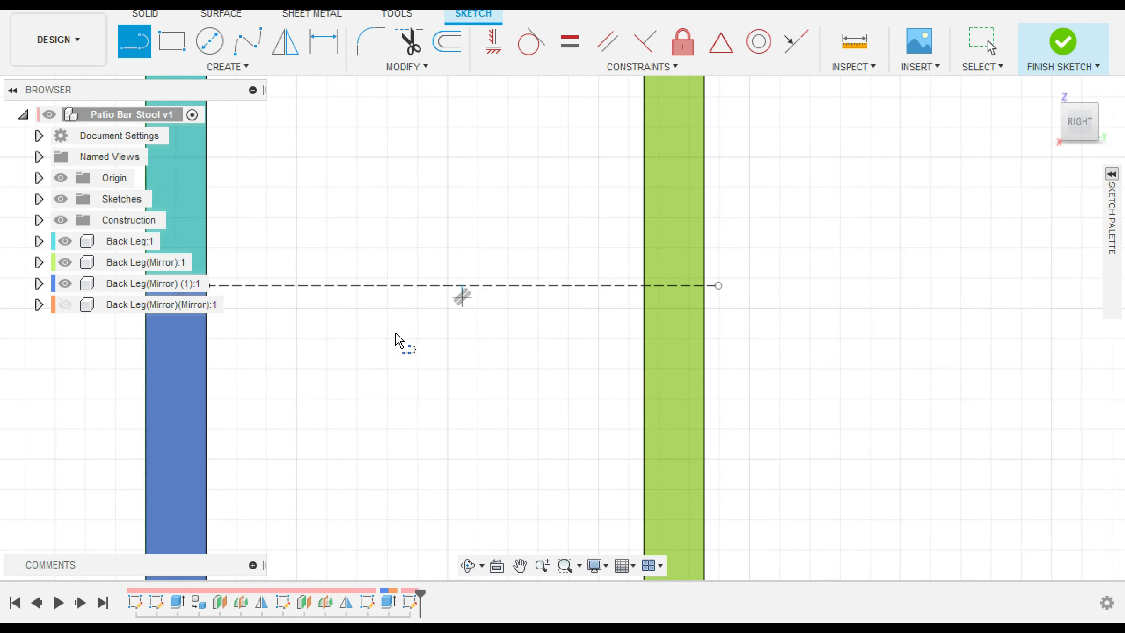
pyautogui.moveTo(422, 347); pyautogui.dragTo(455, 345, button='middle')
pyautogui.press('l')
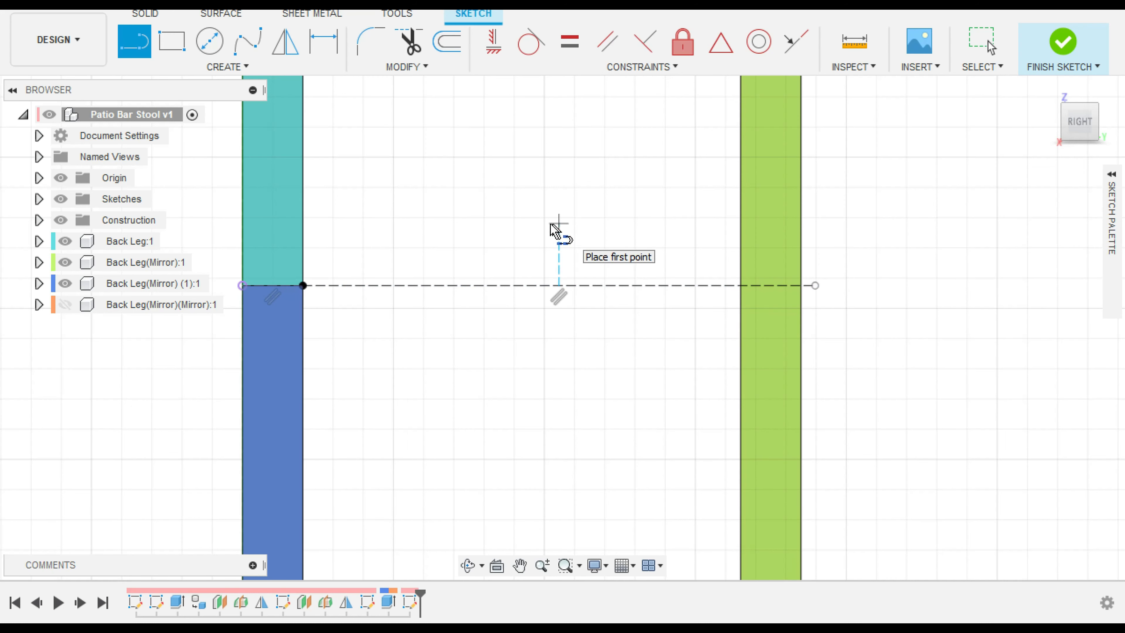
pyautogui.click(166, 45)
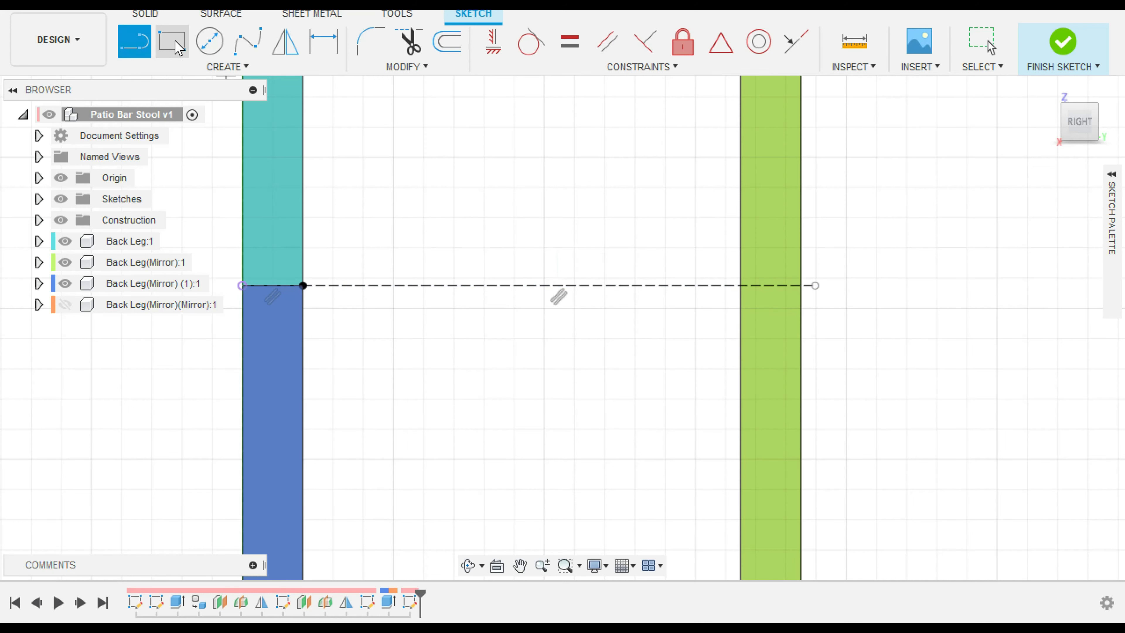
pyautogui.click(768, 286)
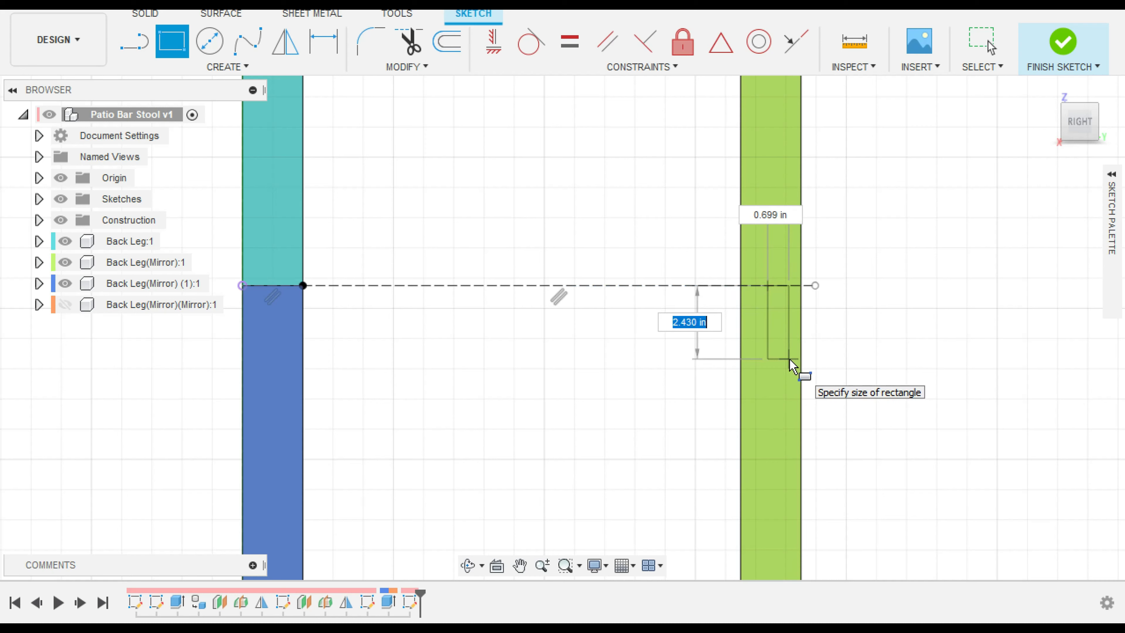
pyautogui.press('Tab')
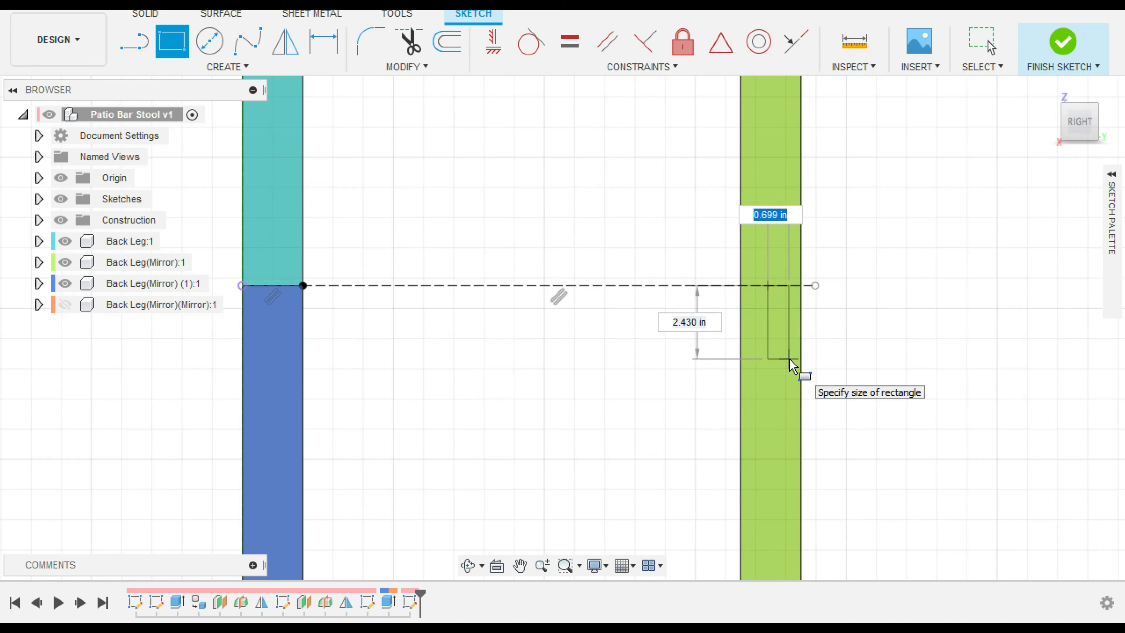
pyautogui.press('Escape')
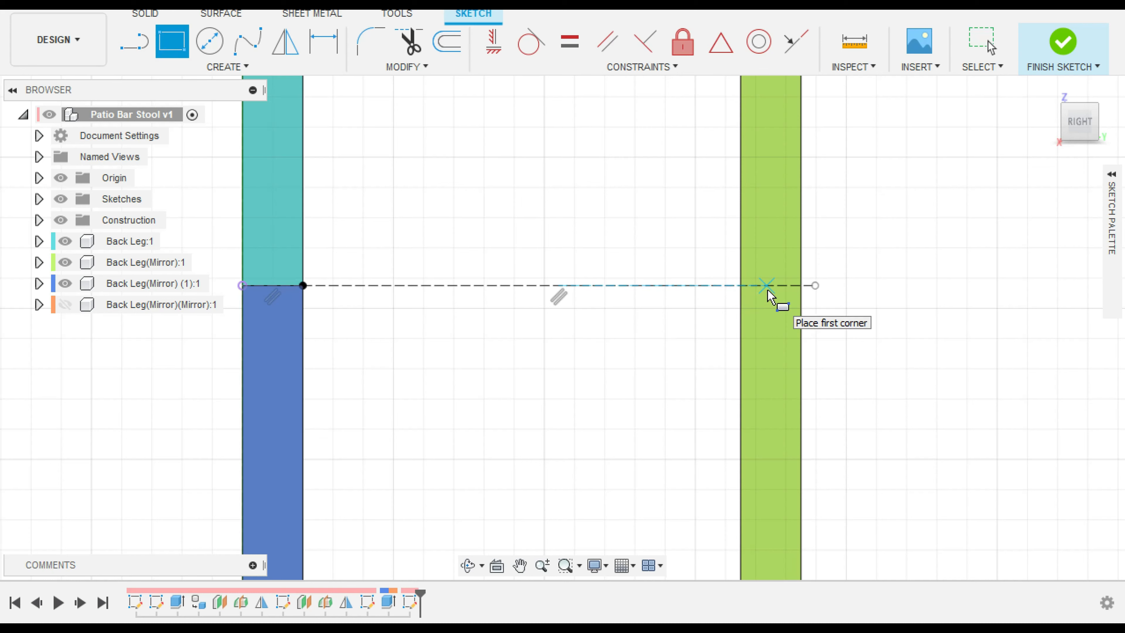
# Step: Draw a 0.75 in wide by 1.75 in tall rectangle on the green back leg just below the construction line
pyautogui.click(760, 316)
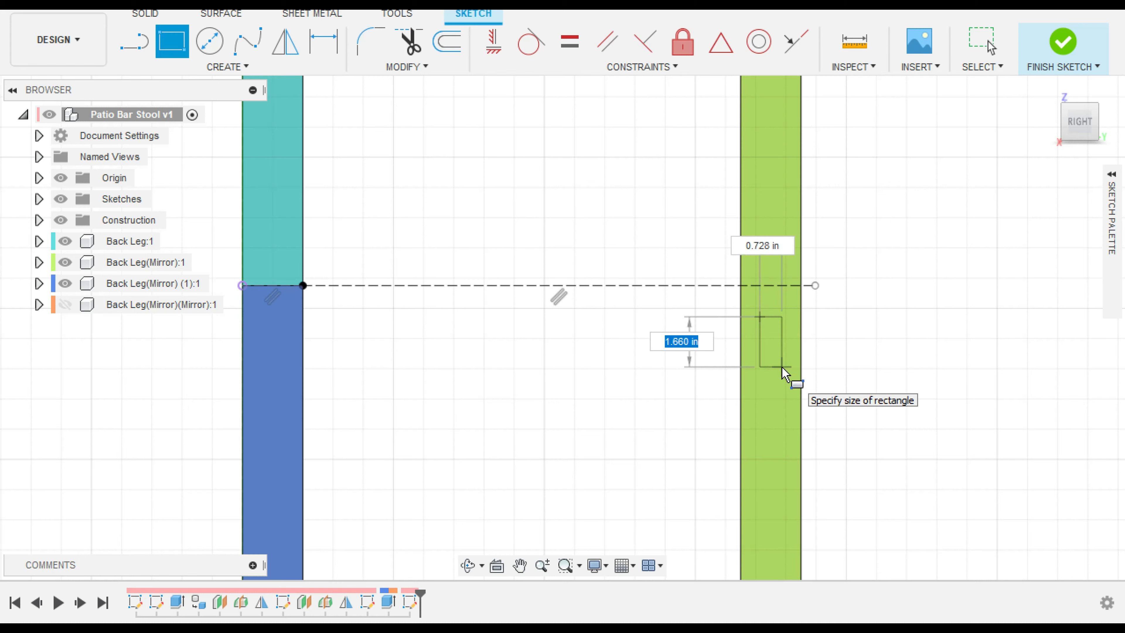
pyautogui.press('Tab')
pyautogui.write('1.')
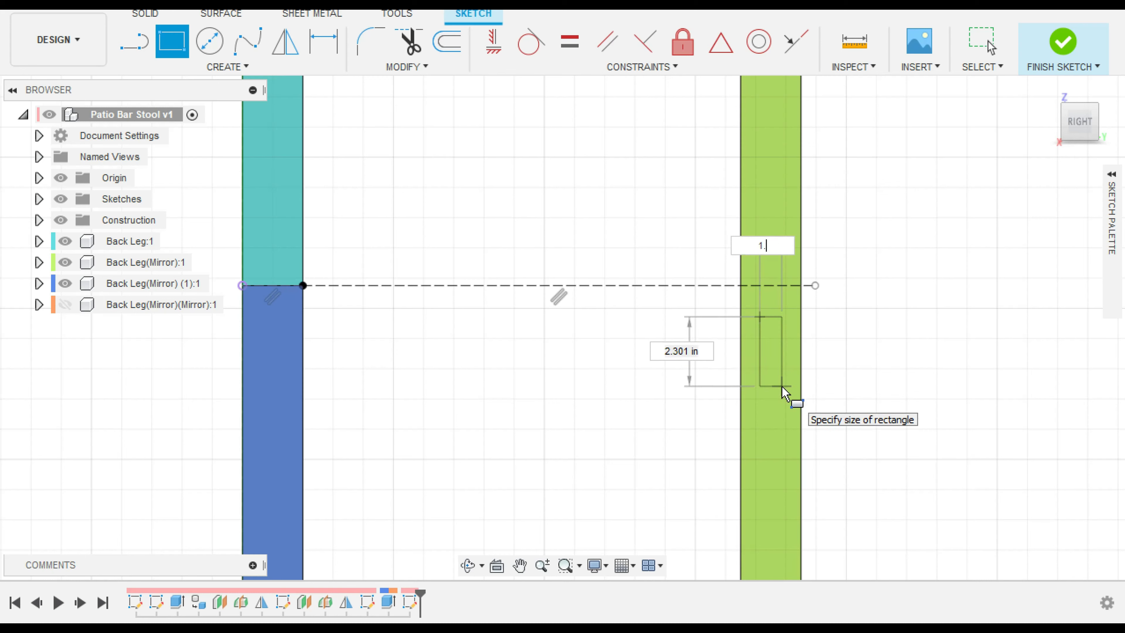
pyautogui.write('75')
pyautogui.press('Tab')
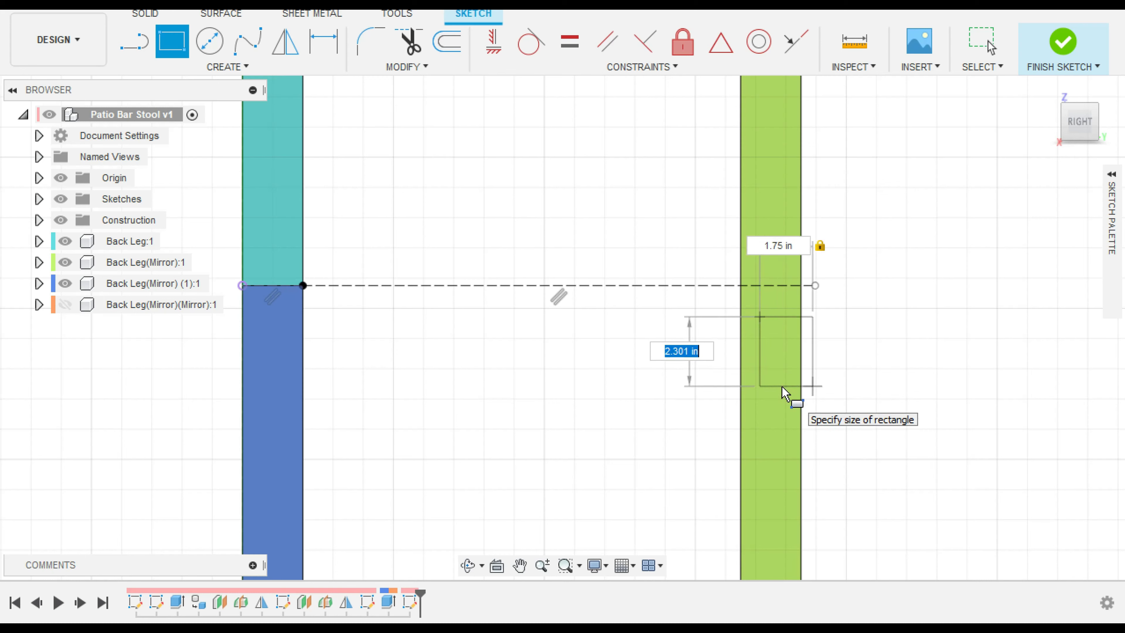
pyautogui.write('.75')
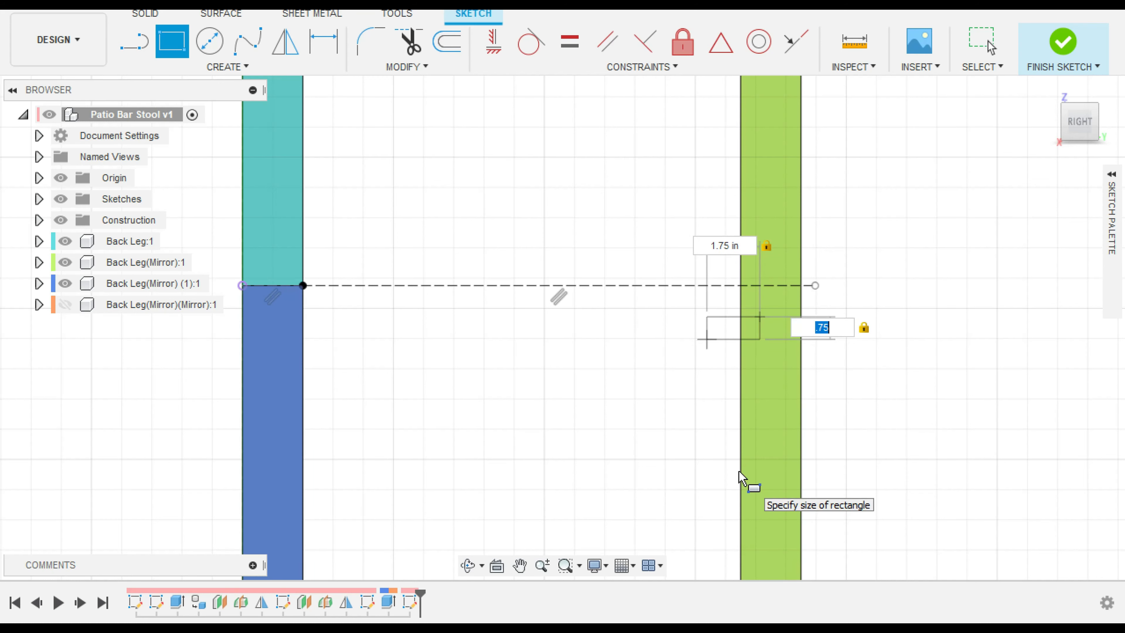
pyautogui.write('1.')
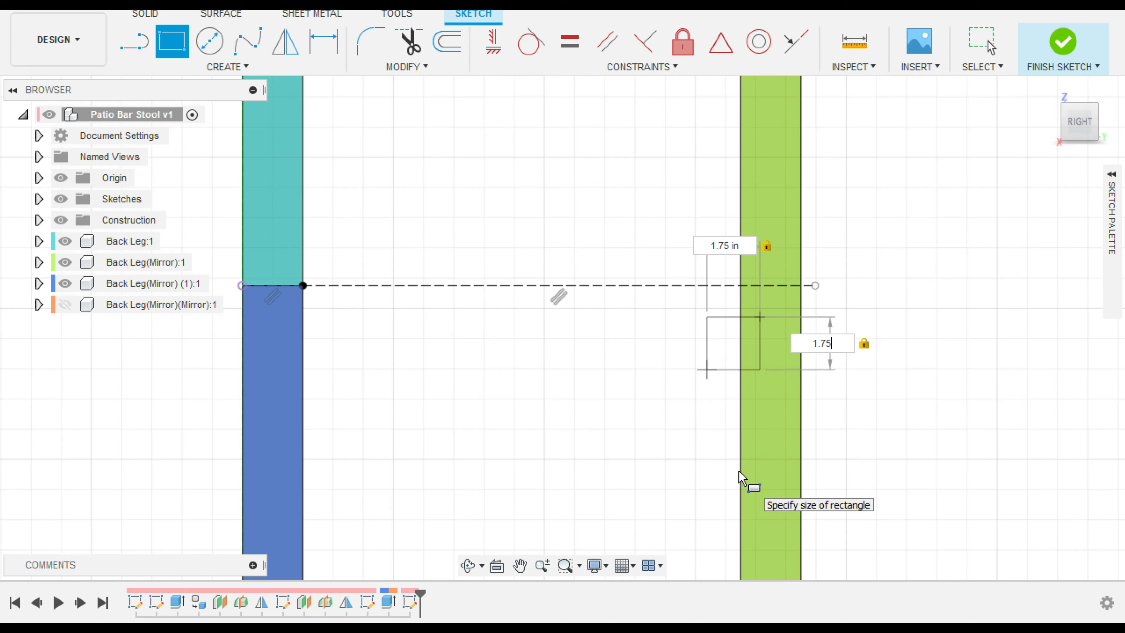
pyautogui.press('Tab')
pyautogui.write('.')
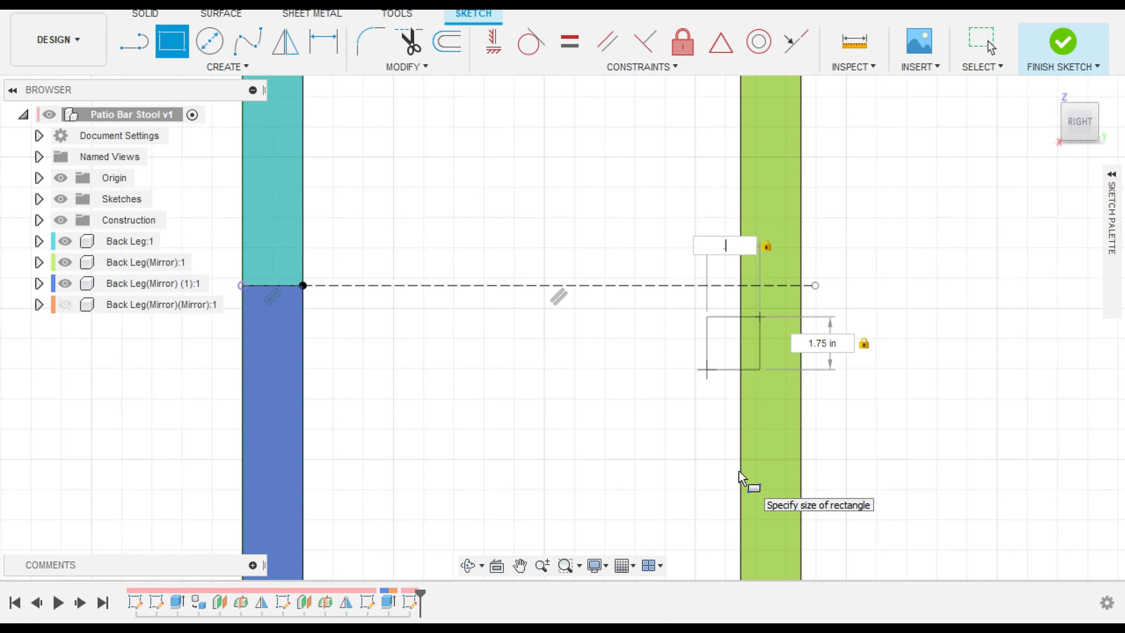
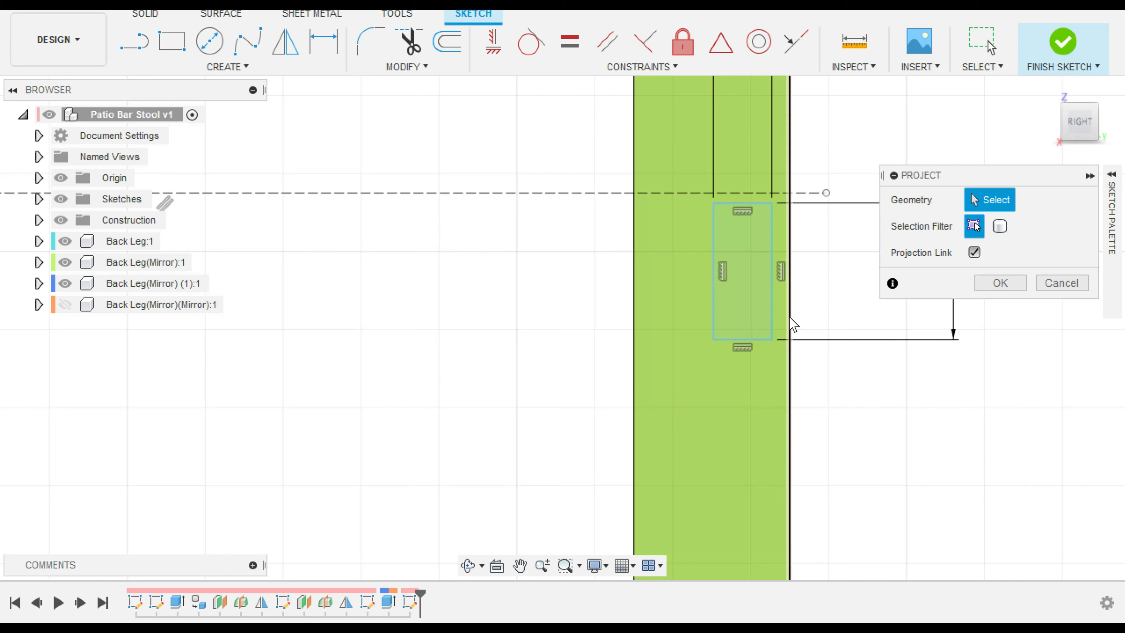
# Step: Project the green back leg's outer vertical edge, the one nearest the rectangle, into the sketch
pyautogui.click(790, 327)
pyautogui.click(1000, 282)
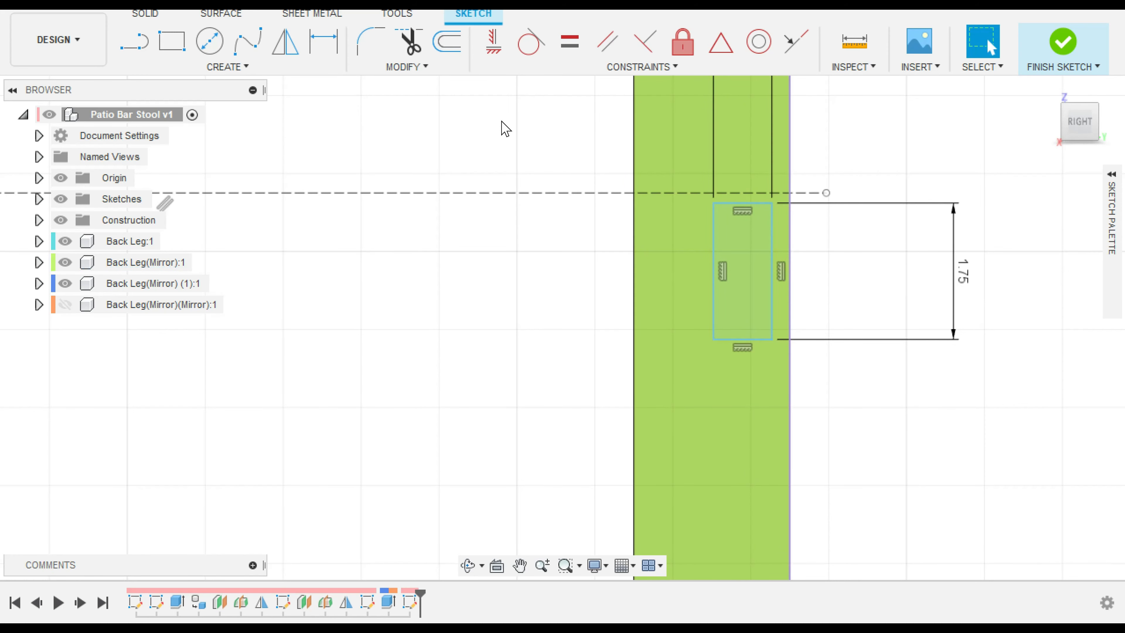
pyautogui.press('e')
pyautogui.click(1084, 370)
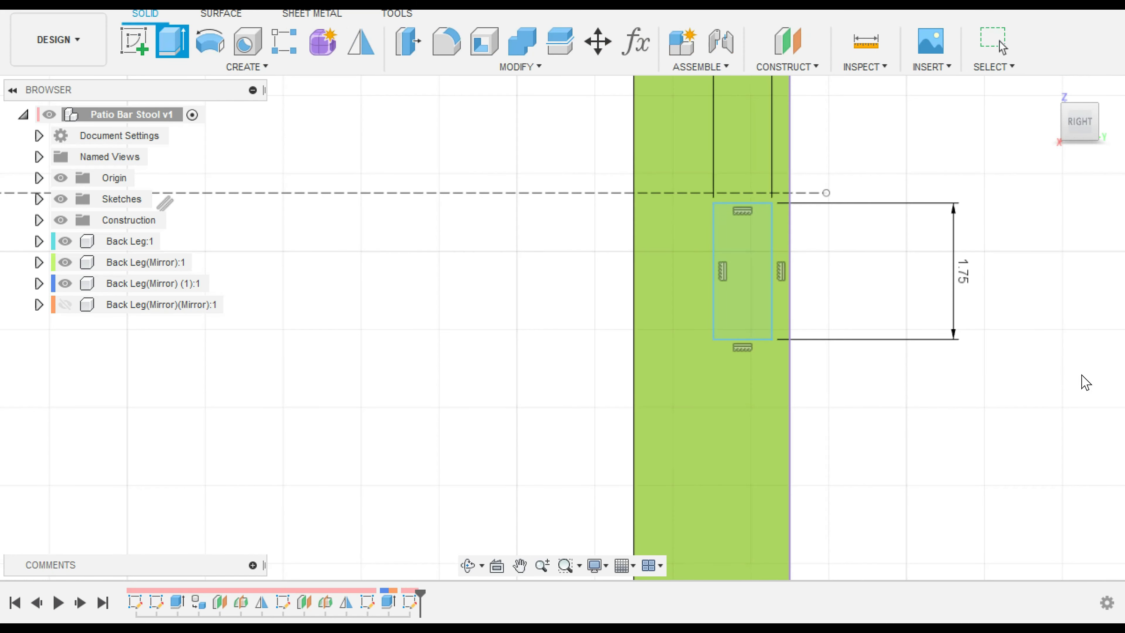
# Step: Dimension the rectangle's outer side 0.25 in from the projected edge of the green back leg
pyautogui.press('d')
pyautogui.click(772, 295)
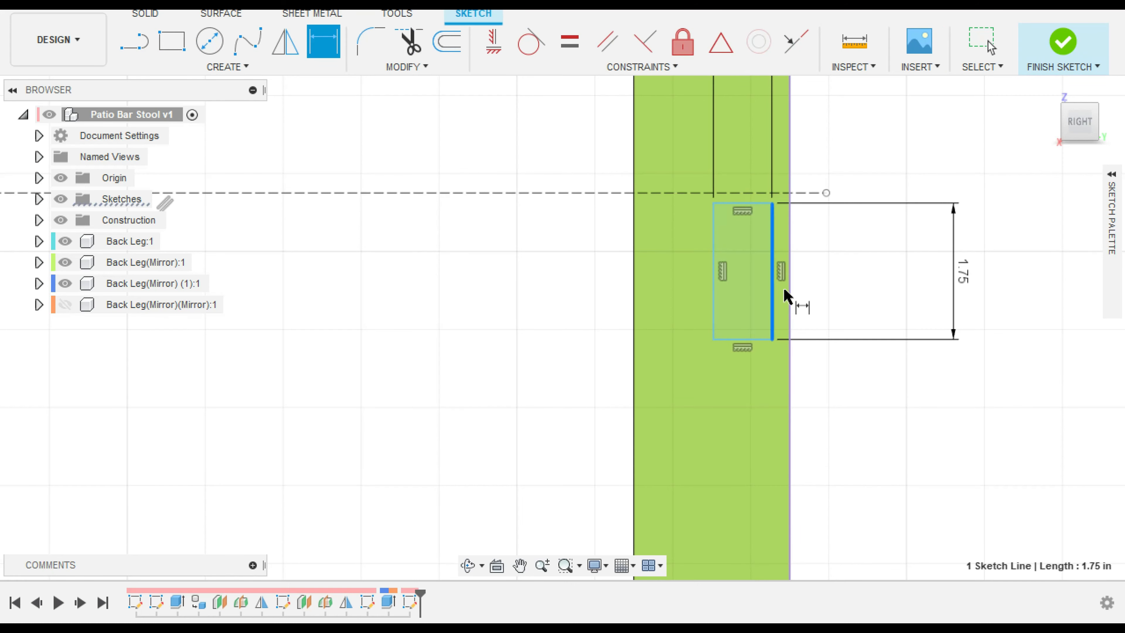
pyautogui.click(791, 296)
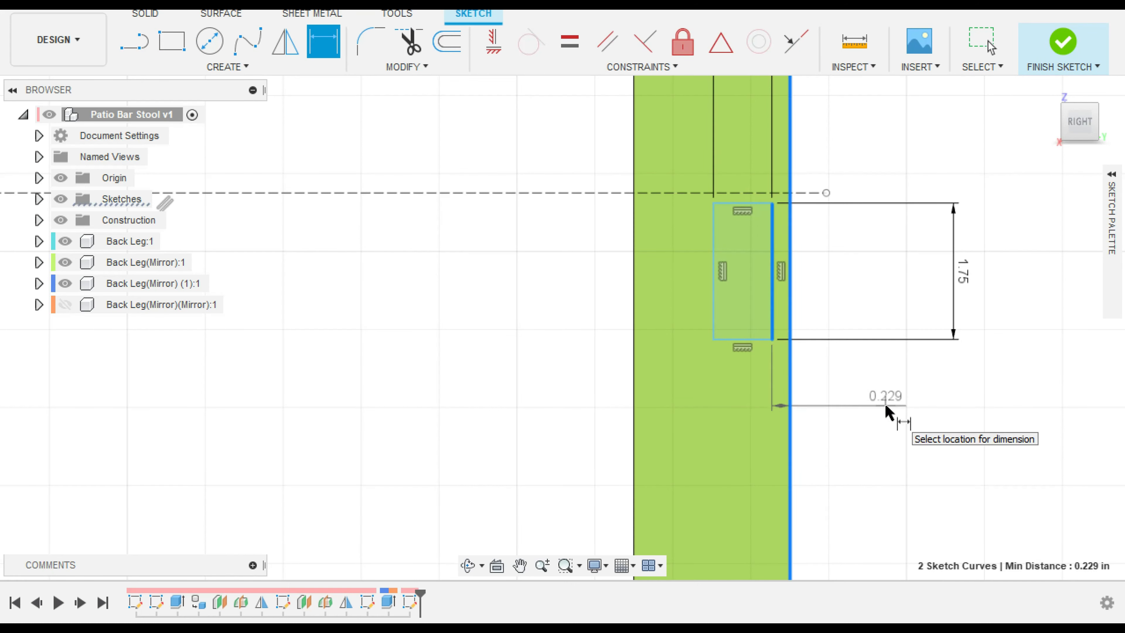
pyautogui.click(887, 405)
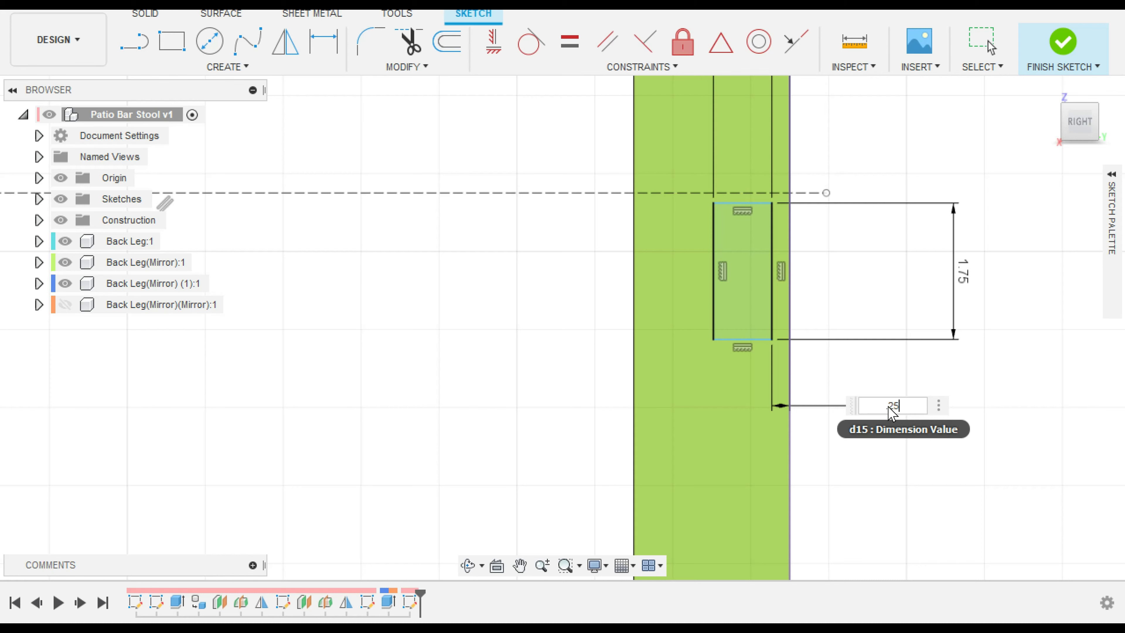
pyautogui.press('Return')
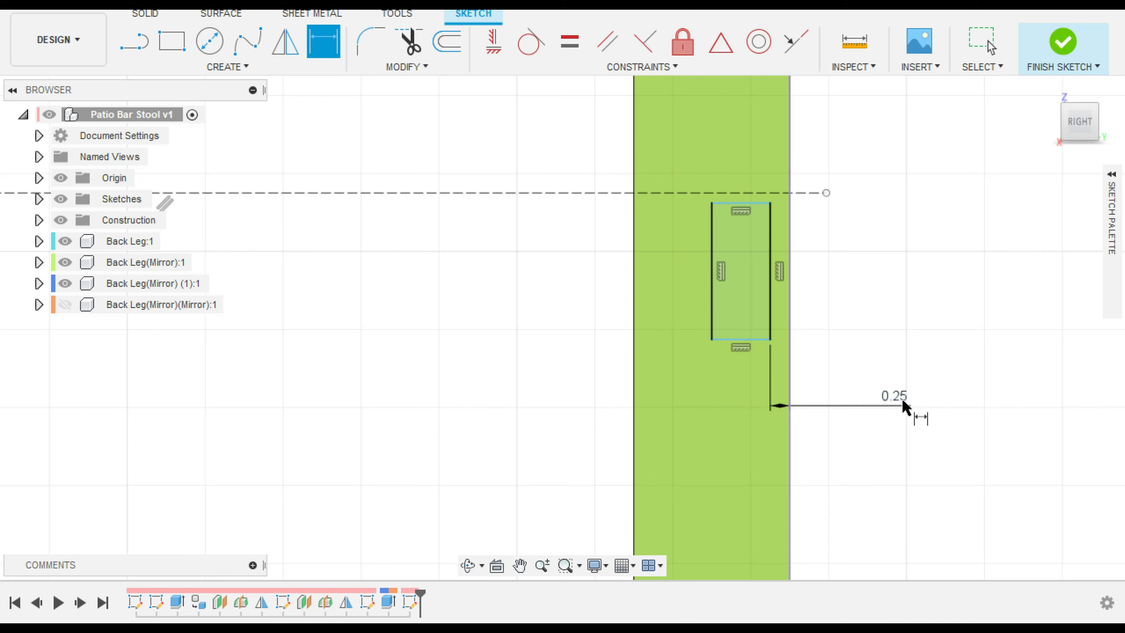
# Step: Change the rectangle's edge offset to 0.15 in and make its top side collinear with the construction line
pyautogui.doubleClick(900, 406)
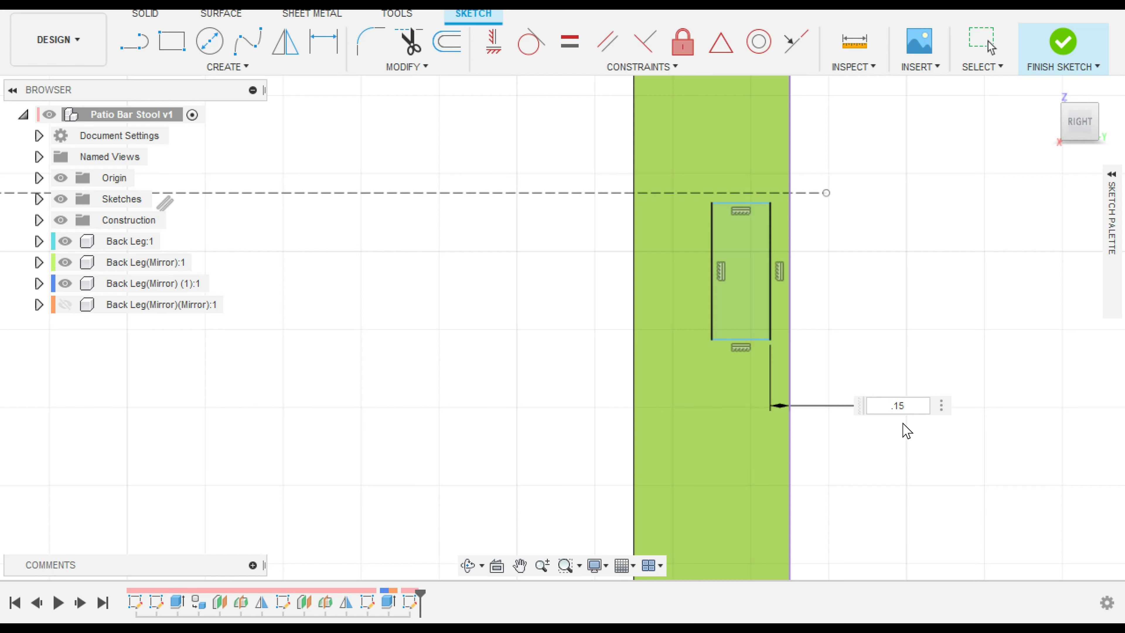
pyautogui.press('Return')
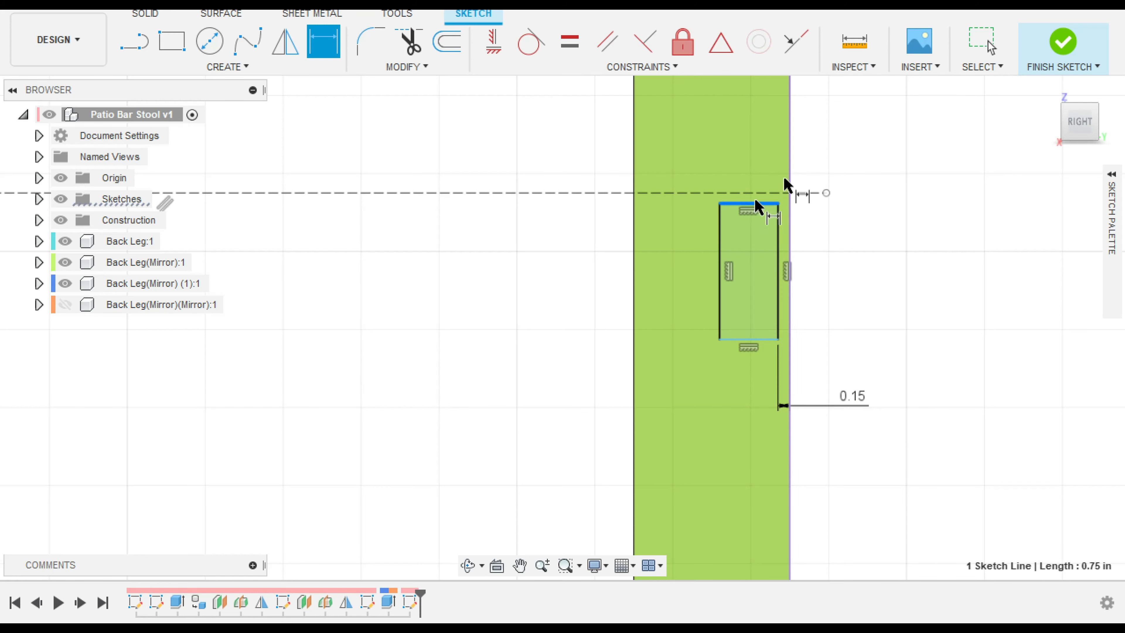
pyautogui.click(796, 42)
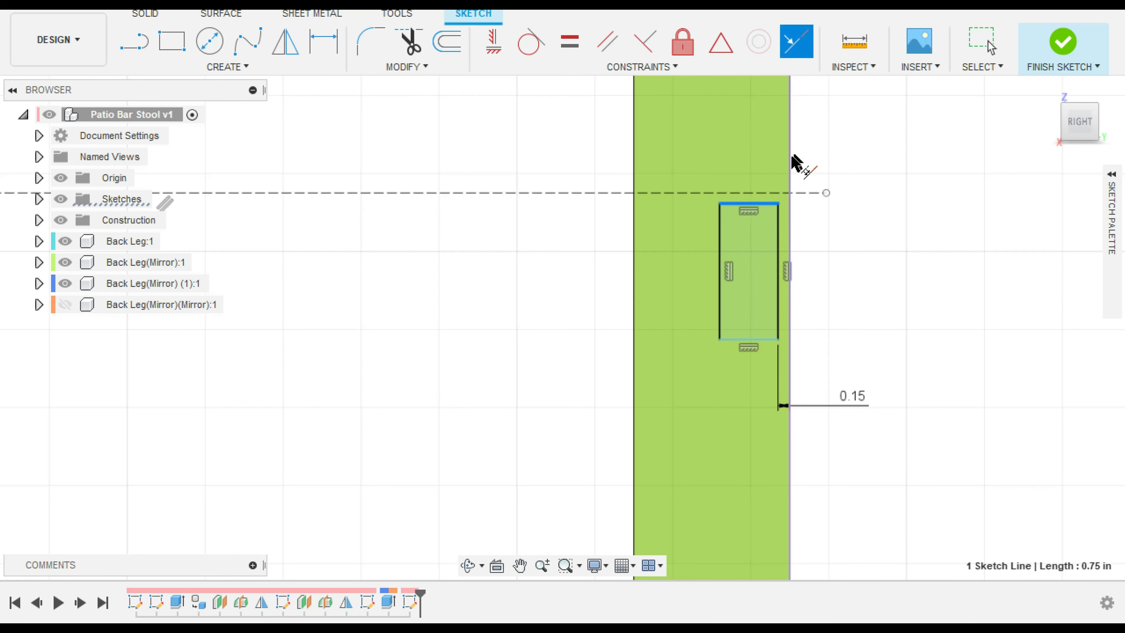
pyautogui.click(755, 194)
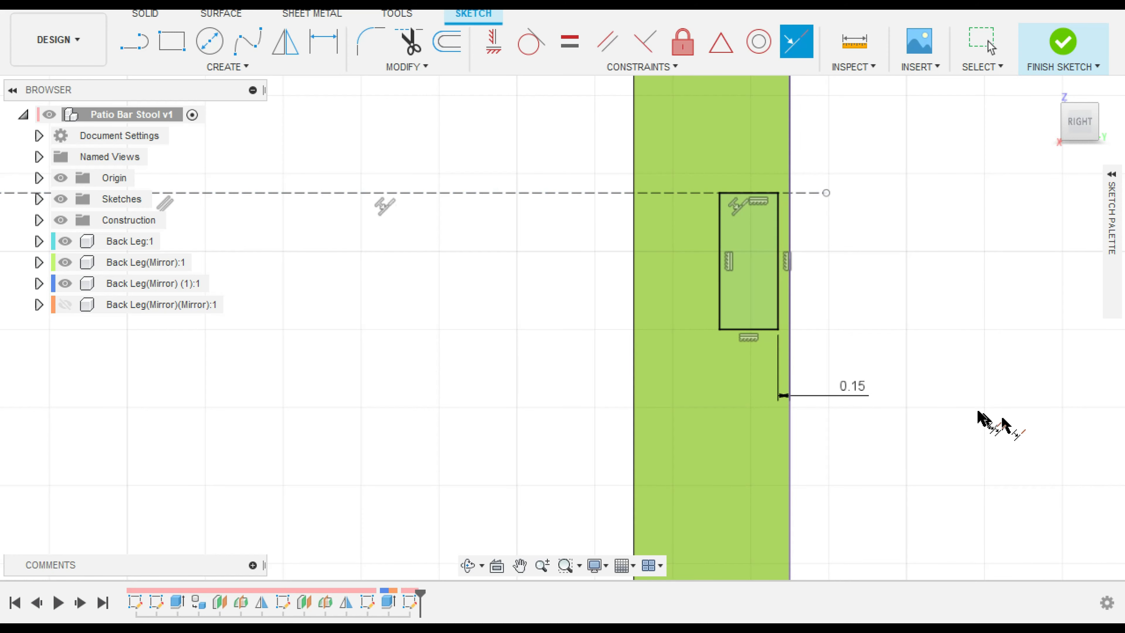
# Step: Start an Extrude, return to the home view and show the hidden Back Leg(Mirror)(Mirror):1 component
pyautogui.press('e')
pyautogui.moveTo(1079, 118); pyautogui.dragTo(1079, 118)
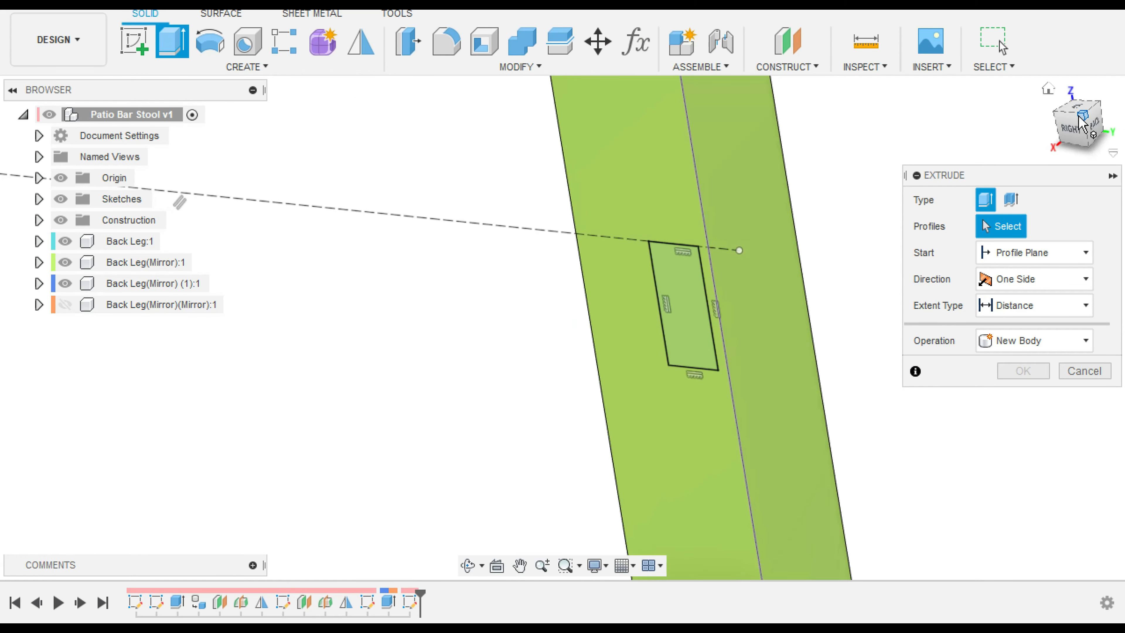
pyautogui.click(1050, 94)
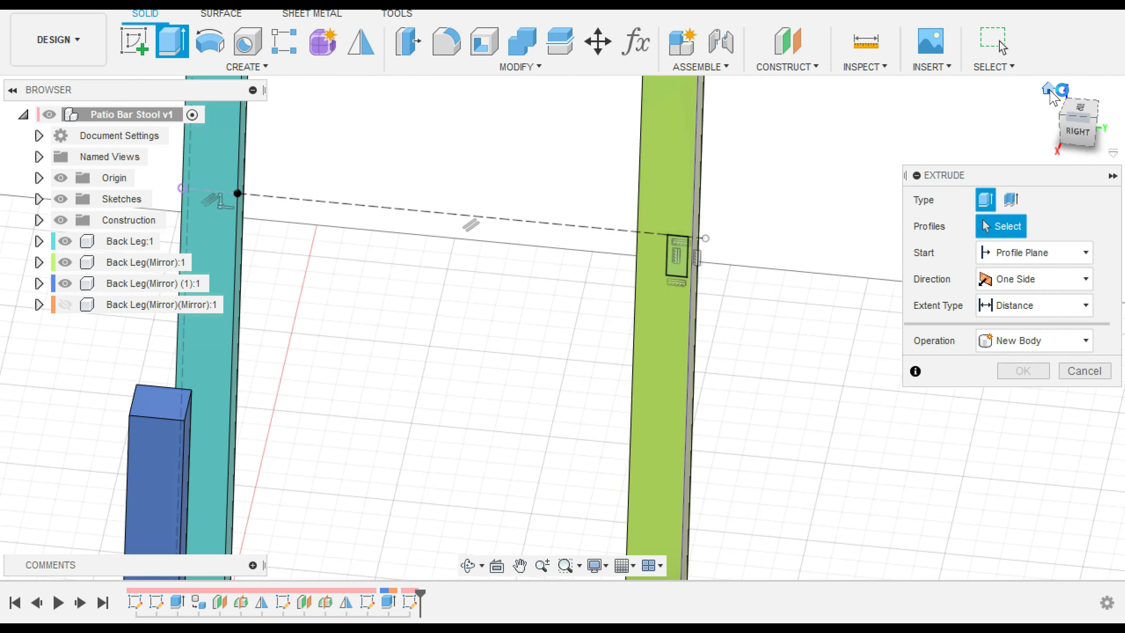
pyautogui.click(65, 305)
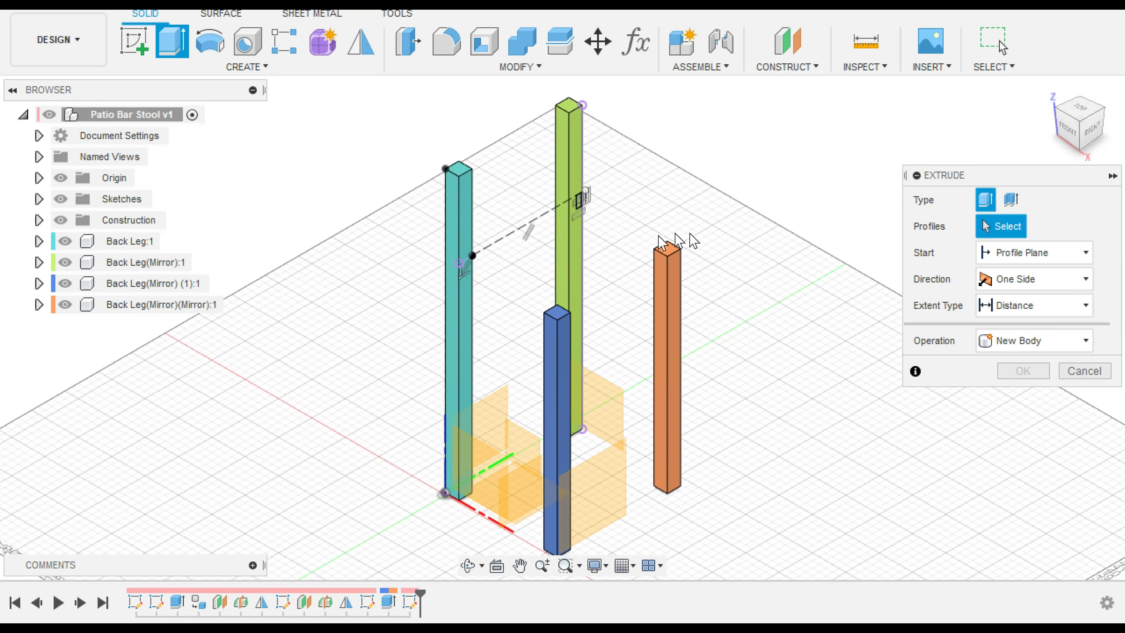
# Step: Extrude the rectangle profile on the green back leg up to the facing side of the orange front leg as a new component
pyautogui.keyDown('shift'); pyautogui.moveTo(750, 377); pyautogui.dragTo(611, 361, button='middle'); pyautogui.keyUp('shift')
pyautogui.scroll(5, 683, 285)
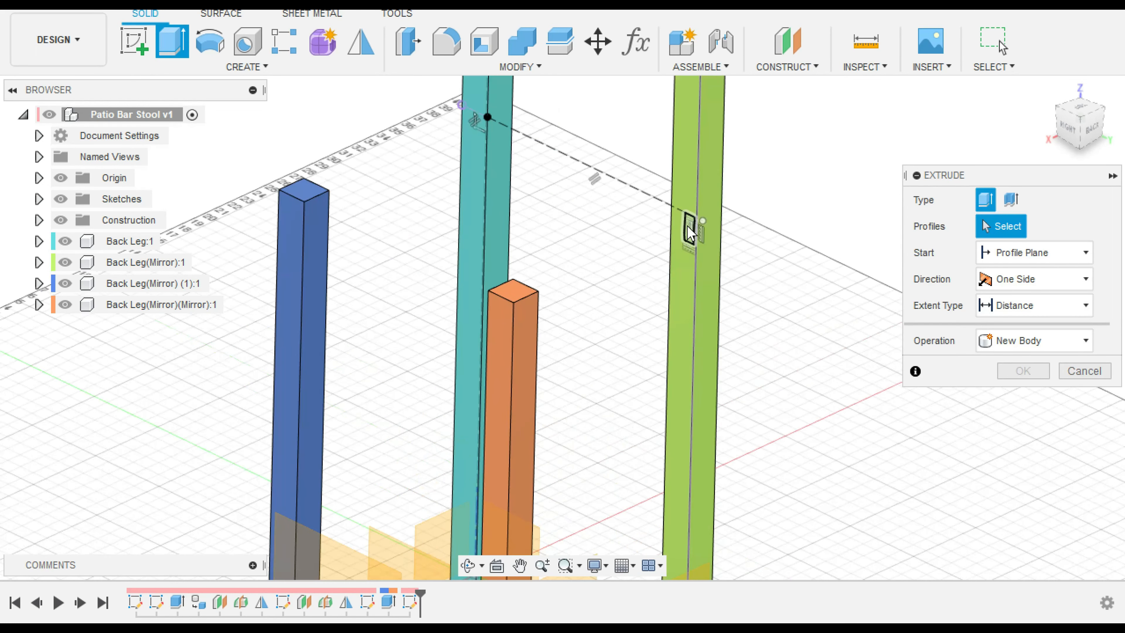
pyautogui.click(690, 230)
pyautogui.keyDown('shift'); pyautogui.moveTo(811, 377); pyautogui.dragTo(717, 376, button='middle'); pyautogui.keyUp('shift')
pyautogui.click(1081, 305)
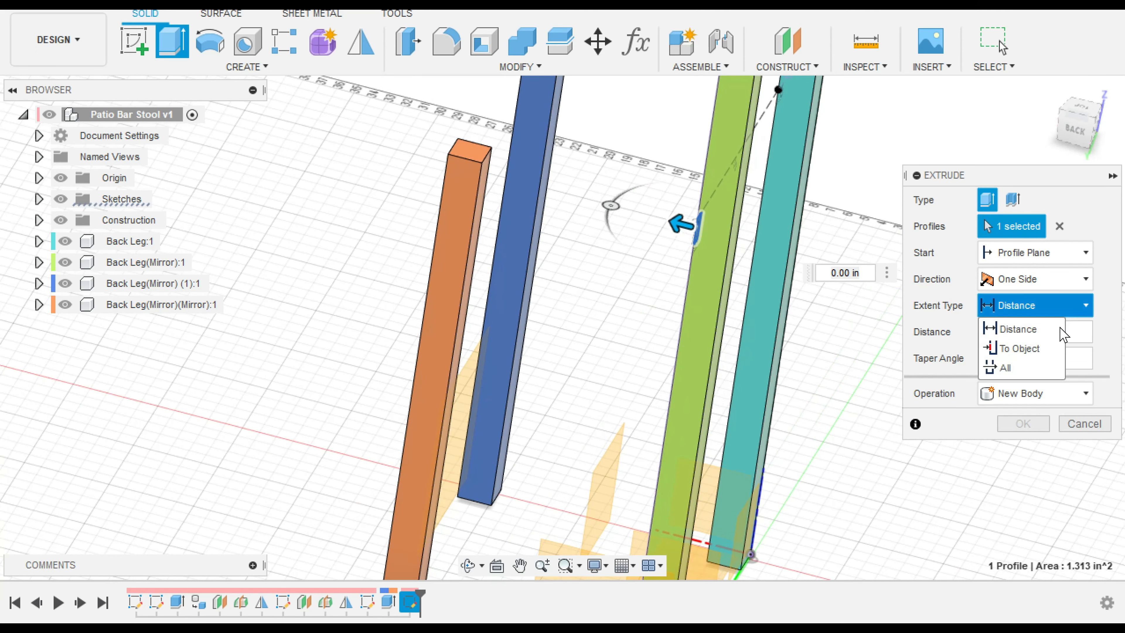
pyautogui.click(1019, 348)
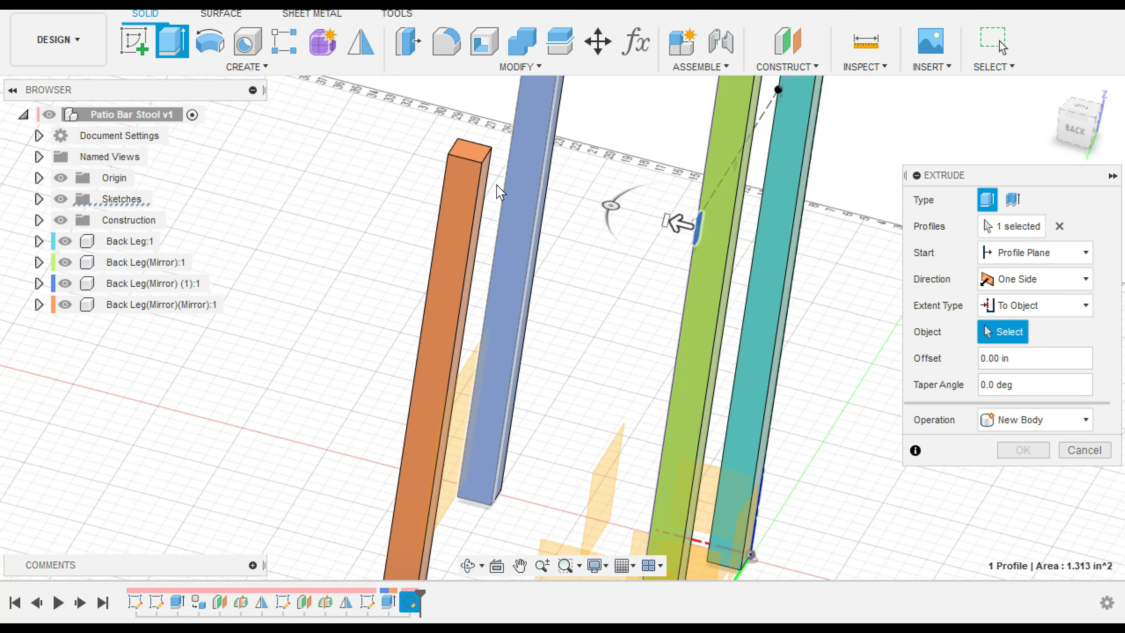
pyautogui.keyDown('shift'); pyautogui.moveTo(631, 257); pyautogui.dragTo(553, 186, button='middle'); pyautogui.keyUp('shift')
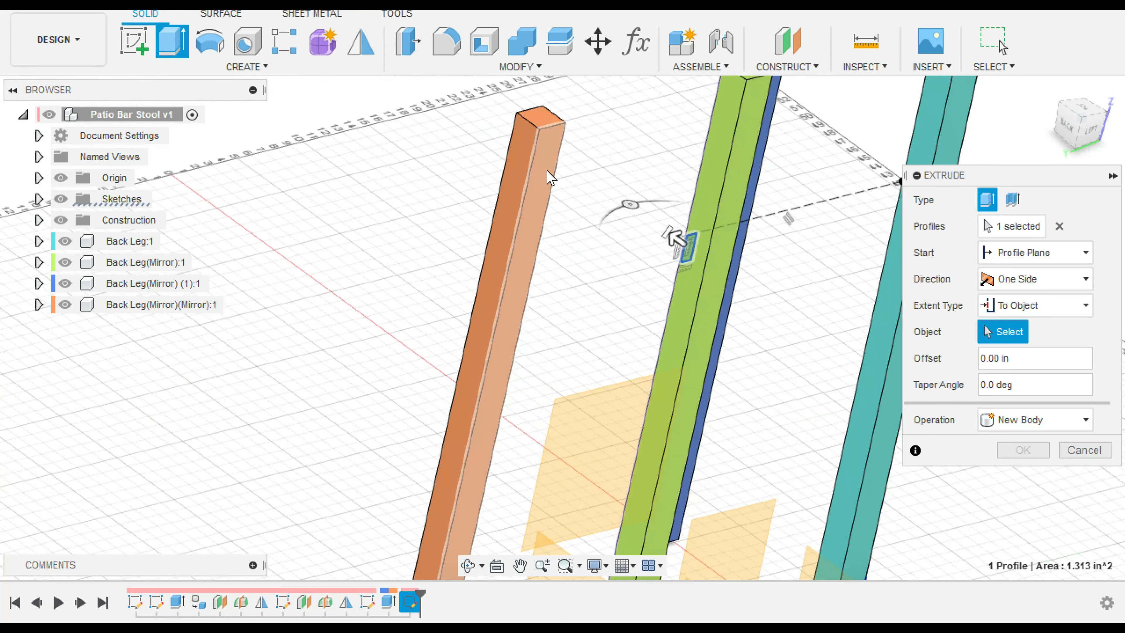
pyautogui.click(549, 174)
pyautogui.click(1061, 446)
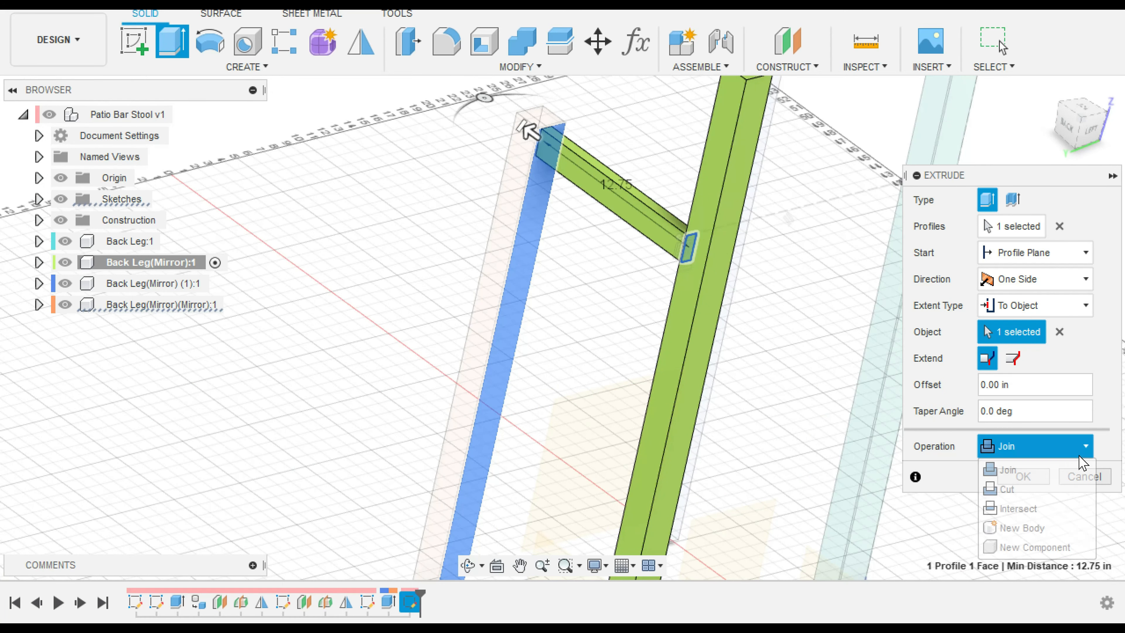
pyautogui.click(1055, 545)
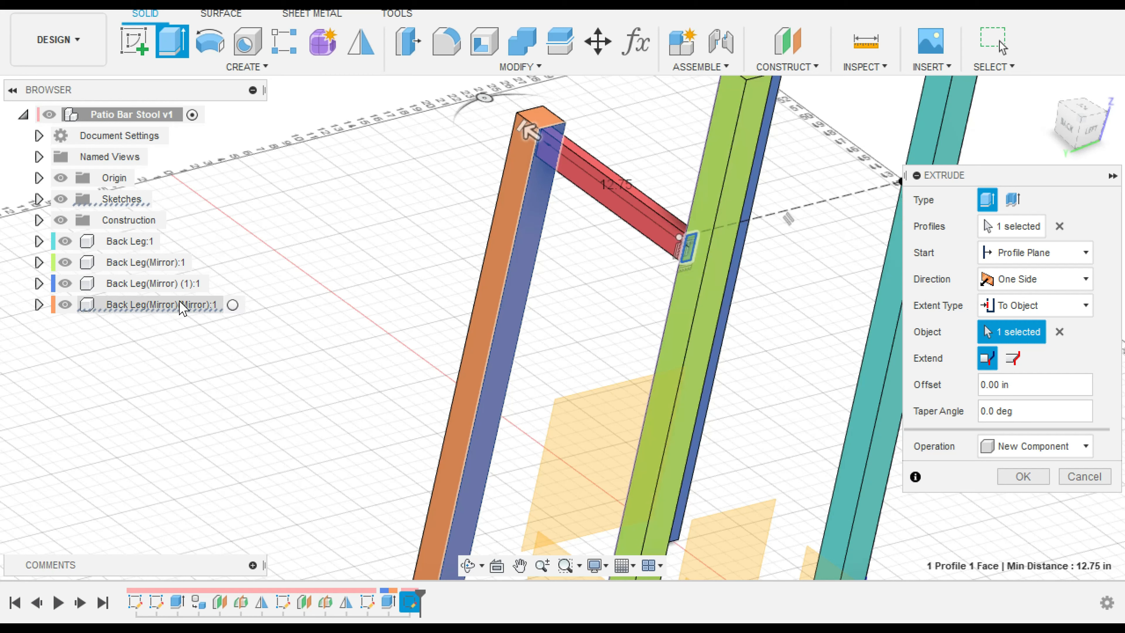
pyautogui.click(1039, 478)
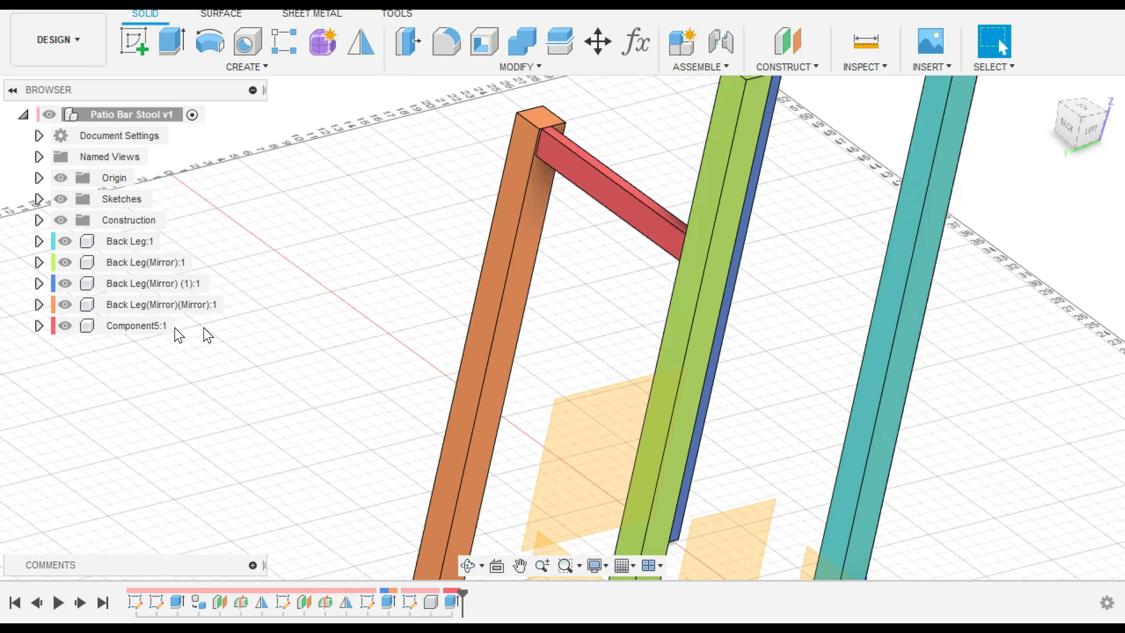
# Step: Rename the new rail component as Seat Support
pyautogui.doubleClick(138, 325)
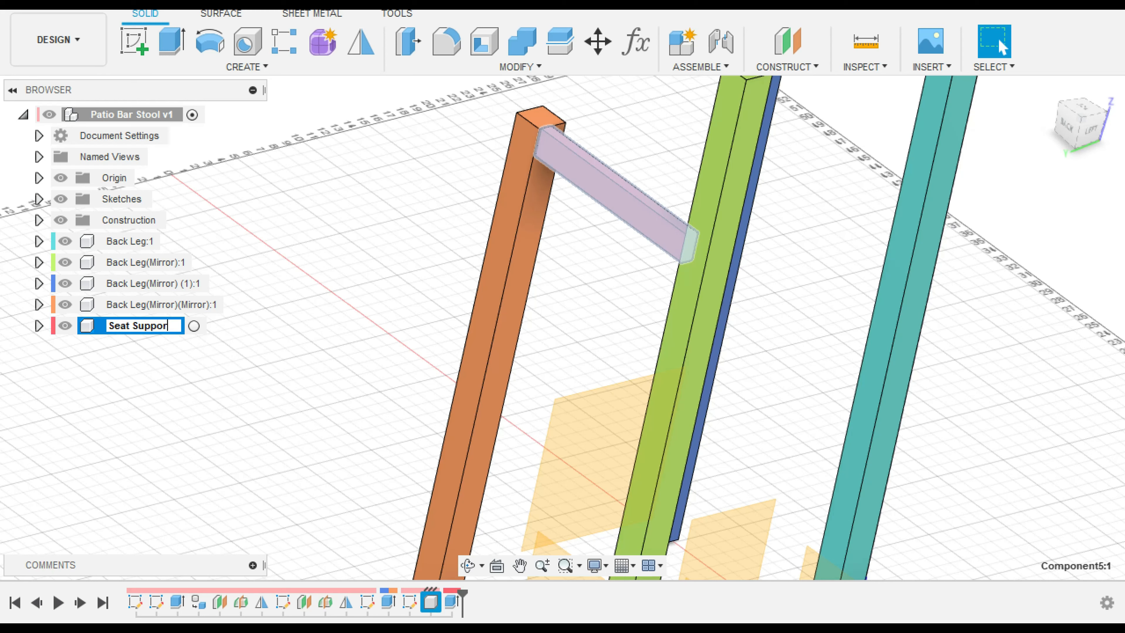
pyautogui.write('Seat Support')
pyautogui.press('Return')
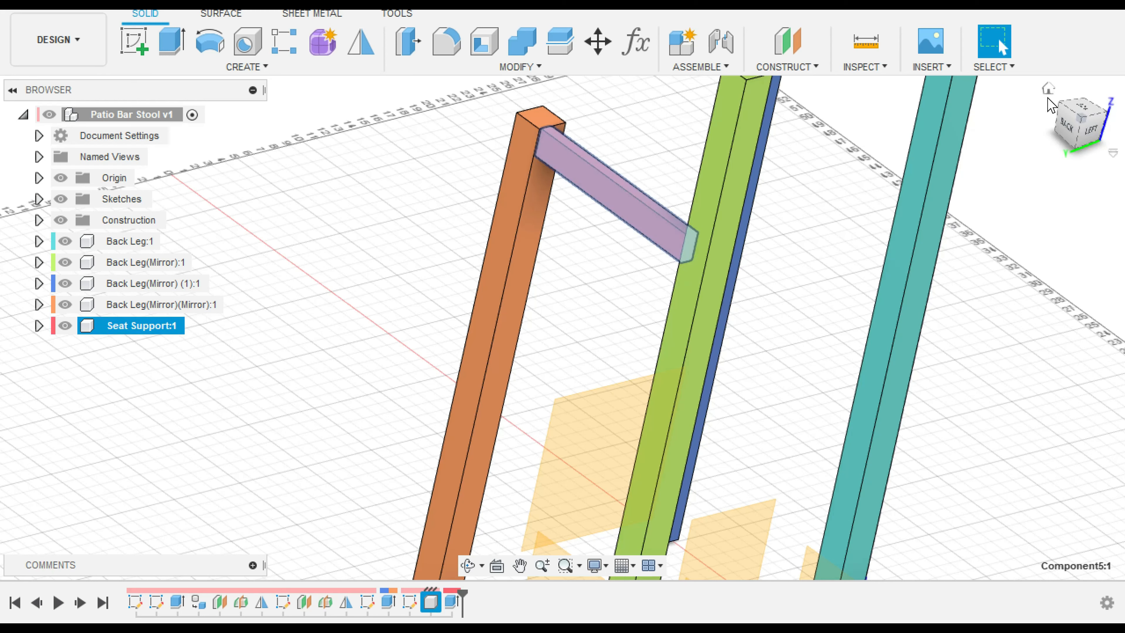
# Step: Mirror the Seat Support component across the construction midplane between the teal and green back legs
pyautogui.click(1049, 91)
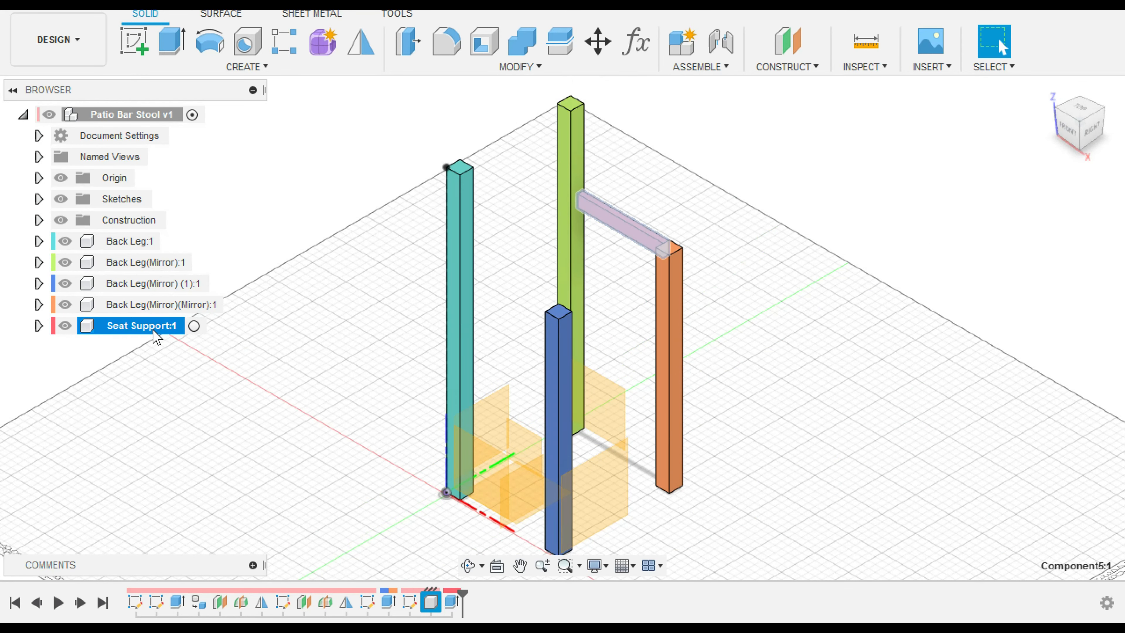
pyautogui.click(365, 47)
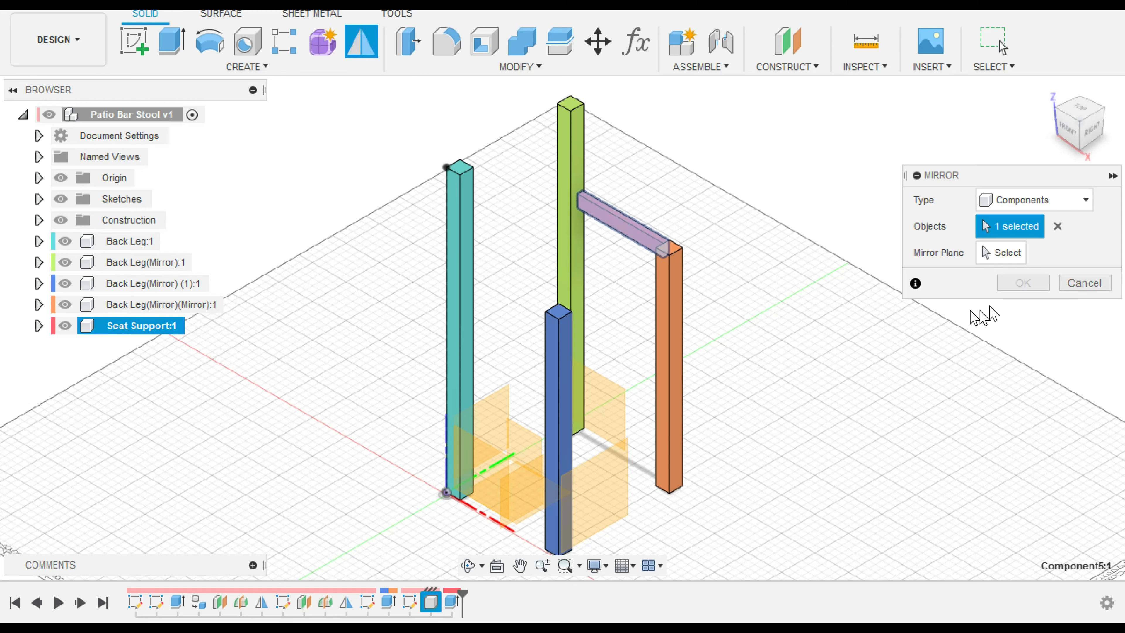
pyautogui.click(996, 252)
pyautogui.click(538, 443)
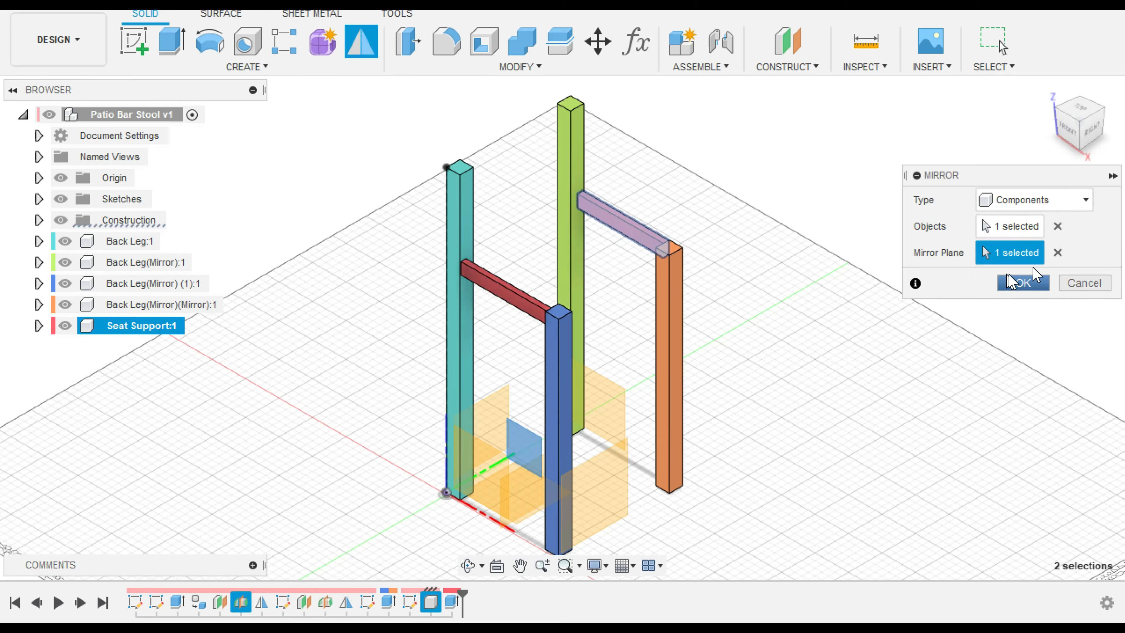
pyautogui.click(1022, 282)
# Step: Start a sketch on the front face of the orange front leg and hide the blue front leg in front of it
pyautogui.scroll(6, 384, 294)
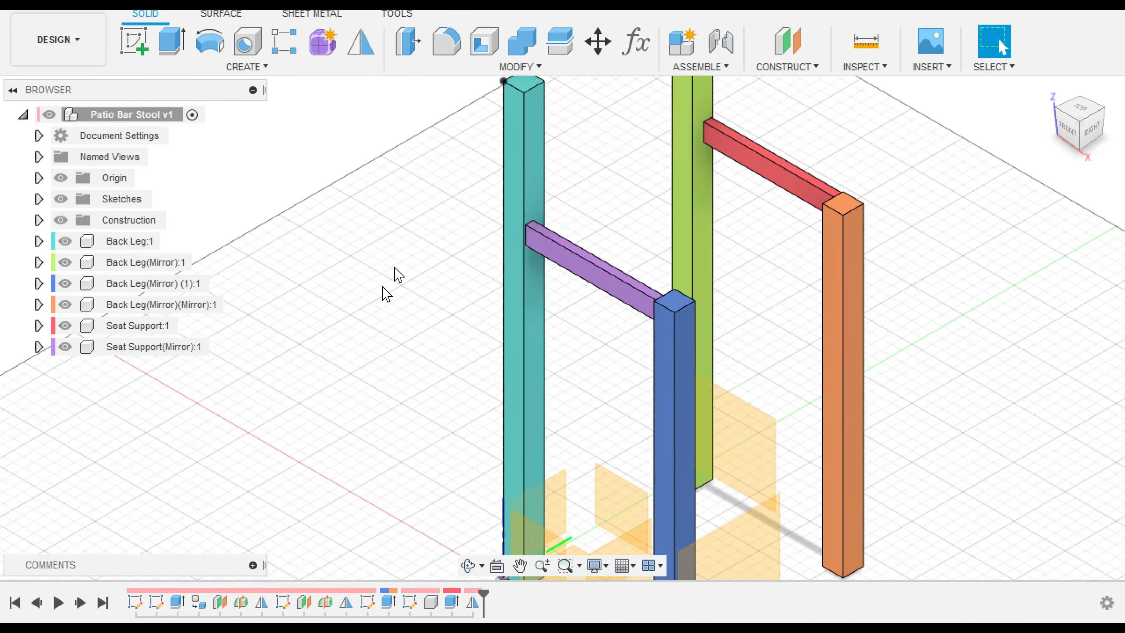
pyautogui.scroll(8, 559, 243)
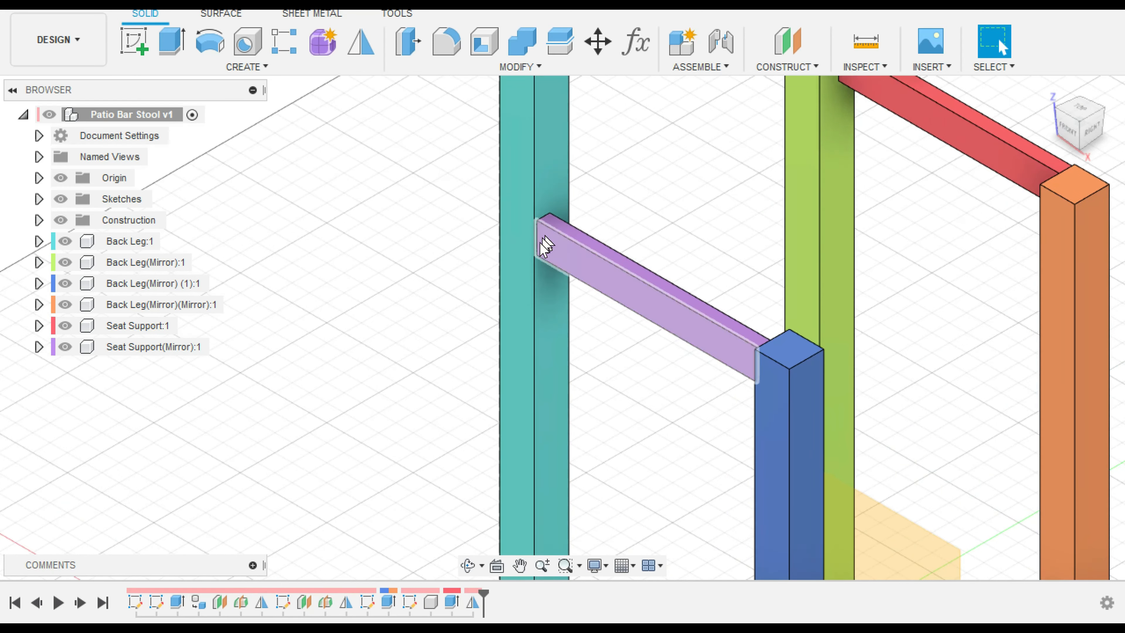
pyautogui.scroll(-6, 884, 256)
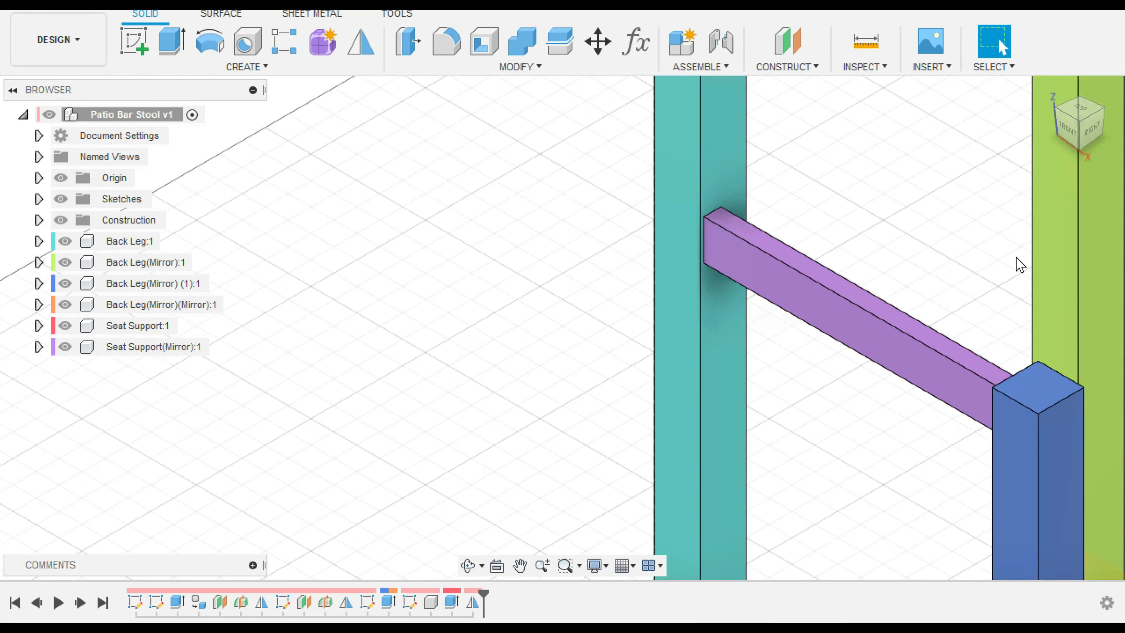
pyautogui.moveTo(1003, 272); pyautogui.dragTo(478, 265, button='middle')
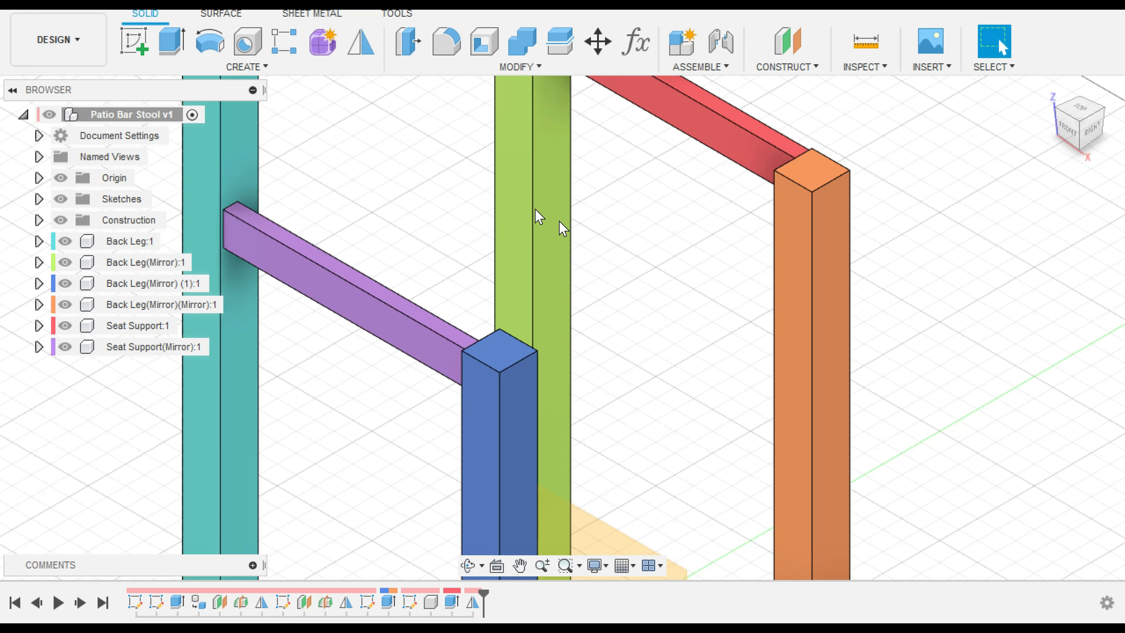
pyautogui.click(134, 41)
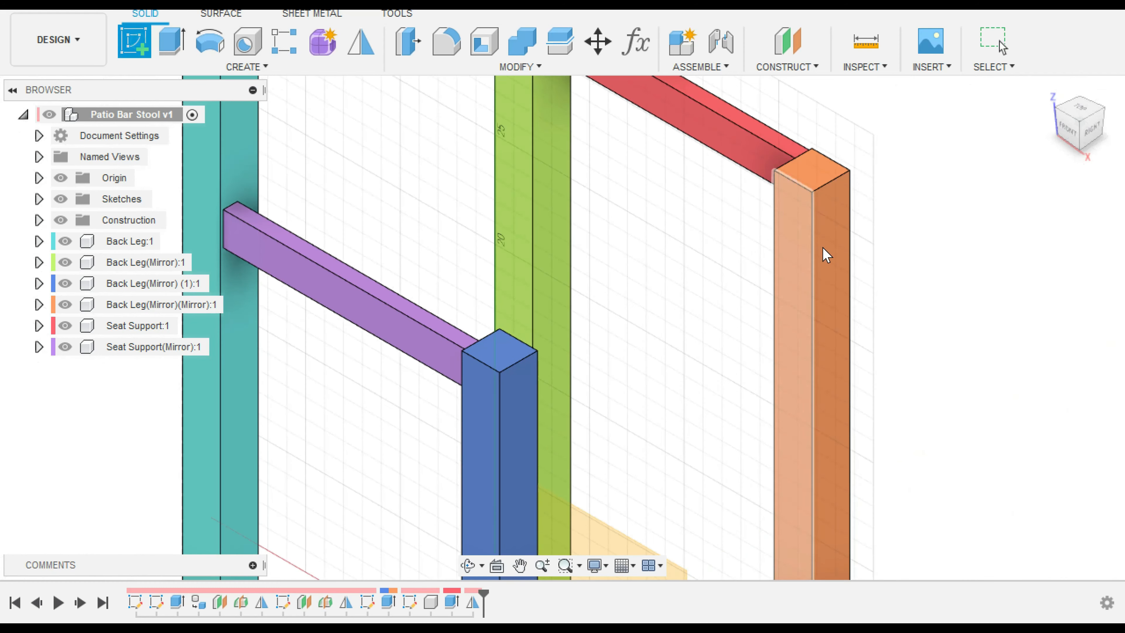
pyautogui.click(803, 241)
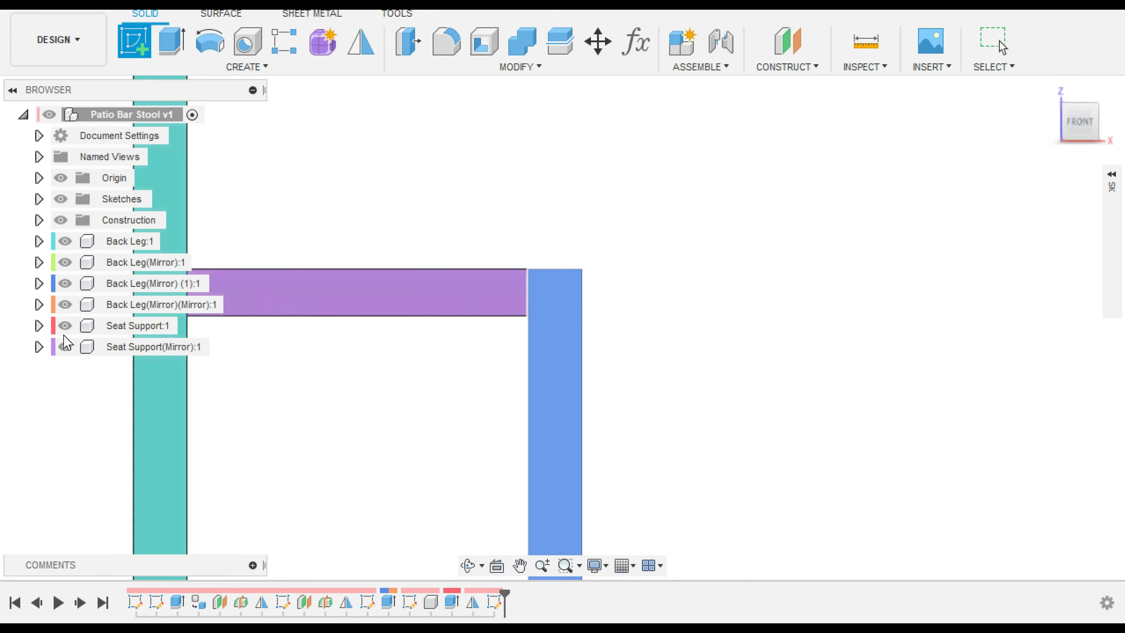
pyautogui.click(65, 283)
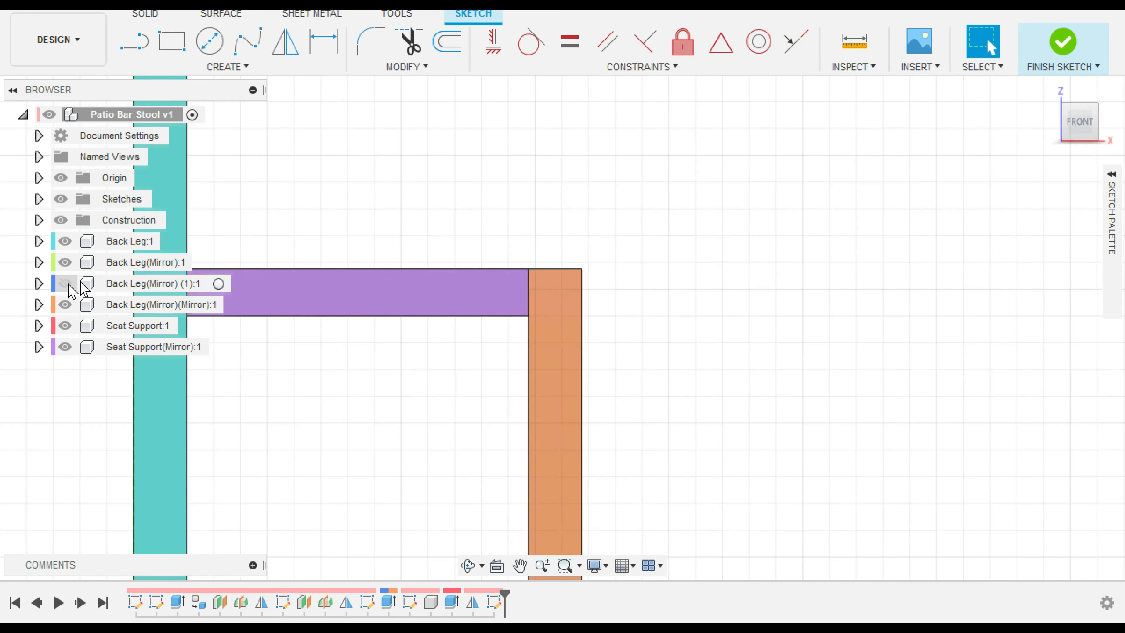
# Step: Check the sketch face from an angle, undo hiding the blue front leg and return to the front view
pyautogui.click(1078, 133)
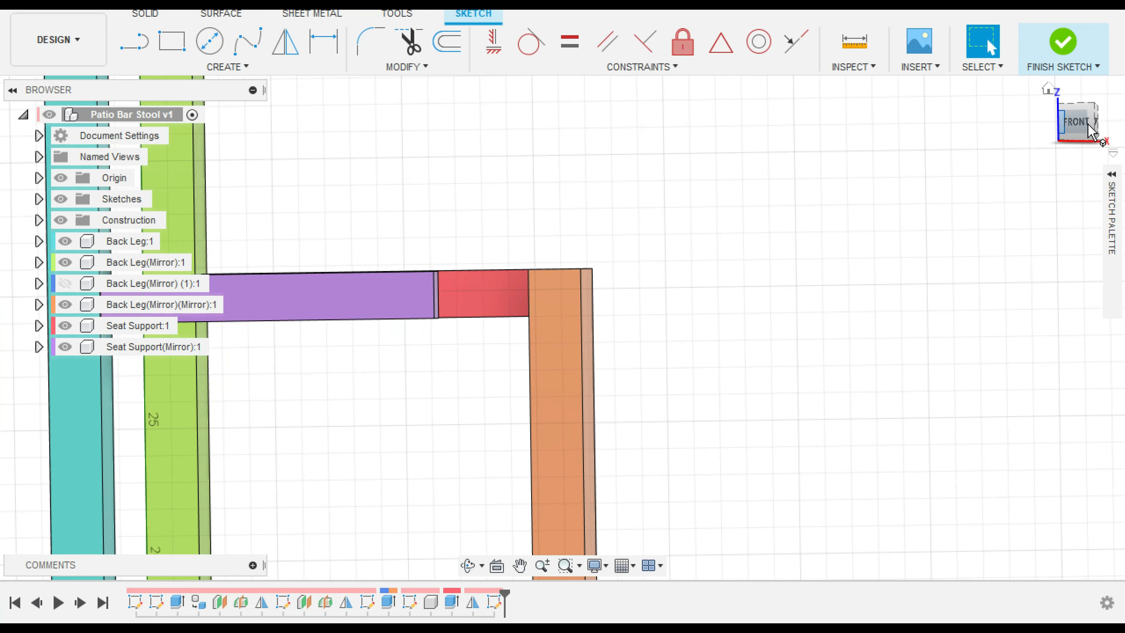
pyautogui.click(1091, 131)
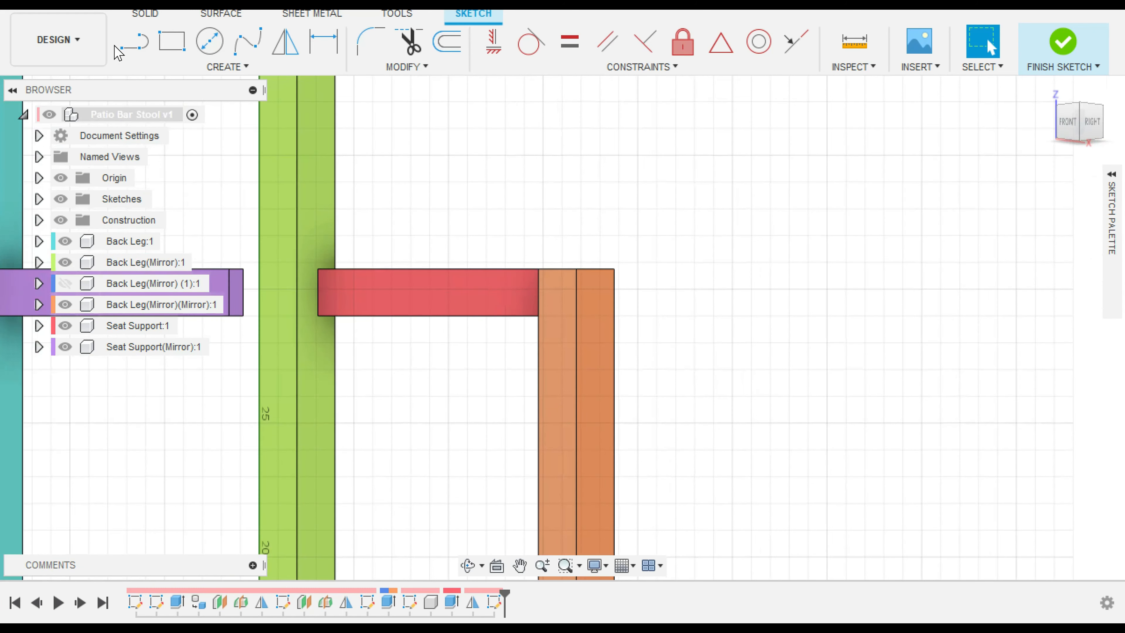
pyautogui.click(113, 8)
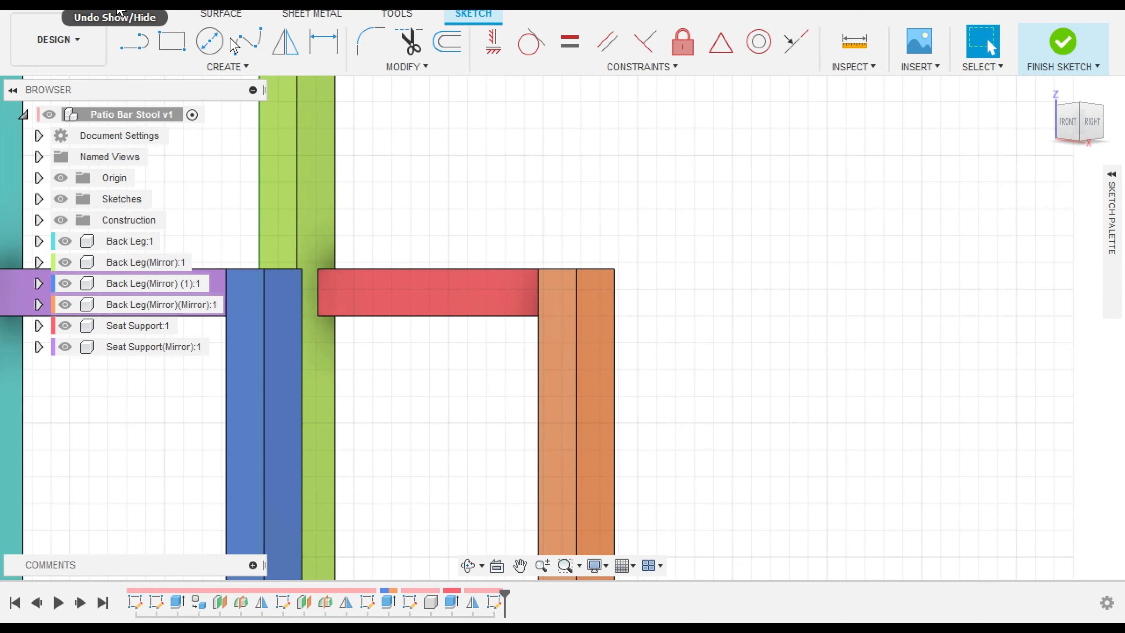
pyautogui.click(1073, 129)
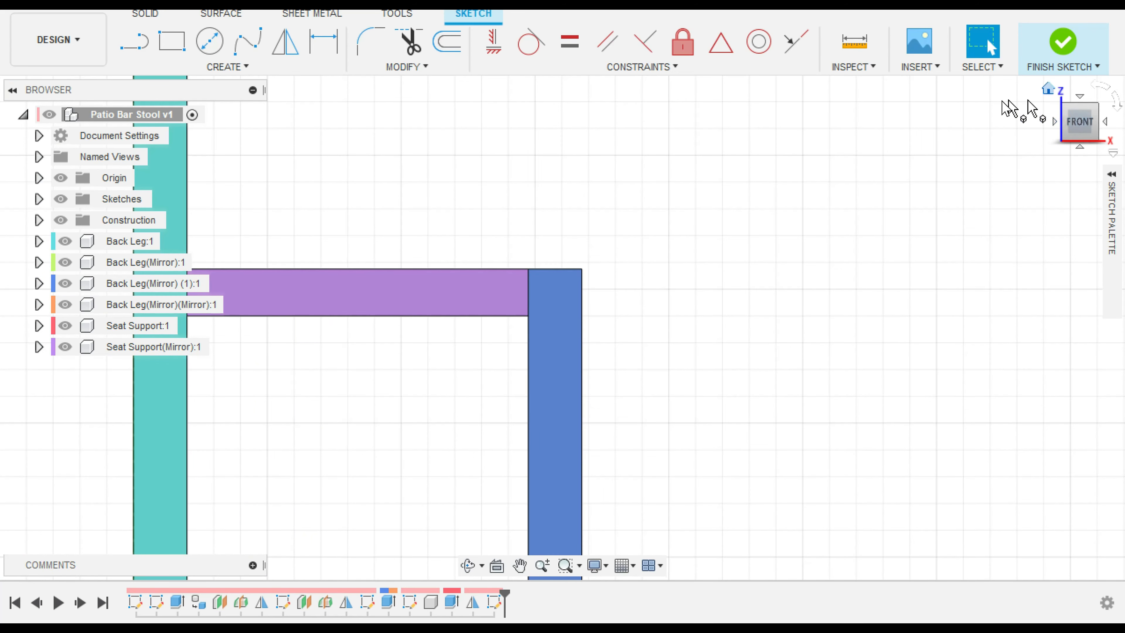
# Step: Turn off component color cycling, then hide the Back Leg(Mirror) (1):1 component and show it again
pyautogui.click(870, 67)
pyautogui.click(834, 298)
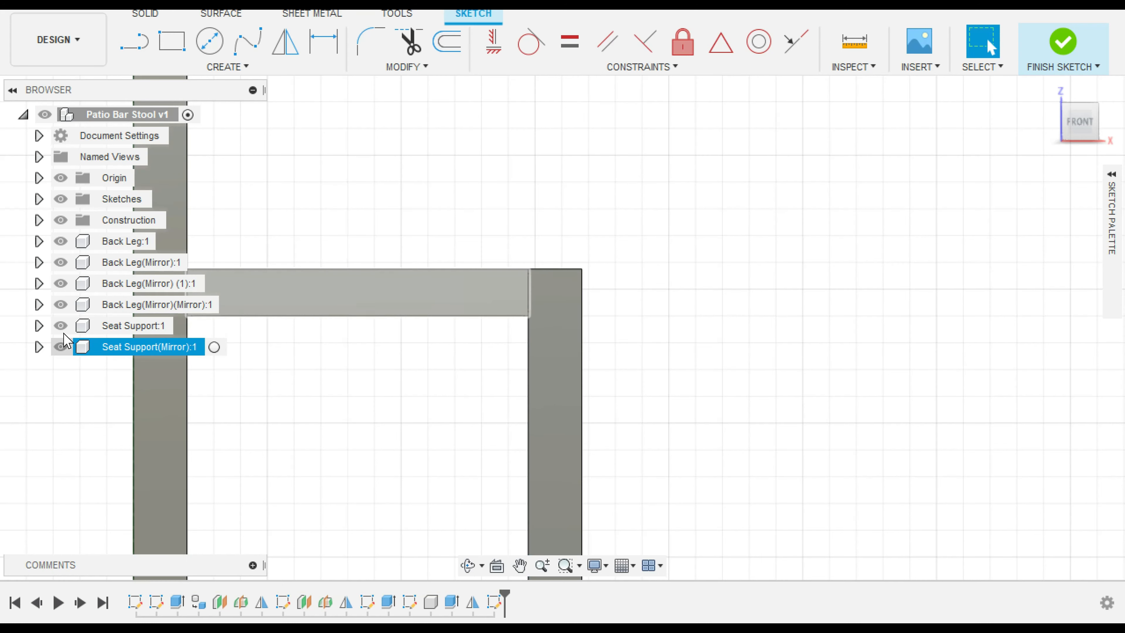
pyautogui.click(69, 285)
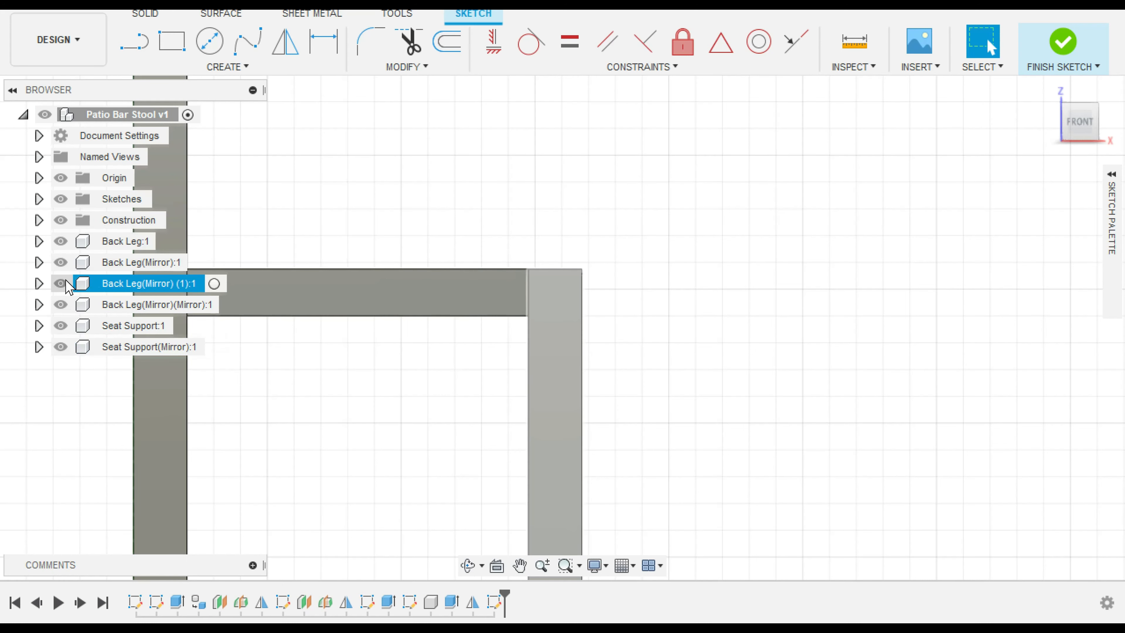
pyautogui.click(62, 283)
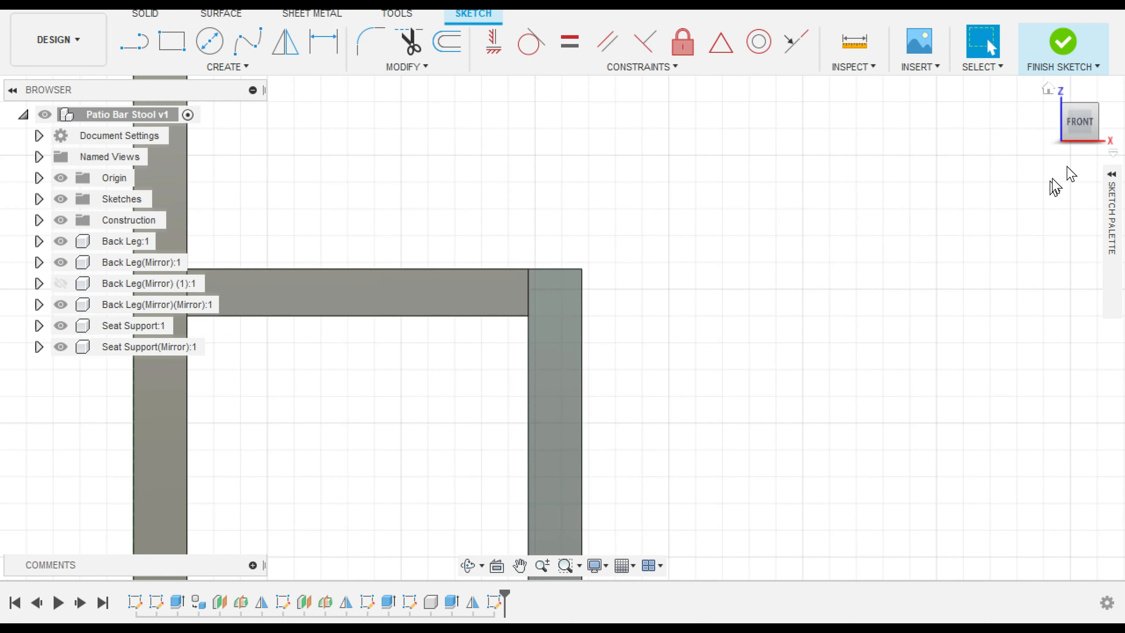
pyautogui.click(61, 283)
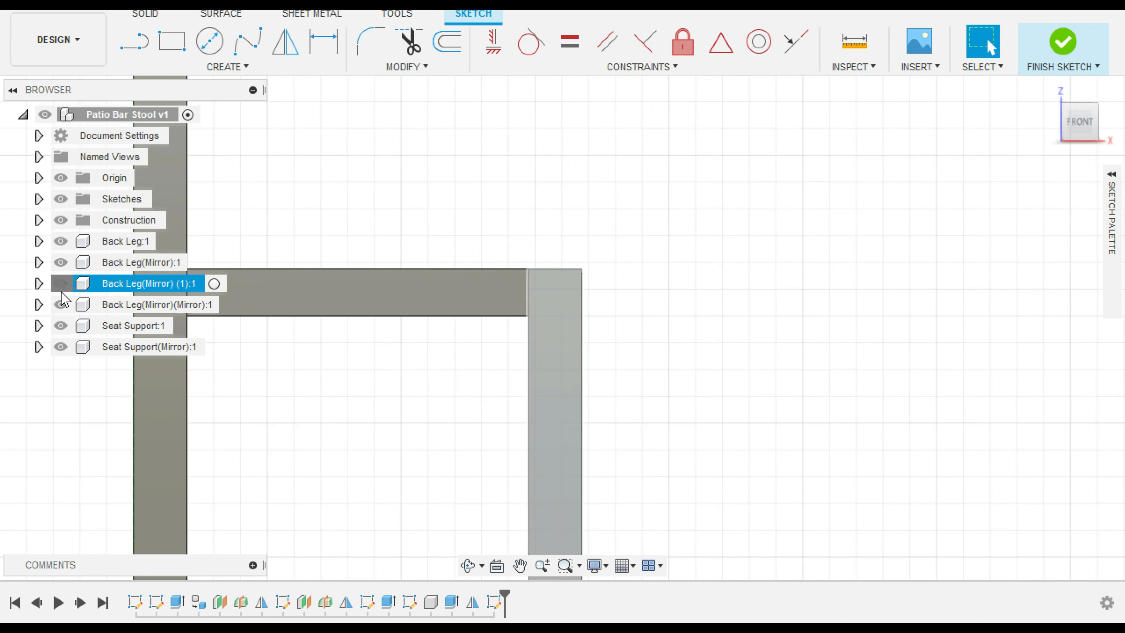
# Step: Hide the Back Leg(Mirror):1 component, inspect the stool from the home view and show the leg again
pyautogui.click(60, 262)
pyautogui.moveTo(1081, 124)
pyautogui.mouseDown()
pyautogui.moveTo(1067, 131)
pyautogui.moveTo(1078, 129)
pyautogui.mouseUp()
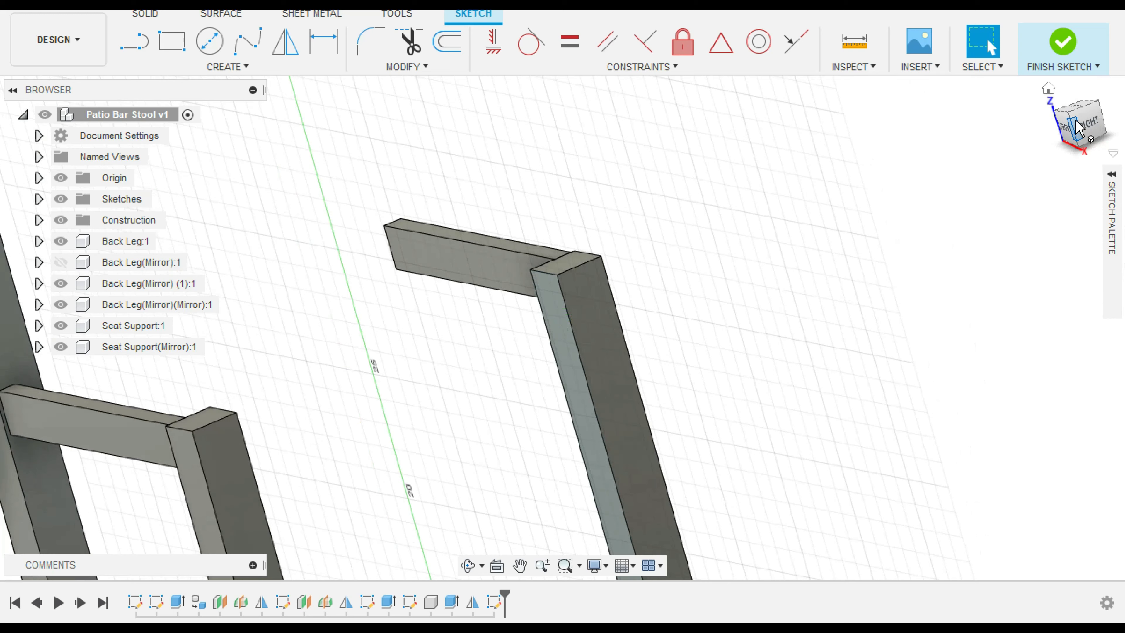
pyautogui.click(1048, 90)
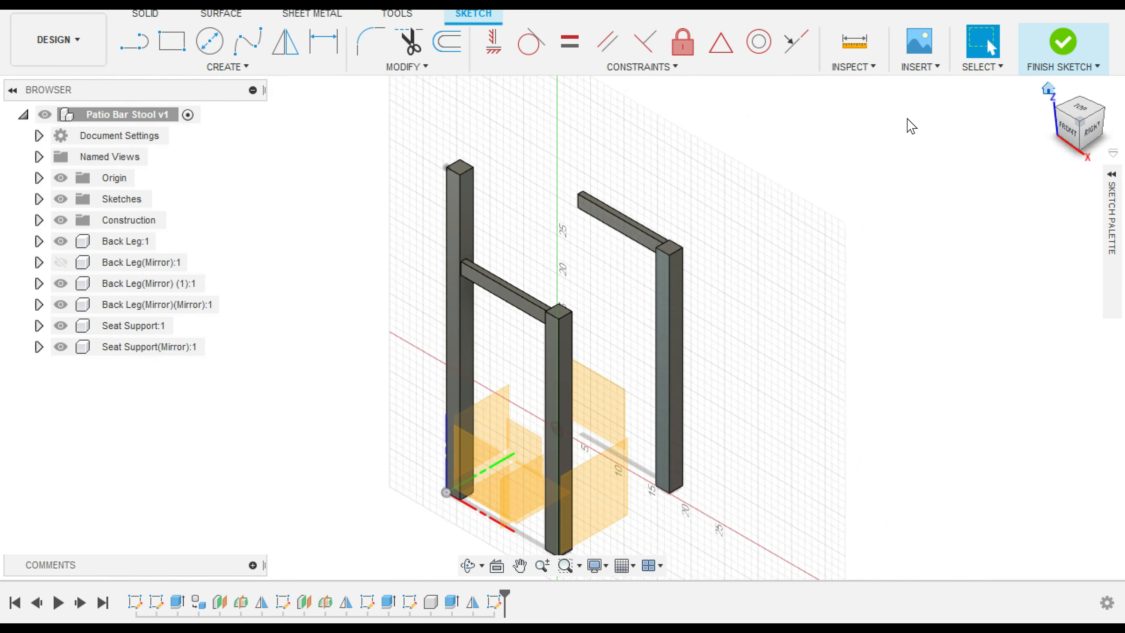
pyautogui.click(61, 262)
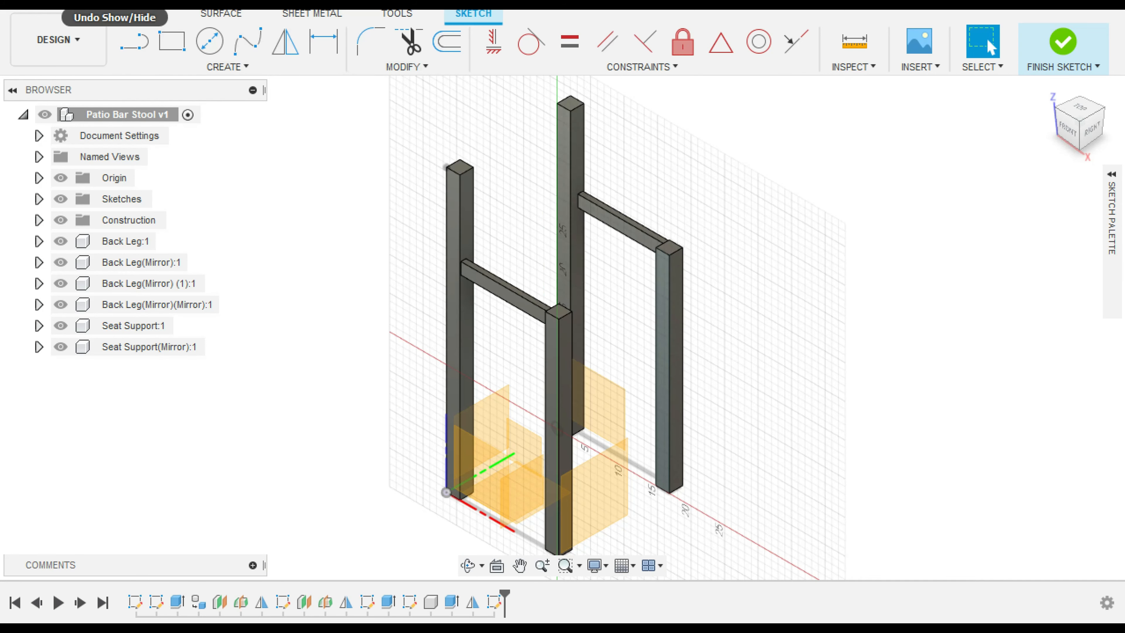
# Step: Undo the recent visibility changes and the new sketch on the orange front leg
pyautogui.click(61, 283)
pyautogui.hotkey('ctrl', 'z')
pyautogui.hotkey('ctrl', 'z')
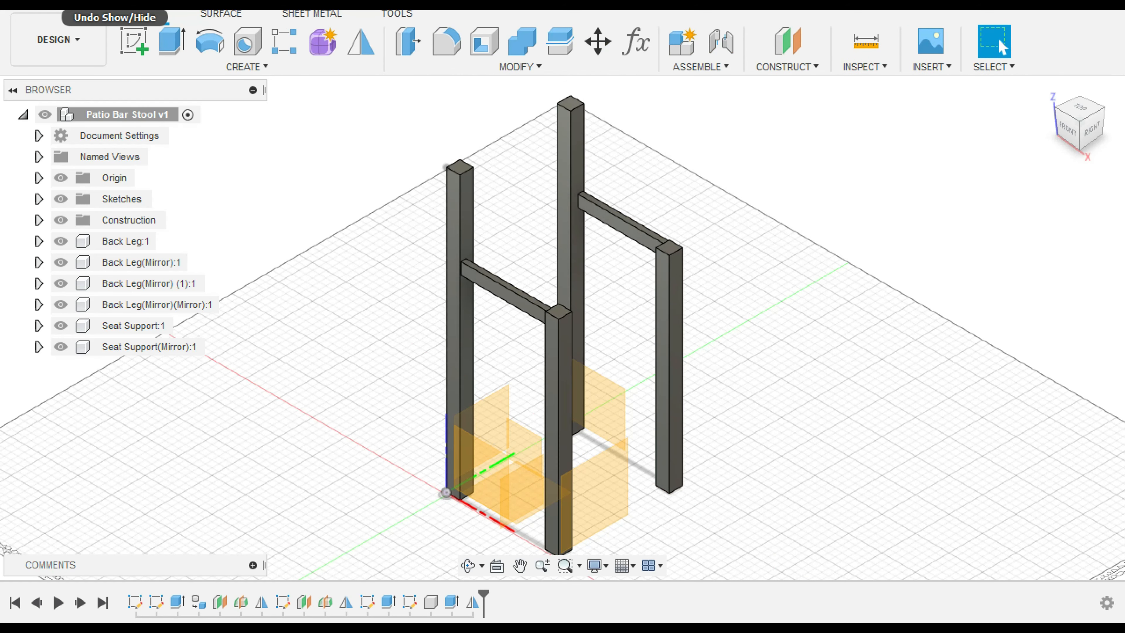
pyautogui.hotkey('ctrl', 'z')
pyautogui.hotkey('ctrl', 'y')
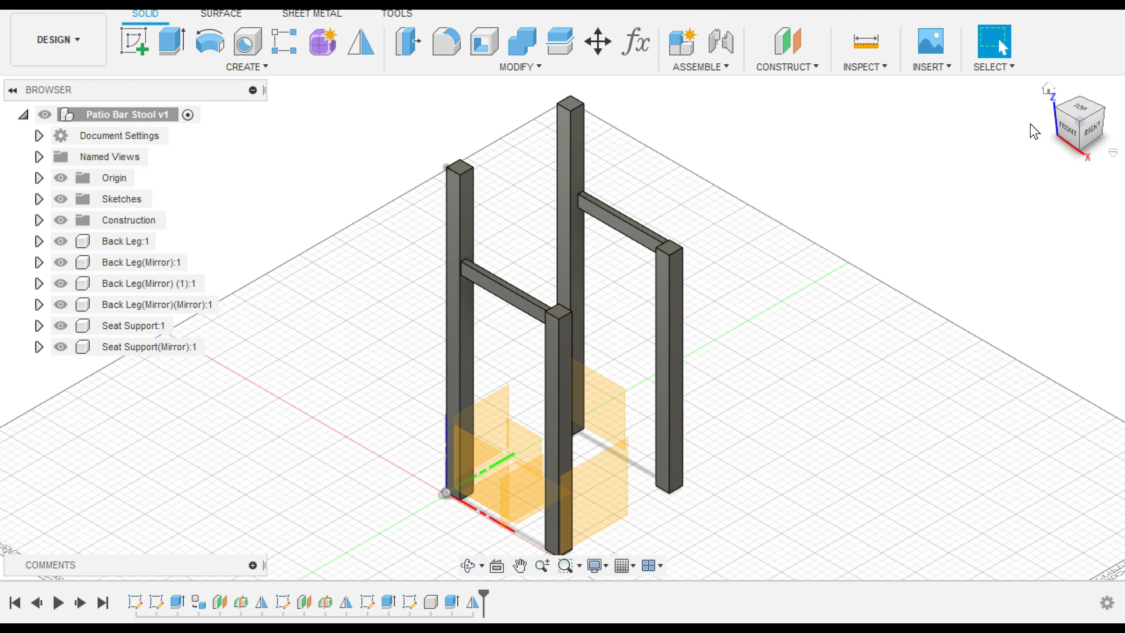
# Step: Switch to the front view, turn component color cycling back on and hide the Back Leg(Mirror) (1):1 component
pyautogui.click(1071, 131)
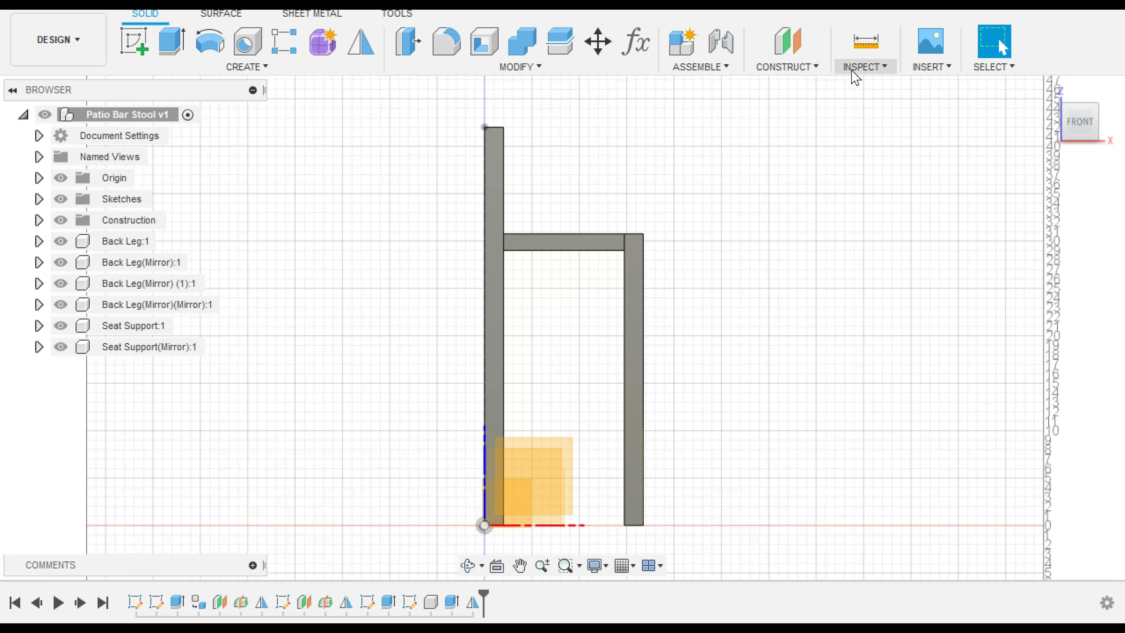
pyautogui.click(863, 67)
pyautogui.click(863, 301)
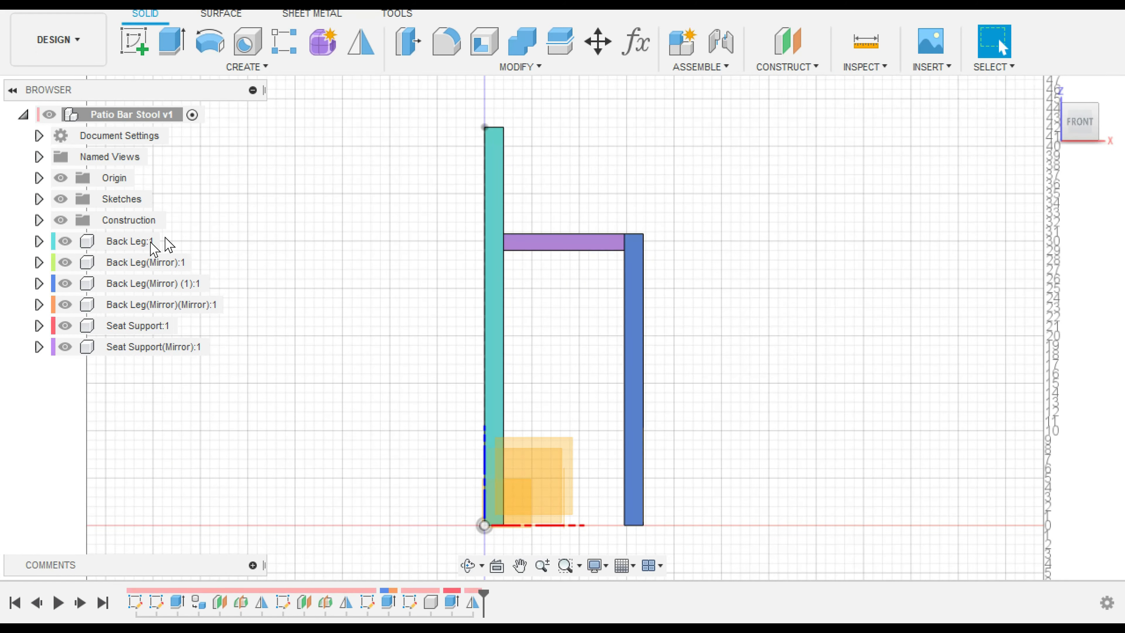
pyautogui.click(65, 283)
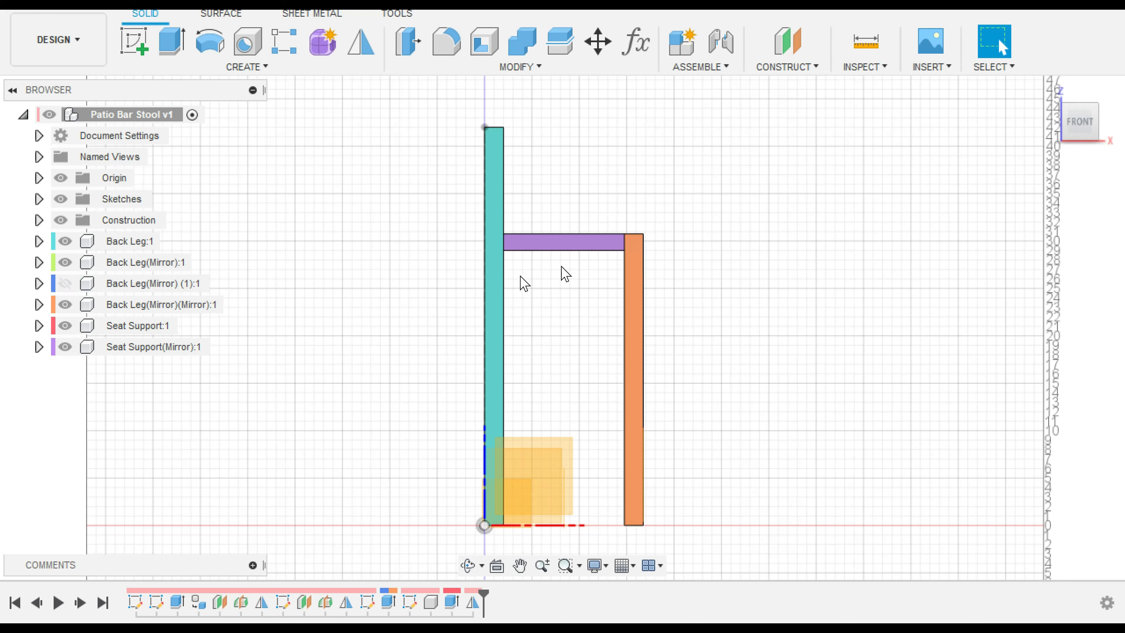
# Step: Sketch a rectangle 0.75 in wide and 1.75 in high on the plane of the orange front leg's face, just beside the leg
pyautogui.scroll(2, 645, 257)
pyautogui.scroll(4, 645, 257)
pyautogui.click(134, 41)
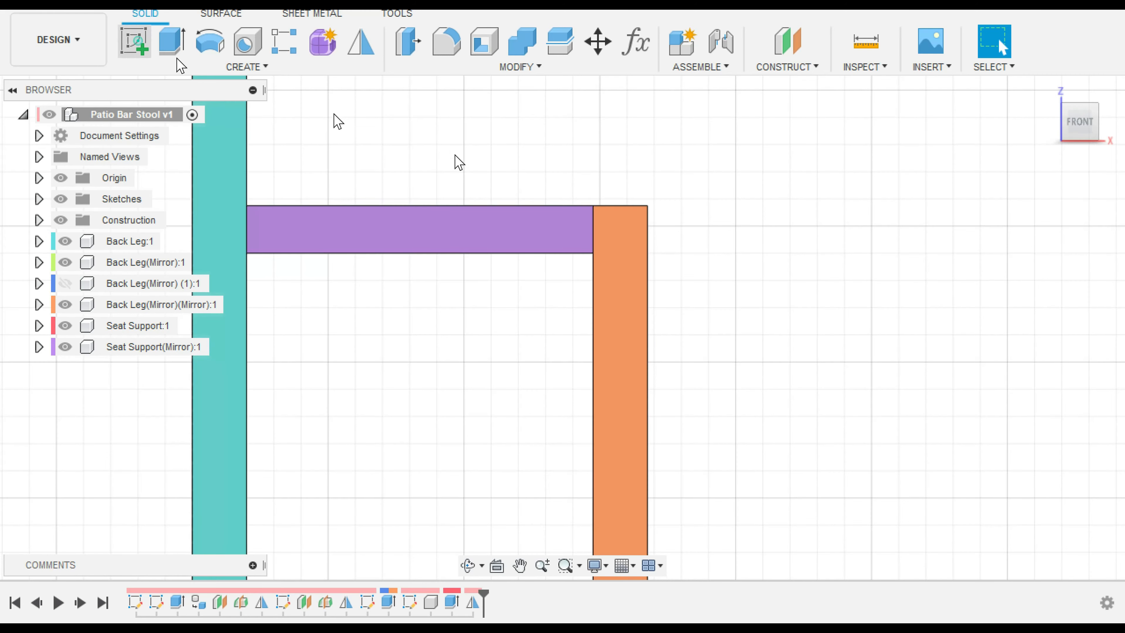
pyautogui.click(629, 237)
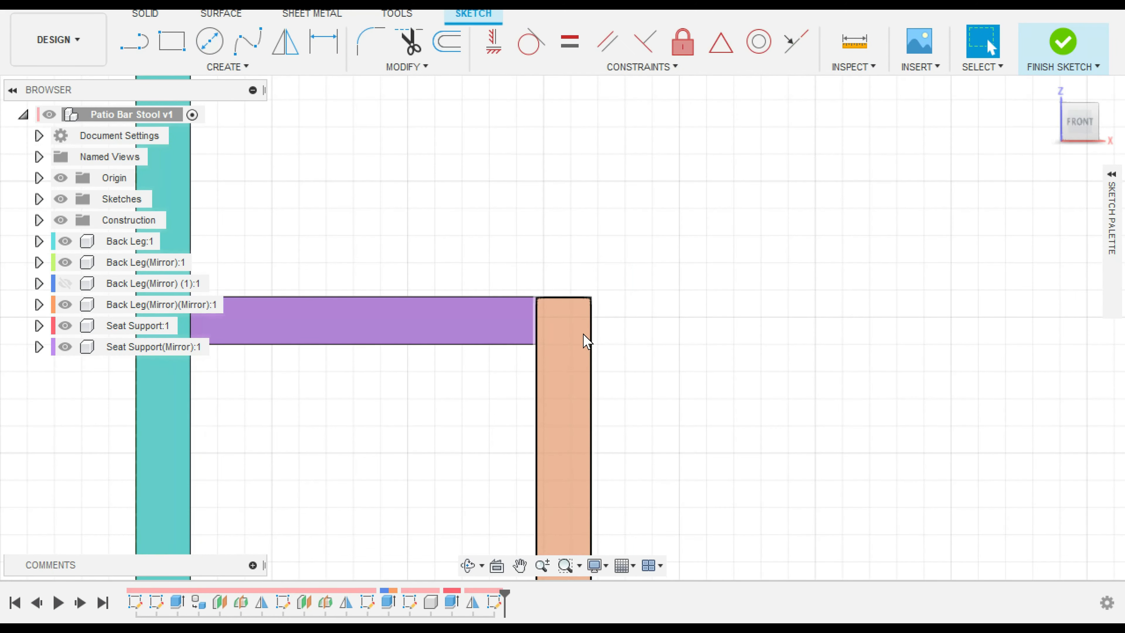
pyautogui.click(172, 41)
pyautogui.click(621, 300)
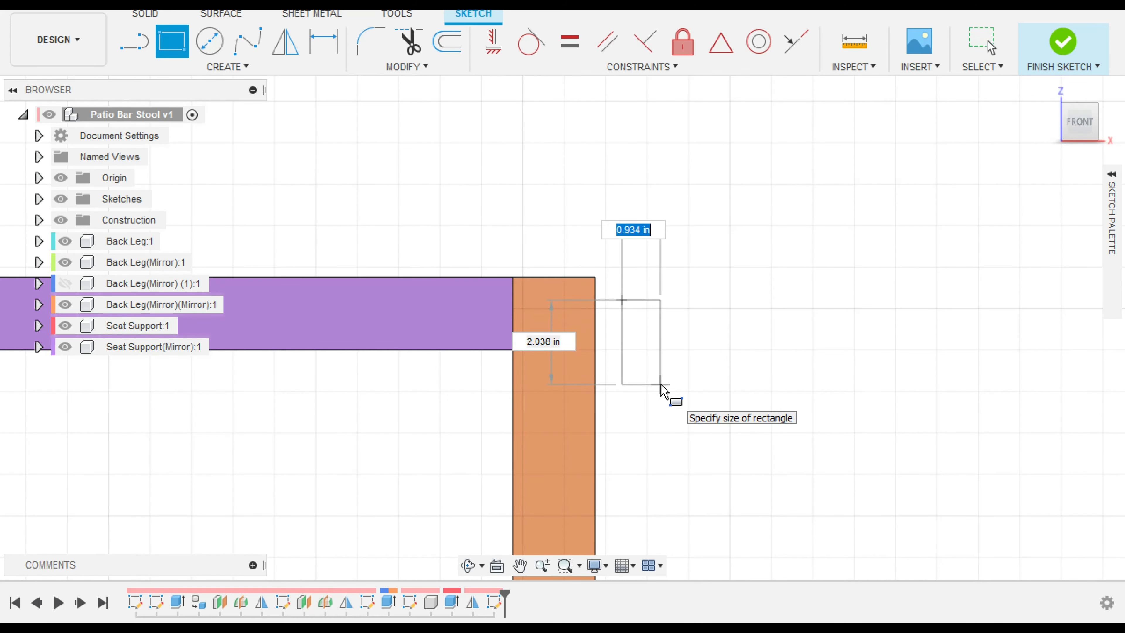
pyautogui.press('Tab')
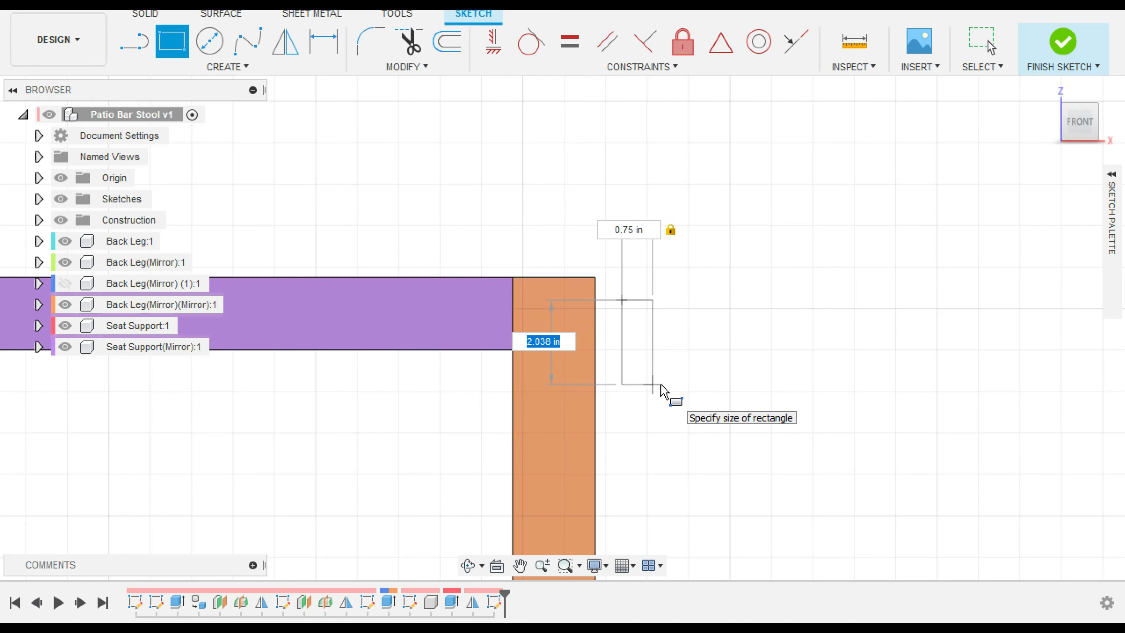
pyautogui.write('1.75')
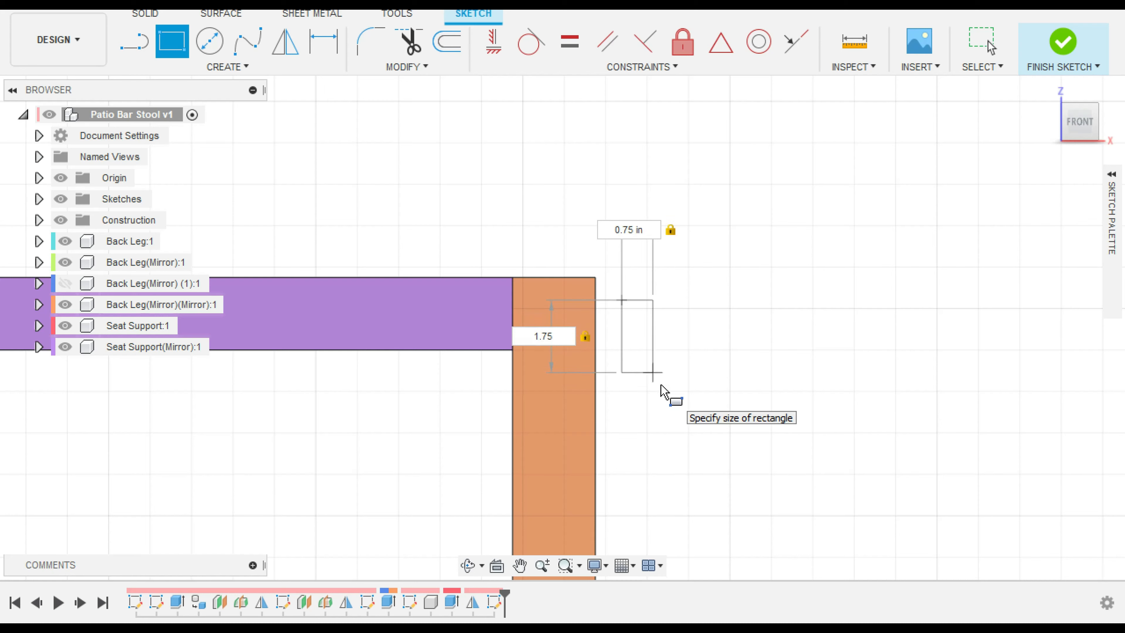
pyautogui.press('Return')
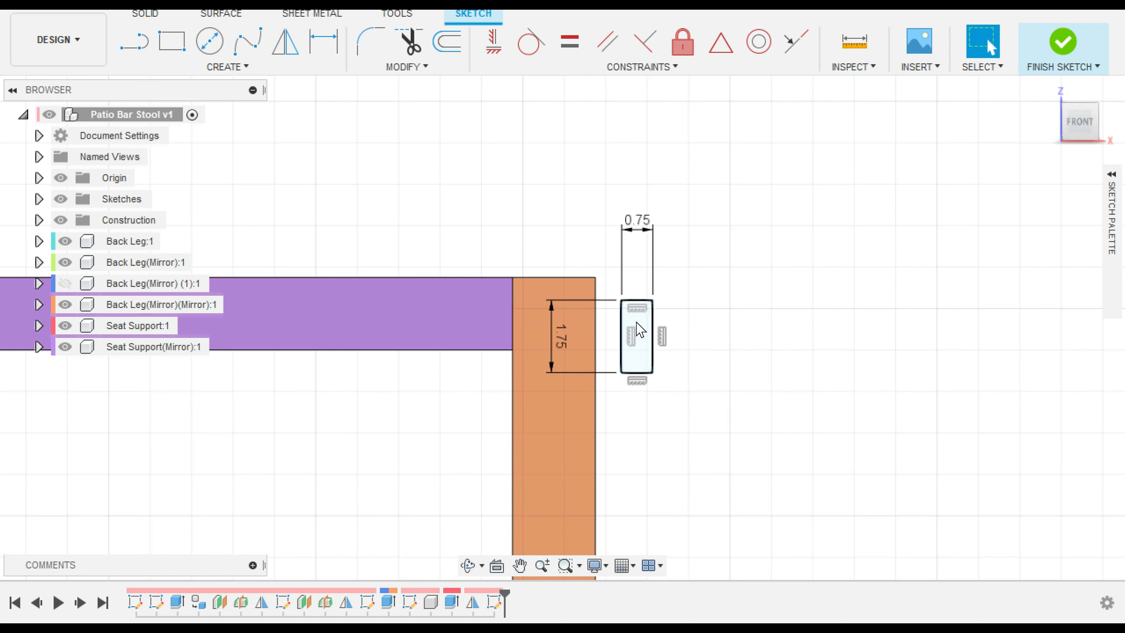
# Step: Move the rectangle onto the upper end of the orange leg
pyautogui.click(625, 333)
pyautogui.click(631, 344)
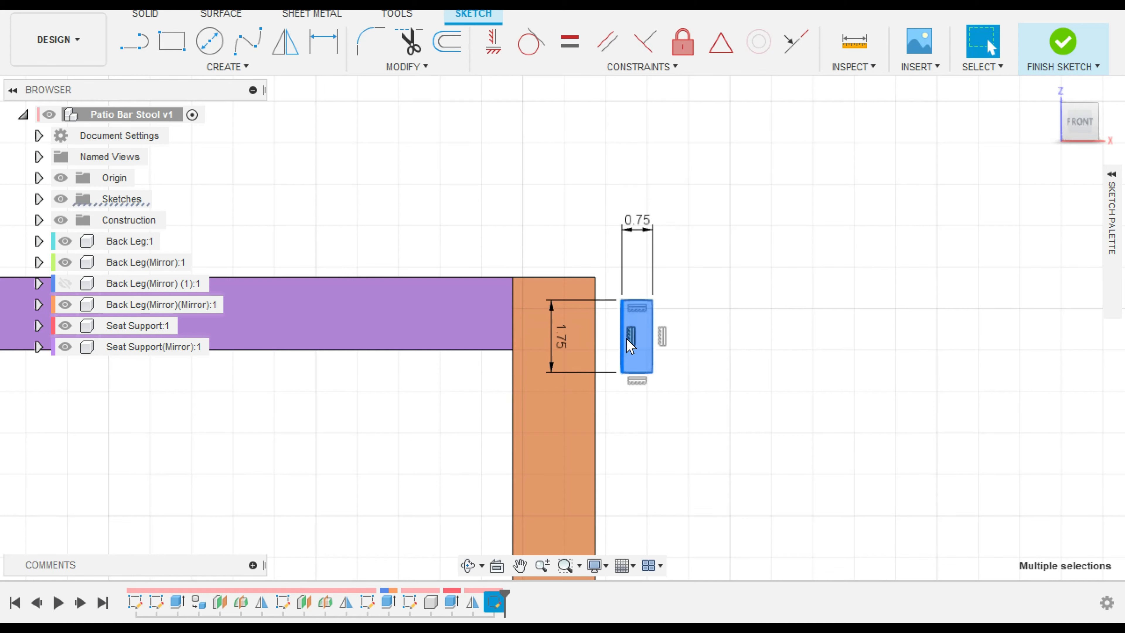
pyautogui.moveTo(612, 339); pyautogui.dragTo(555, 337)
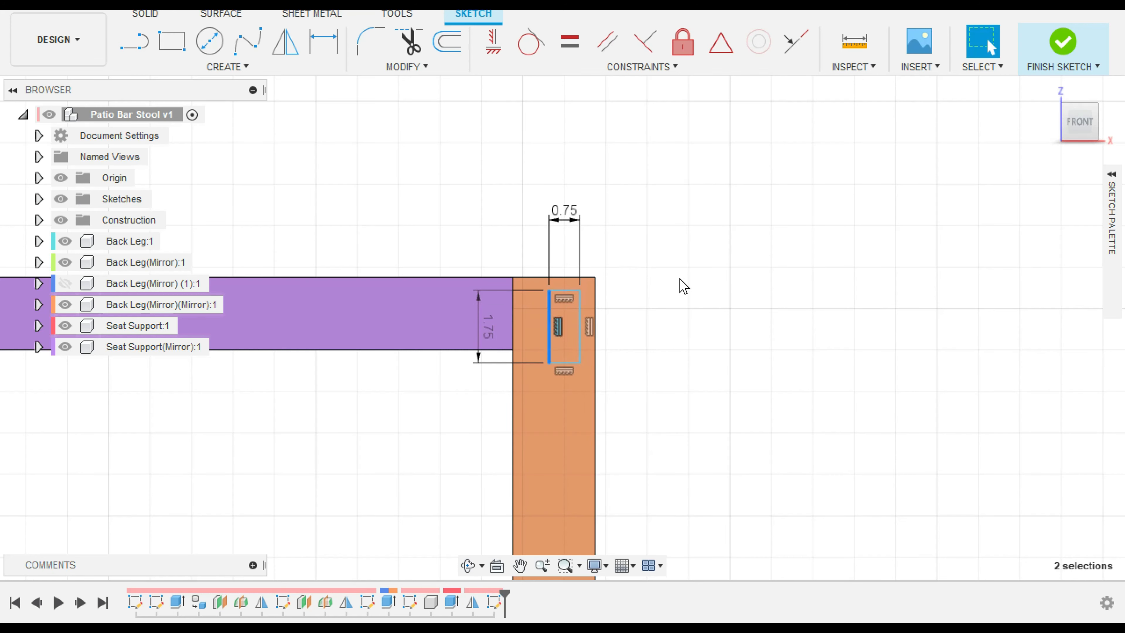
pyautogui.press('Escape')
# Step: Dimension the gap between the rectangle's outer vertical side and the leg's outer edge to 0.15 in
pyautogui.press('d')
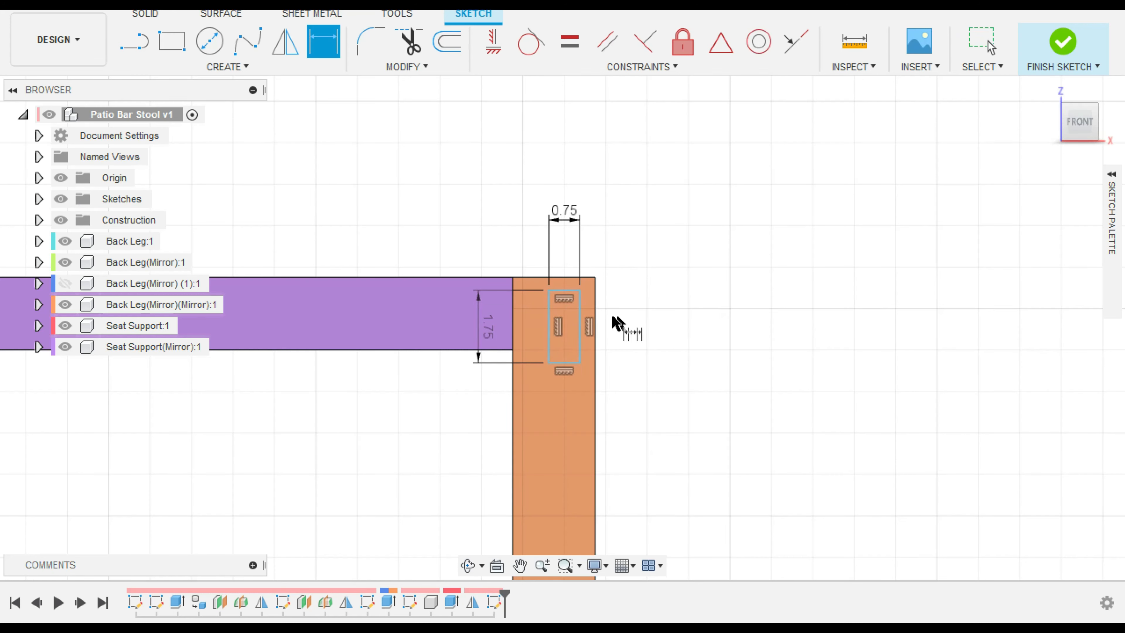
pyautogui.click(581, 316)
pyautogui.click(595, 315)
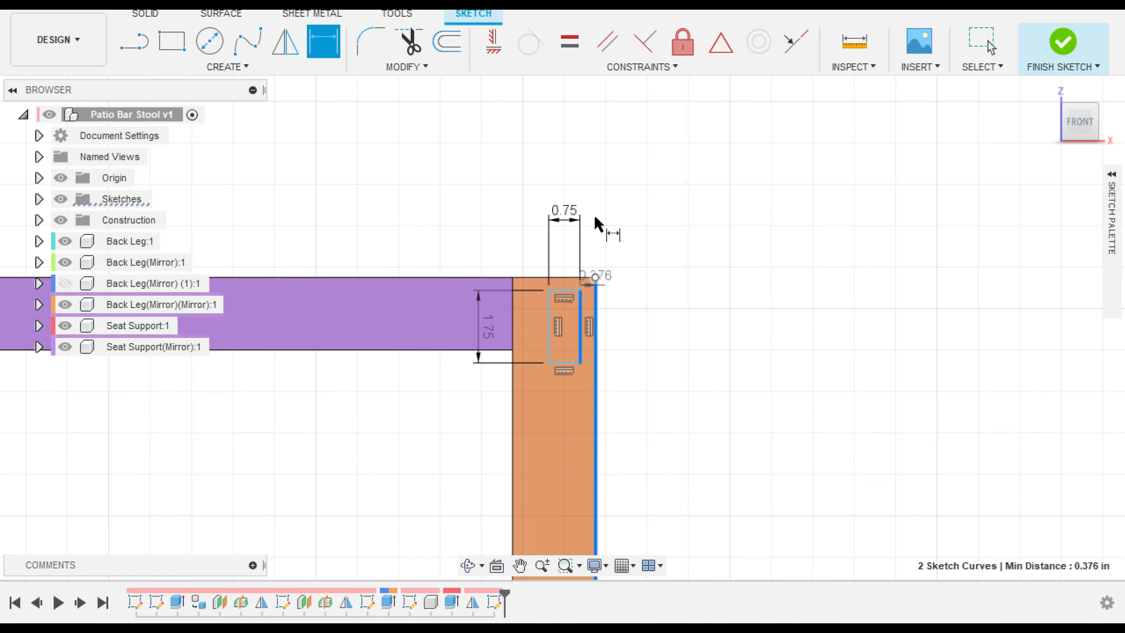
pyautogui.click(598, 174)
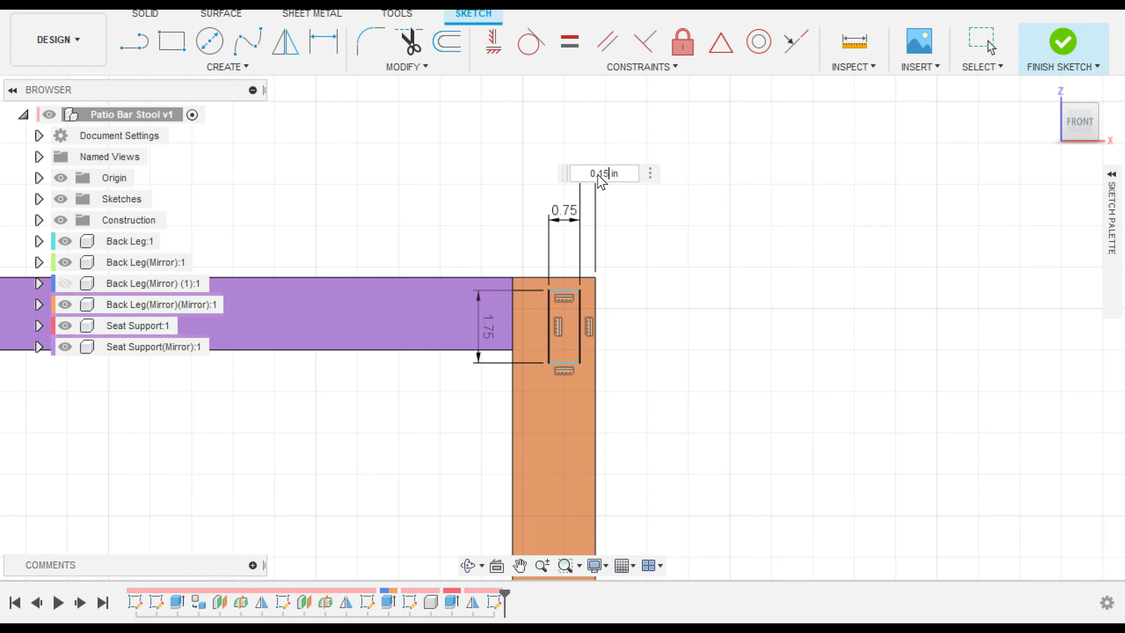
pyautogui.press('Return')
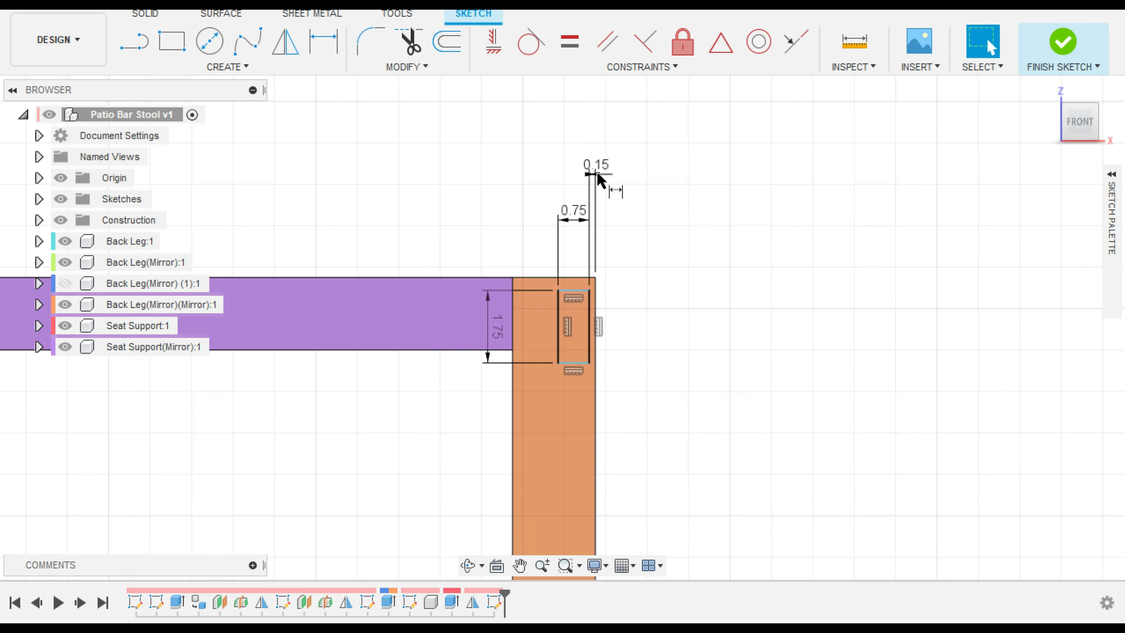
# Step: Make the rectangle's top side collinear with the top edge of the orange leg and finish the sketch
pyautogui.click(575, 293)
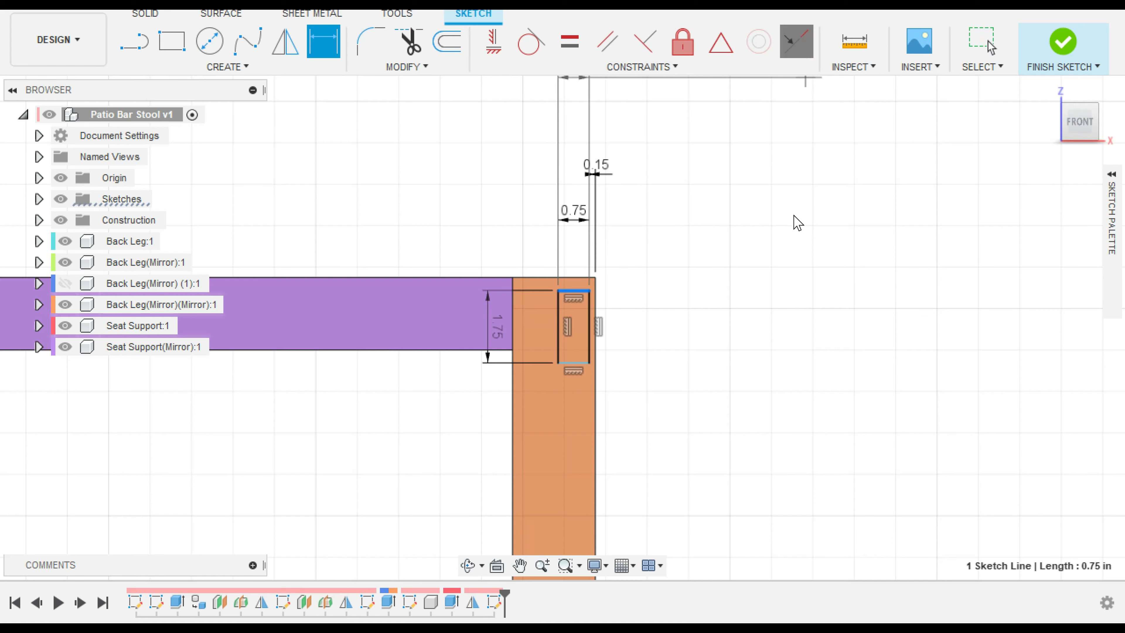
pyautogui.press('Escape')
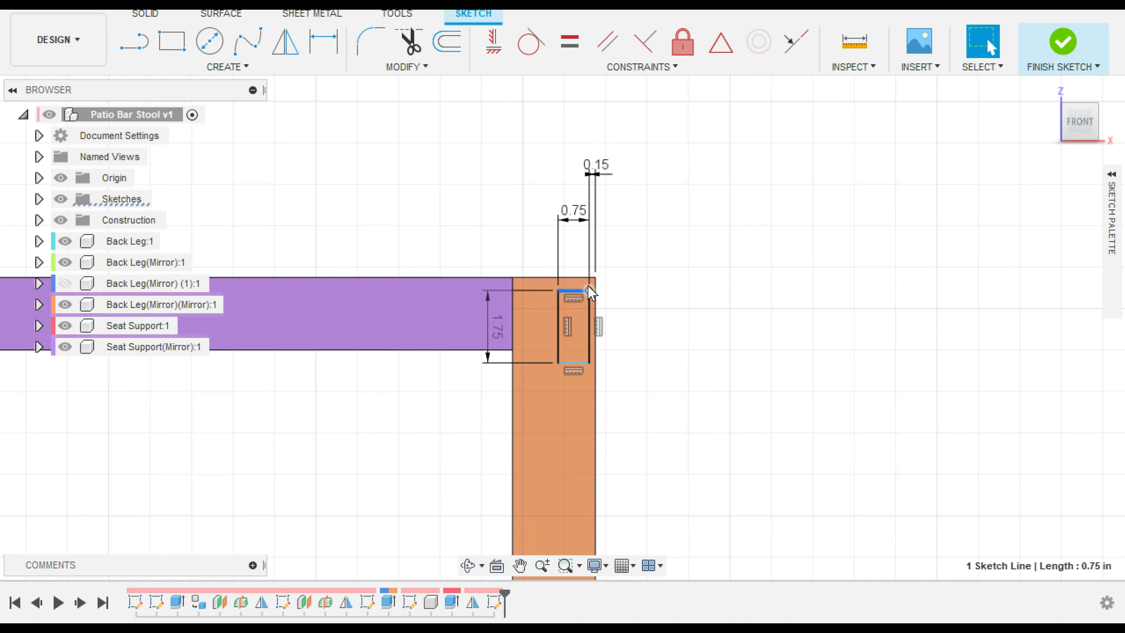
pyautogui.click(795, 41)
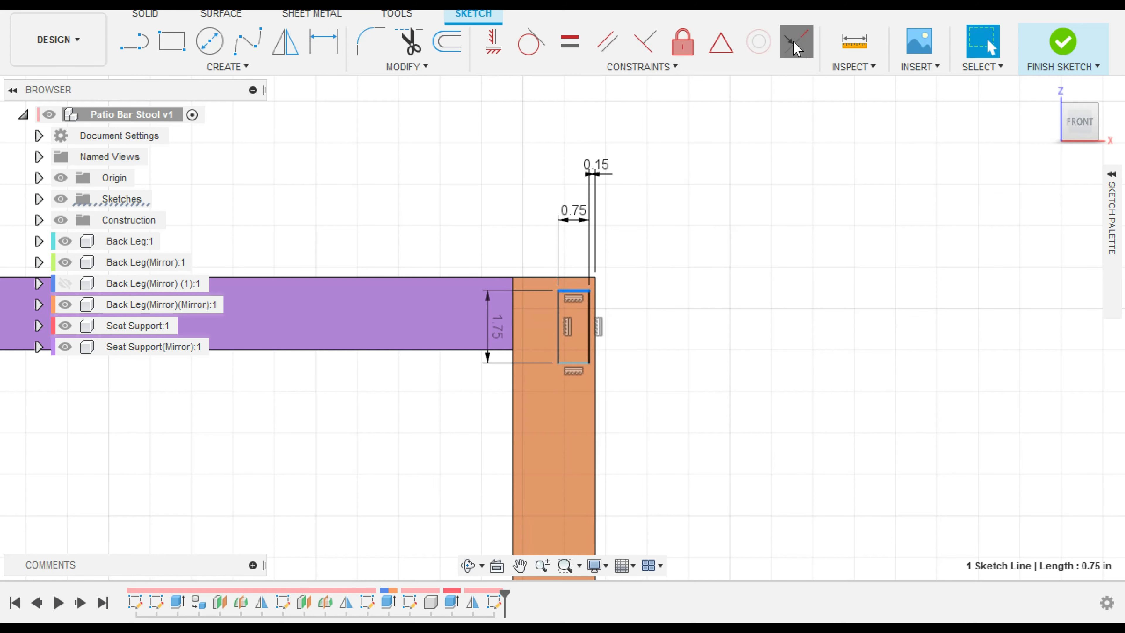
pyautogui.click(577, 278)
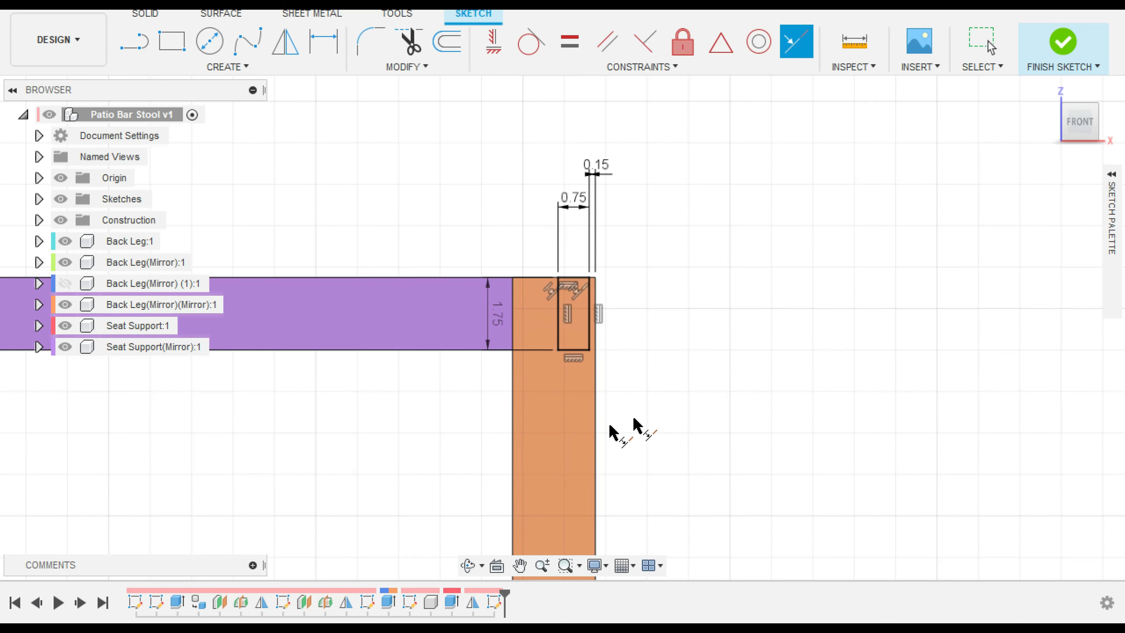
pyautogui.click(1041, 44)
# Step: Show Back Leg(Mirror) (1):1 again and extrude the rectangle as a new component to that leg's inner face, using the To Object extent
pyautogui.press('e')
pyautogui.click(576, 328)
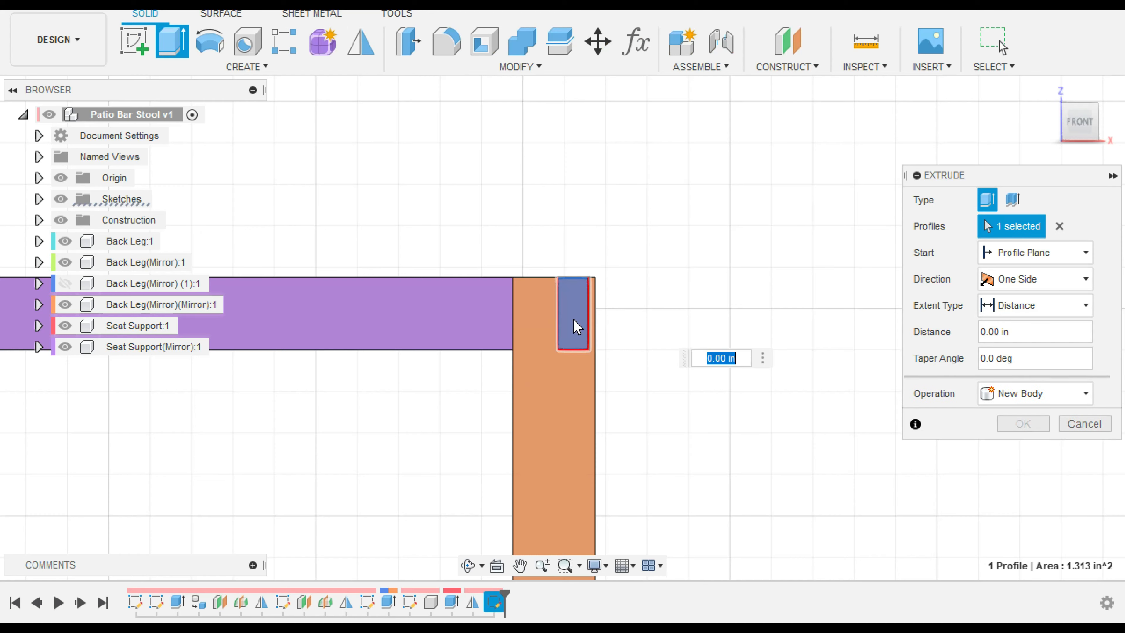
pyautogui.click(1038, 394)
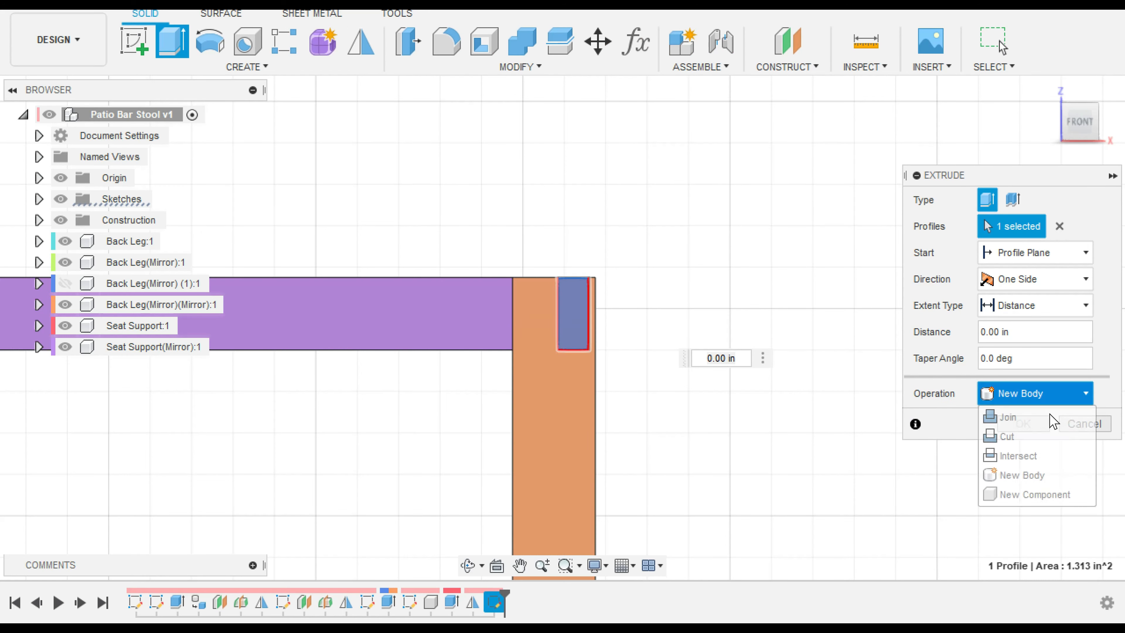
pyautogui.click(1047, 495)
pyautogui.click(1051, 101)
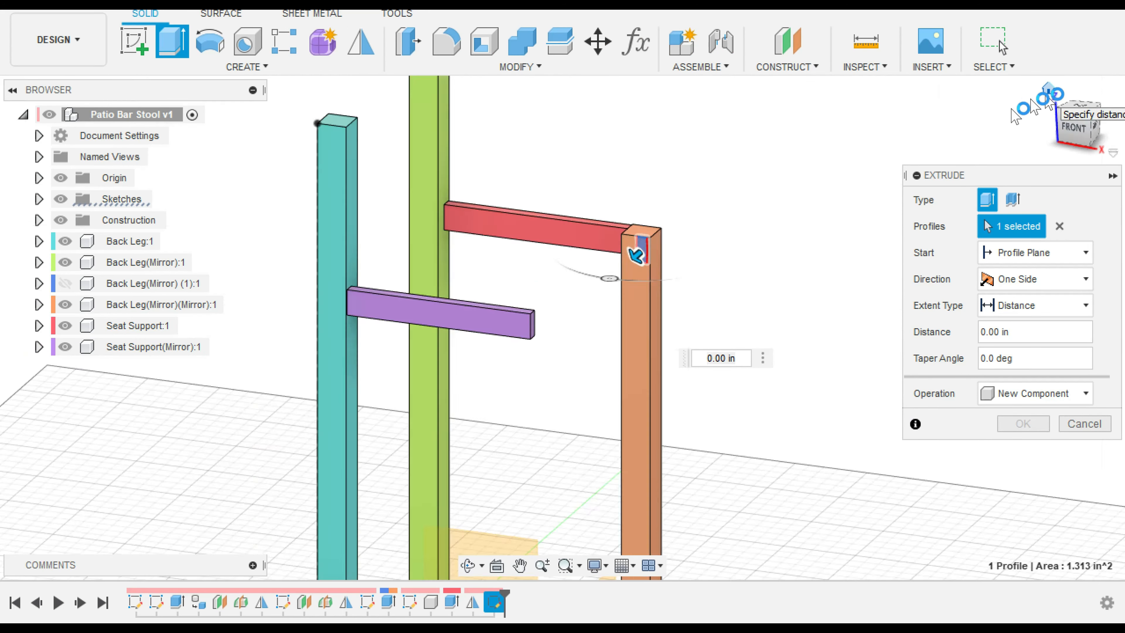
pyautogui.click(65, 284)
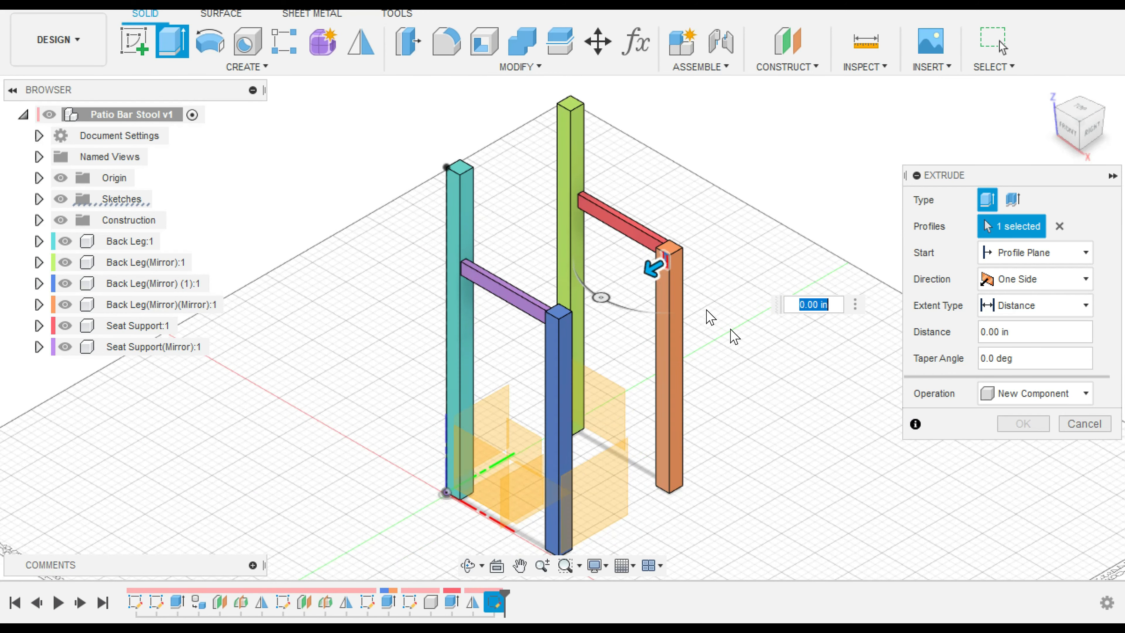
pyautogui.keyDown('shift'); pyautogui.moveTo(723, 437); pyautogui.dragTo(437, 251, button='middle'); pyautogui.keyUp('shift')
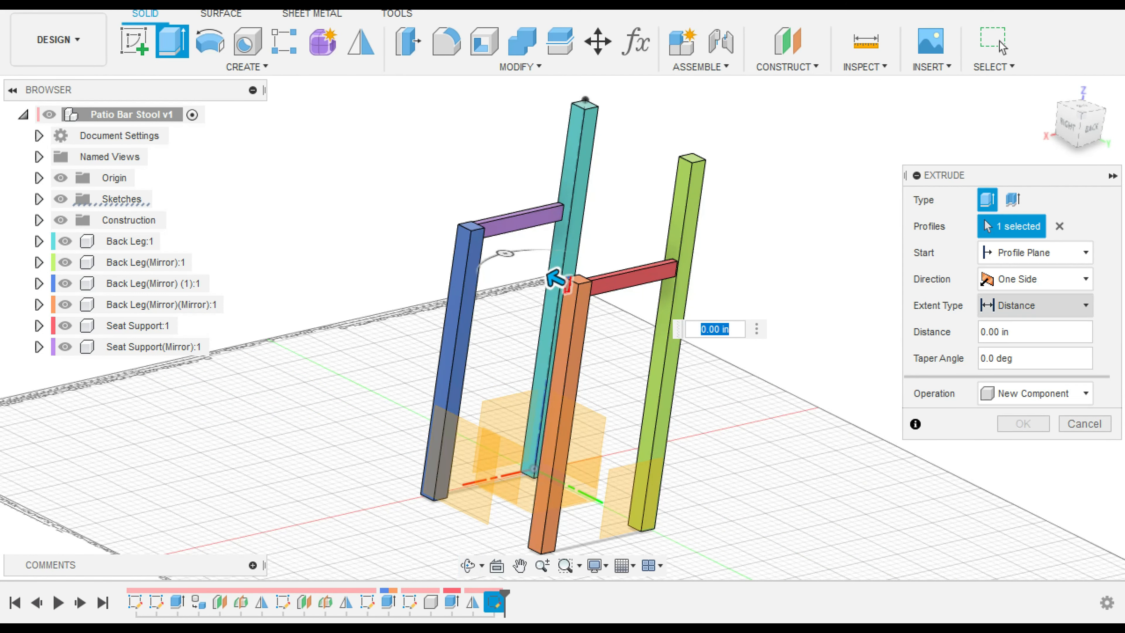
pyautogui.click(1041, 305)
pyautogui.click(1019, 348)
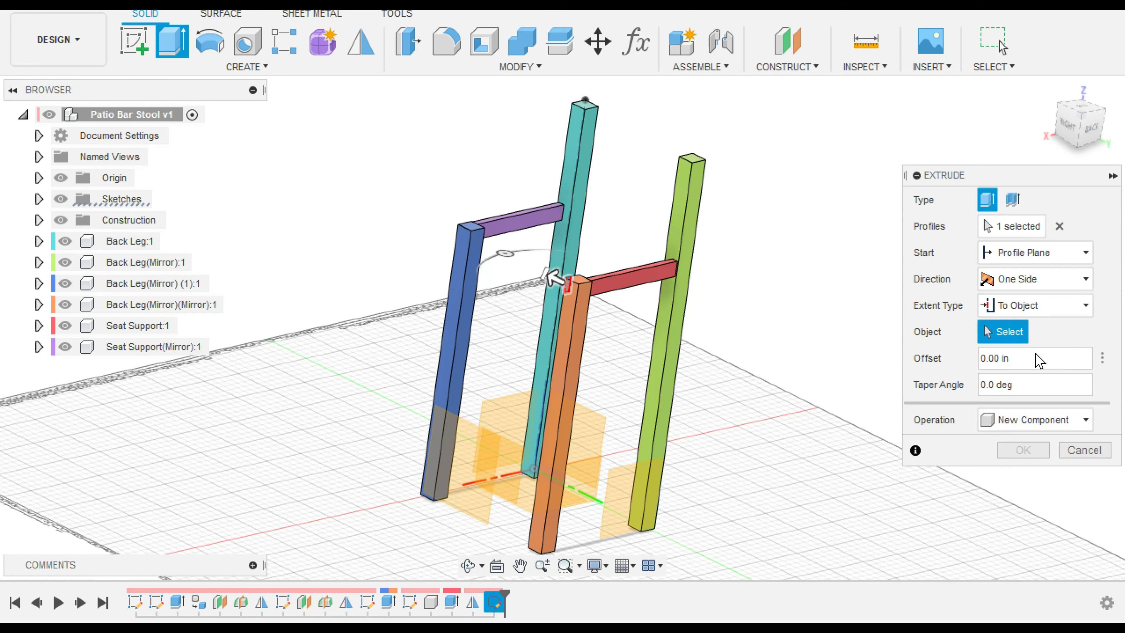
pyautogui.click(477, 252)
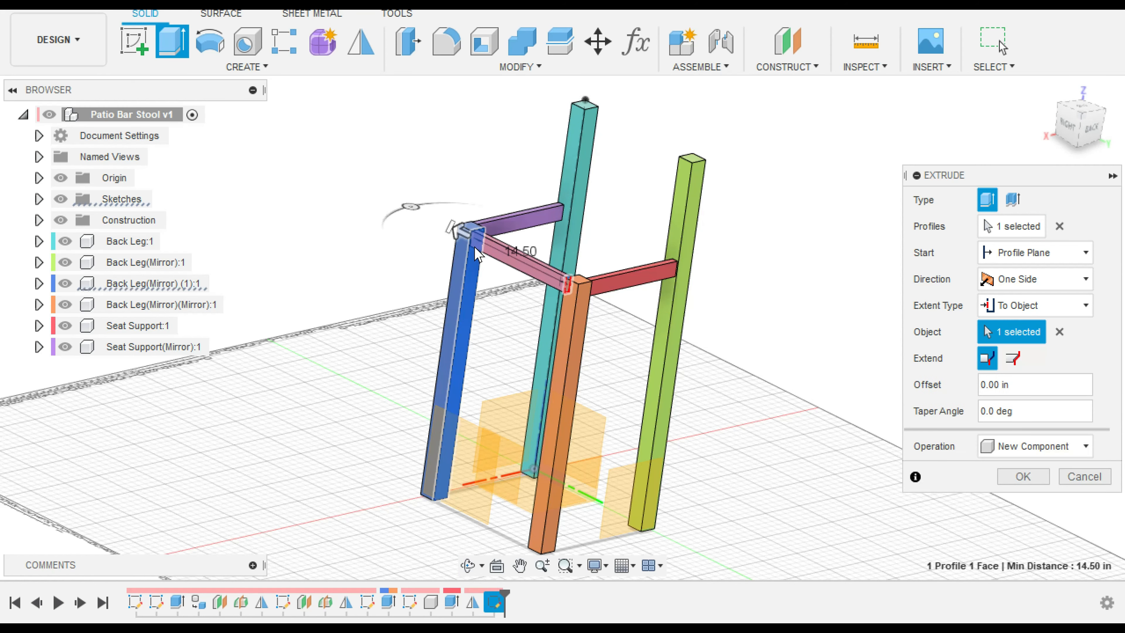
pyautogui.click(1021, 478)
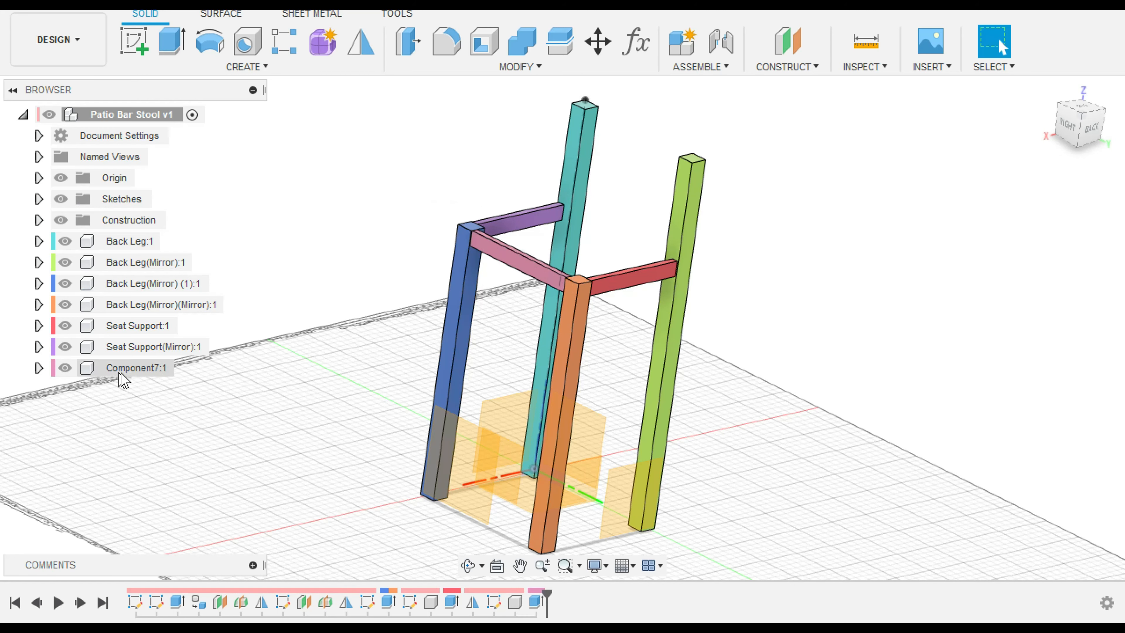
# Step: Rename the new front rail component as Front Seat Support
pyautogui.click(125, 373)
pyautogui.doubleClick(125, 374)
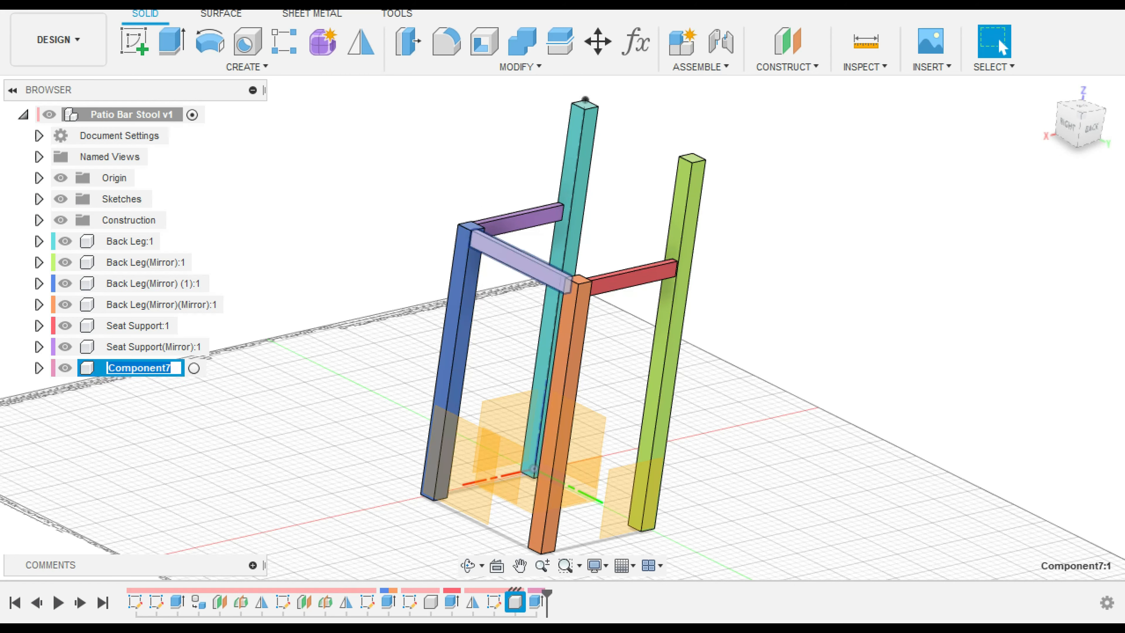
pyautogui.write('Front Support')
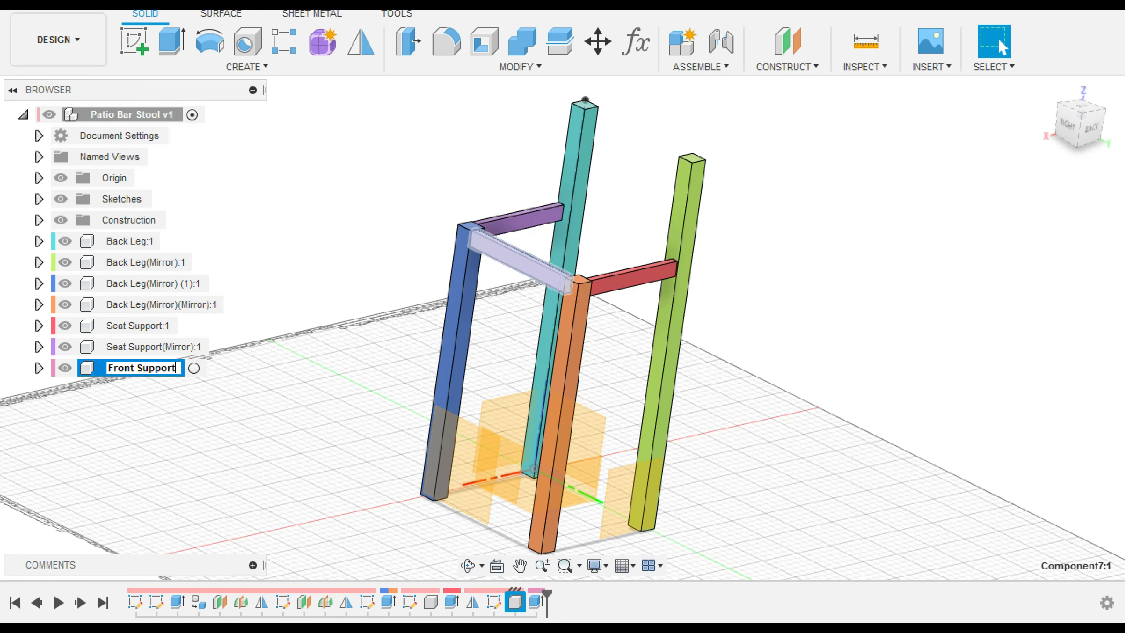
pyautogui.click(136, 368)
pyautogui.write('Seat')
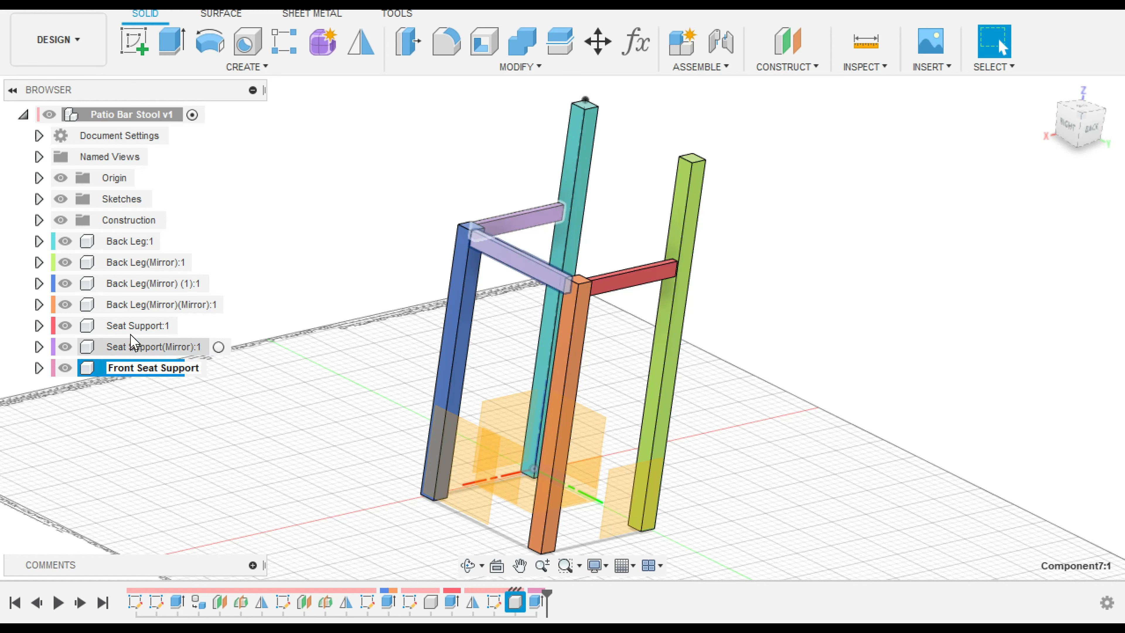
# Step: Rename the Seat Support component as Side Seat Support
pyautogui.click(130, 328)
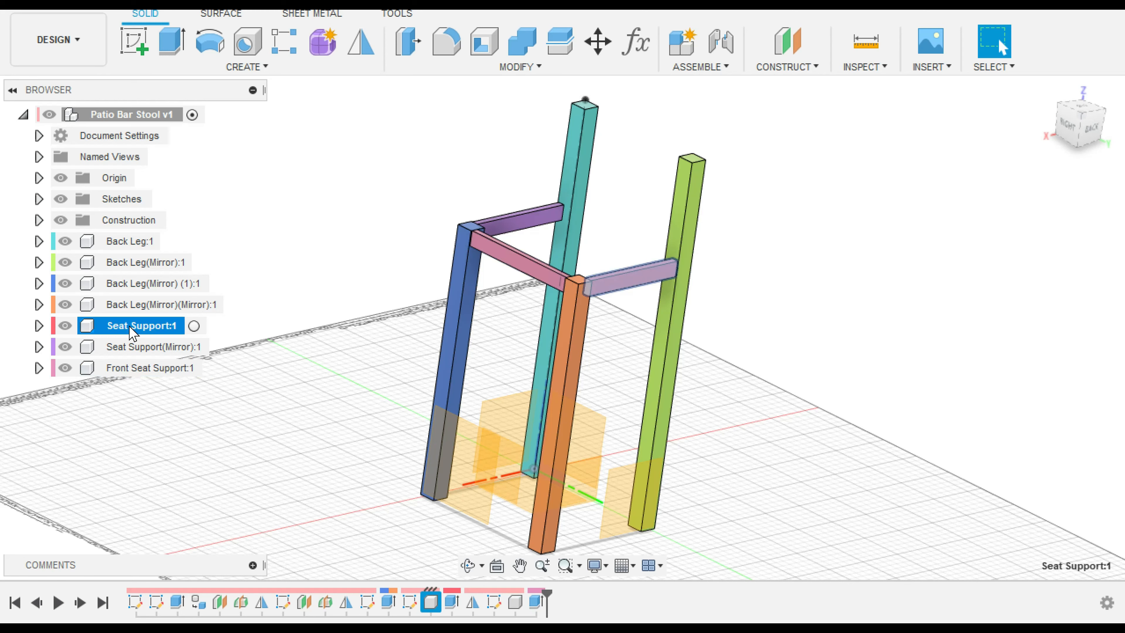
pyautogui.click(140, 346)
pyautogui.click(126, 327)
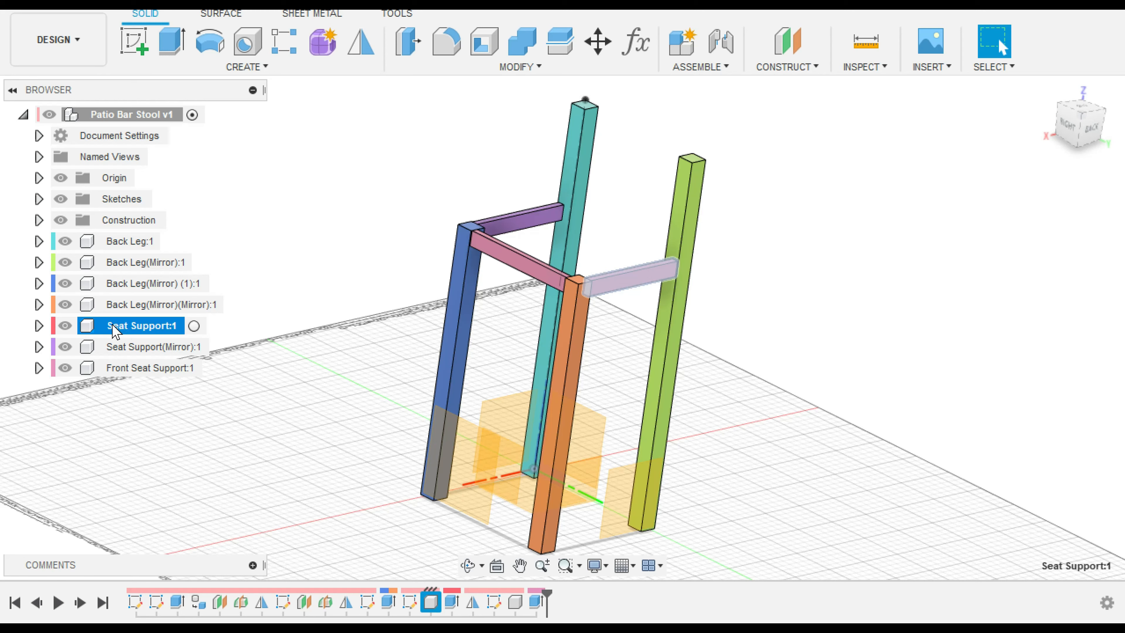
pyautogui.doubleClick(116, 327)
pyautogui.press('Home')
pyautogui.write('Side')
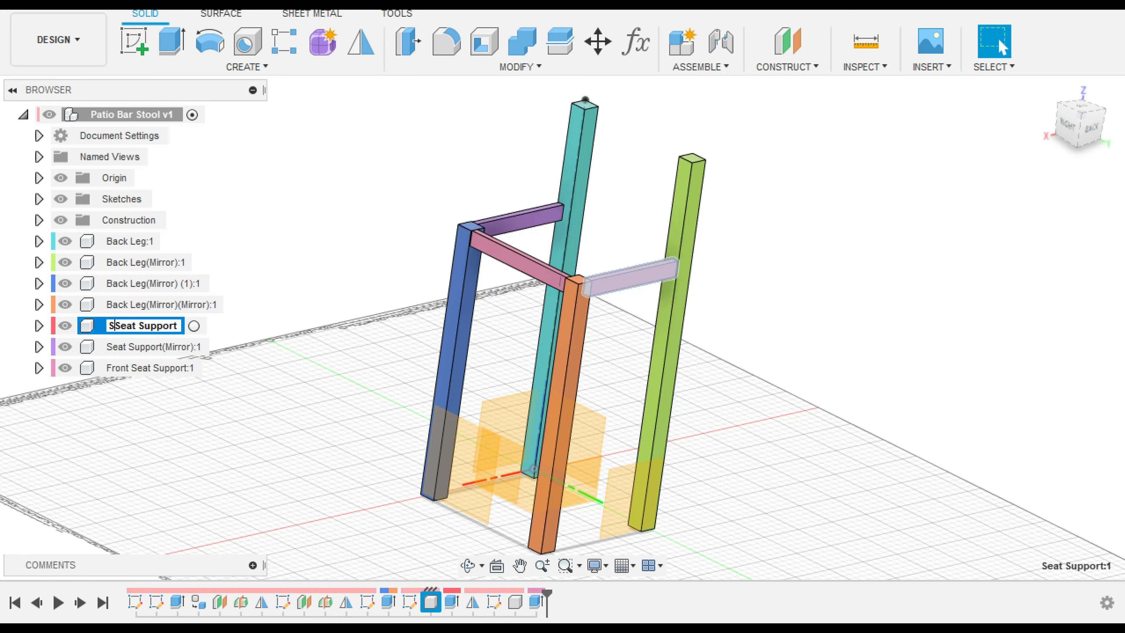
pyautogui.press('Return')
# Step: Rename the mirrored seat support component as Side Seat Support(Mirror) and clear the selection
pyautogui.click(133, 348)
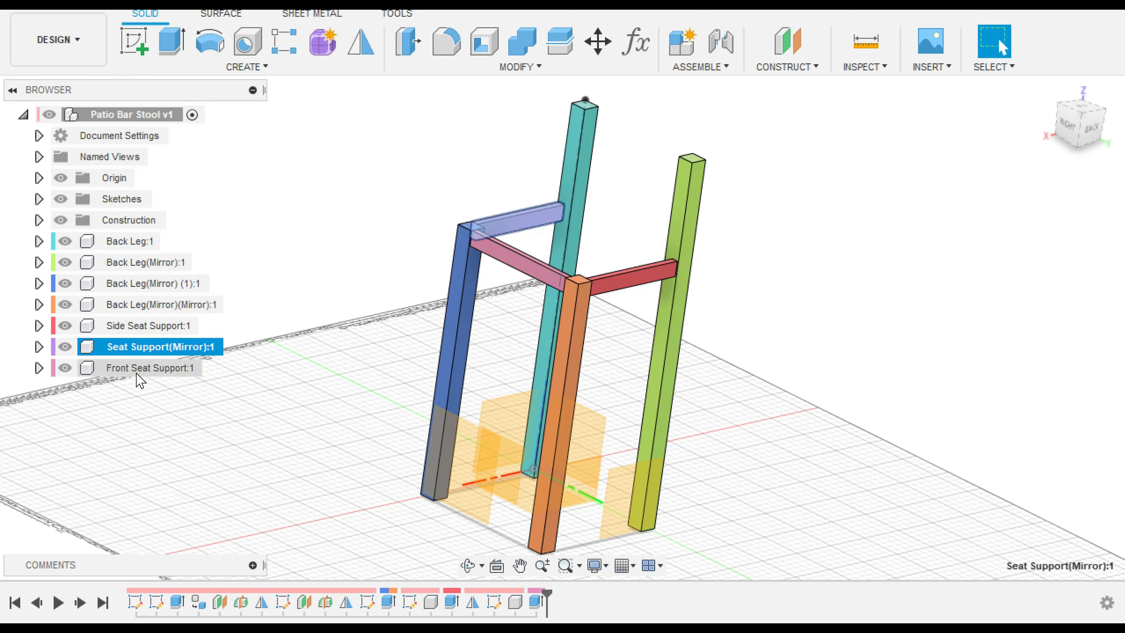
pyautogui.click(139, 371)
pyautogui.click(138, 350)
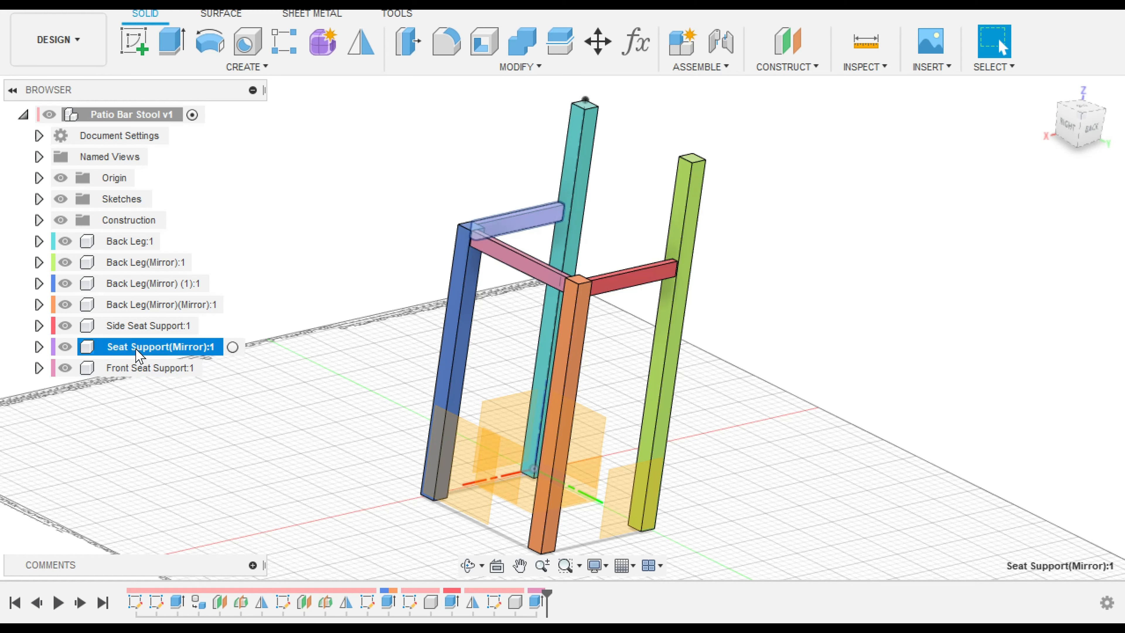
pyautogui.moveTo(138, 353); pyautogui.dragTo(118, 355)
pyautogui.doubleClick(106, 347)
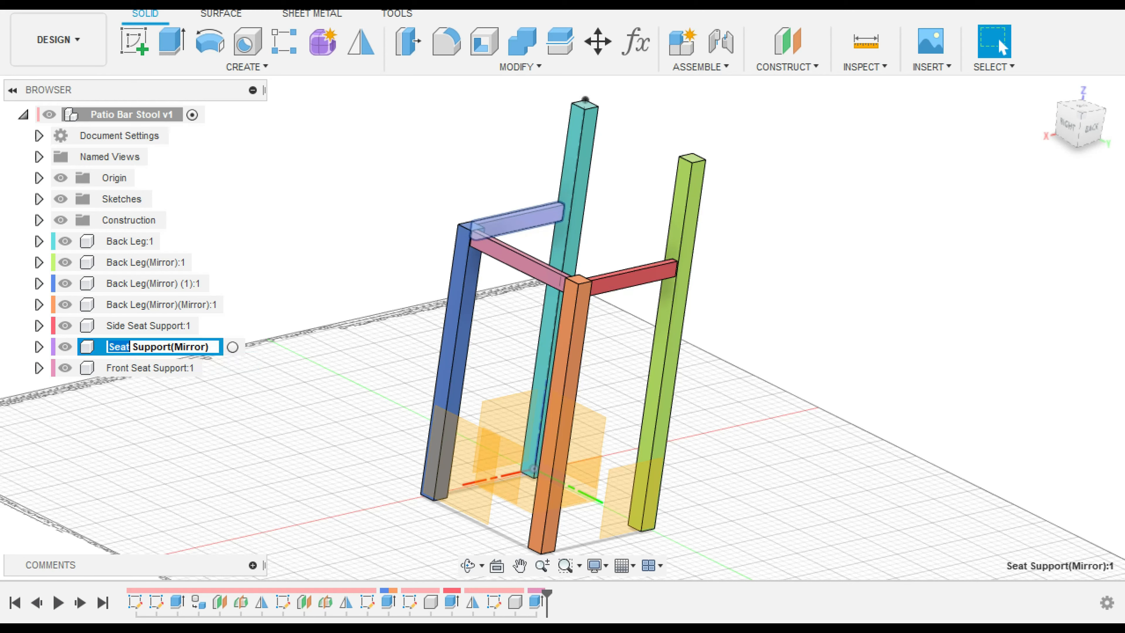
pyautogui.click(108, 346)
pyautogui.write('Sid')
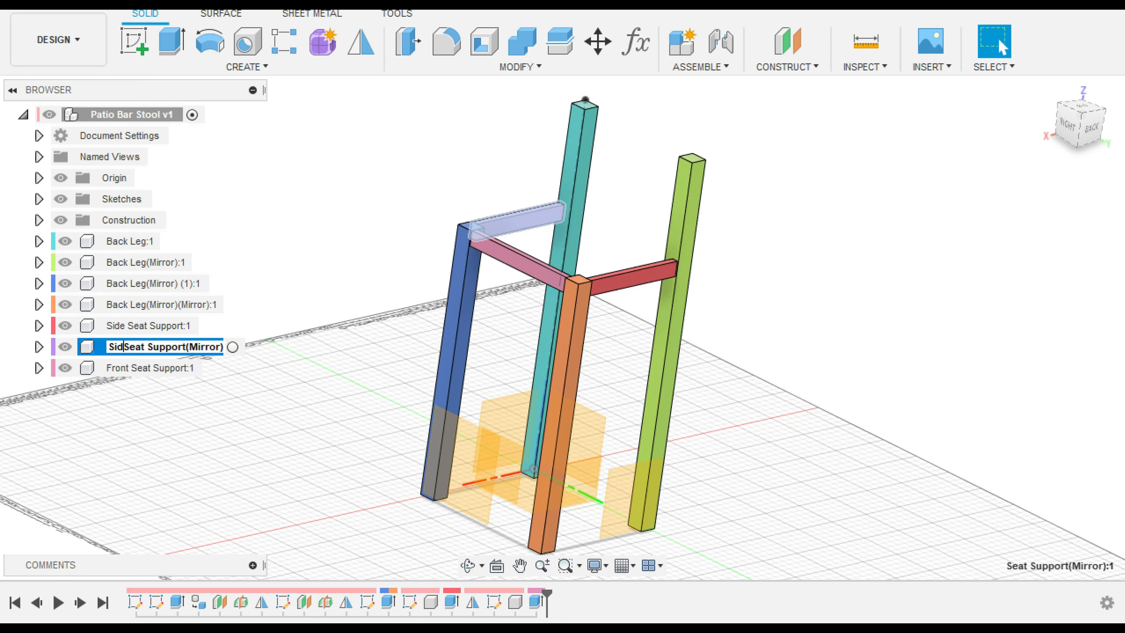
pyautogui.write('e')
pyautogui.press('Return')
pyautogui.click(201, 404)
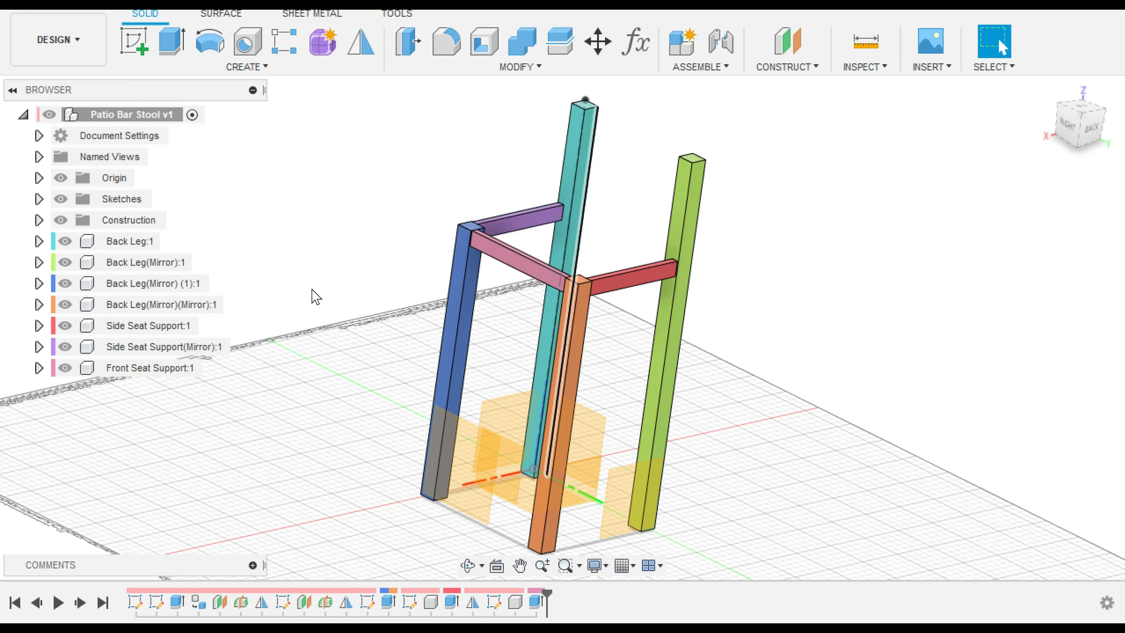
# Step: Mirror the Front Seat Support component across the midplane between the front and back legs to add the back rail
pyautogui.click(133, 368)
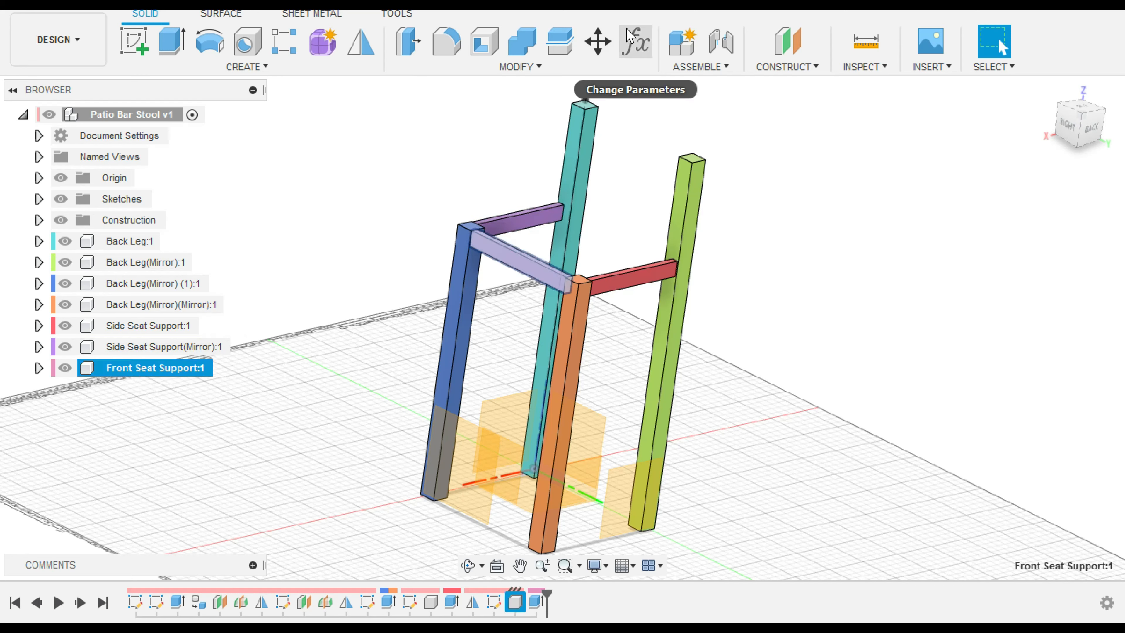
pyautogui.click(361, 41)
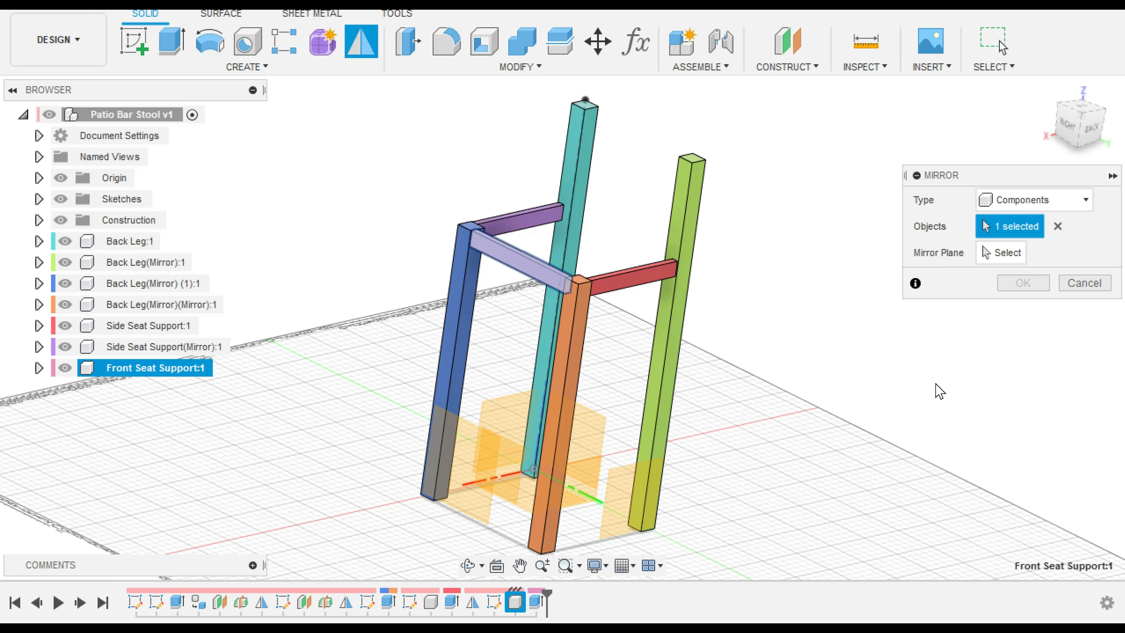
pyautogui.keyDown('shift'); pyautogui.moveTo(866, 467); pyautogui.dragTo(792, 473, button='middle'); pyautogui.keyUp('shift')
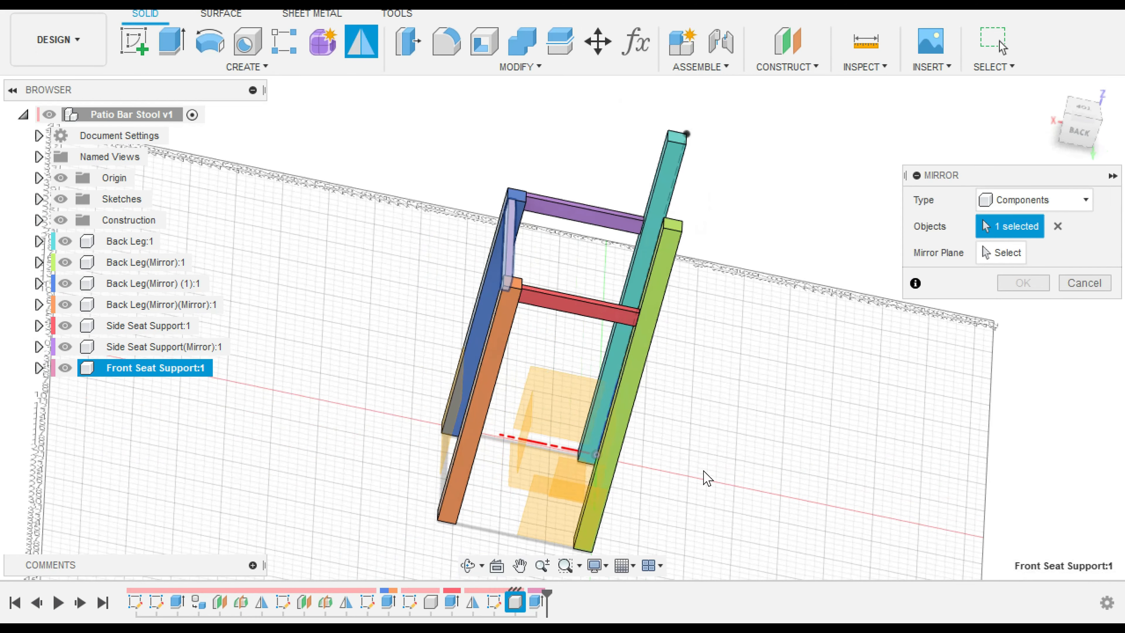
pyautogui.keyDown('shift'); pyautogui.moveTo(707, 478); pyautogui.dragTo(761, 444, button='middle'); pyautogui.keyUp('shift')
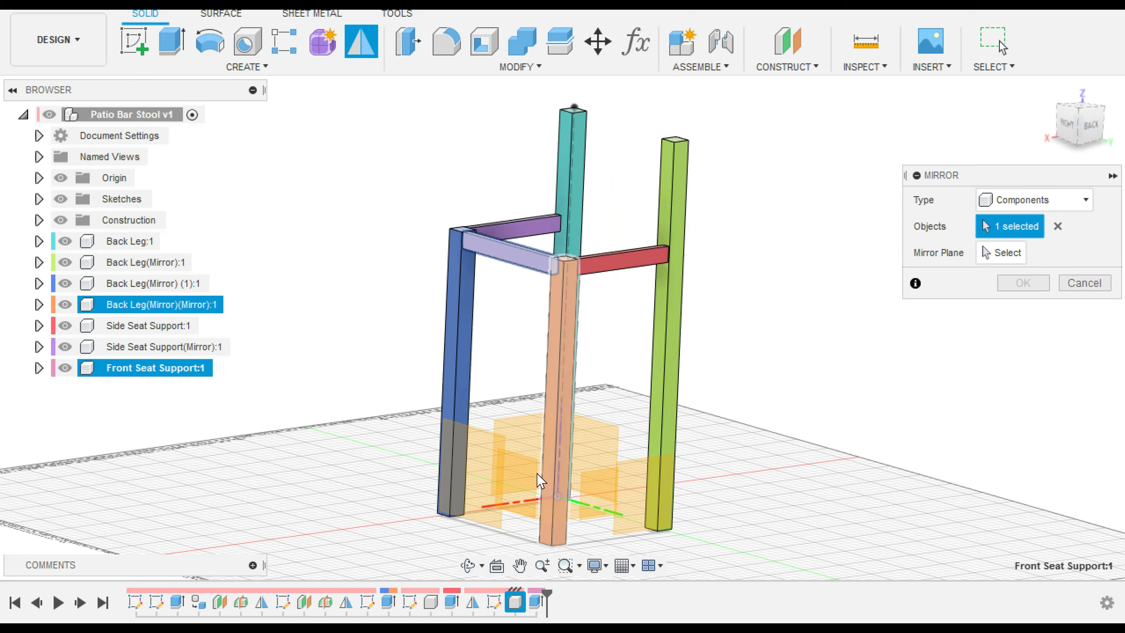
pyautogui.scroll(5, 553, 470)
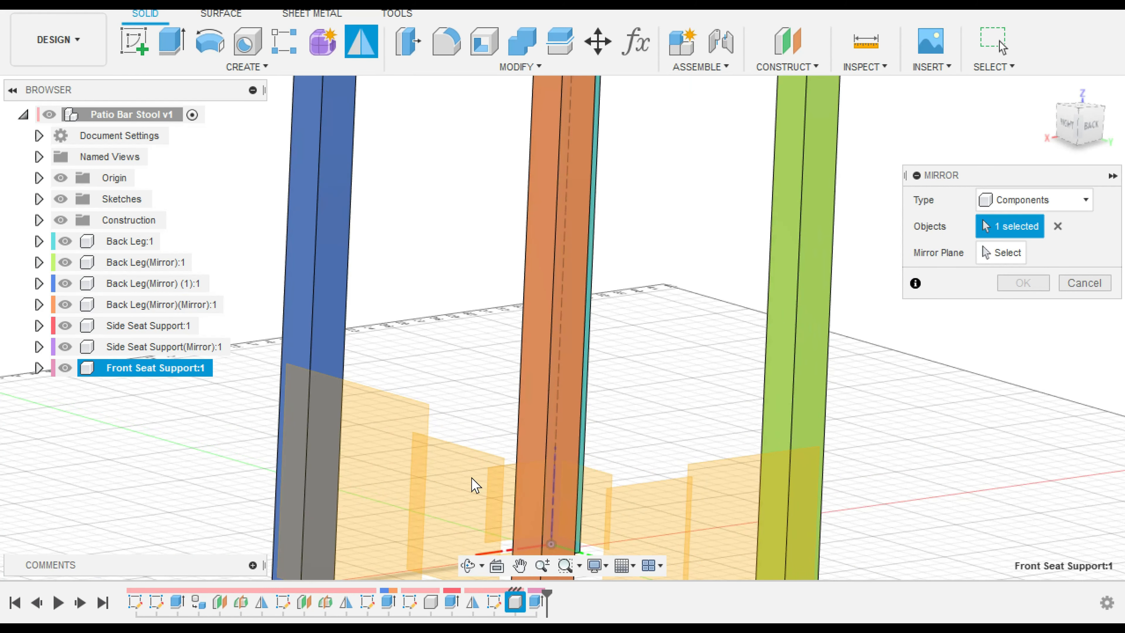
pyautogui.click(987, 253)
pyautogui.click(462, 469)
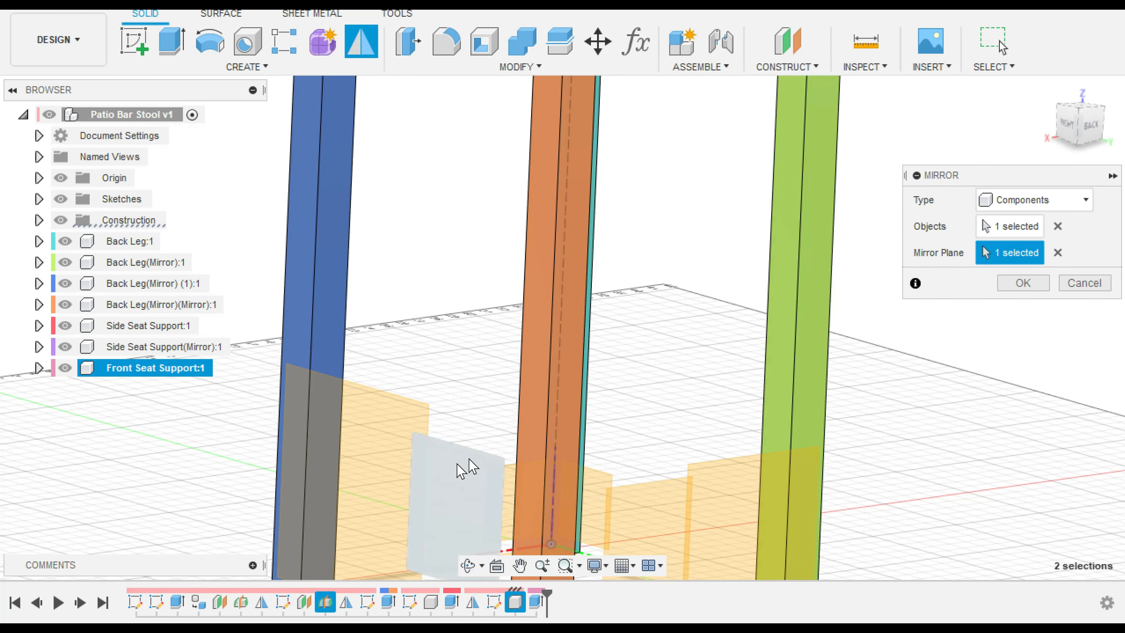
pyautogui.scroll(-5, 859, 297)
pyautogui.scroll(3, 846, 420)
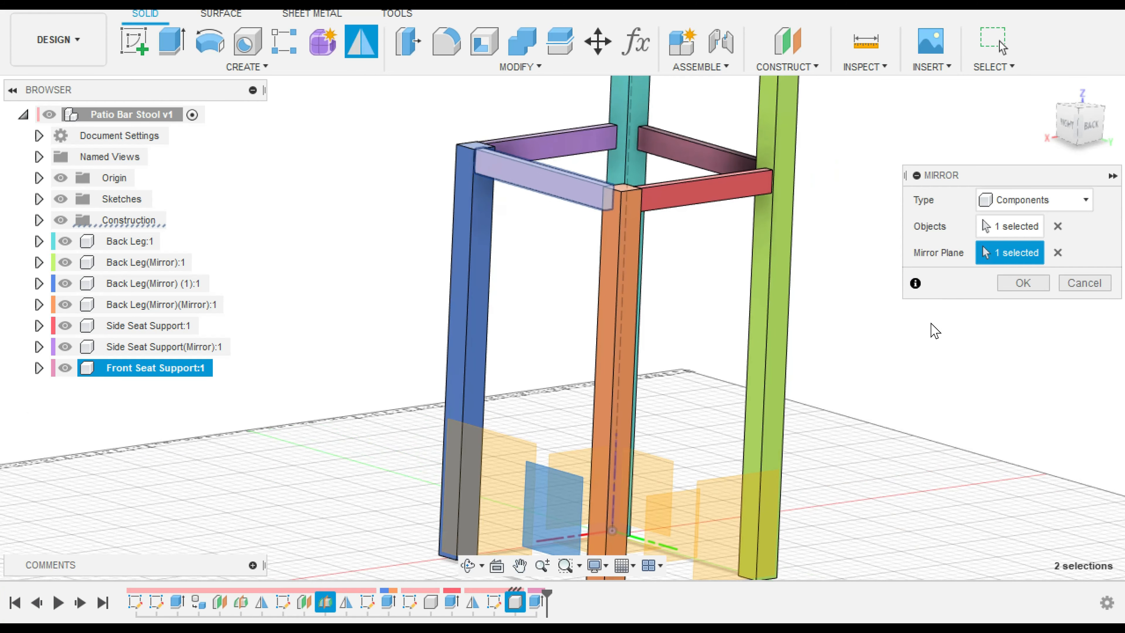
pyautogui.click(1021, 286)
pyautogui.moveTo(907, 304); pyautogui.dragTo(899, 340, button='middle')
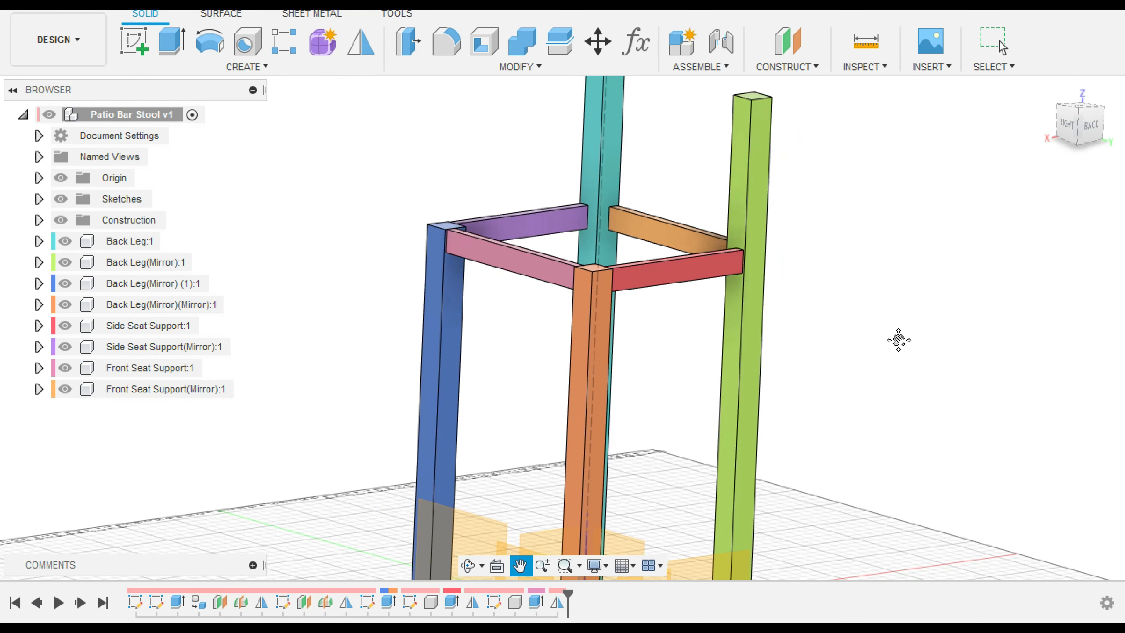
pyautogui.press('Escape')
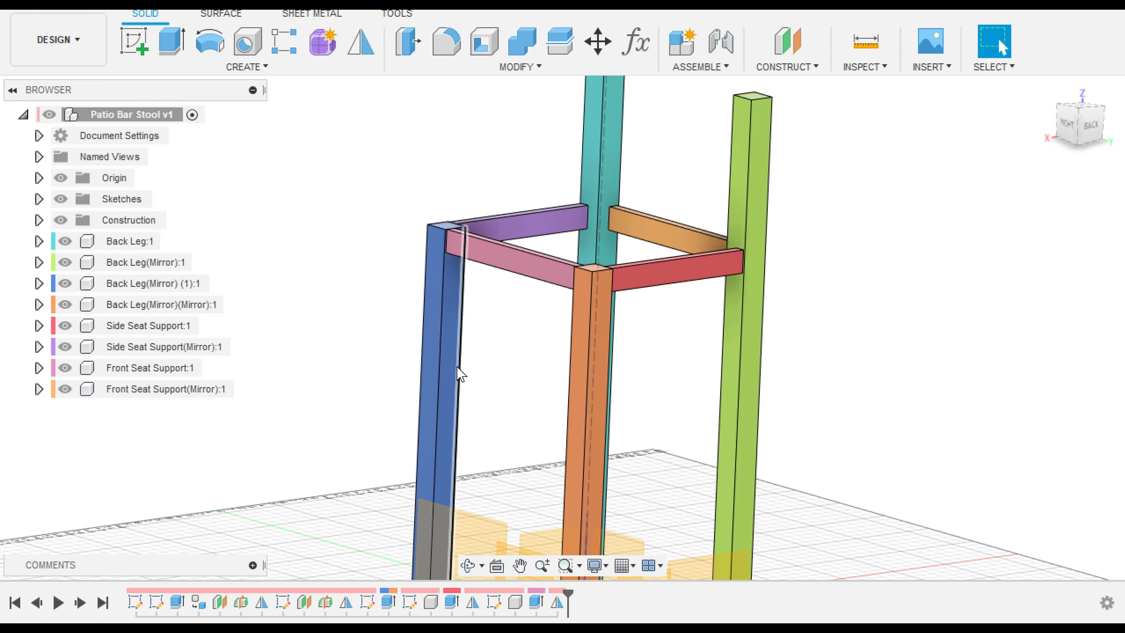
# Step: Create an offset construction plane 9 in above the XY plane
pyautogui.click(1068, 128)
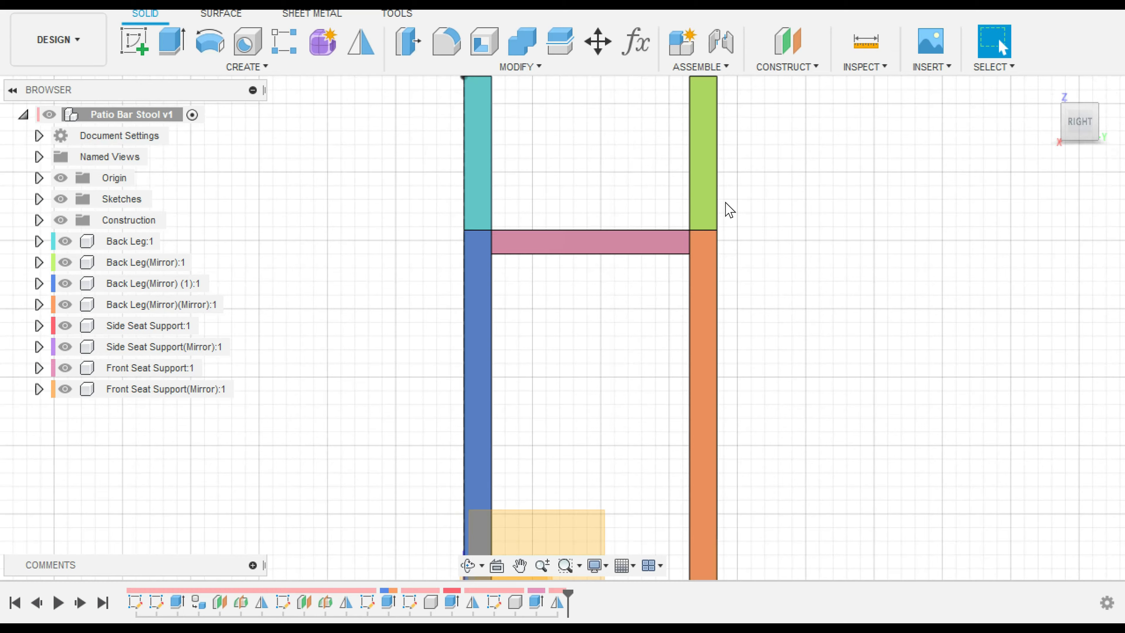
pyautogui.press('capslock')
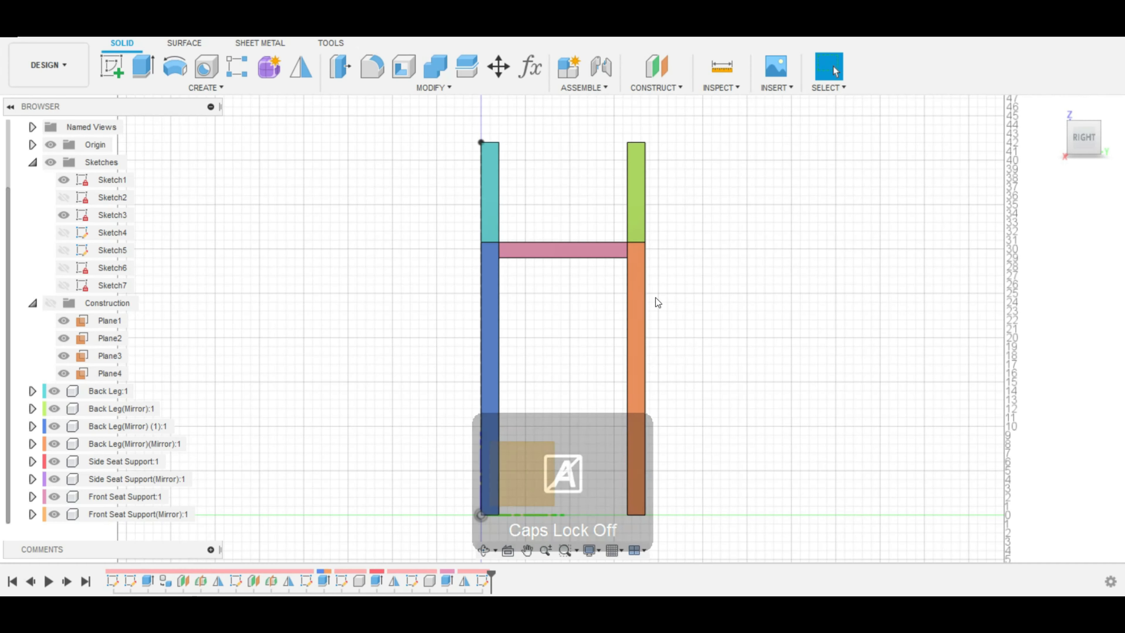
pyautogui.keyDown('shift'); pyautogui.moveTo(655, 298); pyautogui.dragTo(688, 309, button='middle'); pyautogui.keyUp('shift')
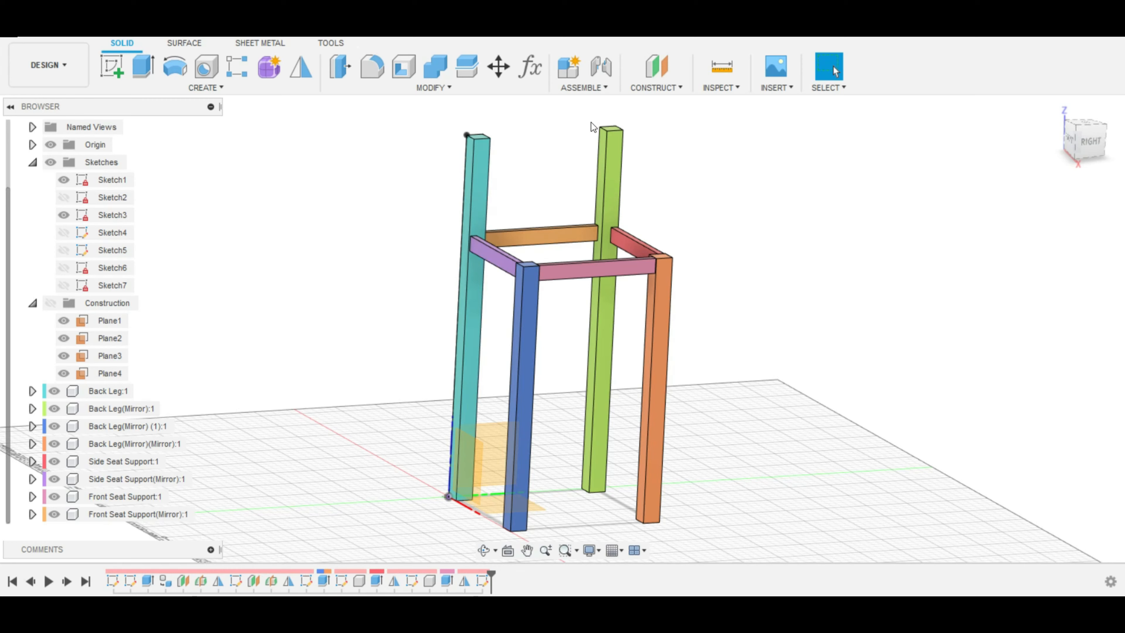
pyautogui.click(655, 87)
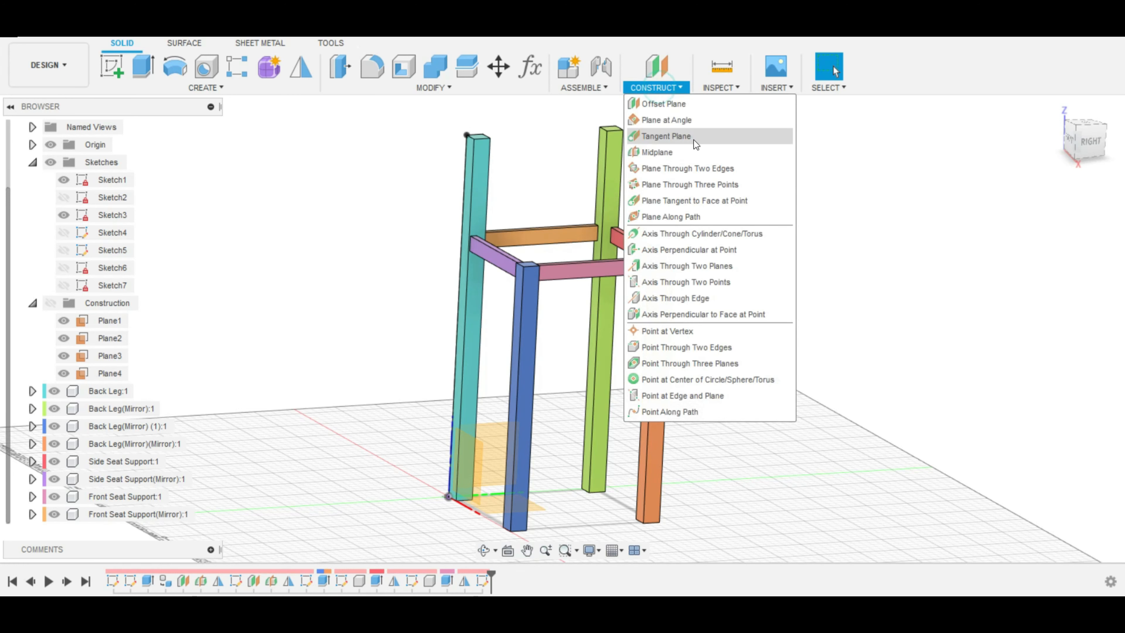
pyautogui.click(688, 105)
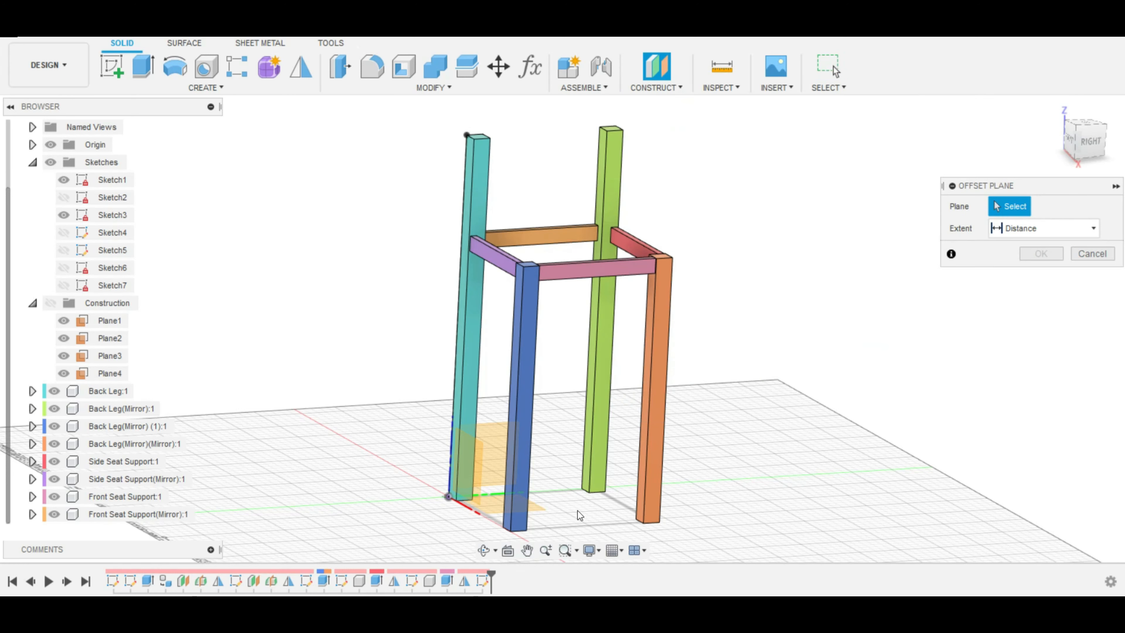
pyautogui.click(495, 509)
pyautogui.moveTo(453, 481); pyautogui.dragTo(479, 402)
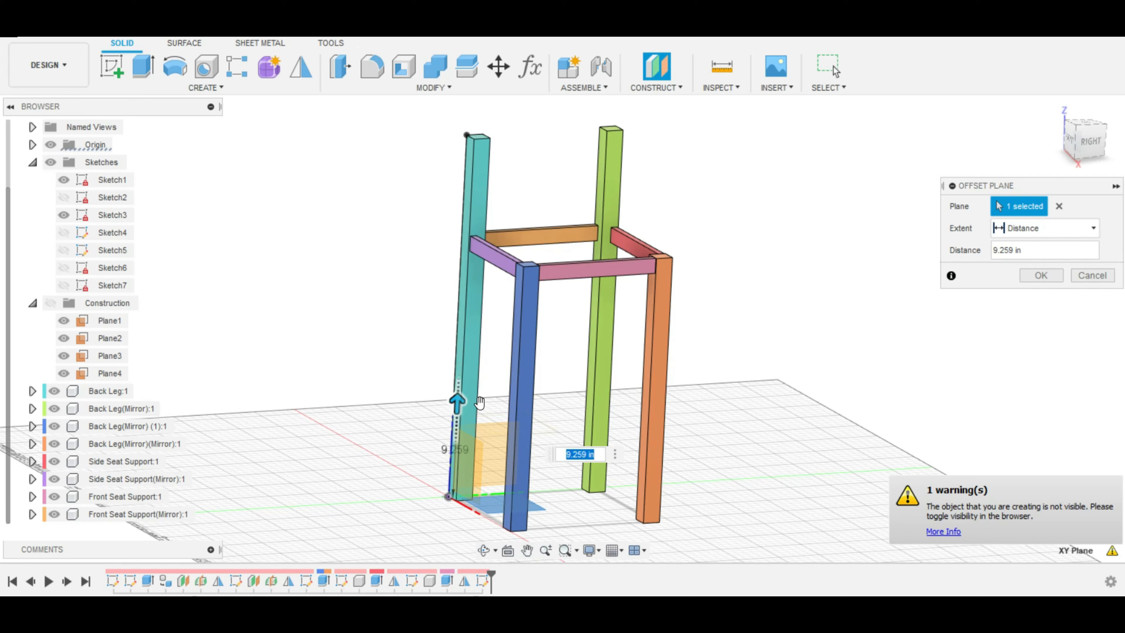
pyautogui.write('9')
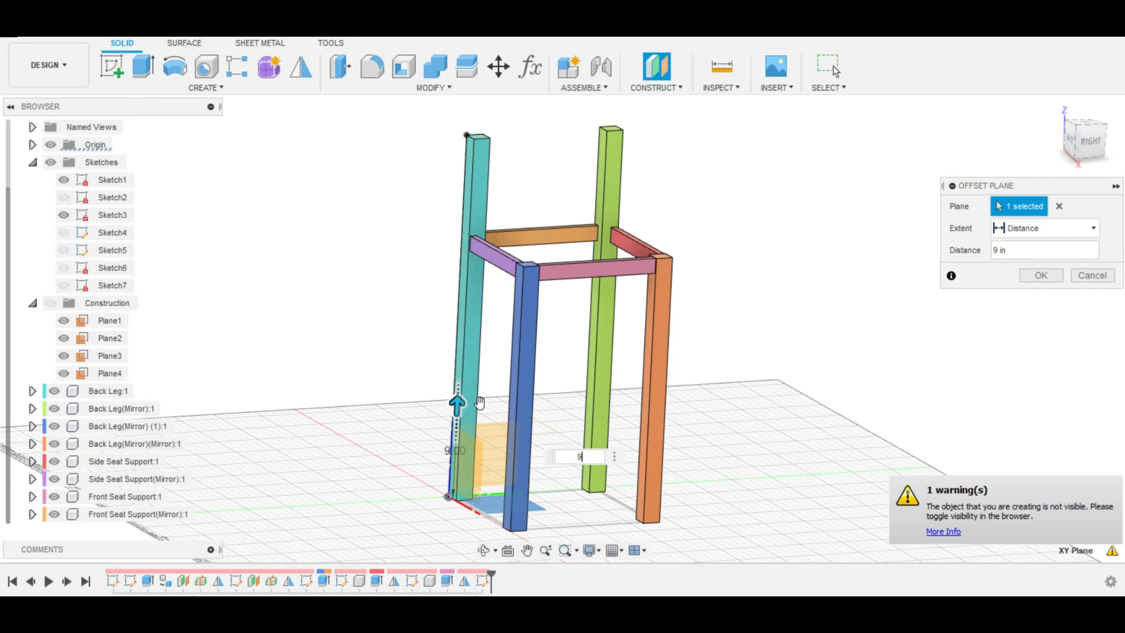
pyautogui.press('Return')
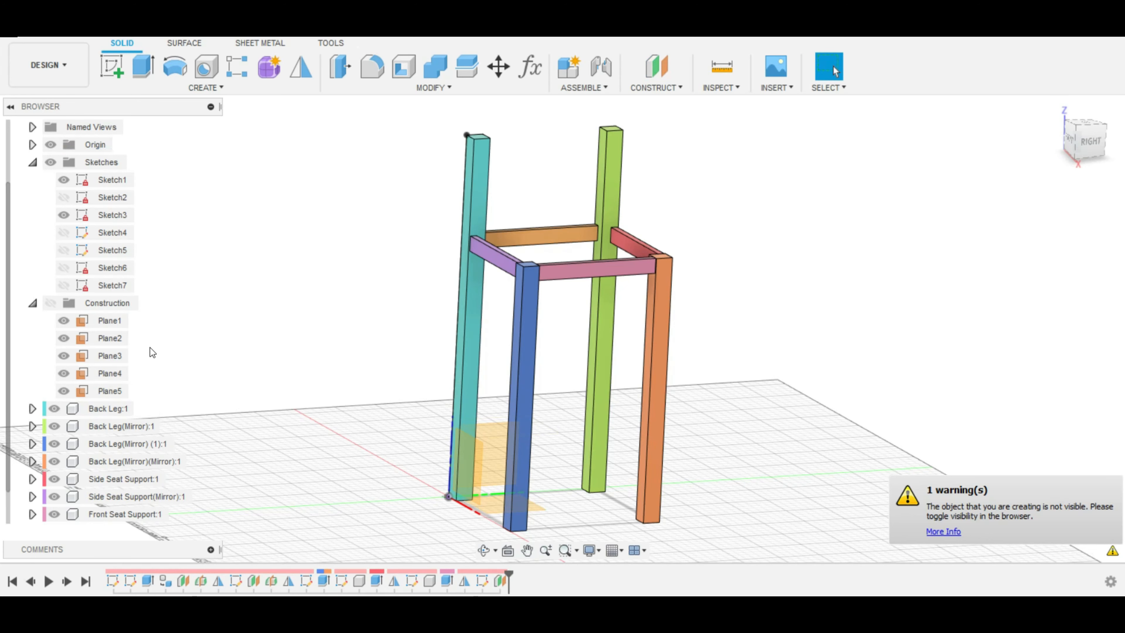
# Step: Show the Construction folder and hide Plane1, Plane2, Plane3 and Plane4, keeping Plane5 shown
pyautogui.click(51, 303)
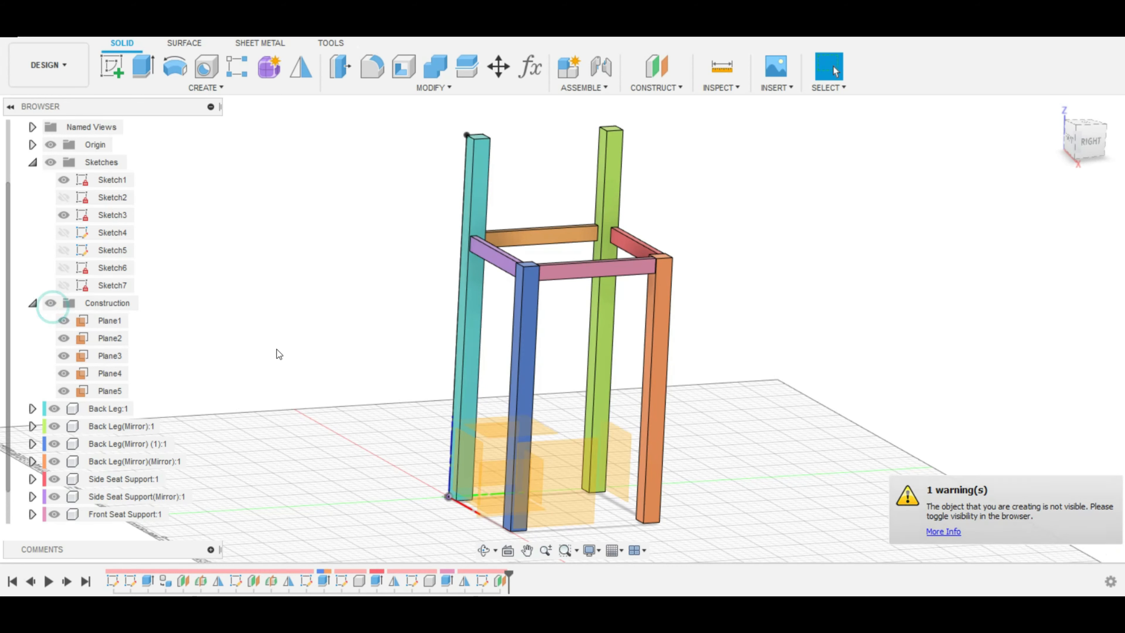
pyautogui.click(67, 373)
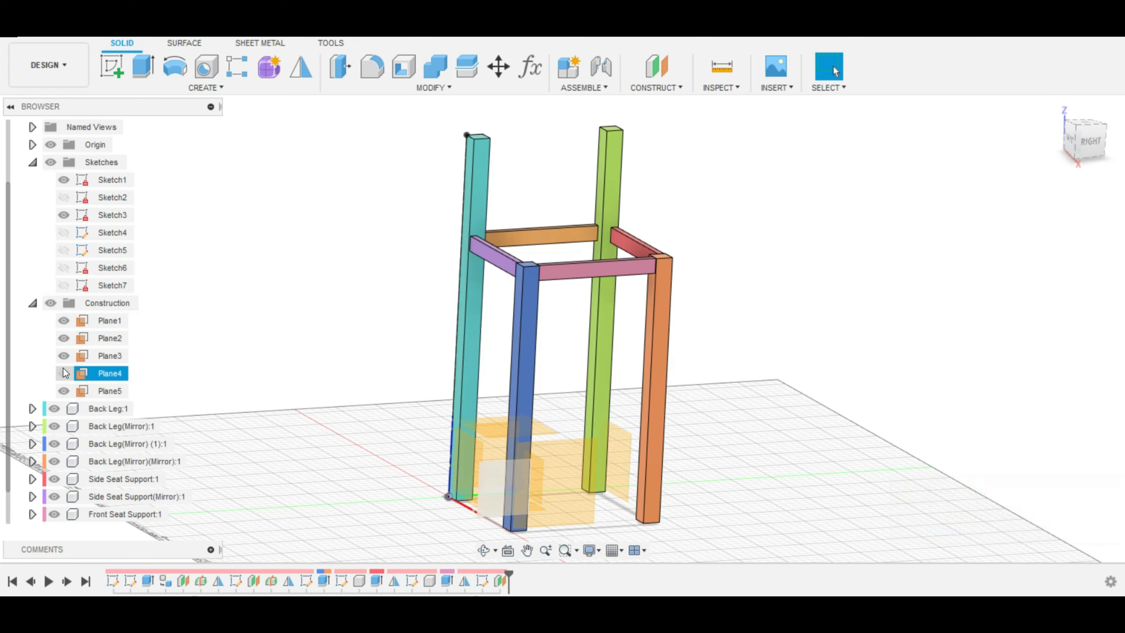
pyautogui.click(64, 374)
pyautogui.click(64, 355)
pyautogui.click(64, 338)
pyautogui.click(64, 321)
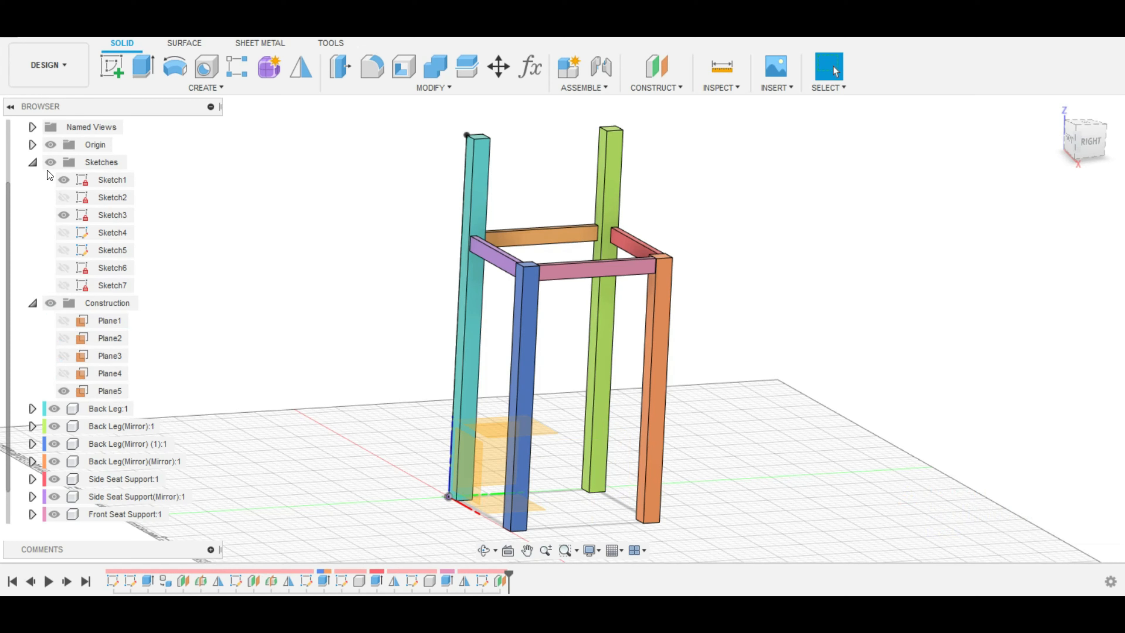
# Step: Collapse the Sketches folder and hide the origin
pyautogui.click(32, 162)
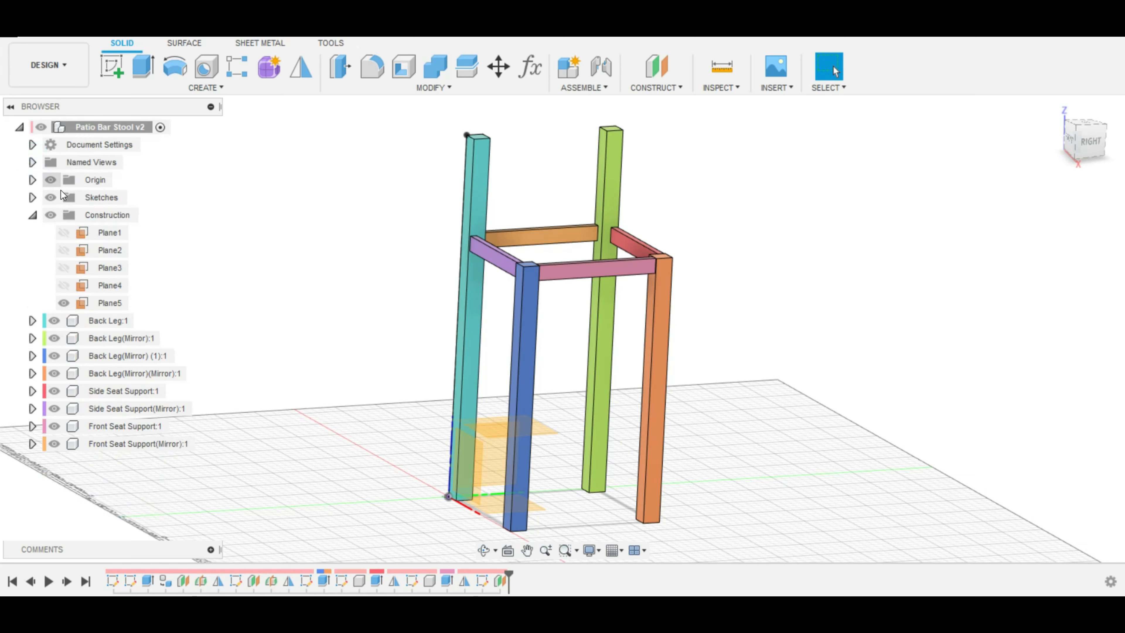
pyautogui.click(51, 182)
pyautogui.click(51, 181)
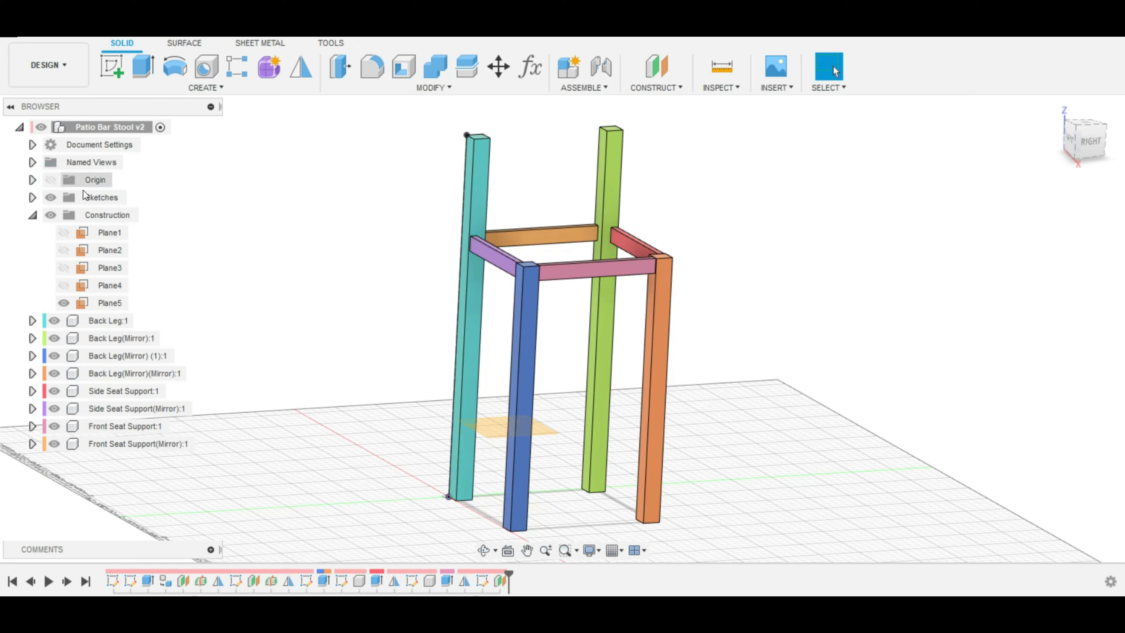
pyautogui.click(132, 445)
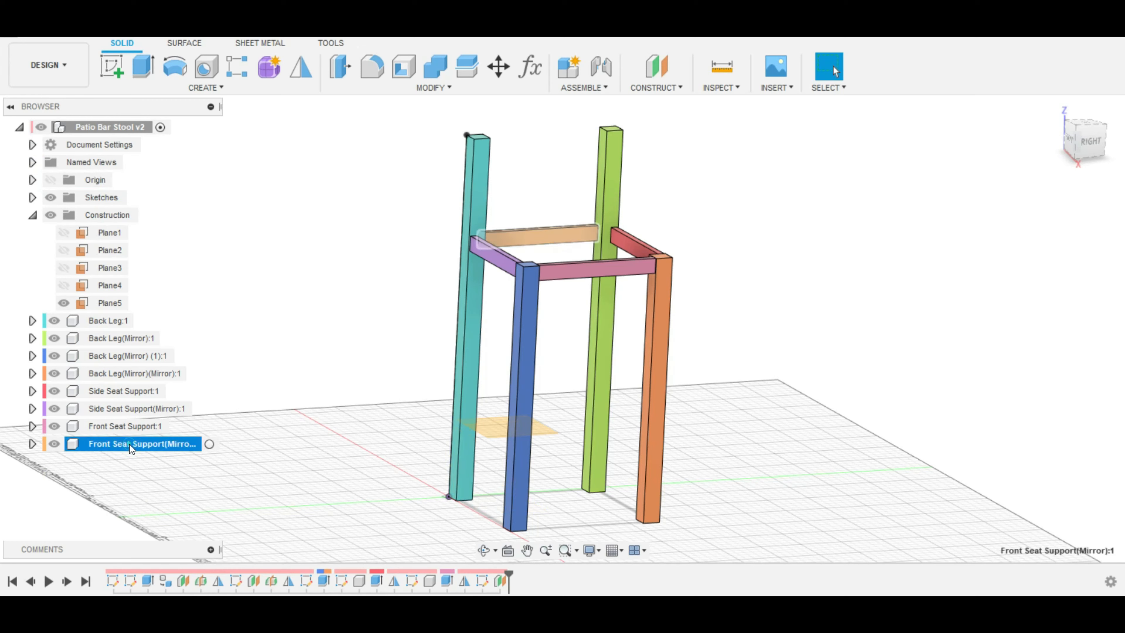
pyautogui.keyDown('shift'); pyautogui.click(128, 391); pyautogui.keyUp('shift')
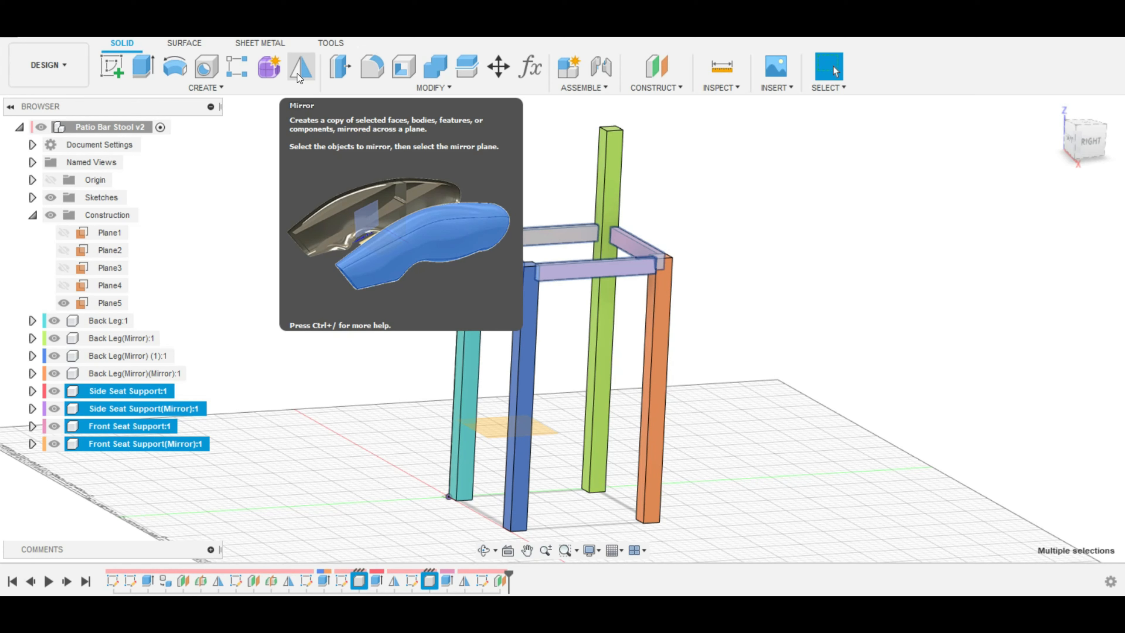
pyautogui.press('Escape')
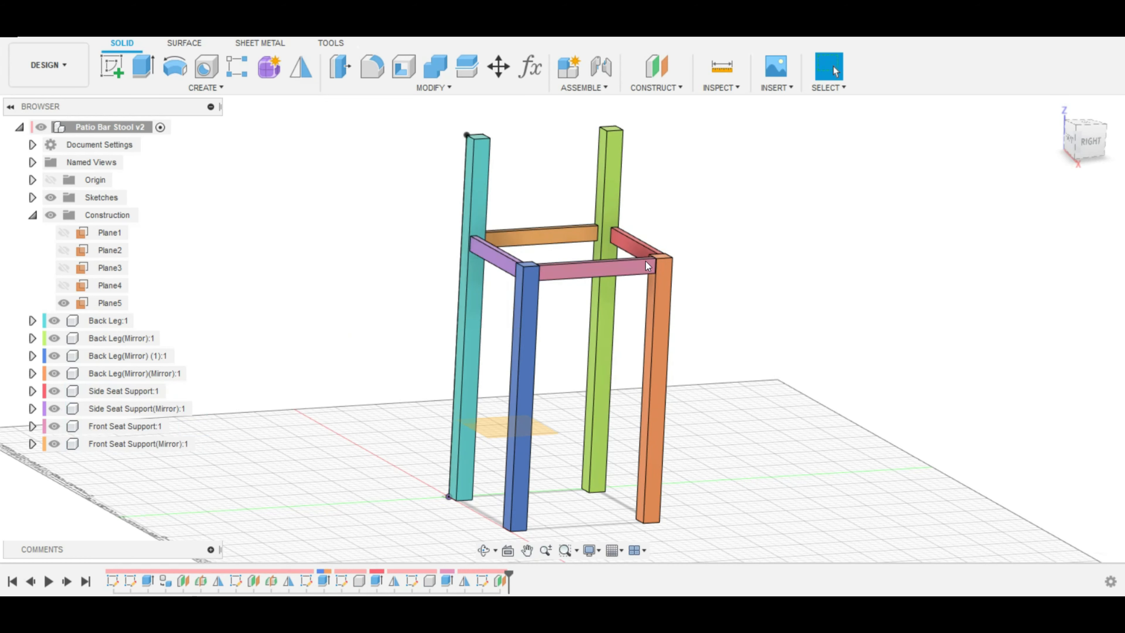
# Step: Create a midplane between Plane5 and the top face of Side Seat Support(Mirror)
pyautogui.click(647, 88)
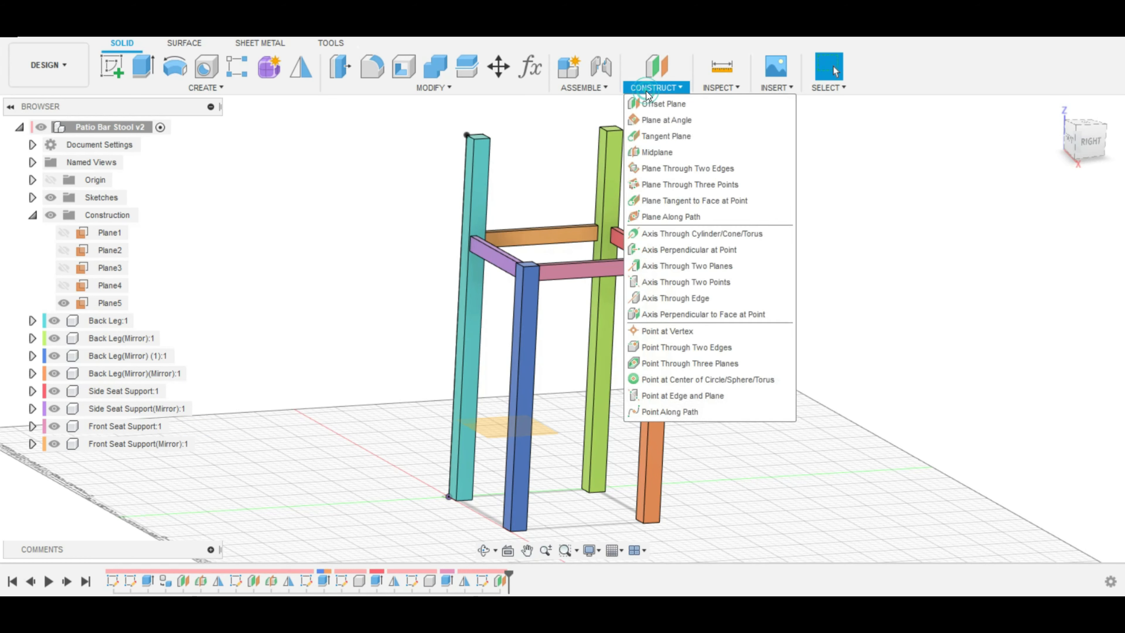
pyautogui.click(658, 147)
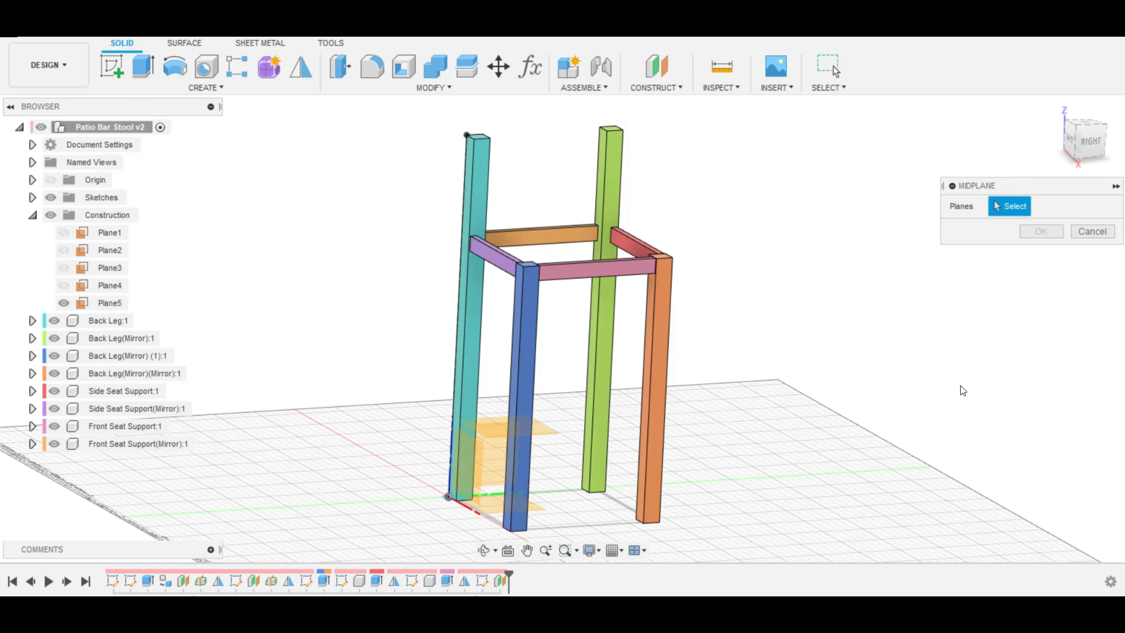
pyautogui.keyDown('shift'); pyautogui.moveTo(908, 448); pyautogui.dragTo(593, 483, button='middle'); pyautogui.keyUp('shift')
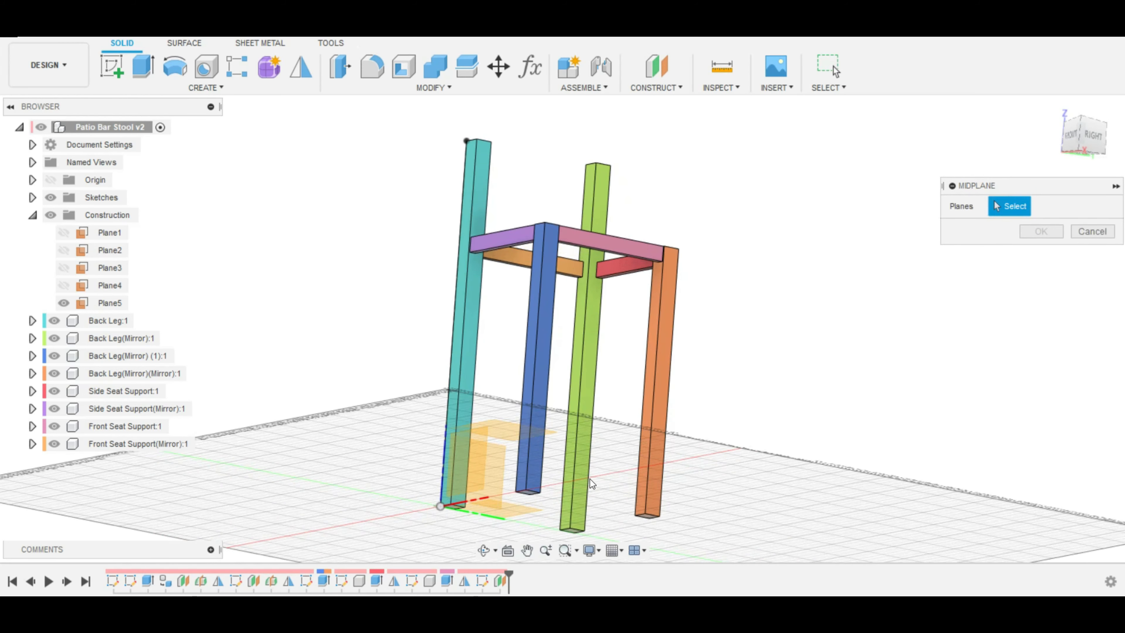
pyautogui.click(512, 437)
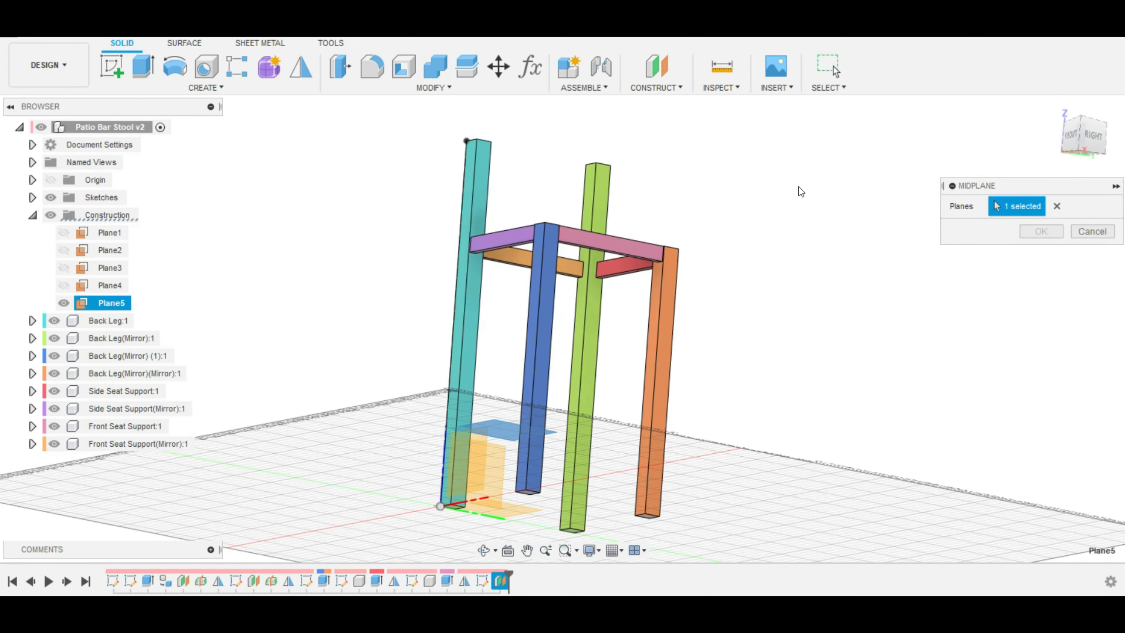
pyautogui.keyDown('shift'); pyautogui.moveTo(798, 189); pyautogui.dragTo(789, 259, button='middle'); pyautogui.keyUp('shift')
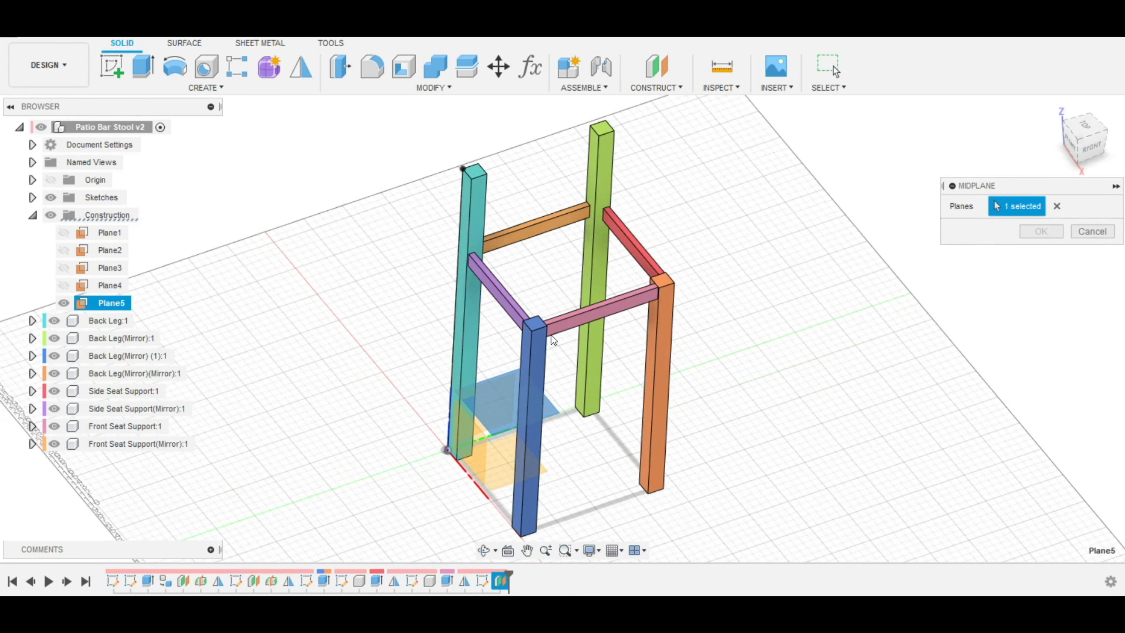
pyautogui.click(526, 318)
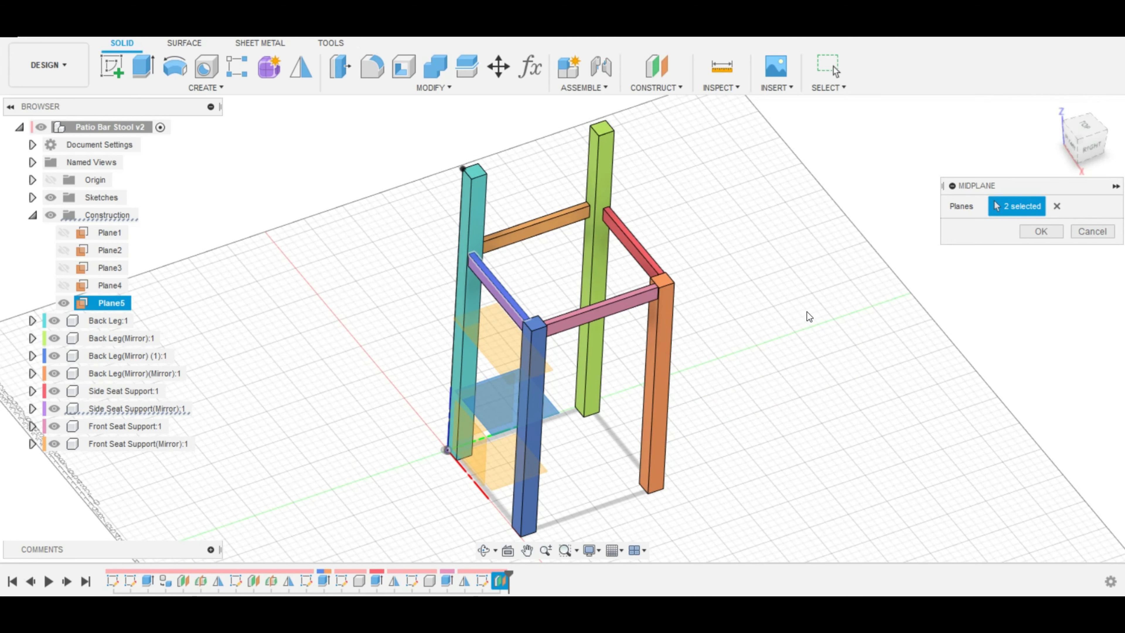
pyautogui.keyDown('shift'); pyautogui.moveTo(799, 315); pyautogui.dragTo(801, 271, button='middle'); pyautogui.keyUp('shift')
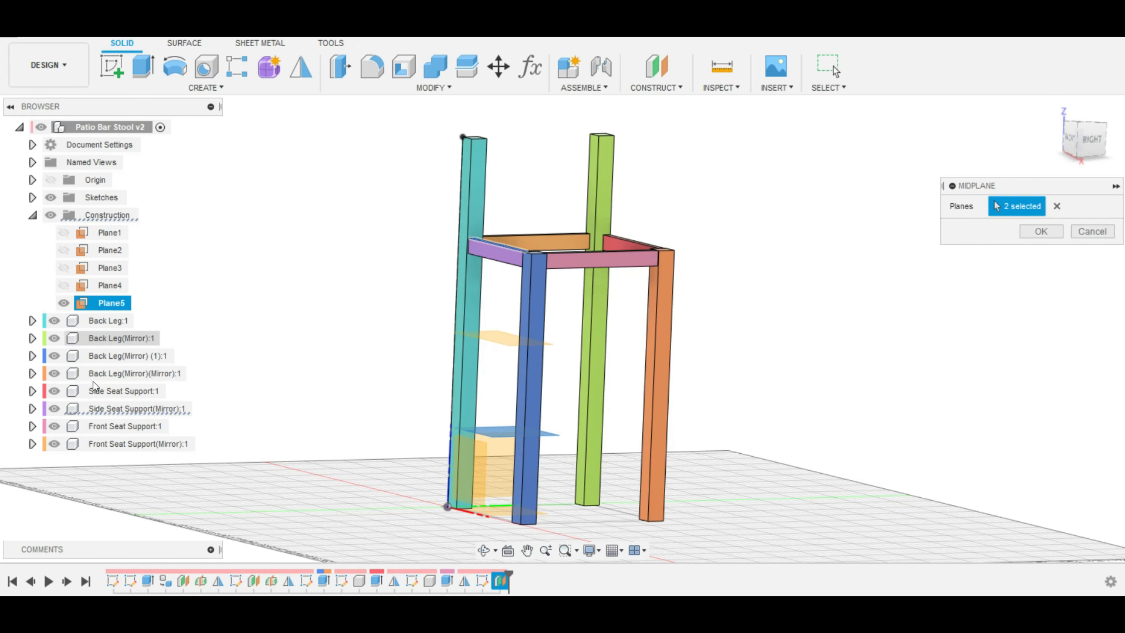
pyautogui.click(127, 442)
pyautogui.click(1032, 233)
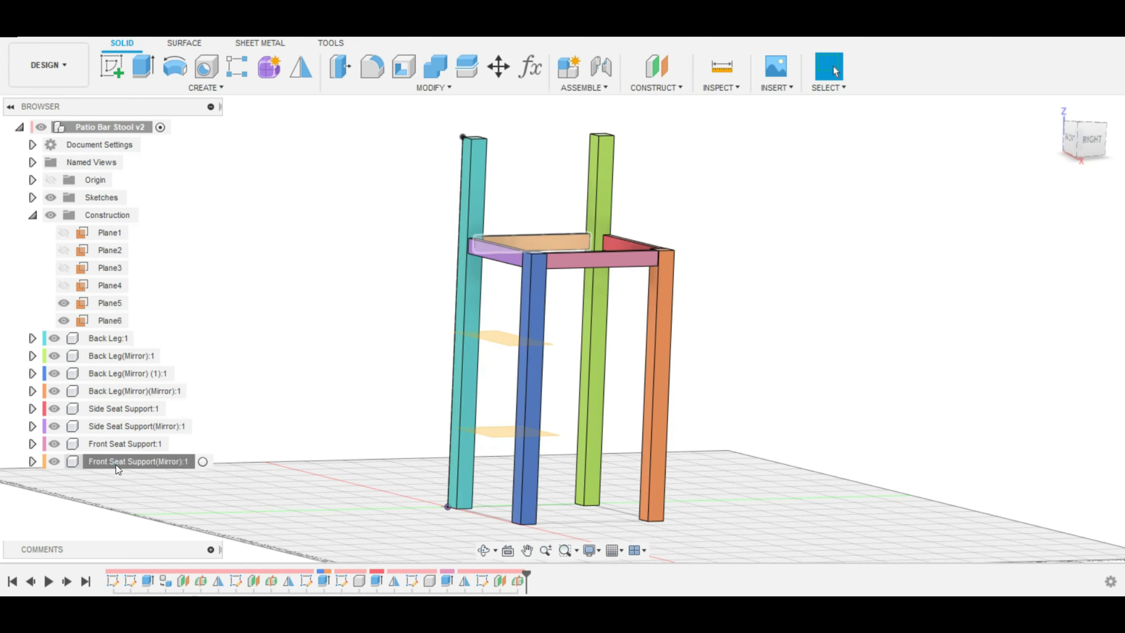
# Step: Mirror the four side and front seat supports as components across Plane6 to form the lower set of rails
pyautogui.click(191, 462)
pyautogui.keyDown('shift'); pyautogui.click(142, 411); pyautogui.keyUp('shift')
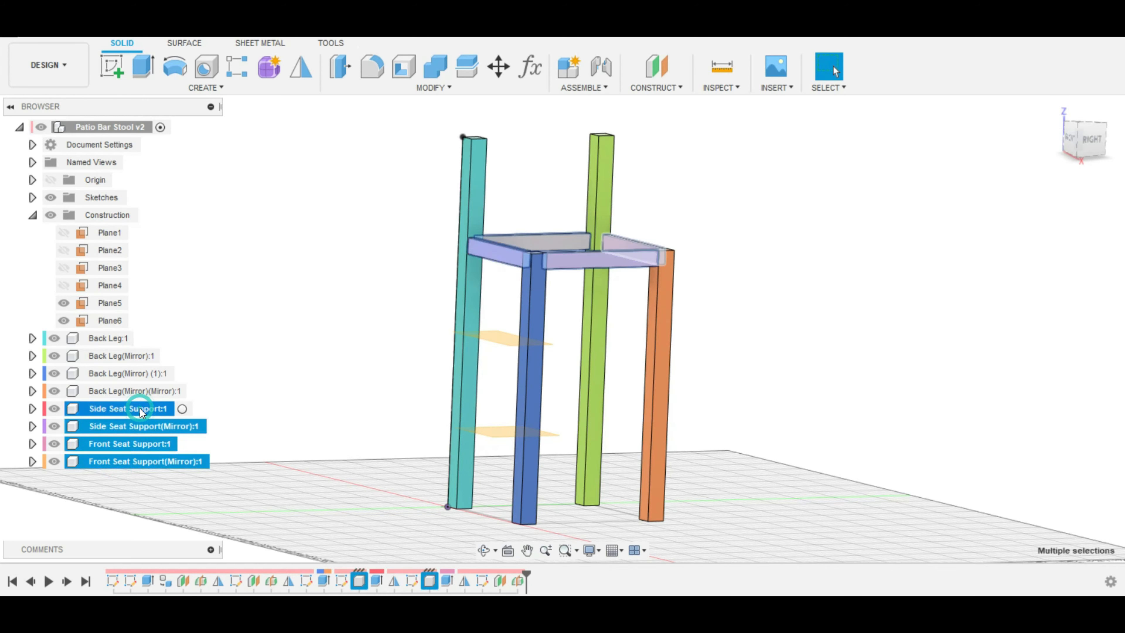
pyautogui.click(305, 79)
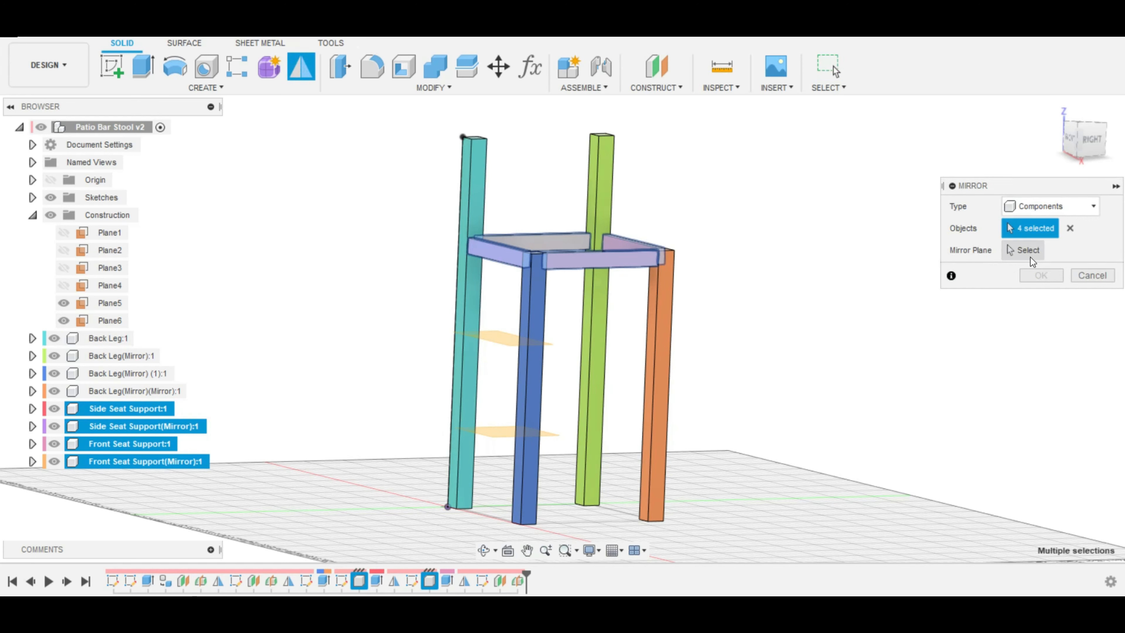
pyautogui.click(1023, 250)
pyautogui.click(511, 340)
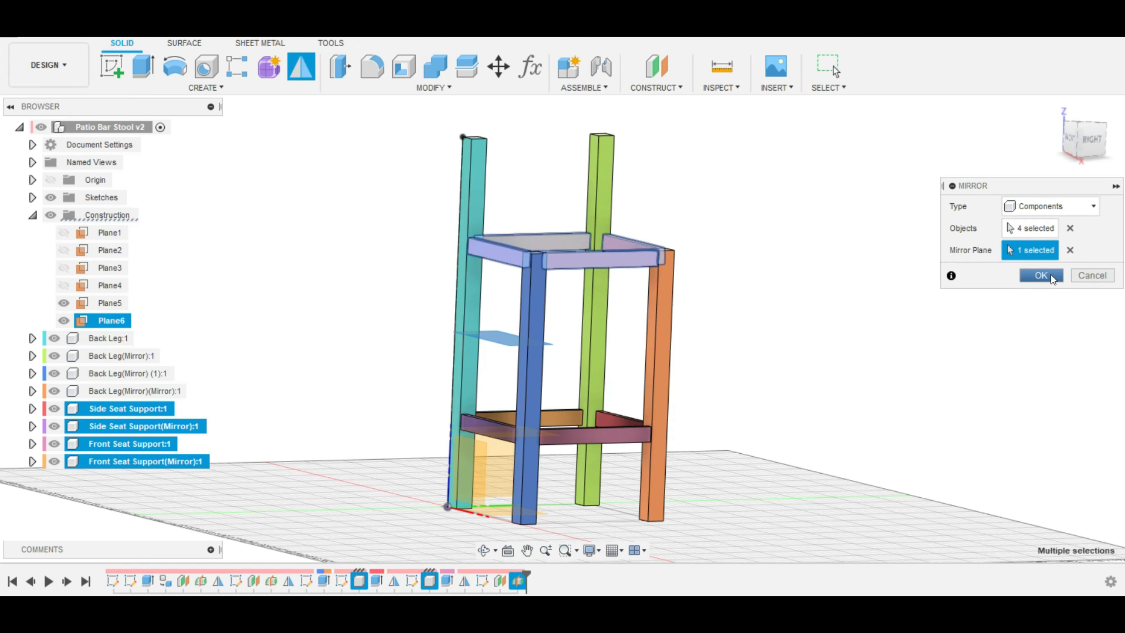
pyautogui.click(1041, 275)
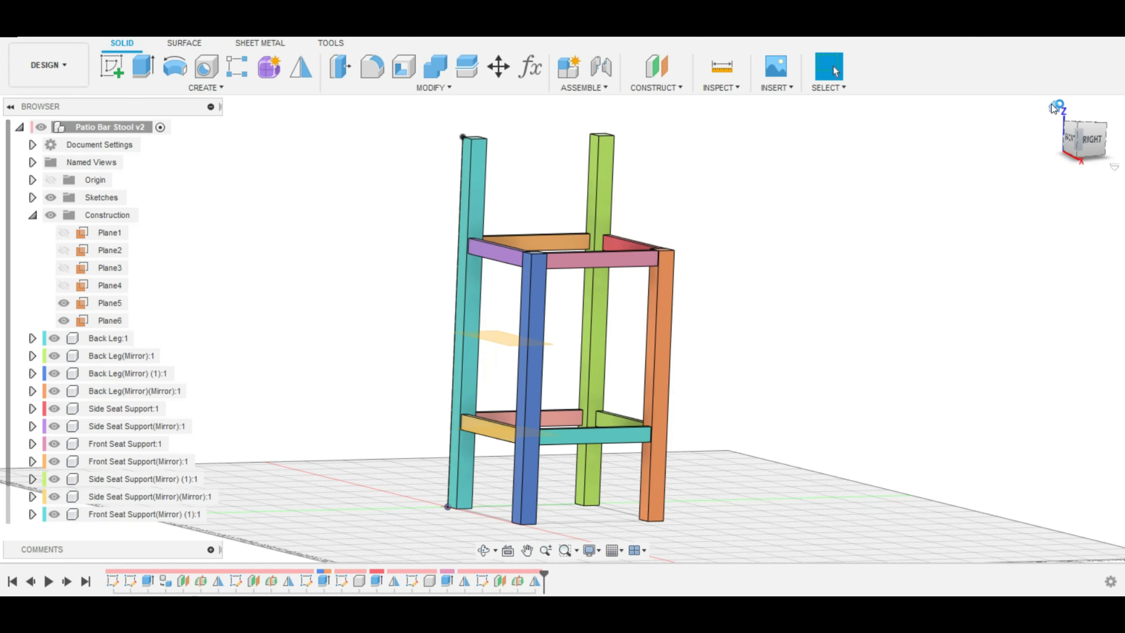
# Step: Return to the home view and toggle component color cycling off and back on
pyautogui.click(1054, 107)
pyautogui.click(708, 90)
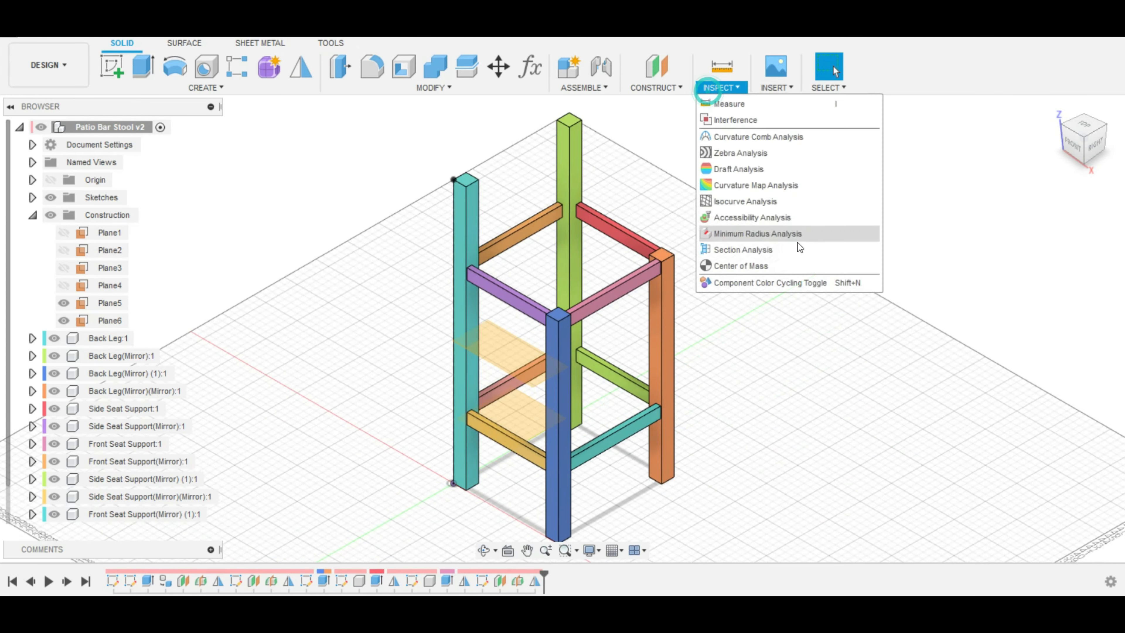
pyautogui.click(744, 286)
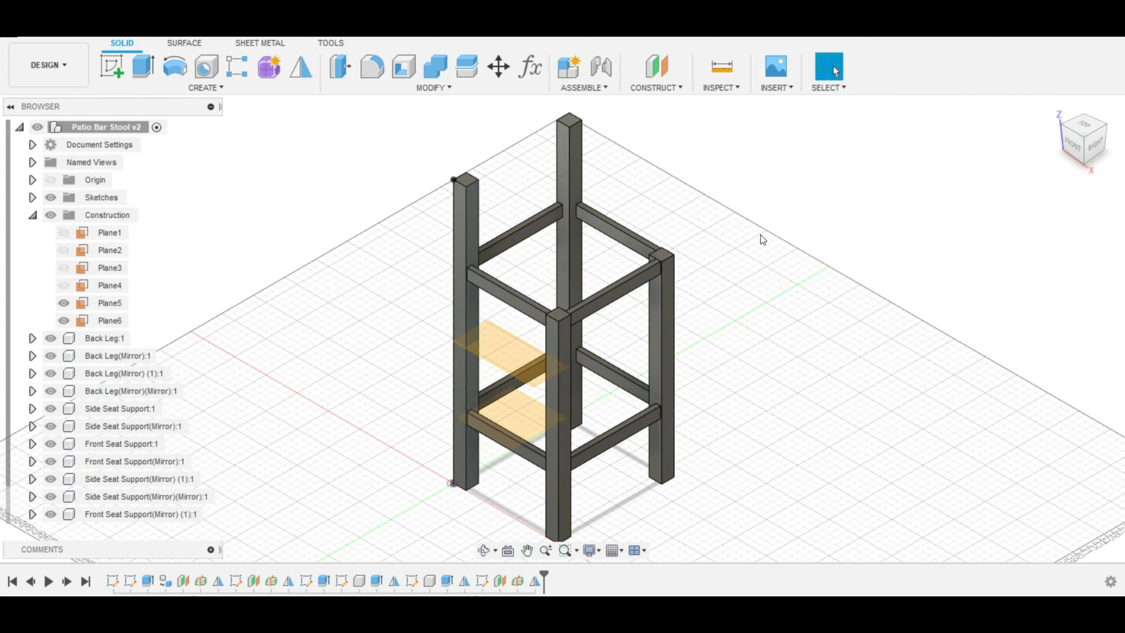
pyautogui.click(731, 90)
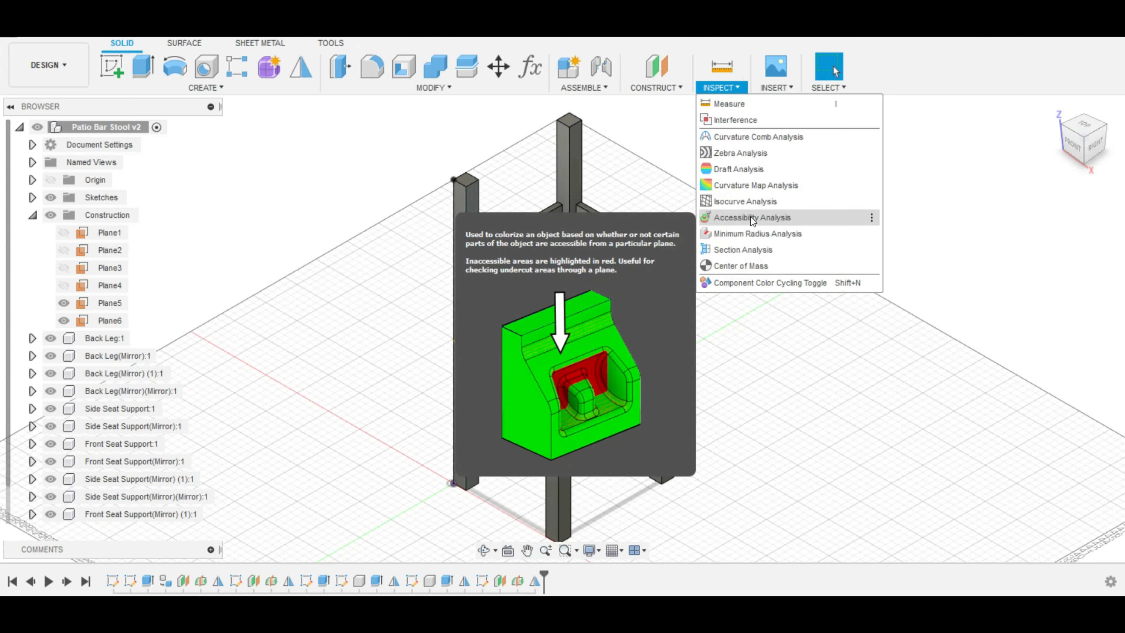
pyautogui.click(747, 267)
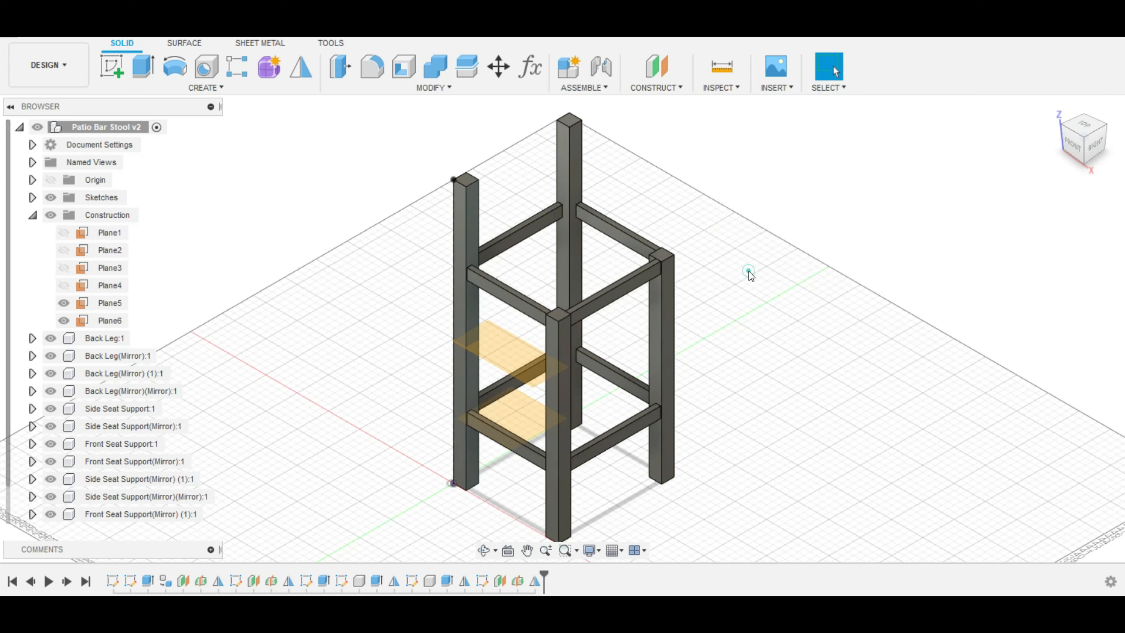
pyautogui.click(722, 87)
pyautogui.click(757, 287)
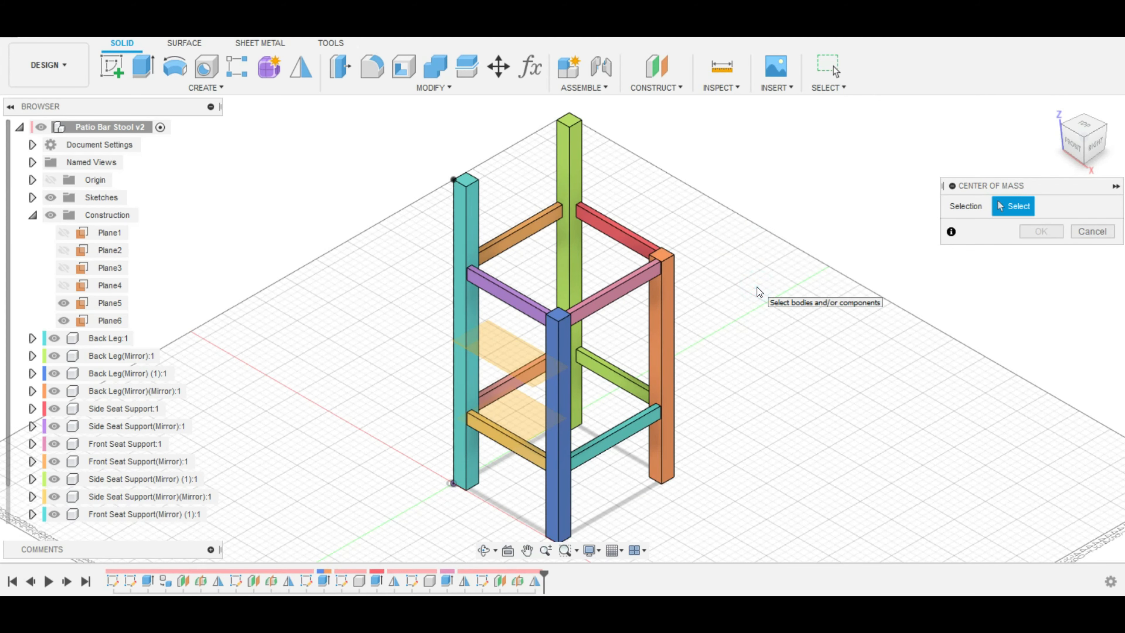
# Step: Hide Plane5 and Plane6, view the stool from the front, and cancel the Center of Mass command
pyautogui.click(64, 320)
pyautogui.click(64, 303)
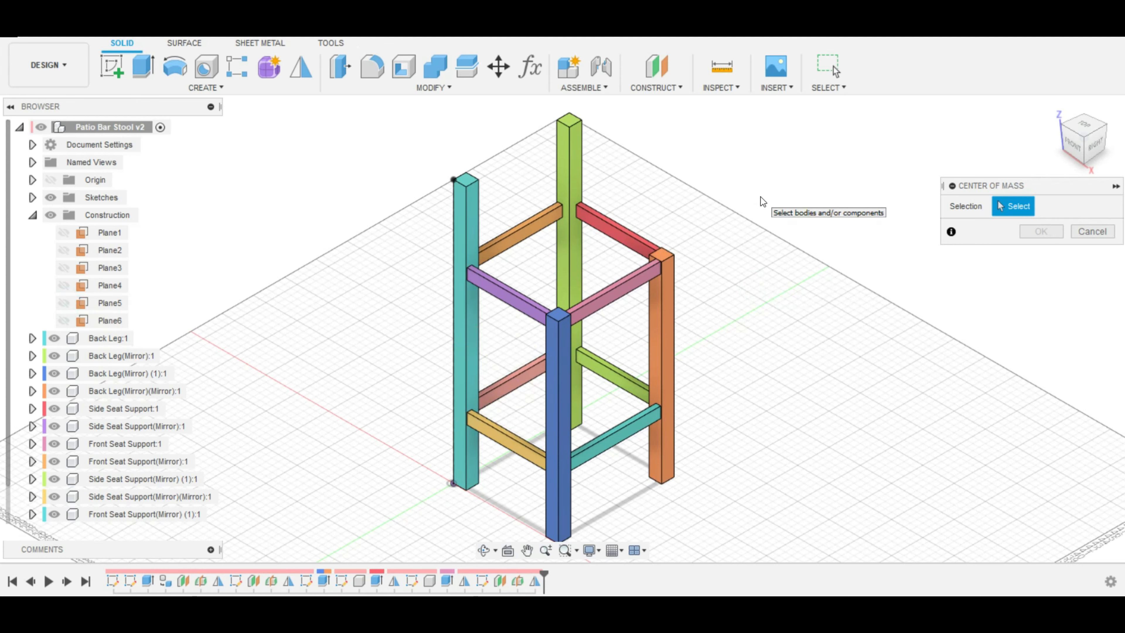
pyautogui.click(1070, 149)
pyautogui.scroll(3, 539, 192)
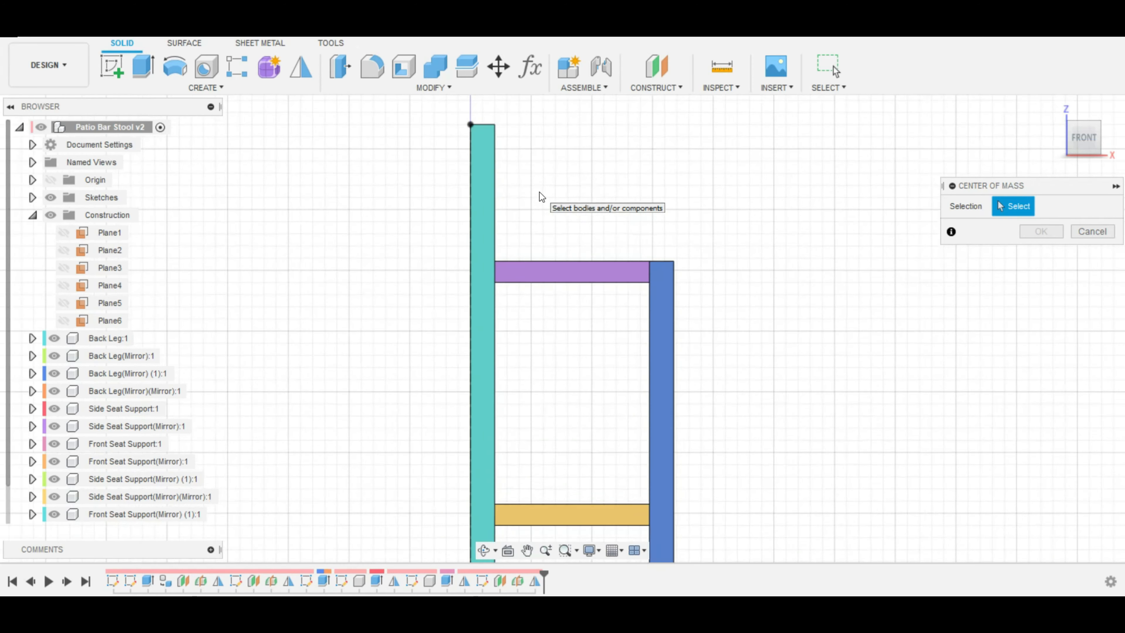
pyautogui.click(1076, 234)
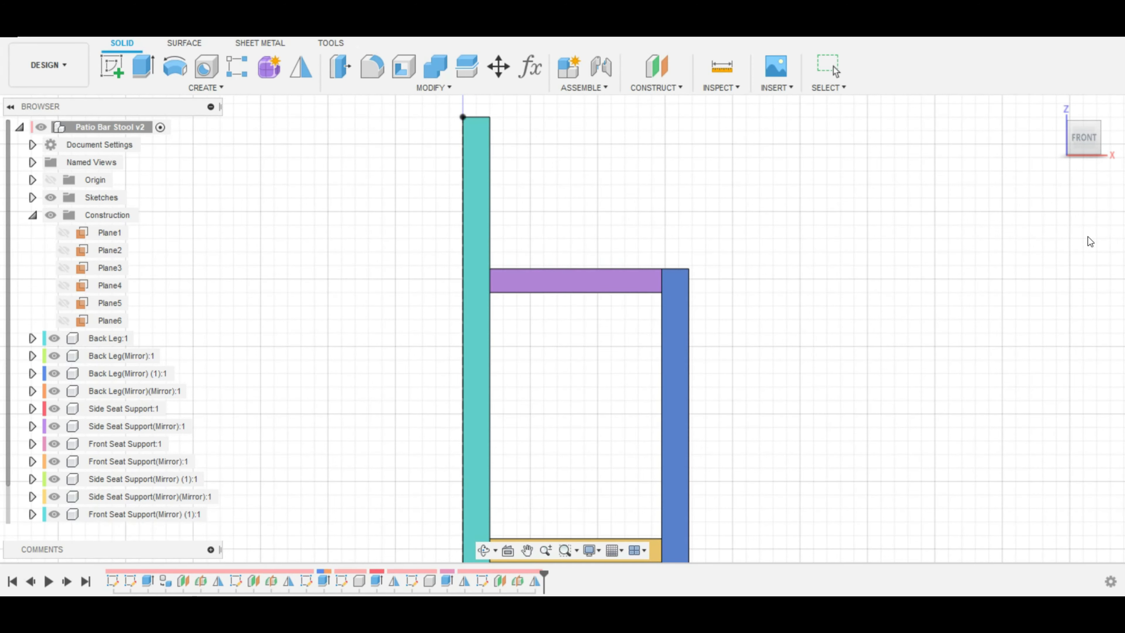
# Step: Start a sketch on the back leg's front face and project the side seat support's upper edge and the leg's inner edge
pyautogui.click(479, 256)
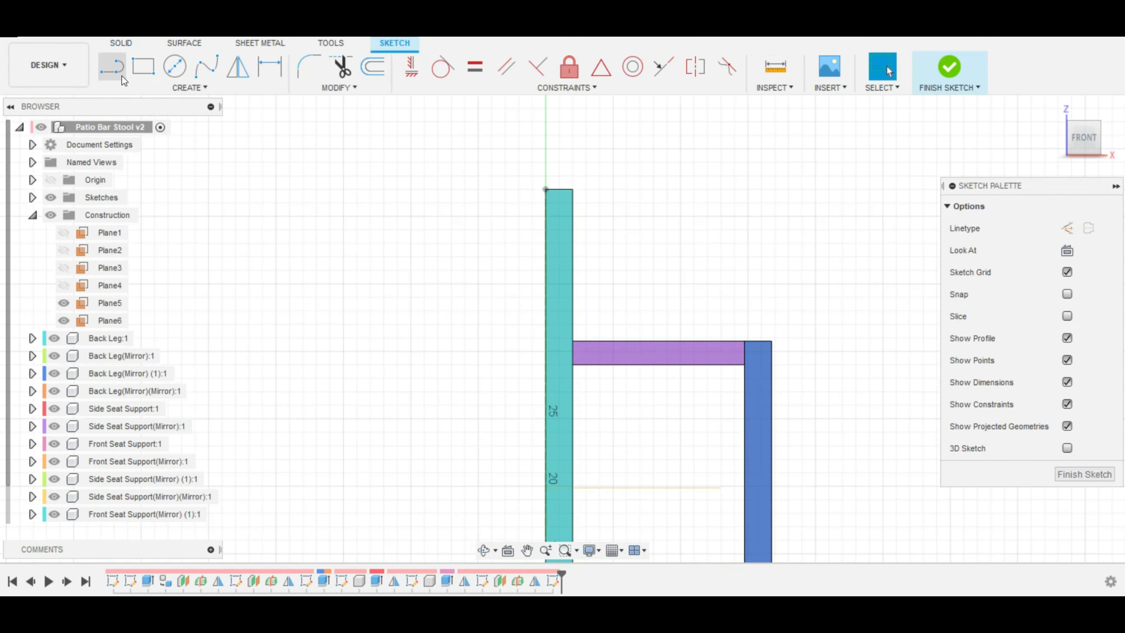
pyautogui.press('l')
pyautogui.scroll(5, 585, 337)
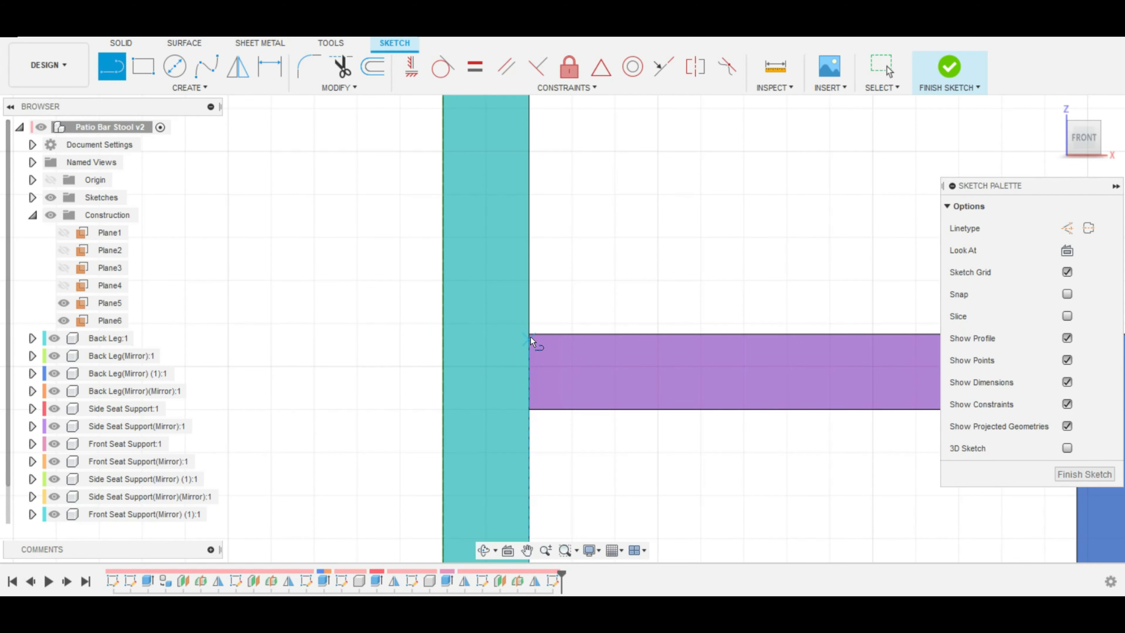
pyautogui.scroll(4, 529, 335)
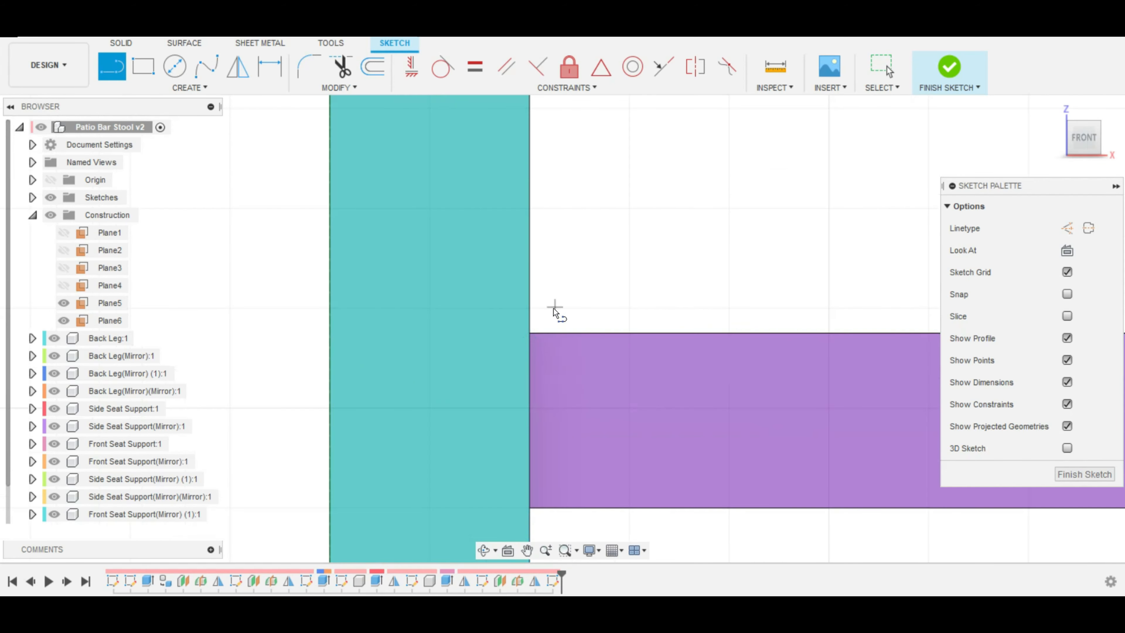
pyautogui.press('Escape')
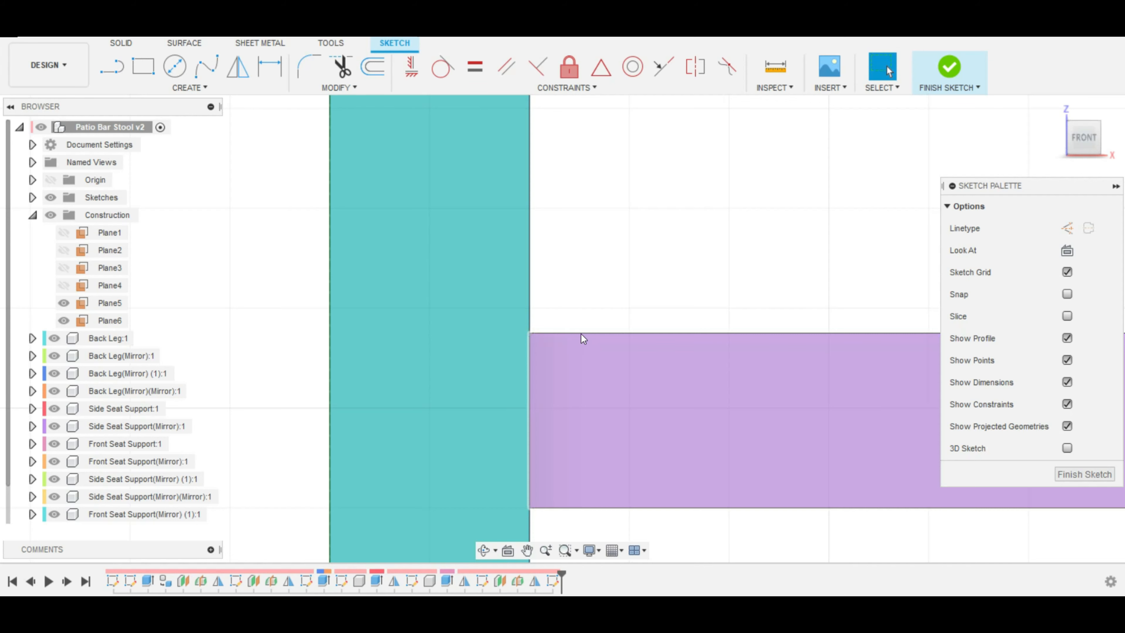
pyautogui.press('p')
pyautogui.click(579, 334)
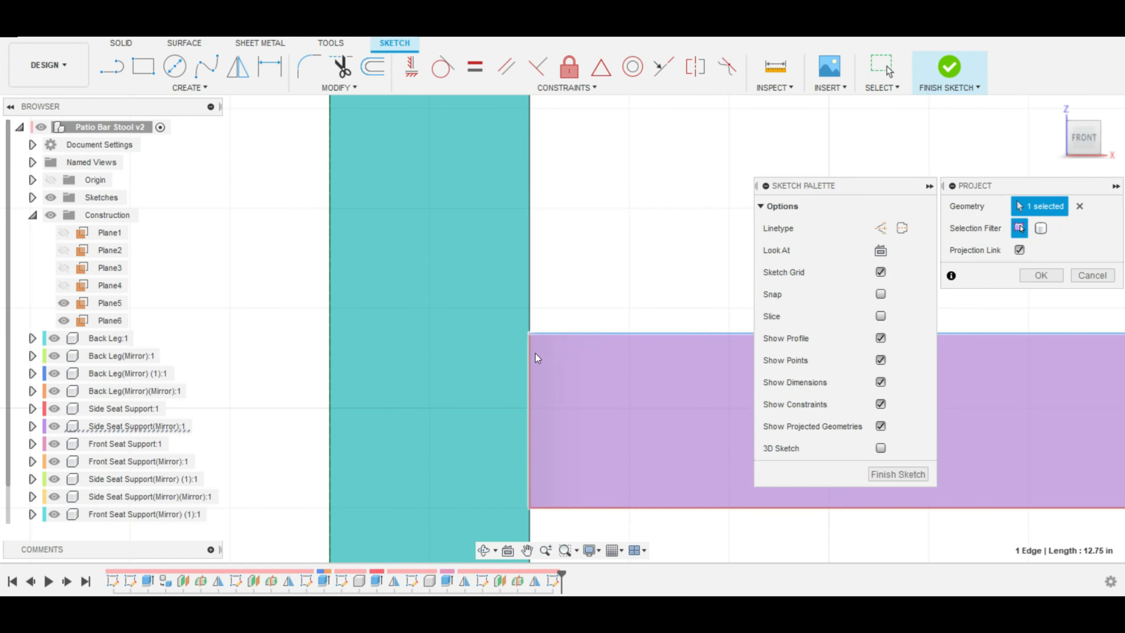
pyautogui.click(530, 354)
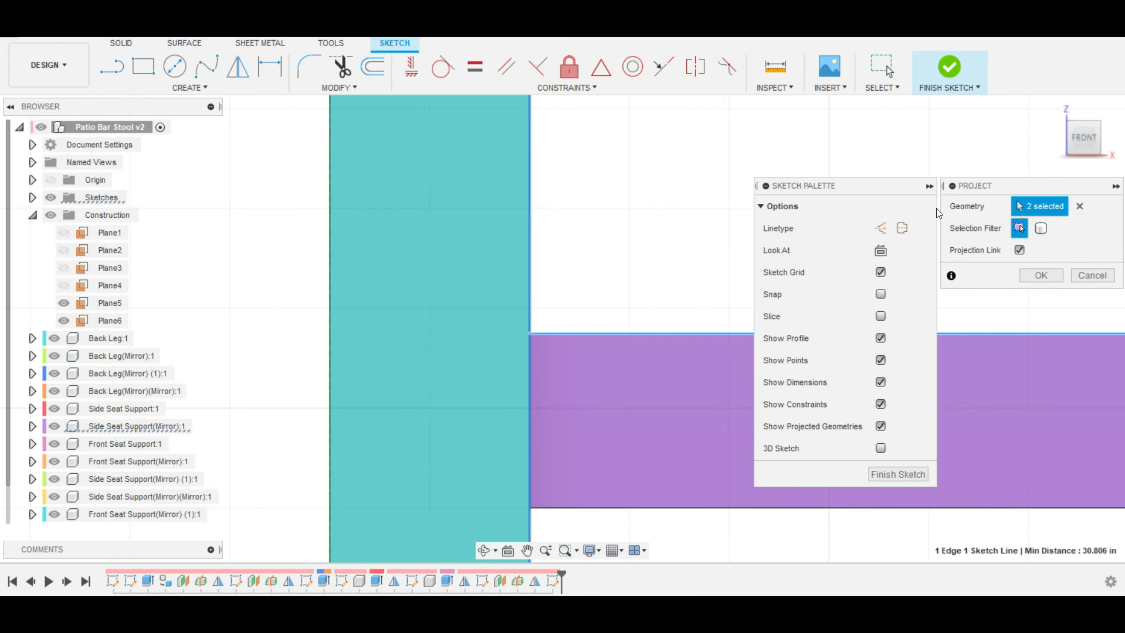
pyautogui.moveTo(1033, 191)
pyautogui.mouseDown()
pyautogui.moveTo(757, 195)
pyautogui.moveTo(838, 196)
pyautogui.mouseUp()
pyautogui.click(845, 279)
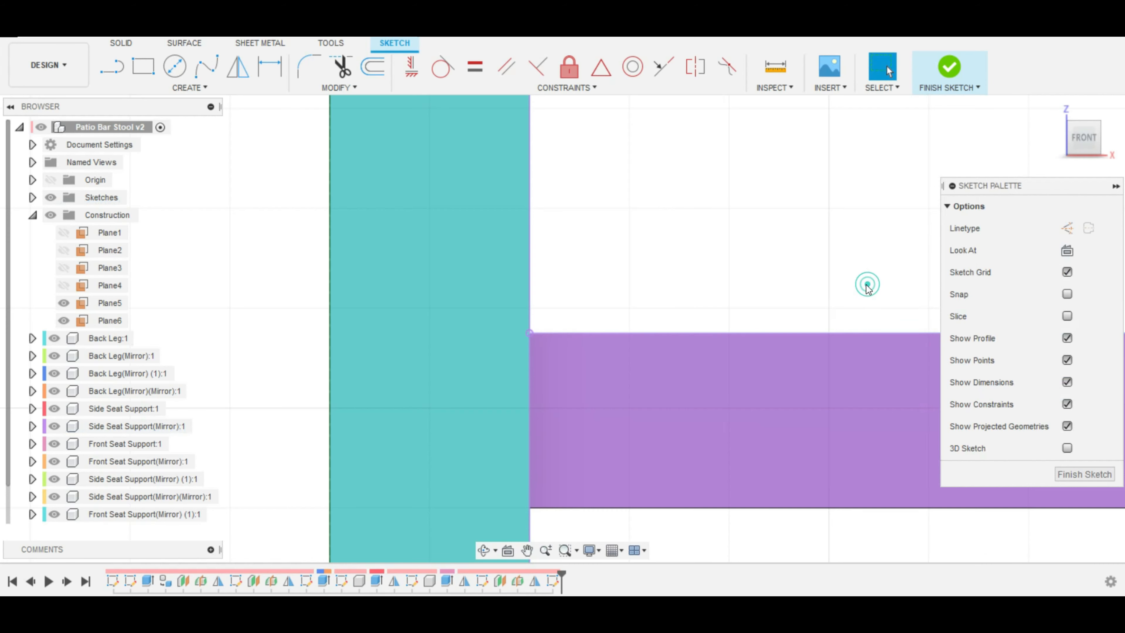
# Step: Draw a 0.75 in horizontal line into the back leg from the upper corner where the side seat support meets it
pyautogui.scroll(-3, 532, 337)
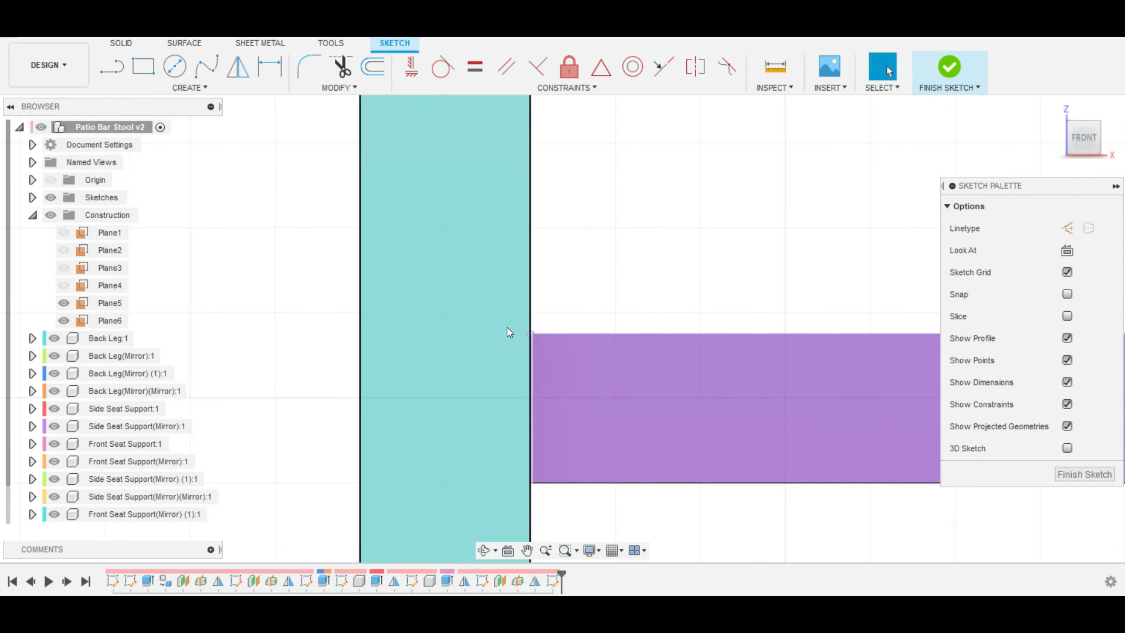
pyautogui.click(116, 68)
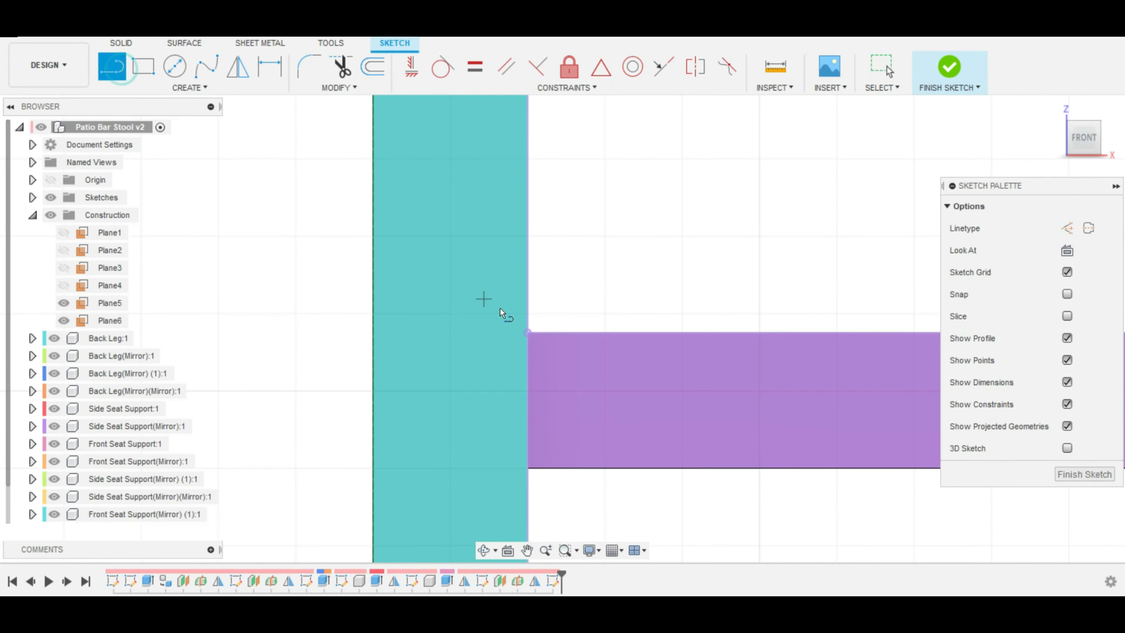
pyautogui.click(514, 329)
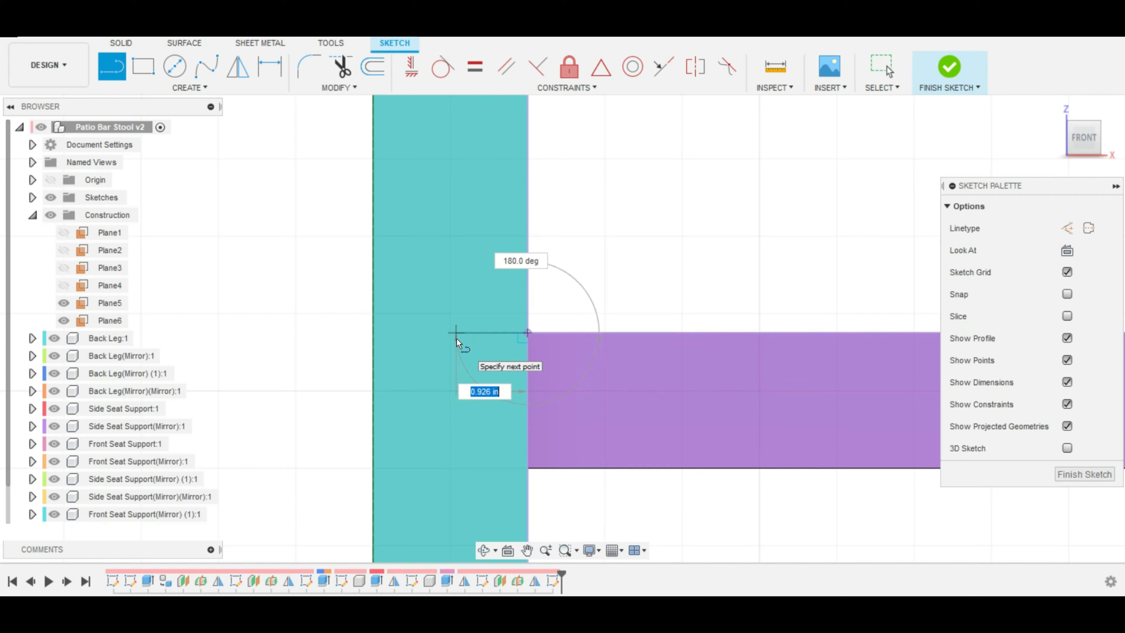
pyautogui.write('8')
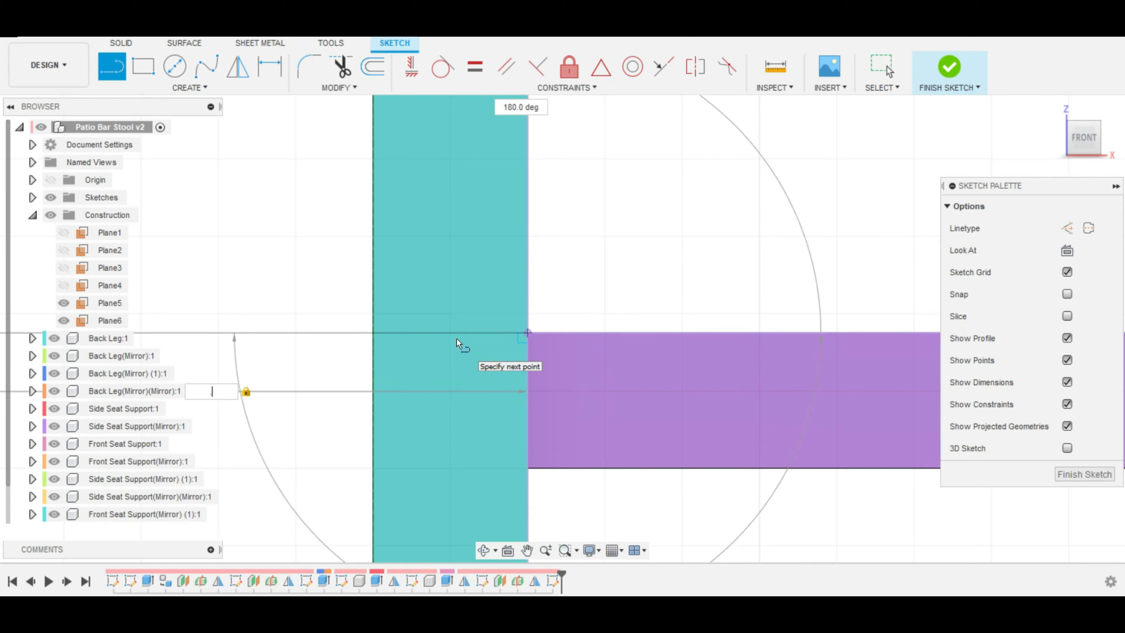
pyautogui.write('08')
pyautogui.click(517, 329)
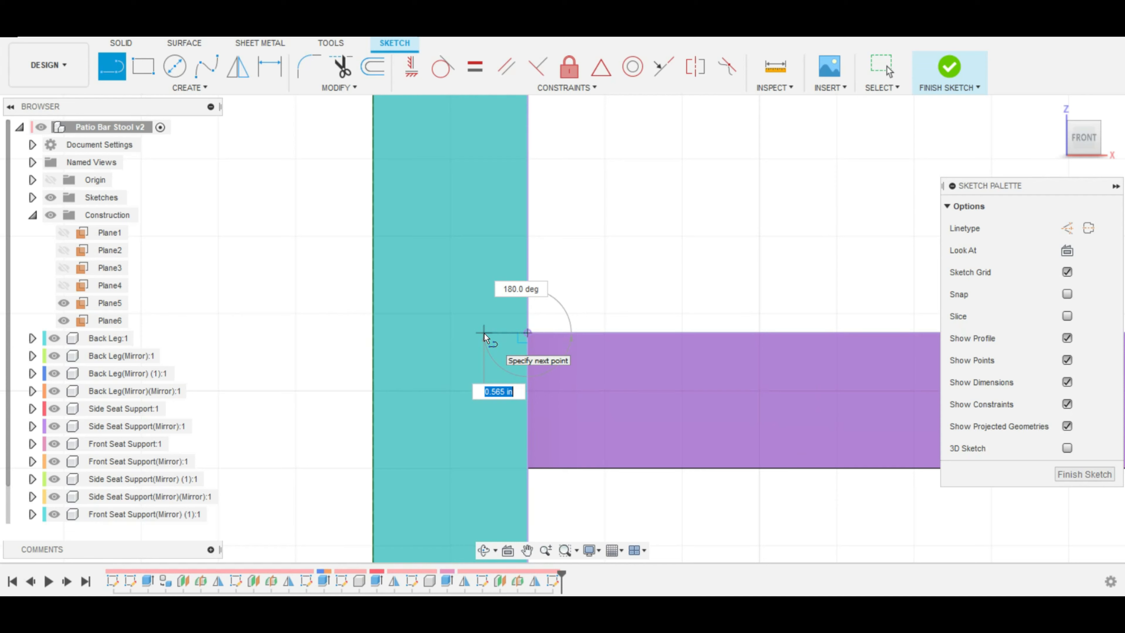
pyautogui.press('BackSpace')
pyautogui.write('.75')
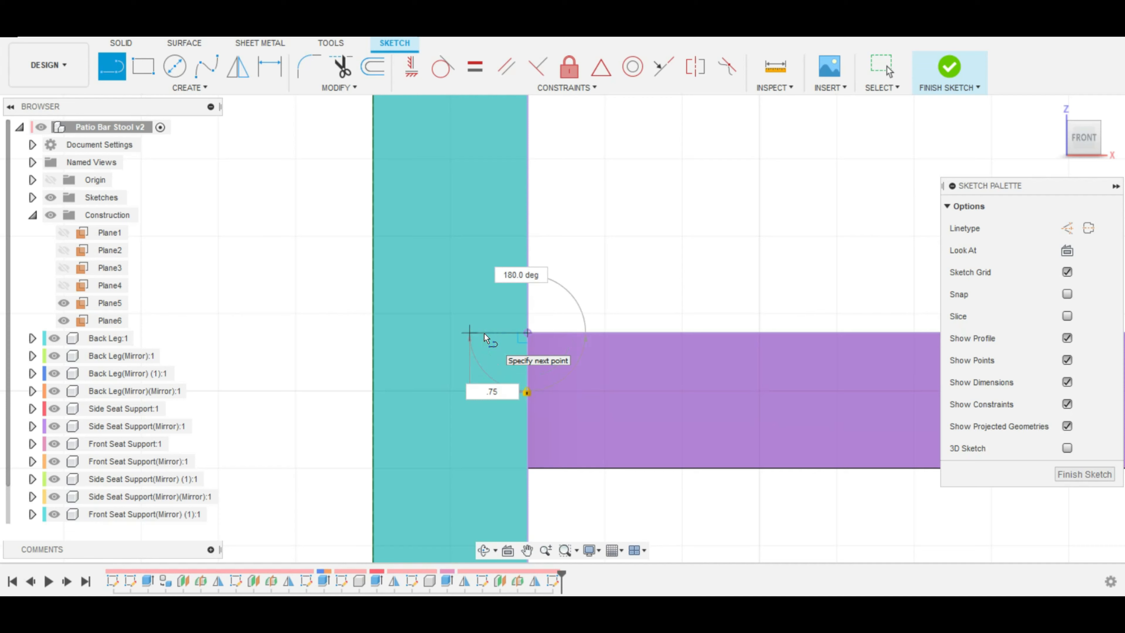
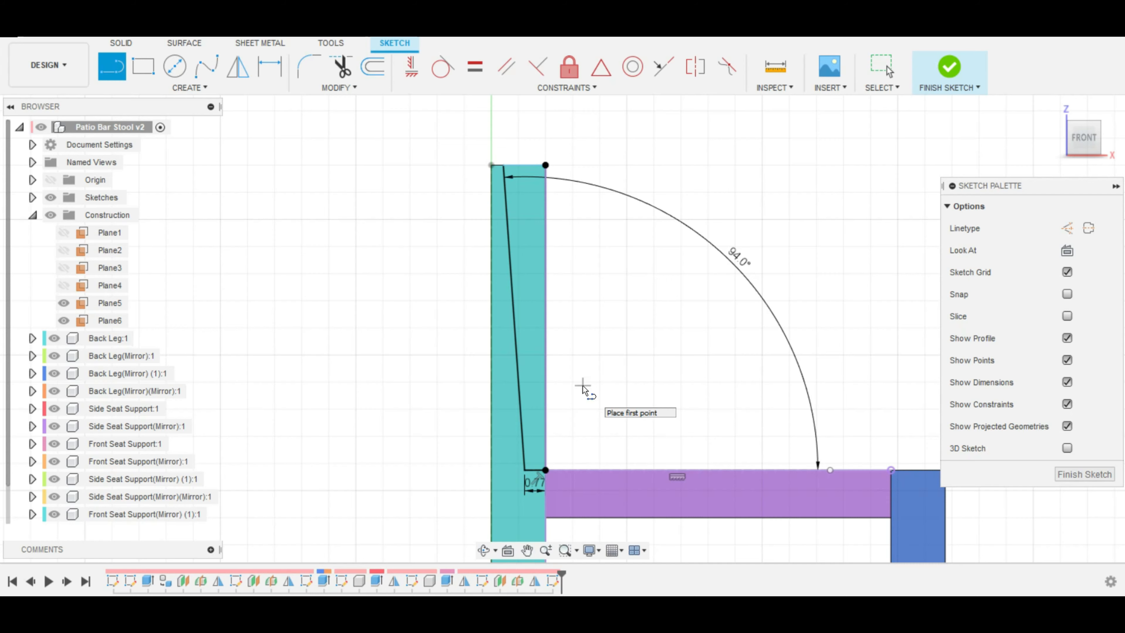
# Step: Extrude the tapered profile as a cut about 71.8 in deep through the upper part of both back legs
pyautogui.press('e')
pyautogui.click(535, 350)
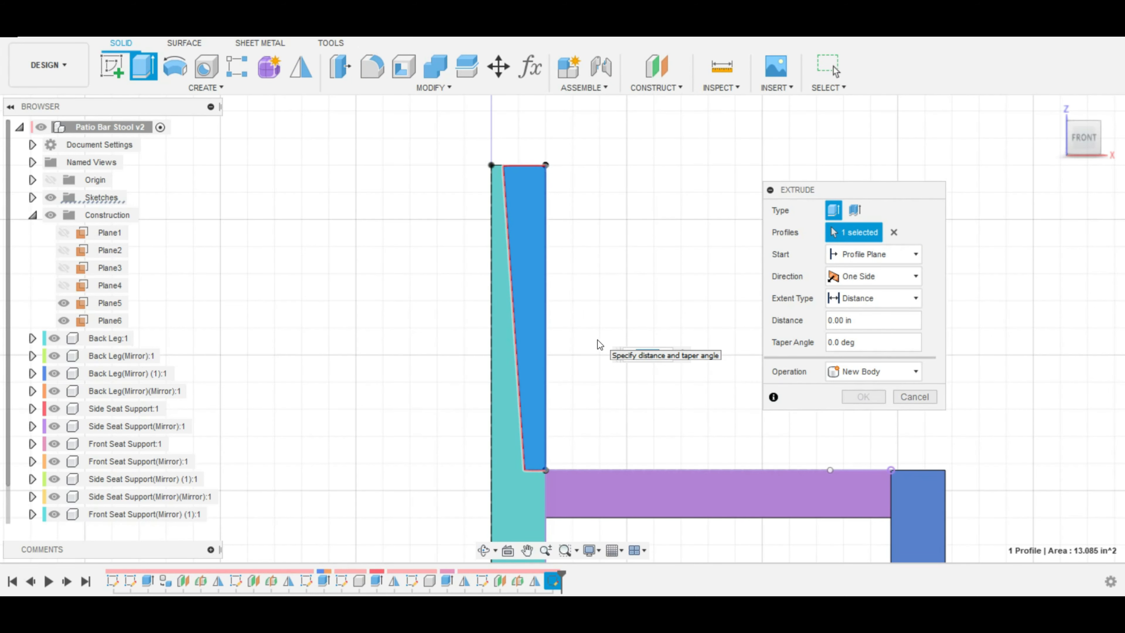
pyautogui.keyDown('shift'); pyautogui.moveTo(597, 339); pyautogui.dragTo(586, 340, button='middle'); pyautogui.keyUp('shift')
pyautogui.moveTo(511, 316); pyautogui.dragTo(836, 317)
pyautogui.click(869, 417)
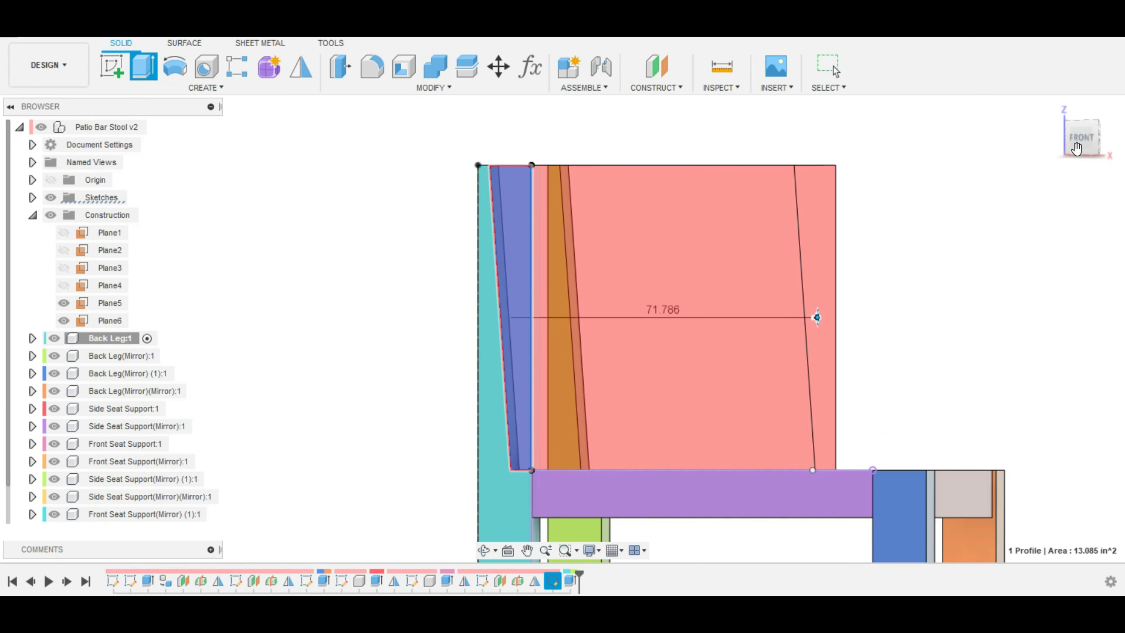
pyautogui.click(1086, 137)
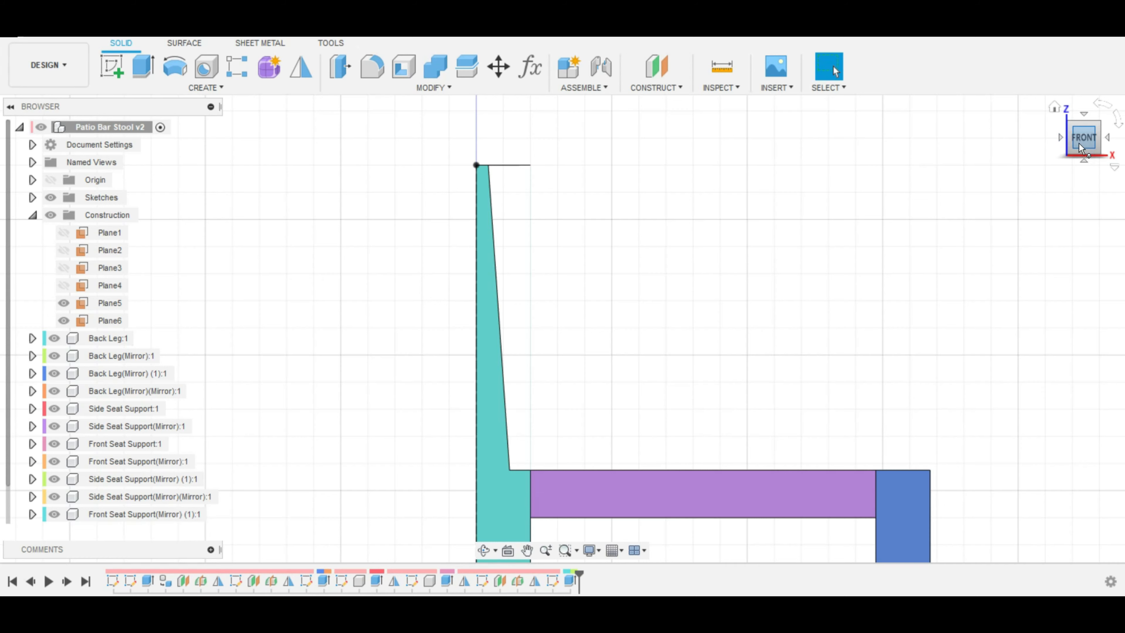
# Step: Remove the thin leftover face on top of Back Leg with an extruded cut of -2.858 in
pyautogui.moveTo(1072, 147); pyautogui.dragTo(1099, 134)
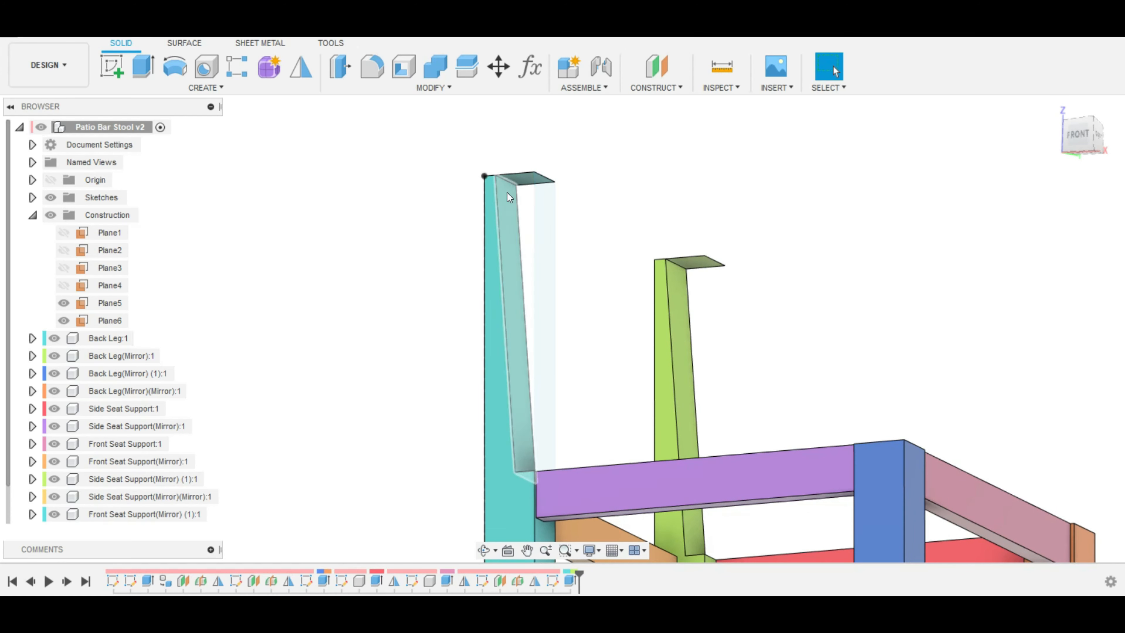
pyautogui.click(526, 184)
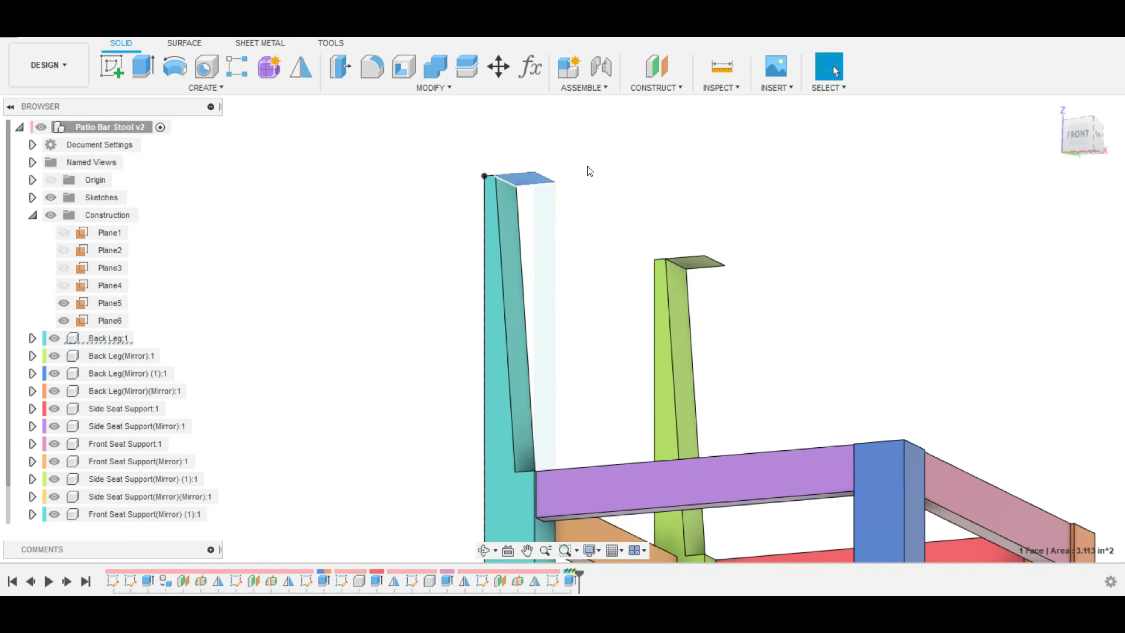
pyautogui.scroll(-1, 577, 170)
pyautogui.press('Escape')
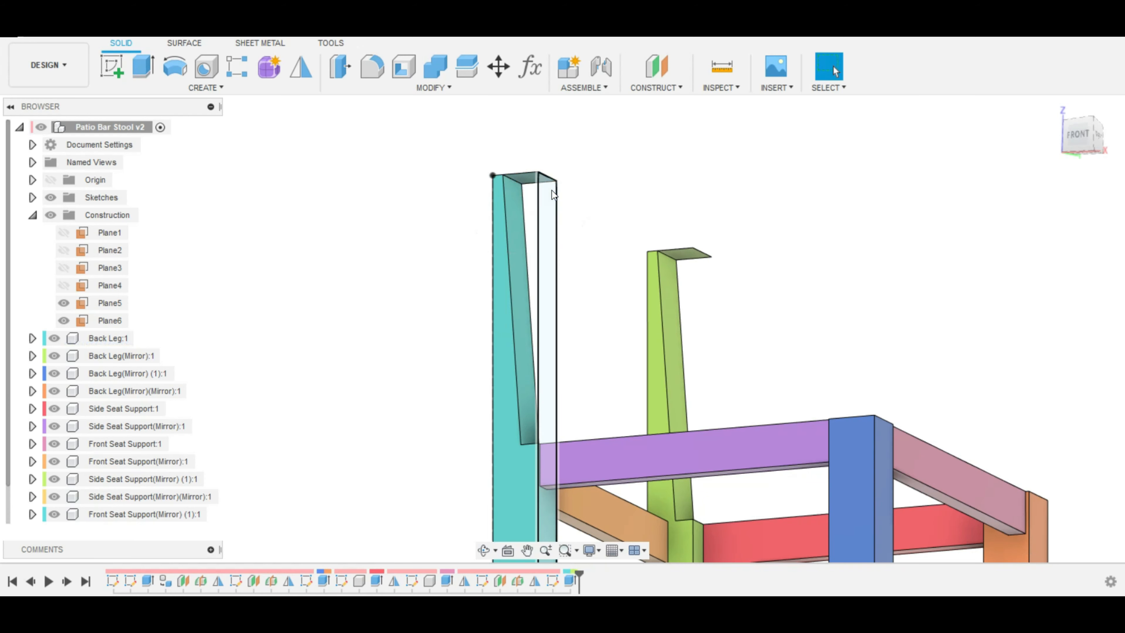
pyautogui.click(530, 179)
pyautogui.press('e')
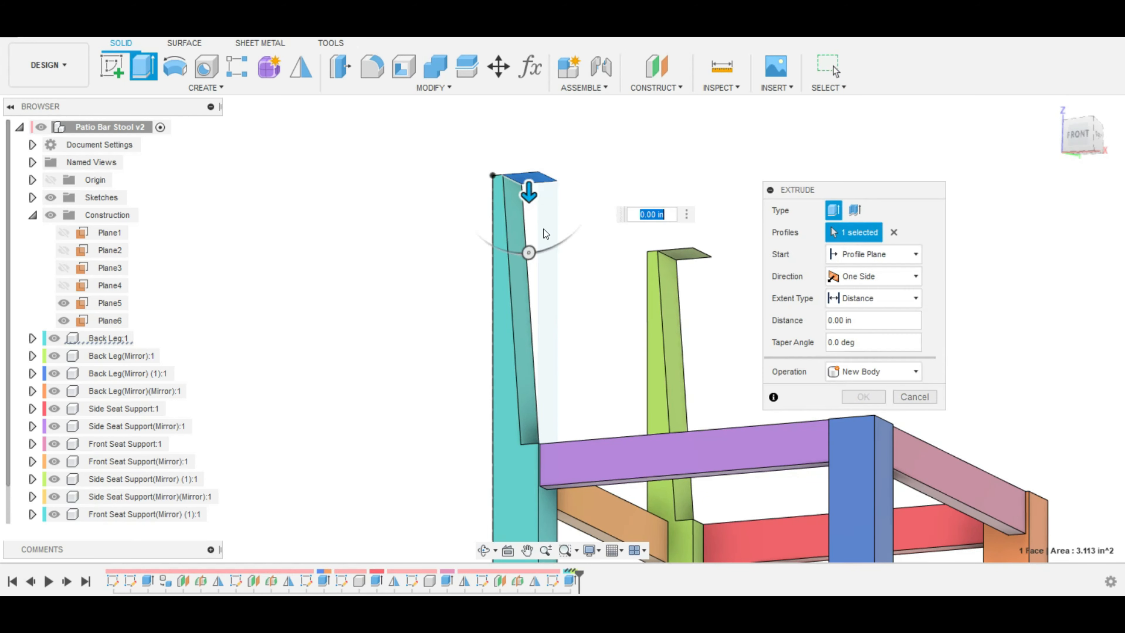
pyautogui.moveTo(530, 196); pyautogui.dragTo(530, 105)
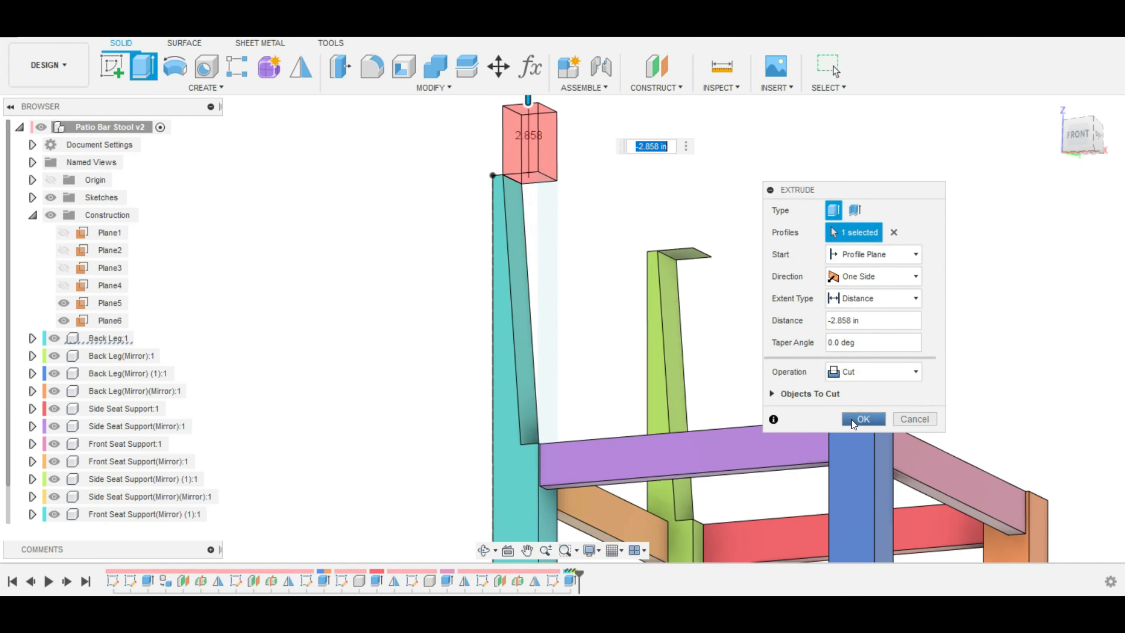
pyautogui.click(867, 420)
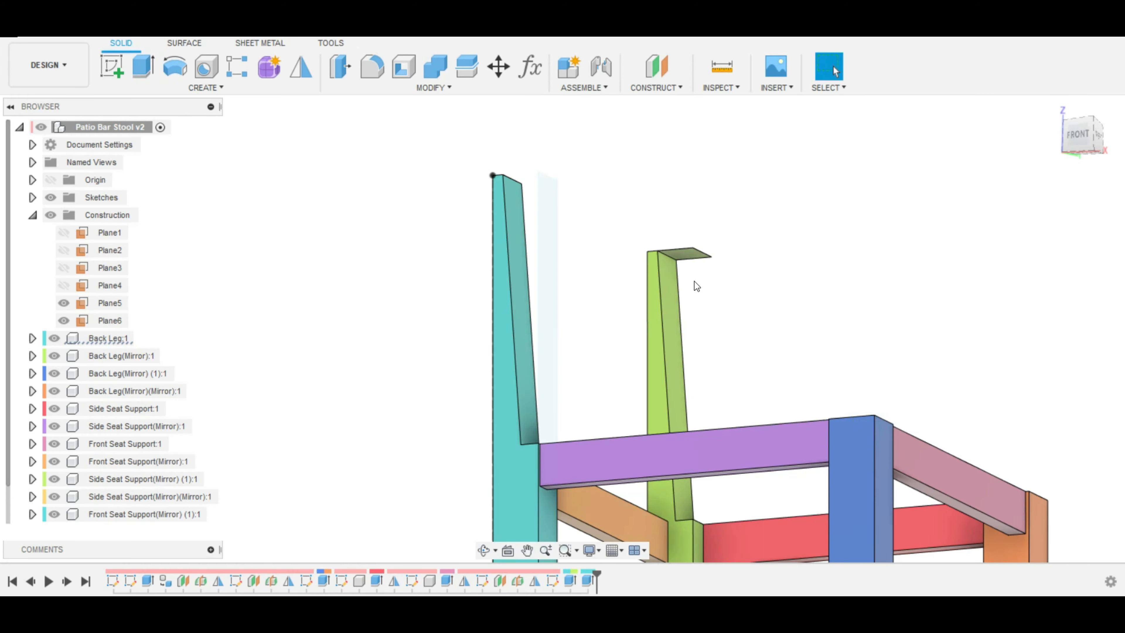
# Step: Remove the thin leftover face on top of Back Leg(Mirror) with an extruded cut of -3.406 in
pyautogui.click(683, 258)
pyautogui.press('e')
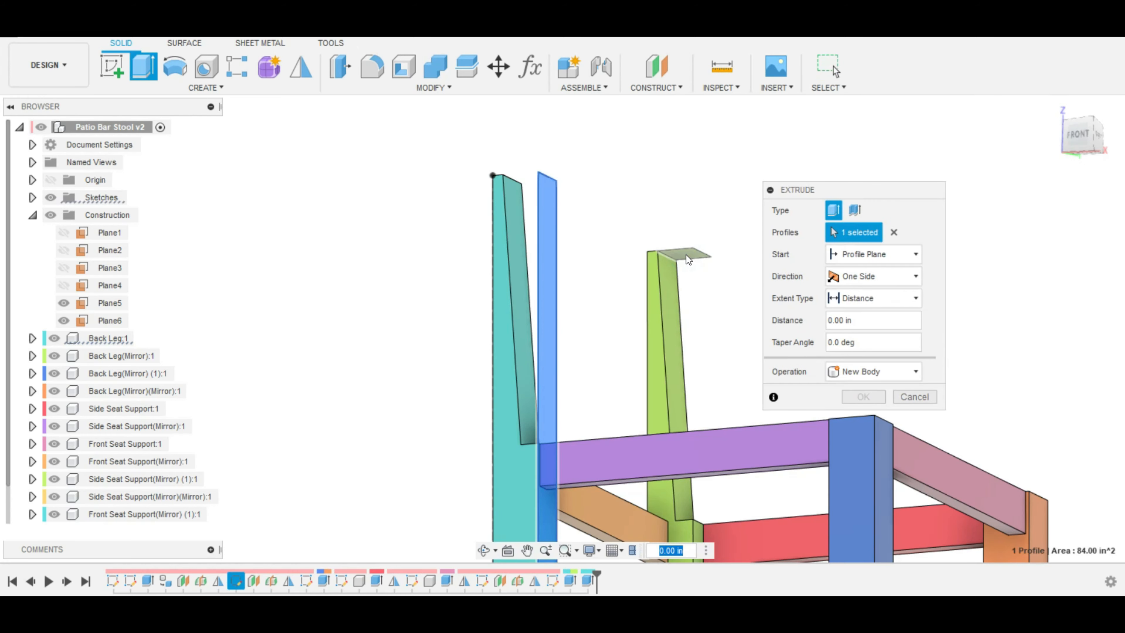
pyautogui.press('Escape')
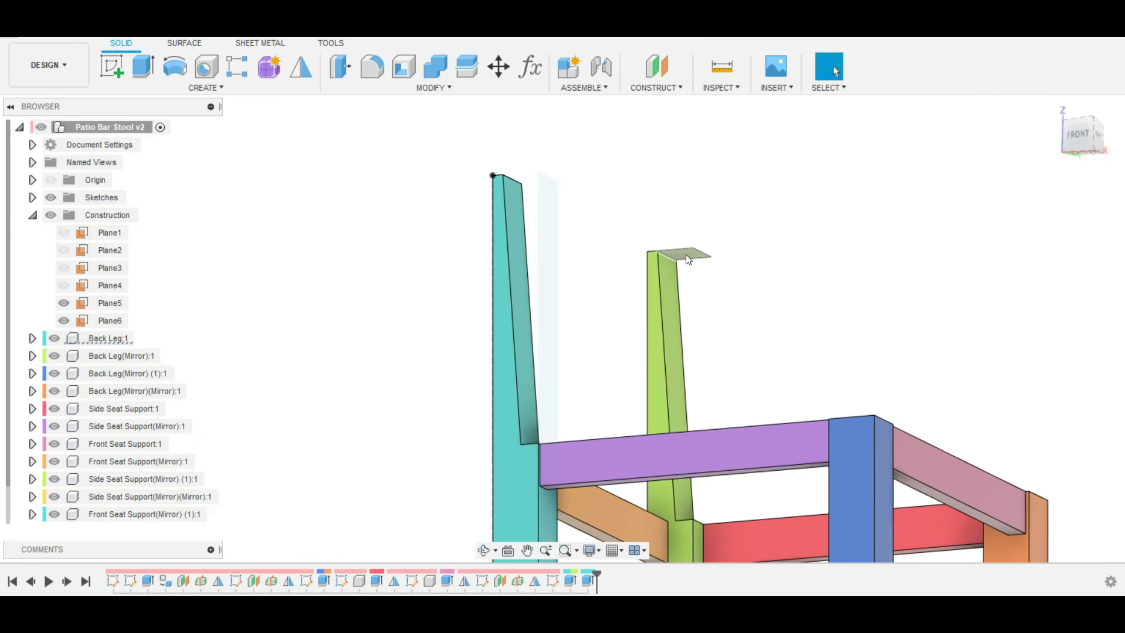
pyautogui.press('e')
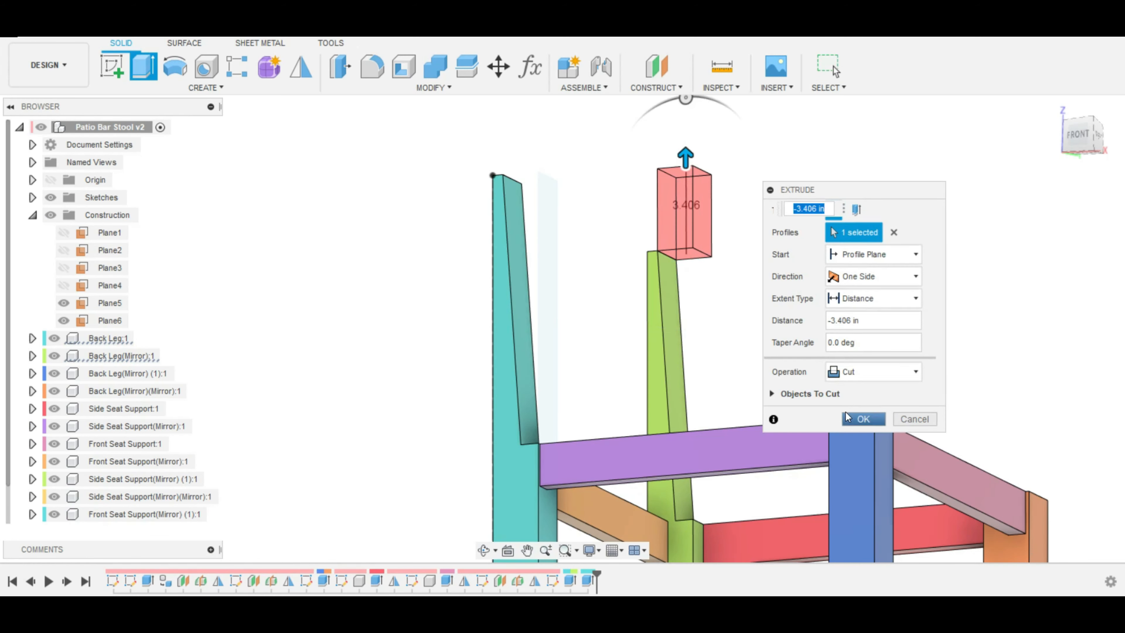
pyautogui.click(863, 419)
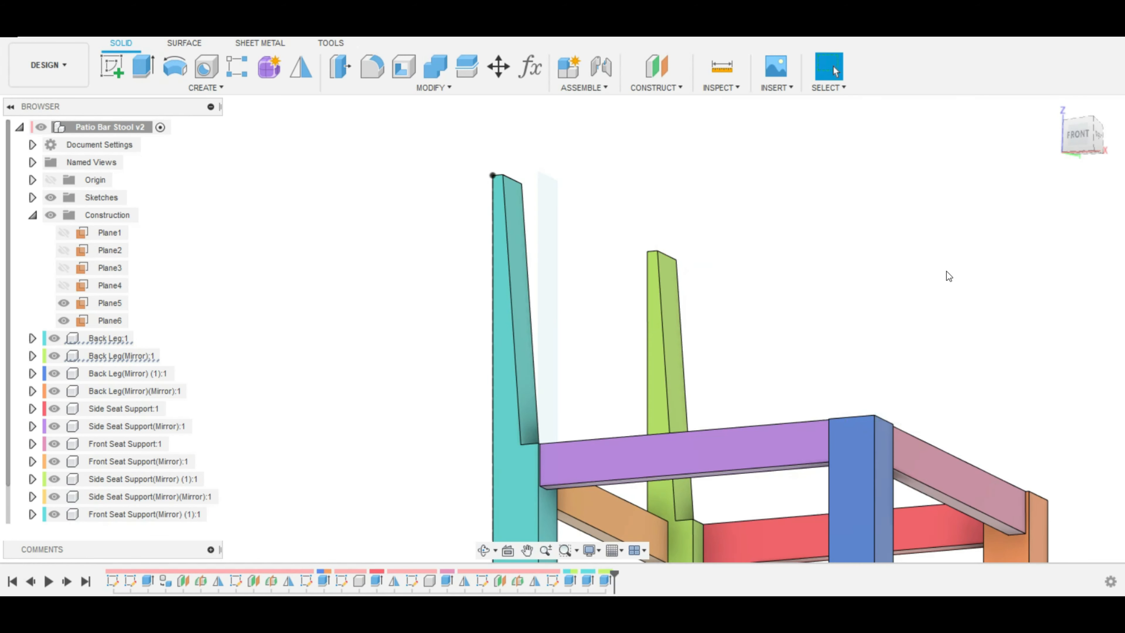
# Step: Start a sketch on the sloped front face of the back leg, with both back legs in view
pyautogui.click(1078, 143)
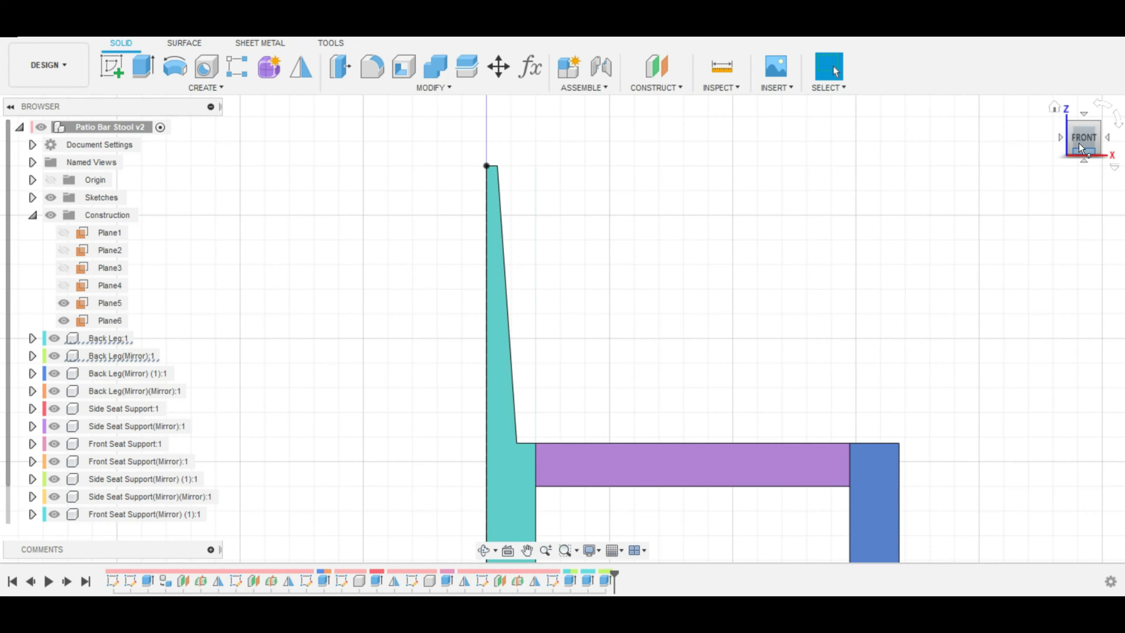
pyautogui.click(1055, 106)
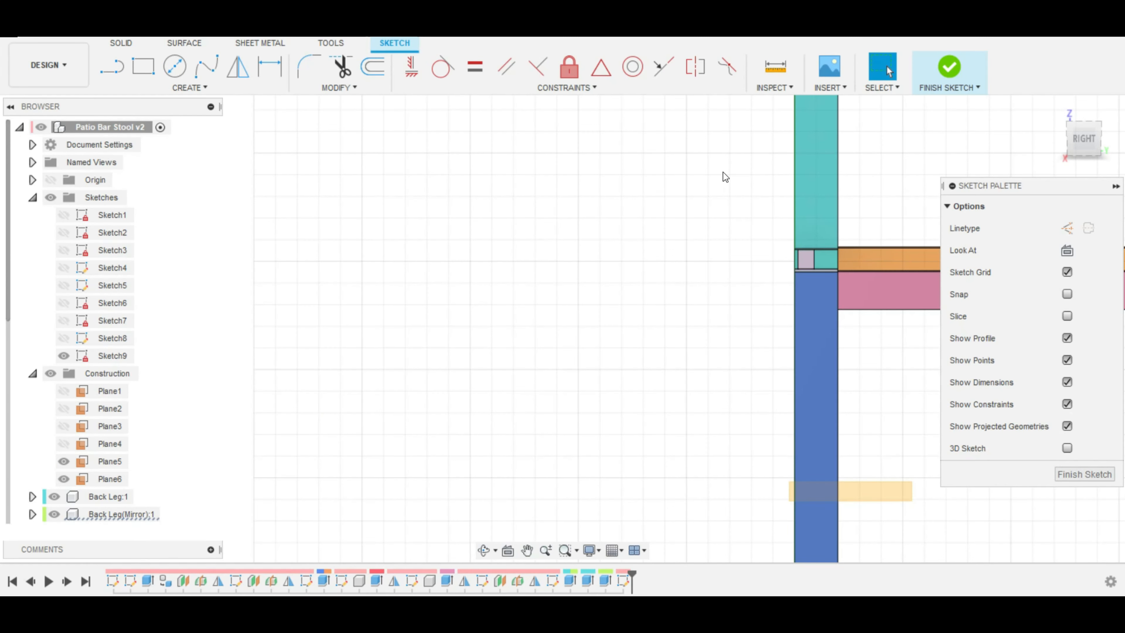
pyautogui.moveTo(892, 407)
pyautogui.mouseDown(button='middle')
pyautogui.moveTo(753, 394)
pyautogui.moveTo(507, 427)
pyautogui.mouseUp(button='middle')
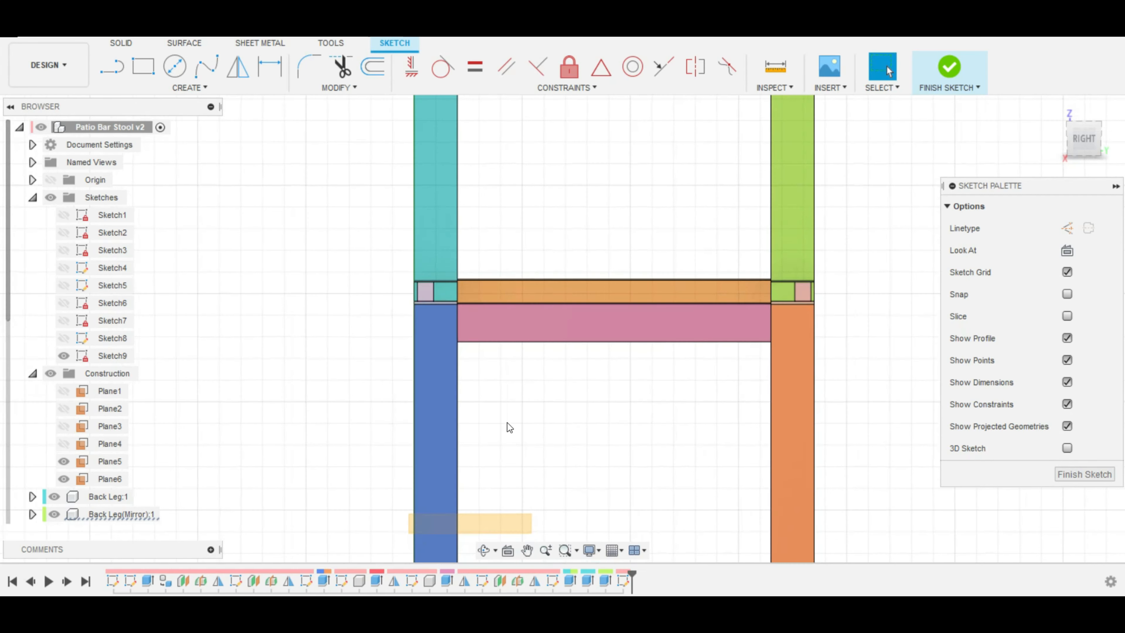
pyautogui.scroll(-2, 544, 295)
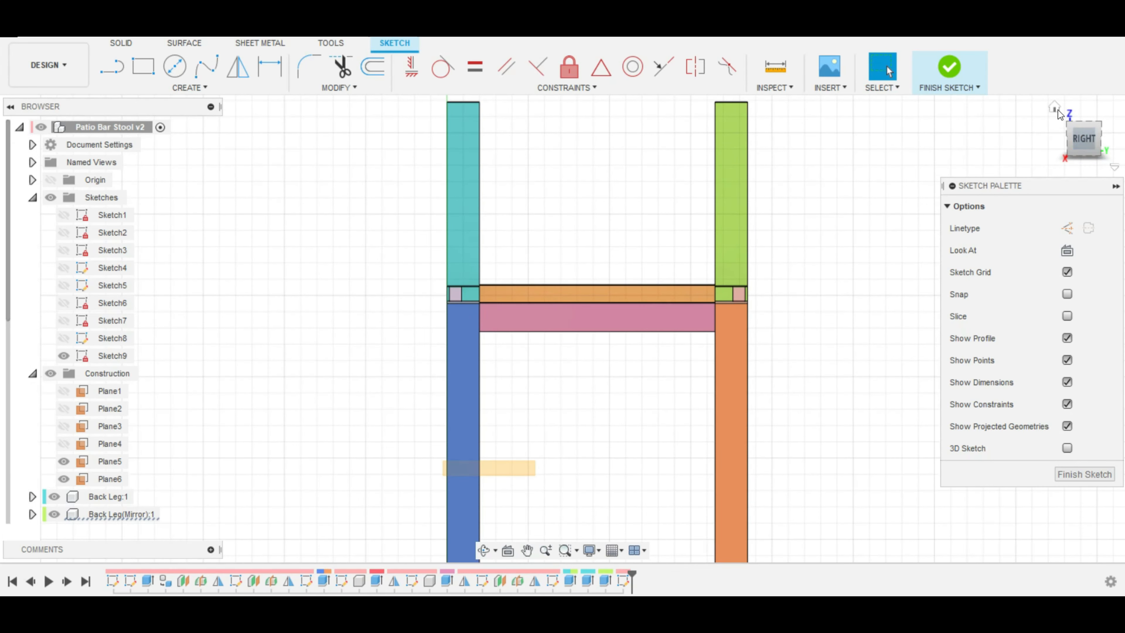
pyautogui.click(1058, 113)
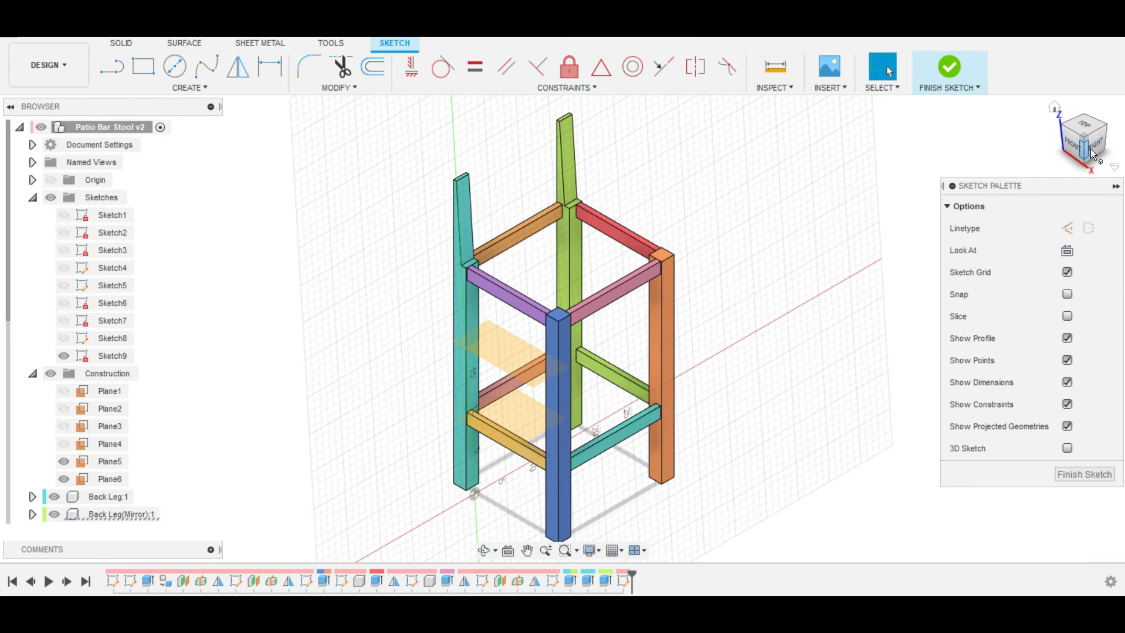
pyautogui.click(1090, 151)
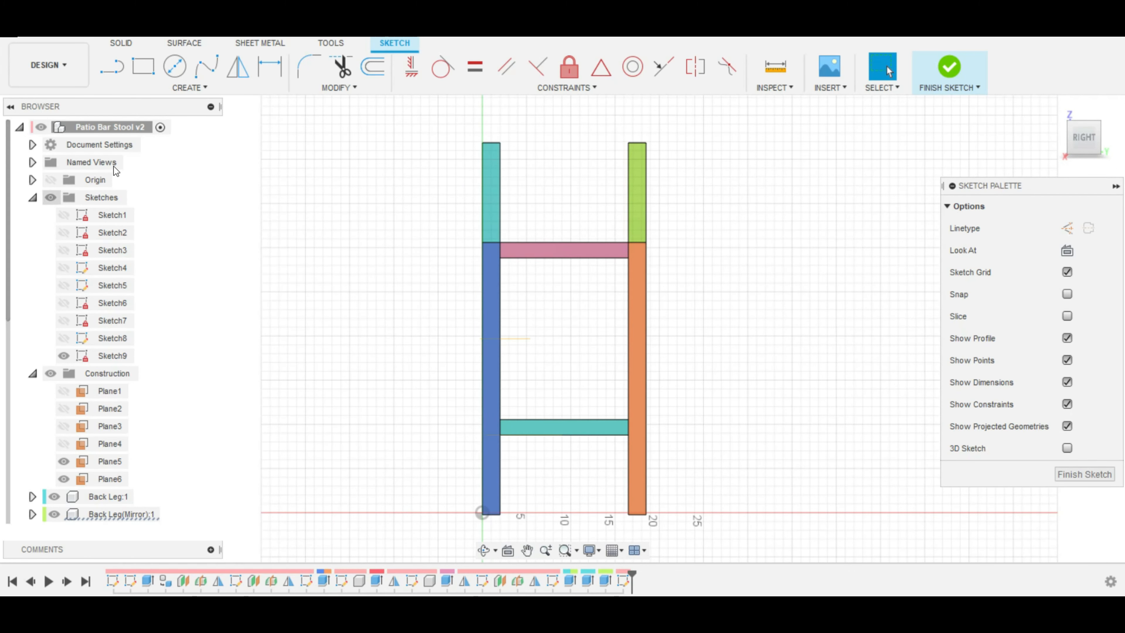
pyautogui.click(141, 68)
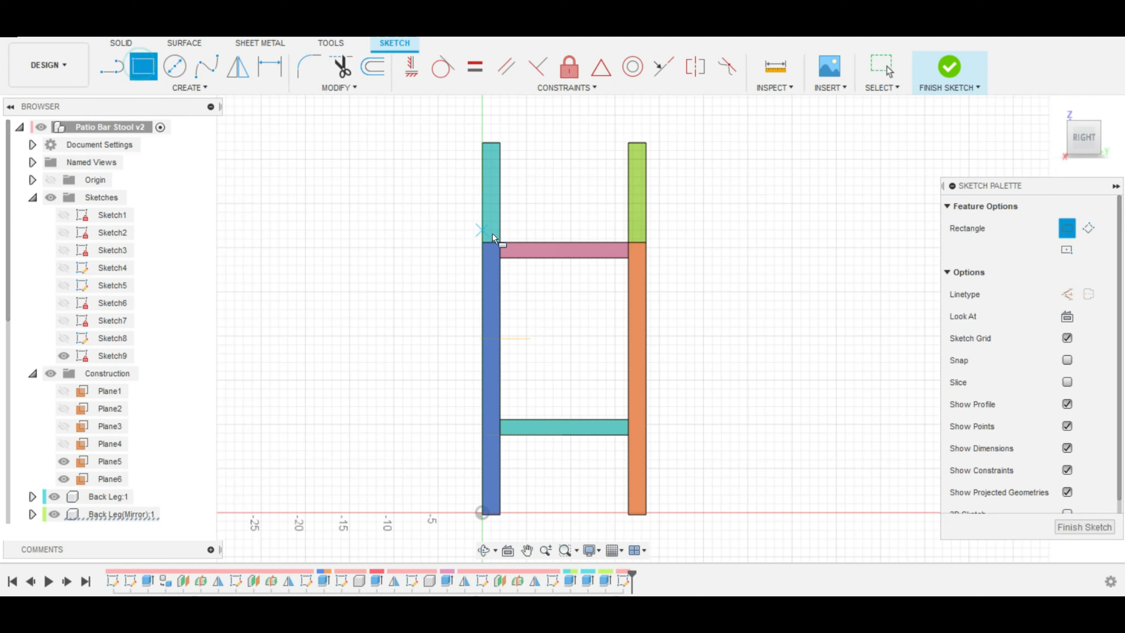
pyautogui.scroll(10, 492, 246)
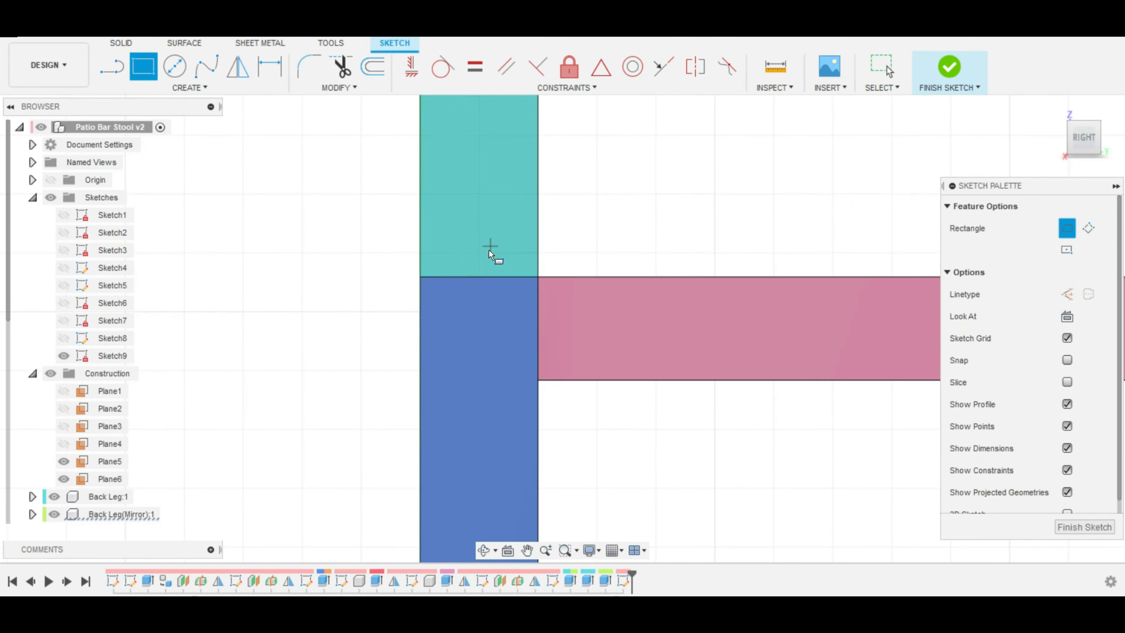
pyautogui.click(421, 277)
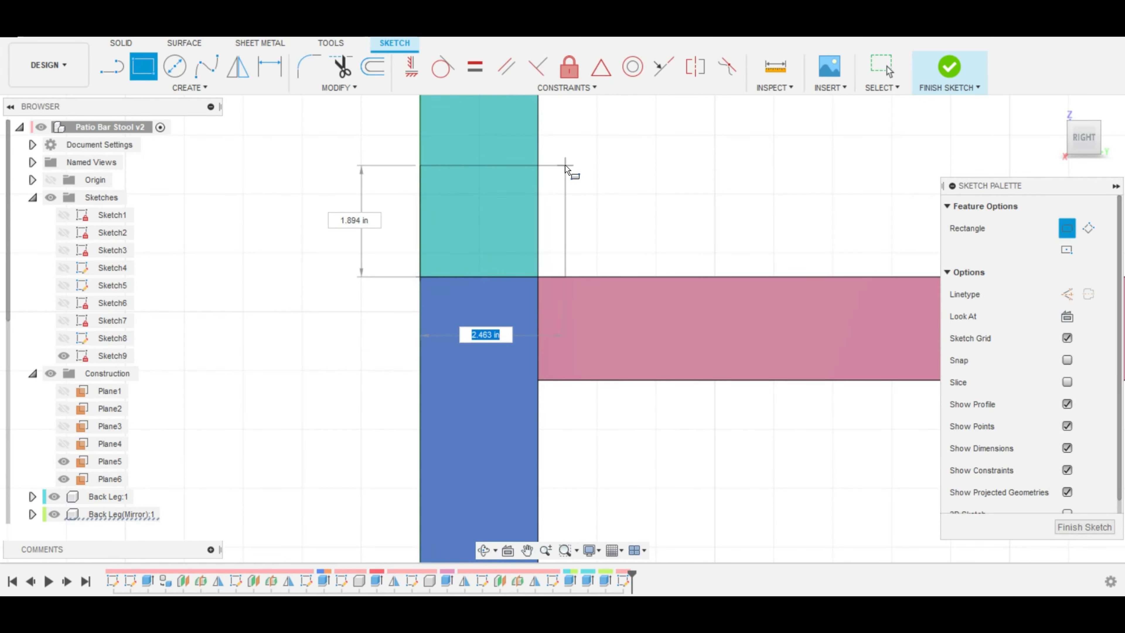
pyautogui.press('Tab')
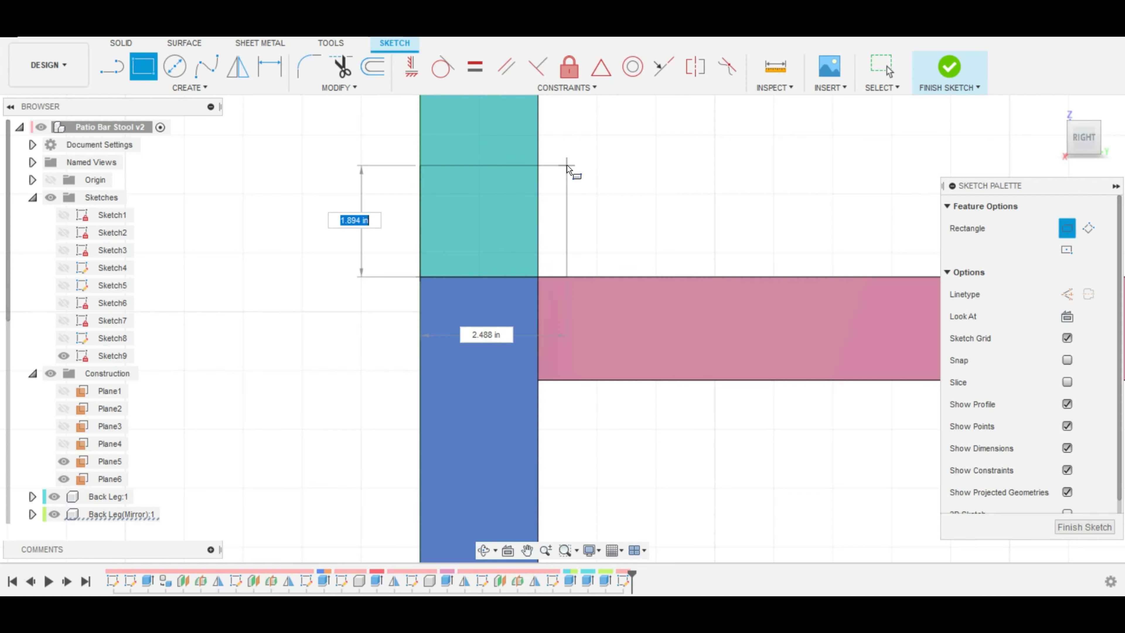
pyautogui.write('2')
pyautogui.press('Tab')
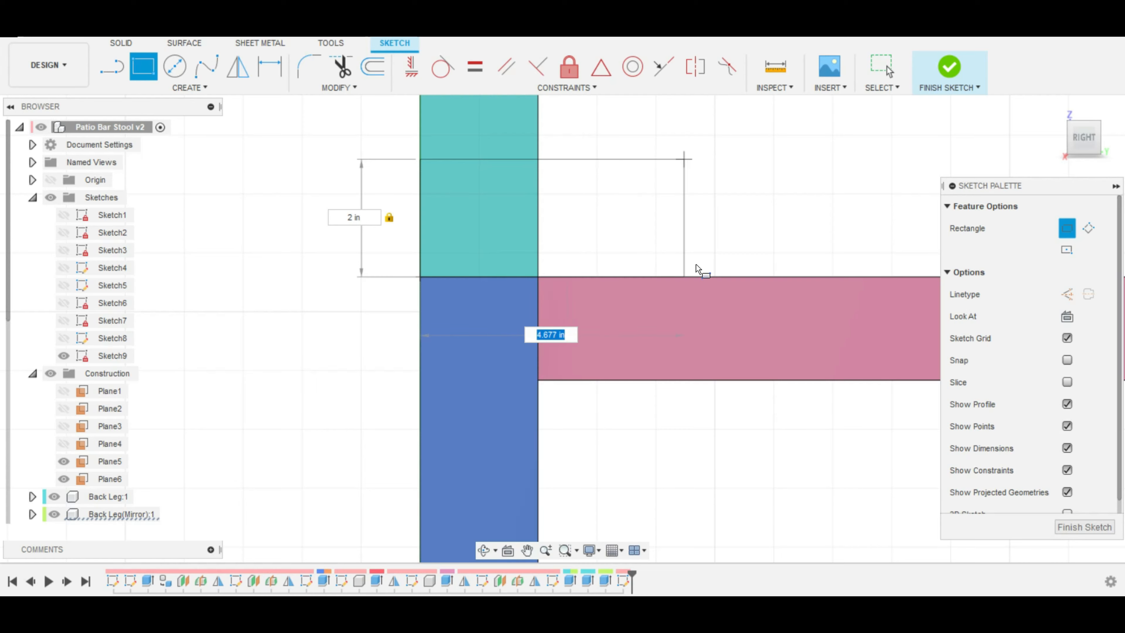
pyautogui.moveTo(841, 226); pyautogui.dragTo(545, 278, button='middle')
pyautogui.scroll(-3, 738, 255)
pyautogui.scroll(-3, 737, 255)
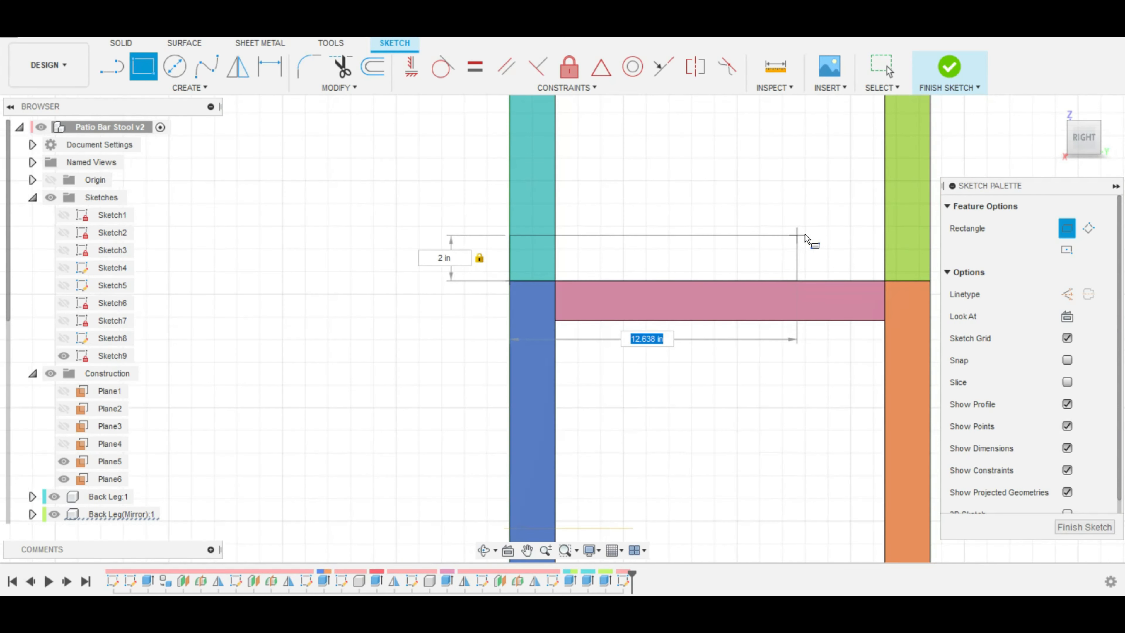
pyautogui.moveTo(812, 234); pyautogui.dragTo(631, 262, button='middle')
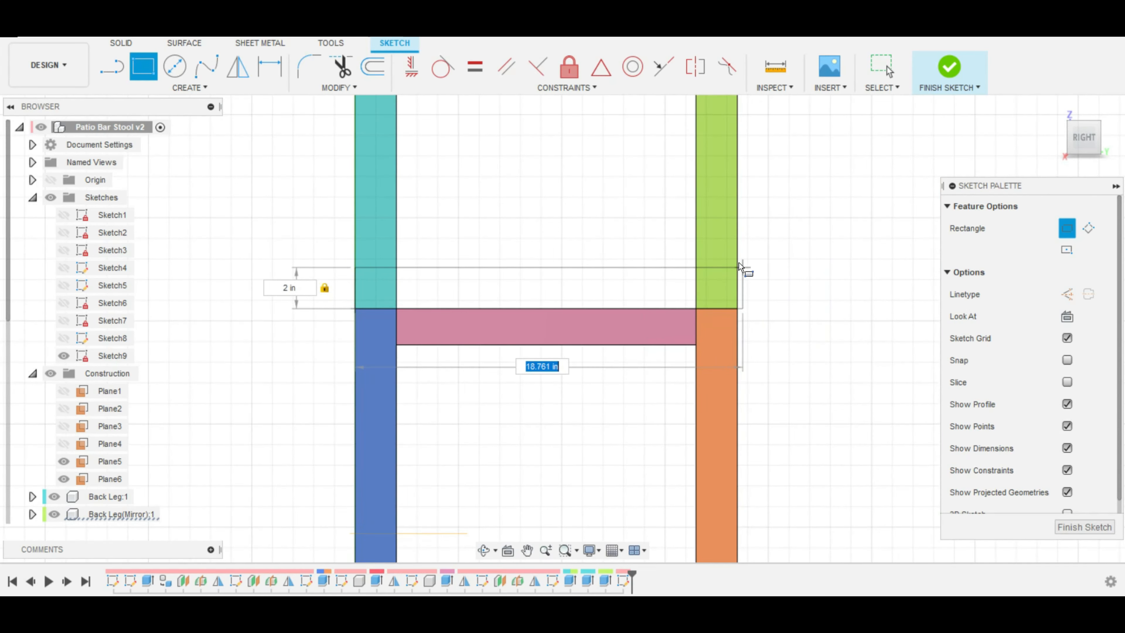
pyautogui.press('Escape')
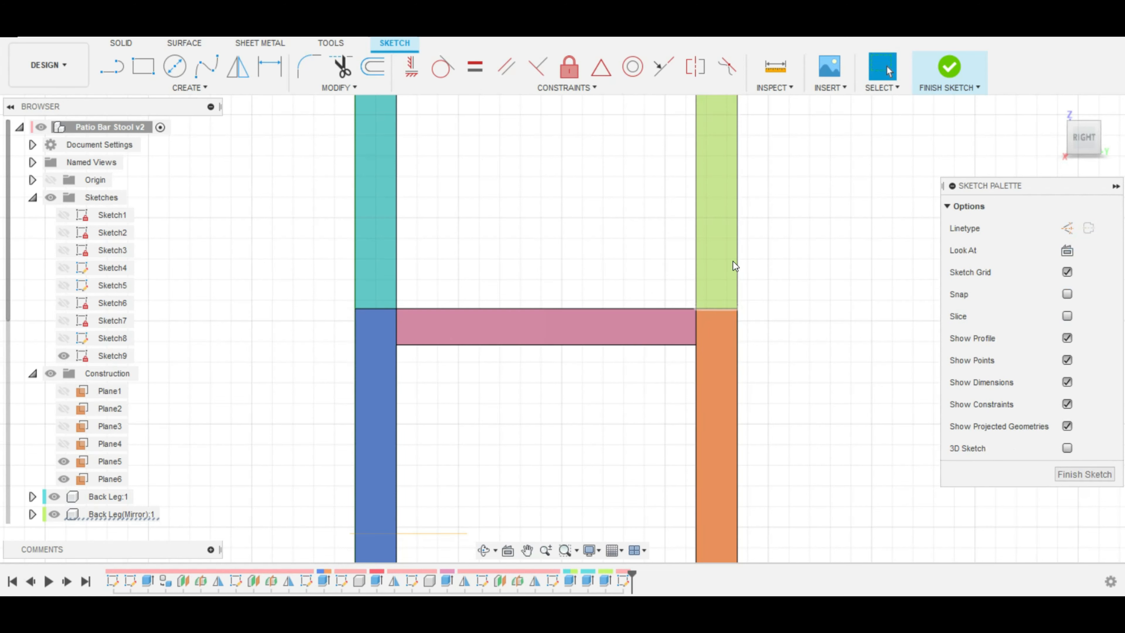
# Step: Project the outer vertical edge of the green back leg's upper section into the sketch
pyautogui.press('p')
pyautogui.click(738, 266)
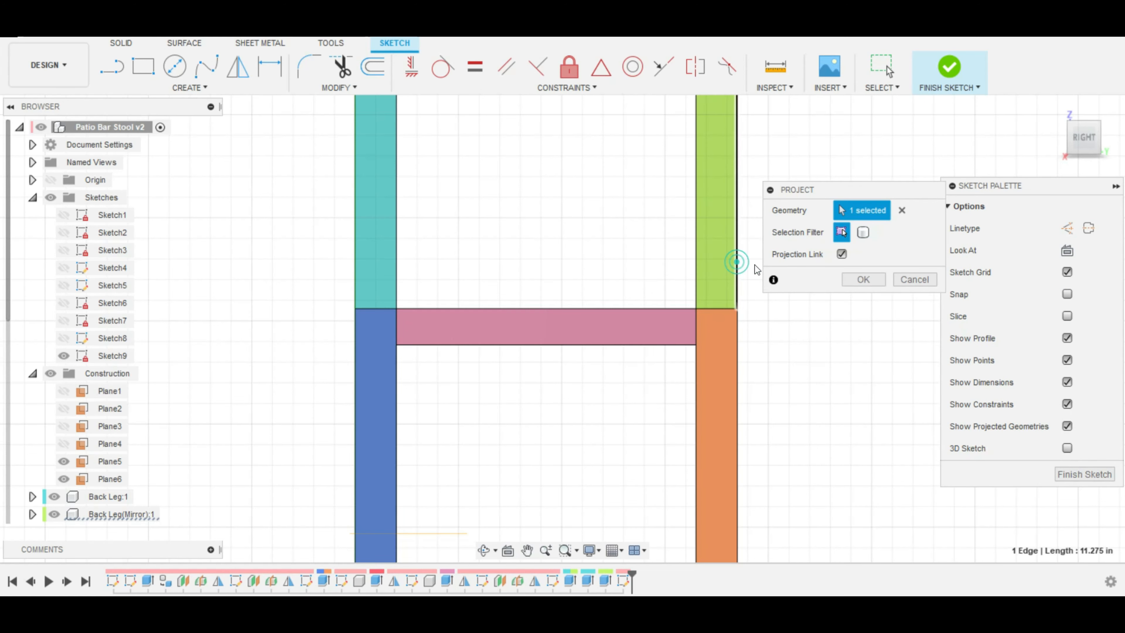
pyautogui.click(864, 279)
# Step: Sketch a 2 in high rectangle from the outer corner at the base of the teal leg's upper section to the projected green leg edge
pyautogui.press('r')
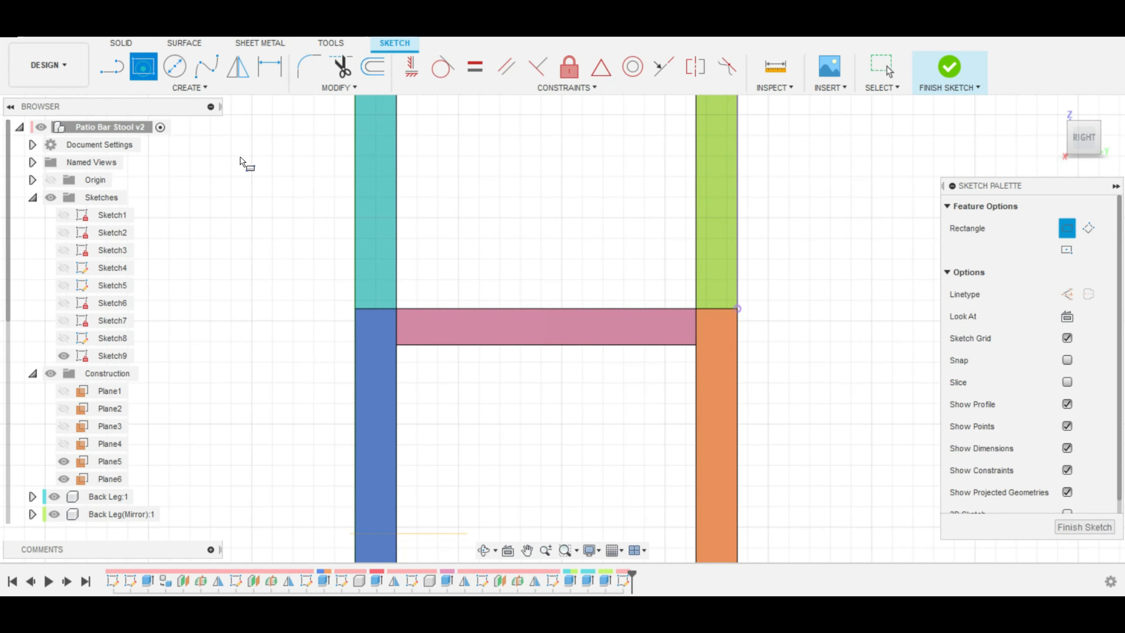
pyautogui.click(355, 309)
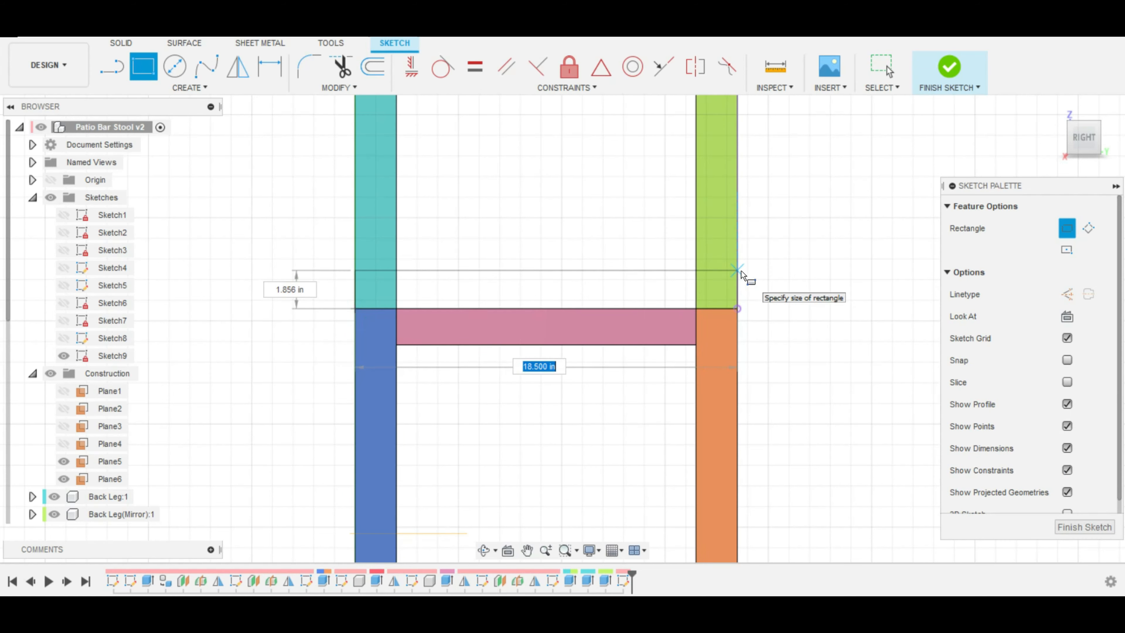
pyautogui.press('Tab')
pyautogui.write('2')
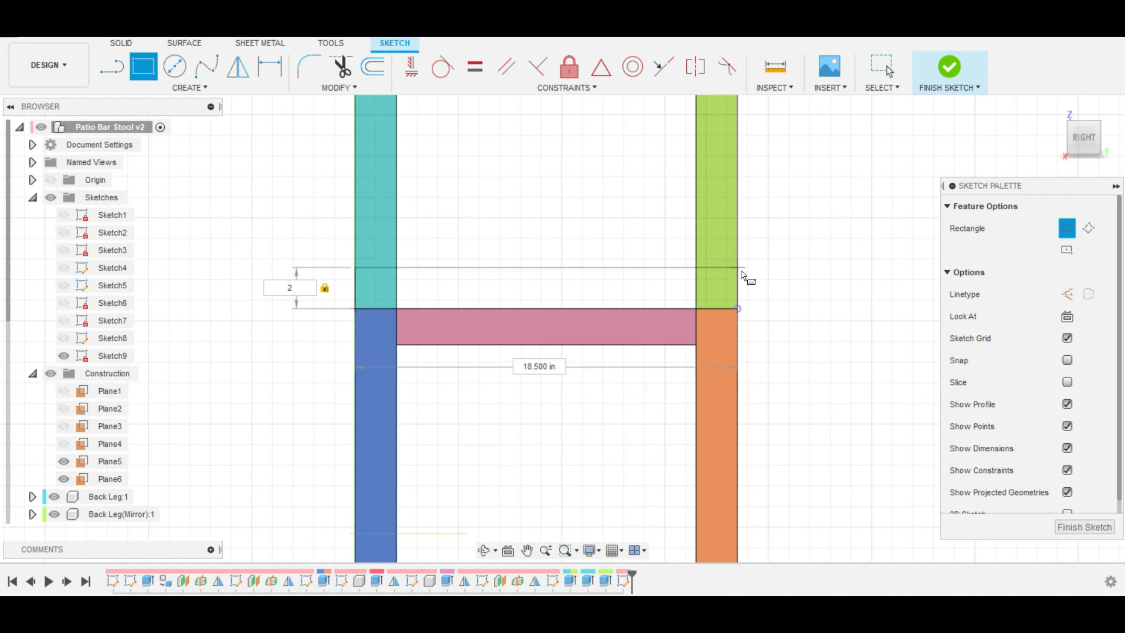
pyautogui.press('Return')
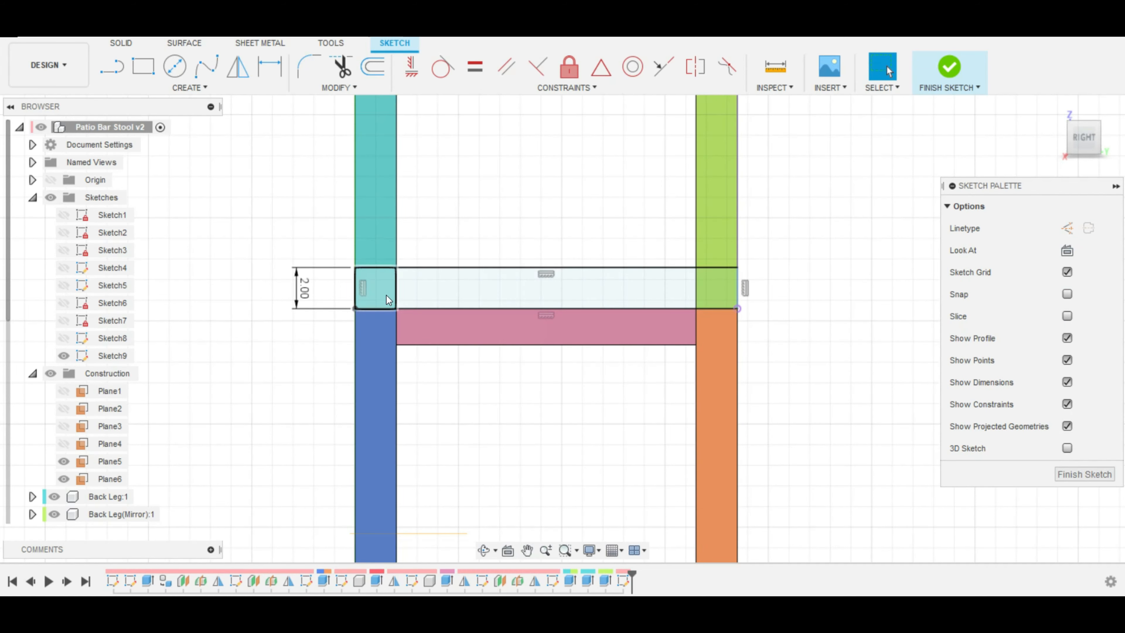
# Step: Extrude both profiles of the rectangle across the back legs 0.75 in as a new component
pyautogui.click(448, 285)
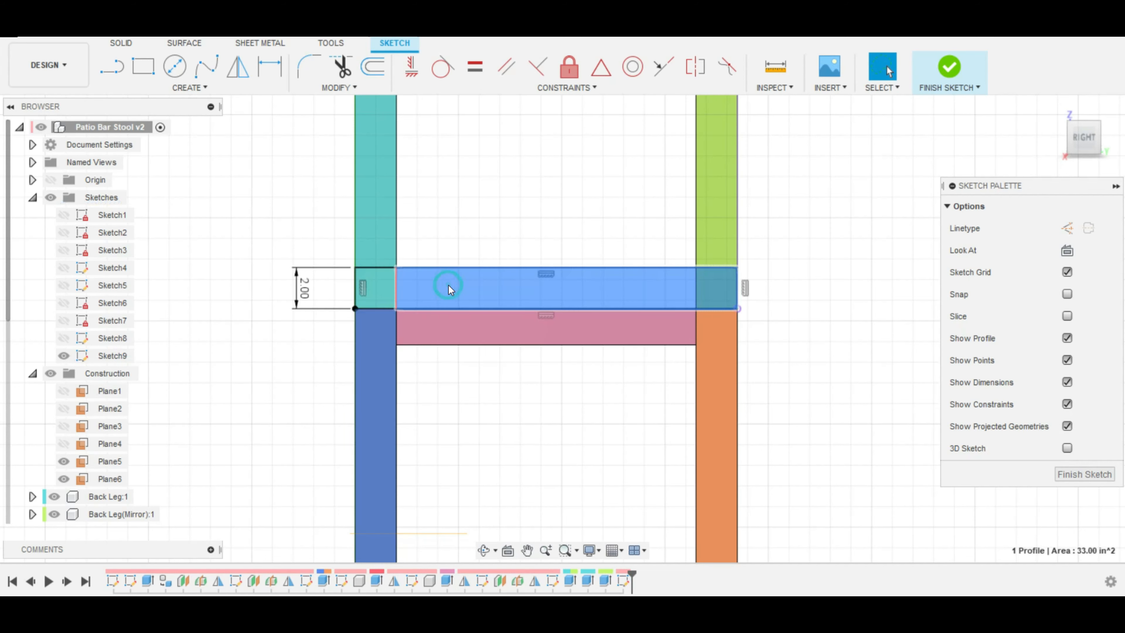
pyautogui.click(384, 291)
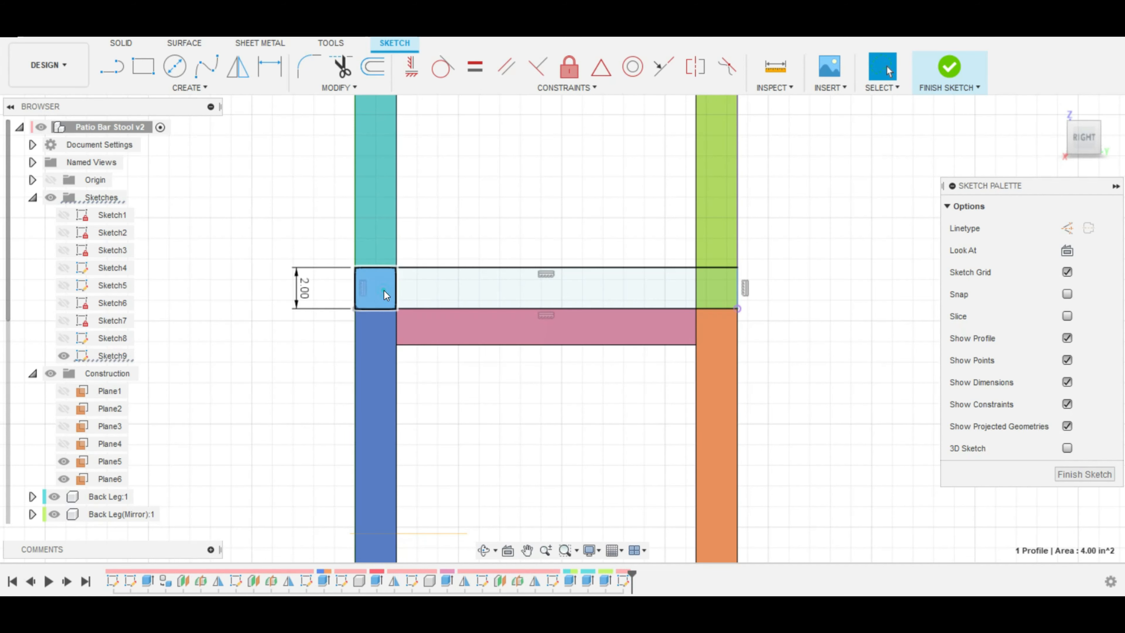
pyautogui.keyDown('ctrl'); pyautogui.click(460, 283); pyautogui.keyUp('ctrl')
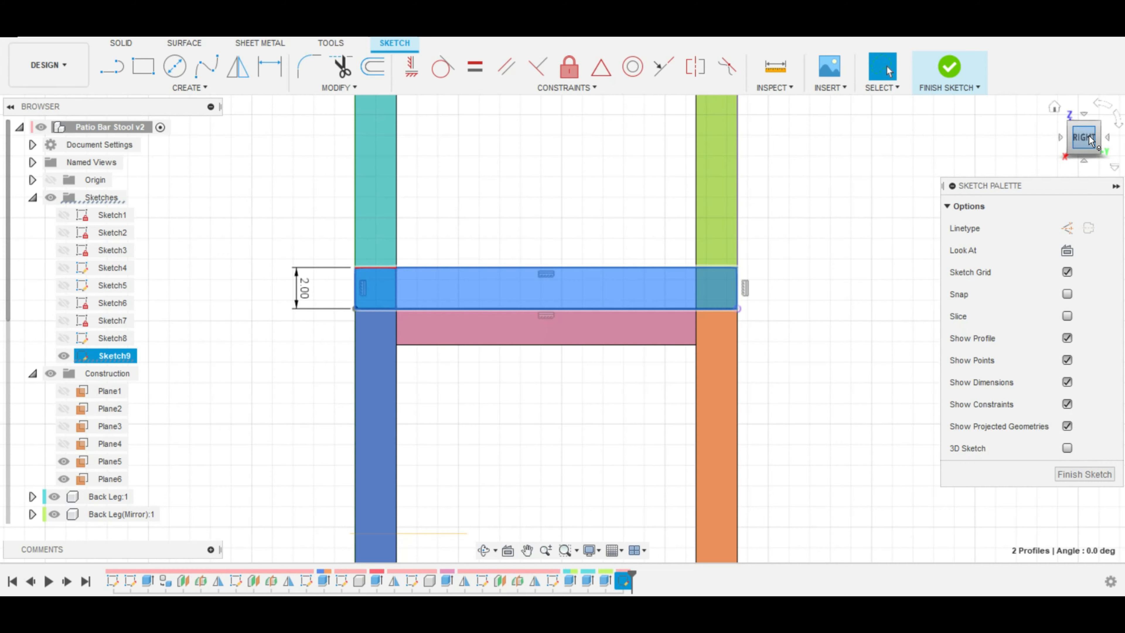
pyautogui.moveTo(1091, 133); pyautogui.dragTo(1102, 151)
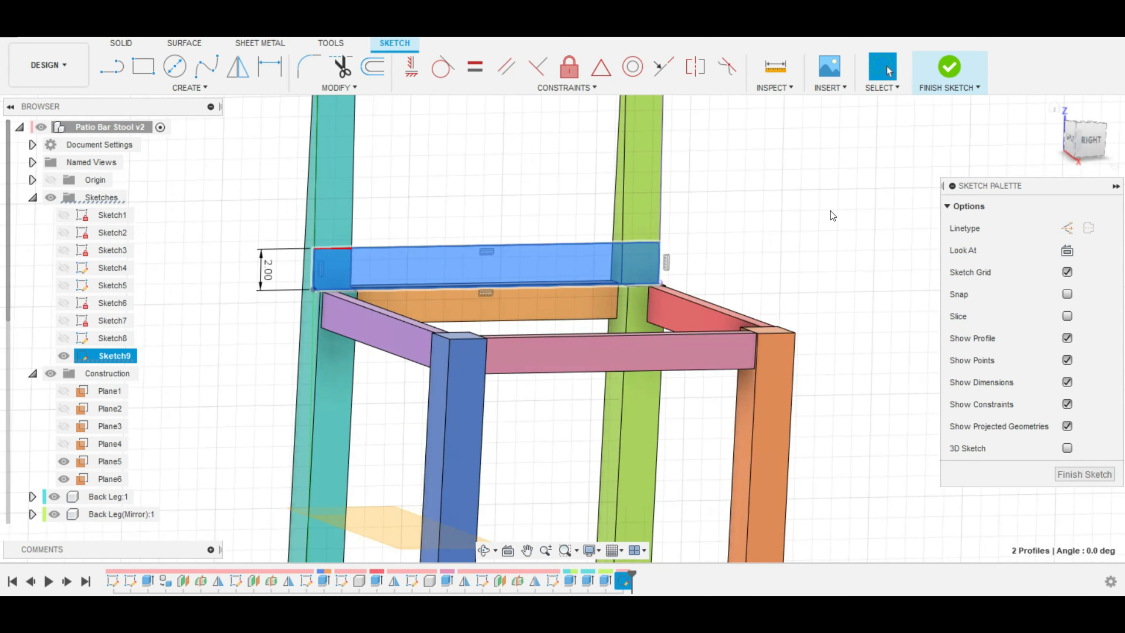
pyautogui.press('e')
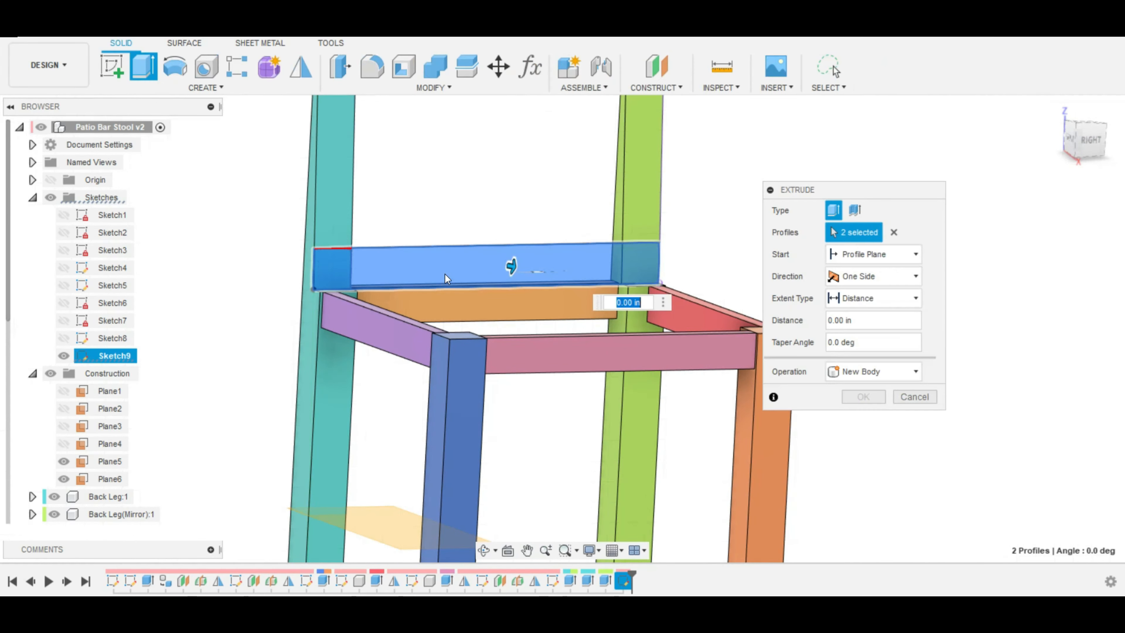
pyautogui.press('BackSpace')
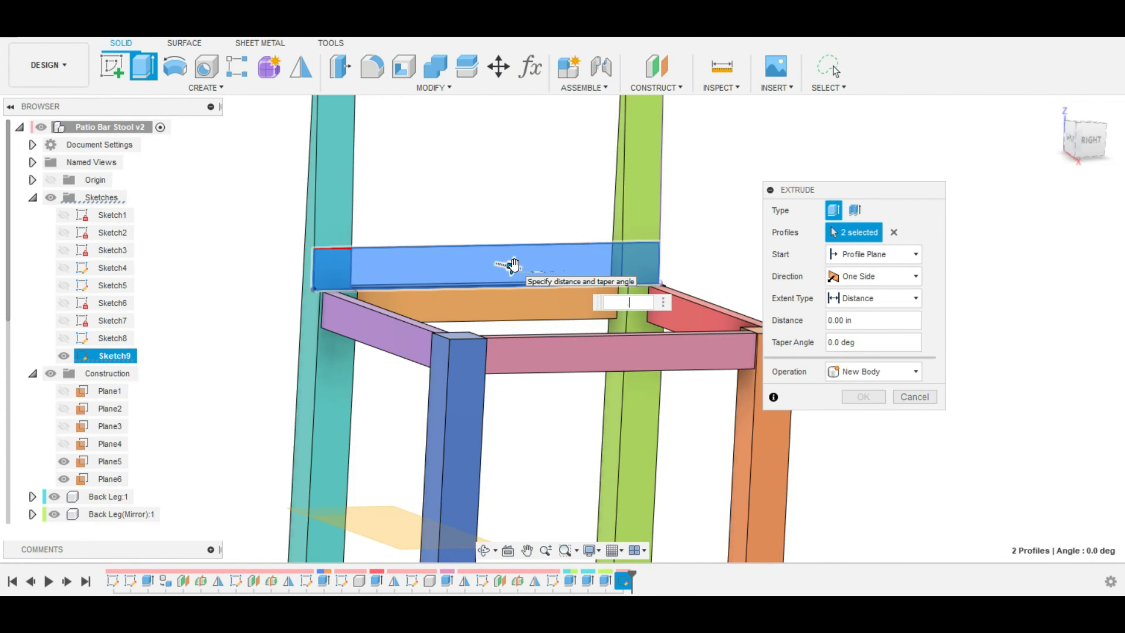
pyautogui.write('.75')
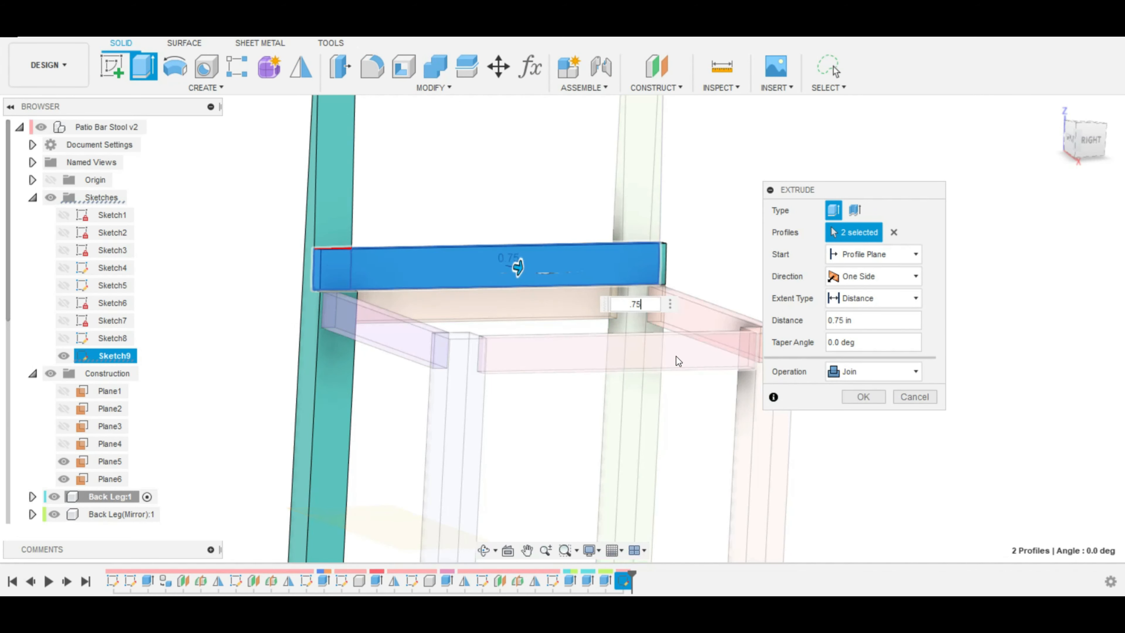
pyautogui.click(890, 371)
pyautogui.click(868, 456)
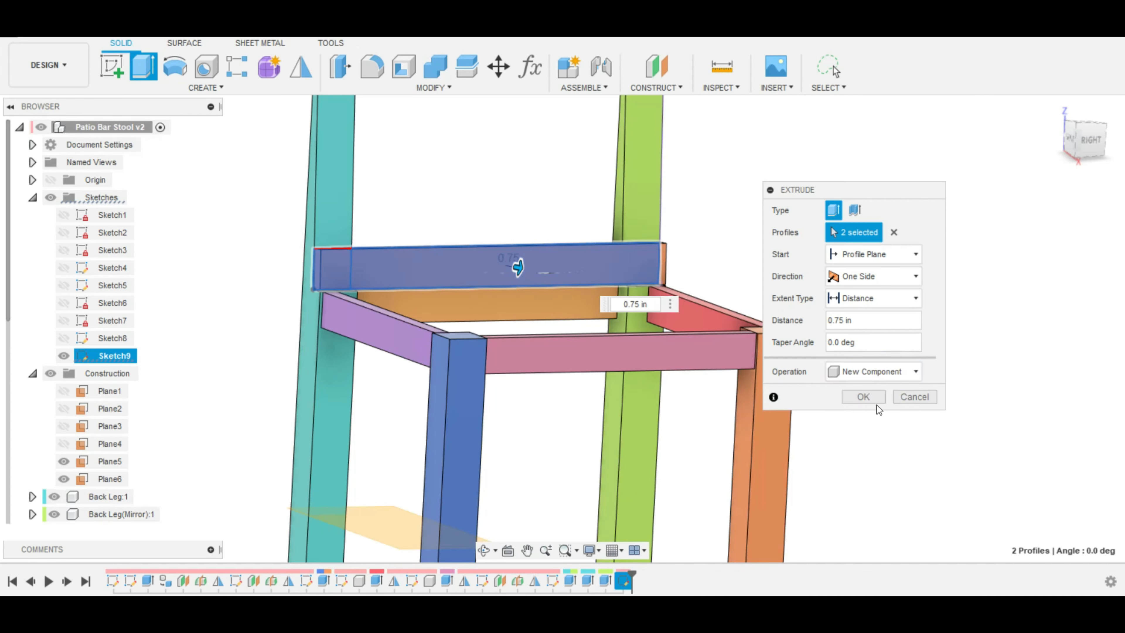
pyautogui.click(871, 399)
# Step: Rename the new slat component as Seat Back
pyautogui.scroll(-10, 88, 381)
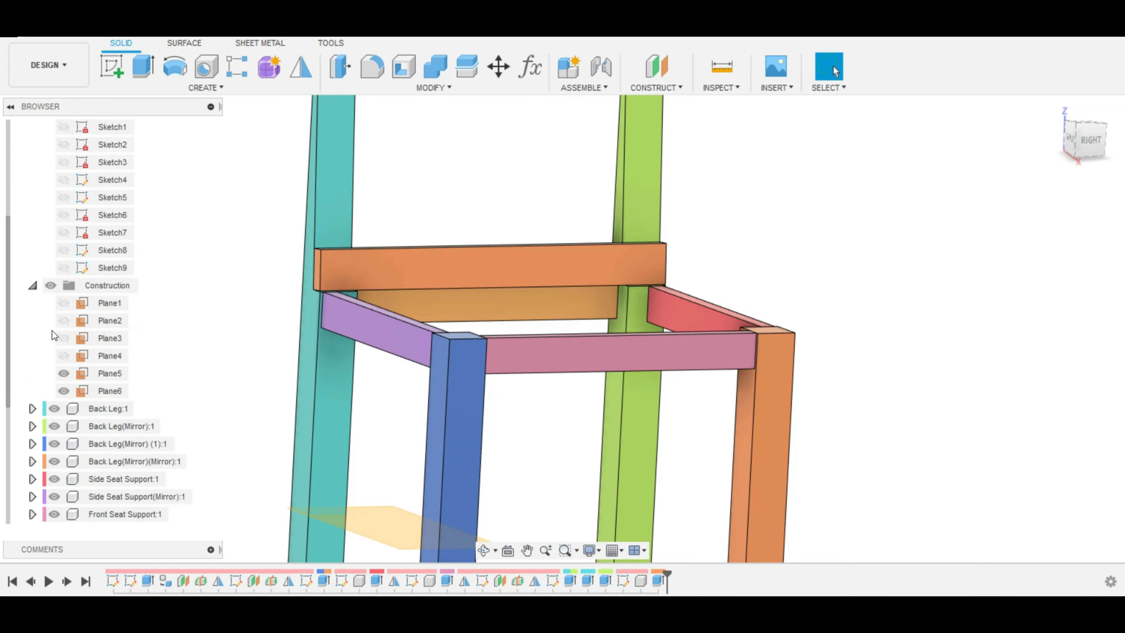
pyautogui.click(118, 515)
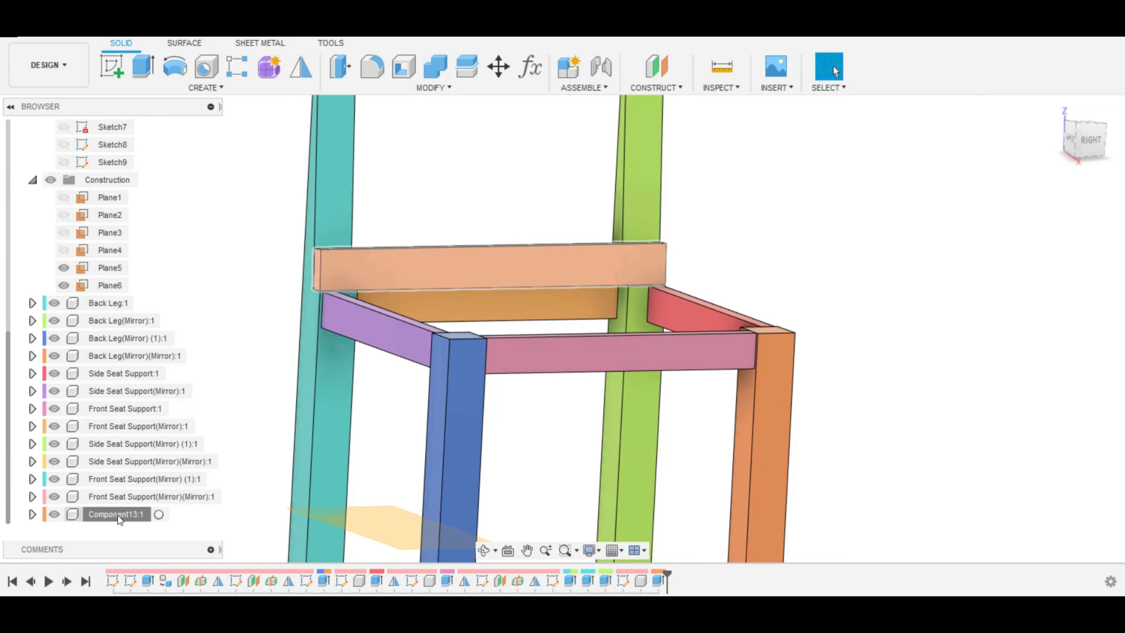
pyautogui.click(118, 515)
pyautogui.write('Sea')
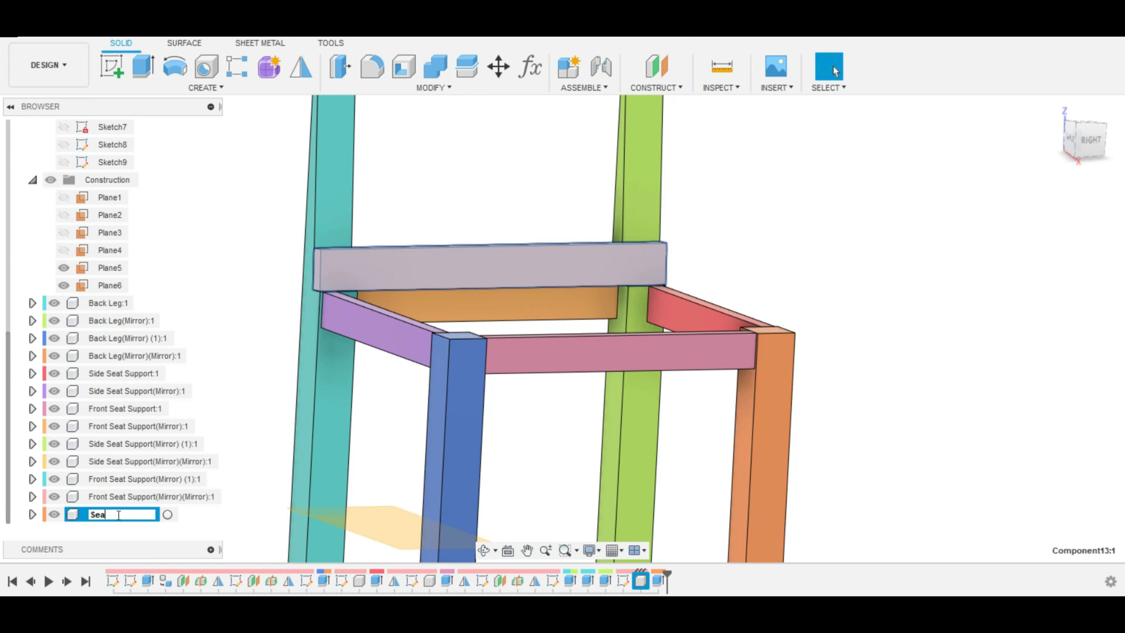
pyautogui.write('t Back')
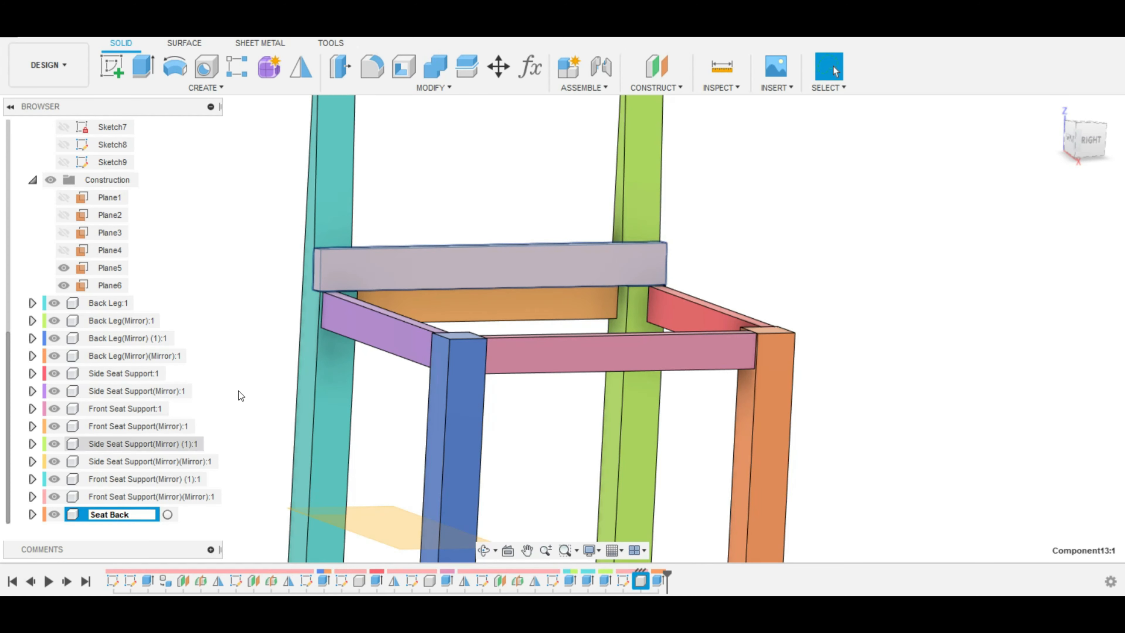
pyautogui.click(264, 268)
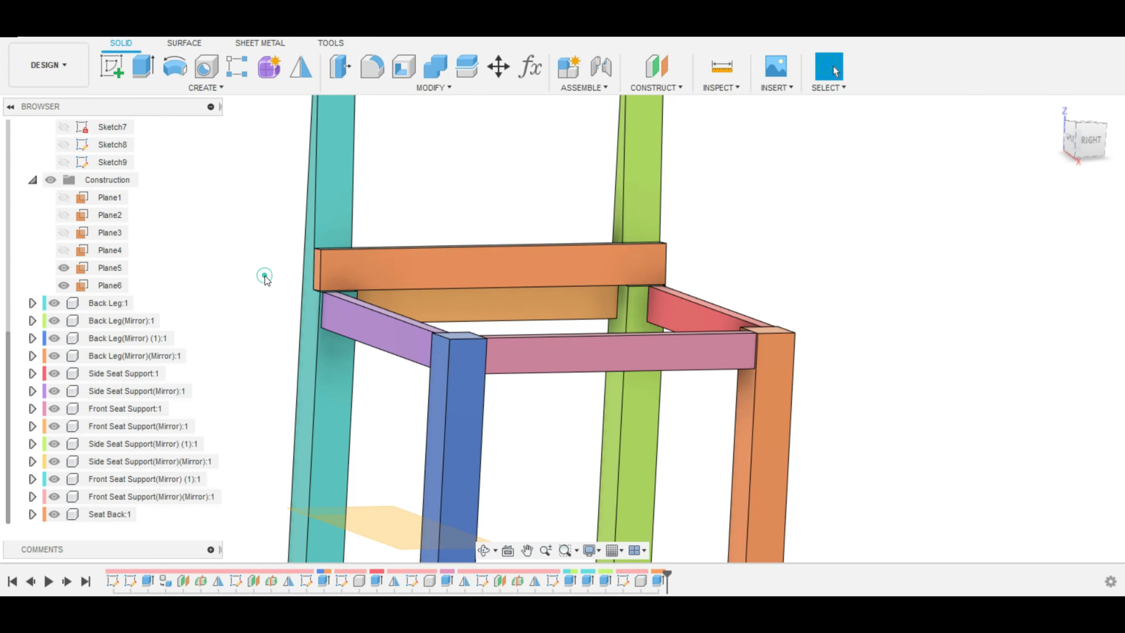
# Step: Try a rectangular pattern of the Seat Back component along the teal back leg's sloped edge, with a quantity of 5 over about 8.98 in
pyautogui.click(107, 519)
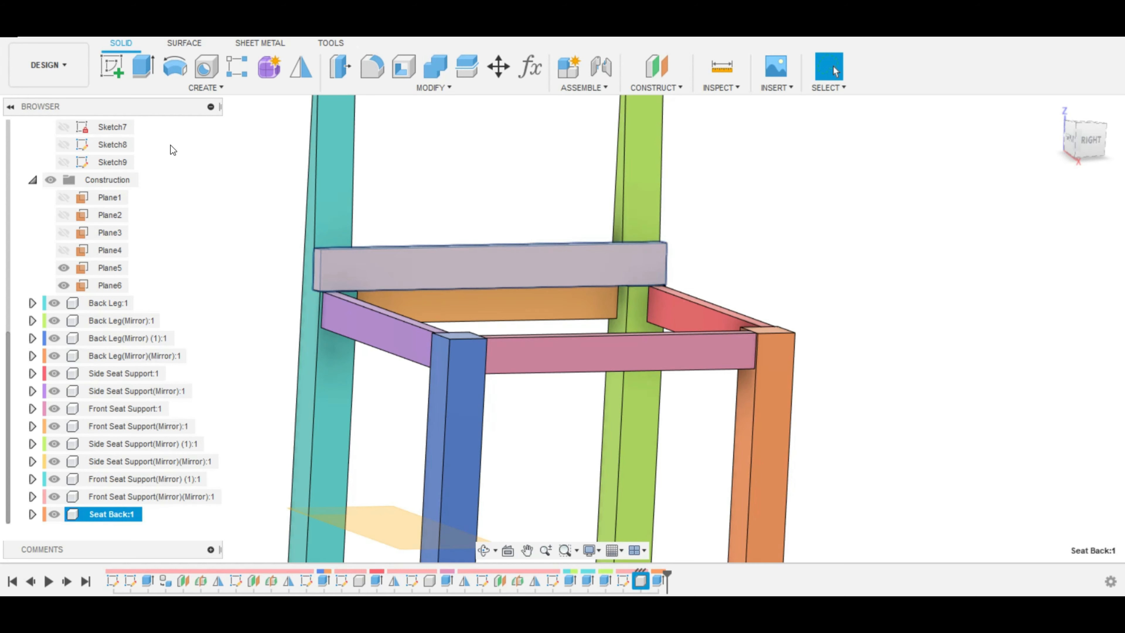
pyautogui.click(203, 87)
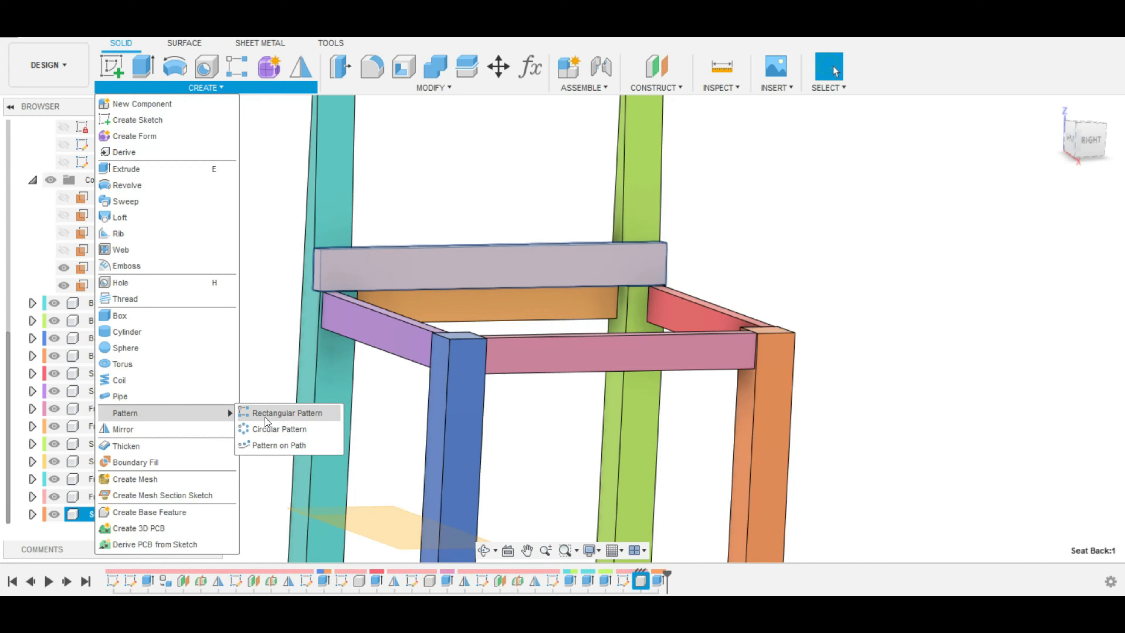
pyautogui.click(265, 414)
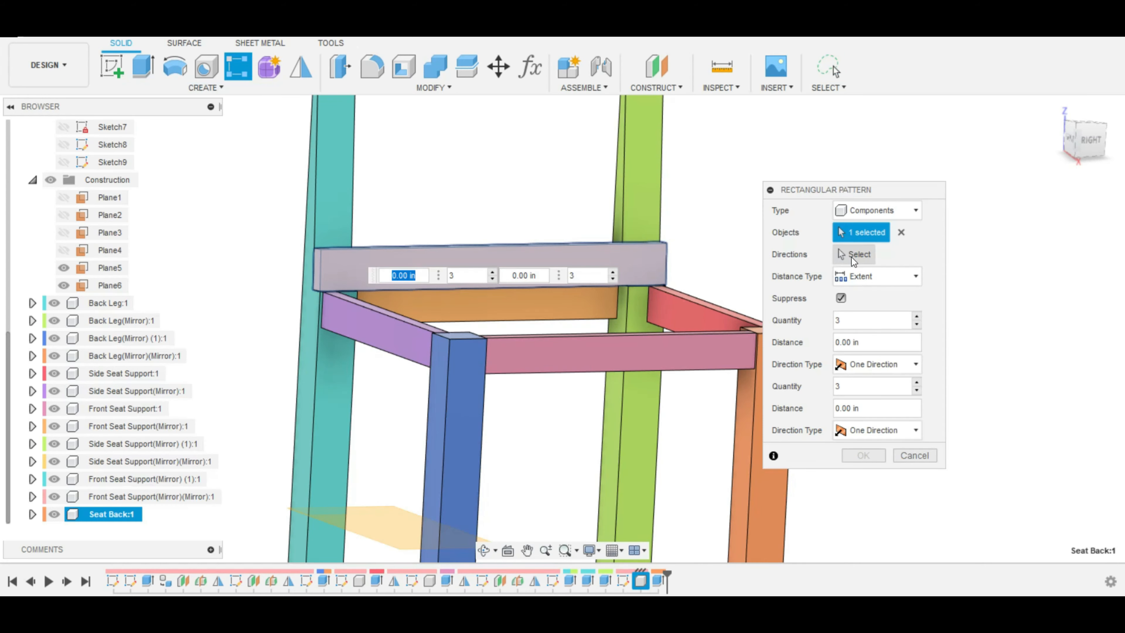
pyautogui.click(852, 254)
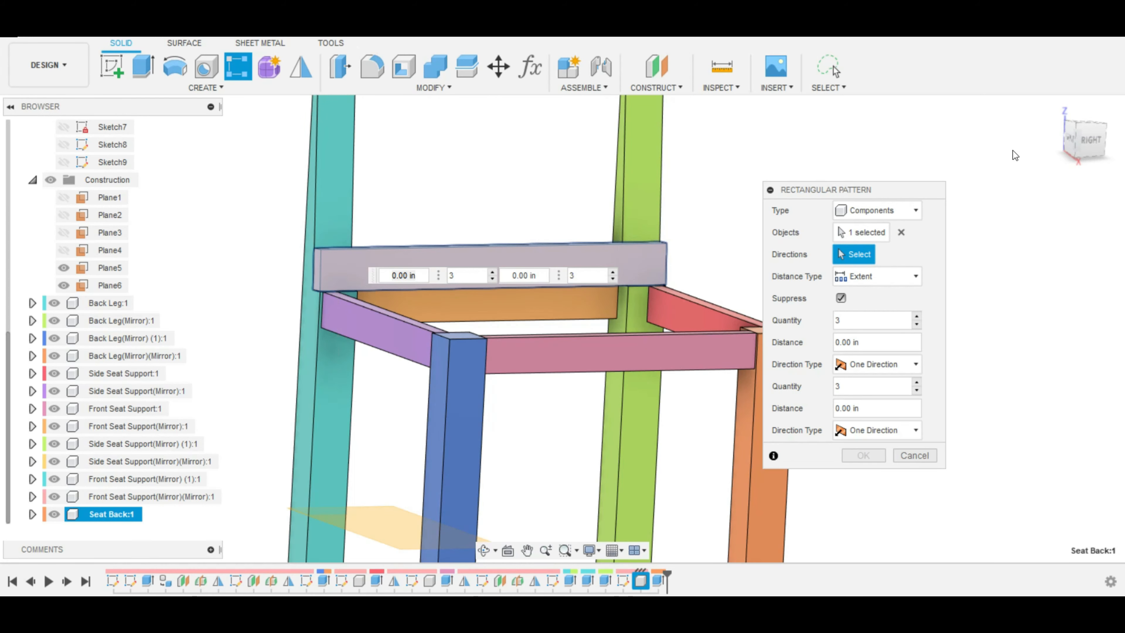
pyautogui.keyDown('shift'); pyautogui.moveTo(674, 120); pyautogui.dragTo(700, 153, button='middle'); pyautogui.keyUp('shift')
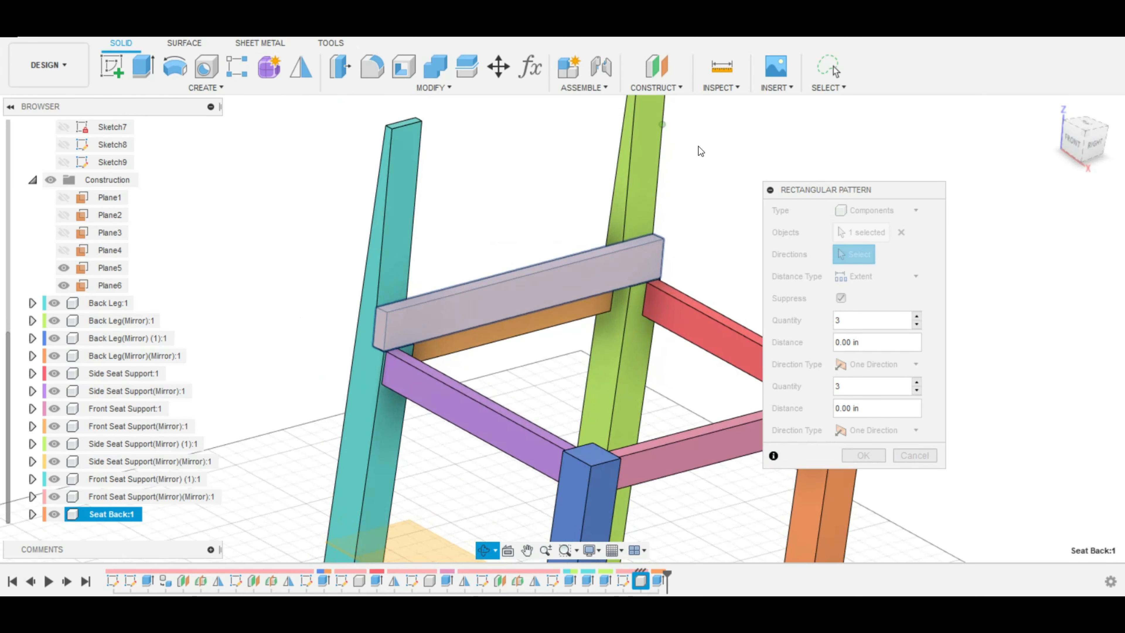
pyautogui.click(383, 233)
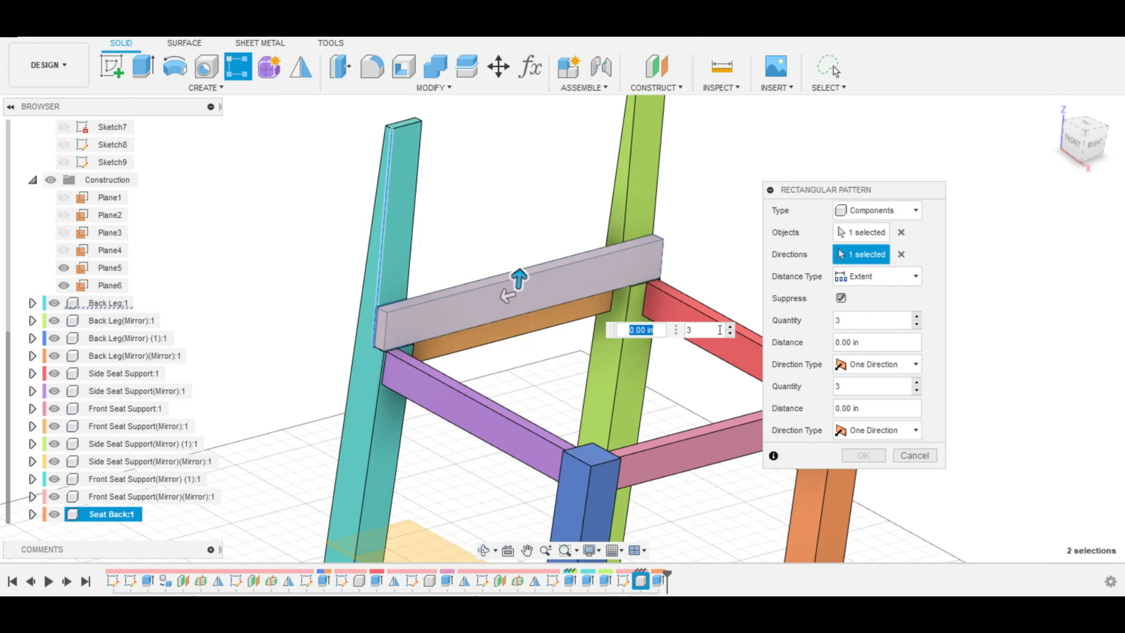
pyautogui.click(730, 333)
pyautogui.click(730, 327)
pyautogui.moveTo(519, 278); pyautogui.dragTo(532, 110)
pyautogui.click(745, 153)
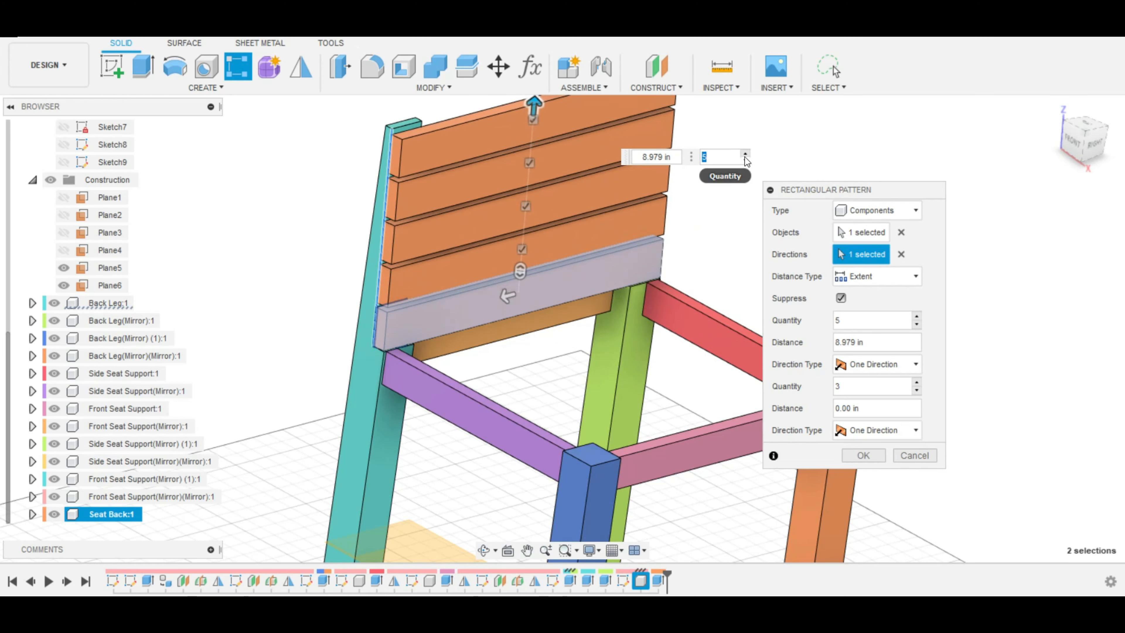
# Step: Try a quantity of 6 with the slat pattern's extent at about 10.77 in, check it from the front and cancel the pattern
pyautogui.moveTo(535, 108); pyautogui.dragTo(536, 96)
pyautogui.moveTo(778, 126); pyautogui.dragTo(756, 211, button='middle')
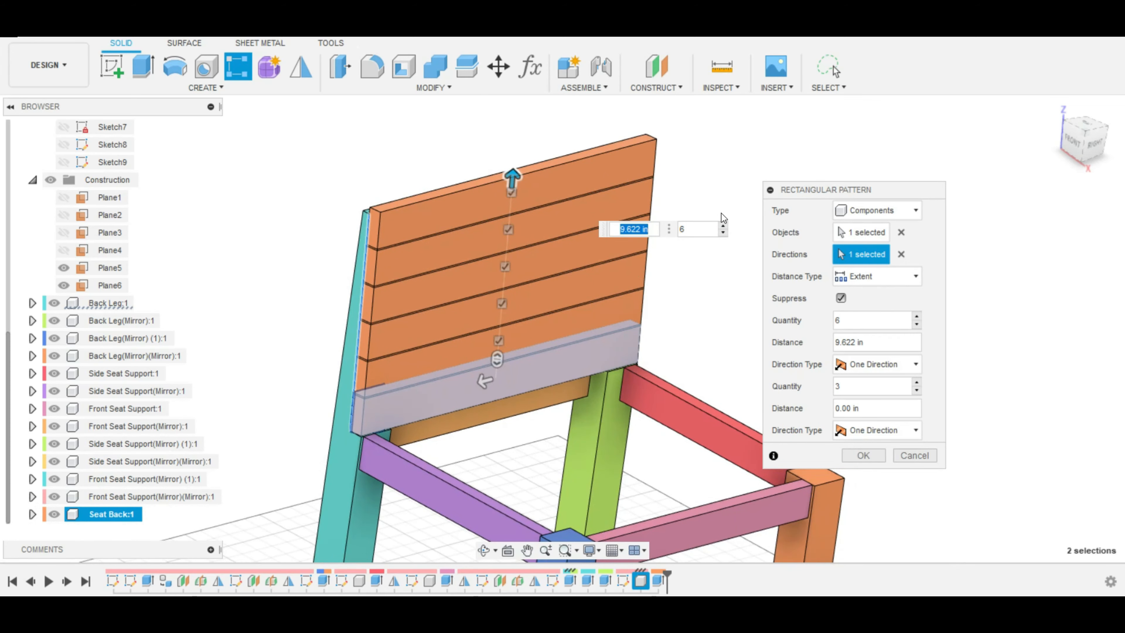
pyautogui.keyDown('shift'); pyautogui.moveTo(688, 336); pyautogui.dragTo(708, 306, button='middle'); pyautogui.keyUp('shift')
pyautogui.moveTo(550, 148); pyautogui.dragTo(549, 125)
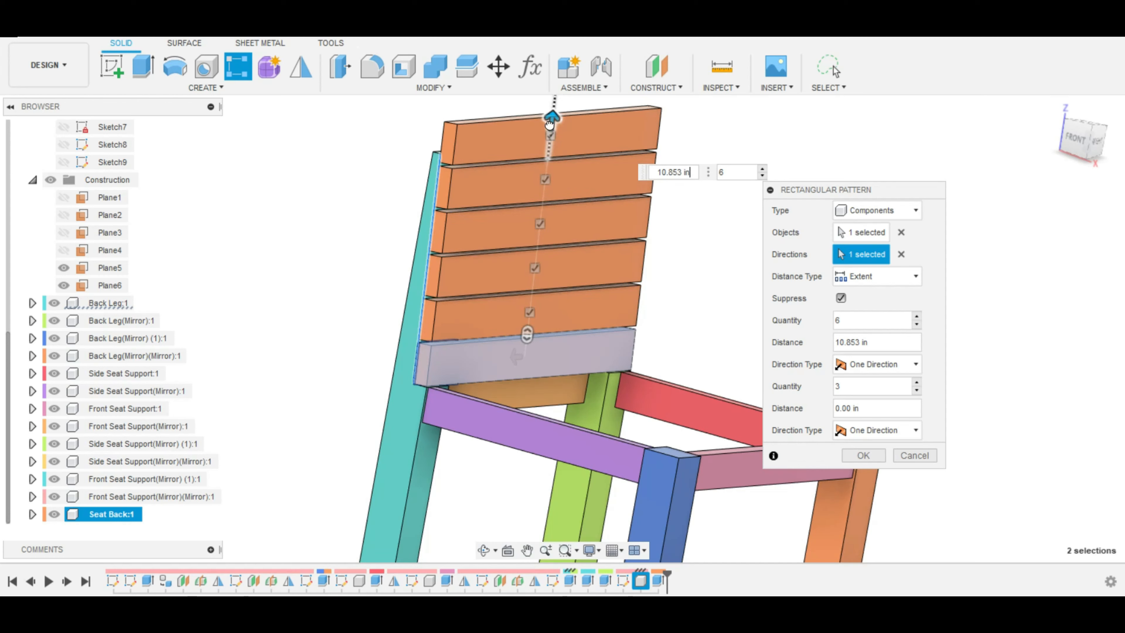
pyautogui.moveTo(550, 124)
pyautogui.mouseDown()
pyautogui.moveTo(554, 135)
pyautogui.moveTo(553, 118)
pyautogui.mouseUp()
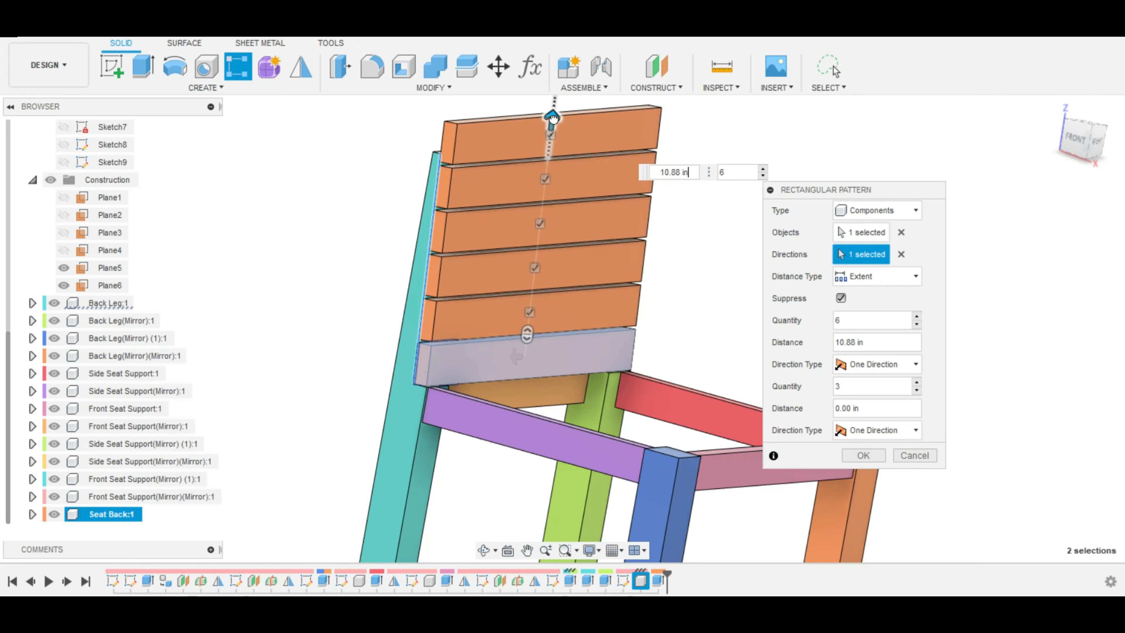
pyautogui.press('Tab')
pyautogui.moveTo(553, 118); pyautogui.dragTo(553, 121)
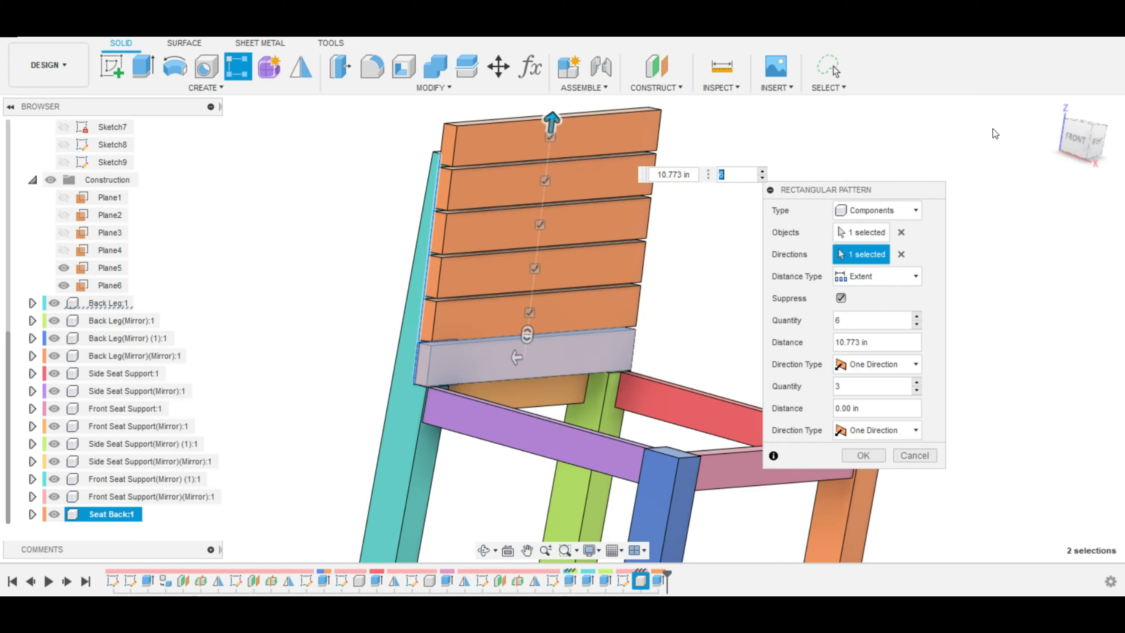
pyautogui.click(1075, 136)
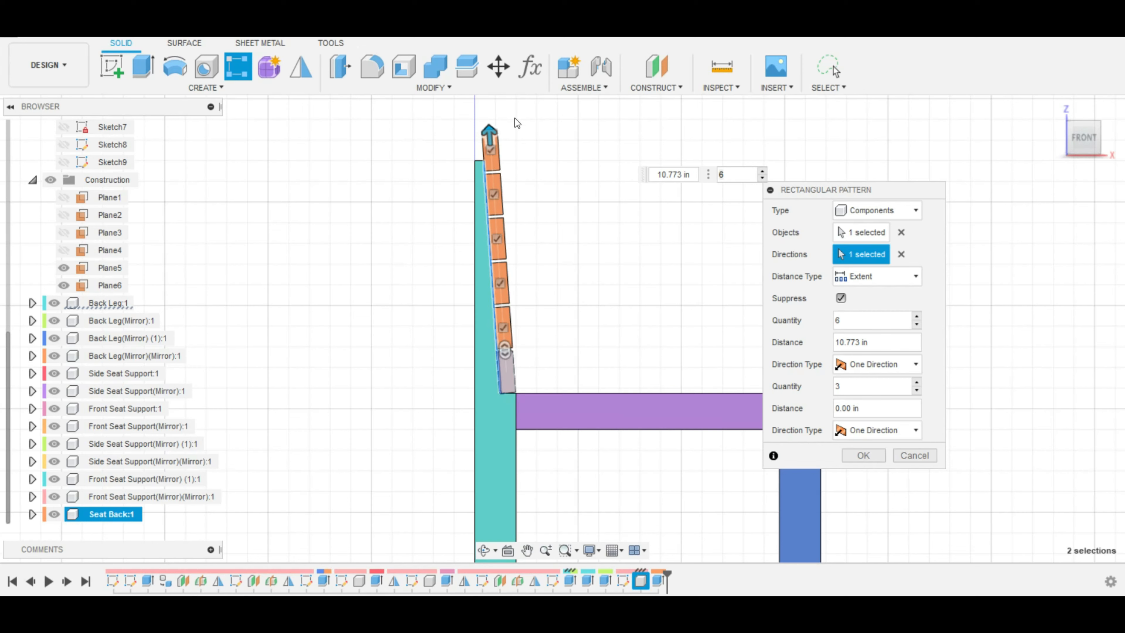
pyautogui.moveTo(492, 135); pyautogui.dragTo(492, 137)
pyautogui.press('Escape')
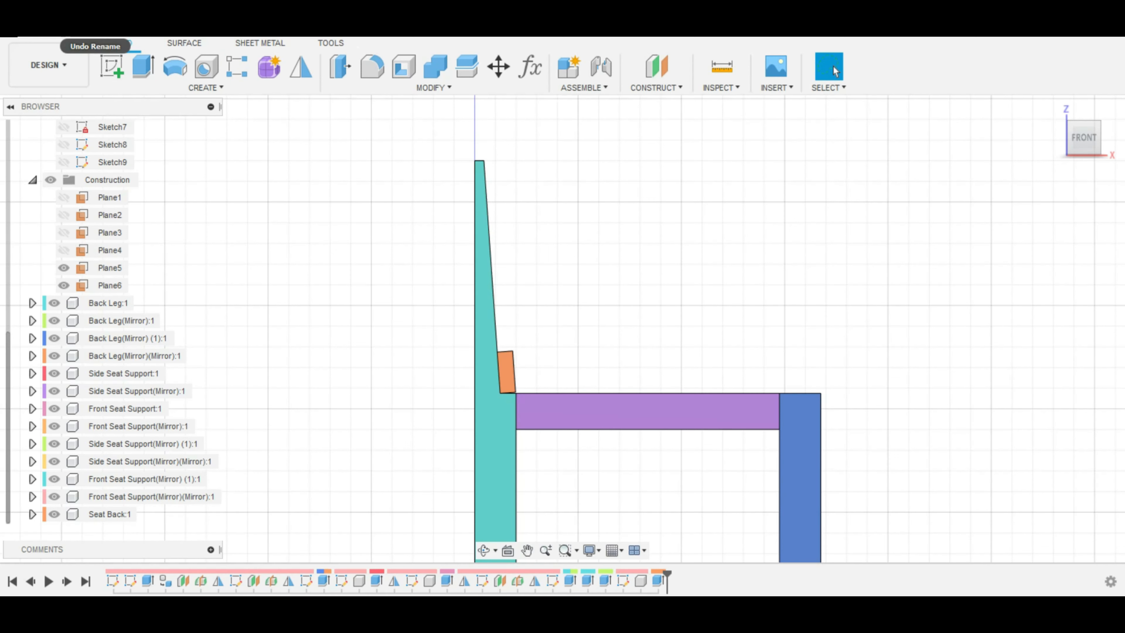
# Step: Undo the seat back slat's rename and extrusion along with its 2 in high sketch rectangle
pyautogui.click(1055, 137)
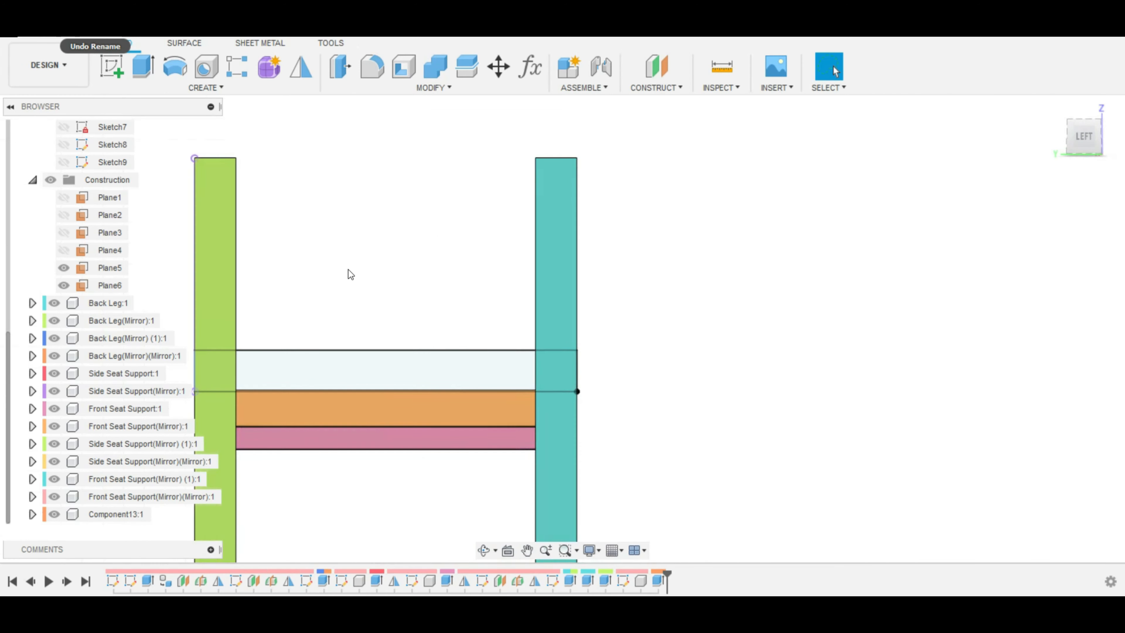
pyautogui.hotkey('ctrl', 'z')
pyautogui.hotkey('ctrl', 'z')
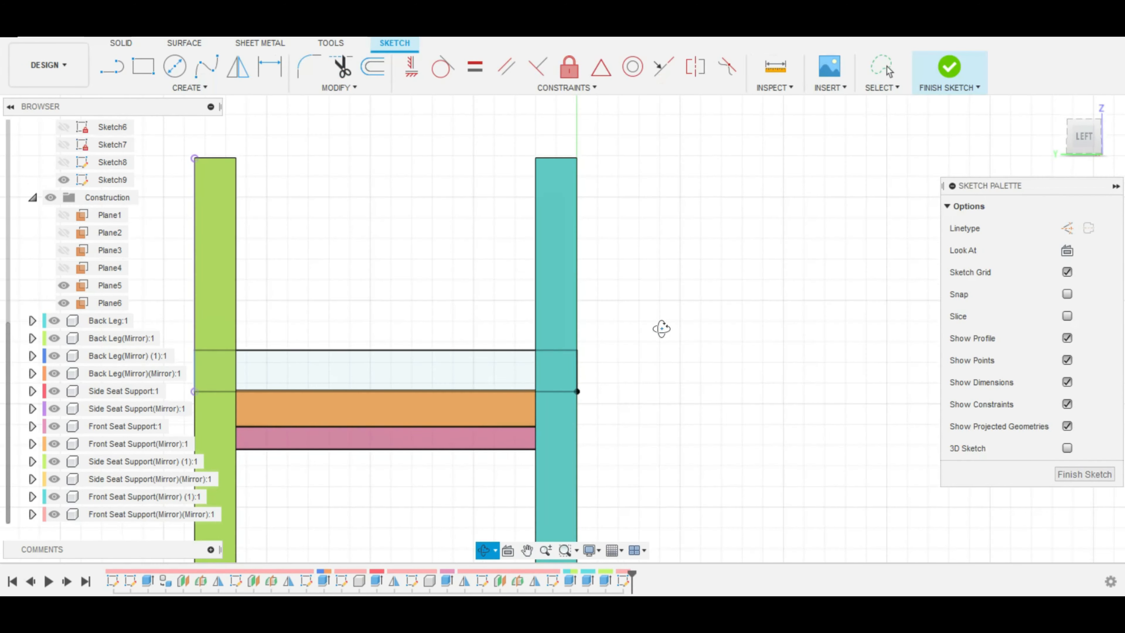
pyautogui.moveTo(662, 329)
pyautogui.keyDown('shift'); pyautogui.mouseDown(button='middle')
pyautogui.moveTo(691, 331)
pyautogui.moveTo(597, 365)
pyautogui.moveTo(547, 363)
pyautogui.moveTo(563, 358)
pyautogui.mouseUp(button='middle'); pyautogui.keyUp('shift')
pyautogui.click(1055, 108)
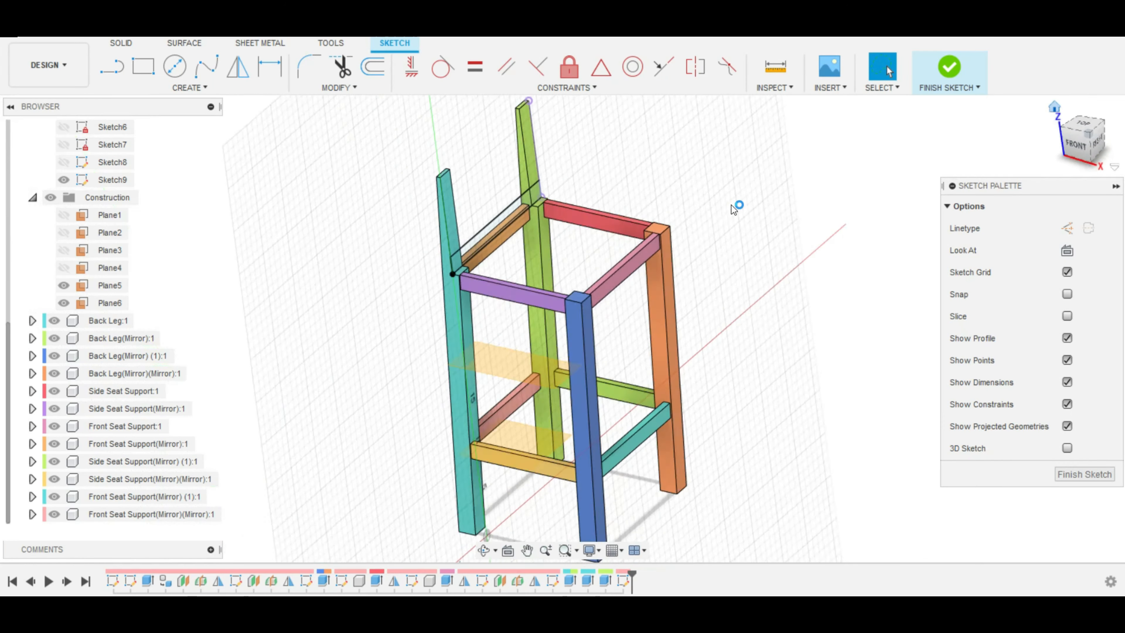
pyautogui.scroll(5, 493, 257)
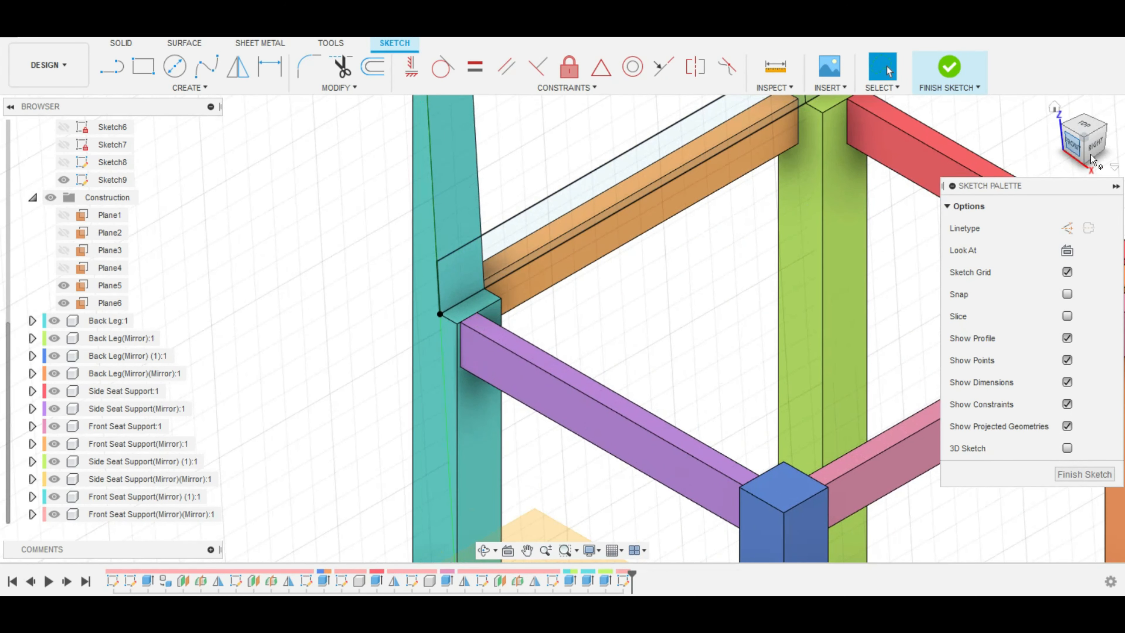
pyautogui.click(1094, 145)
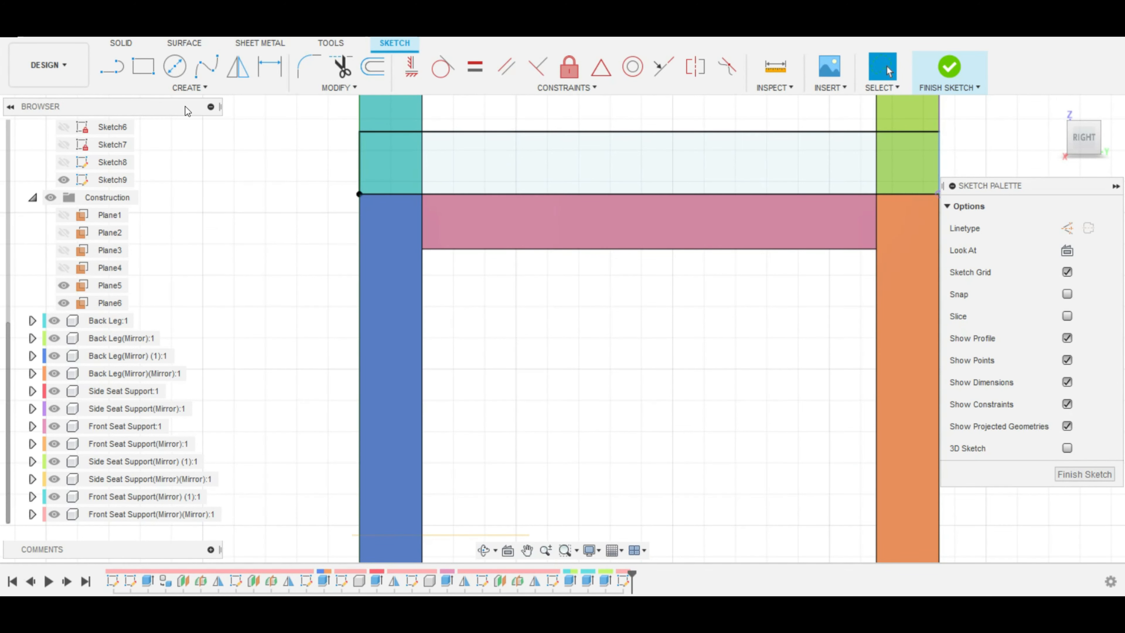
pyautogui.click(95, 28)
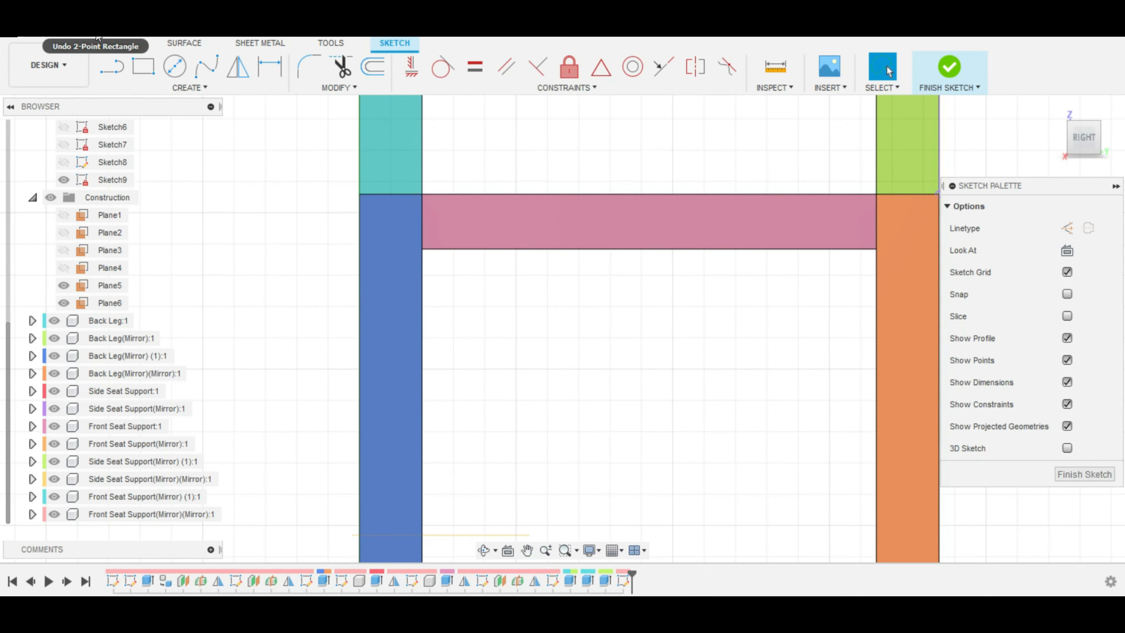
# Step: Sketch a 1.8 in high rectangle from the outer corner at the base of the teal leg's upper section to the projected green leg edge
pyautogui.click(143, 66)
pyautogui.click(359, 193)
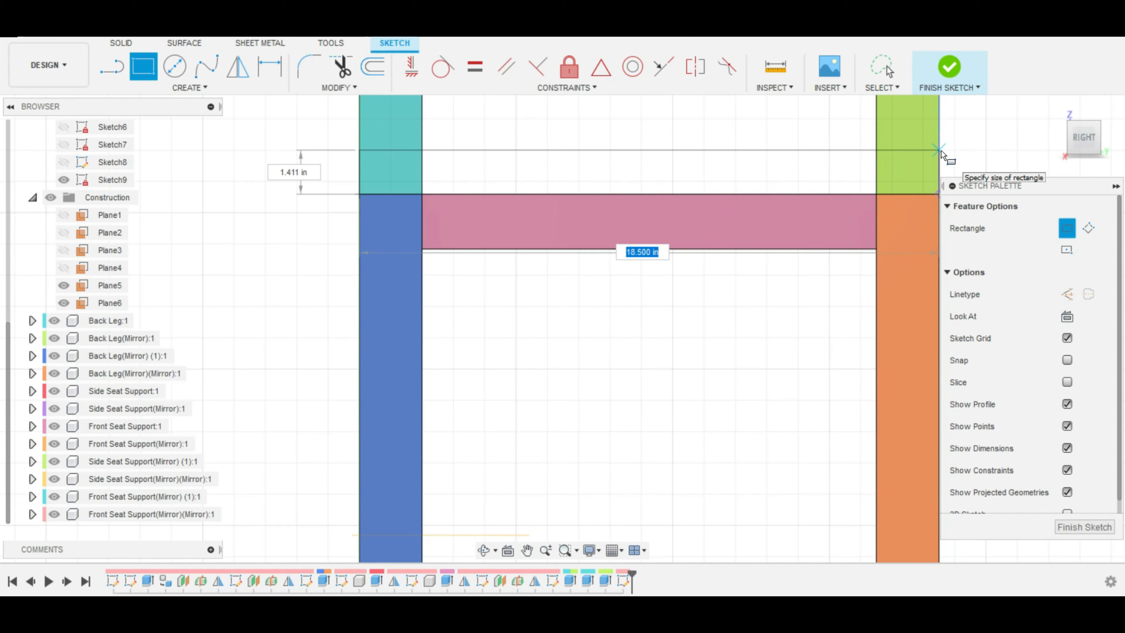
pyautogui.press('Tab')
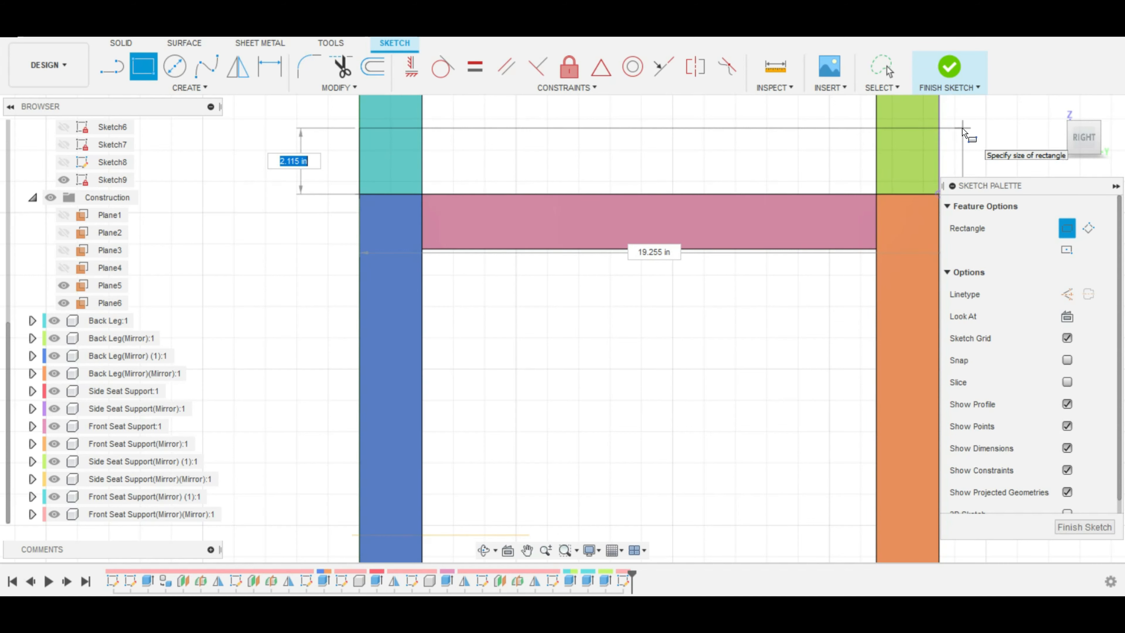
pyautogui.write('2')
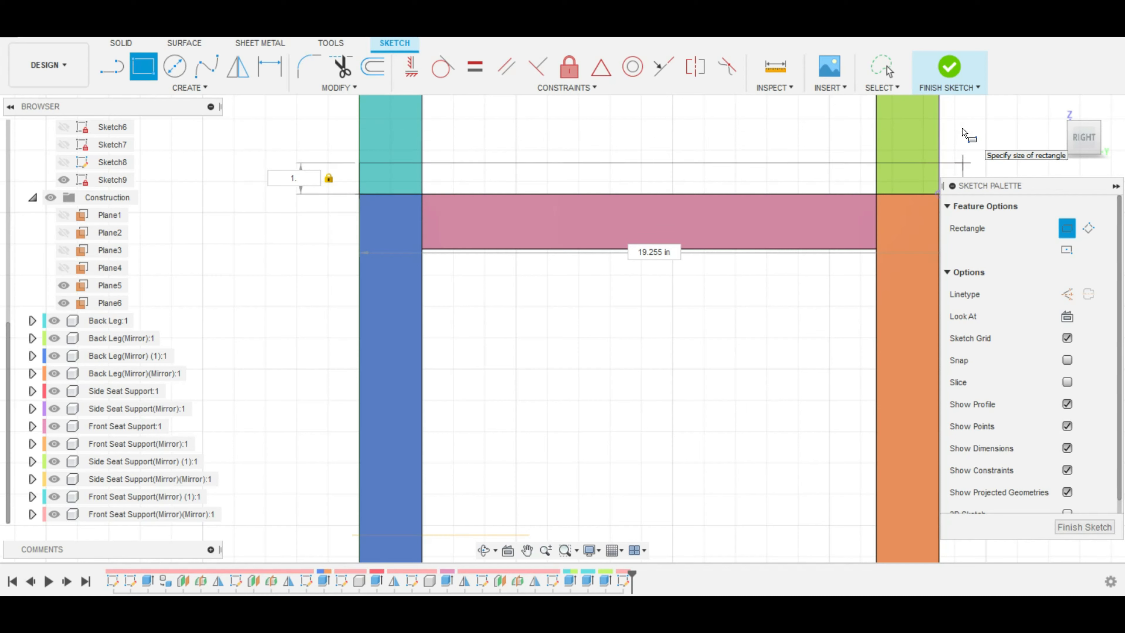
pyautogui.write('8')
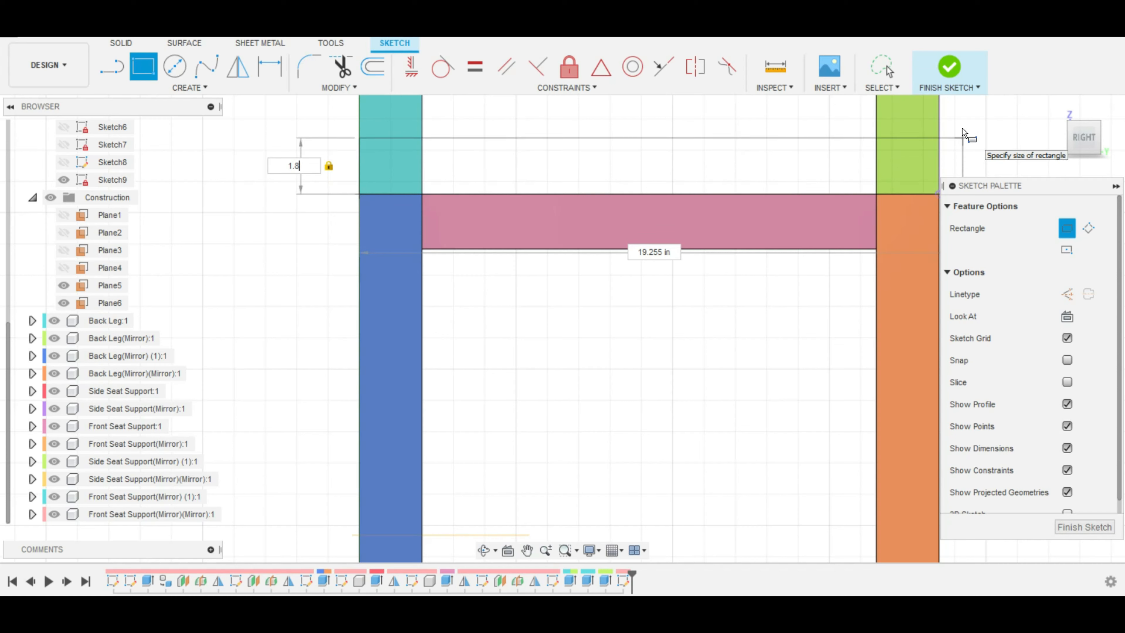
pyautogui.click(940, 138)
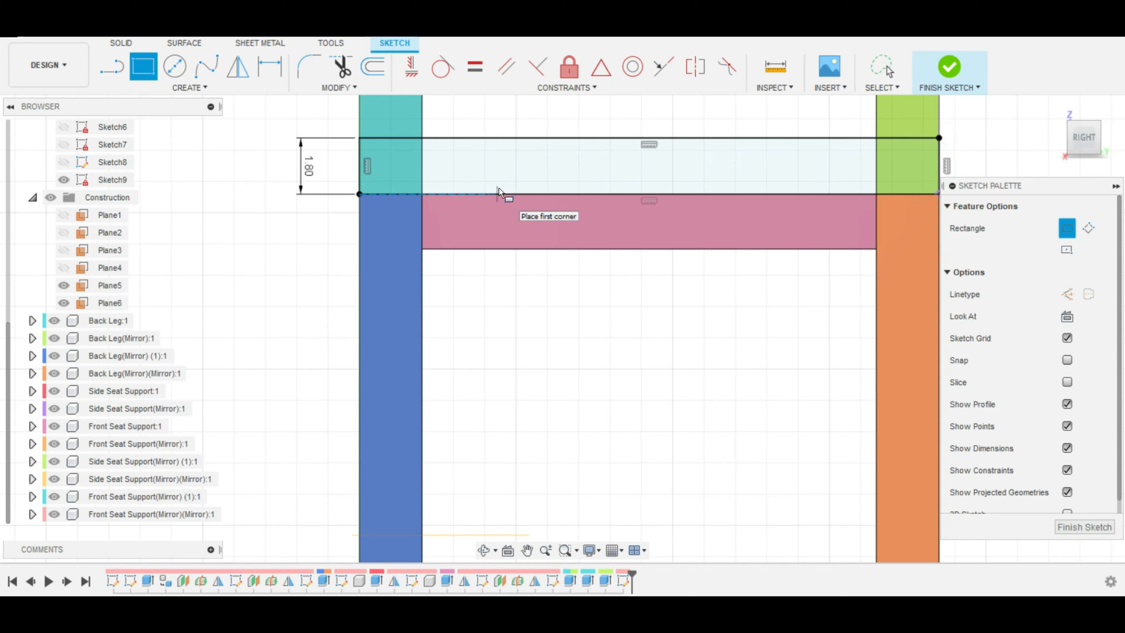
pyautogui.click(950, 71)
# Step: Extrude both profiles of the 1.8 in rectangle across the back legs 0.75 in as a new component
pyautogui.press('e')
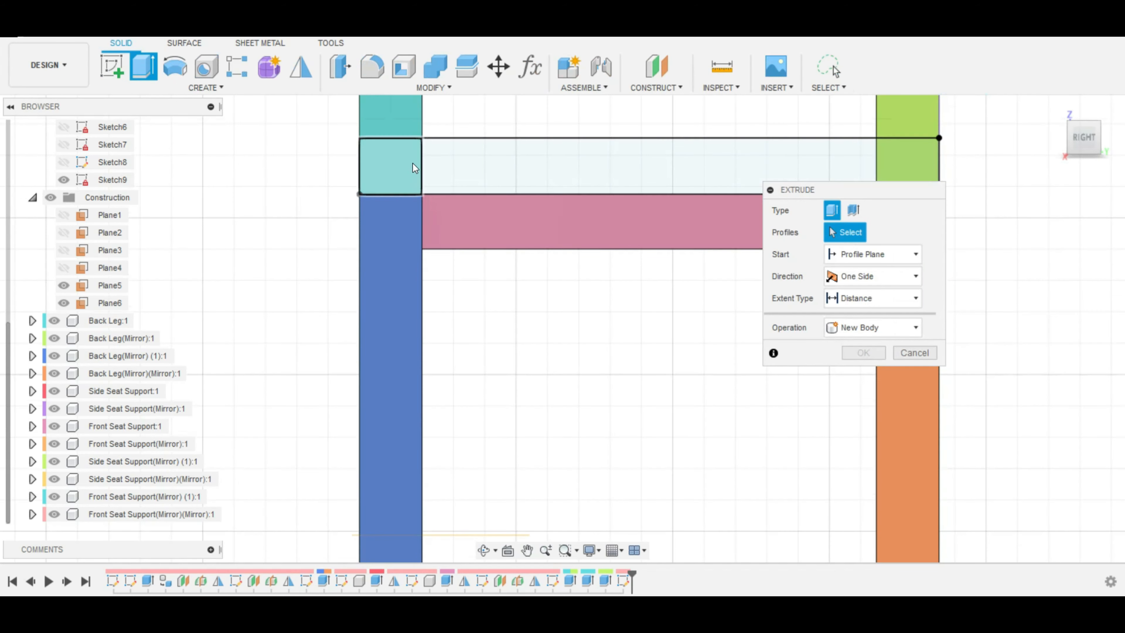
pyautogui.click(412, 163)
pyautogui.click(485, 163)
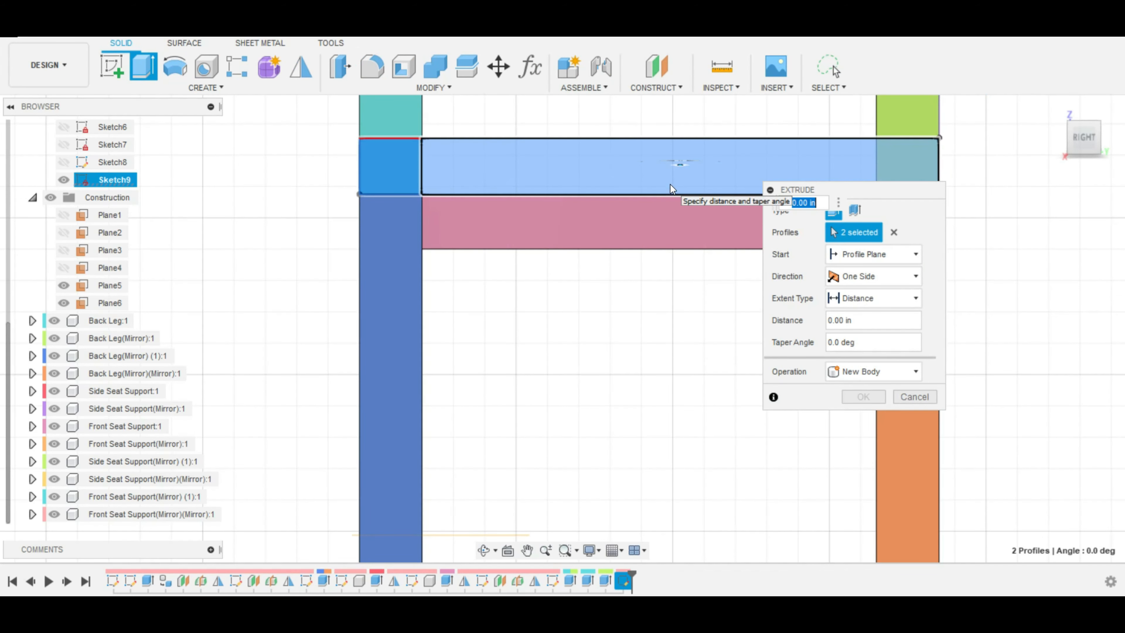
pyautogui.write('.75')
pyautogui.click(913, 375)
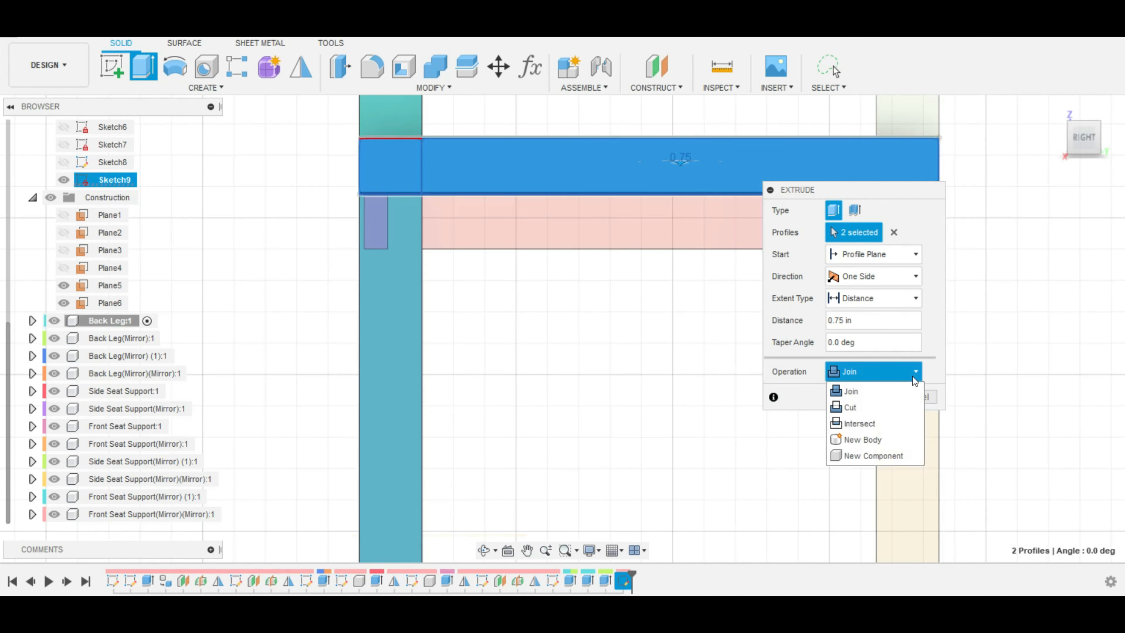
pyautogui.click(889, 455)
pyautogui.click(867, 396)
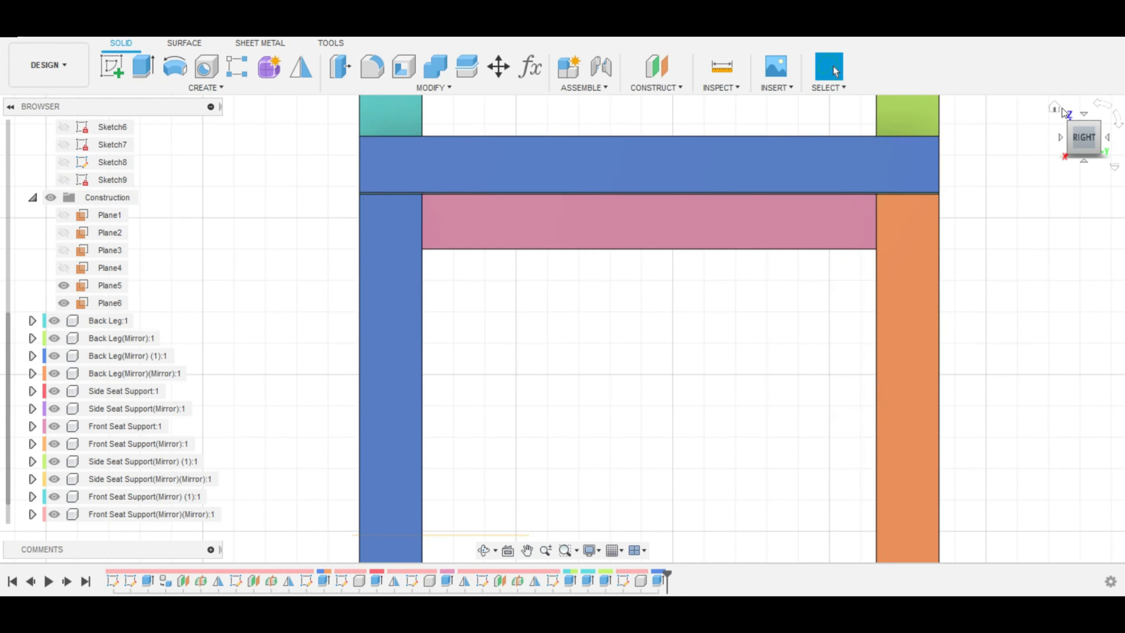
pyautogui.click(1056, 110)
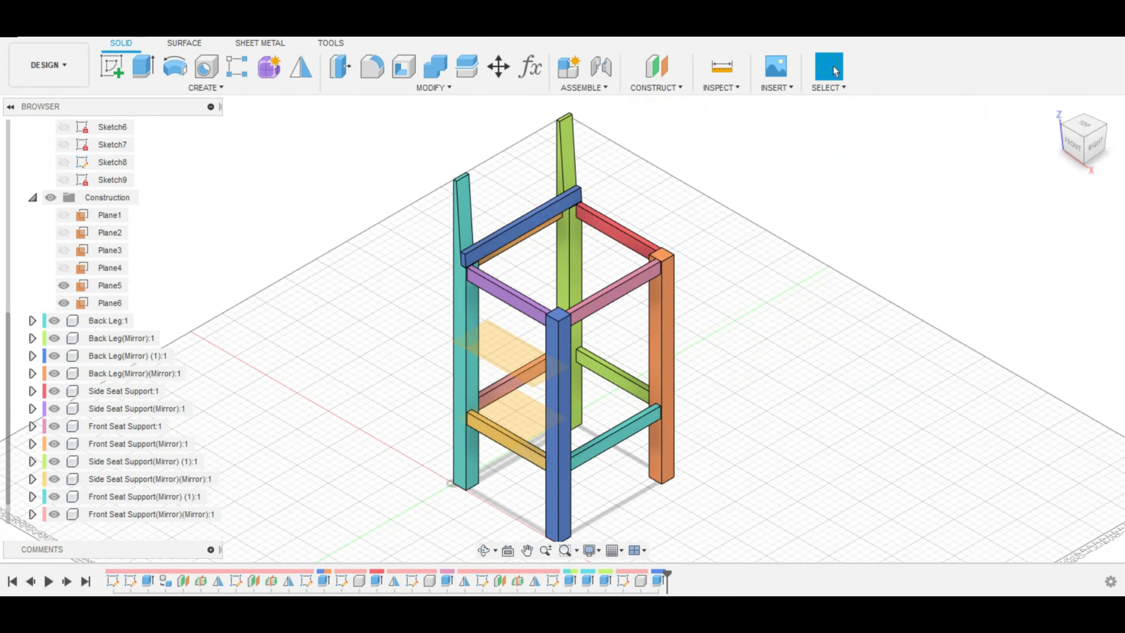
pyautogui.click(205, 87)
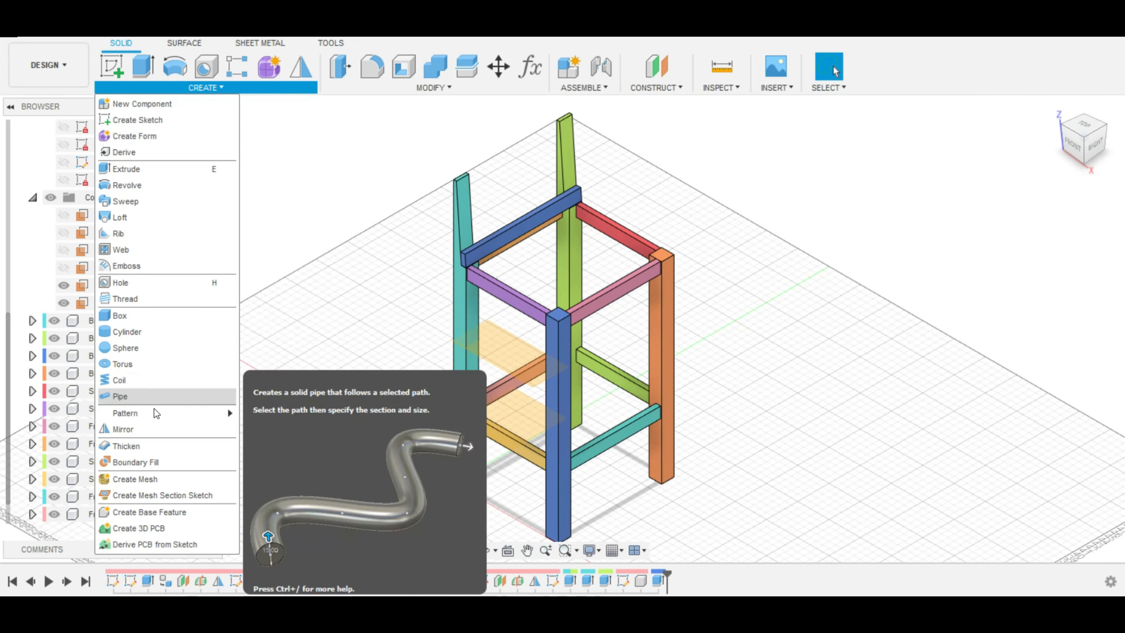
pyautogui.moveTo(163, 420)
pyautogui.click(249, 413)
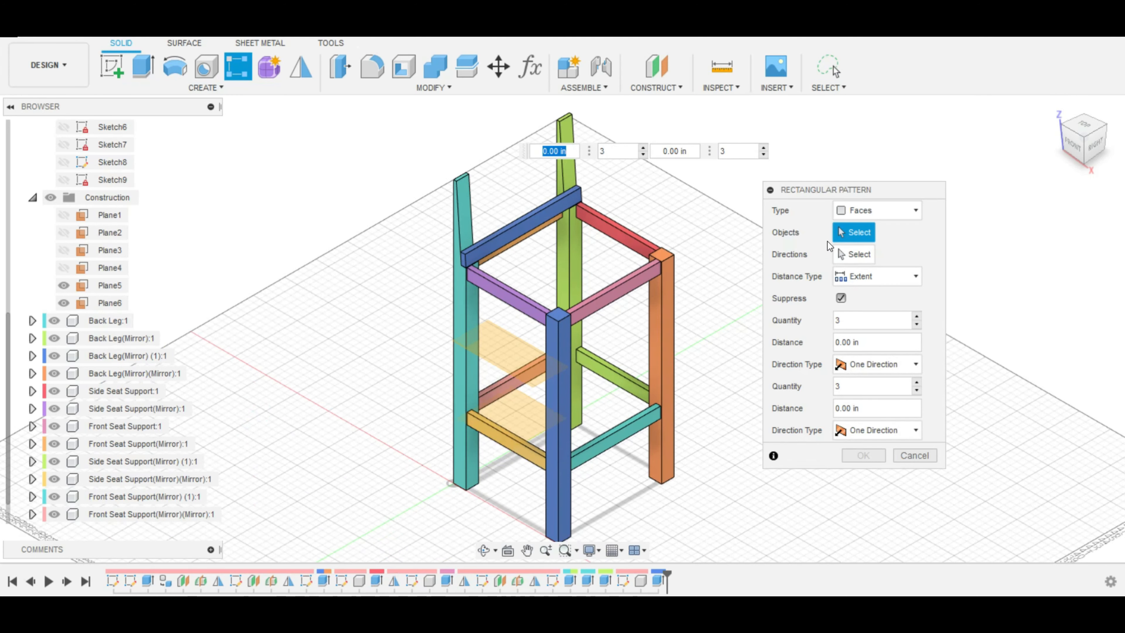
pyautogui.click(864, 257)
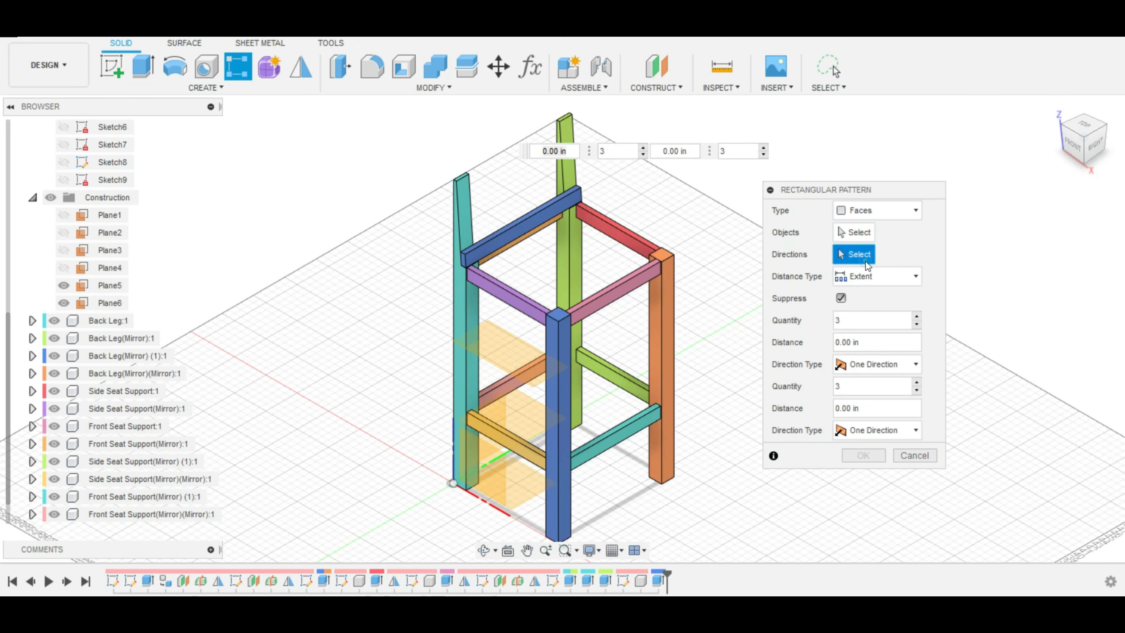
pyautogui.click(461, 231)
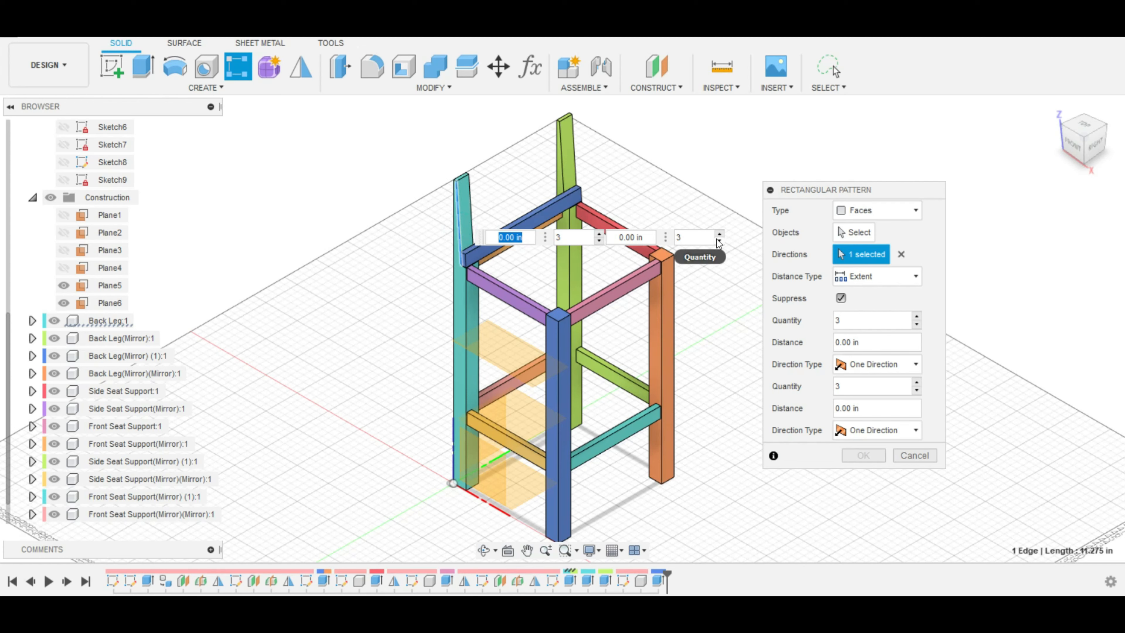
pyautogui.click(915, 317)
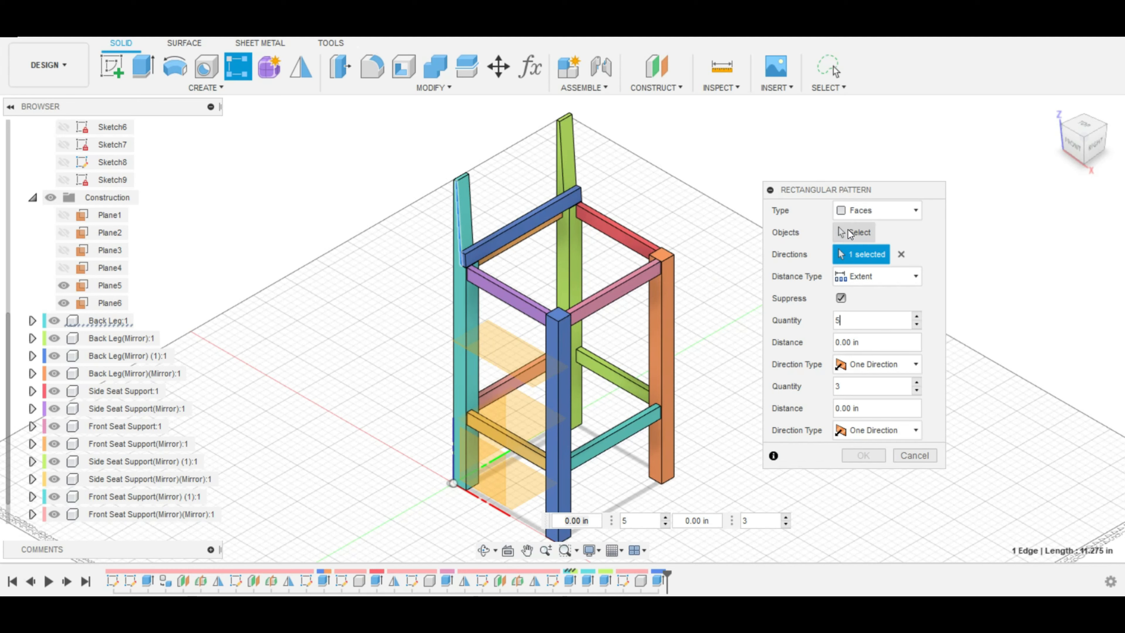
pyautogui.scroll(-1, 123, 468)
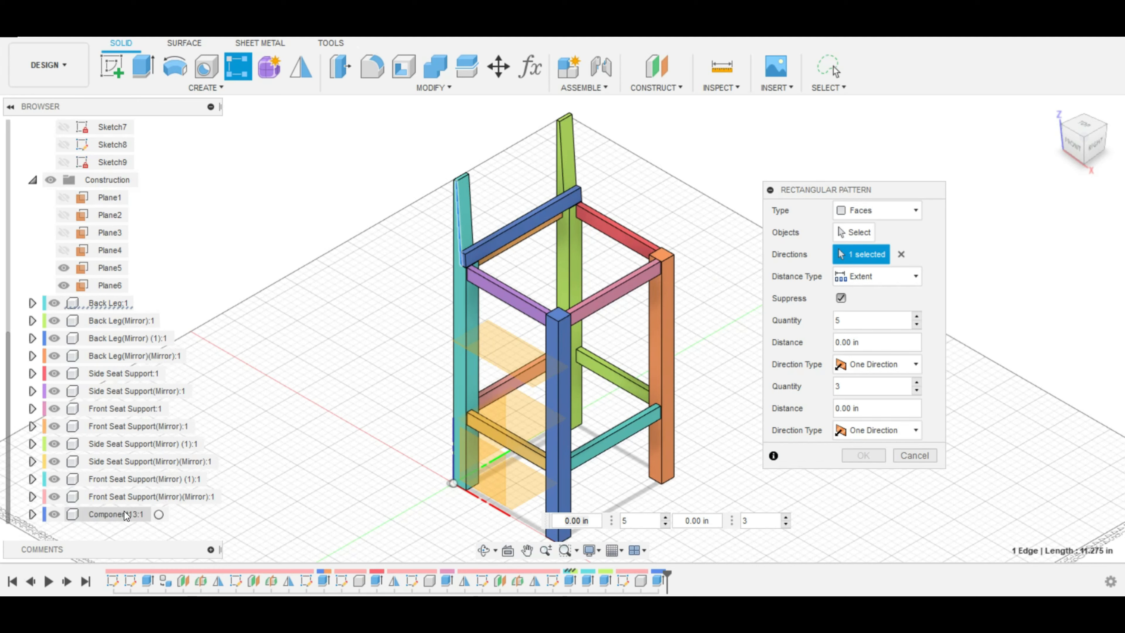
pyautogui.press('Escape')
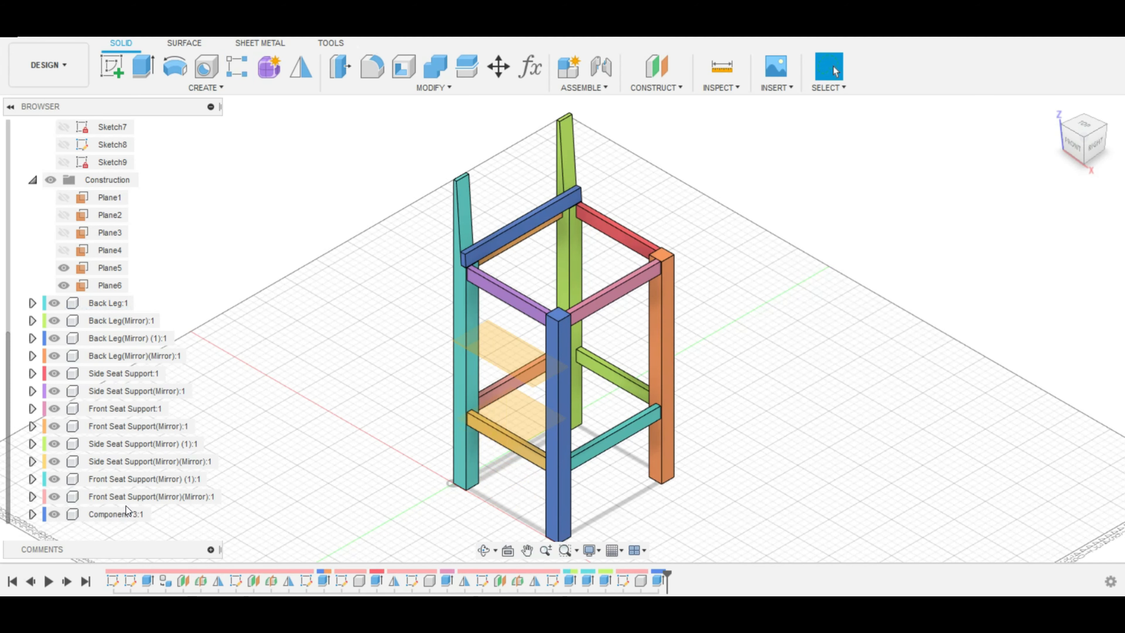
# Step: Rename the new slat component as Seat Back
pyautogui.doubleClick(126, 510)
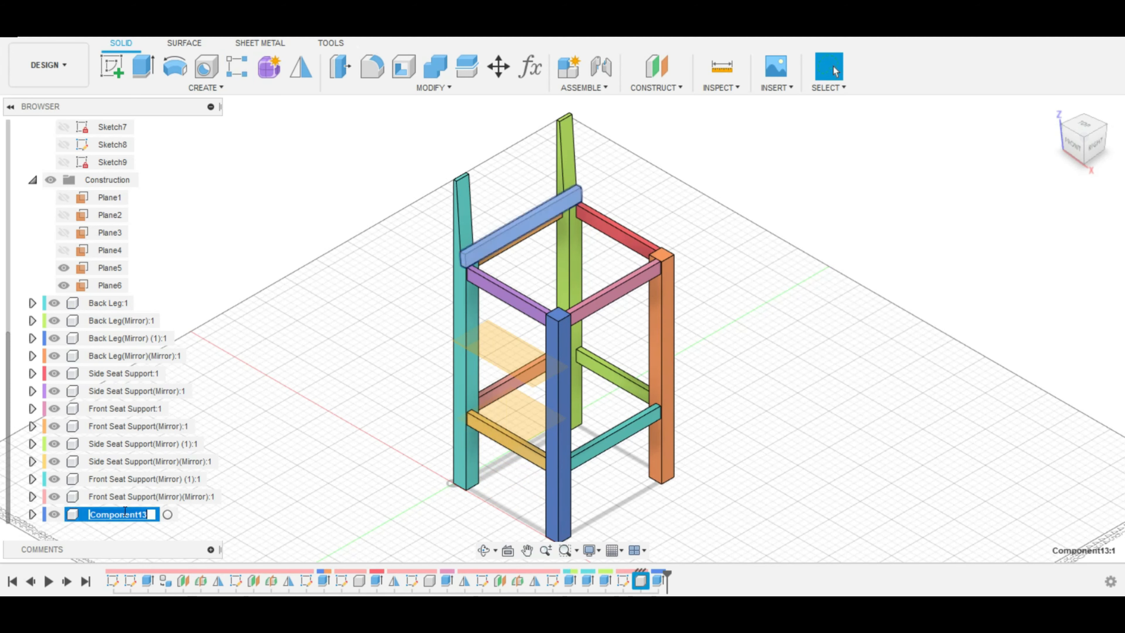
pyautogui.write('Seat')
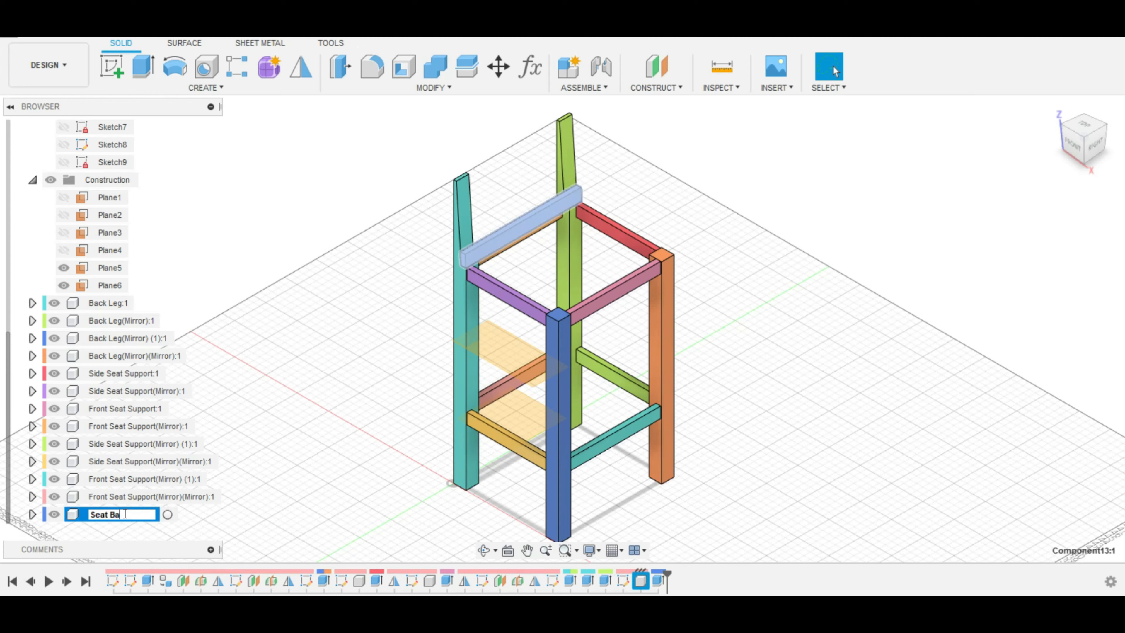
pyautogui.write('Back')
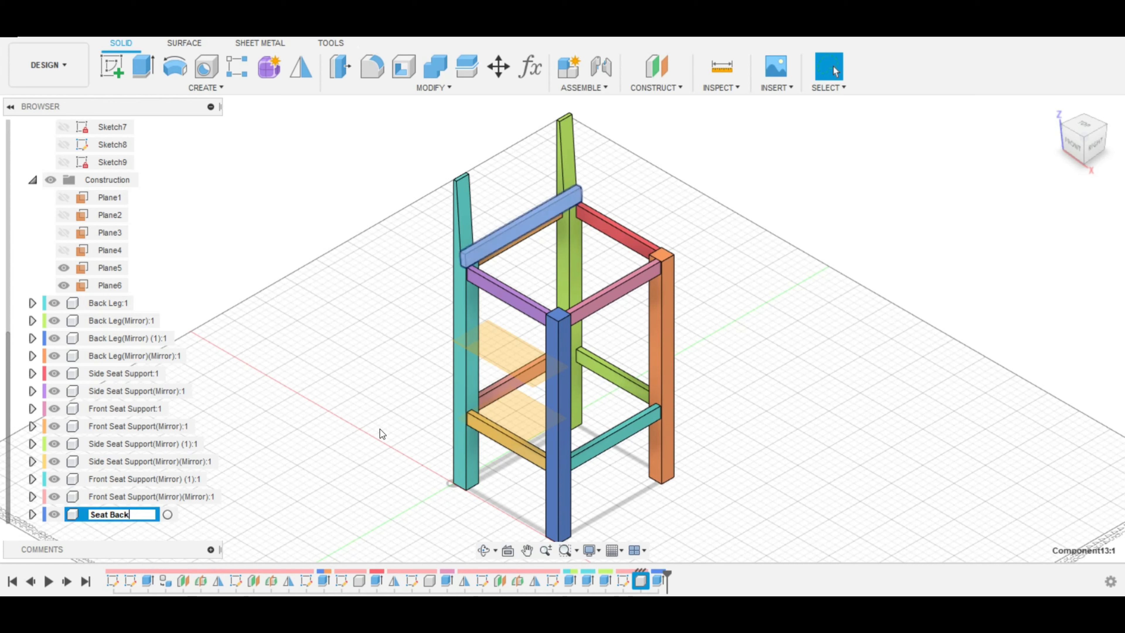
pyautogui.press('Return')
# Step: Set up a rectangular pattern of the Seat Back component along the teal leg's sloped edge with quantity 5 and an extent of about 9.76 in
pyautogui.click(119, 514)
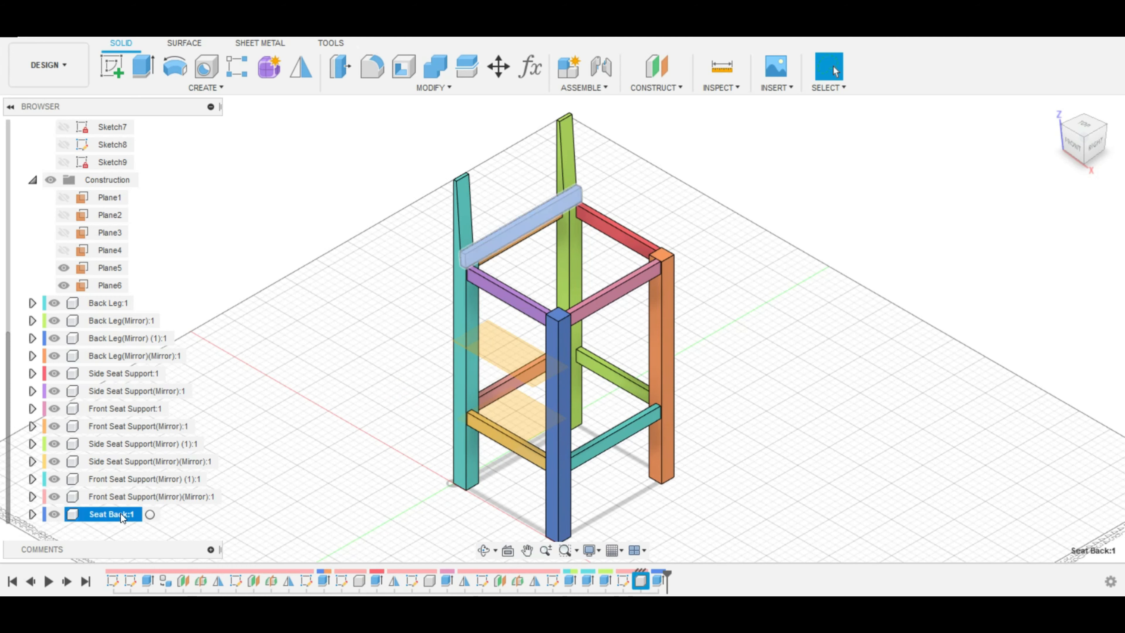
pyautogui.click(206, 87)
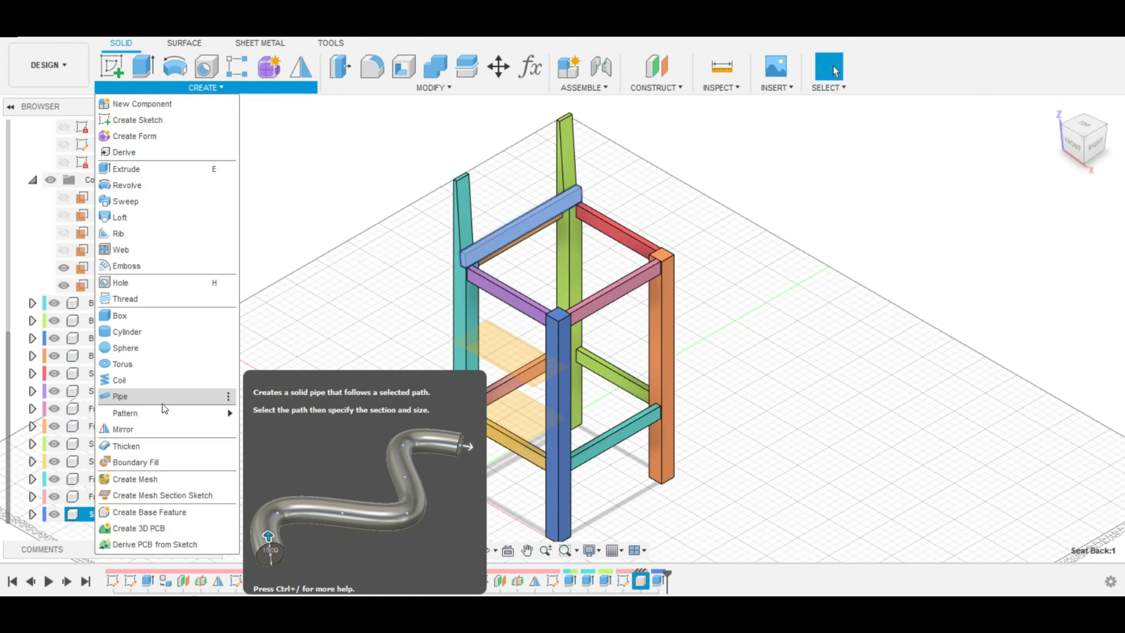
pyautogui.moveTo(191, 416)
pyautogui.click(269, 418)
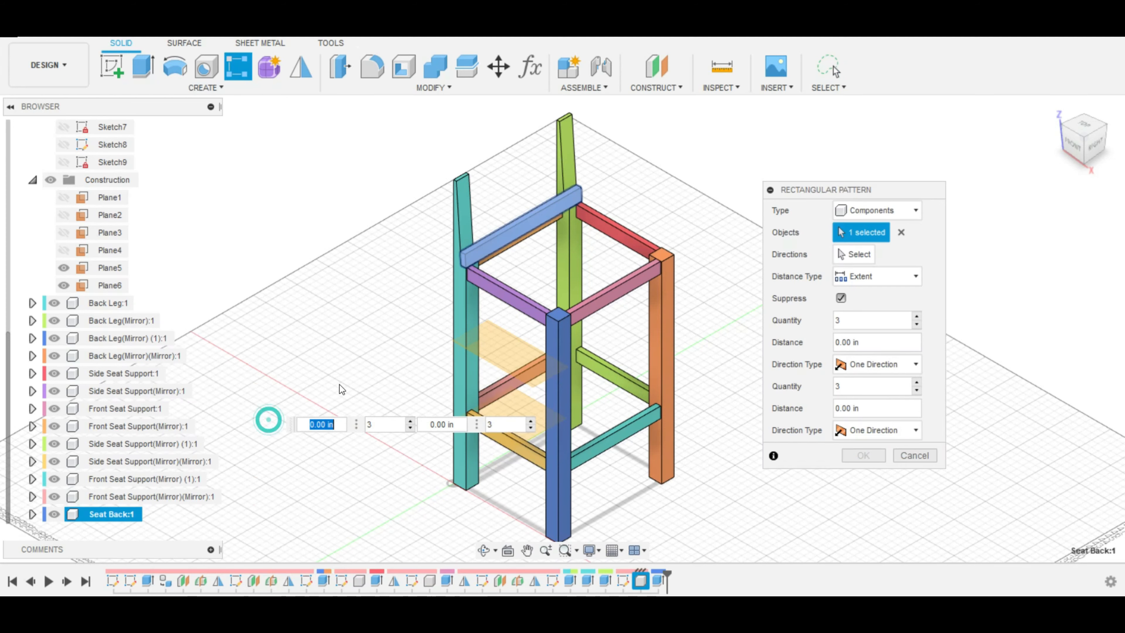
pyautogui.click(854, 254)
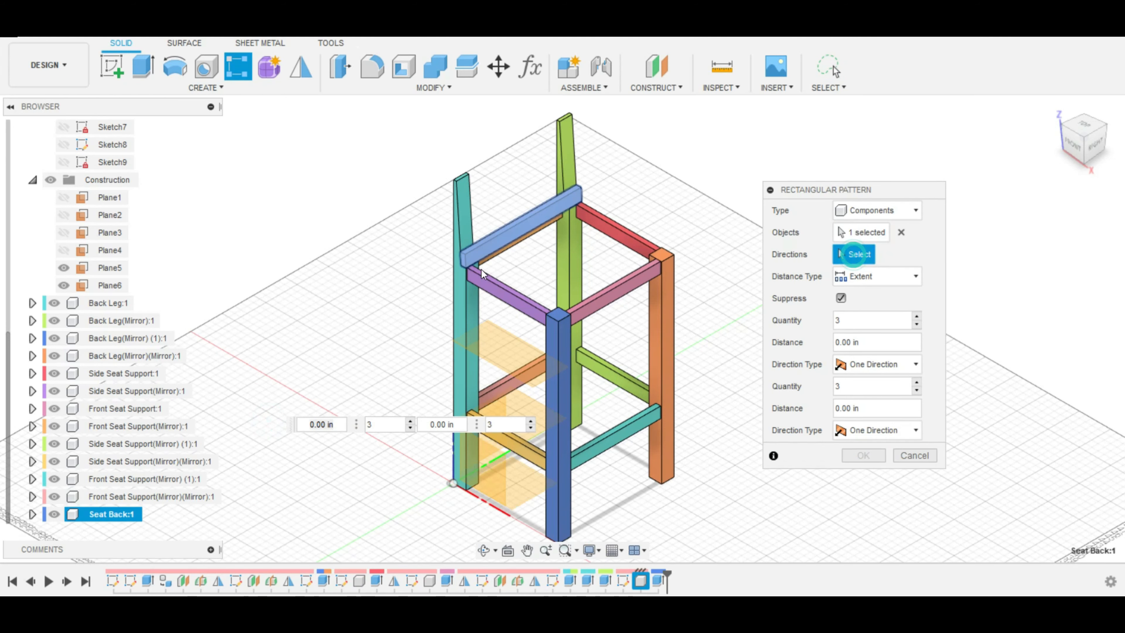
pyautogui.click(460, 229)
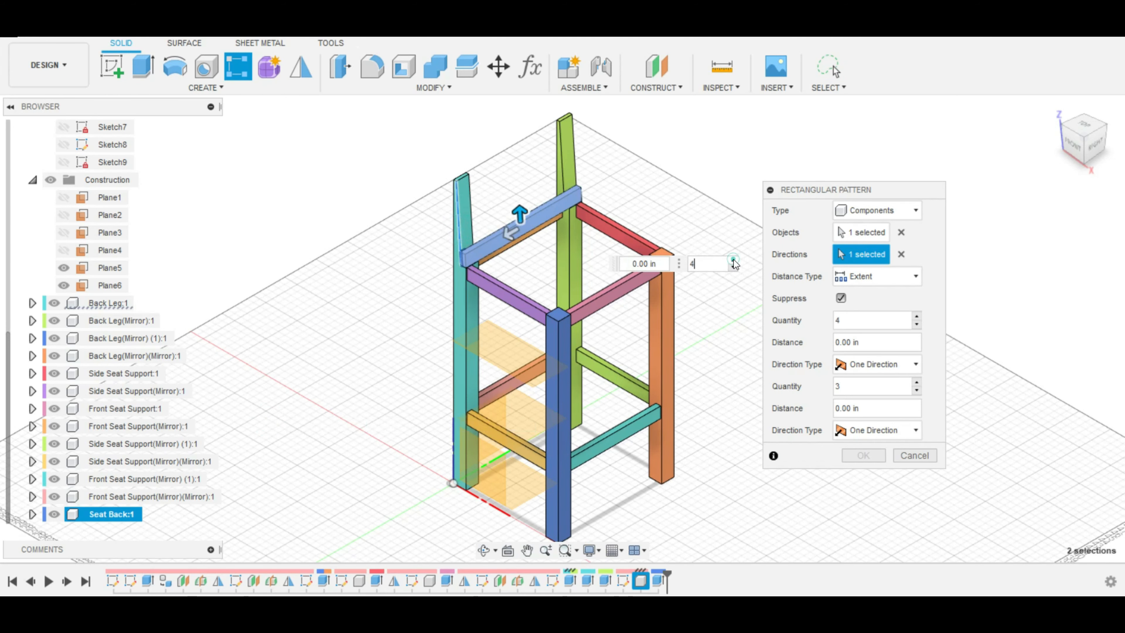
pyautogui.click(734, 260)
pyautogui.click(733, 261)
pyautogui.moveTo(519, 214); pyautogui.dragTo(511, 141)
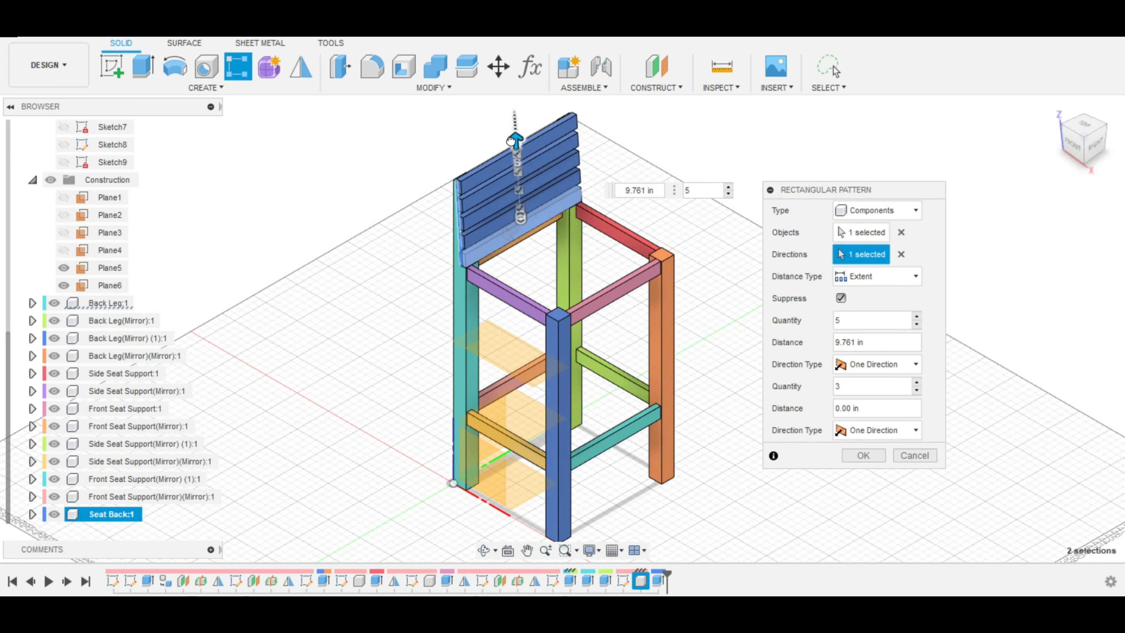
# Step: Change the slat pattern to a quantity of 6 with an extent of about 10.18 in and complete it
pyautogui.click(1068, 150)
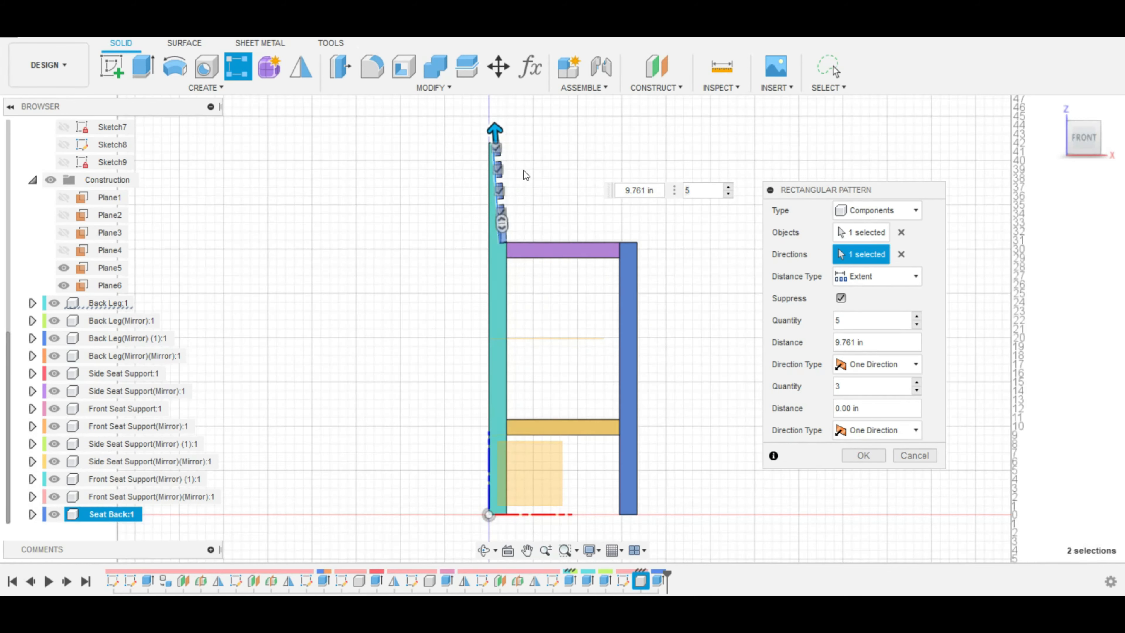
pyautogui.scroll(5, 526, 102)
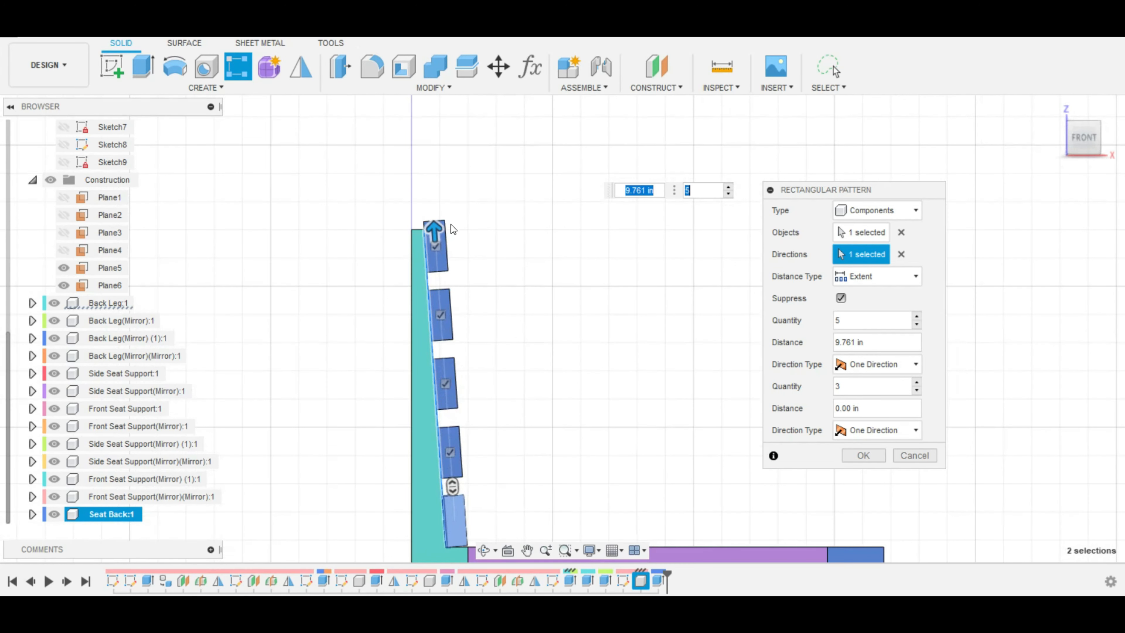
pyautogui.moveTo(434, 231); pyautogui.dragTo(449, 208)
pyautogui.click(646, 265)
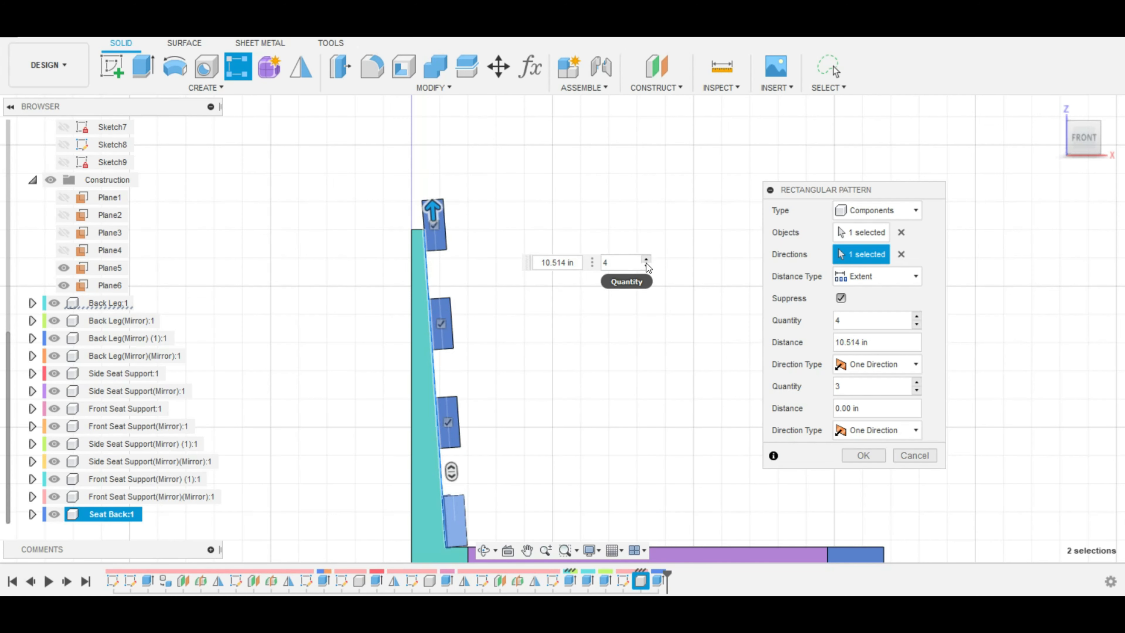
pyautogui.click(646, 260)
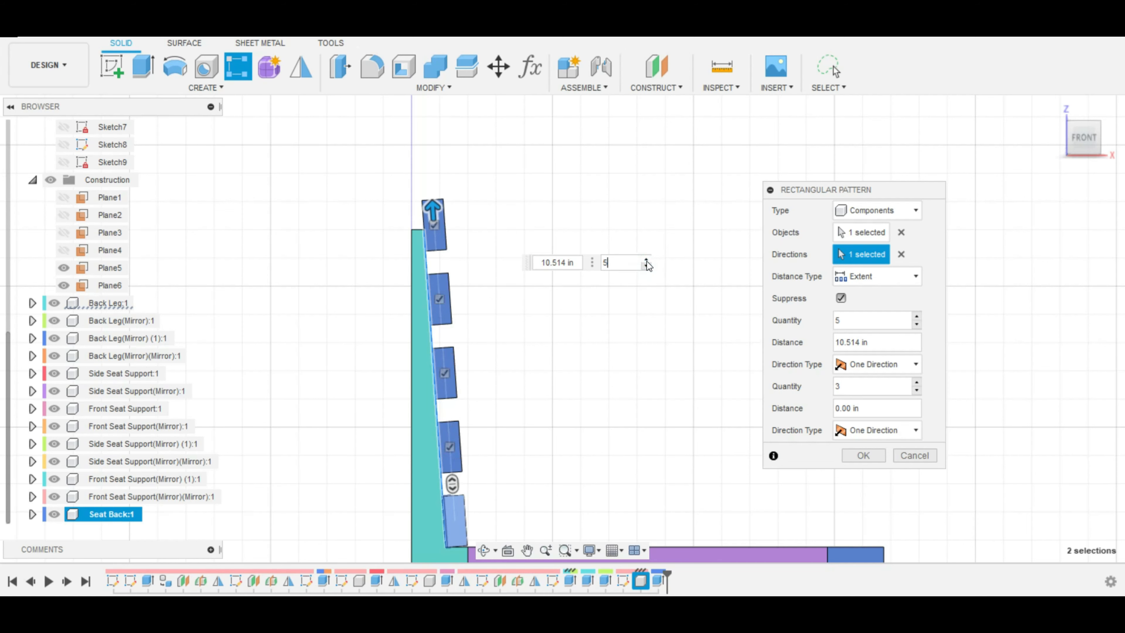
pyautogui.click(646, 260)
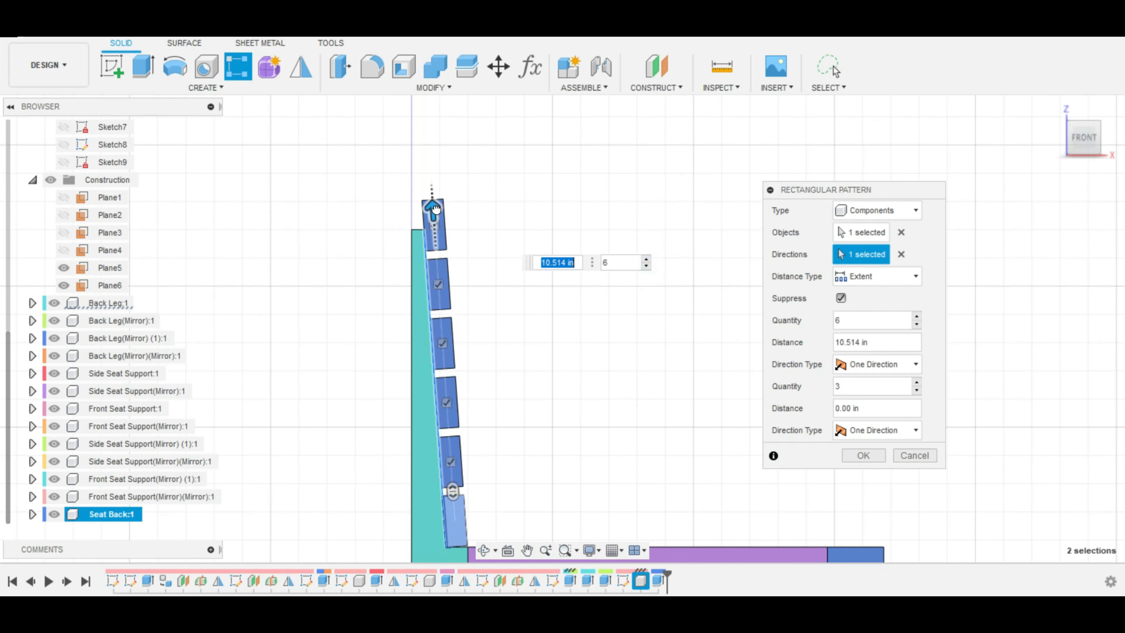
pyautogui.moveTo(432, 209); pyautogui.dragTo(436, 219)
pyautogui.press('Tab')
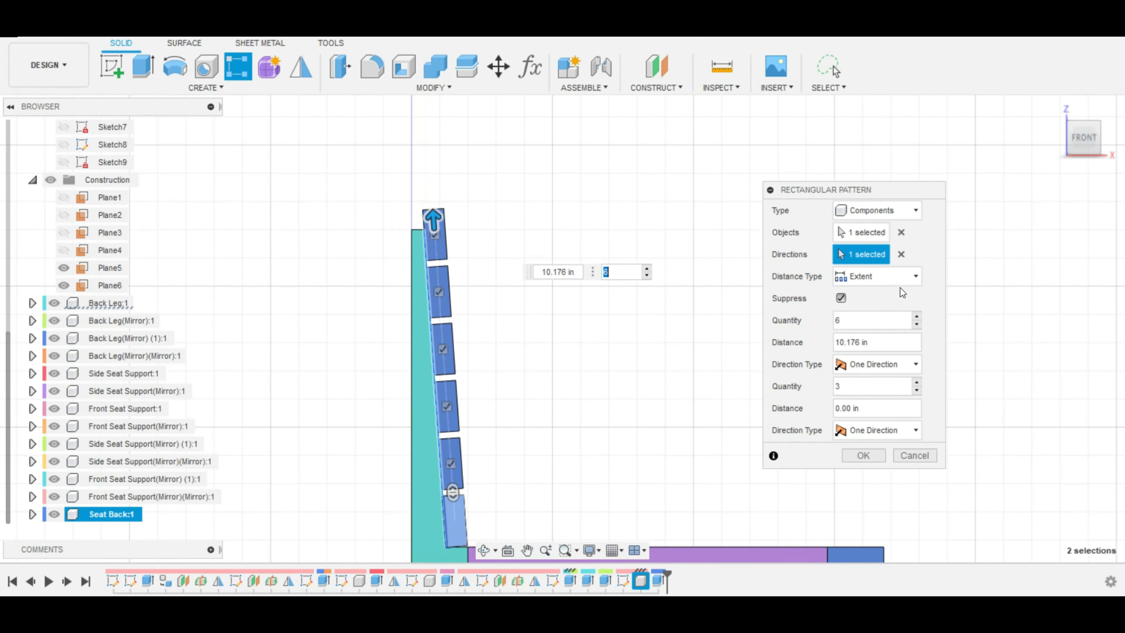
pyautogui.click(863, 455)
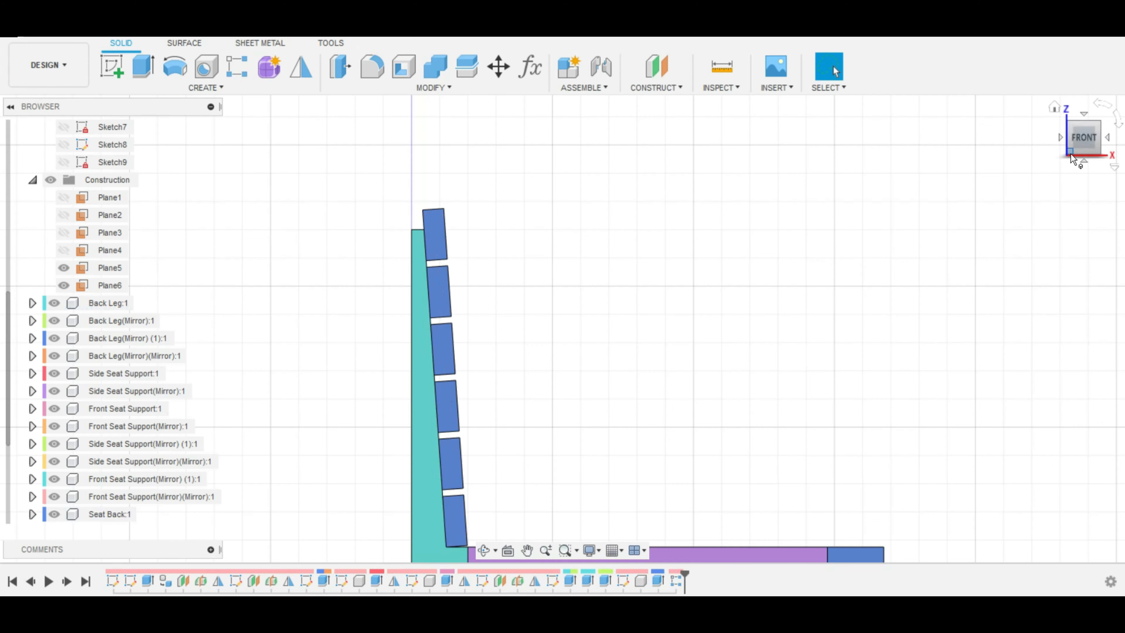
# Step: Examine the patterned slats' spacing and how the uppermost slat meets the back leg, from an angle and from the front
pyautogui.moveTo(1072, 142); pyautogui.dragTo(1059, 143)
pyautogui.scroll(1, 864, 271)
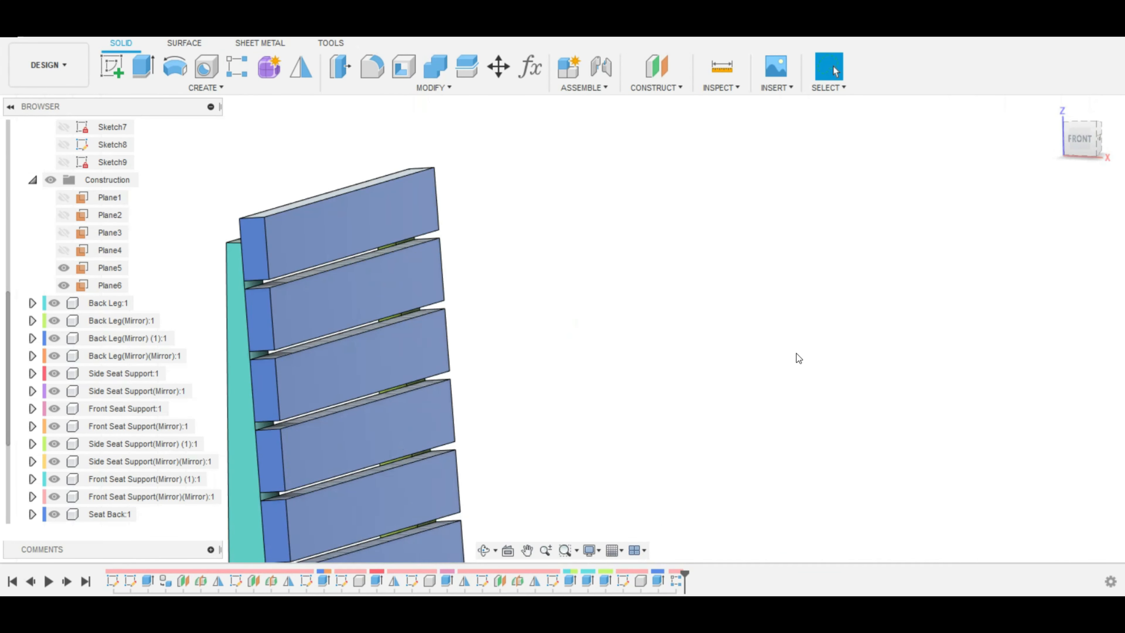
pyautogui.scroll(-2, 796, 354)
pyautogui.click(434, 283)
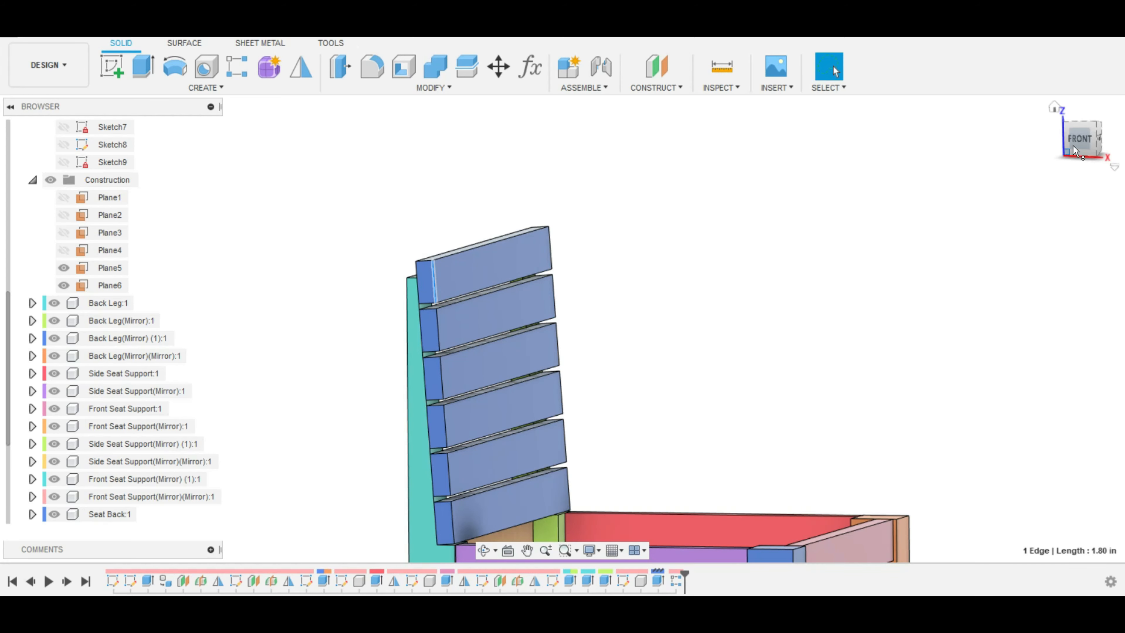
pyautogui.keyDown('shift'); pyautogui.moveTo(1051, 143); pyautogui.dragTo(1109, 147, button='middle'); pyautogui.keyUp('shift')
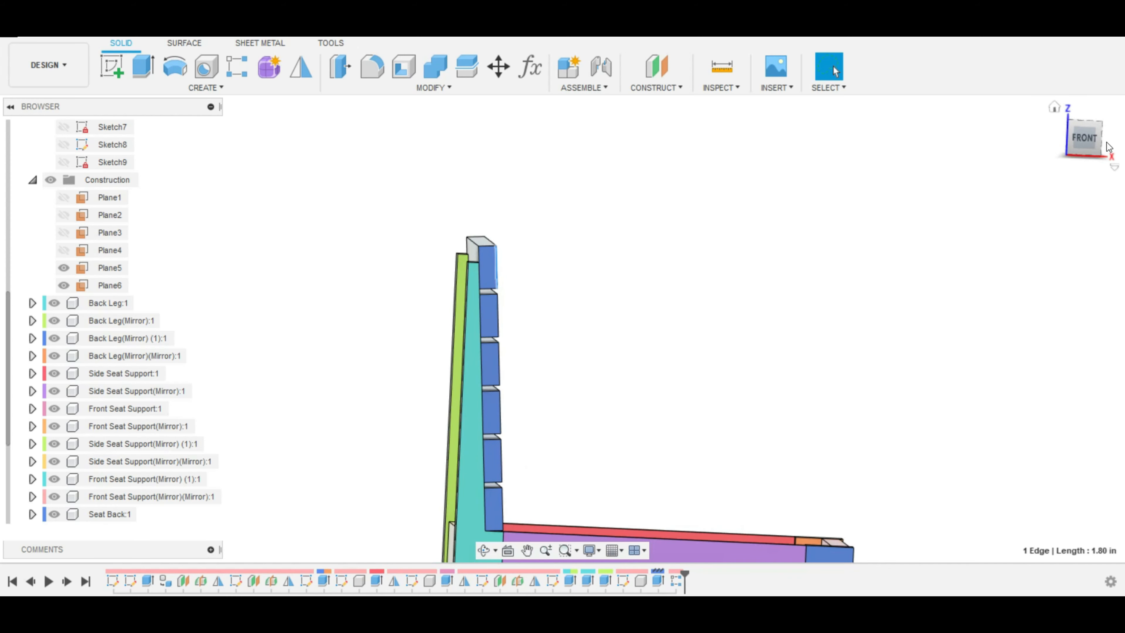
pyautogui.click(1084, 141)
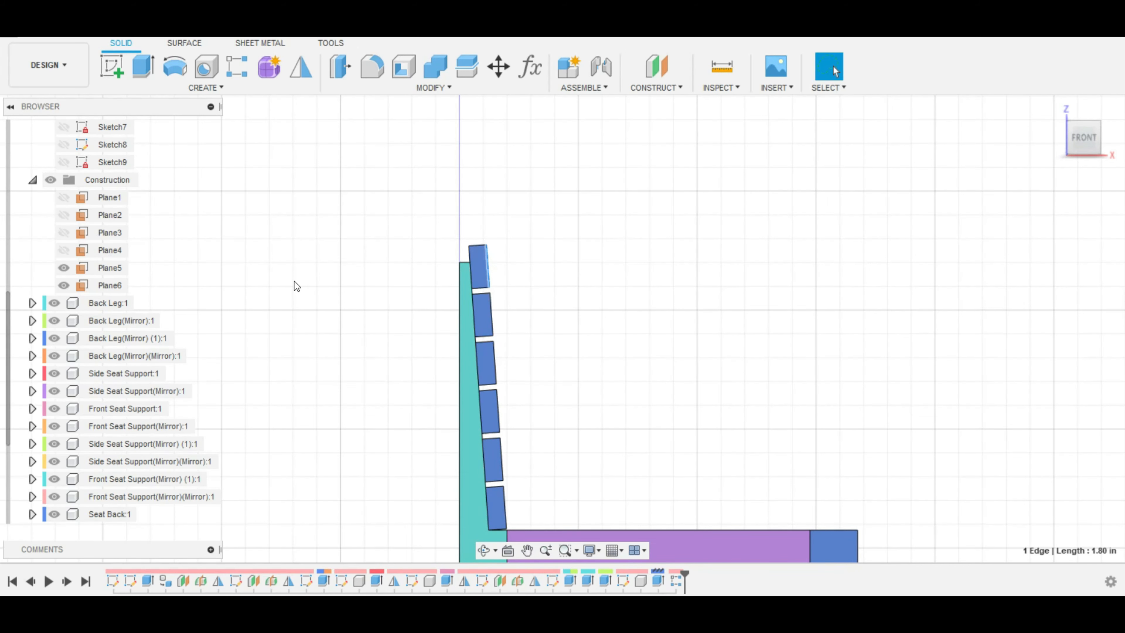
# Step: Start a sketch on the uppermost slat's end face and draw a line from its upper back corner to the teal leg's upper front corner
pyautogui.scroll(5, 443, 273)
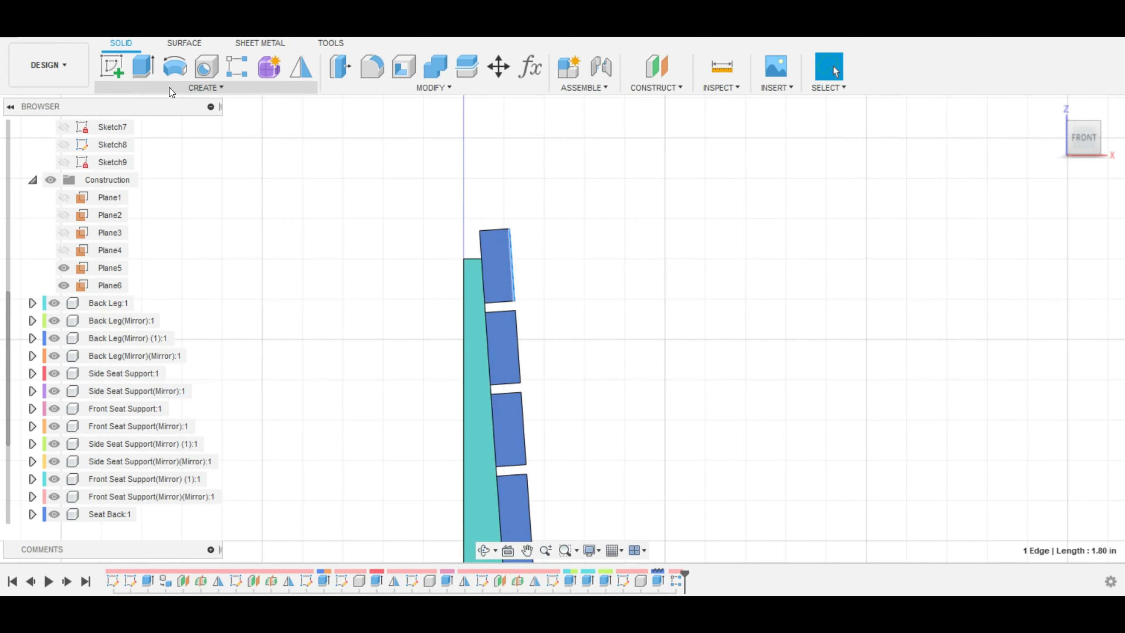
pyautogui.click(113, 65)
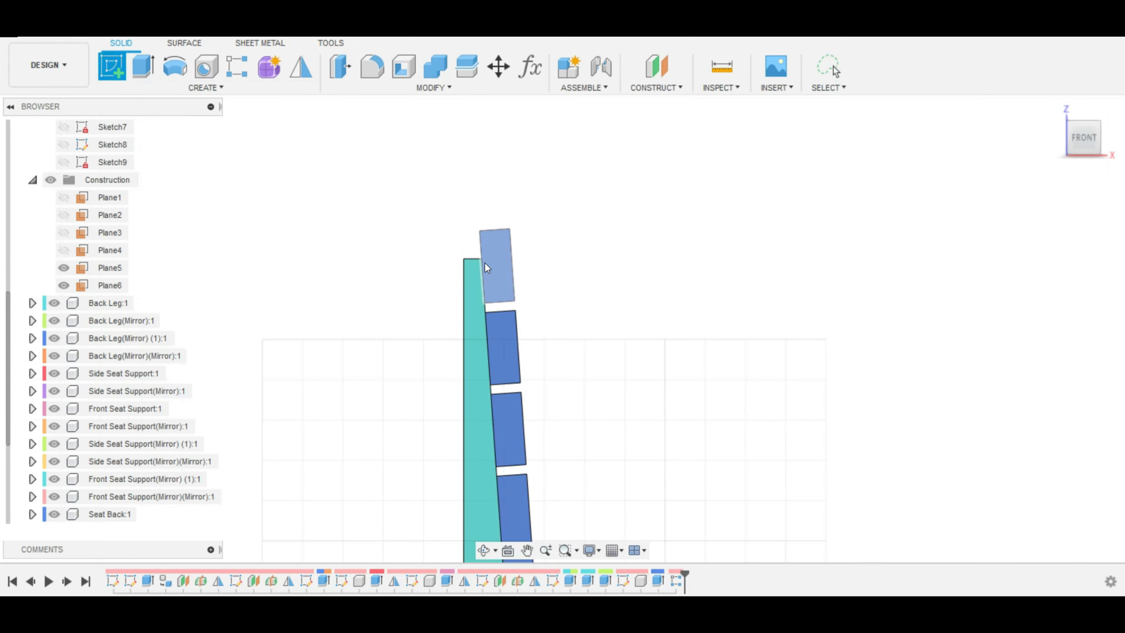
pyautogui.click(487, 243)
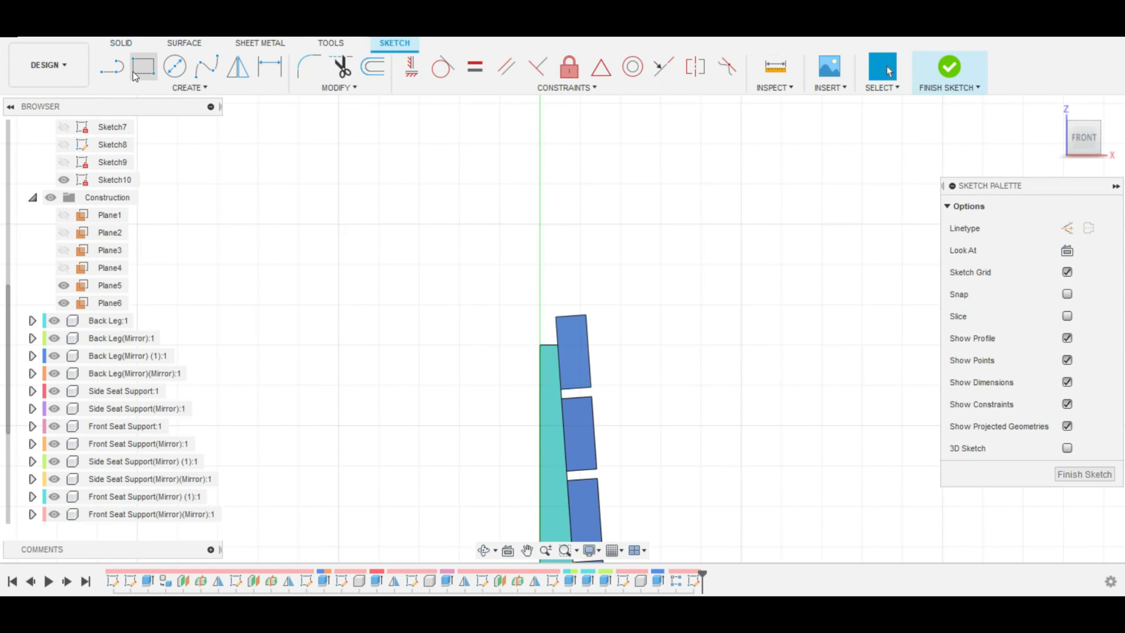
pyautogui.click(557, 317)
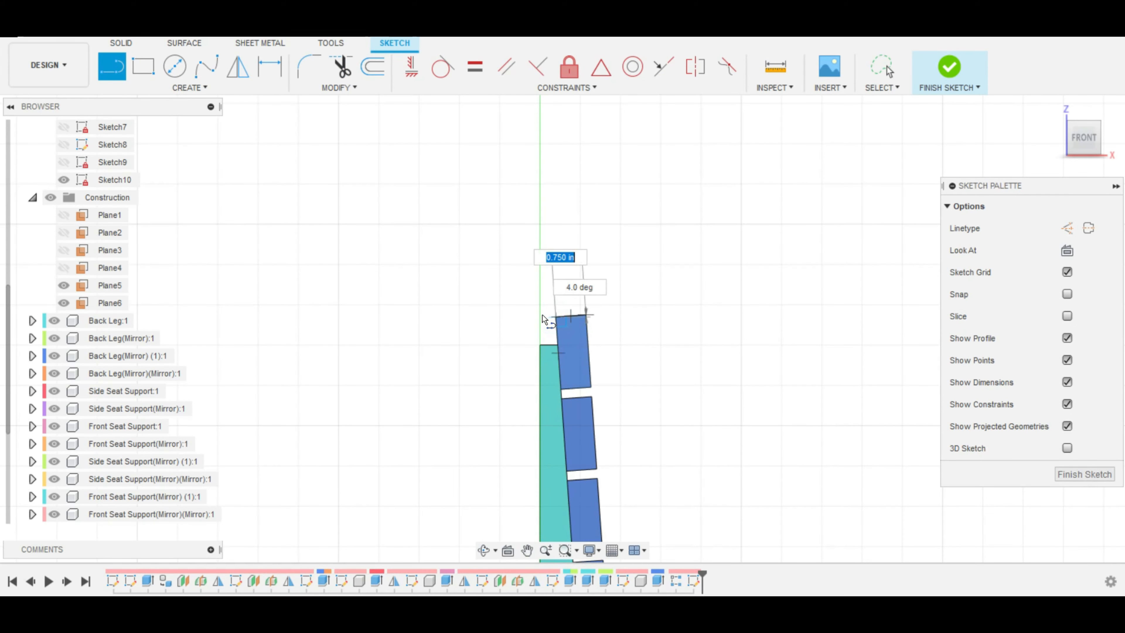
pyautogui.click(558, 345)
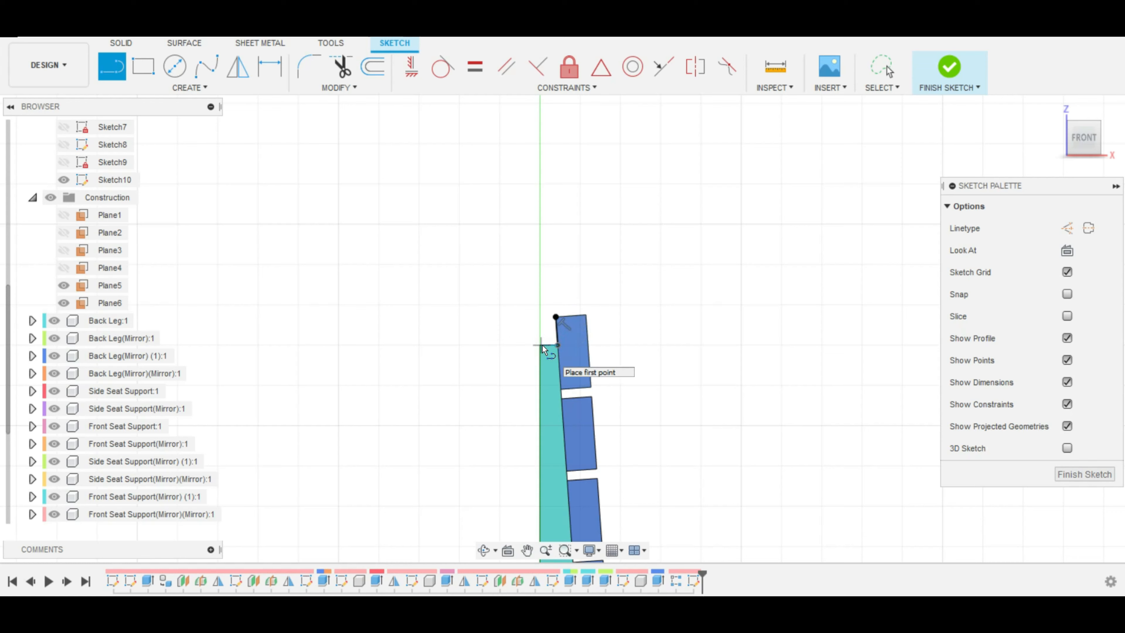
pyautogui.press('Escape')
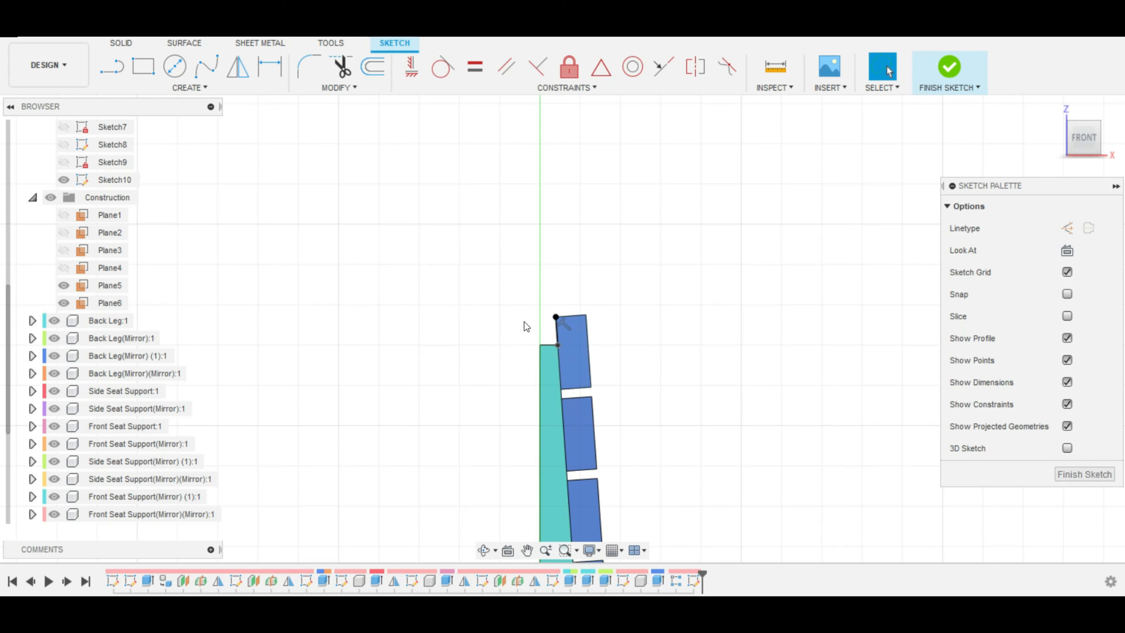
# Step: Project the teal leg's long vertical back edge into the sketch and draw a vertical construction line upward from the leg's upper back corner
pyautogui.press('p')
pyautogui.click(541, 368)
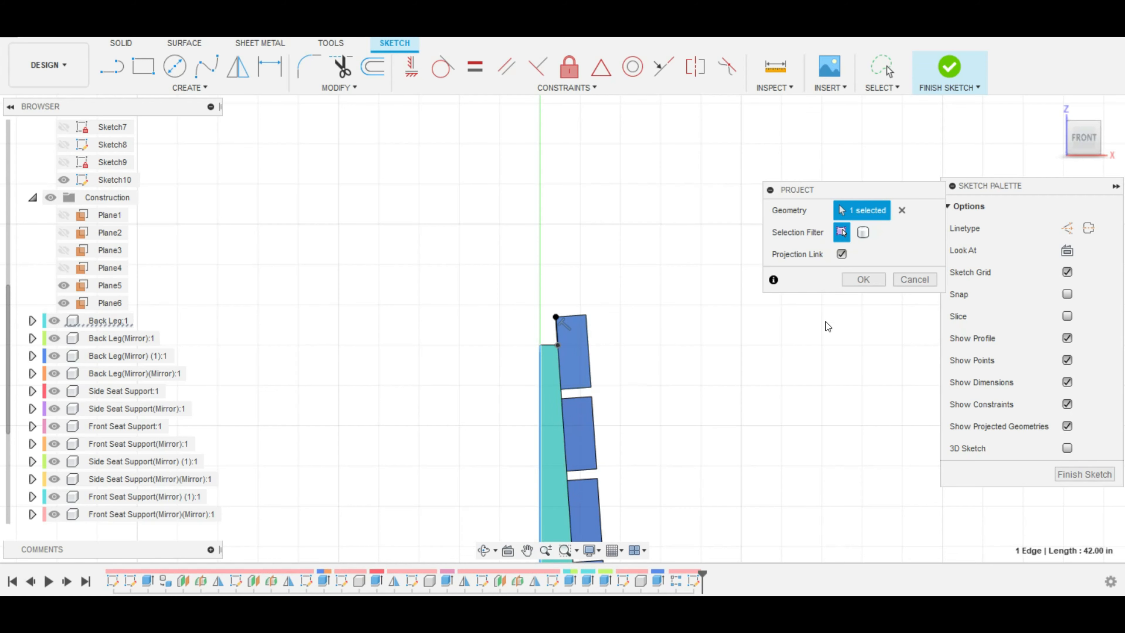
pyautogui.click(863, 279)
pyautogui.press('l')
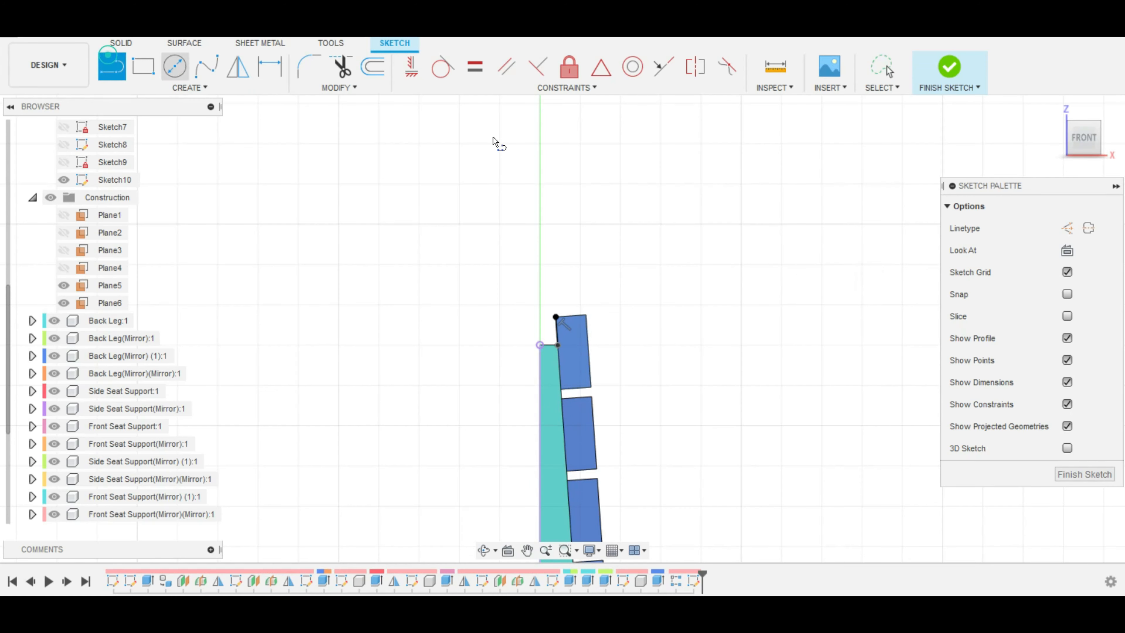
pyautogui.click(1067, 228)
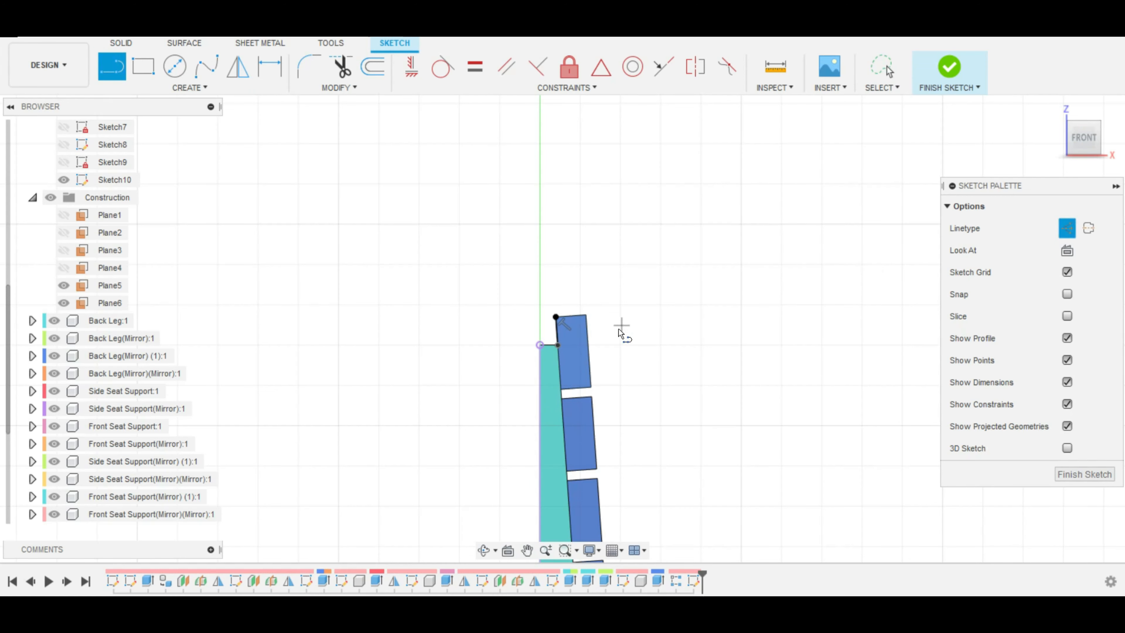
pyautogui.click(539, 345)
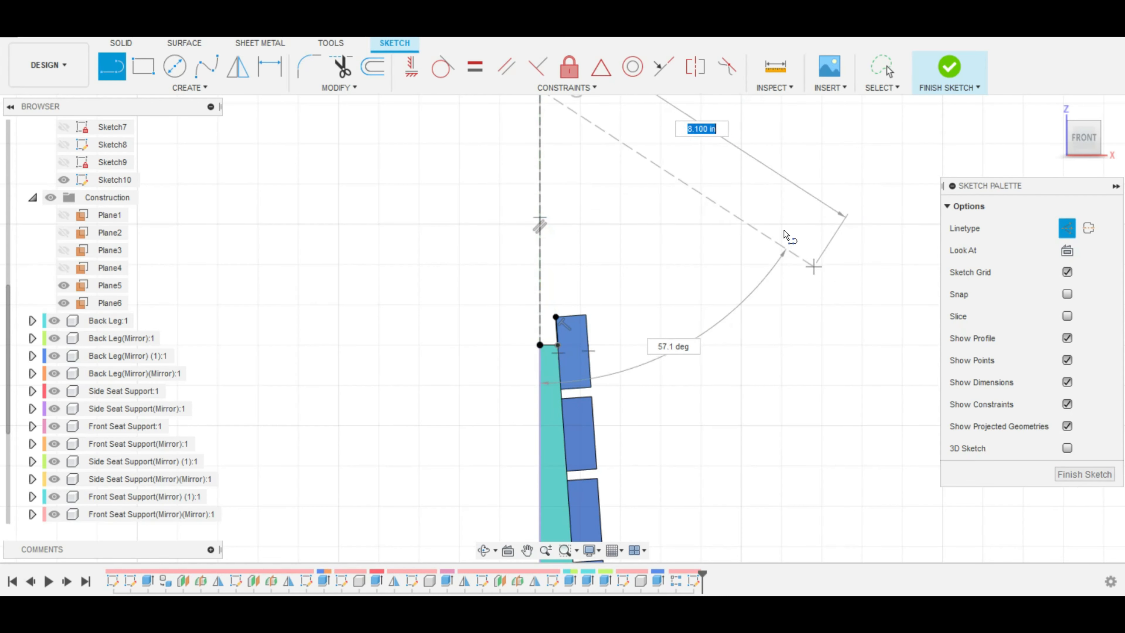
pyautogui.scroll(-2, 729, 223)
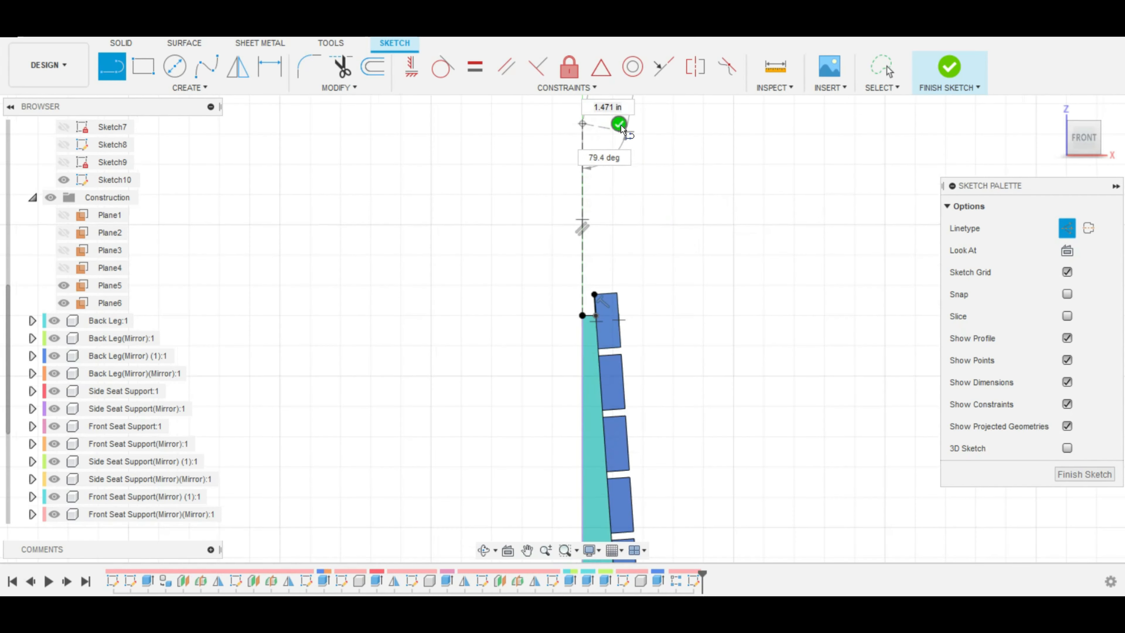
pyautogui.click(619, 124)
pyautogui.scroll(2, 522, 264)
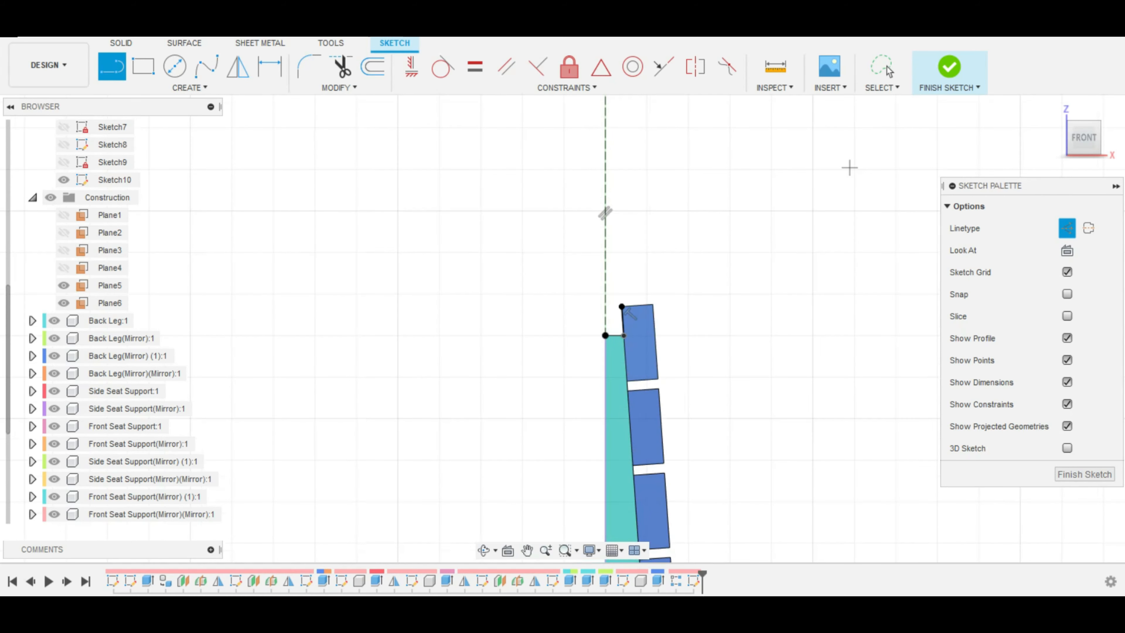
# Step: Close a small four-sided profile above the teal leg with solid lines between the slat's corner, the construction line and the leg's end
pyautogui.click(1067, 228)
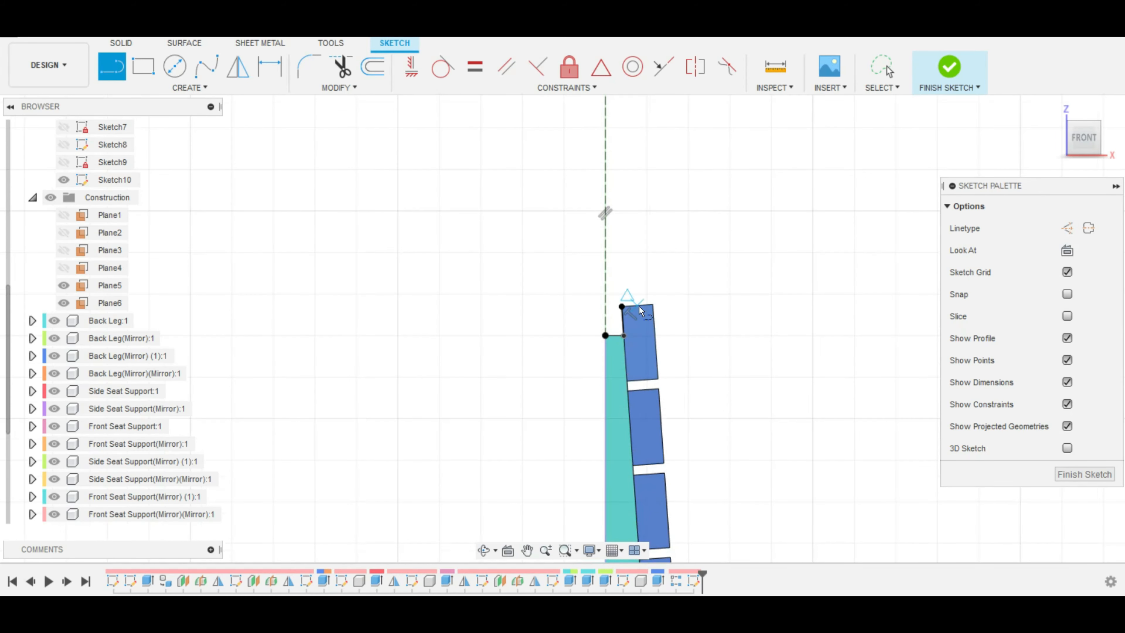
pyautogui.click(620, 334)
pyautogui.click(605, 333)
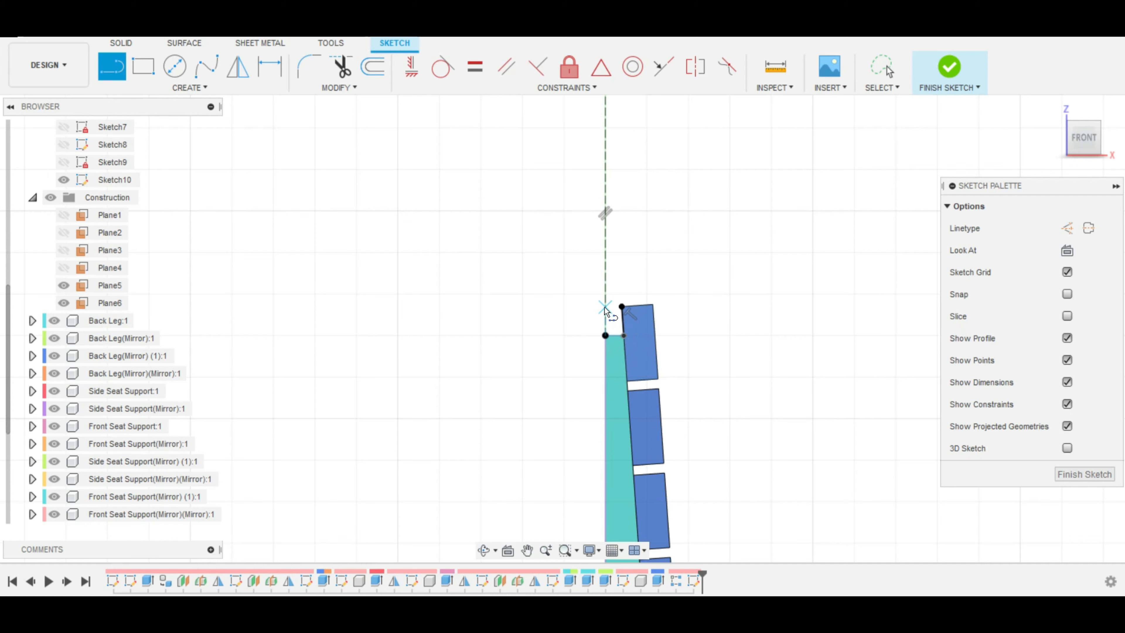
pyautogui.click(622, 306)
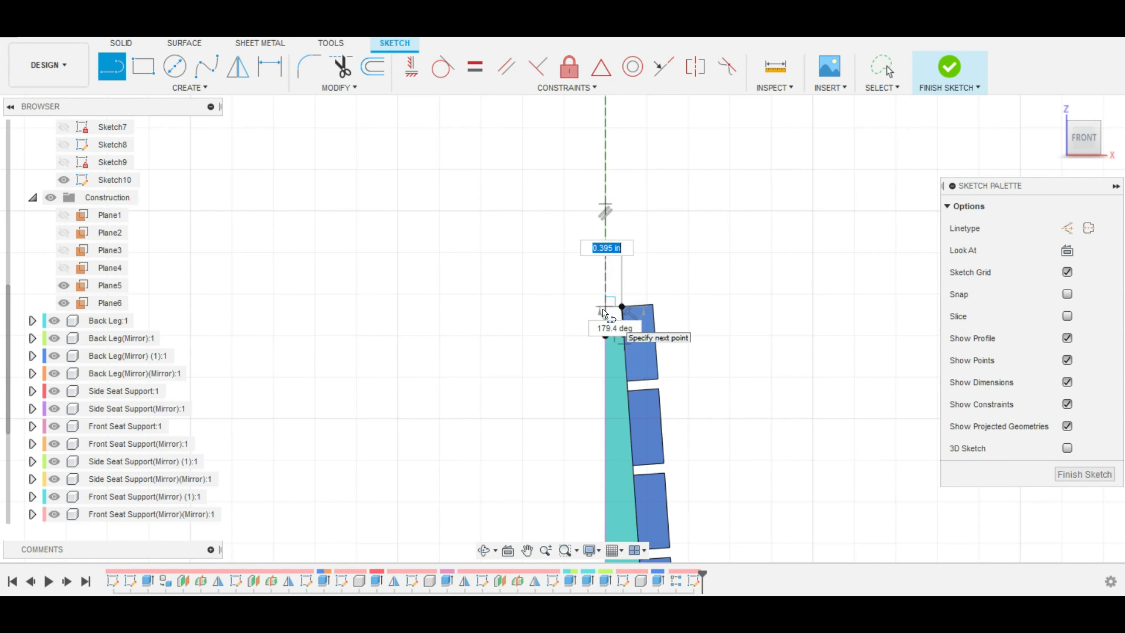
pyautogui.click(606, 307)
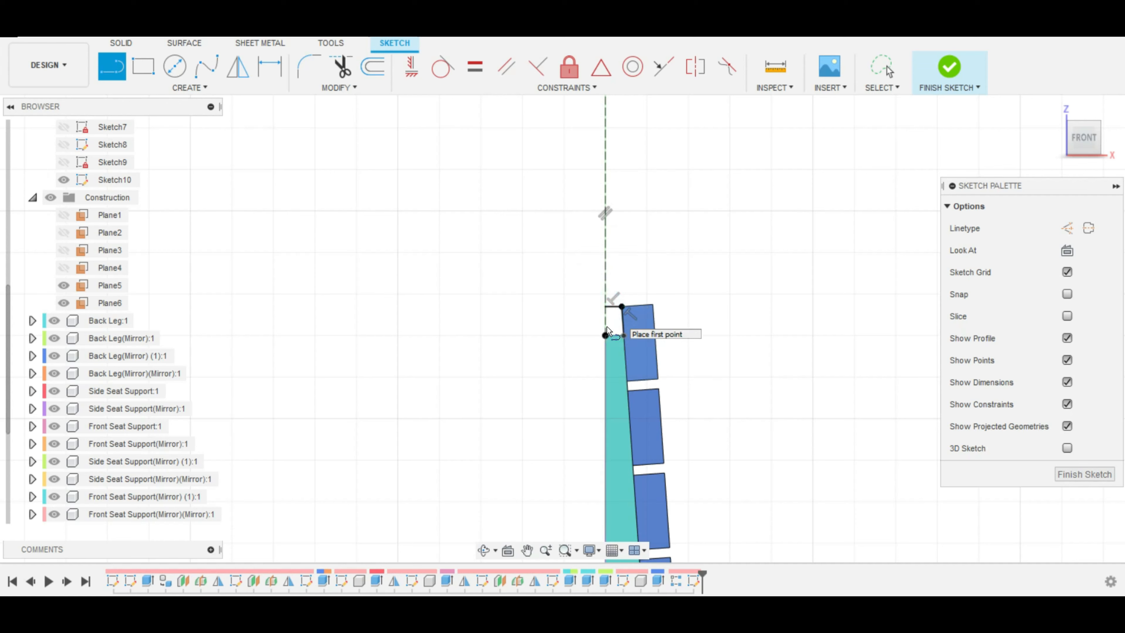
pyautogui.click(606, 333)
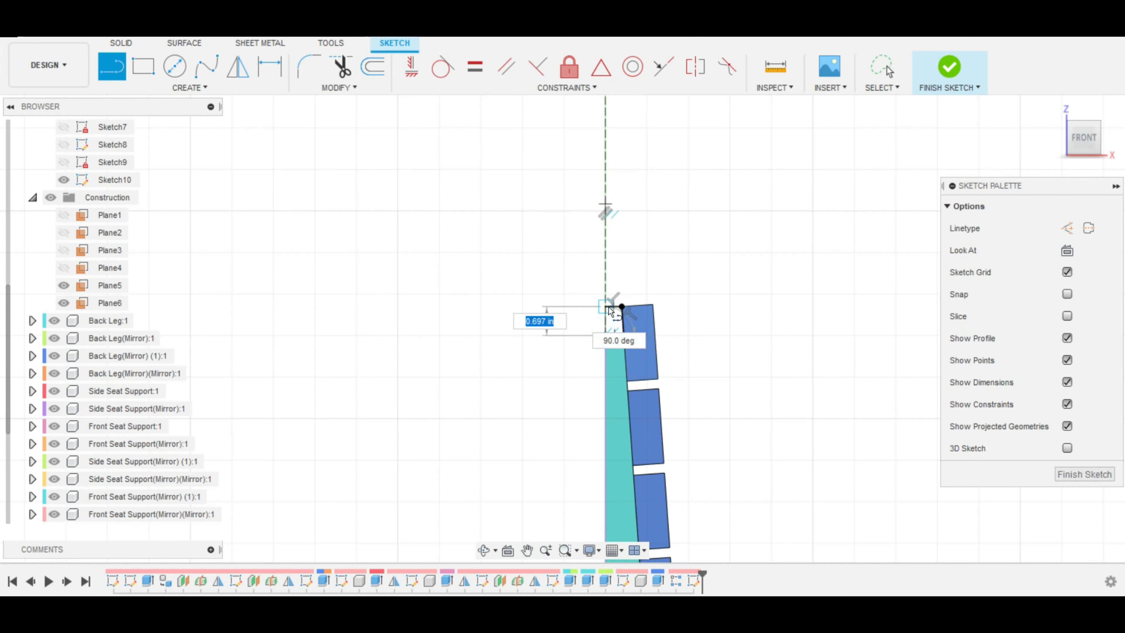
pyautogui.click(605, 305)
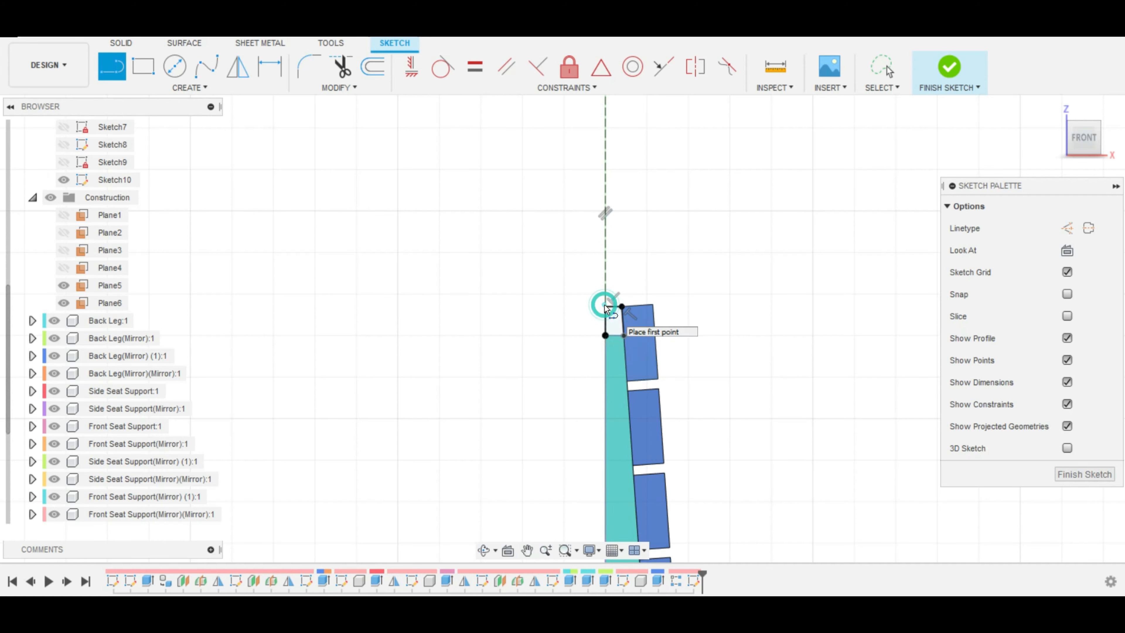
pyautogui.click(624, 333)
pyautogui.click(608, 335)
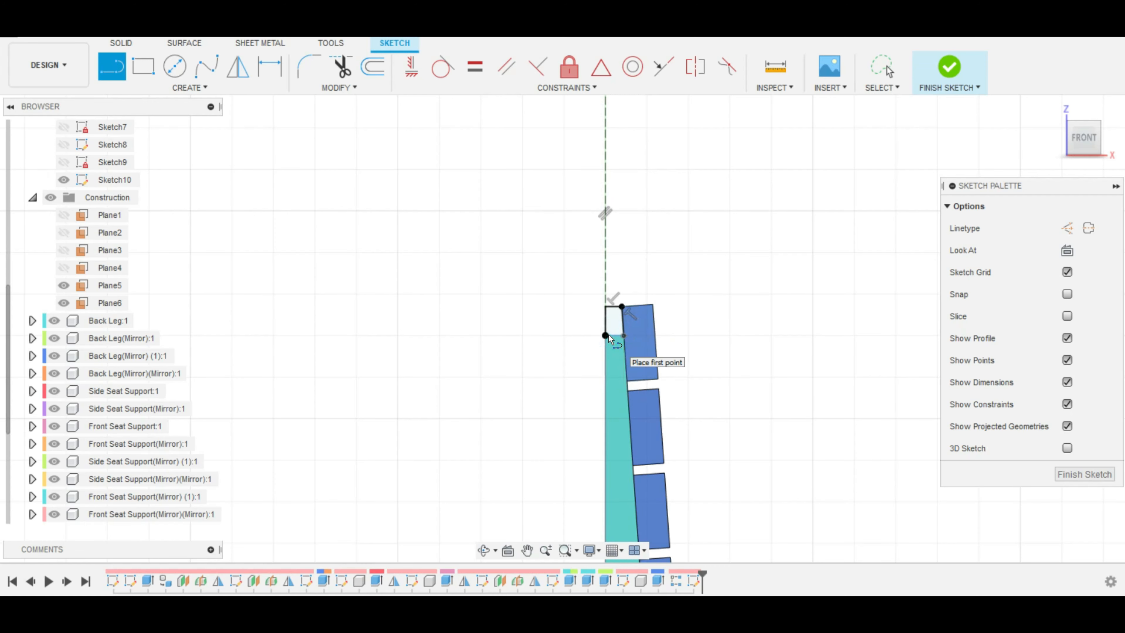
# Step: Extrude the small profile about 18.37 in toward the green leg, with the operation set to New Component
pyautogui.press('e')
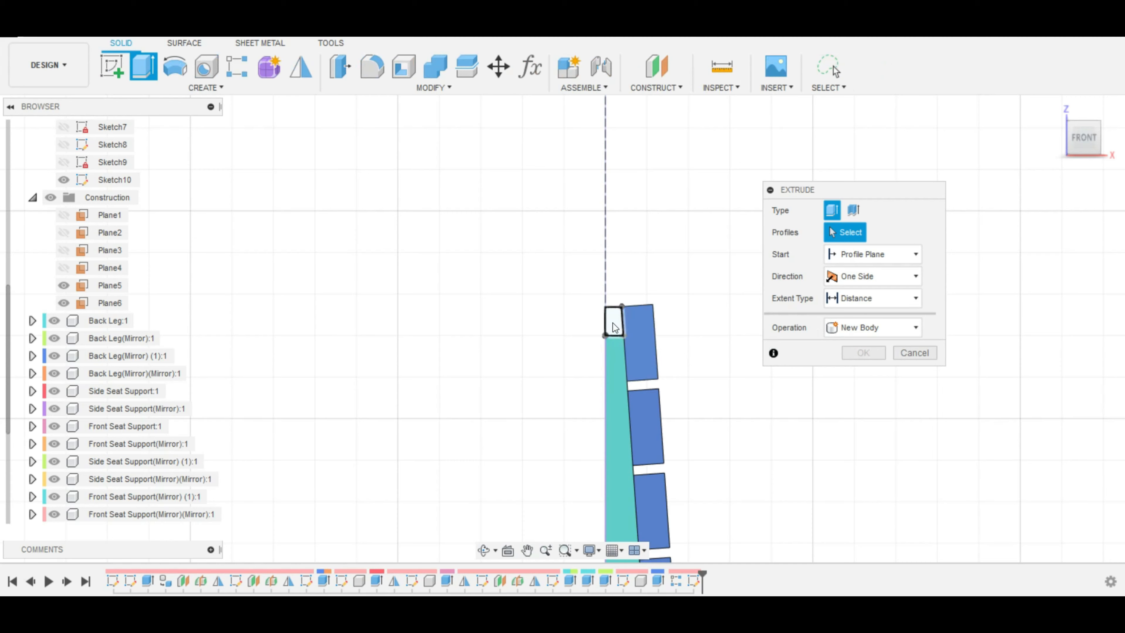
pyautogui.click(613, 322)
pyautogui.moveTo(1076, 146); pyautogui.dragTo(1082, 150)
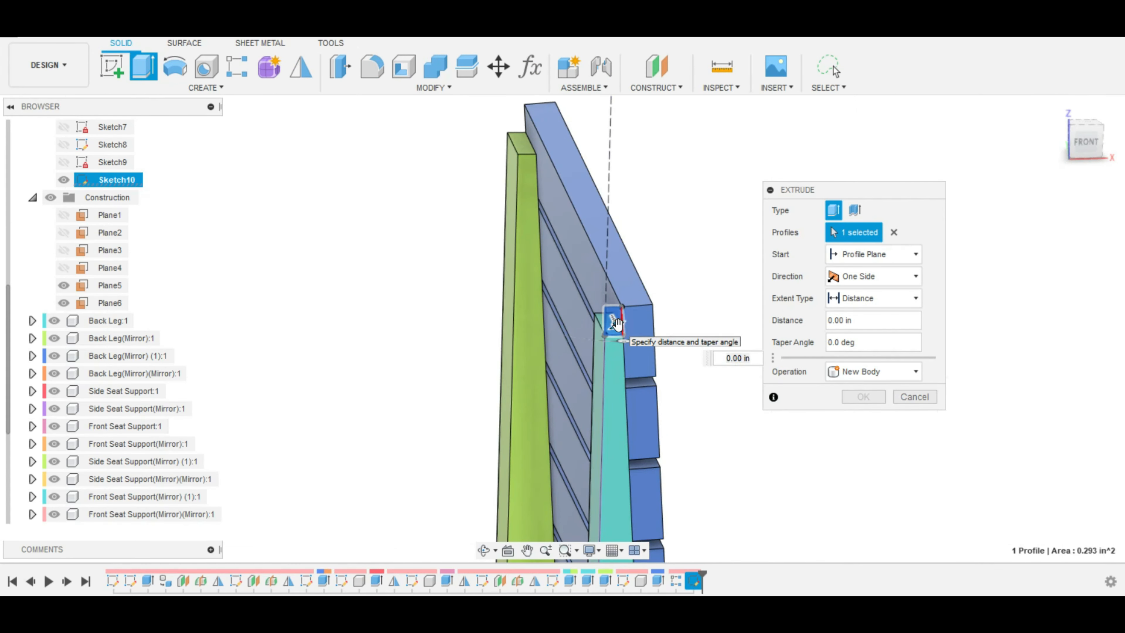
pyautogui.moveTo(613, 320); pyautogui.dragTo(513, 128)
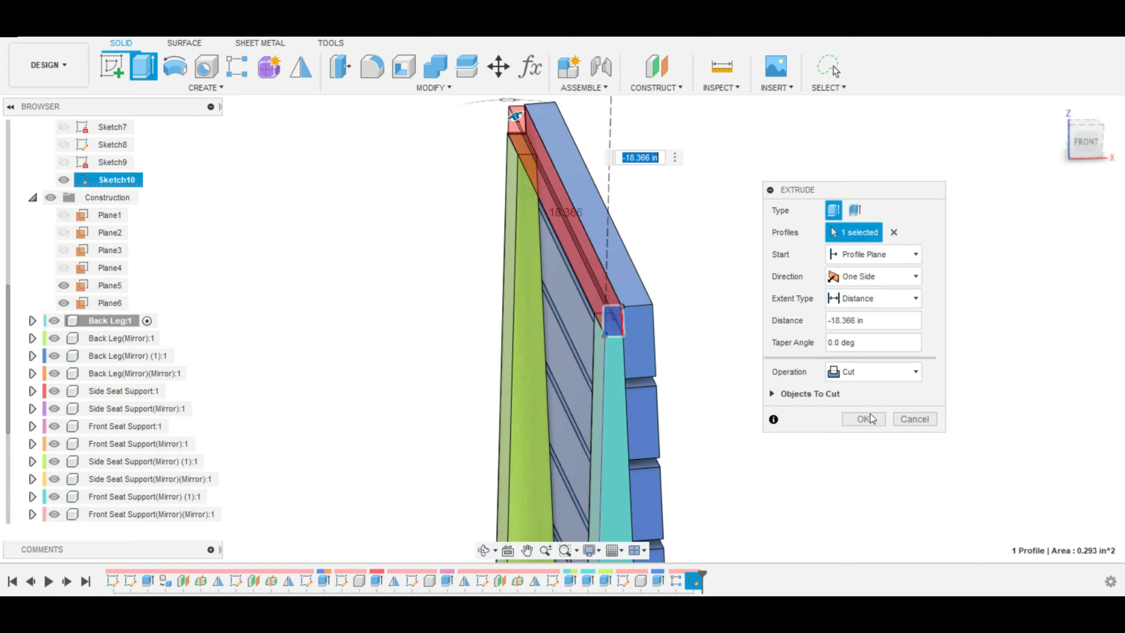
pyautogui.click(894, 366)
pyautogui.click(879, 455)
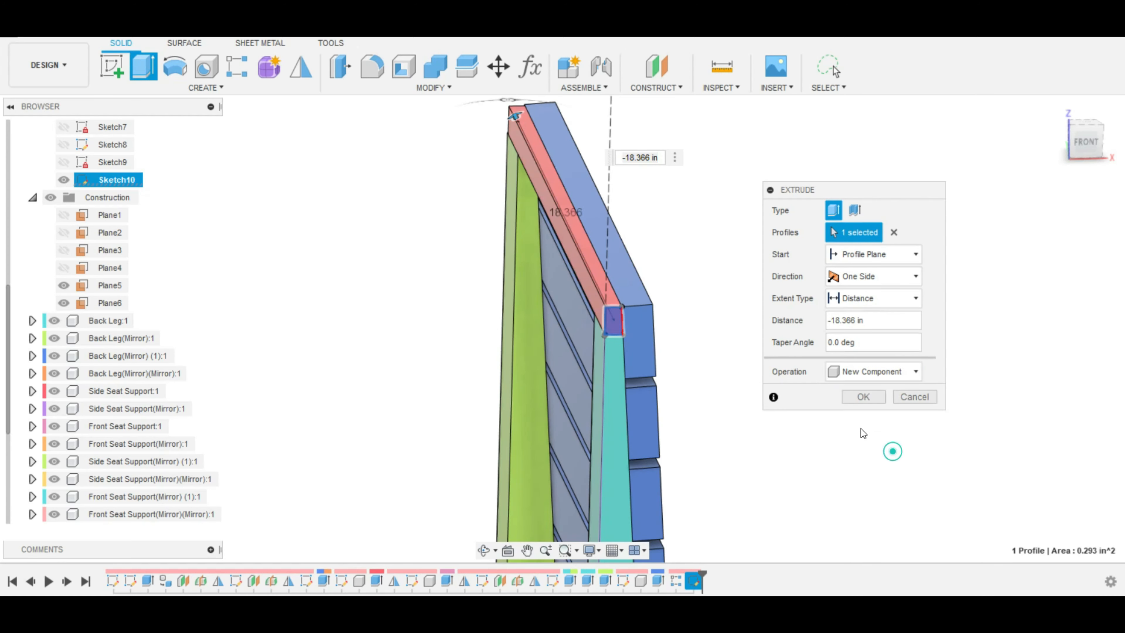
# Step: Set the rail's extrusion distance to -18.5 in, ending at the green leg's outer side, and complete the extrusion
pyautogui.moveTo(512, 110)
pyautogui.mouseDown()
pyautogui.moveTo(525, 142)
pyautogui.moveTo(515, 116)
pyautogui.mouseUp()
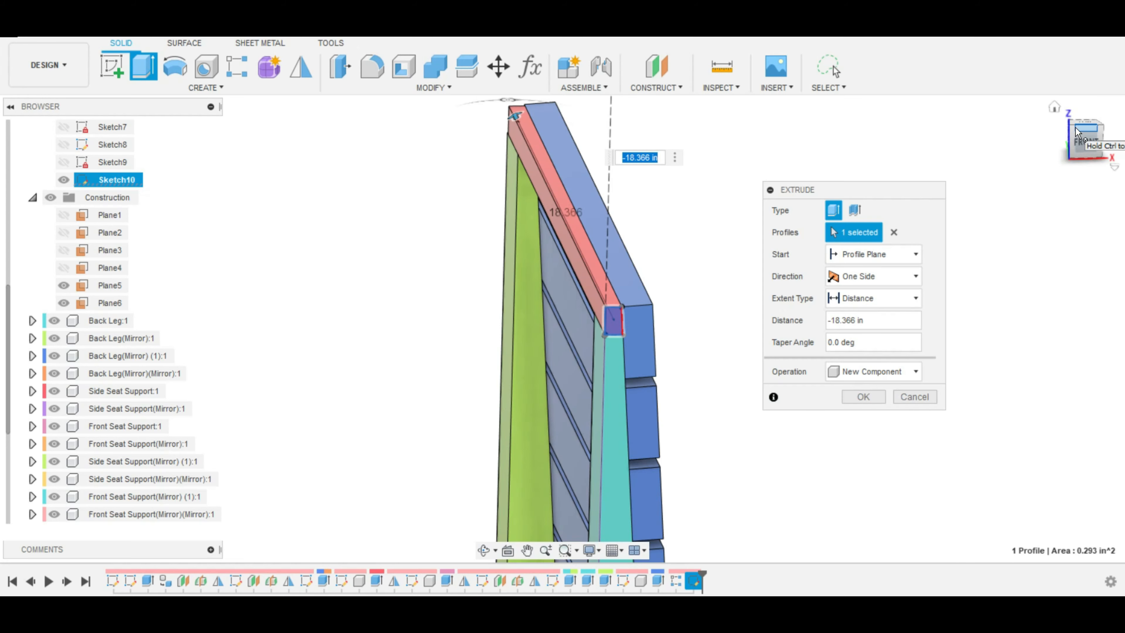
pyautogui.moveTo(1085, 141)
pyautogui.mouseDown()
pyautogui.moveTo(1103, 150)
pyautogui.moveTo(1091, 139)
pyautogui.mouseUp()
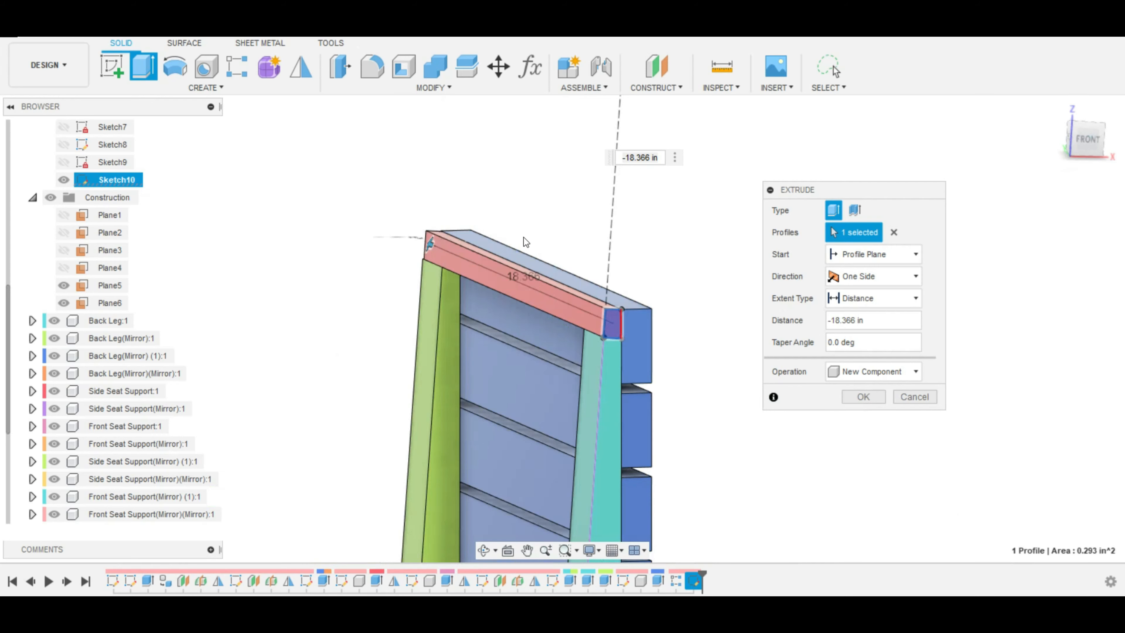
pyautogui.moveTo(1093, 142); pyautogui.dragTo(1084, 155)
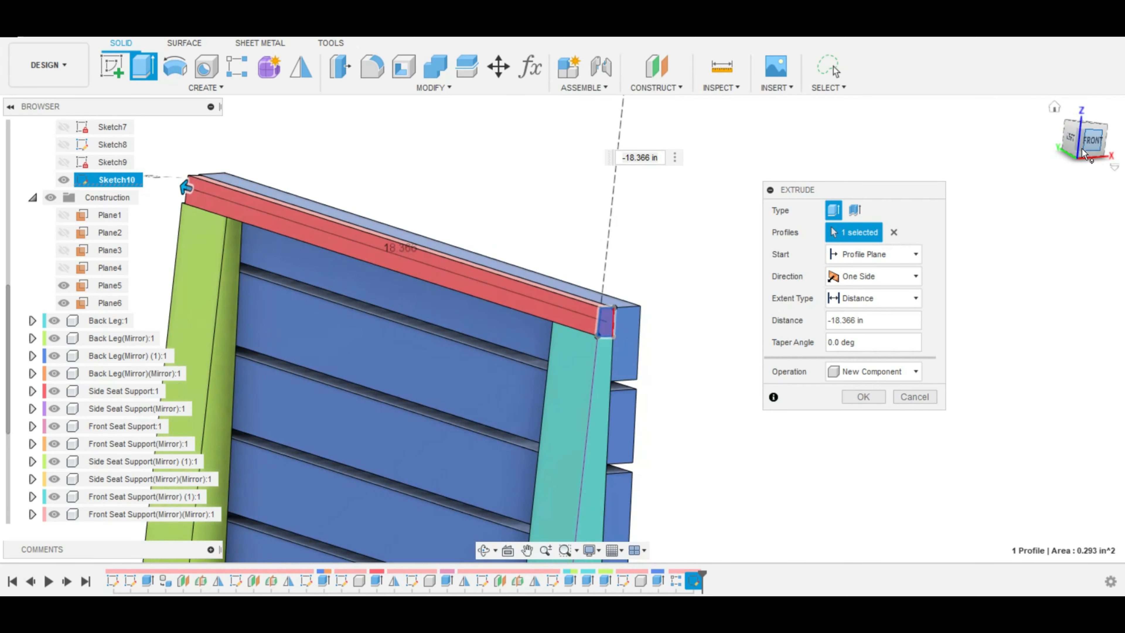
pyautogui.click(1074, 139)
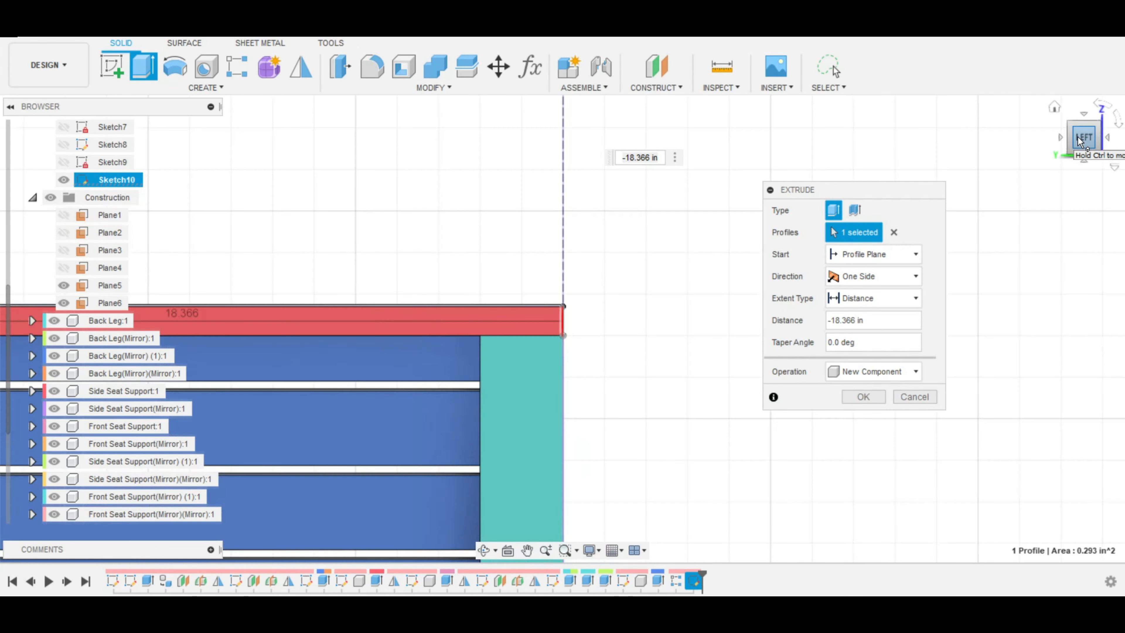
pyautogui.moveTo(1103, 142)
pyautogui.mouseDown()
pyautogui.moveTo(1086, 141)
pyautogui.moveTo(1117, 141)
pyautogui.mouseUp()
pyautogui.click(1071, 142)
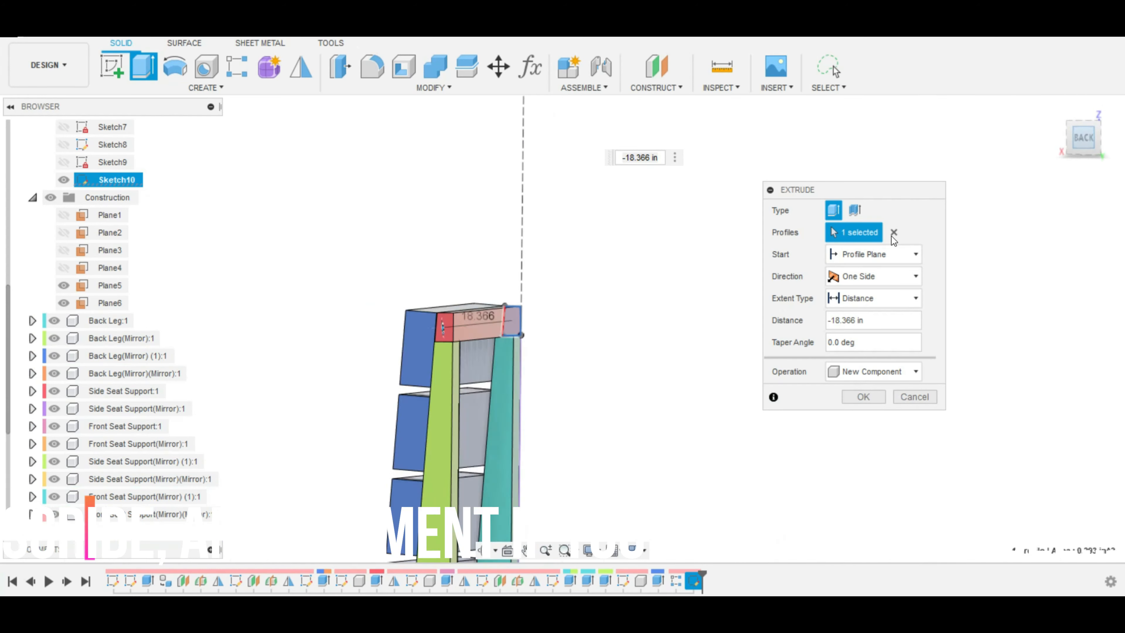
pyautogui.keyDown('shift'); pyautogui.moveTo(674, 395); pyautogui.dragTo(623, 391, button='middle'); pyautogui.keyUp('shift')
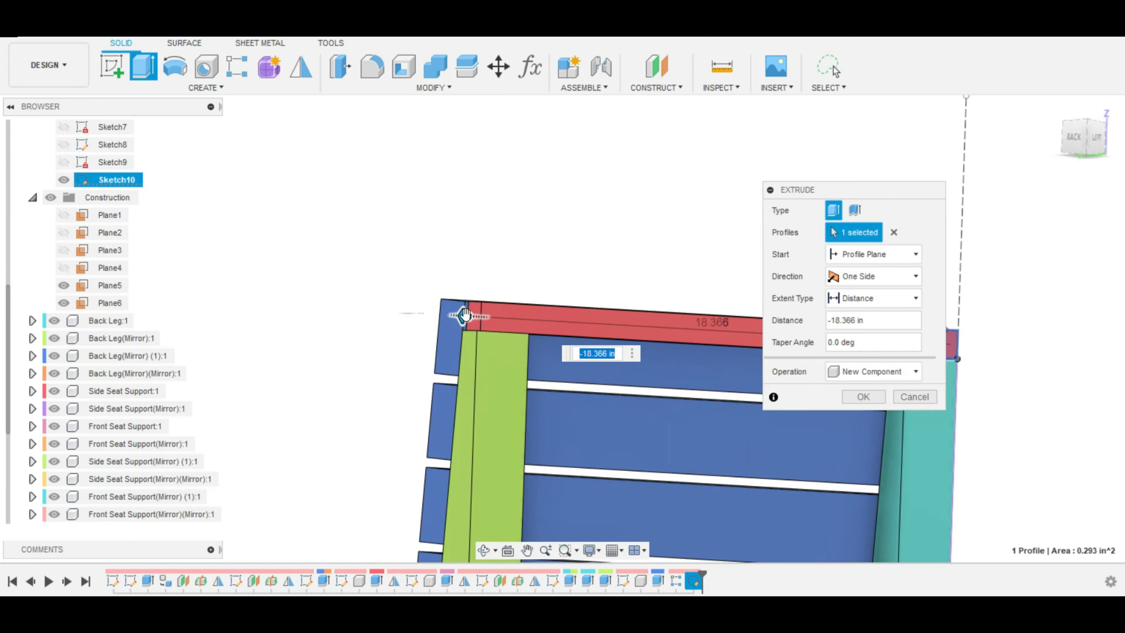
pyautogui.moveTo(464, 316); pyautogui.dragTo(461, 317)
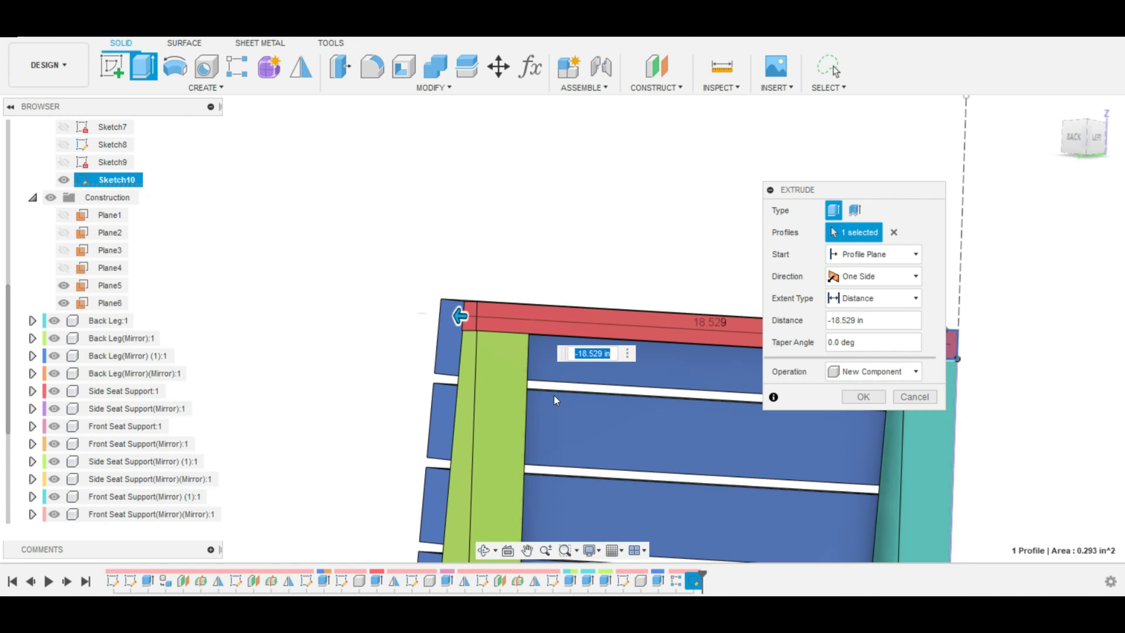
pyautogui.write('18.')
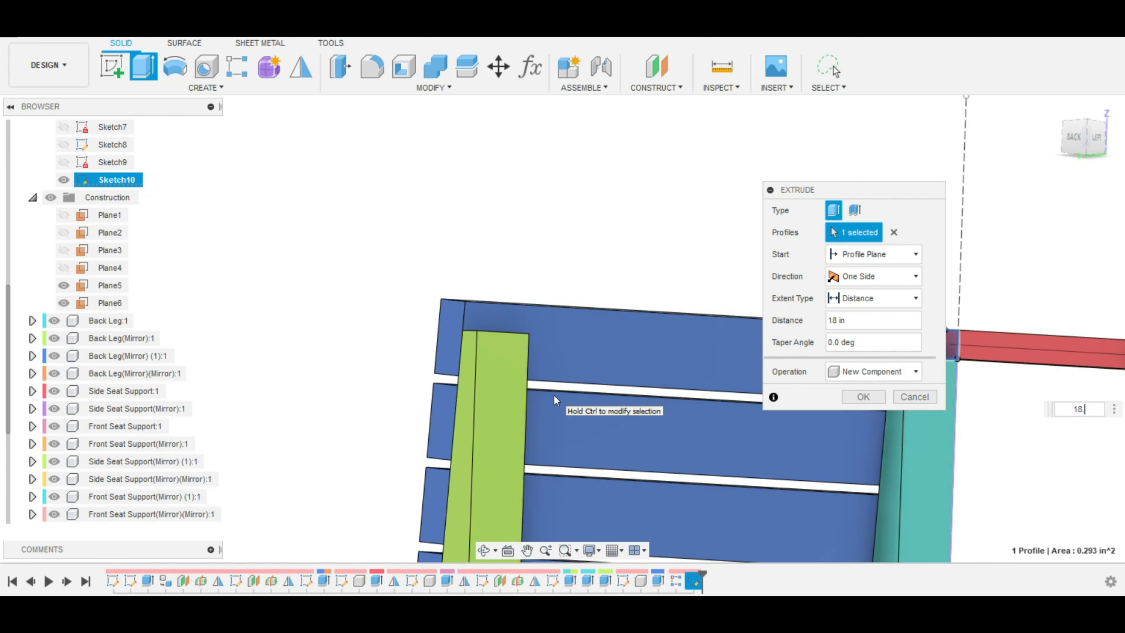
pyautogui.write('5')
pyautogui.write('-')
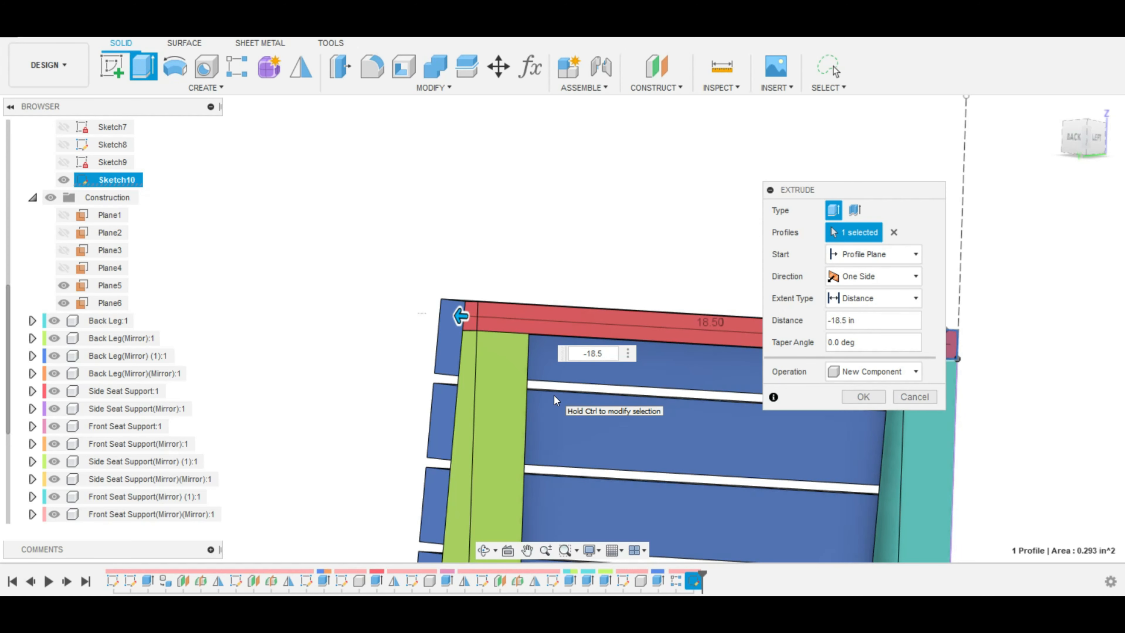
pyautogui.press('Return')
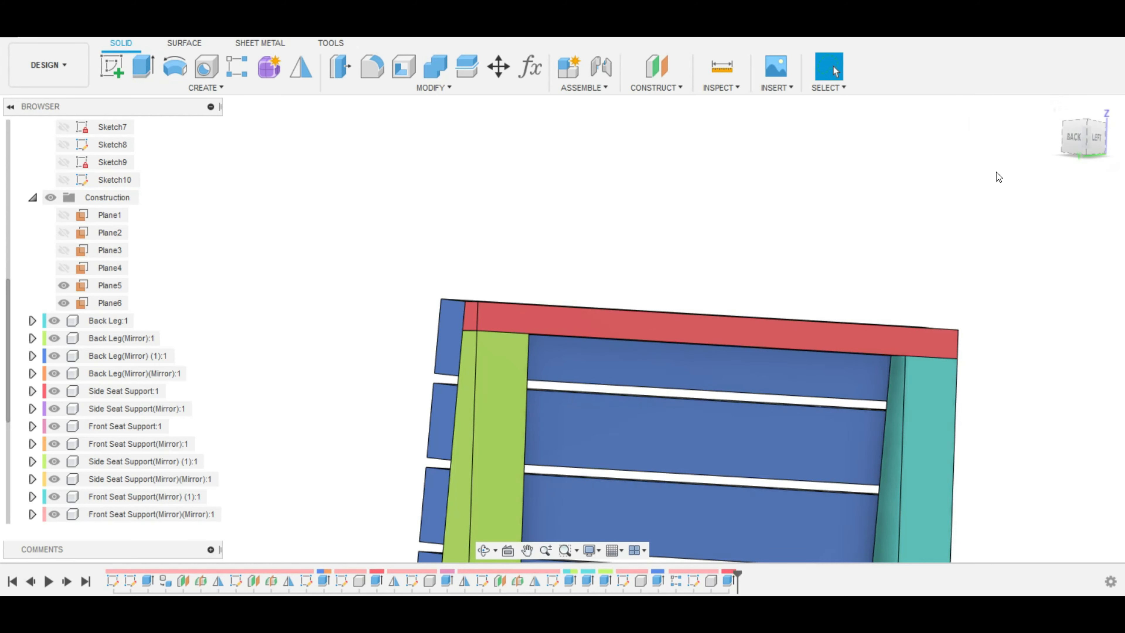
# Step: Hide the construction planes and start a sketch on the upper face of the purple side seat support
pyautogui.click(1055, 106)
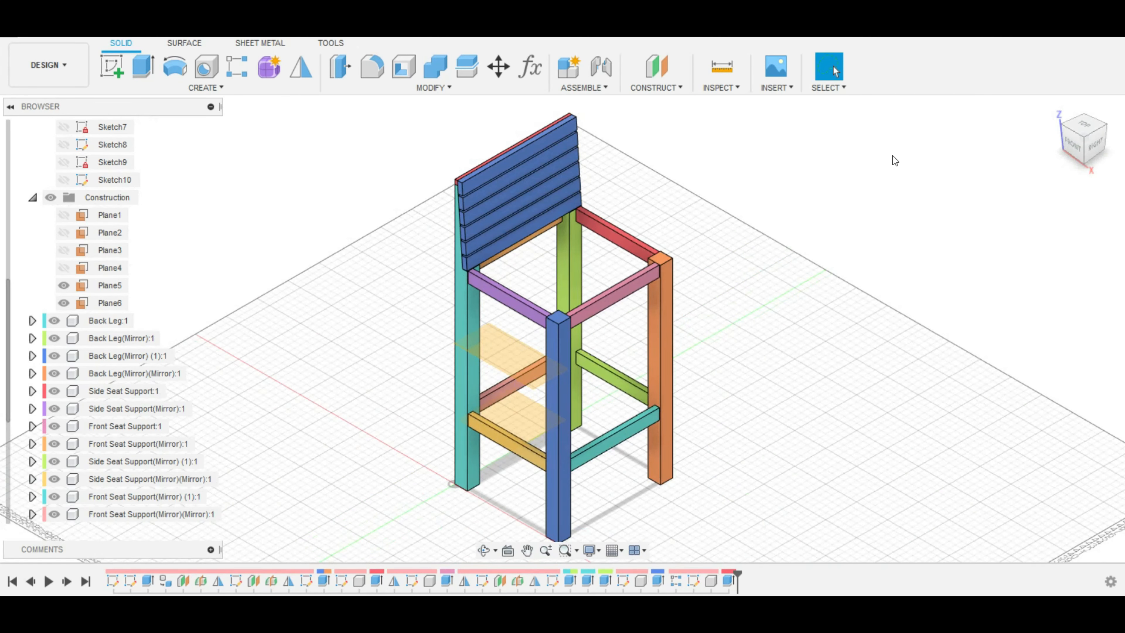
pyautogui.click(1077, 158)
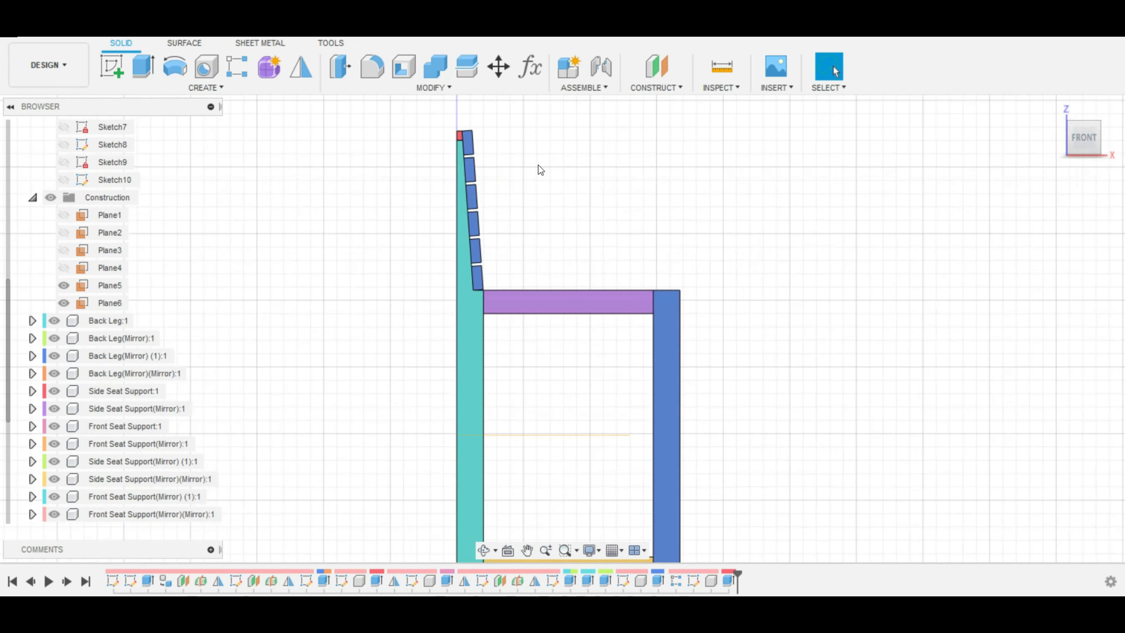
pyautogui.scroll(-1, 554, 168)
pyautogui.moveTo(1078, 135)
pyautogui.mouseDown()
pyautogui.moveTo(1039, 147)
pyautogui.moveTo(997, 139)
pyautogui.moveTo(999, 172)
pyautogui.mouseUp()
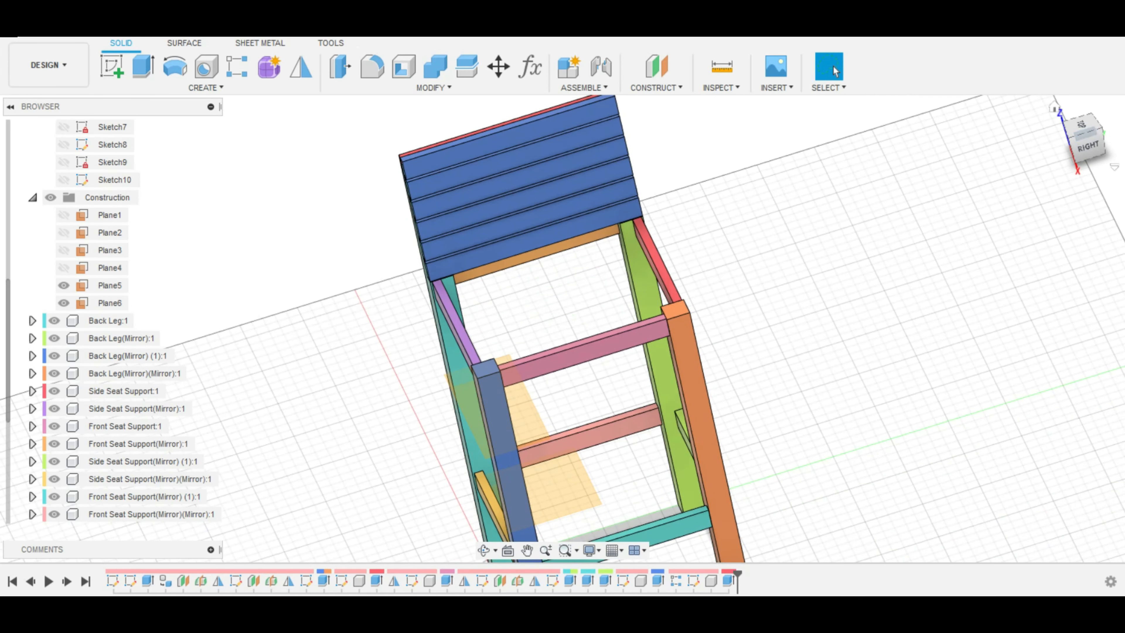
pyautogui.click(1083, 127)
pyautogui.click(474, 284)
pyautogui.click(414, 276)
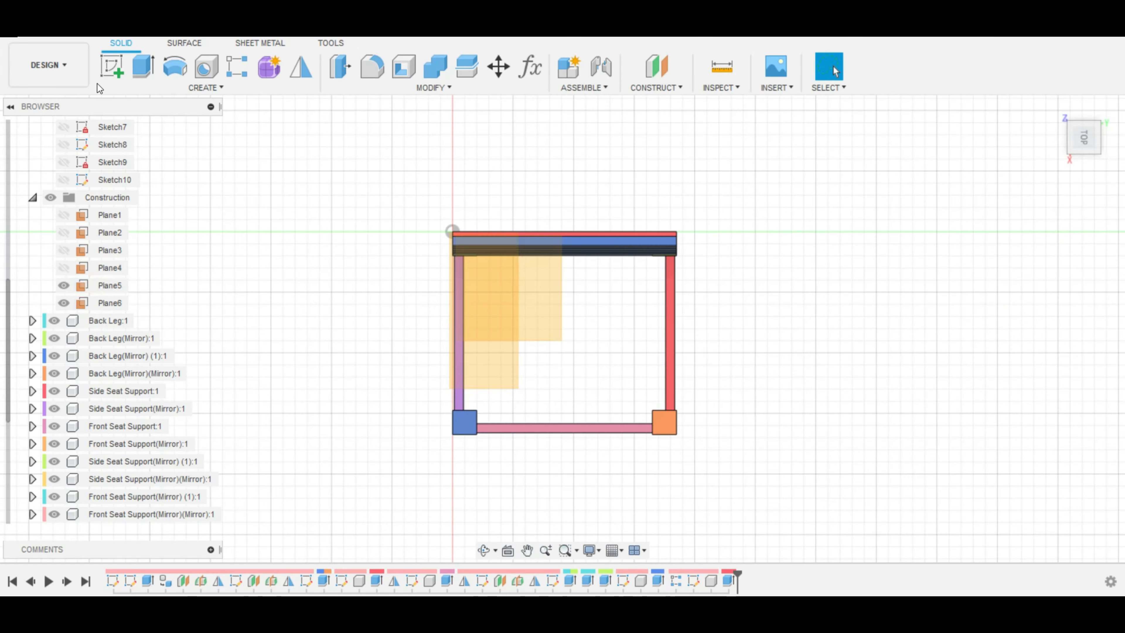
pyautogui.click(111, 66)
pyautogui.click(467, 273)
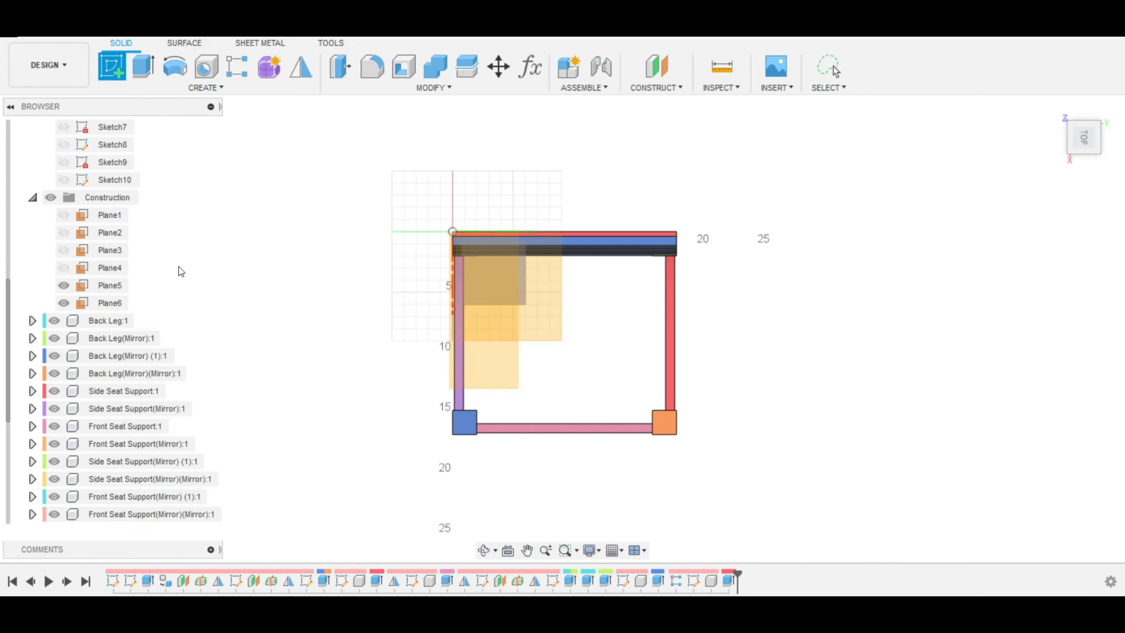
pyautogui.click(48, 201)
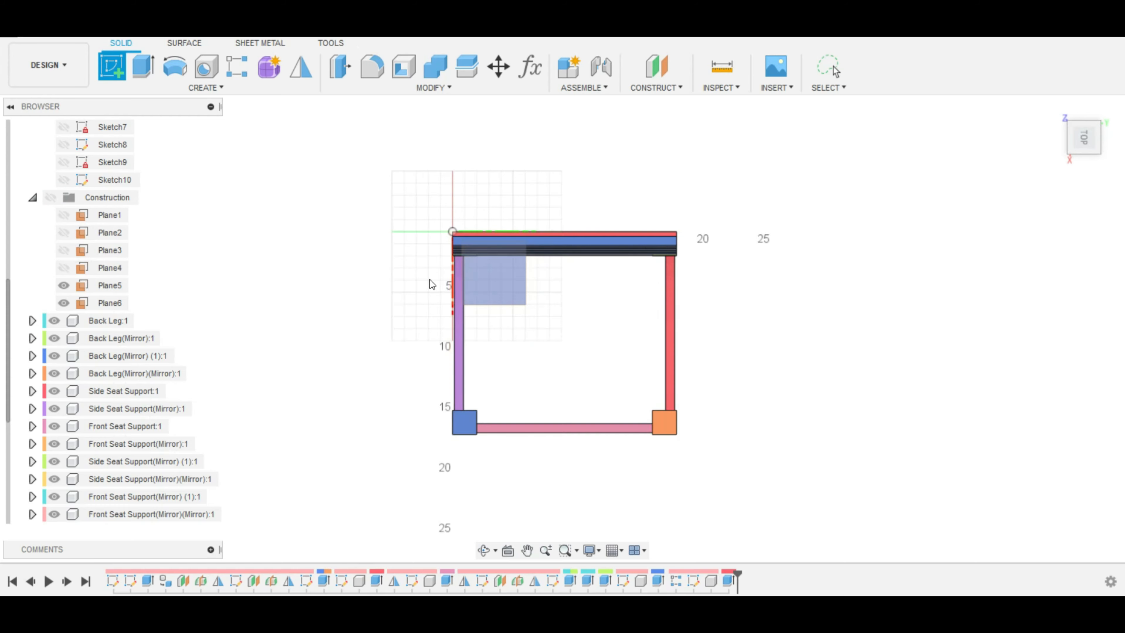
pyautogui.click(461, 266)
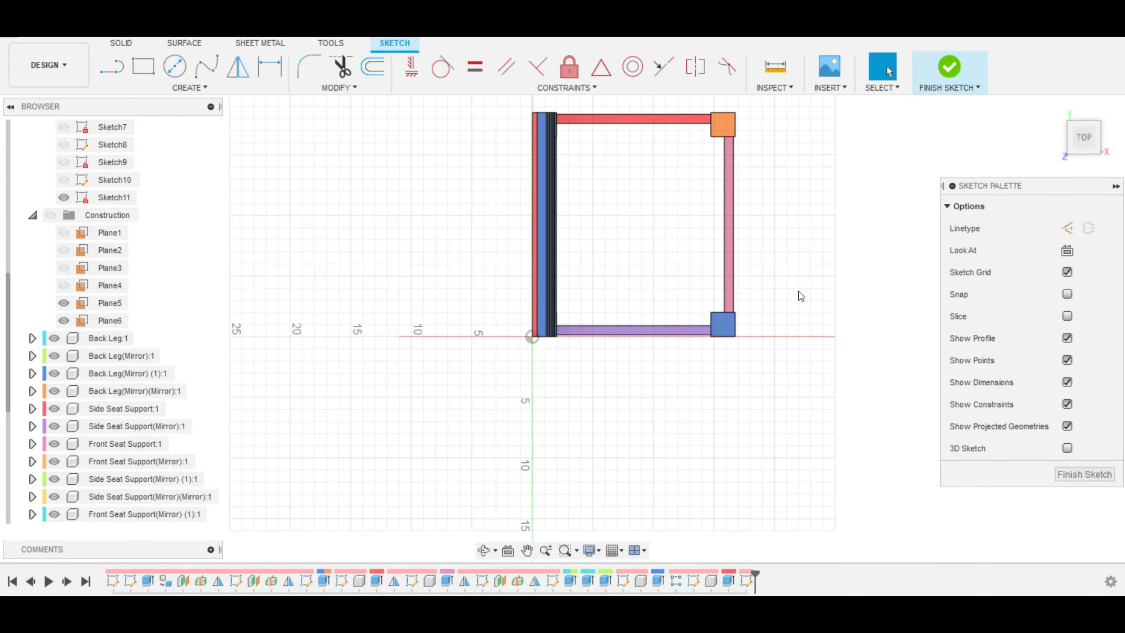
pyautogui.scroll(5, 612, 350)
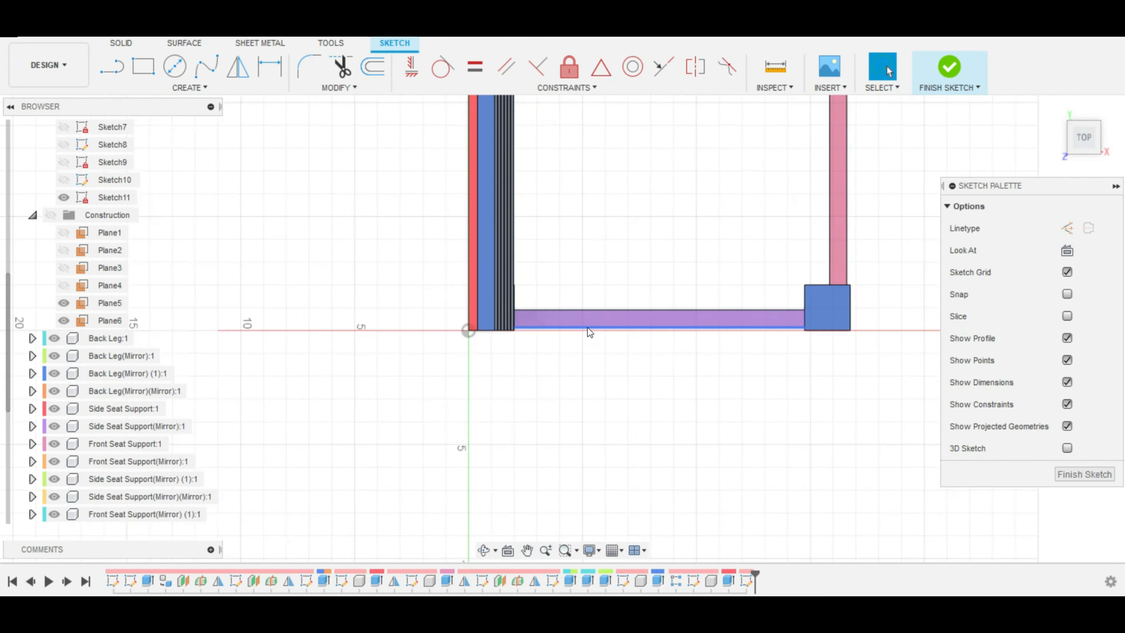
pyautogui.click(143, 67)
pyautogui.scroll(8, 518, 324)
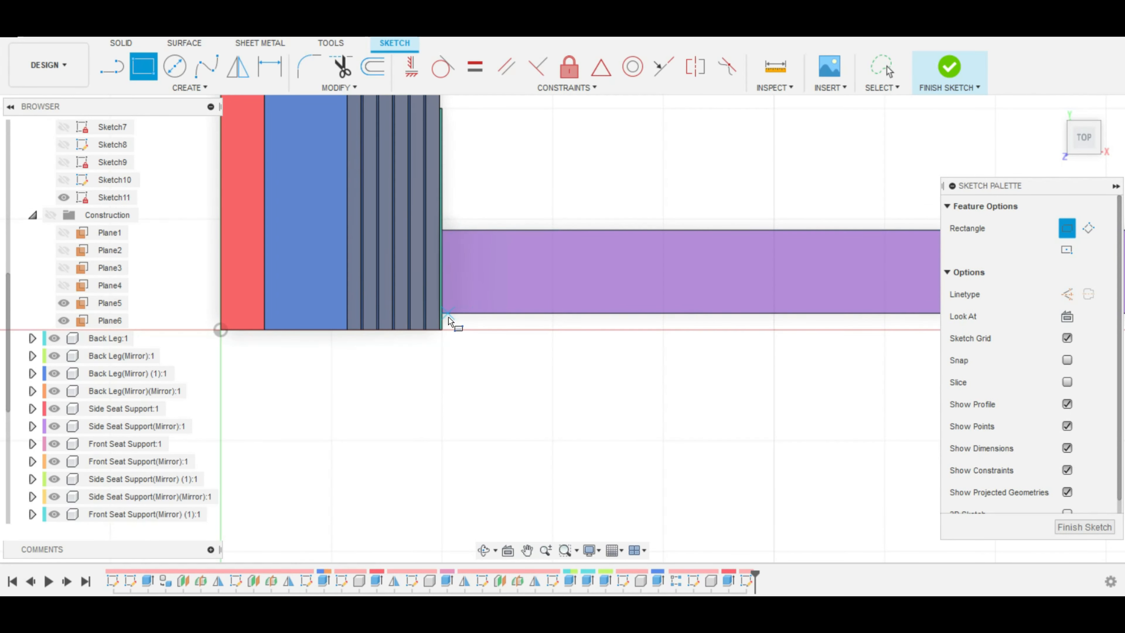
pyautogui.click(443, 316)
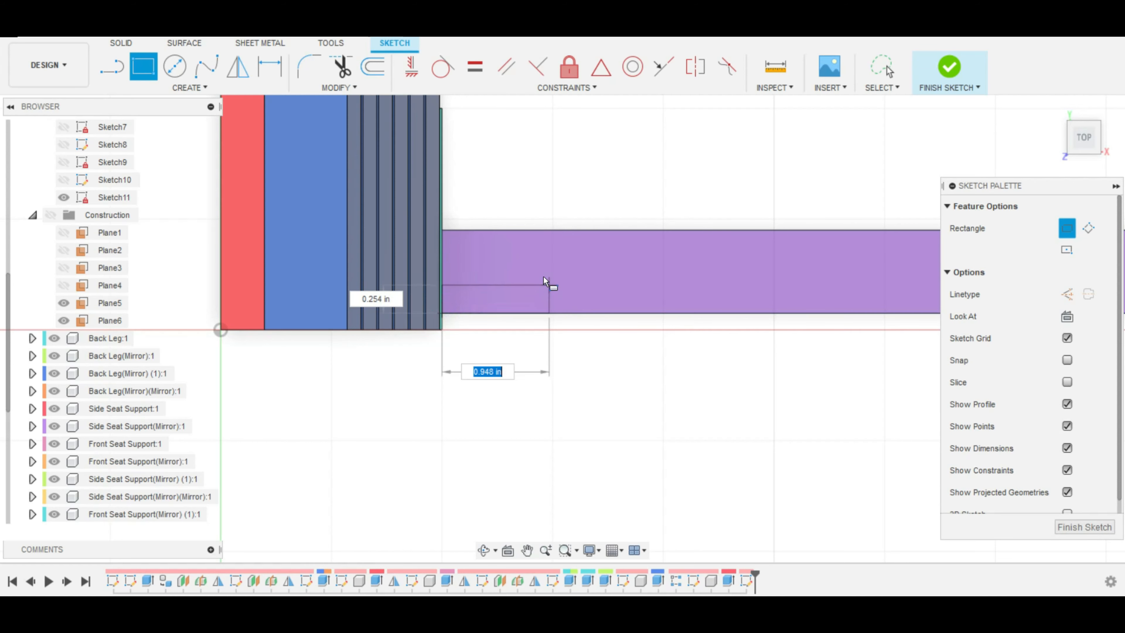
pyautogui.write('1.8')
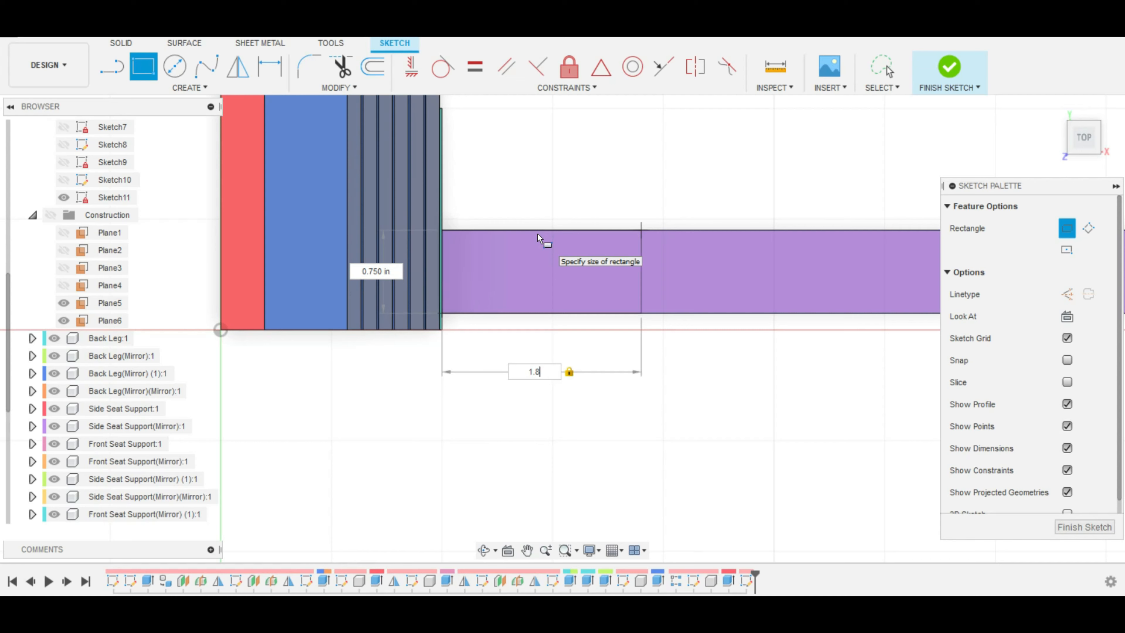
pyautogui.press('Tab')
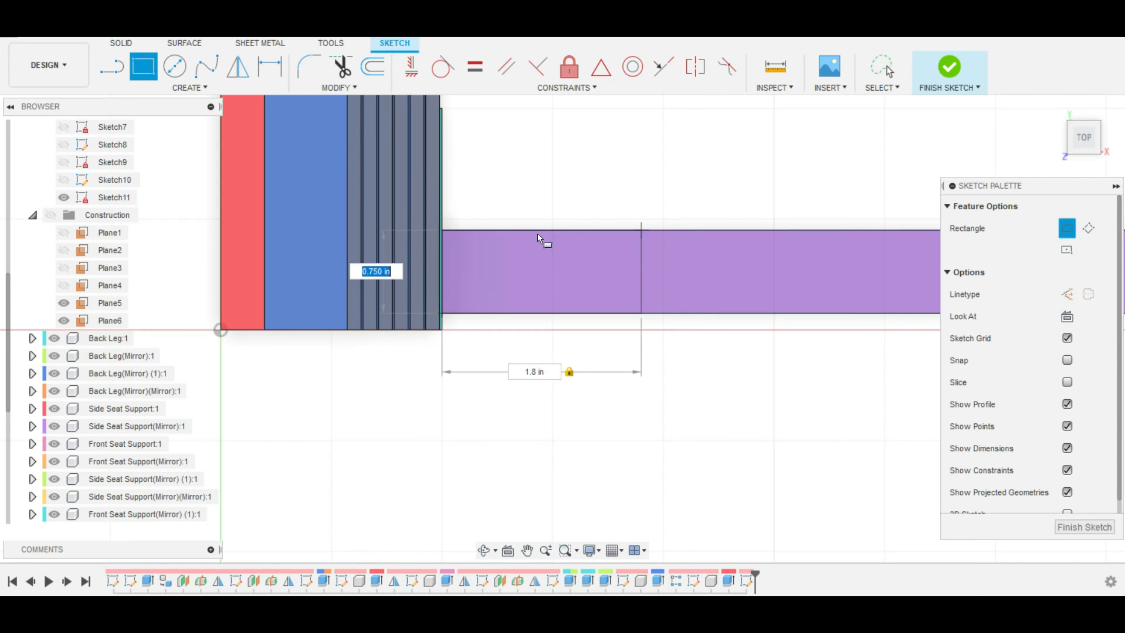
pyautogui.write('18.5')
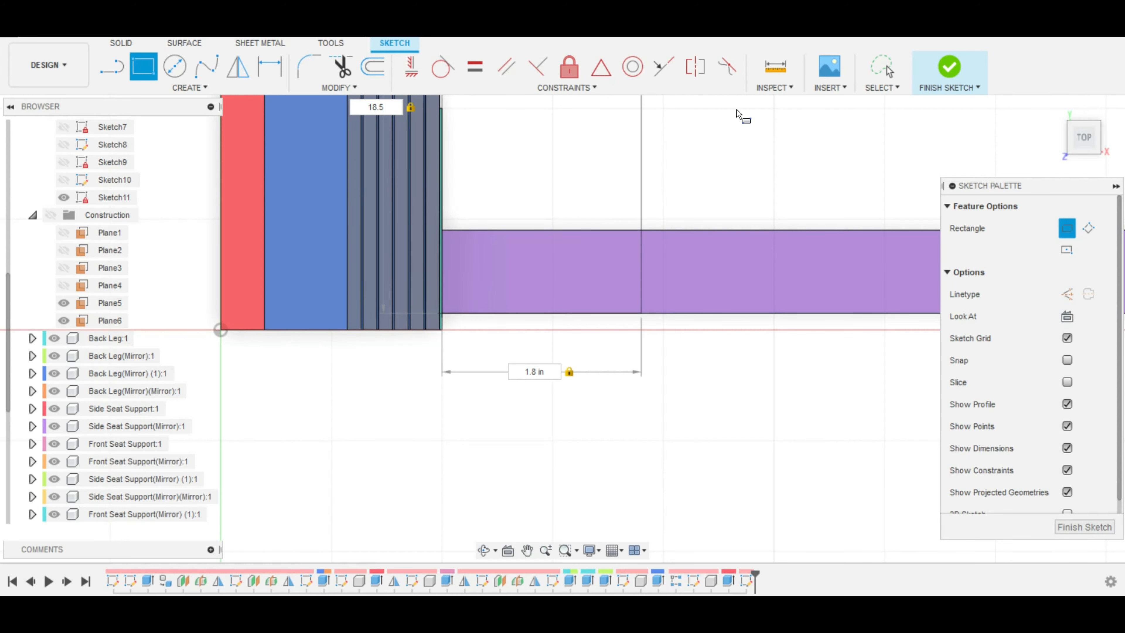
pyautogui.scroll(-2, 741, 120)
pyautogui.moveTo(743, 146)
pyautogui.mouseDown(button='middle')
pyautogui.moveTo(701, 247)
pyautogui.moveTo(691, 455)
pyautogui.mouseUp(button='middle')
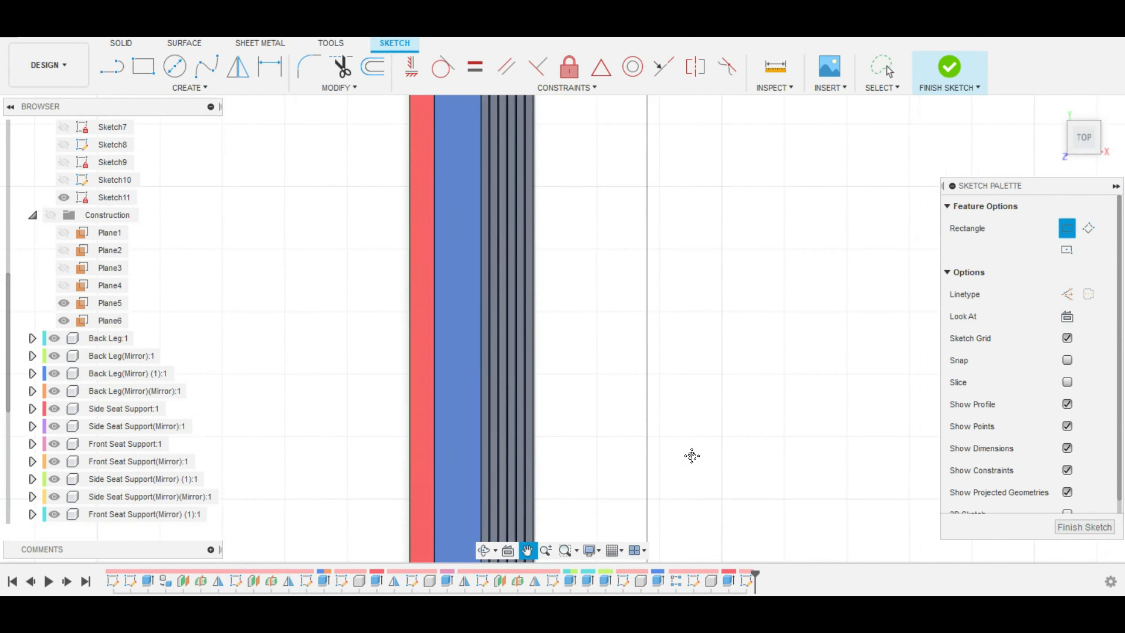
pyautogui.moveTo(710, 289)
pyautogui.mouseDown(button='middle')
pyautogui.moveTo(701, 183)
pyautogui.moveTo(682, 412)
pyautogui.mouseUp(button='middle')
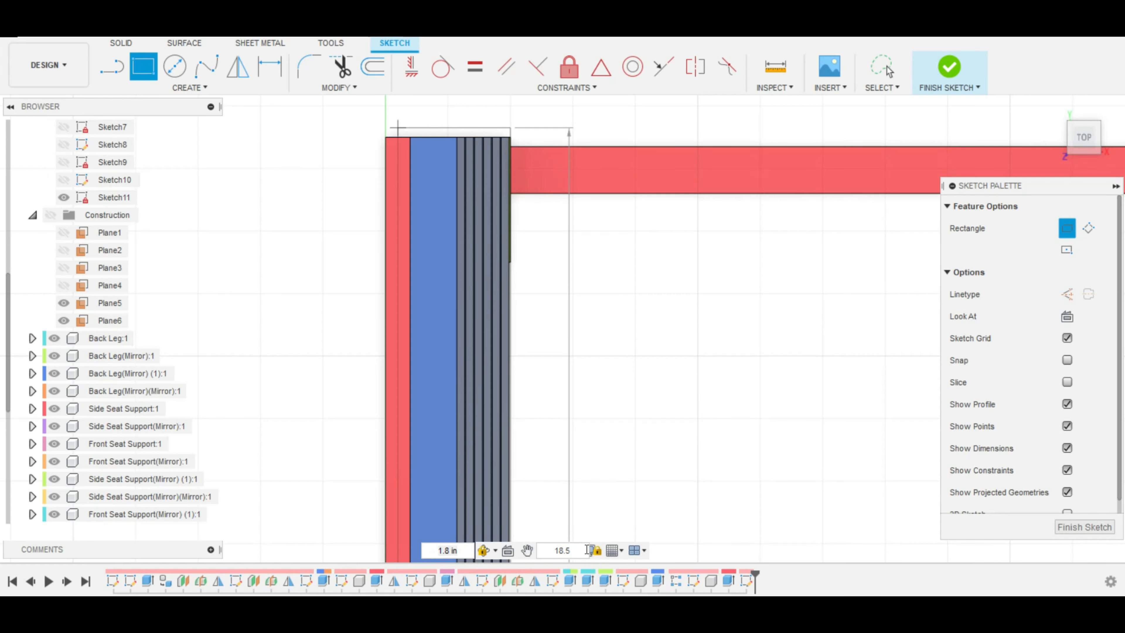
pyautogui.press('BackSpace')
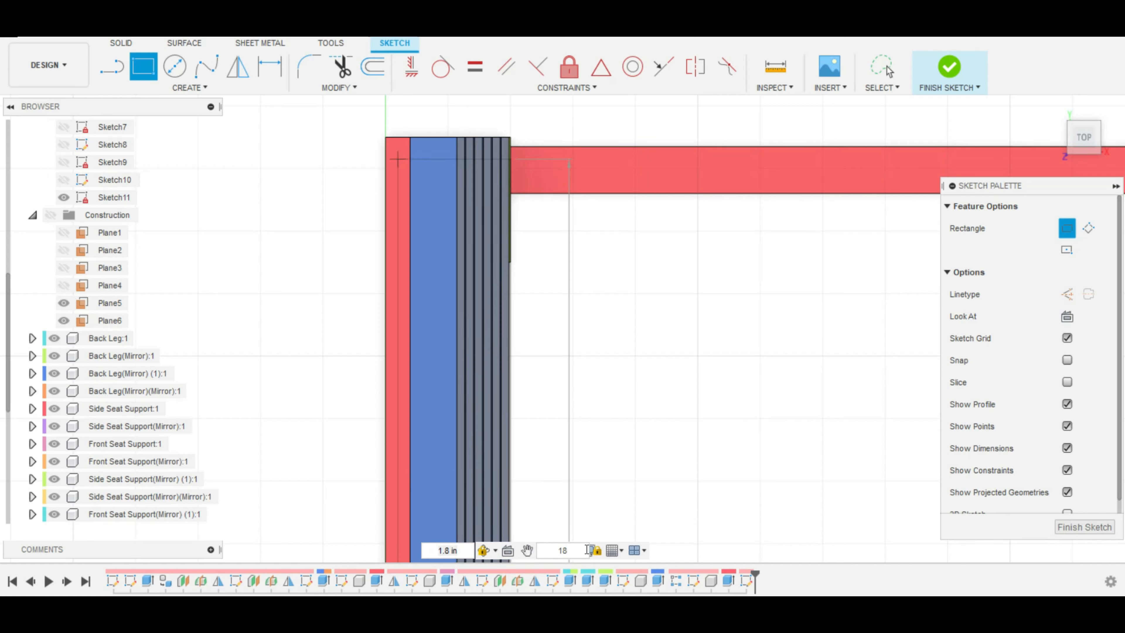
pyautogui.press('Tab')
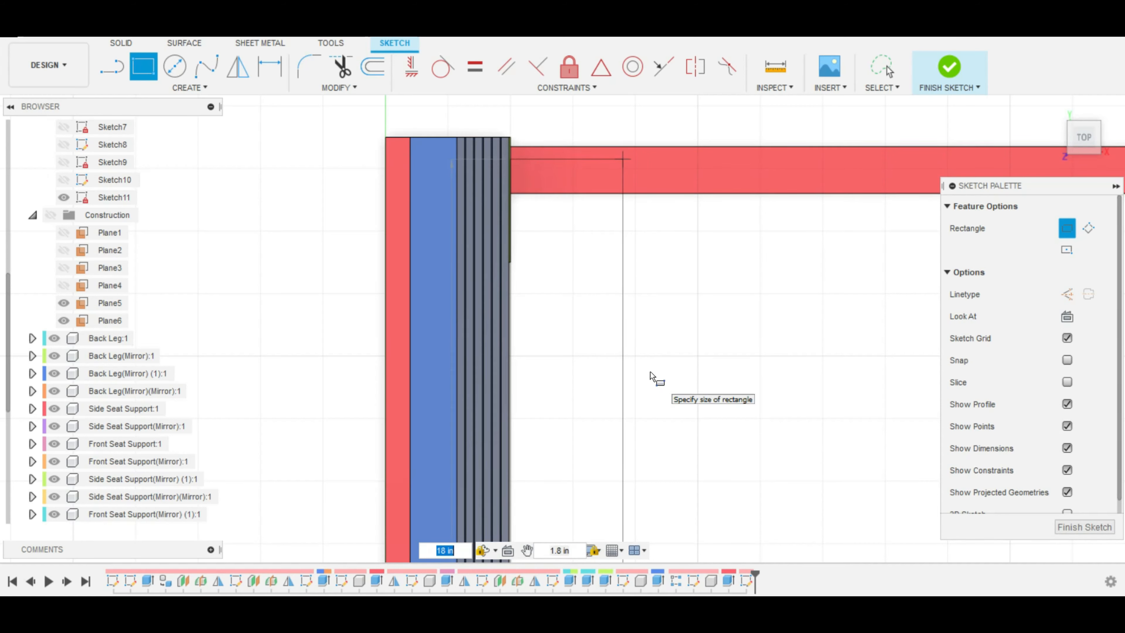
pyautogui.press('Tab')
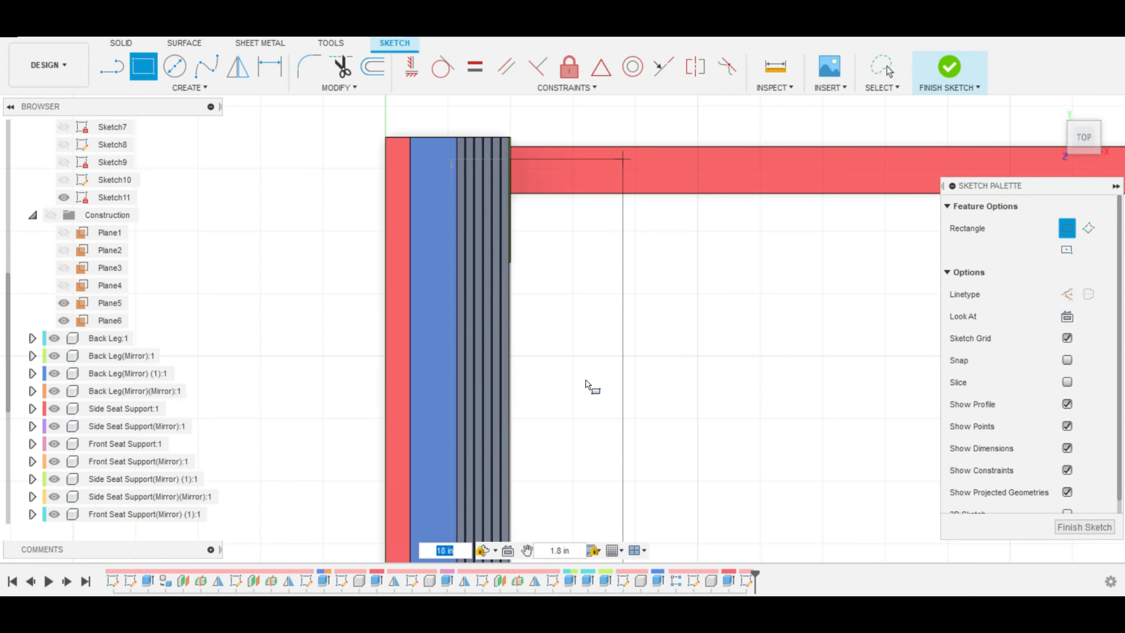
pyautogui.press('Tab')
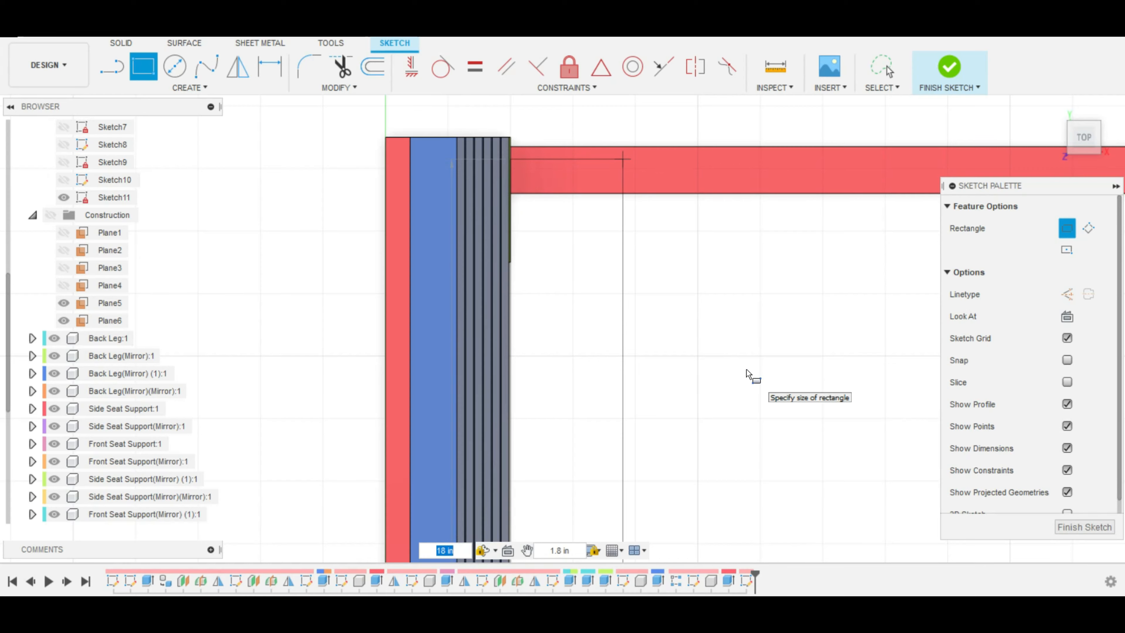
pyautogui.press('Tab')
pyautogui.keyDown('shift'); pyautogui.moveTo(748, 374); pyautogui.dragTo(727, 252, button='middle'); pyautogui.keyUp('shift')
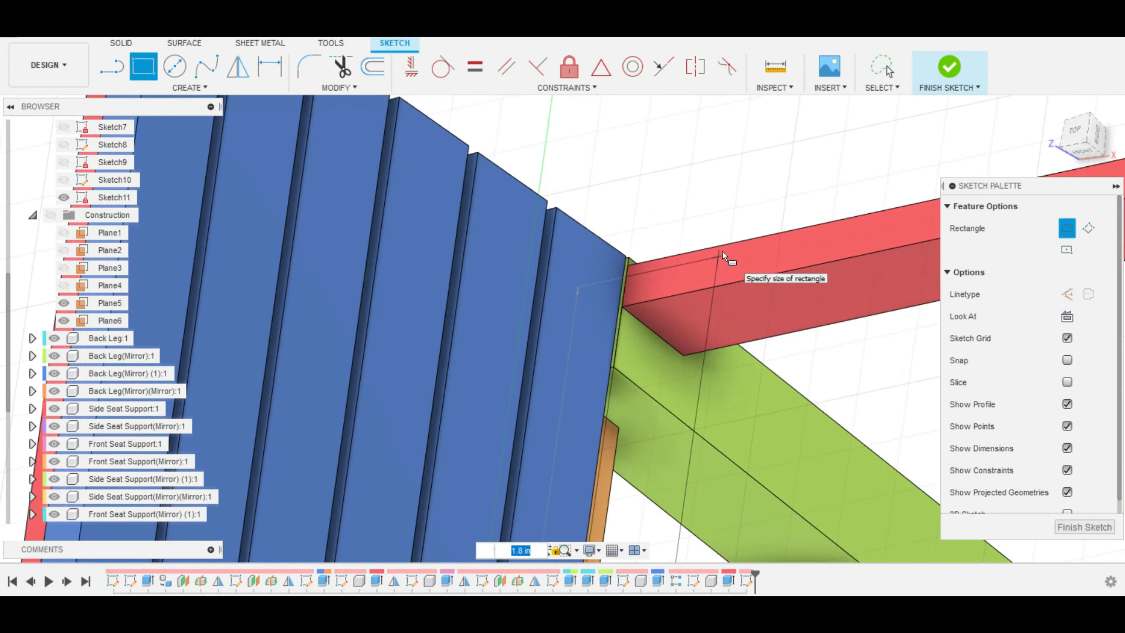
pyautogui.hotkey('ctrl', 'z')
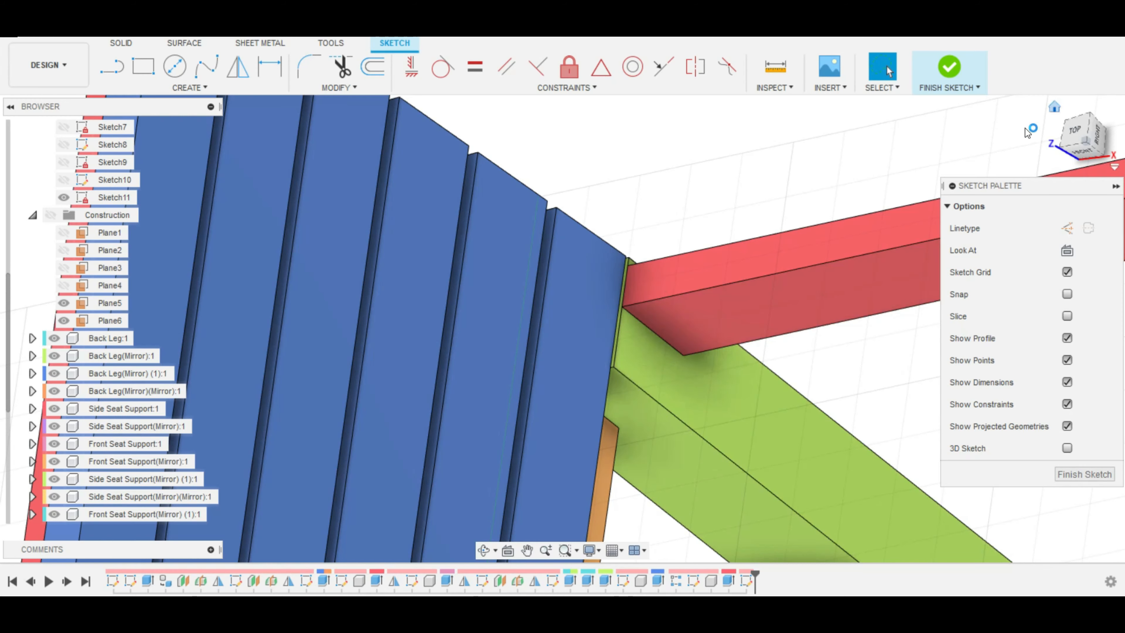
# Step: Sketch a 1.8 in by 18.5 in rectangle beside the backrest, crossing the back end of the purple side seat support
pyautogui.click(1054, 107)
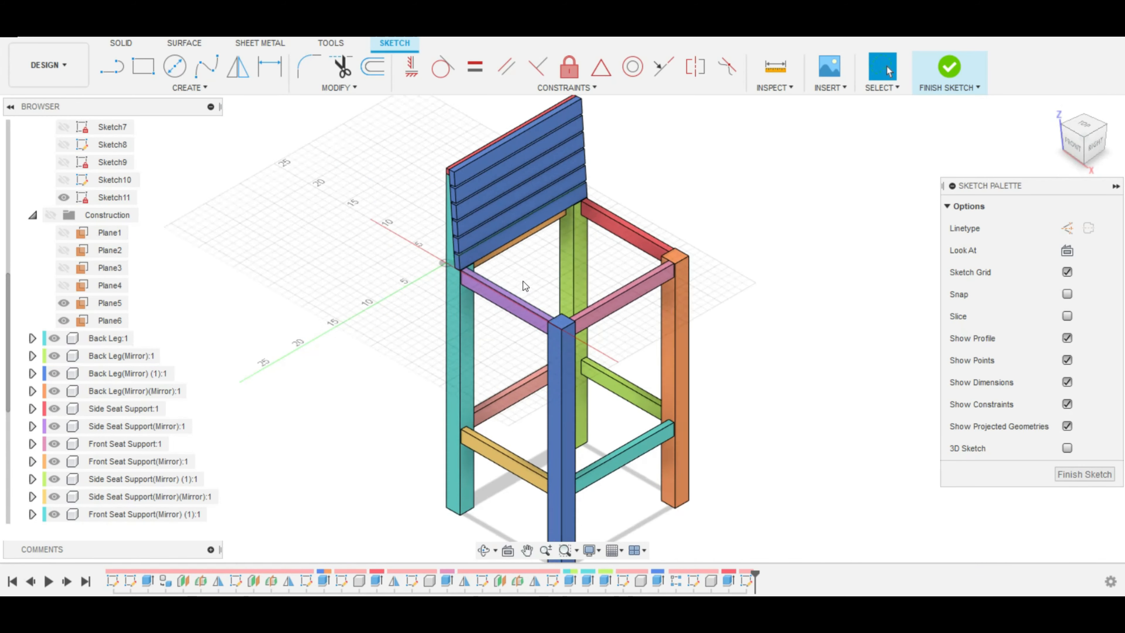
pyautogui.scroll(6, 526, 286)
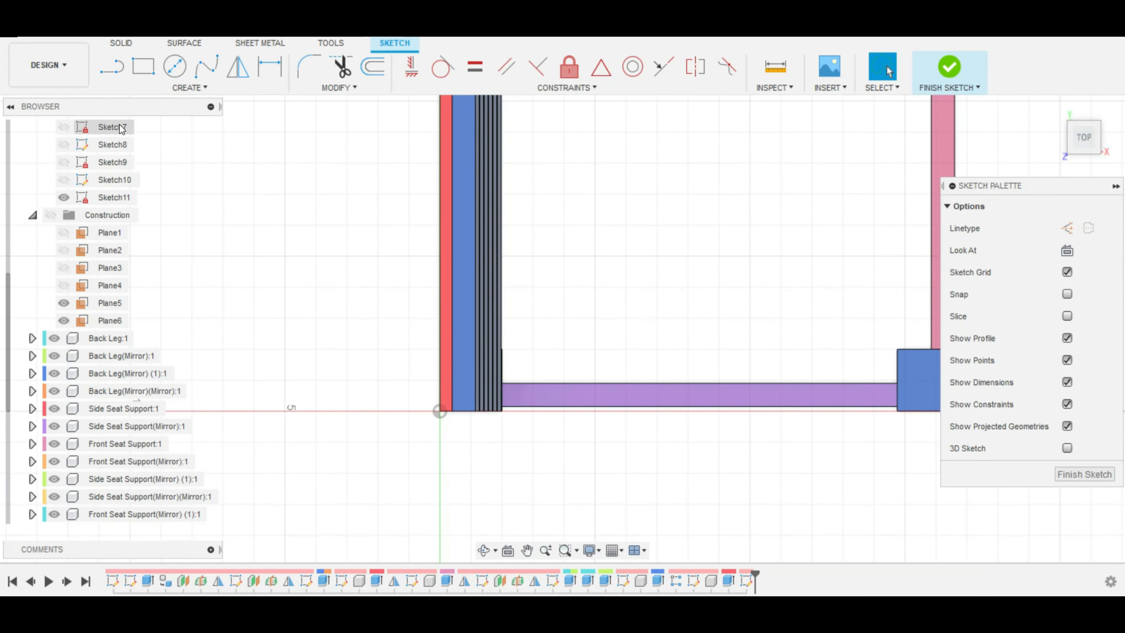
pyautogui.press('r')
pyautogui.scroll(5, 507, 413)
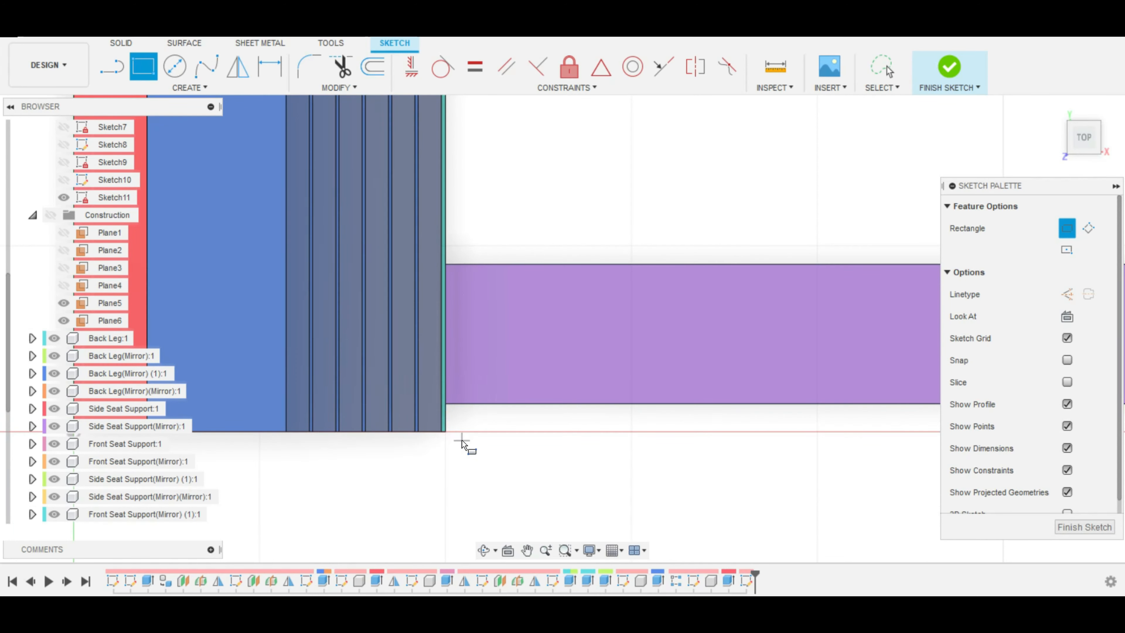
pyautogui.keyDown('shift'); pyautogui.moveTo(492, 425); pyautogui.dragTo(480, 394, button='middle'); pyautogui.keyUp('shift')
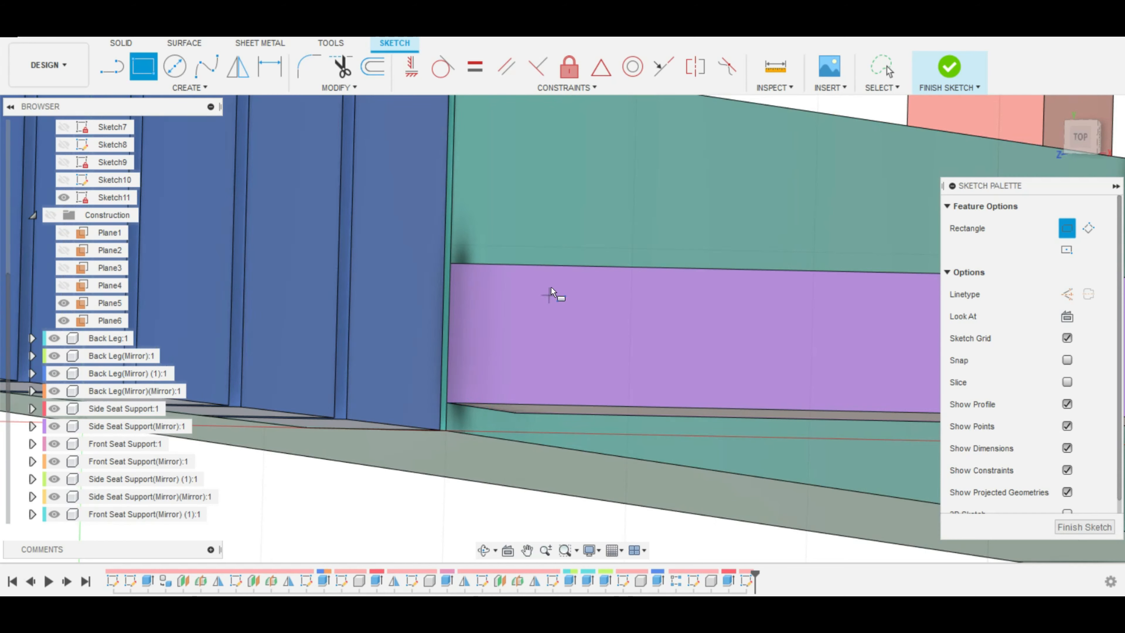
pyautogui.click(1093, 138)
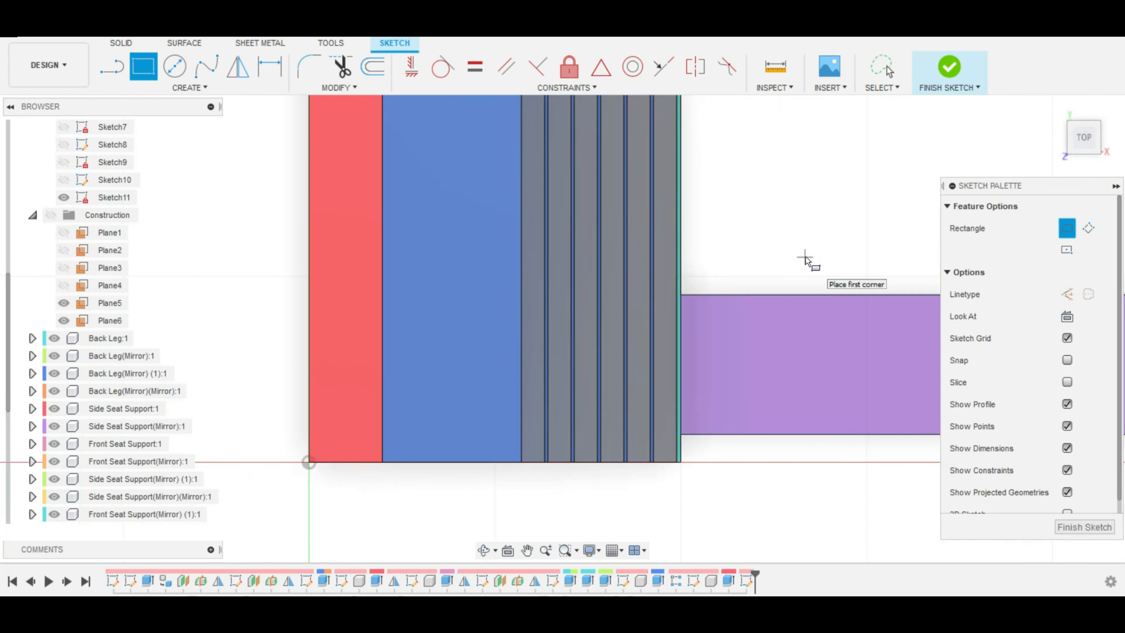
pyautogui.click(734, 196)
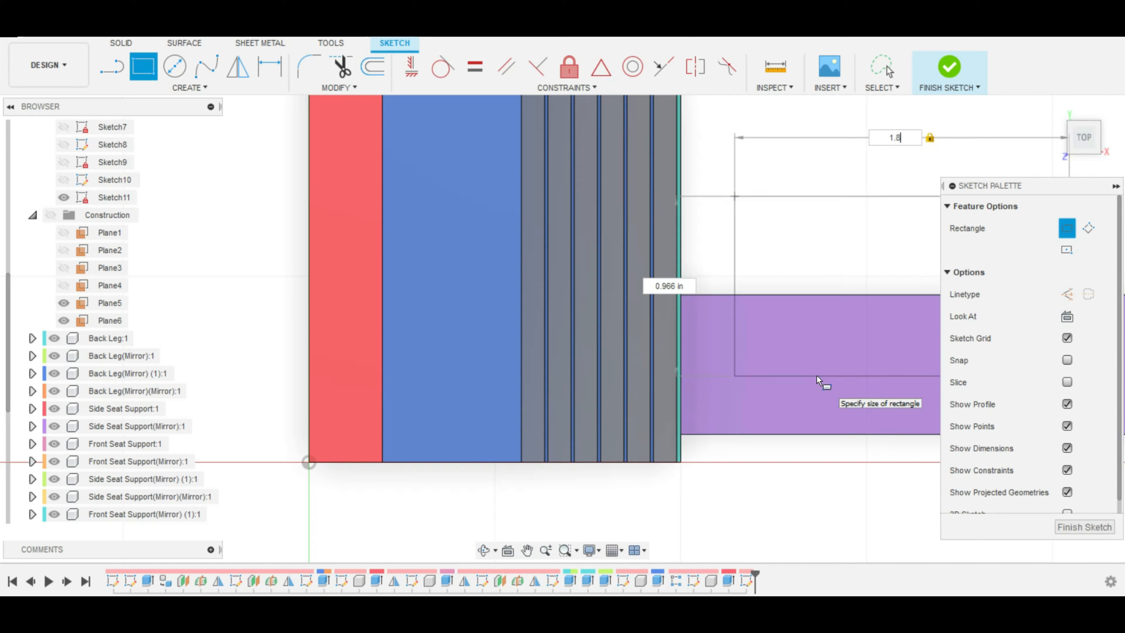
pyautogui.press('Tab')
pyautogui.write('18.')
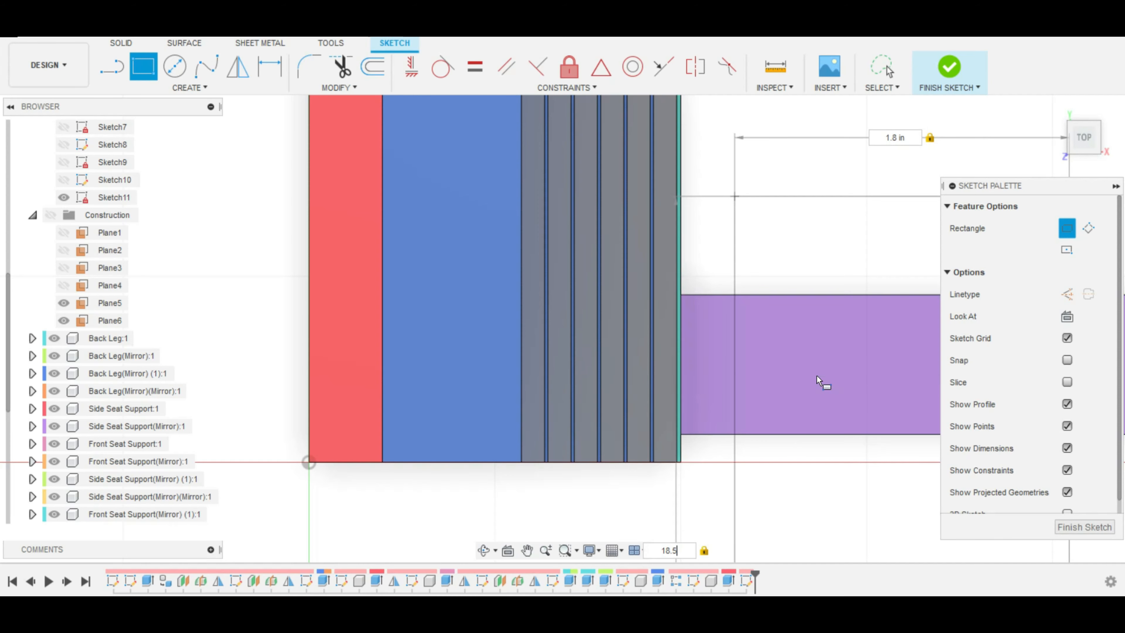
pyautogui.press('Return')
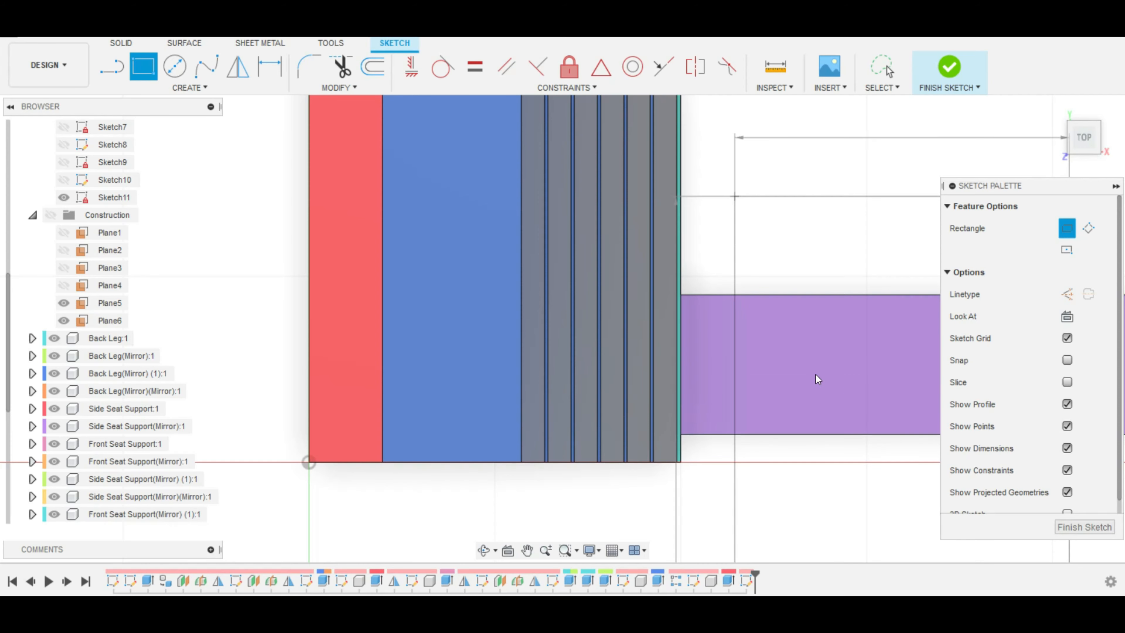
pyautogui.press('Escape')
pyautogui.scroll(-5, 832, 326)
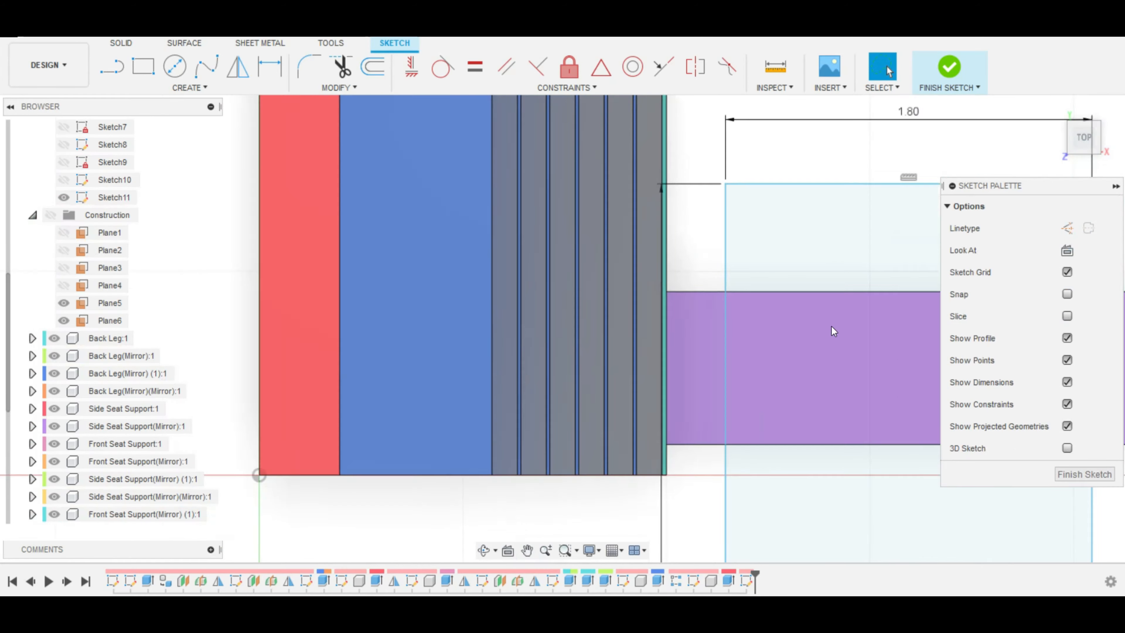
pyautogui.moveTo(899, 149); pyautogui.dragTo(774, 90, button='middle')
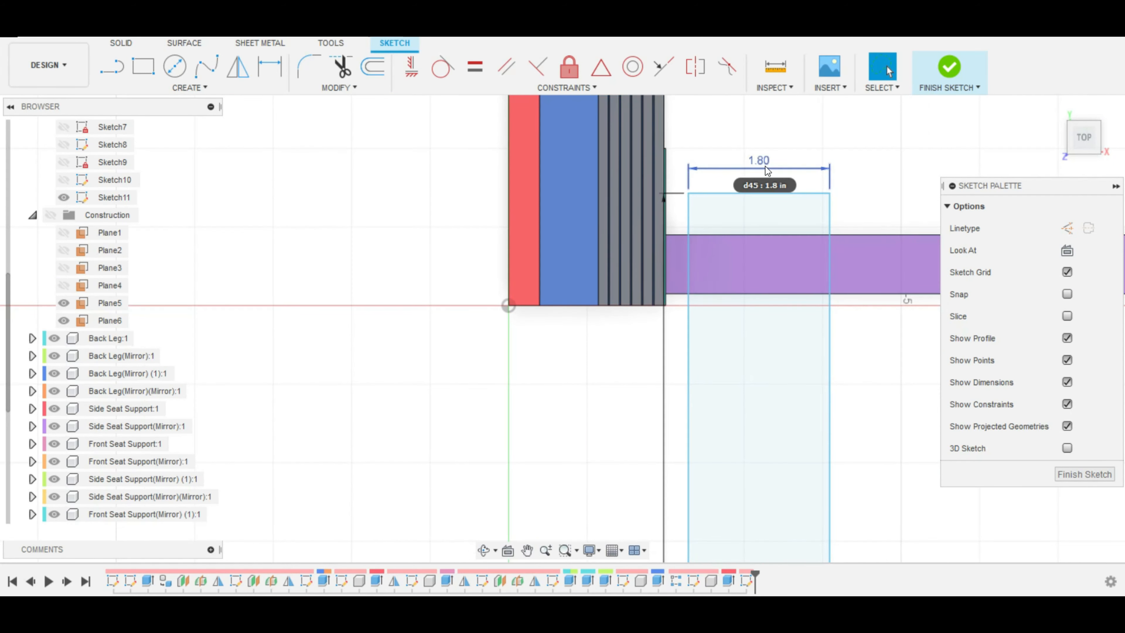
pyautogui.scroll(-3, 777, 259)
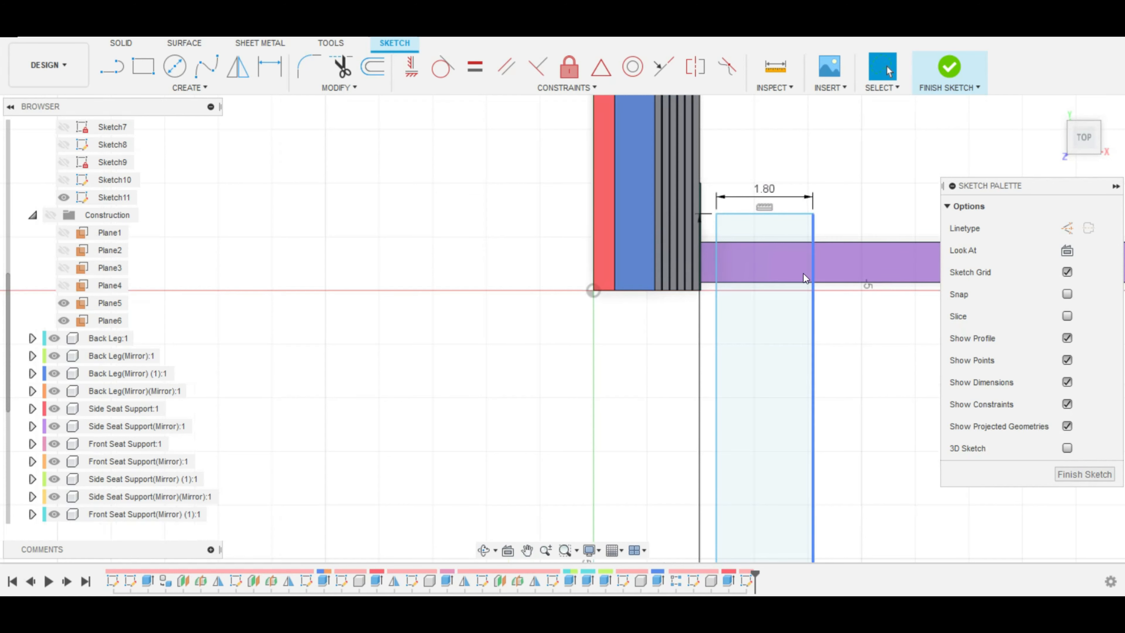
pyautogui.doubleClick(762, 189)
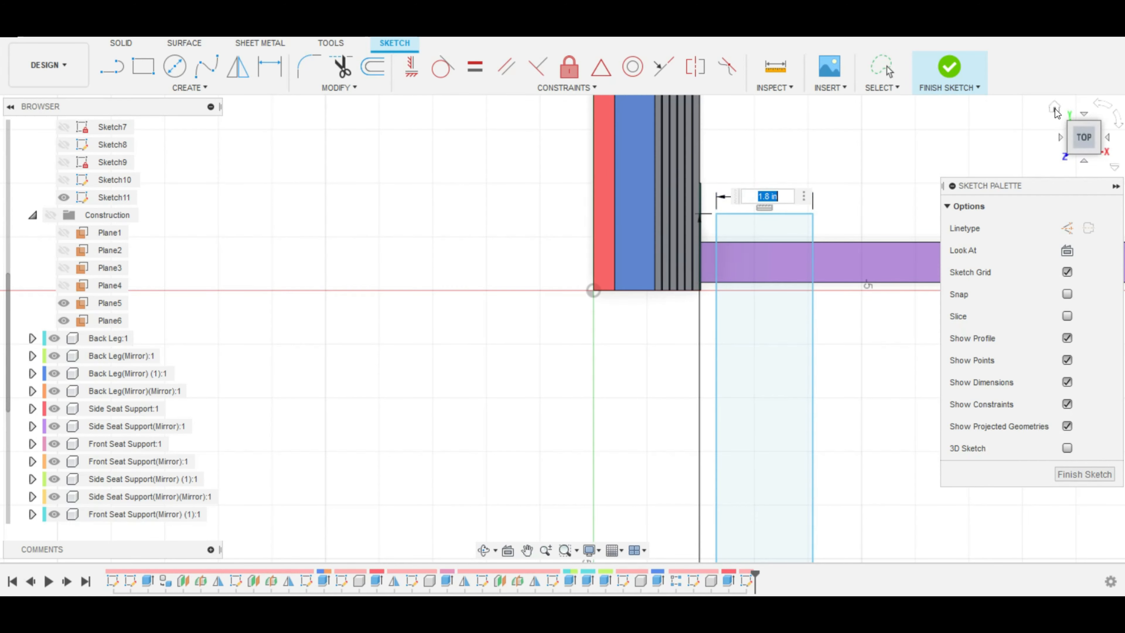
pyautogui.click(1054, 109)
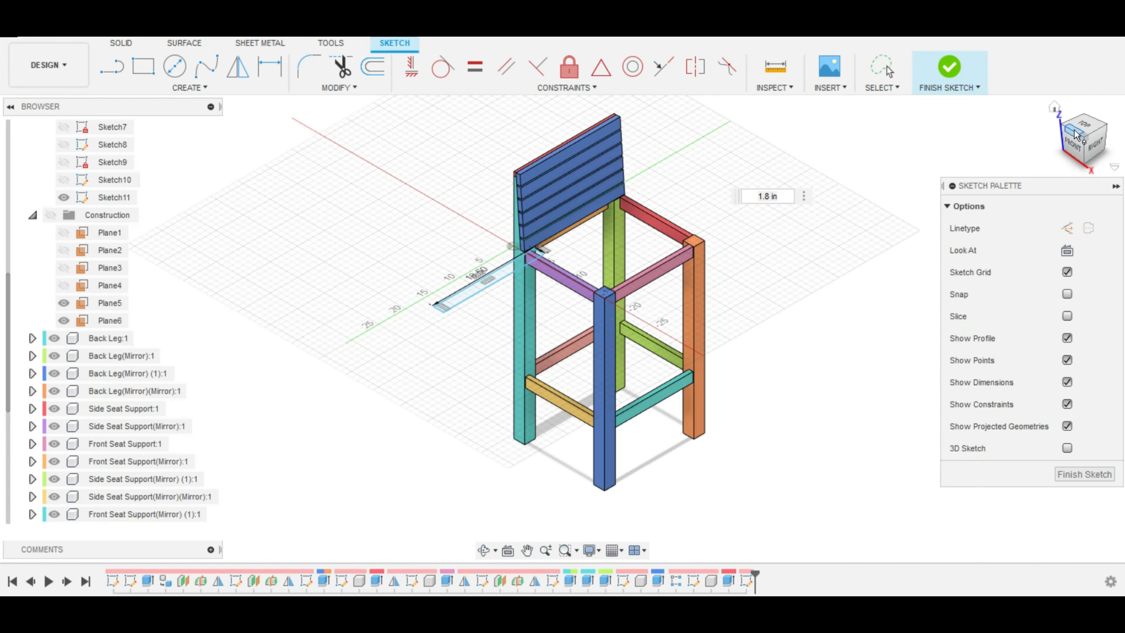
pyautogui.scroll(5, 478, 271)
pyautogui.moveTo(779, 217); pyautogui.dragTo(568, 322, button='middle')
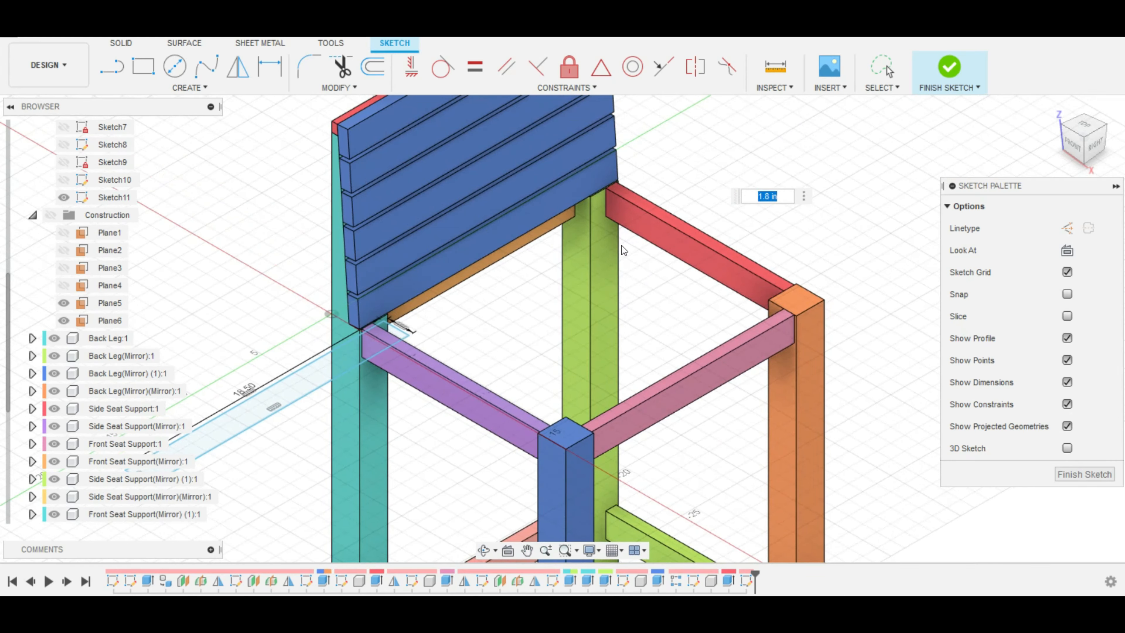
pyautogui.press('Return')
pyautogui.press('Escape')
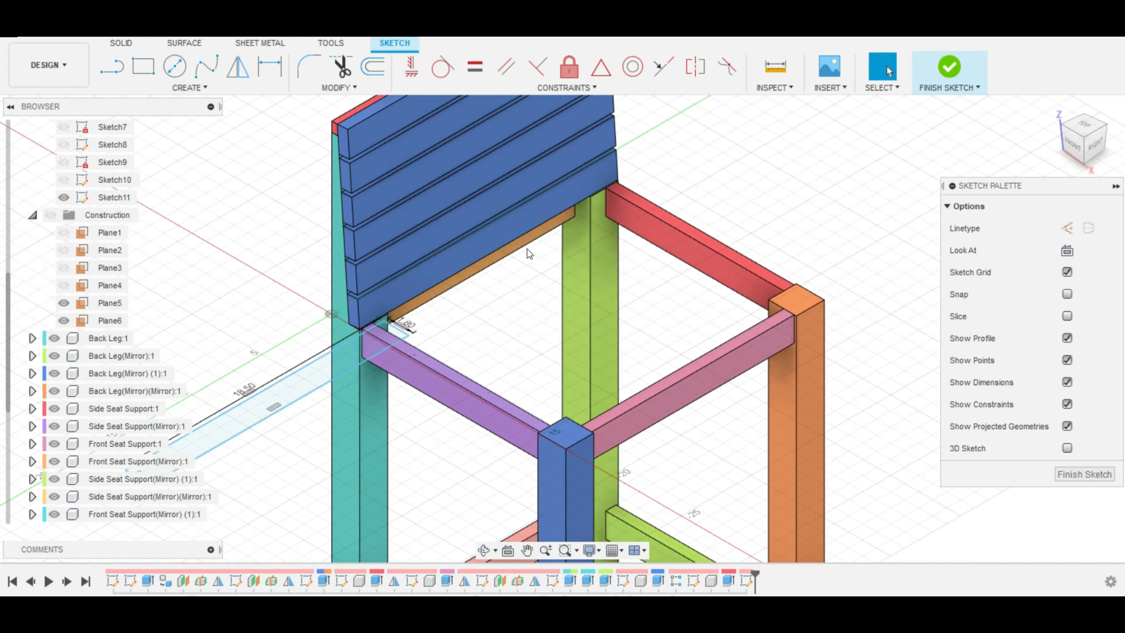
pyautogui.click(402, 326)
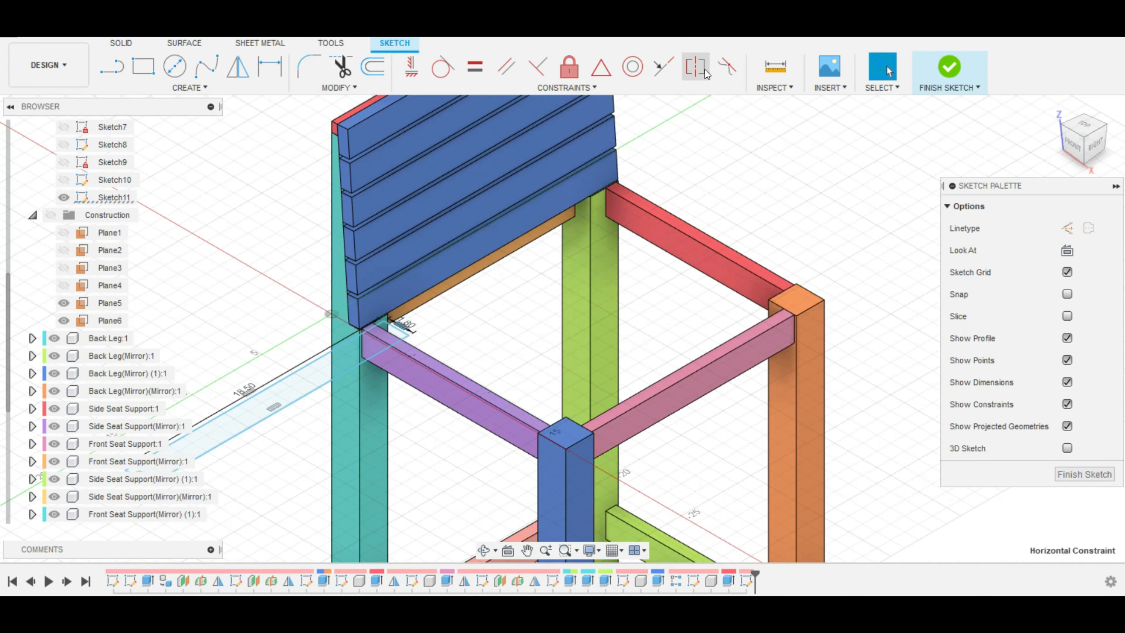
pyautogui.click(663, 67)
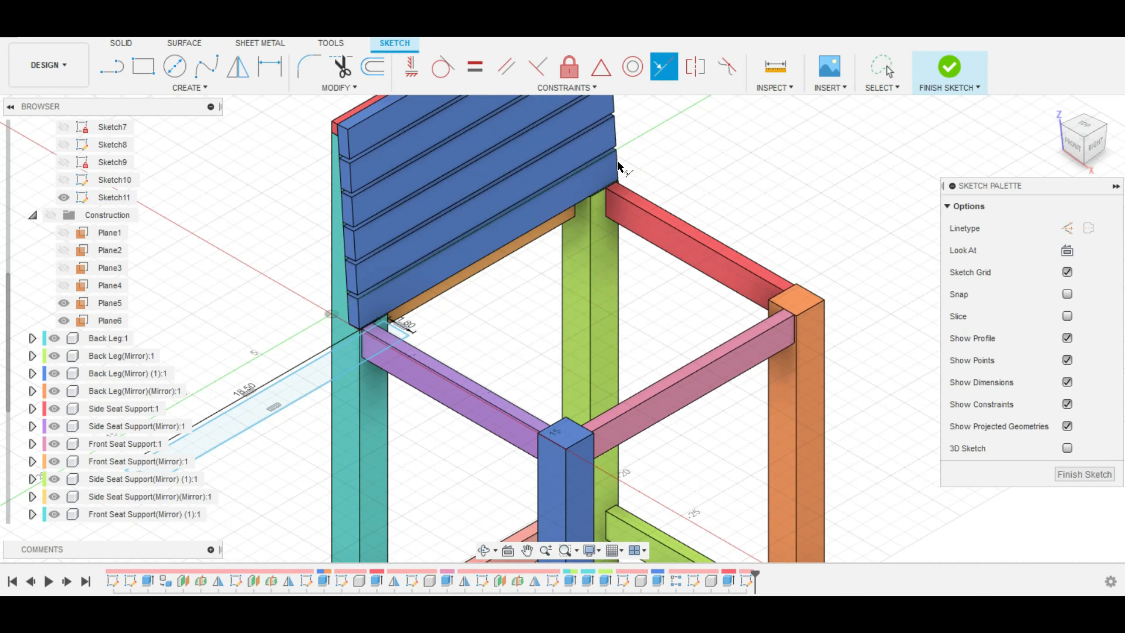
pyautogui.press('Escape')
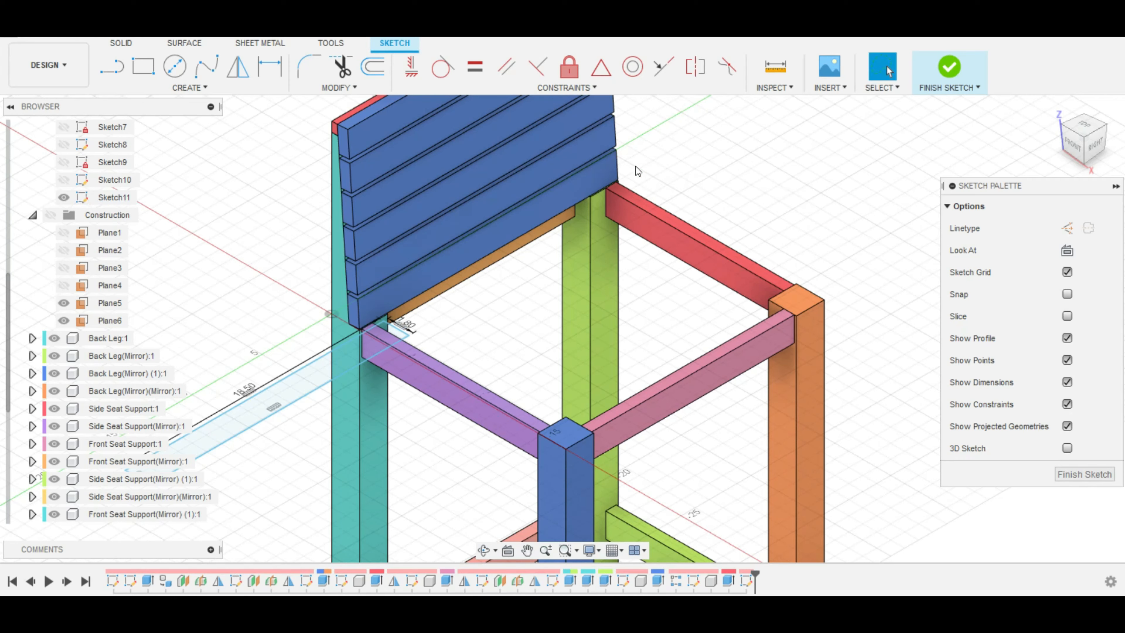
# Step: Project the backrest's lower outer corner edge near the green leg and make the slat rectangle's short side collinear with it
pyautogui.press('p')
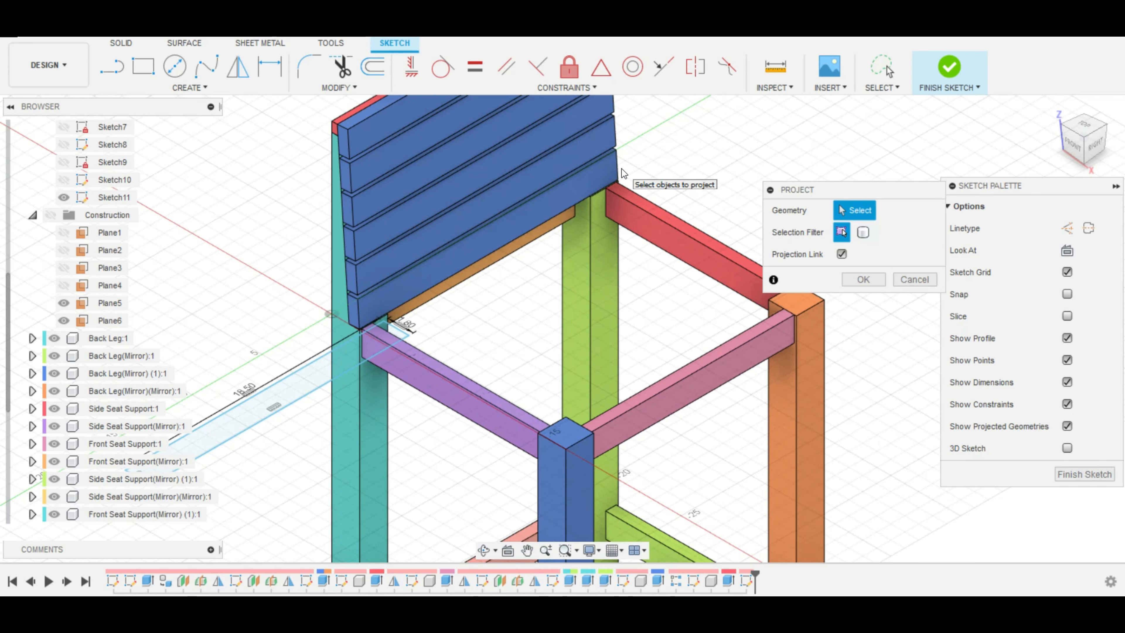
pyautogui.click(617, 169)
pyautogui.click(863, 279)
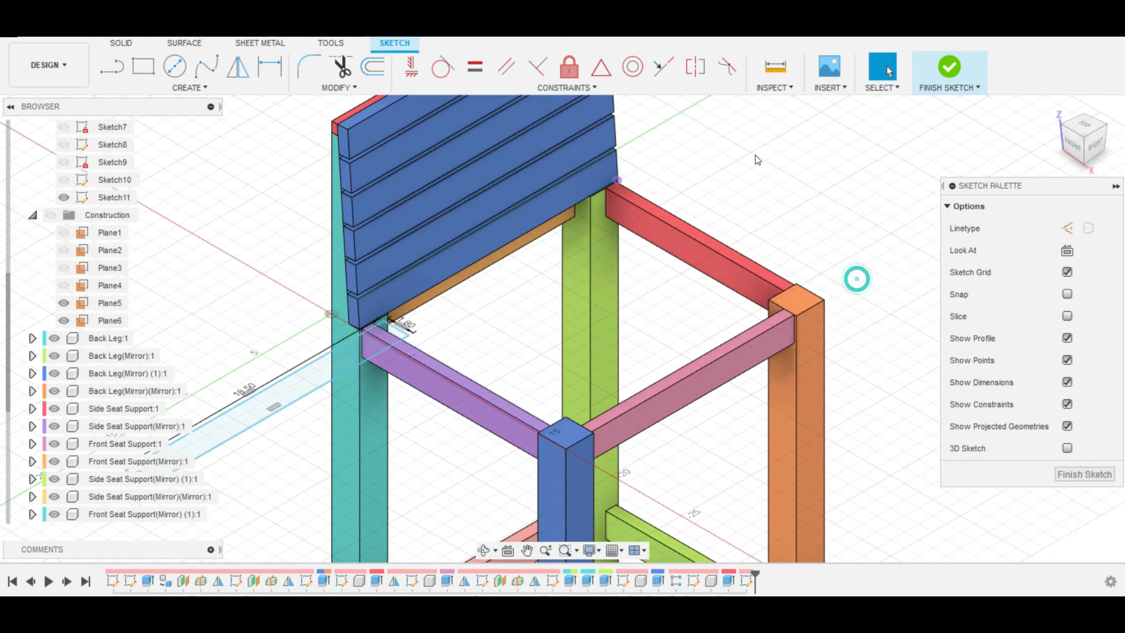
pyautogui.click(663, 70)
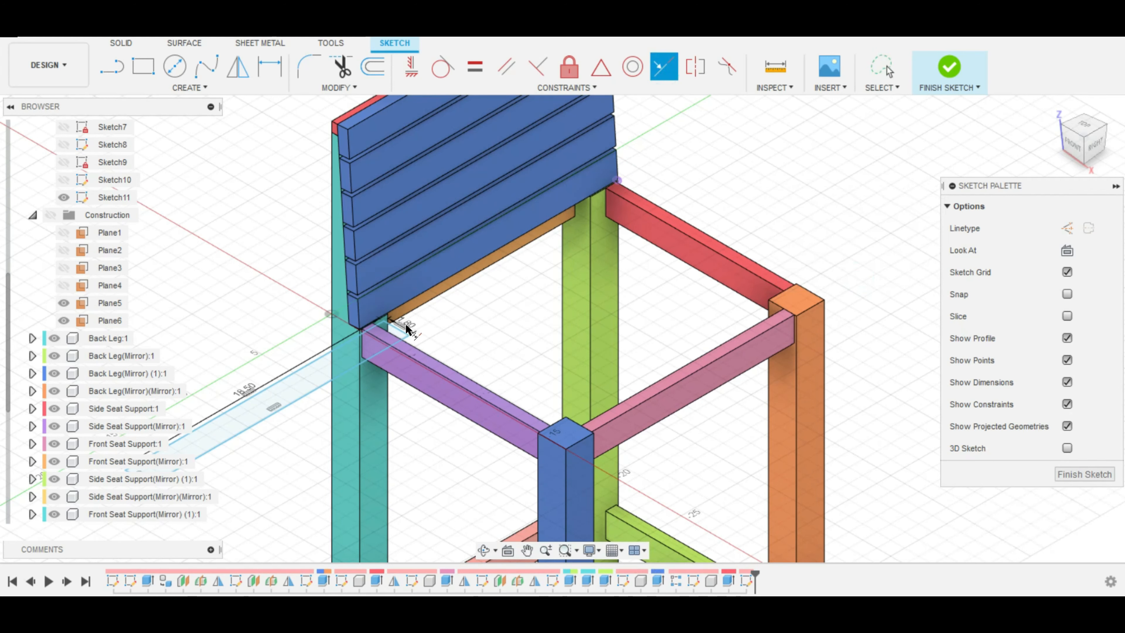
pyautogui.click(399, 334)
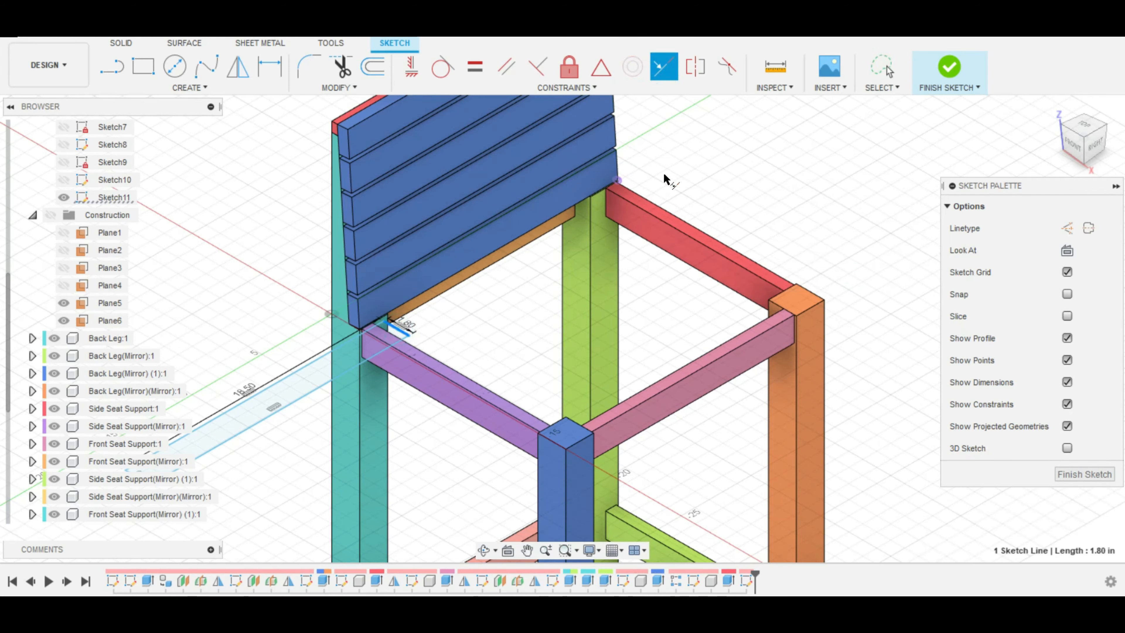
pyautogui.click(620, 168)
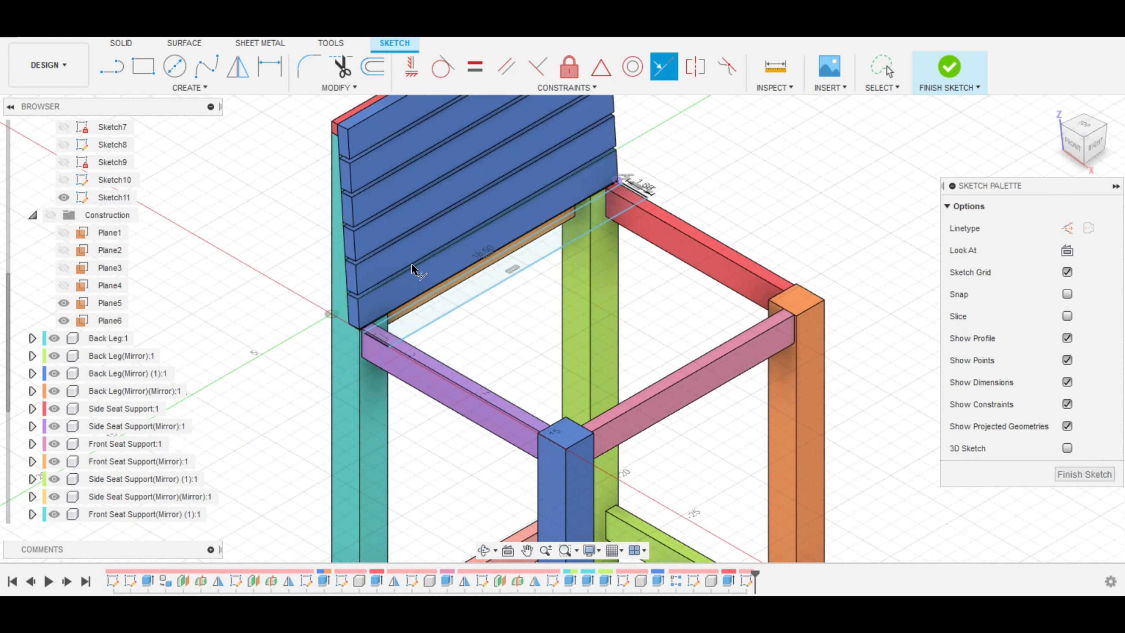
# Step: Extrude the selected profiles of the seat slat rectangle 0.75 in as a New Component
pyautogui.click(1086, 123)
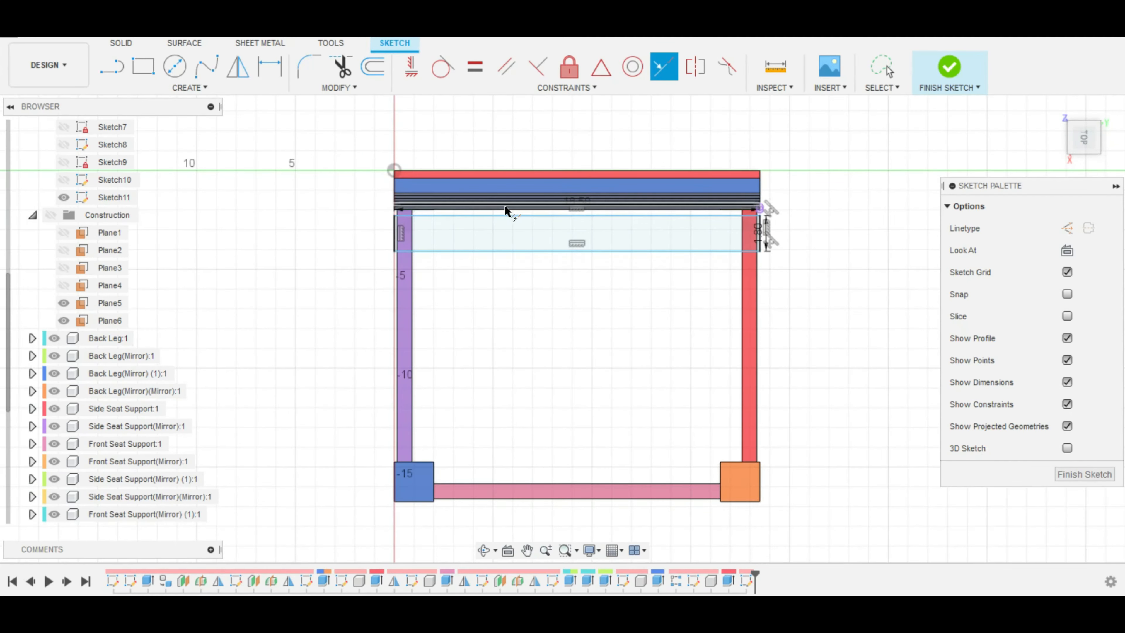
pyautogui.press('e')
pyautogui.click(523, 237)
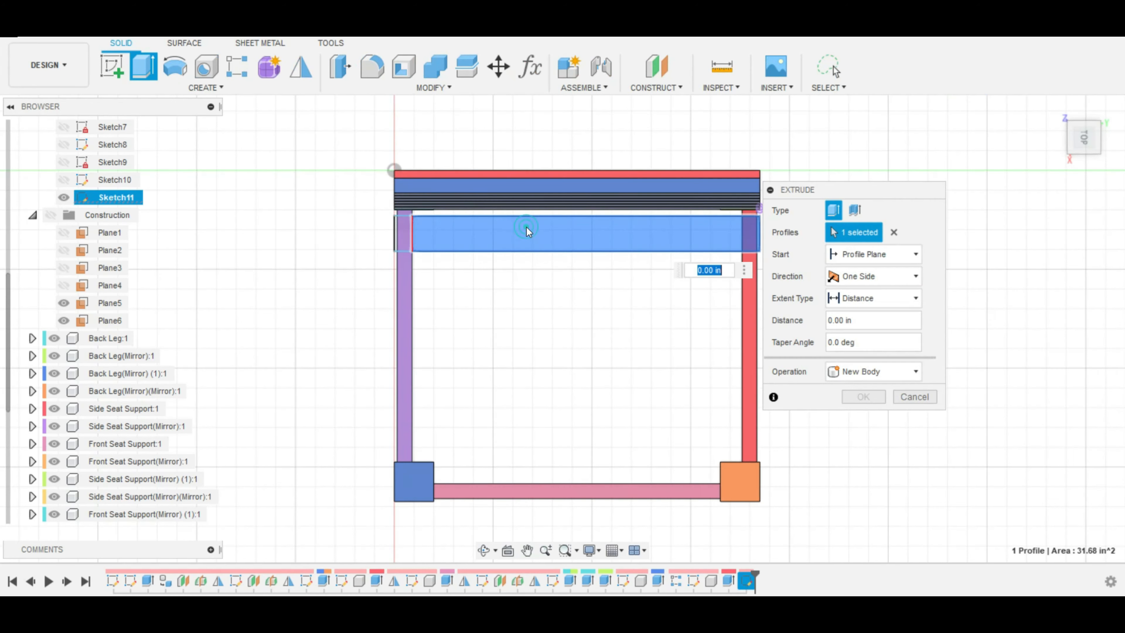
pyautogui.click(406, 231)
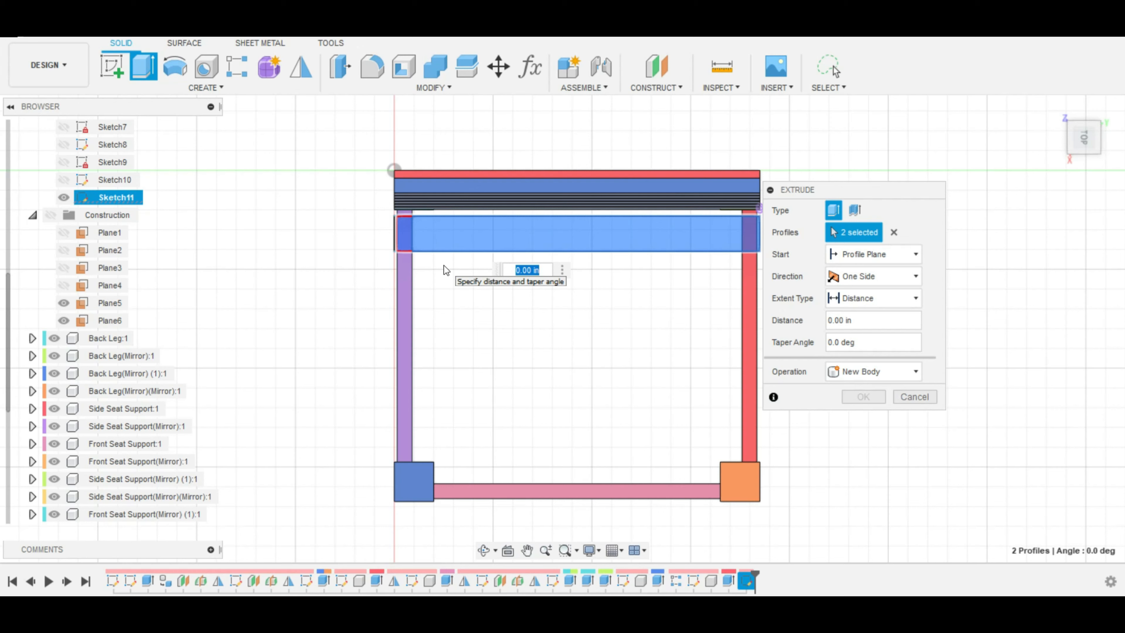
pyautogui.write('.75')
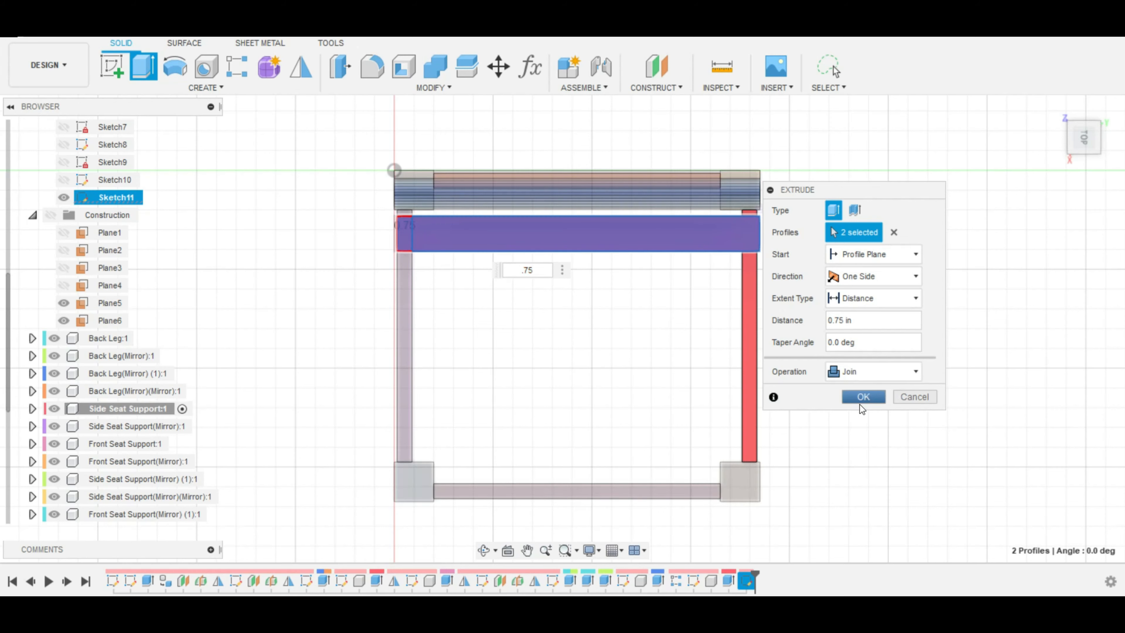
pyautogui.click(916, 371)
pyautogui.click(886, 460)
pyautogui.click(866, 397)
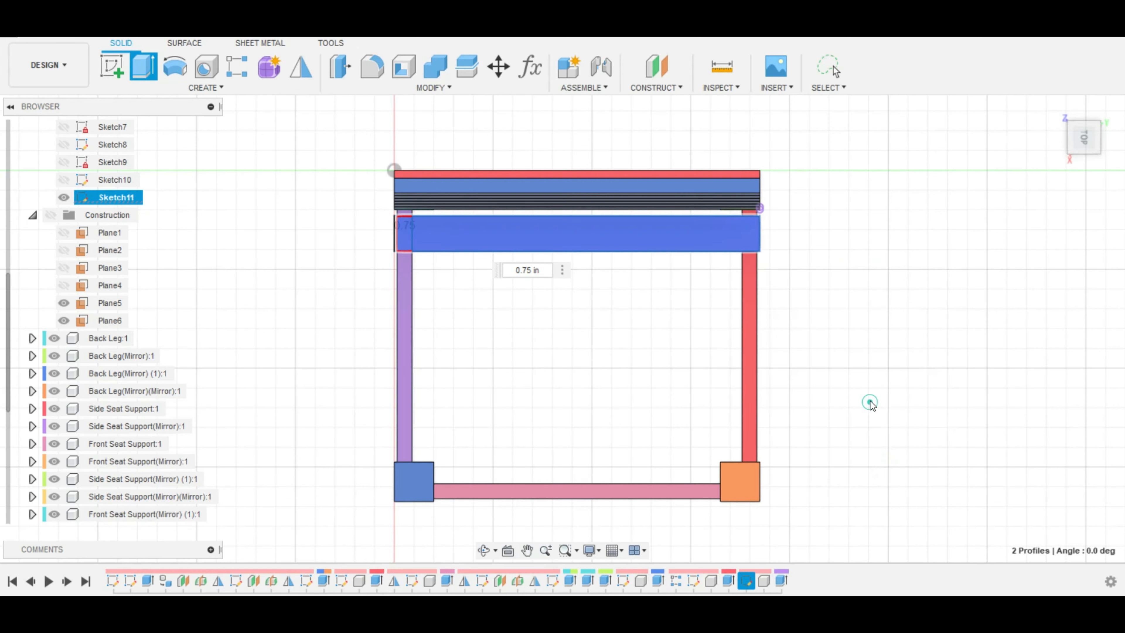
# Step: Rename the component of the rail behind the top of the backrest as Seat Back Extension
pyautogui.click(1055, 107)
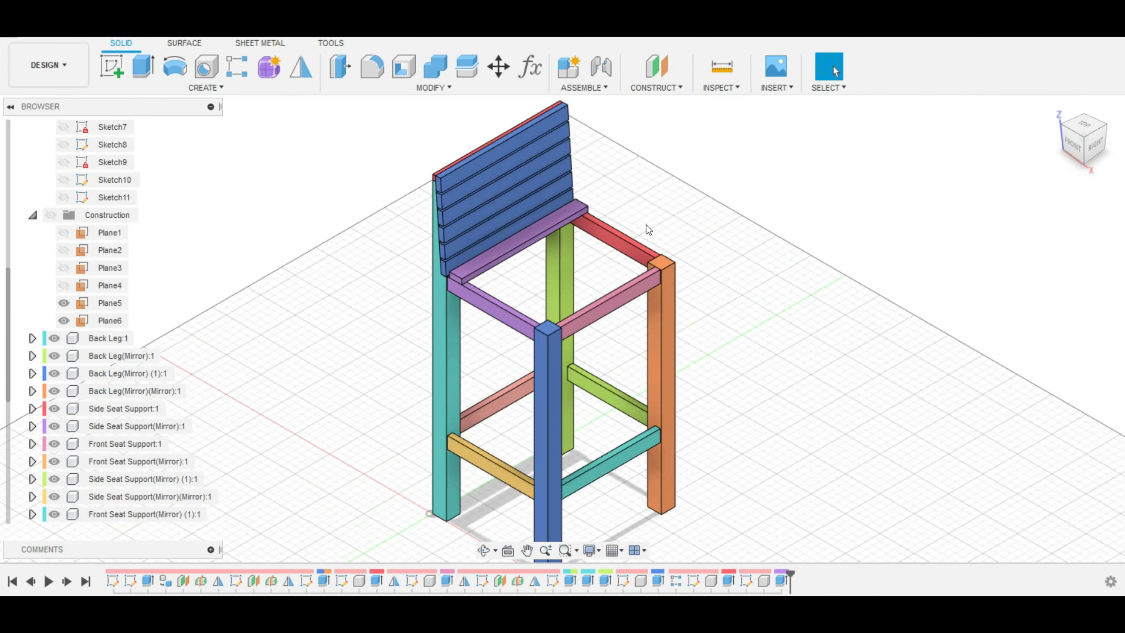
pyautogui.scroll(3, 646, 226)
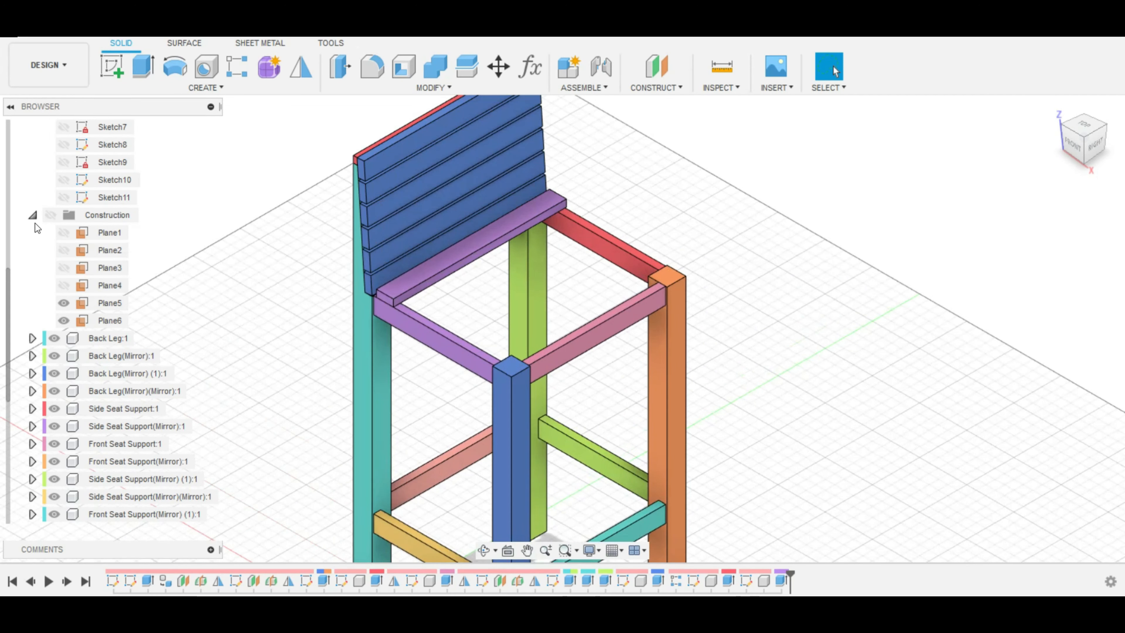
pyautogui.scroll(-3, 143, 491)
pyautogui.scroll(-1, 149, 513)
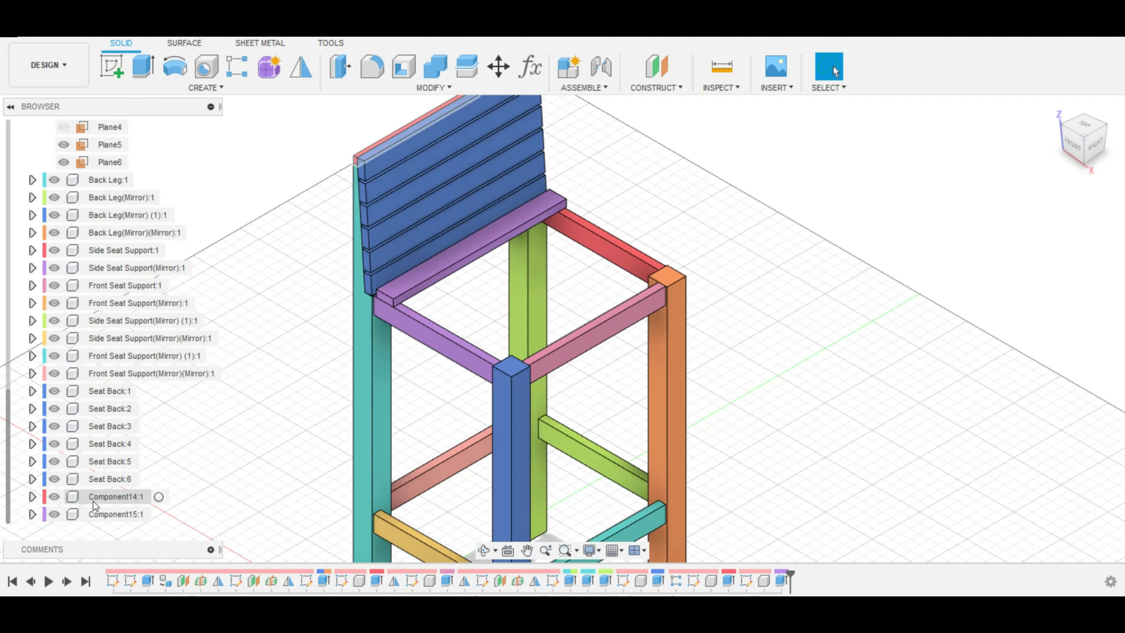
pyautogui.doubleClick(109, 498)
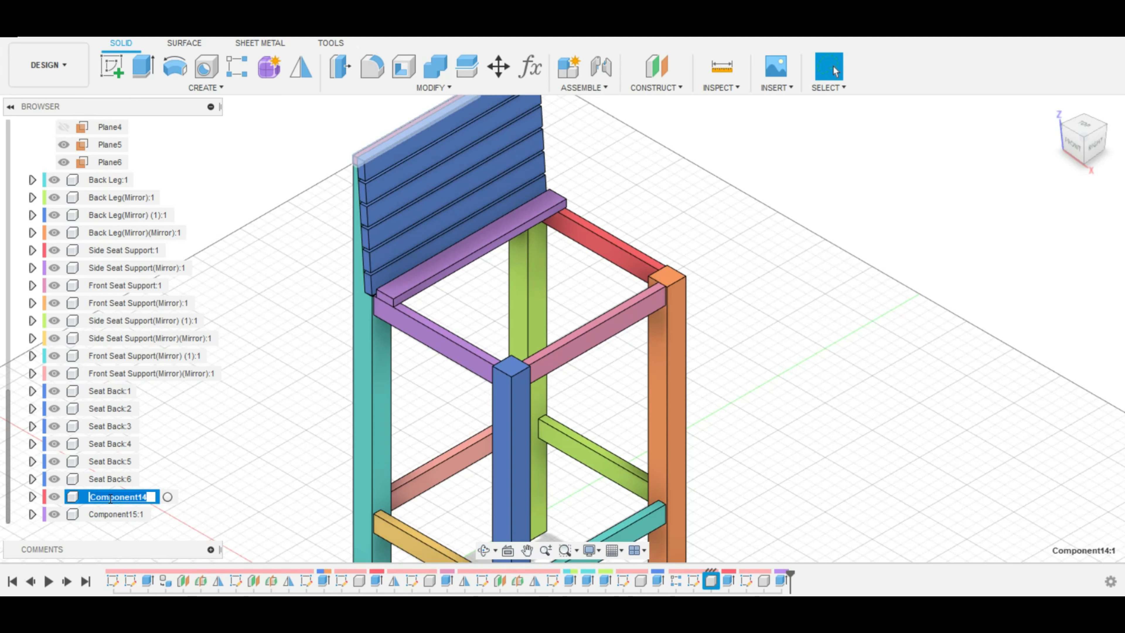
pyautogui.write('Seat Back Extension')
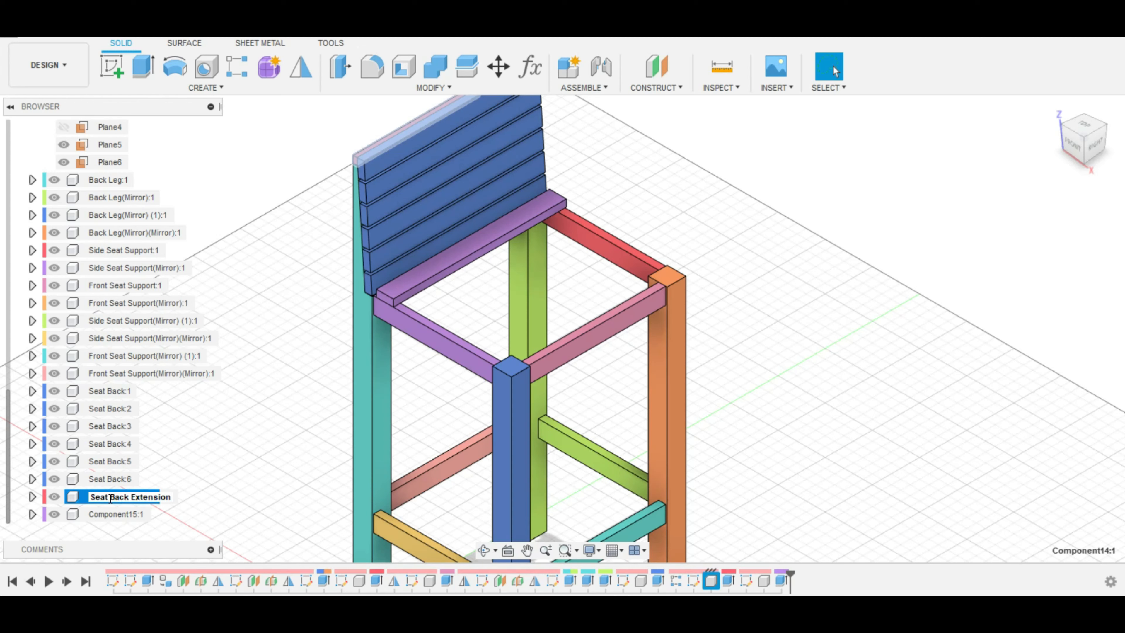
pyautogui.press('Return')
# Step: Rename the new seat slat's component as Seat
pyautogui.click(113, 516)
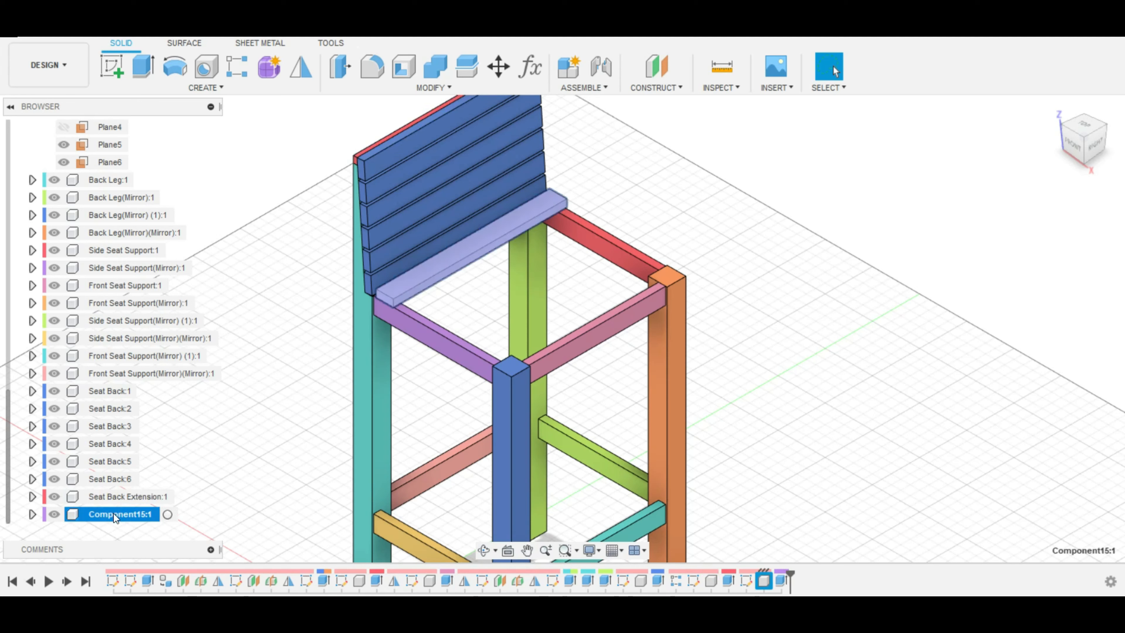
pyautogui.doubleClick(114, 515)
pyautogui.write('Seat')
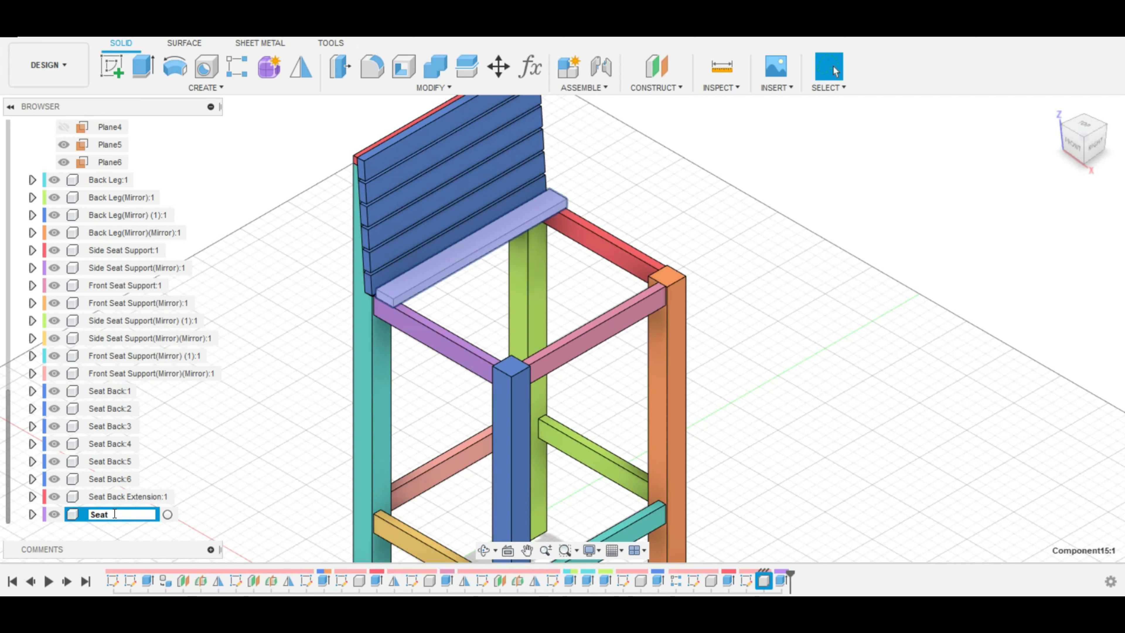
pyautogui.click(224, 450)
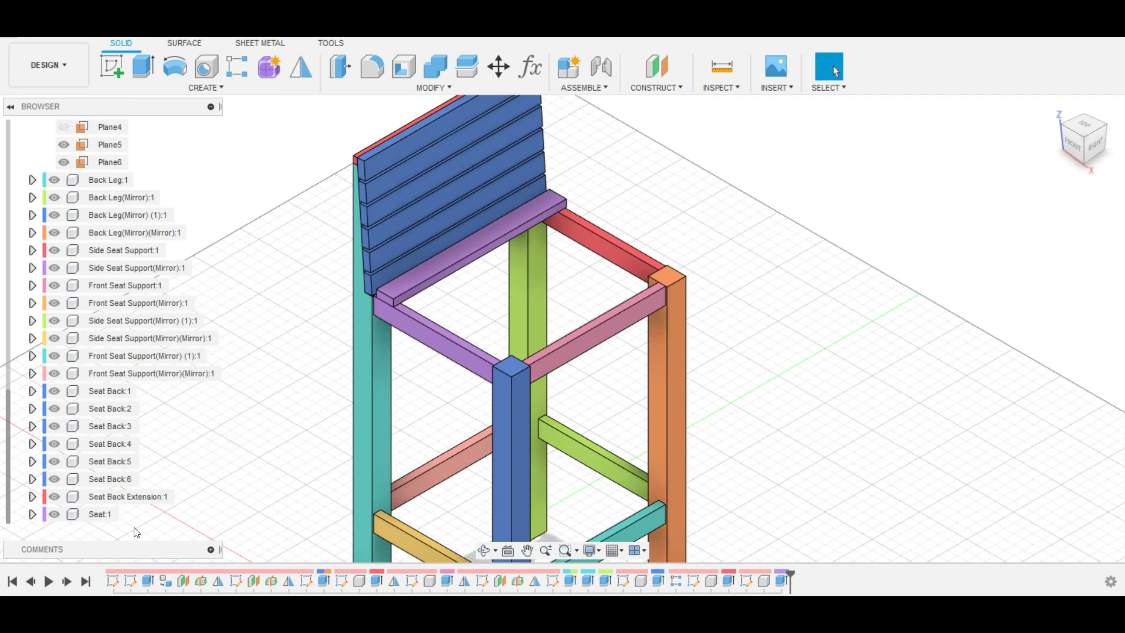
# Step: Start a rectangular component pattern of the seat slat along the purple side seat support's upper edge, with a quantity of 6
pyautogui.click(111, 515)
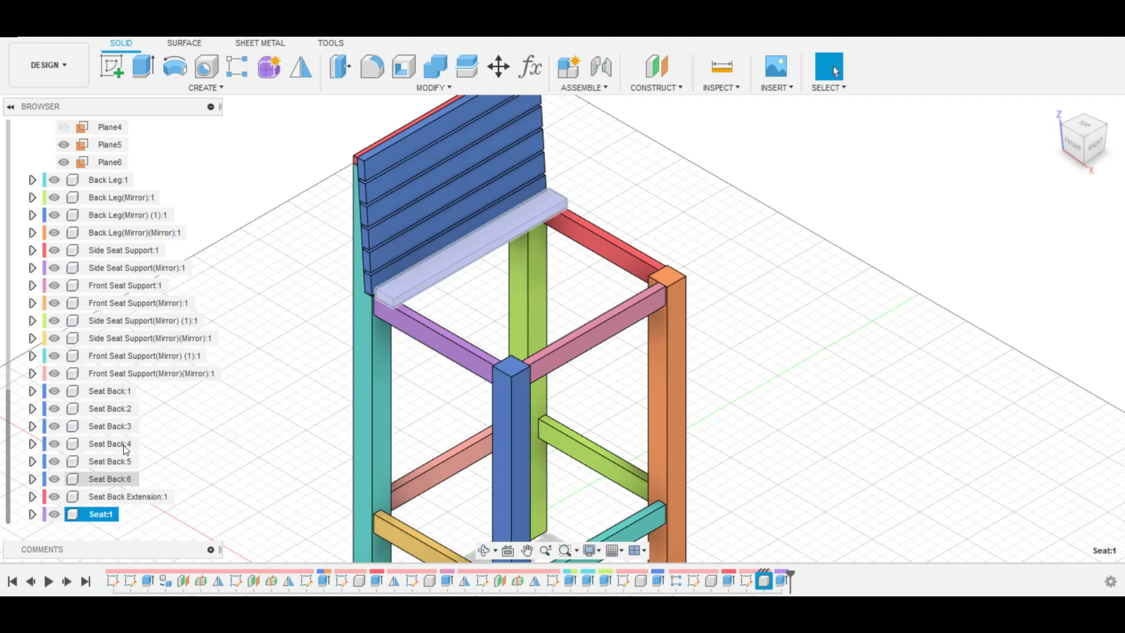
pyautogui.click(195, 88)
pyautogui.moveTo(228, 410)
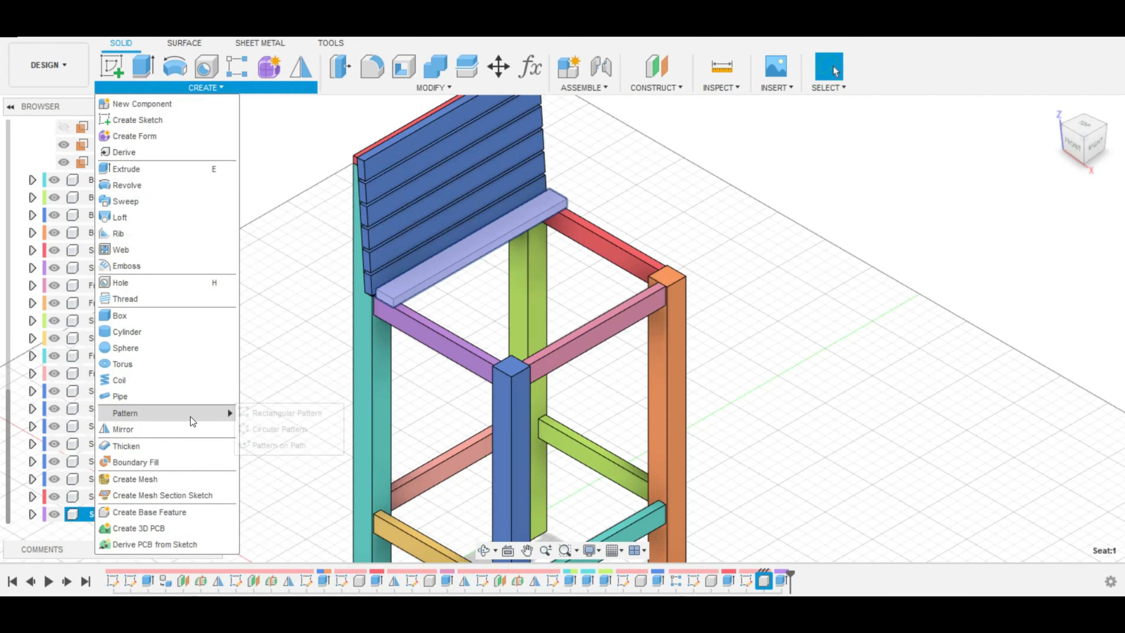
pyautogui.click(270, 413)
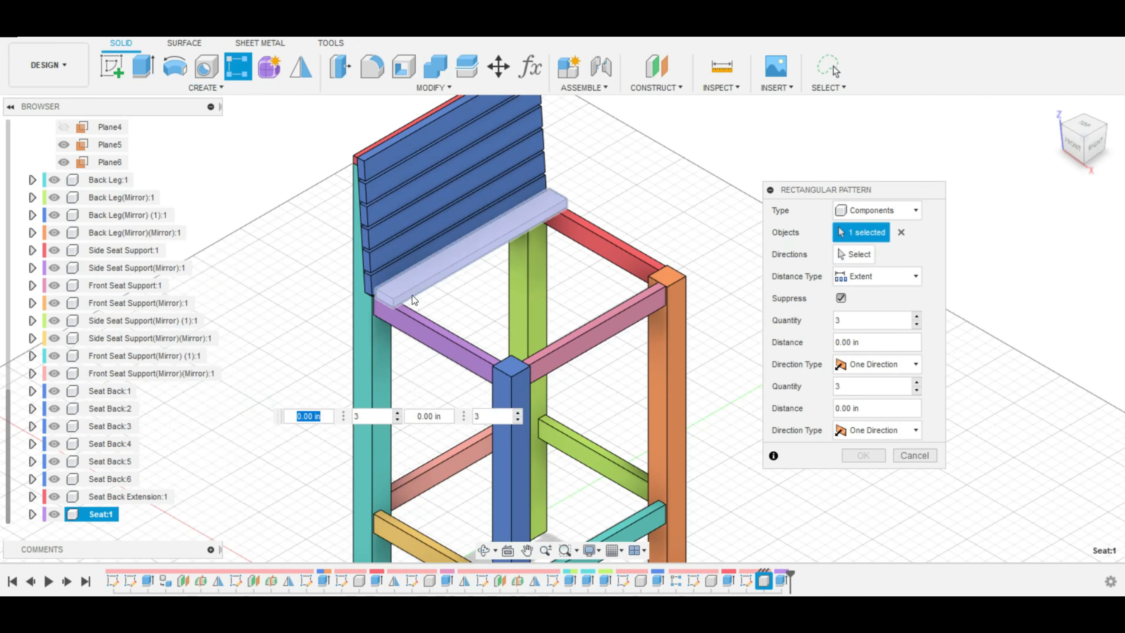
pyautogui.click(102, 515)
pyautogui.click(102, 515)
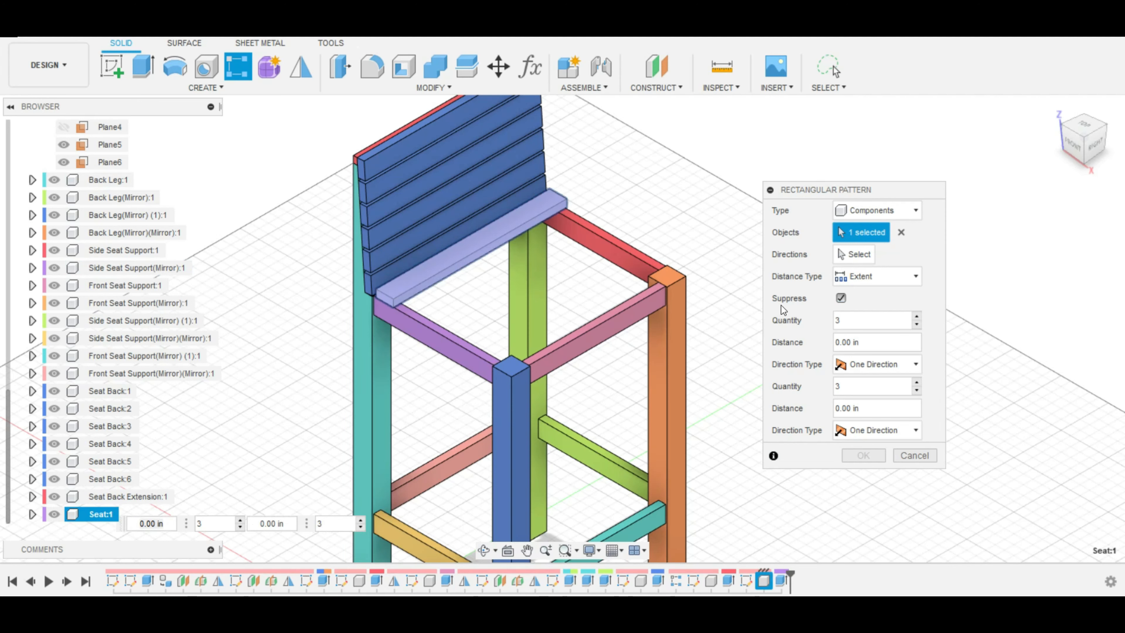
pyautogui.click(853, 254)
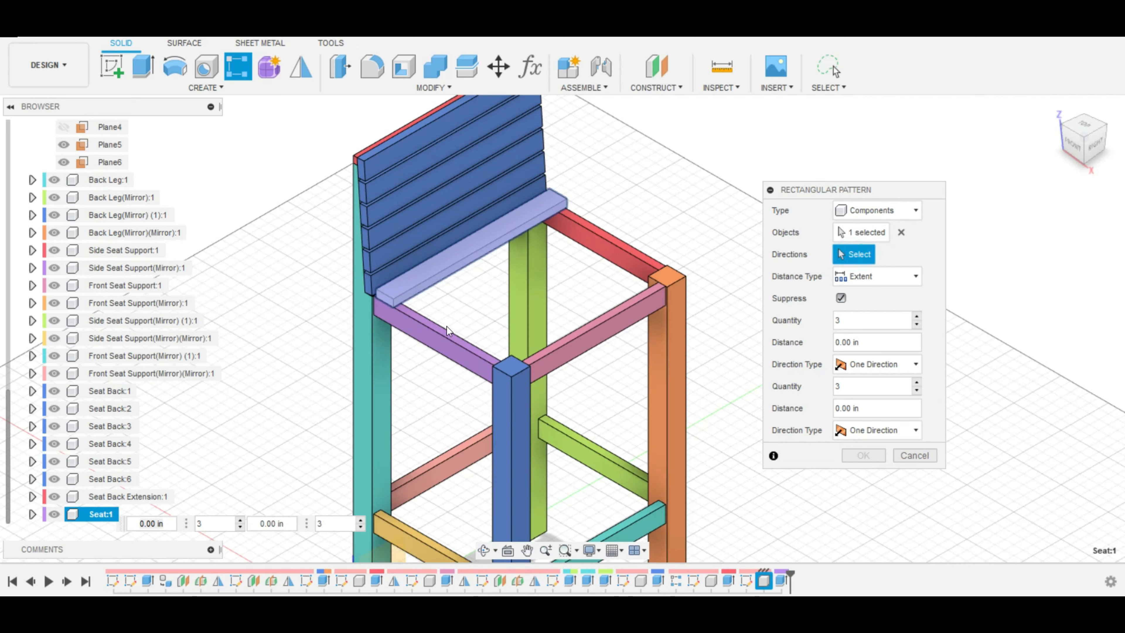
pyautogui.click(420, 330)
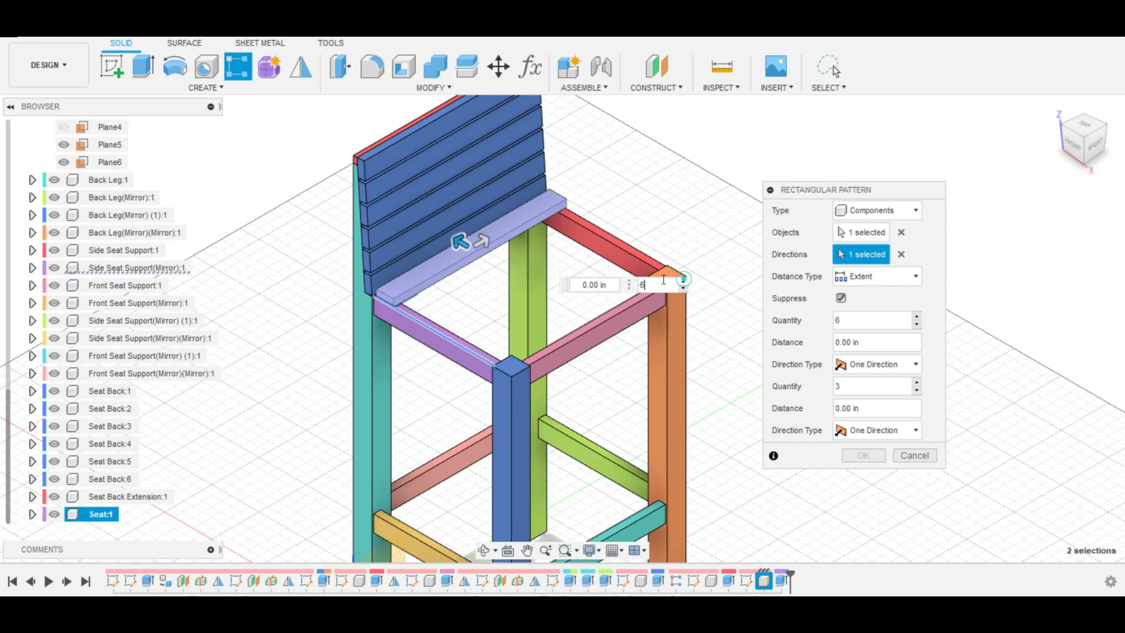
# Step: Extend the slat pattern about 11.81 in toward the front legs and raise its quantity to 7
pyautogui.press('Tab')
pyautogui.moveTo(464, 240); pyautogui.dragTo(559, 324)
pyautogui.click(775, 346)
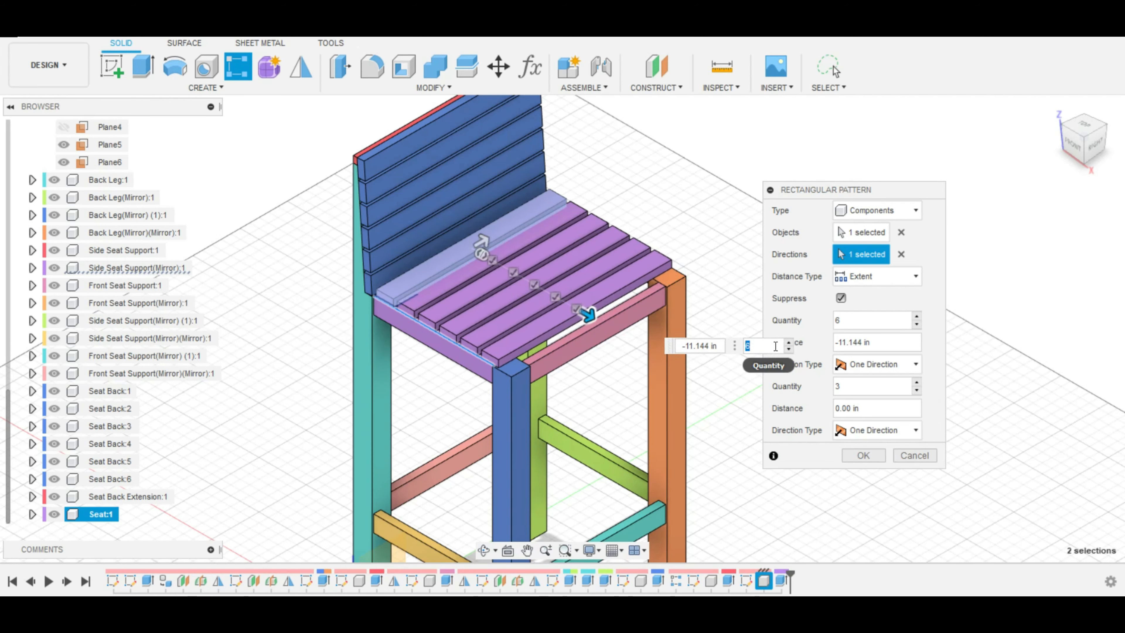
pyautogui.click(790, 342)
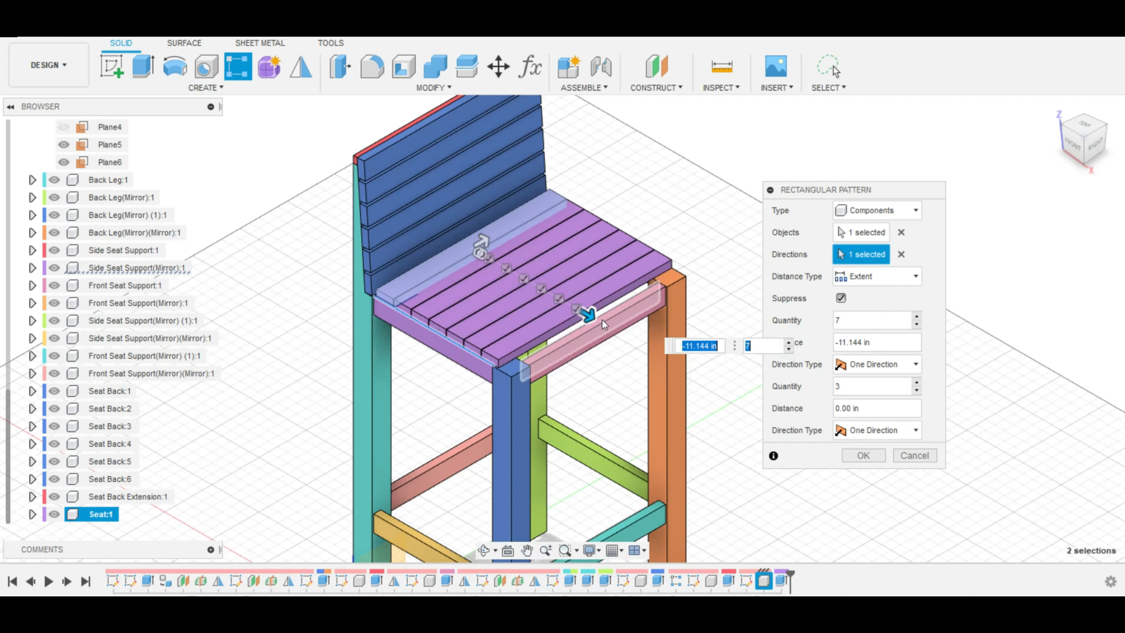
pyautogui.moveTo(588, 318)
pyautogui.mouseDown()
pyautogui.moveTo(603, 330)
pyautogui.moveTo(594, 321)
pyautogui.mouseUp()
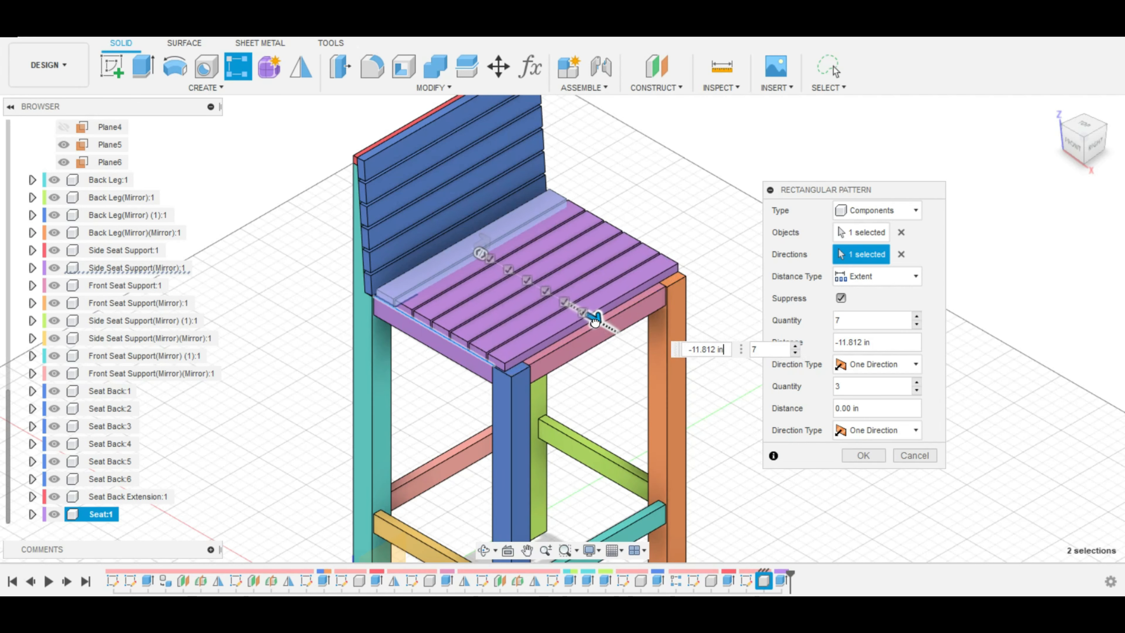
pyautogui.press('Tab')
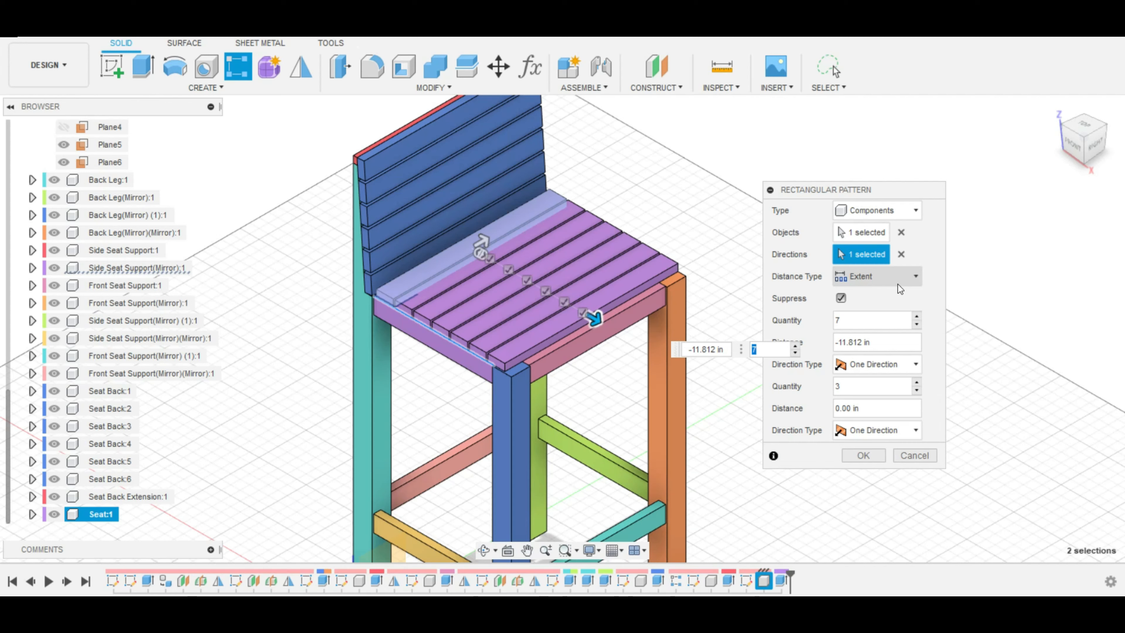
# Step: Extend the seven-slat pattern to about -12.82 in, past the front seat support, and complete it
pyautogui.click(916, 365)
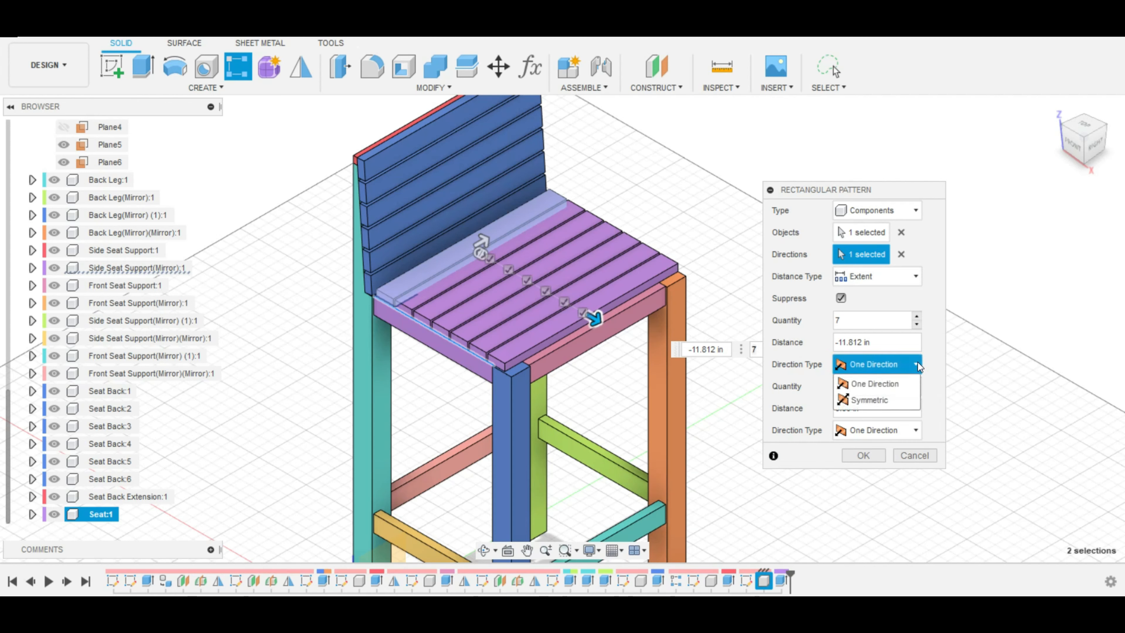
pyautogui.click(917, 365)
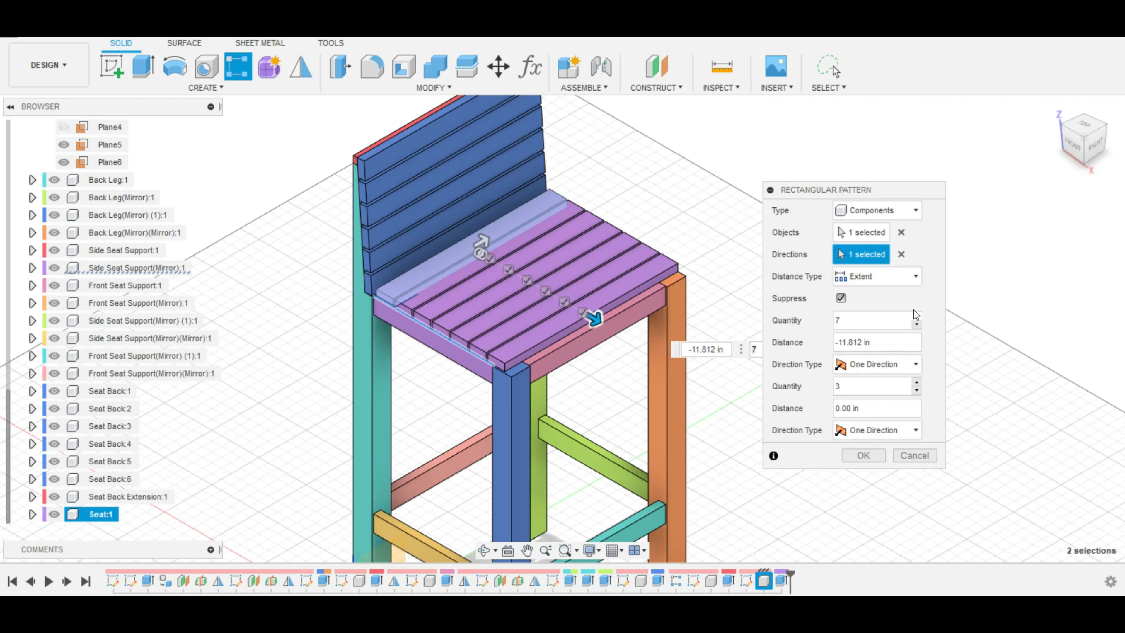
pyautogui.click(915, 276)
pyautogui.click(914, 276)
pyautogui.moveTo(596, 321); pyautogui.dragTo(607, 335)
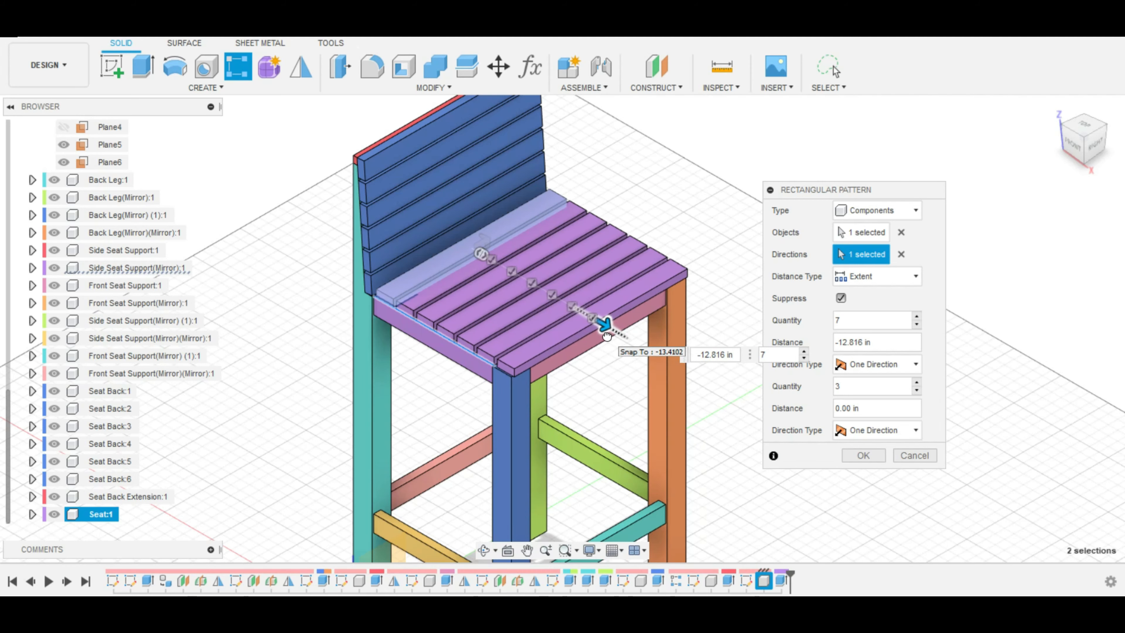
pyautogui.press('Tab')
pyautogui.moveTo(1096, 149)
pyautogui.mouseDown()
pyautogui.moveTo(1081, 164)
pyautogui.moveTo(1074, 139)
pyautogui.moveTo(1062, 146)
pyautogui.moveTo(1083, 195)
pyautogui.mouseUp()
pyautogui.scroll(6, 340, 374)
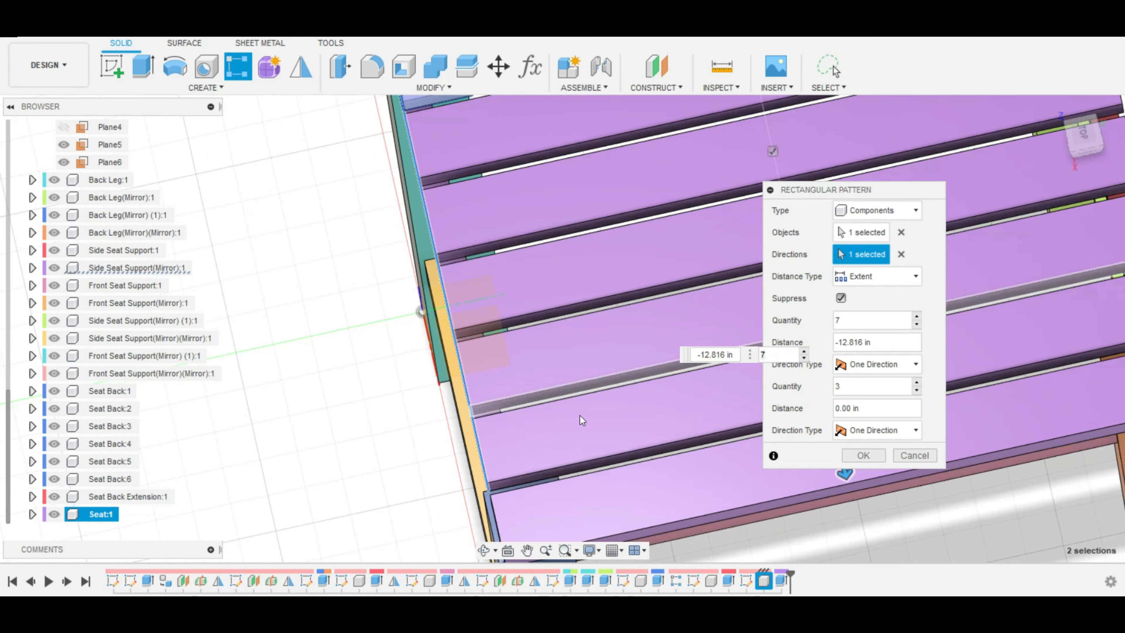
pyautogui.click(863, 455)
pyautogui.scroll(2, 524, 438)
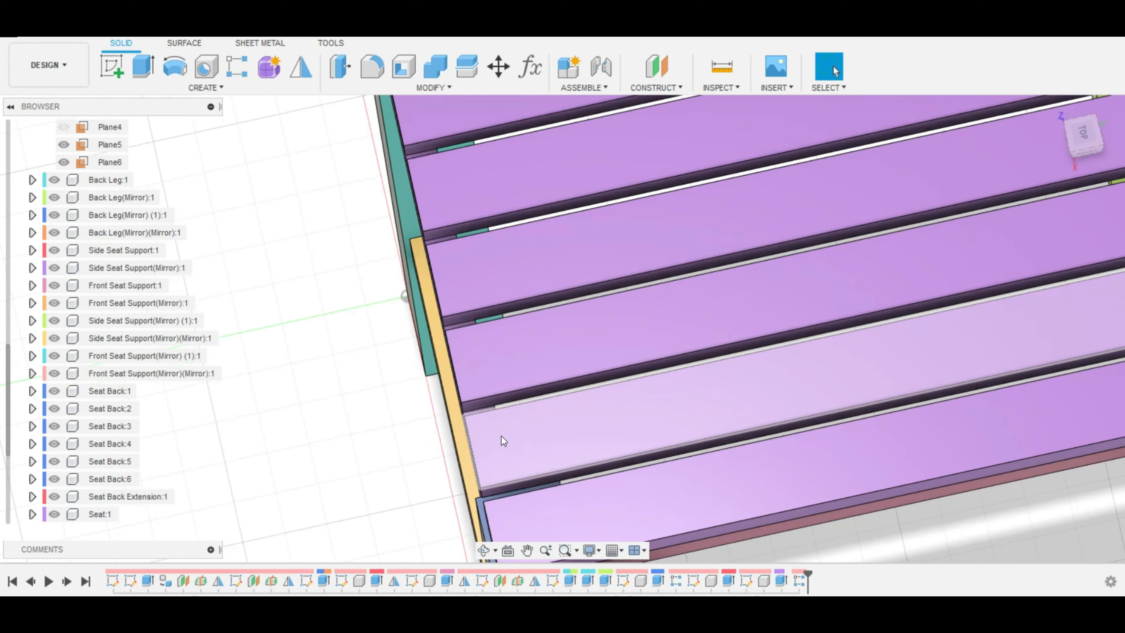
pyautogui.scroll(2, 501, 436)
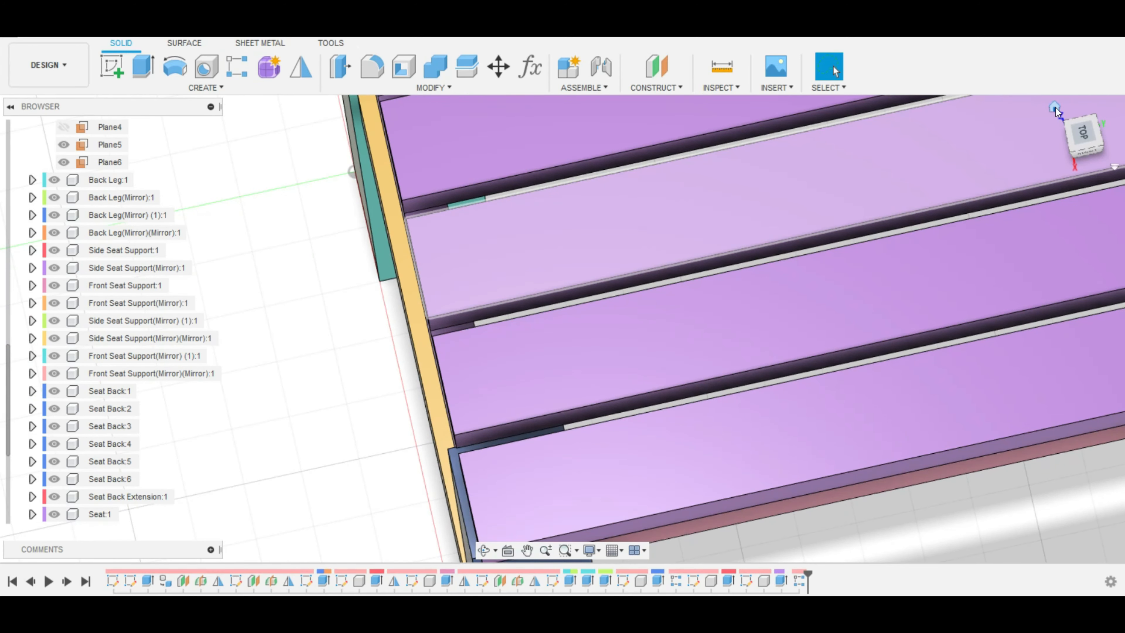
pyautogui.click(1056, 107)
pyautogui.scroll(5, 476, 310)
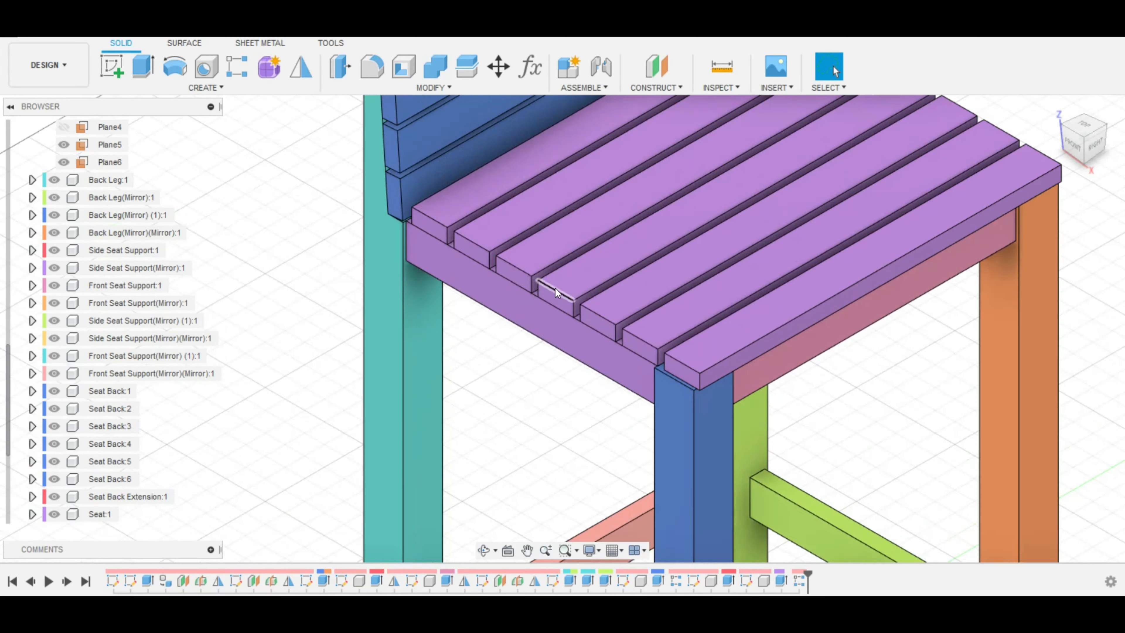
# Step: Undo the seven-slat pattern, the component renames and the seat slat extrusion, going back to the slat's sketch
pyautogui.scroll(3, 555, 288)
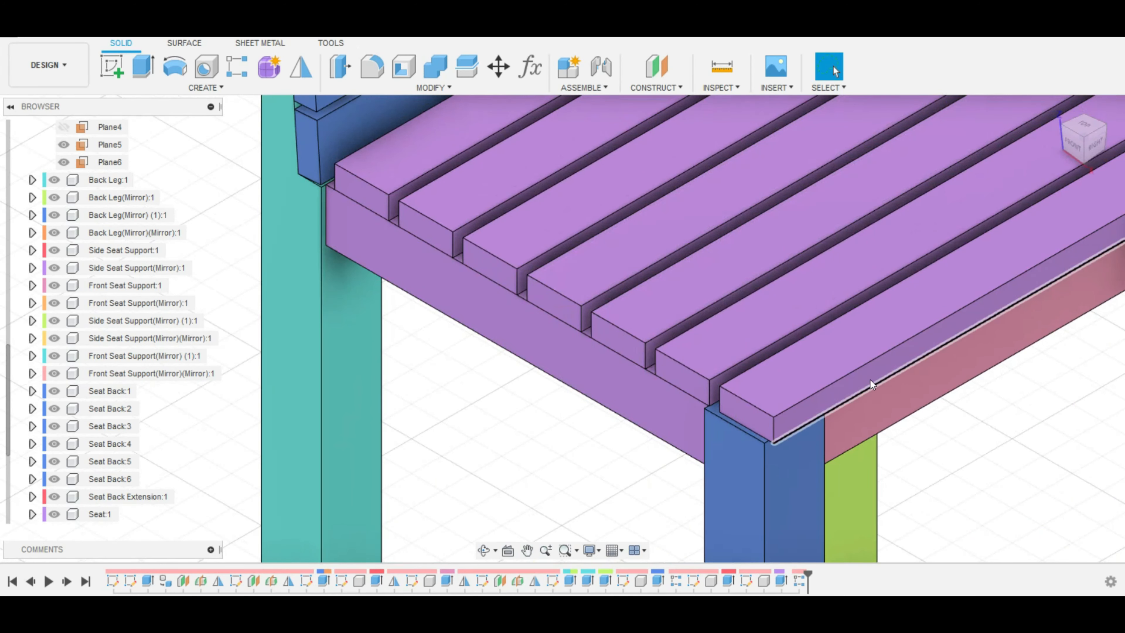
pyautogui.keyDown('shift'); pyautogui.moveTo(844, 341); pyautogui.dragTo(604, 368, button='middle'); pyautogui.keyUp('shift')
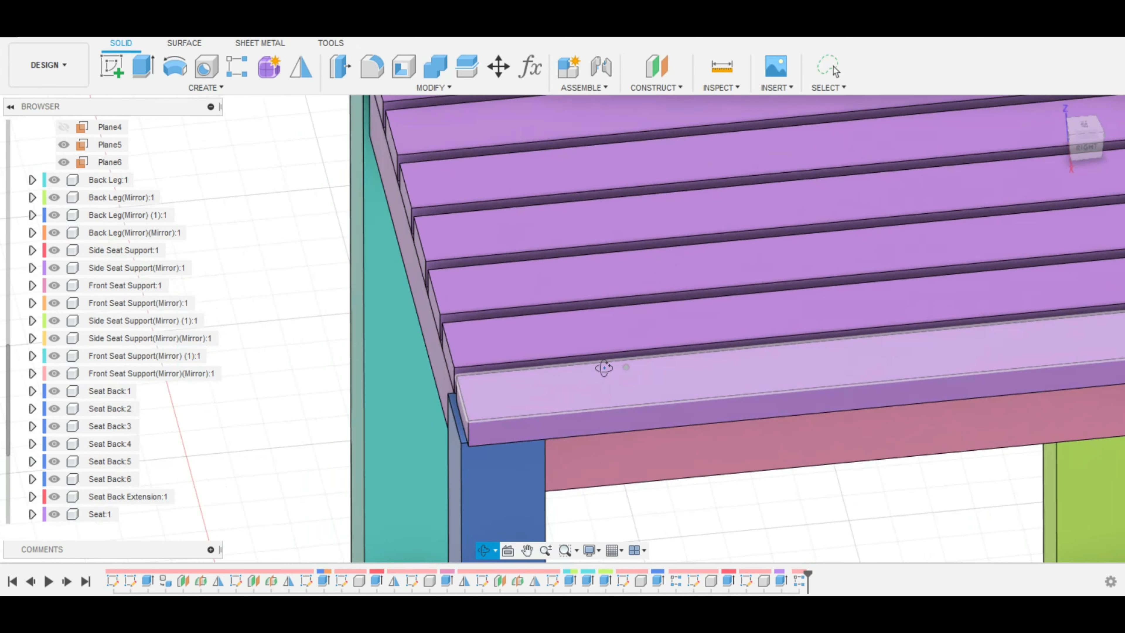
pyautogui.moveTo(564, 316); pyautogui.dragTo(386, 329, button='middle')
pyautogui.press('Escape')
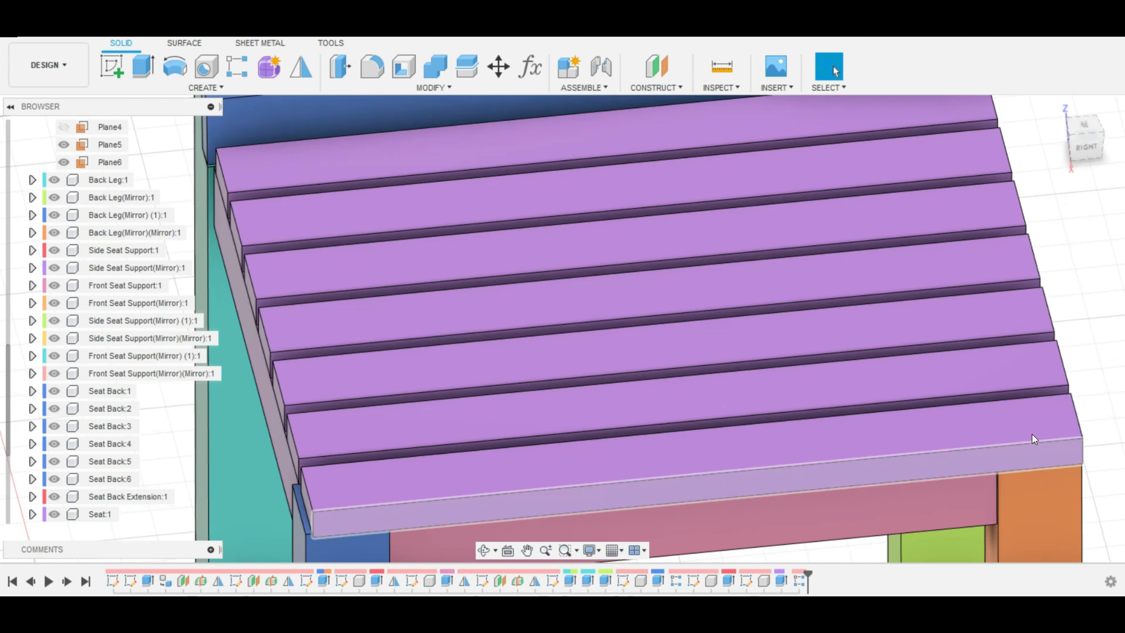
pyautogui.scroll(2, 1066, 309)
pyautogui.scroll(-4, 1066, 308)
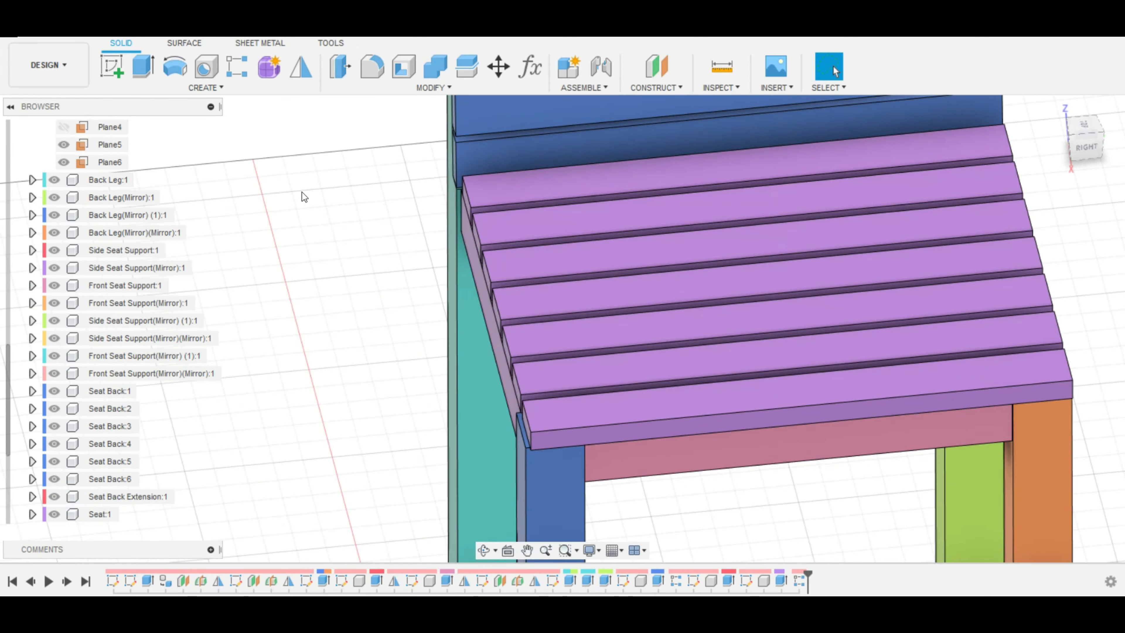
pyautogui.hotkey('ctrl', 'z')
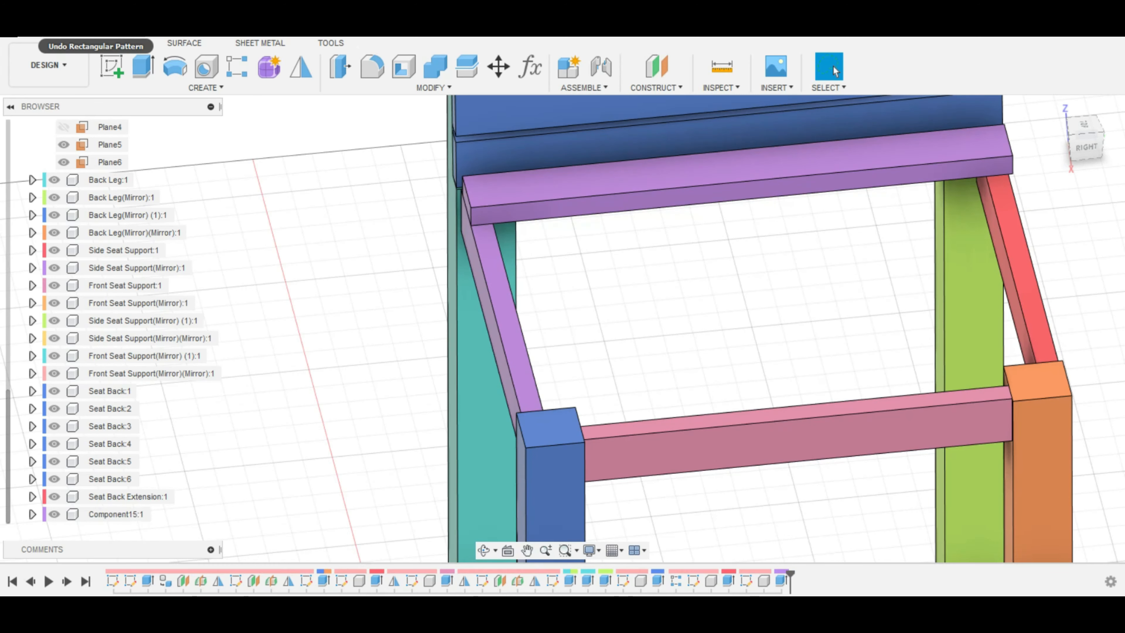
pyautogui.hotkey('ctrl', 'z')
pyautogui.hotkey('ctrl', 'z')
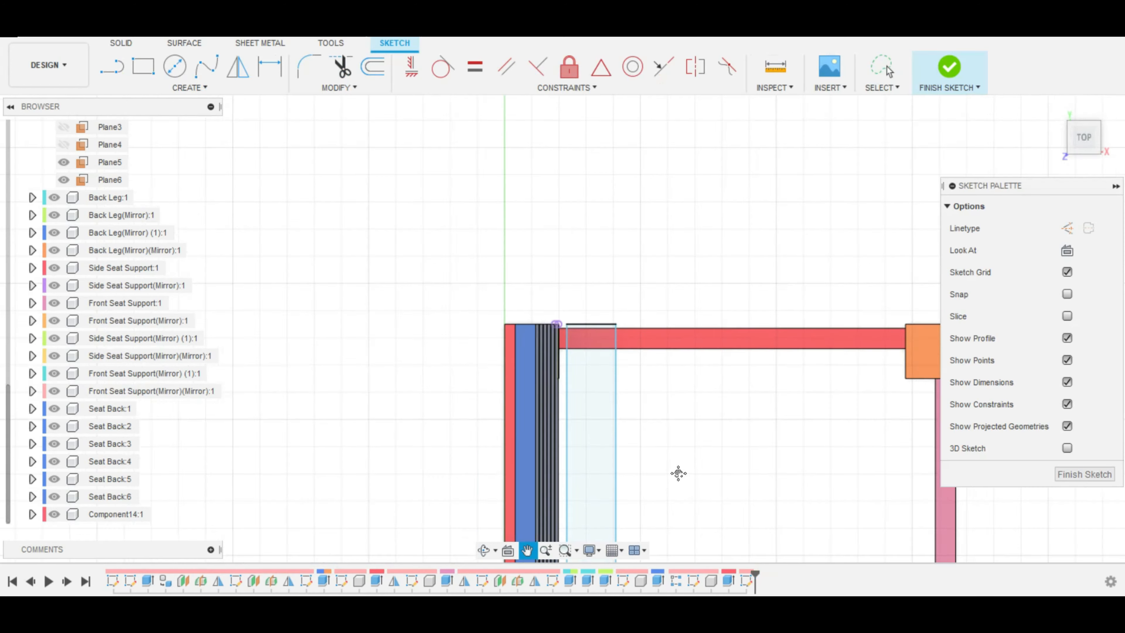
# Step: Undo the slat rectangle's last alignment constraint and set the rectangle's length to 18.75 in
pyautogui.moveTo(678, 473)
pyautogui.mouseDown(button='middle')
pyautogui.moveTo(633, 214)
pyautogui.moveTo(598, 113)
pyautogui.mouseUp(button='middle')
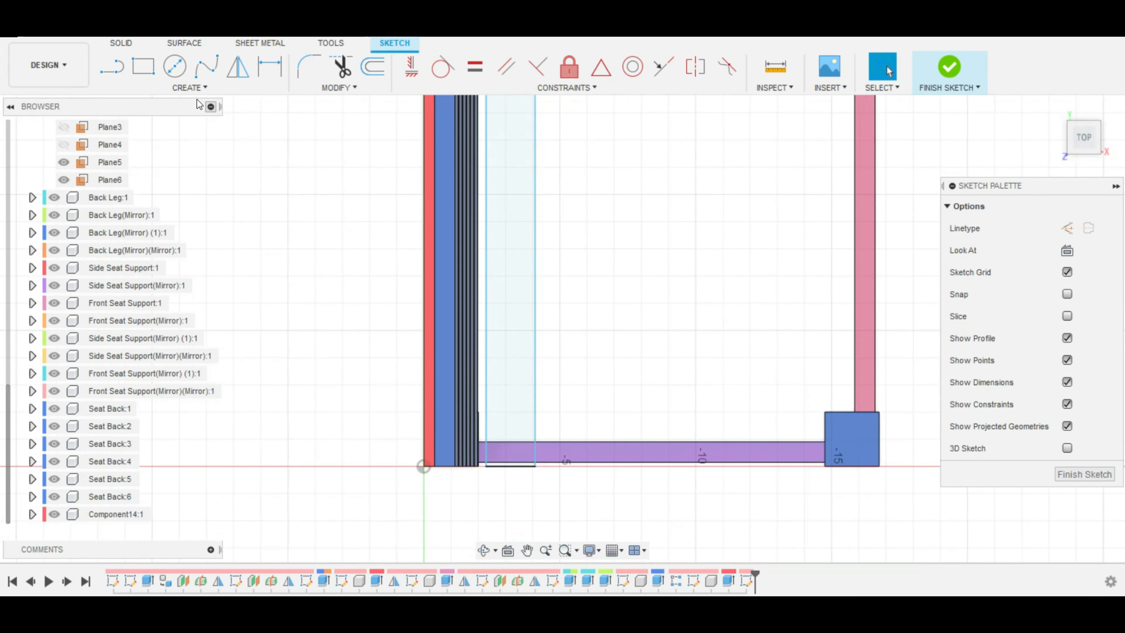
pyautogui.hotkey('ctrl', 'z')
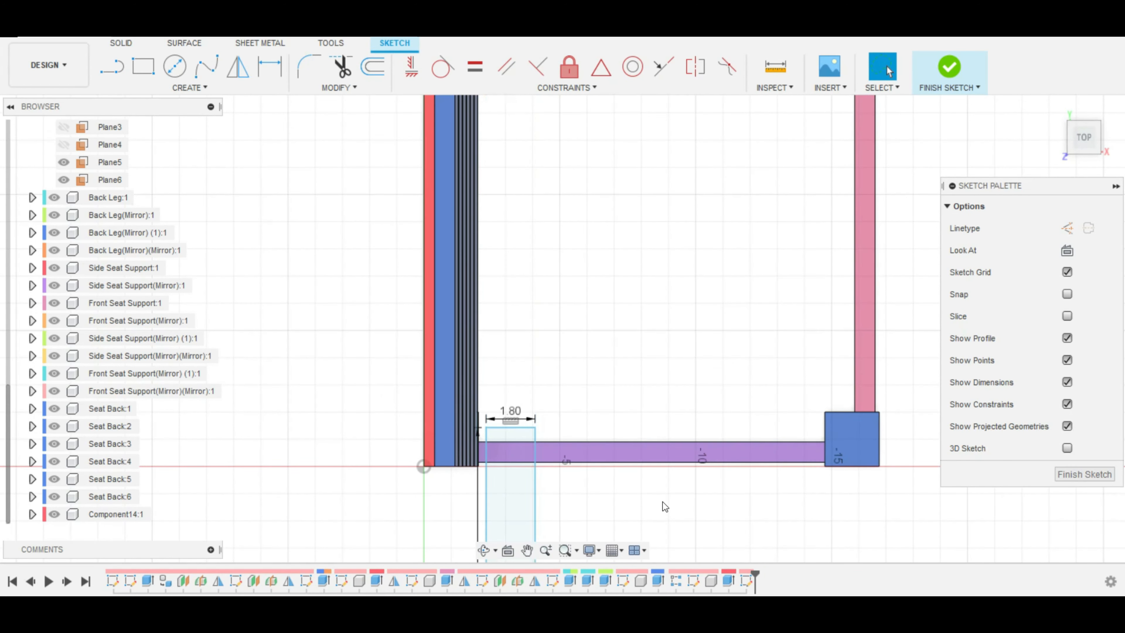
pyautogui.scroll(1, 663, 501)
pyautogui.scroll(-2, 663, 501)
pyautogui.middleClick(663, 500)
pyautogui.middleClick(663, 499)
pyautogui.scroll(1, 505, 419)
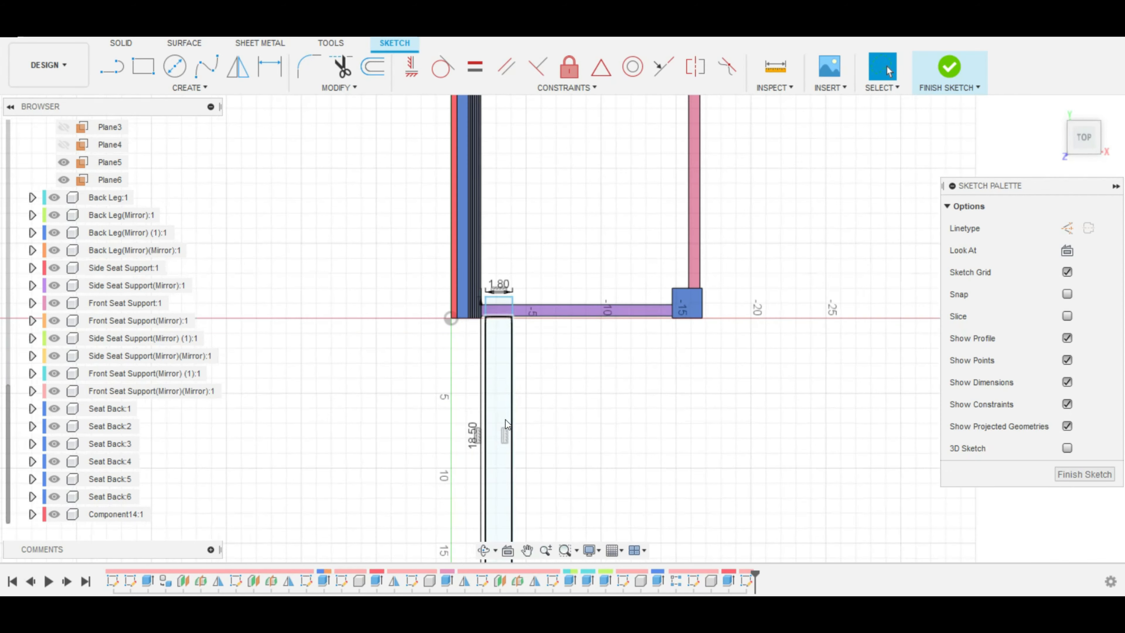
pyautogui.doubleClick(473, 435)
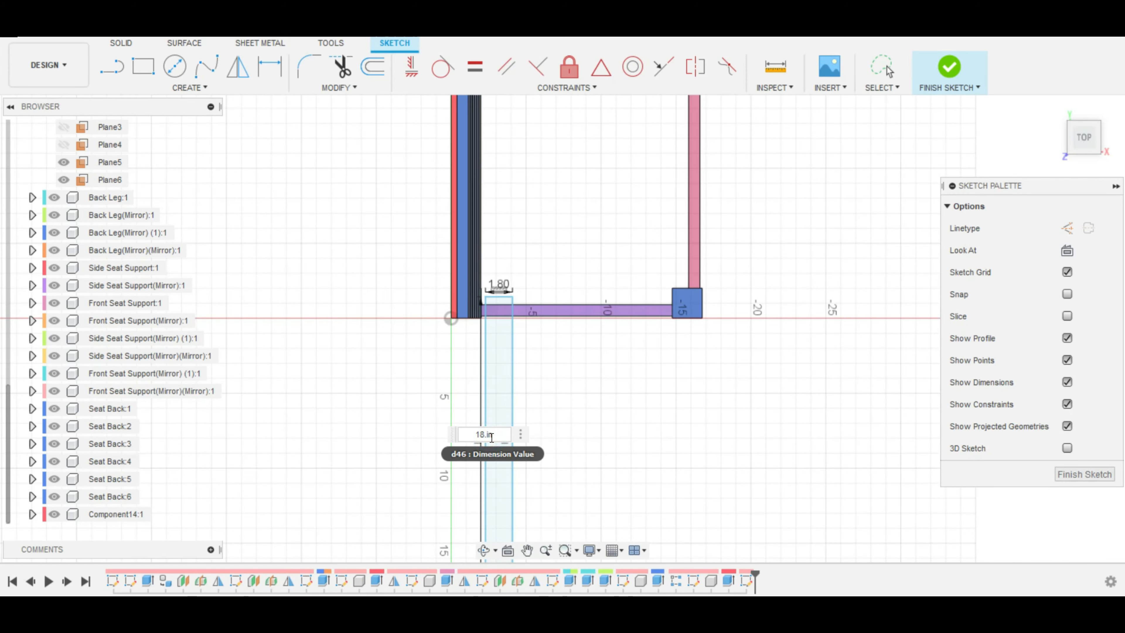
pyautogui.write('18.75')
pyautogui.press('Return')
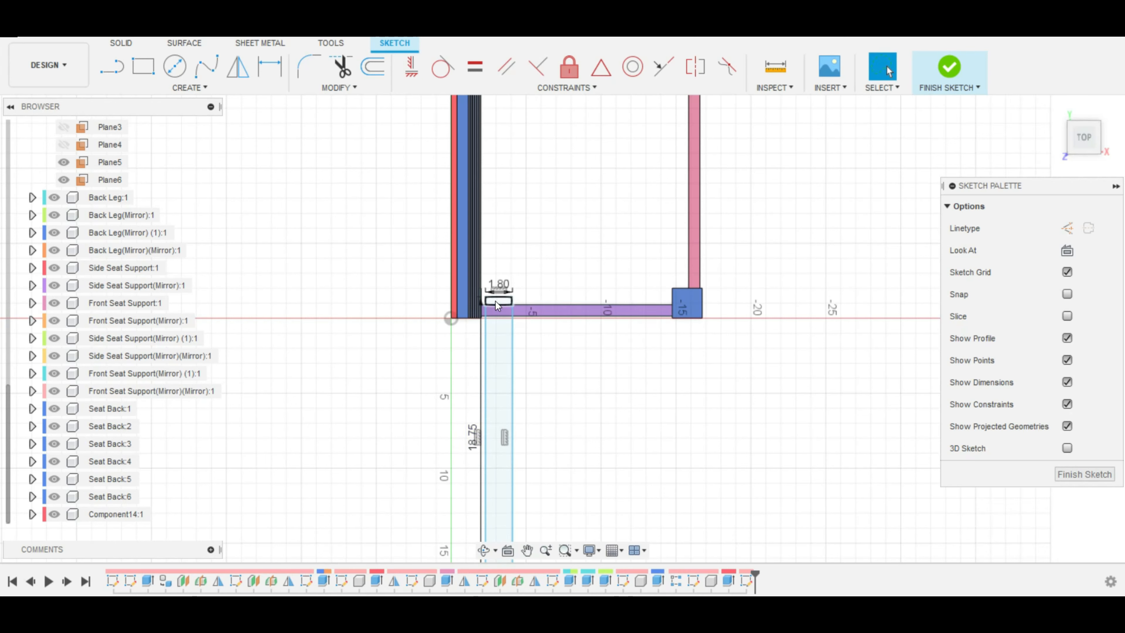
# Step: Constrain the slat rectangle's far short edge to be collinear with the end edge of the seat back slat
pyautogui.click(502, 297)
pyautogui.moveTo(781, 212); pyautogui.dragTo(744, 471, button='middle')
pyautogui.scroll(5, 488, 341)
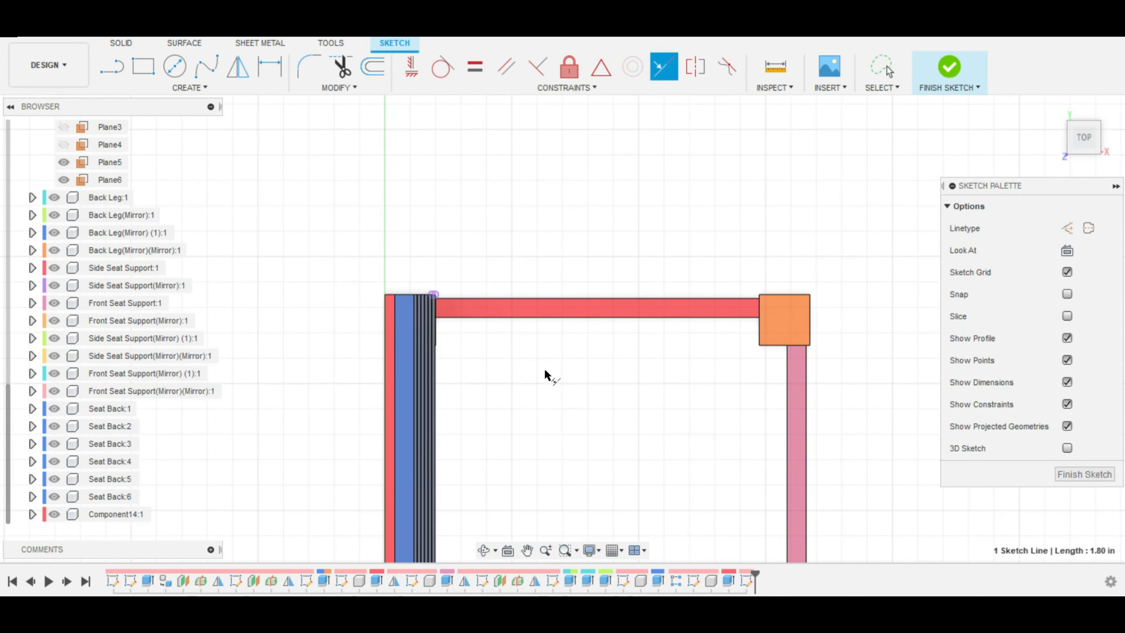
pyautogui.keyDown('shift'); pyautogui.moveTo(548, 375); pyautogui.dragTo(482, 347, button='middle'); pyautogui.keyUp('shift')
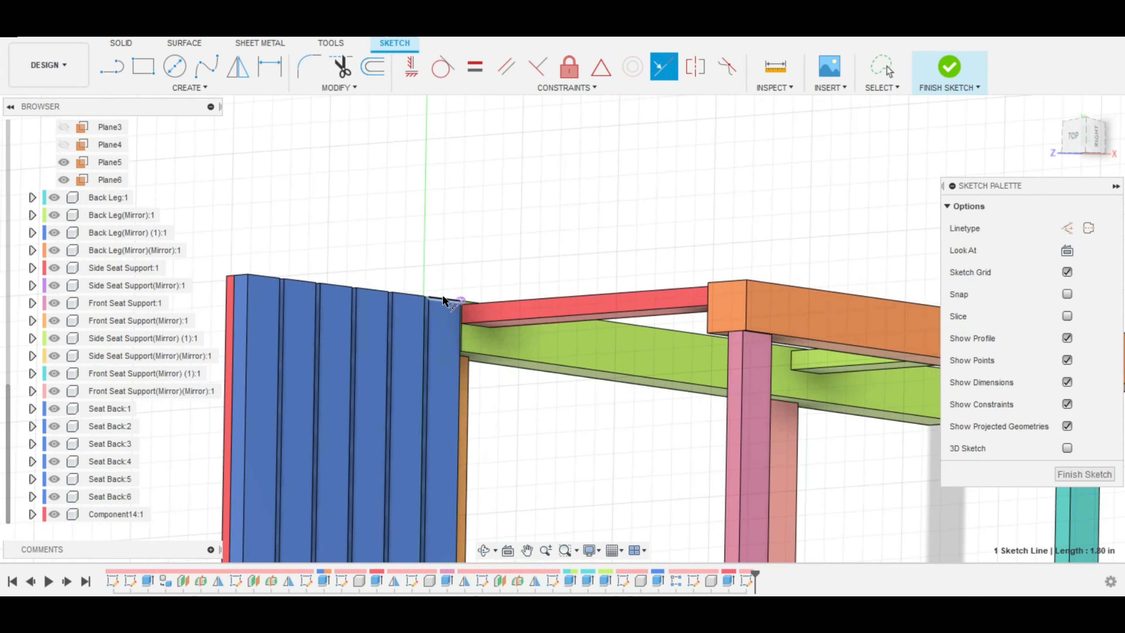
pyautogui.moveTo(626, 477); pyautogui.dragTo(633, 251, button='middle')
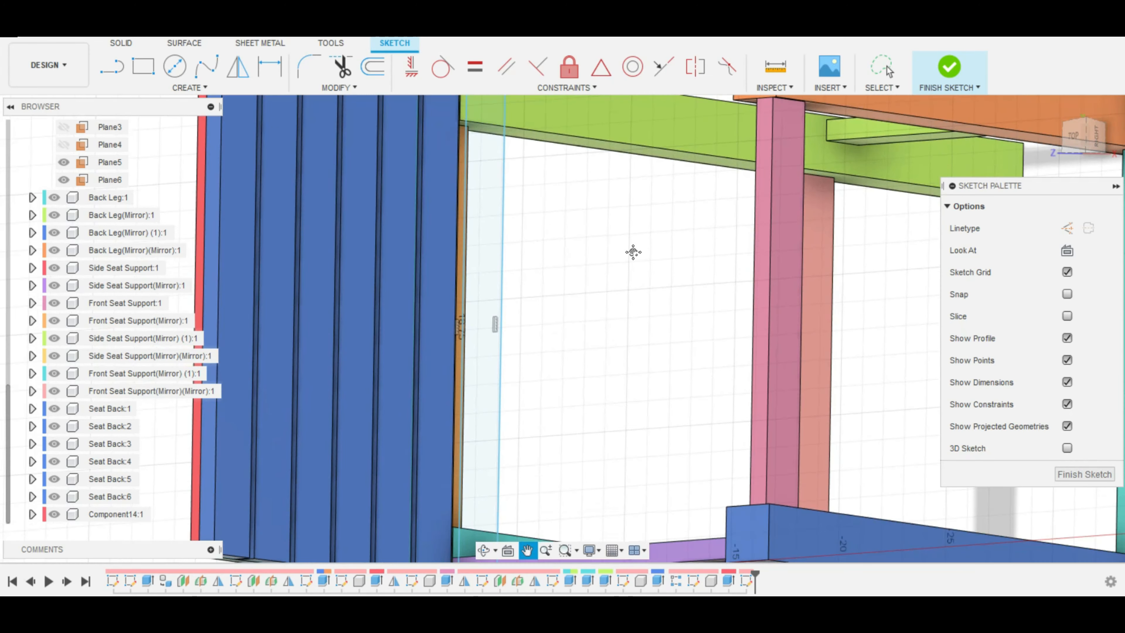
# Step: Extrude the slat rectangle's three profiles 0.75 in as a new component
pyautogui.click(1055, 108)
pyautogui.scroll(8, 484, 269)
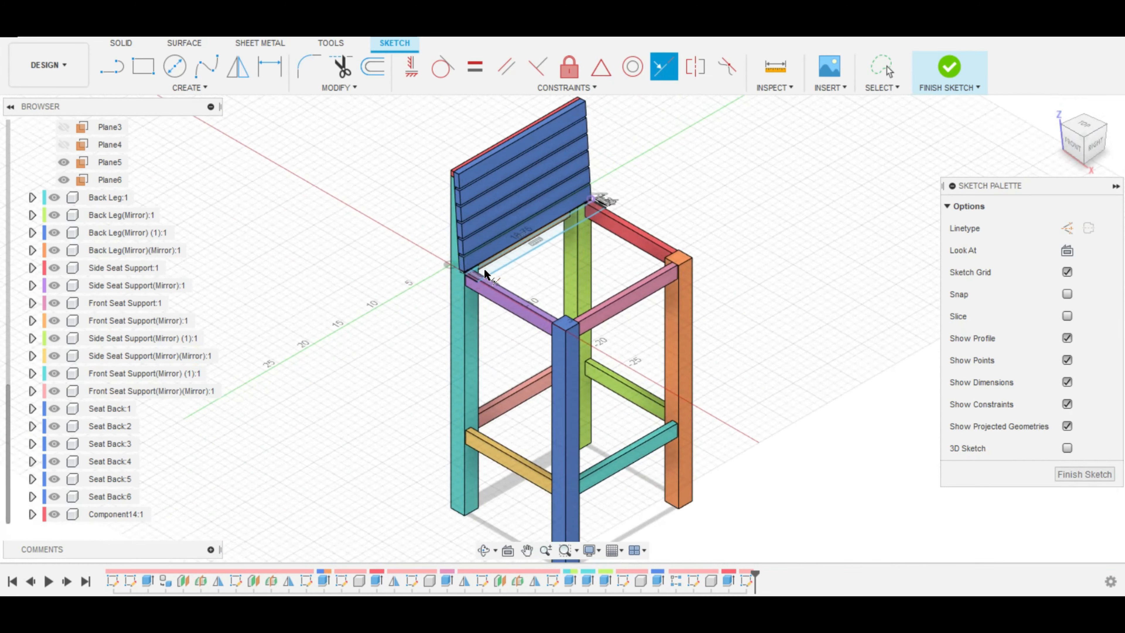
pyautogui.press('e')
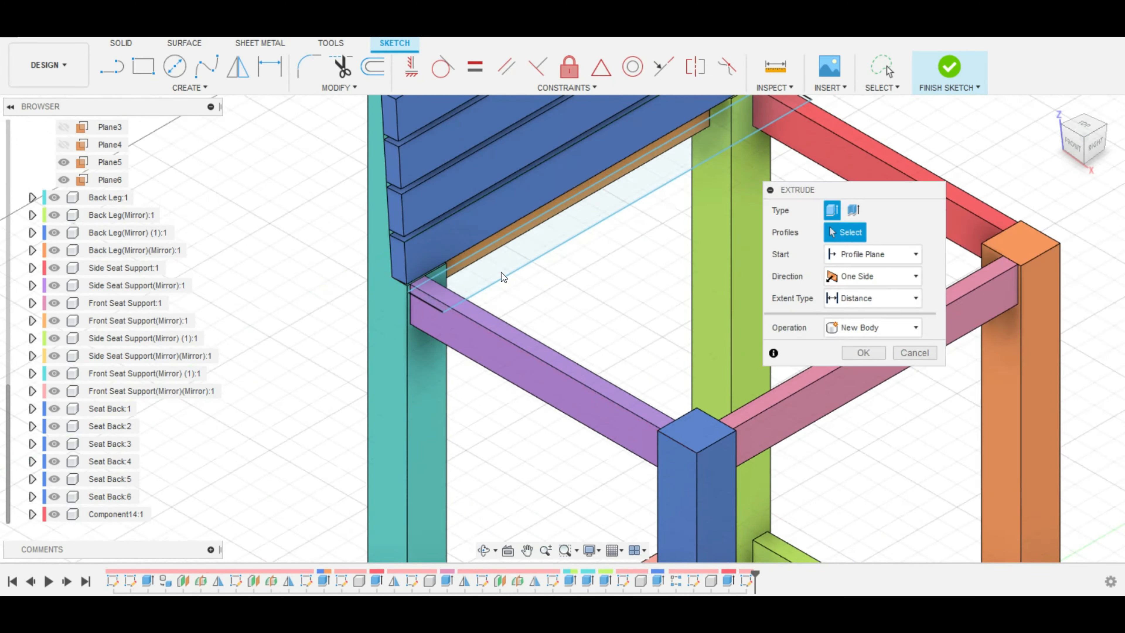
pyautogui.click(430, 305)
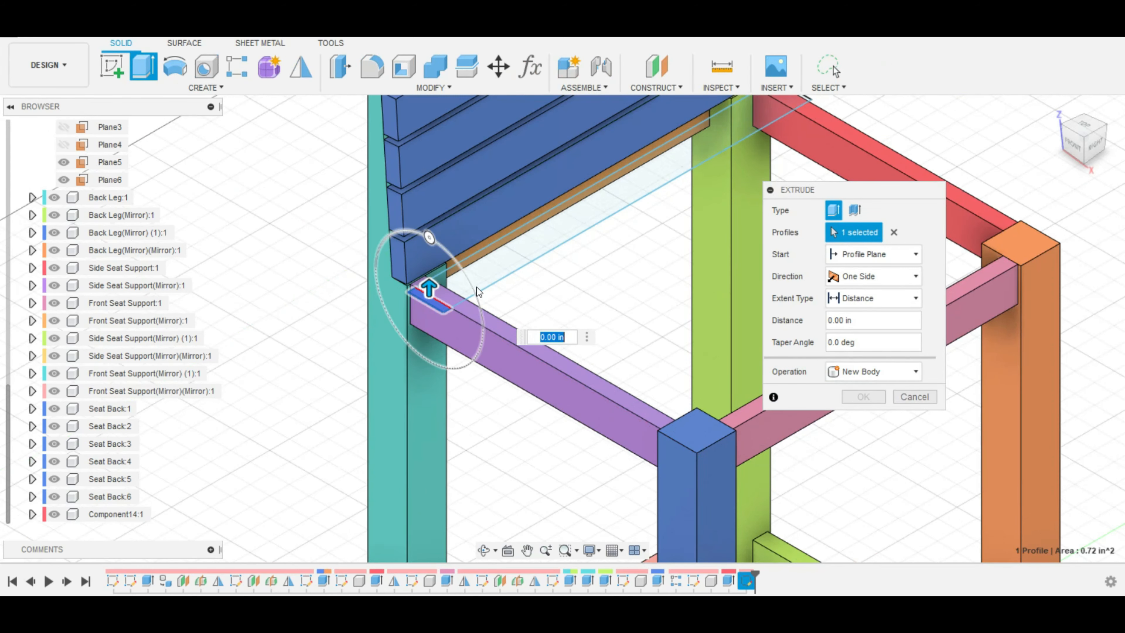
pyautogui.click(493, 272)
pyautogui.click(458, 295)
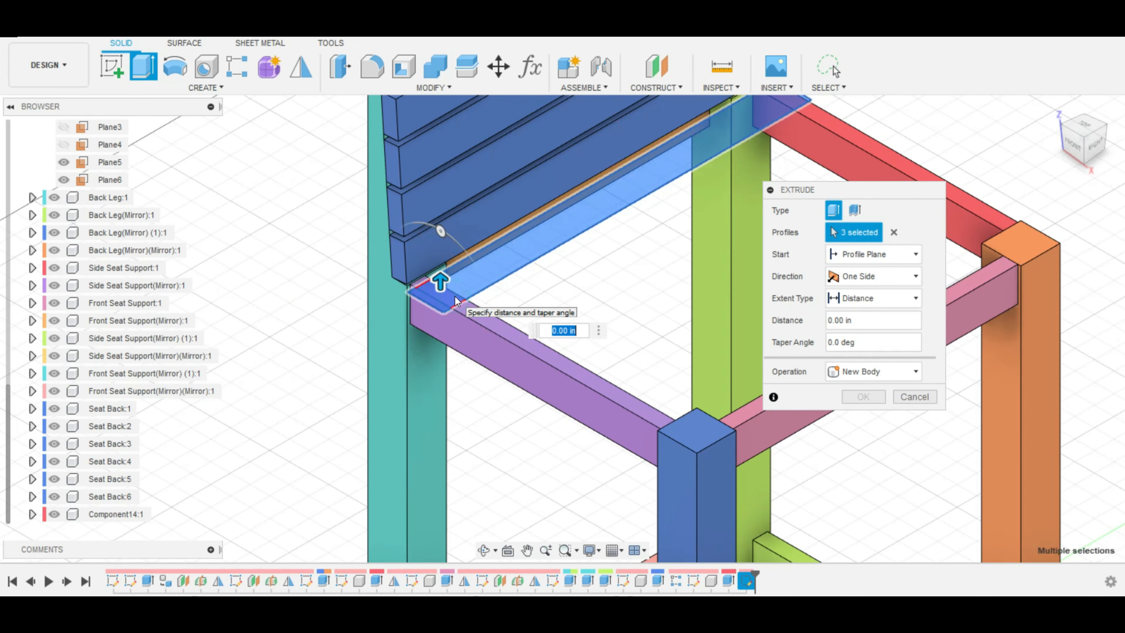
pyautogui.moveTo(592, 246); pyautogui.dragTo(605, 307, button='middle')
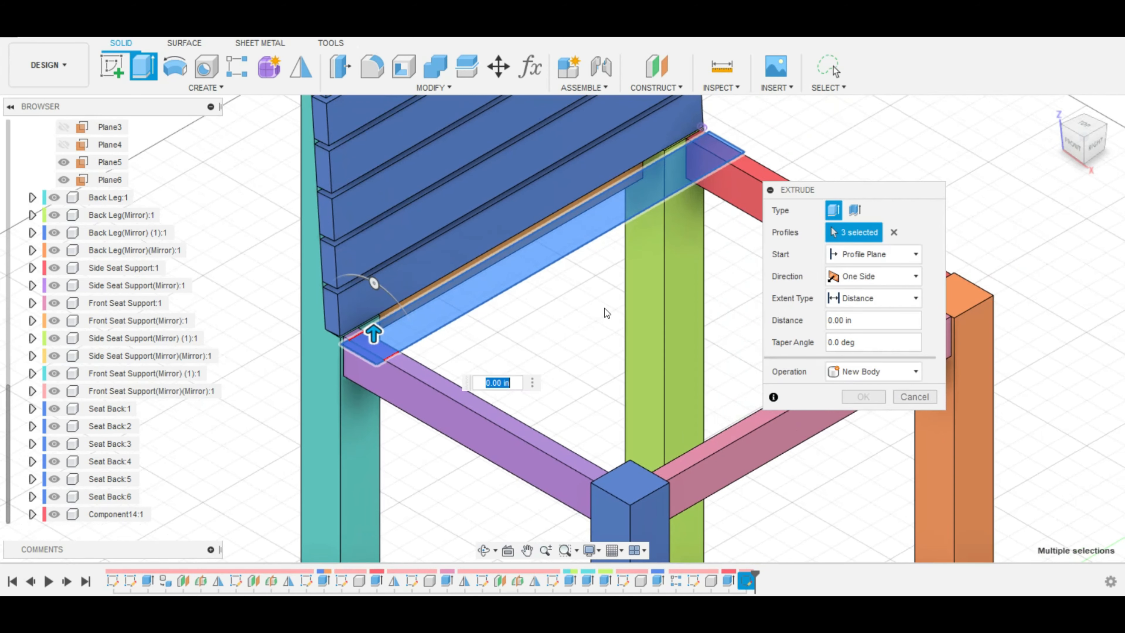
pyautogui.write('.75')
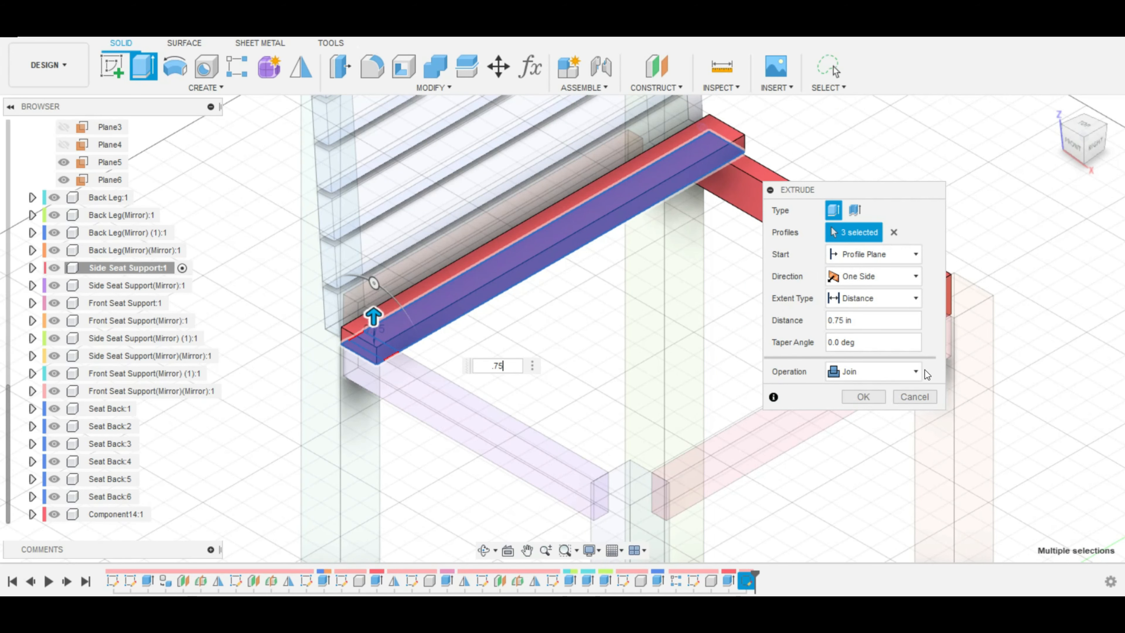
pyautogui.click(917, 371)
pyautogui.click(910, 452)
pyautogui.click(882, 398)
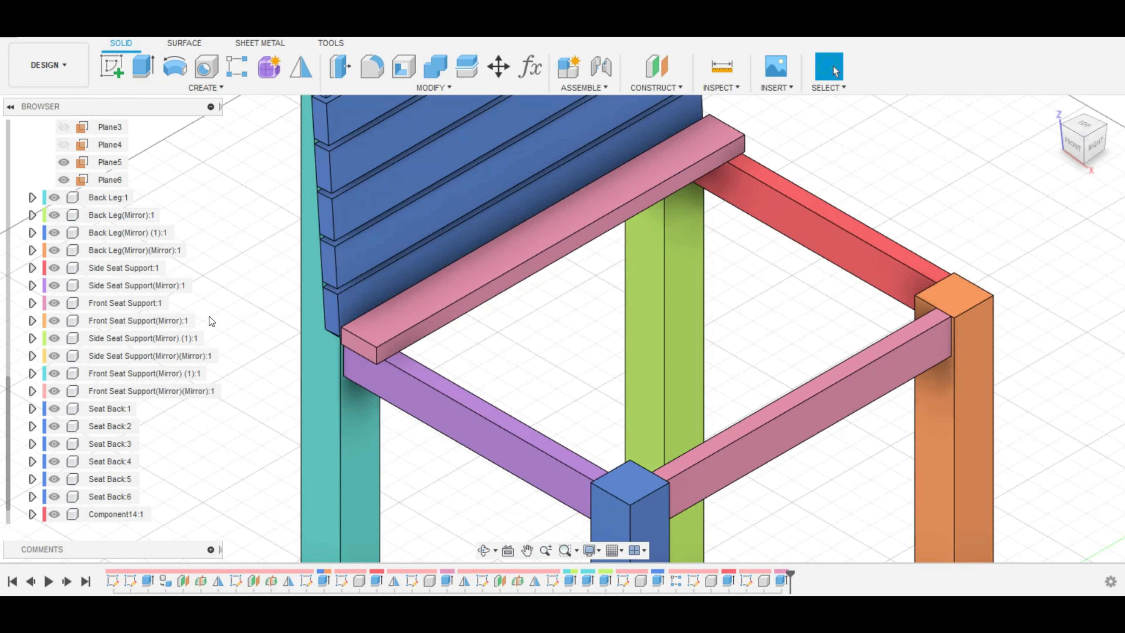
# Step: Rename Component14 as Seat Back Extension
pyautogui.scroll(-1, 112, 522)
pyautogui.scroll(-3, 107, 532)
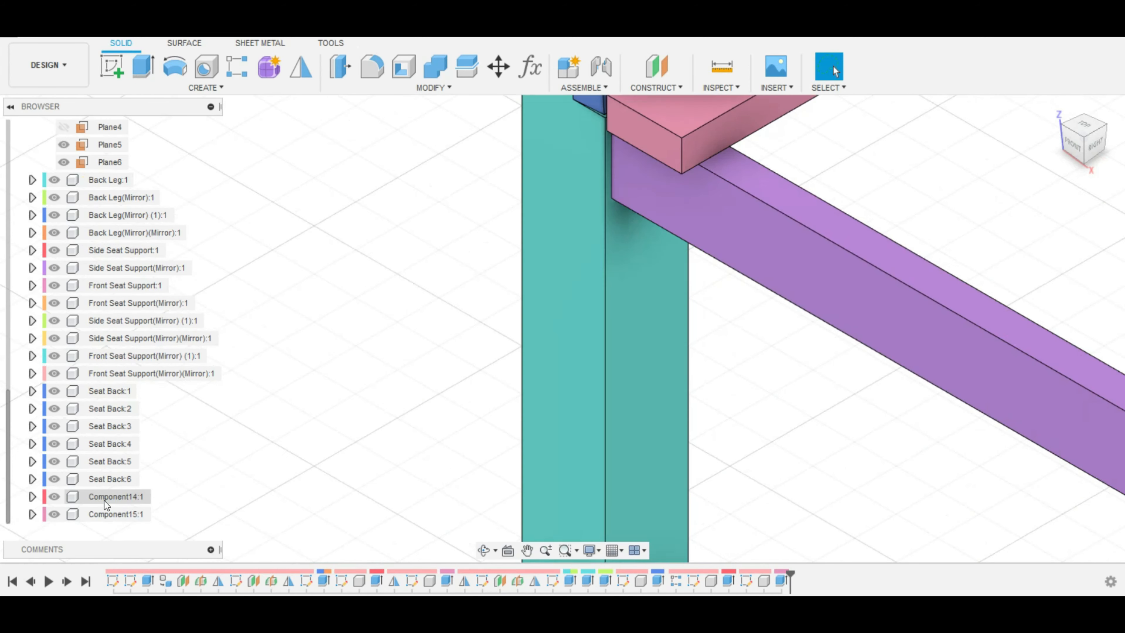
pyautogui.click(104, 499)
pyautogui.scroll(4, 384, 367)
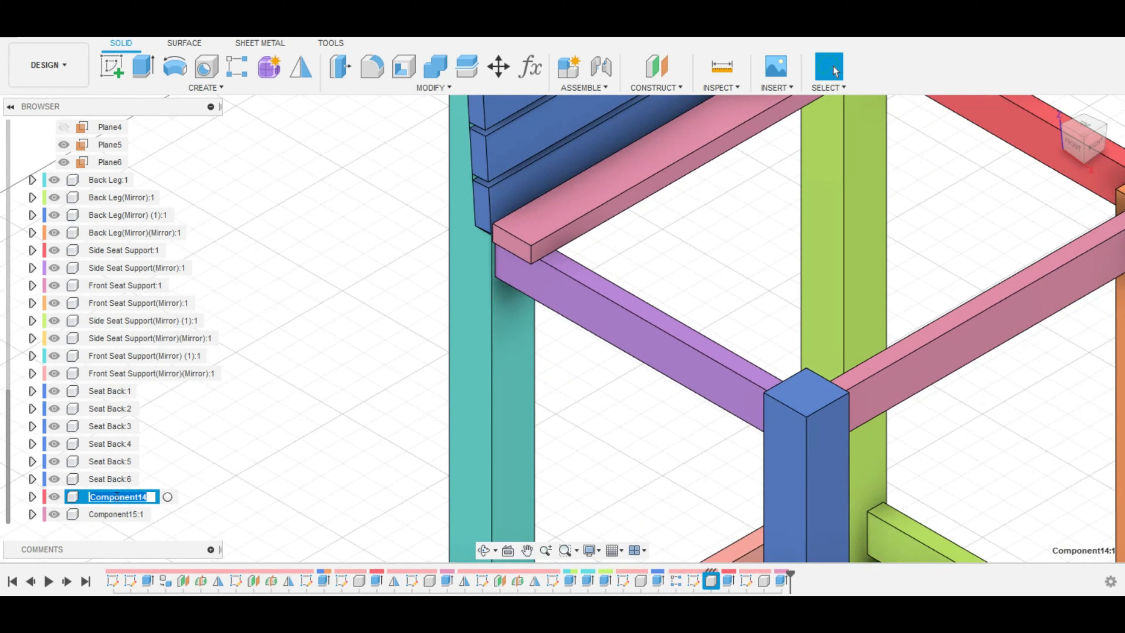
pyautogui.write('Seat Back Extension')
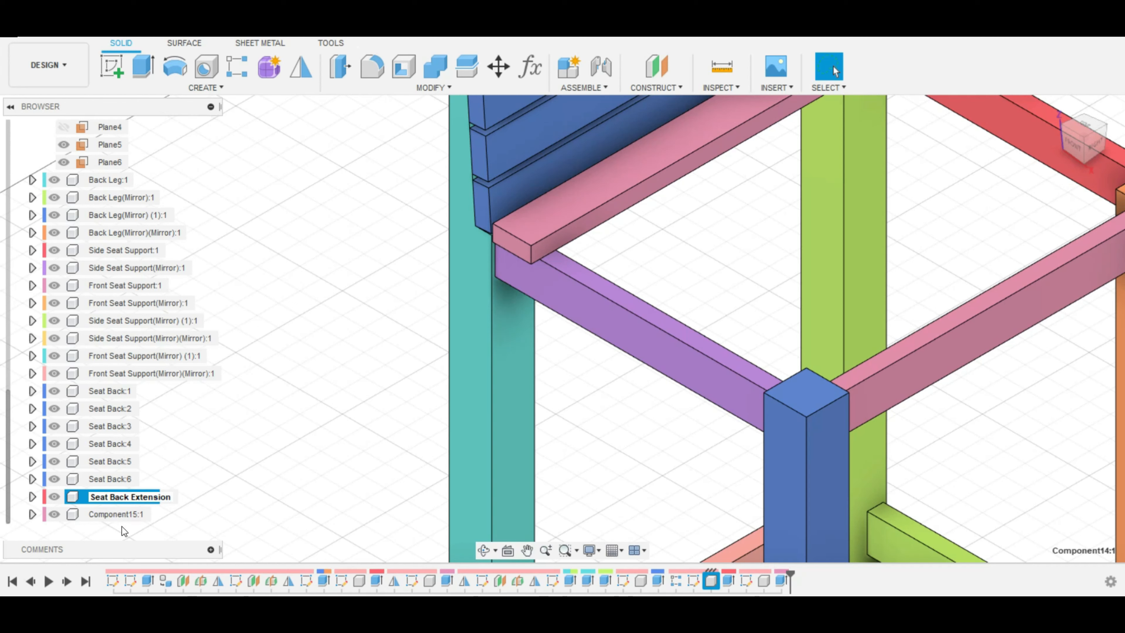
pyautogui.press('Return')
# Step: Rename the newly extruded slat's component as Seat
pyautogui.doubleClick(121, 513)
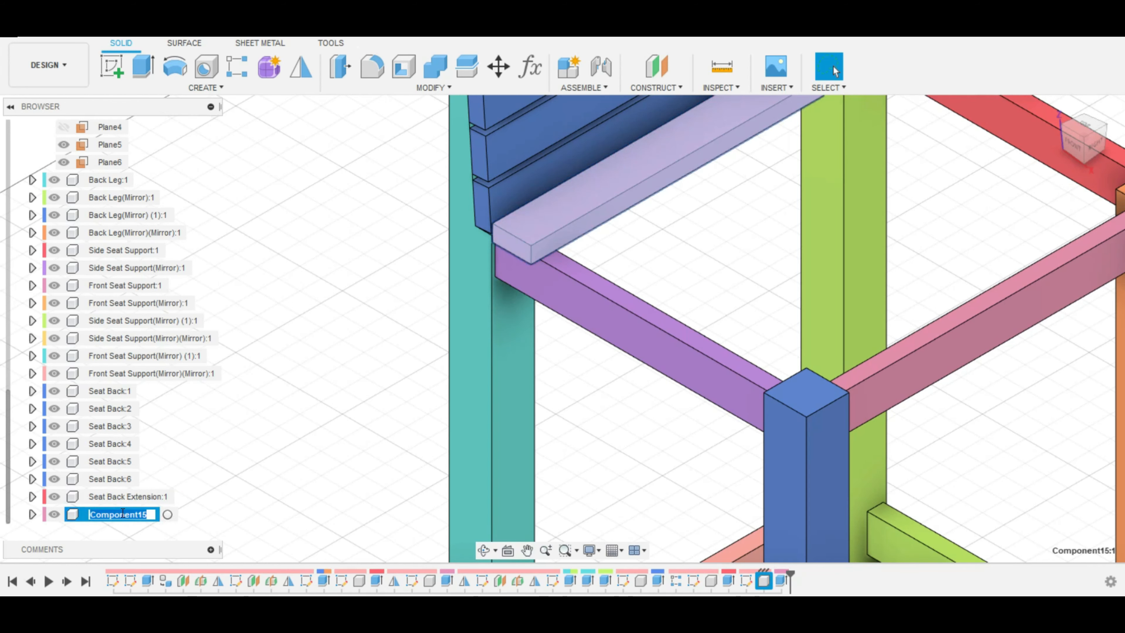
pyautogui.write('Seat')
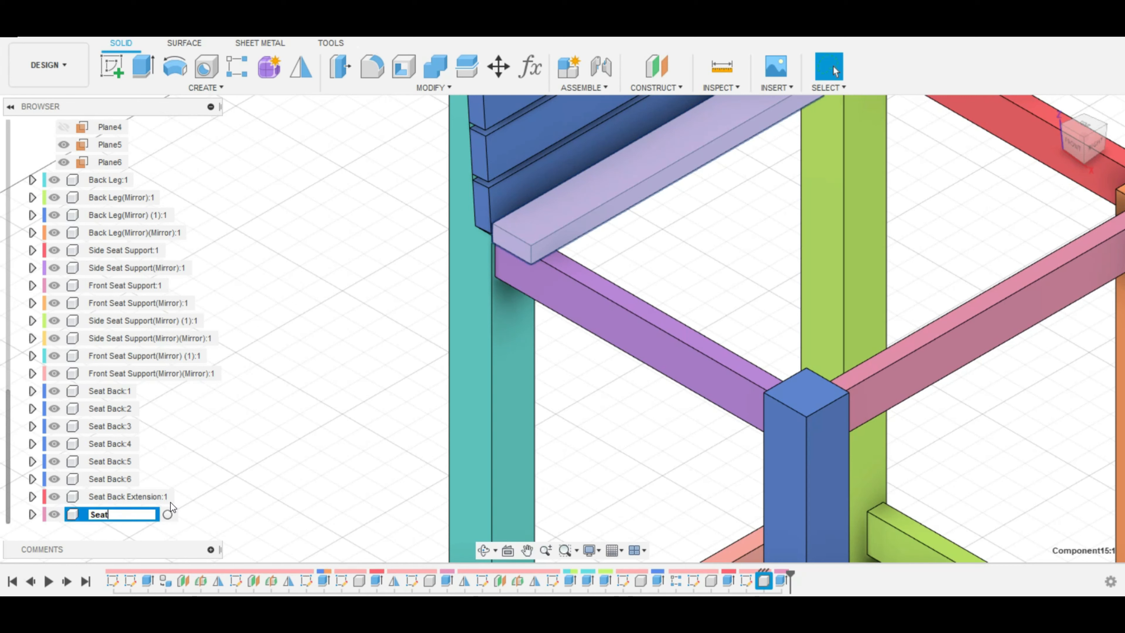
pyautogui.press('Return')
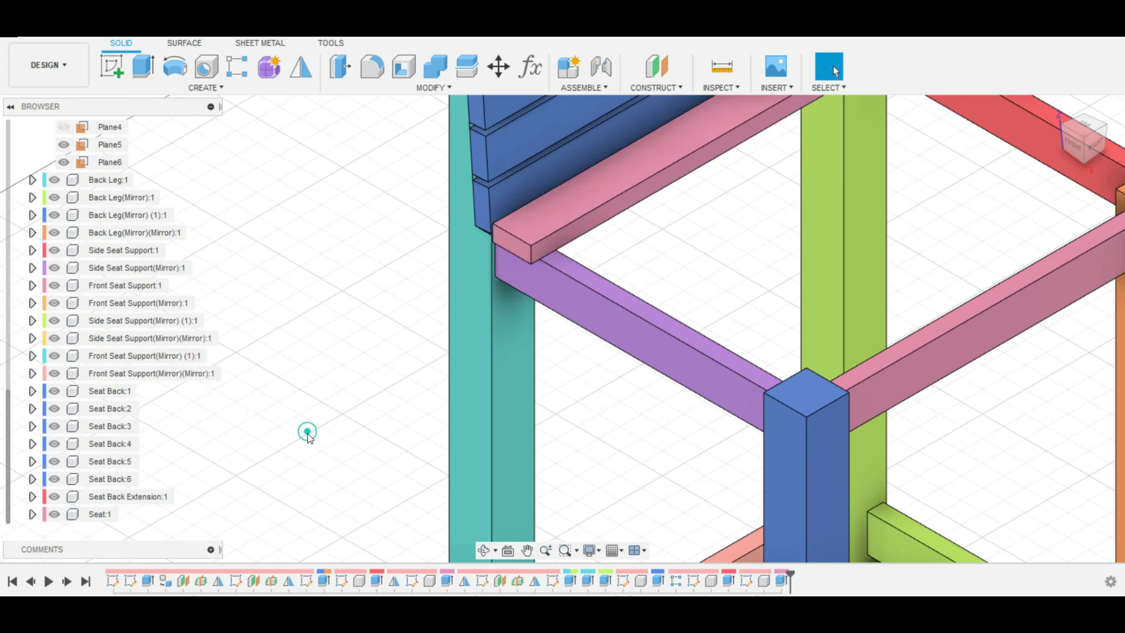
# Step: Start a rectangular pattern of the Seat component along the upper edge of the purple side seat support
pyautogui.click(99, 514)
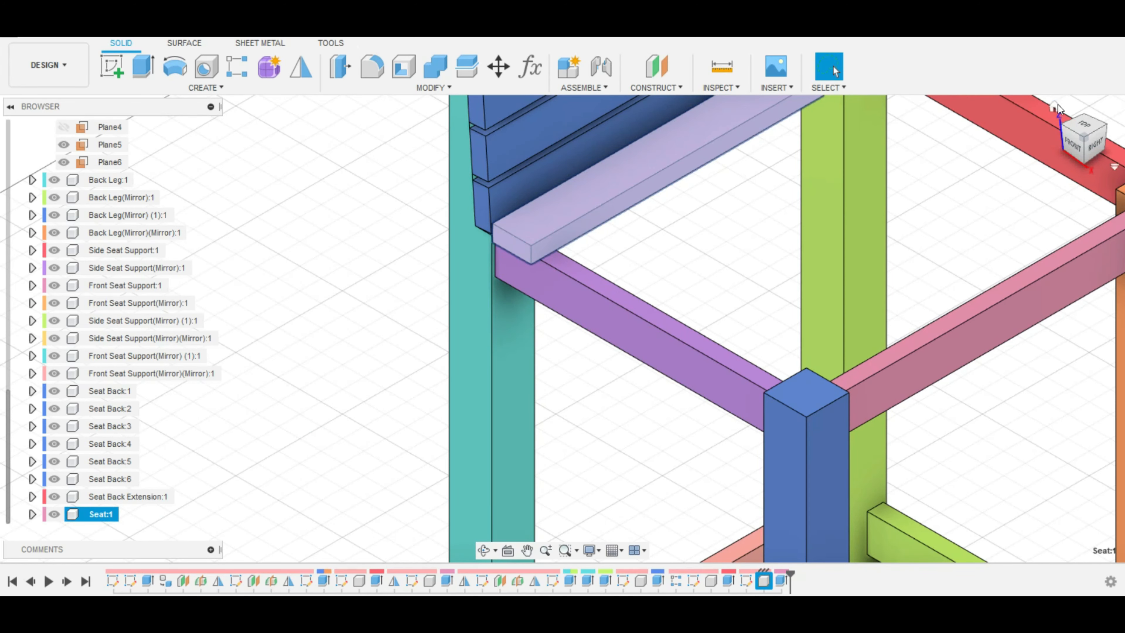
pyautogui.click(1057, 105)
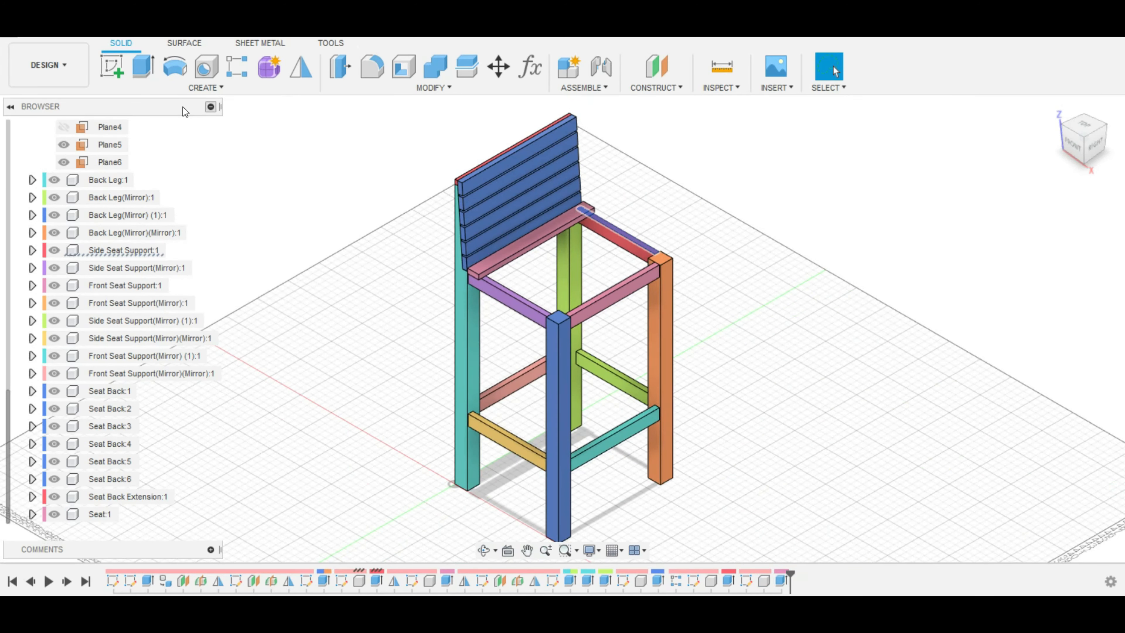
pyautogui.click(122, 518)
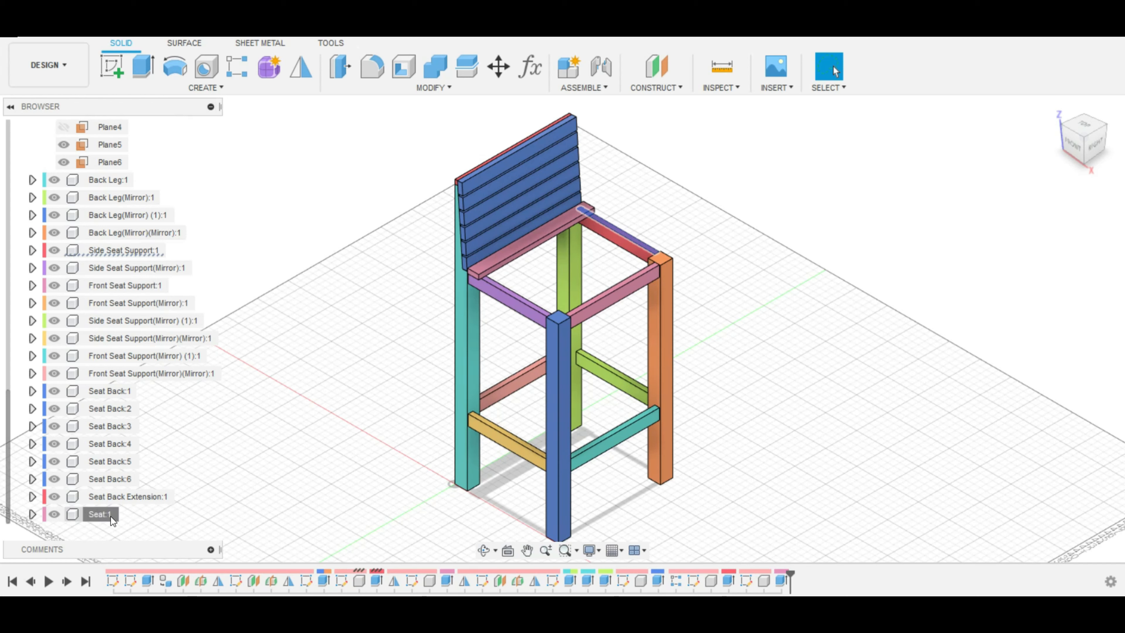
pyautogui.click(207, 87)
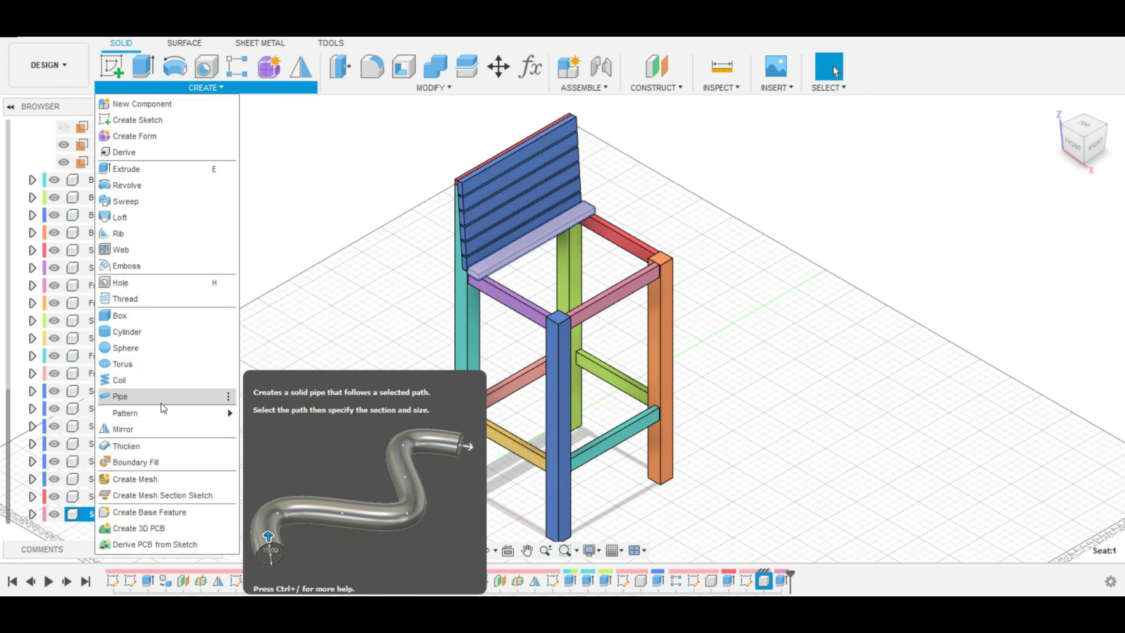
pyautogui.moveTo(157, 415)
pyautogui.click(257, 413)
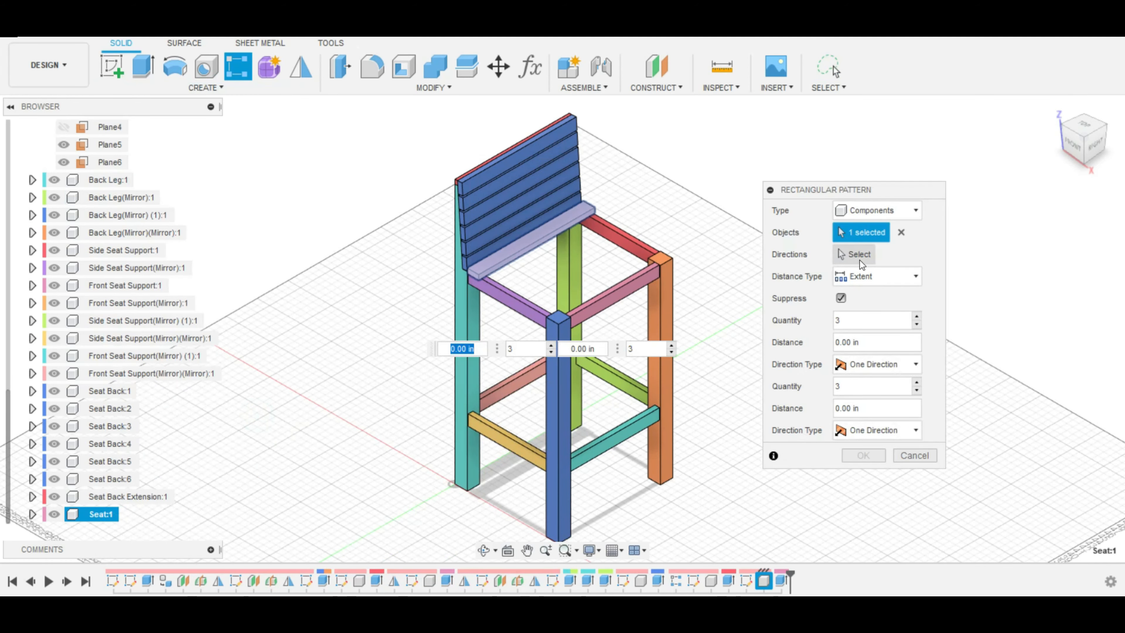
pyautogui.click(514, 295)
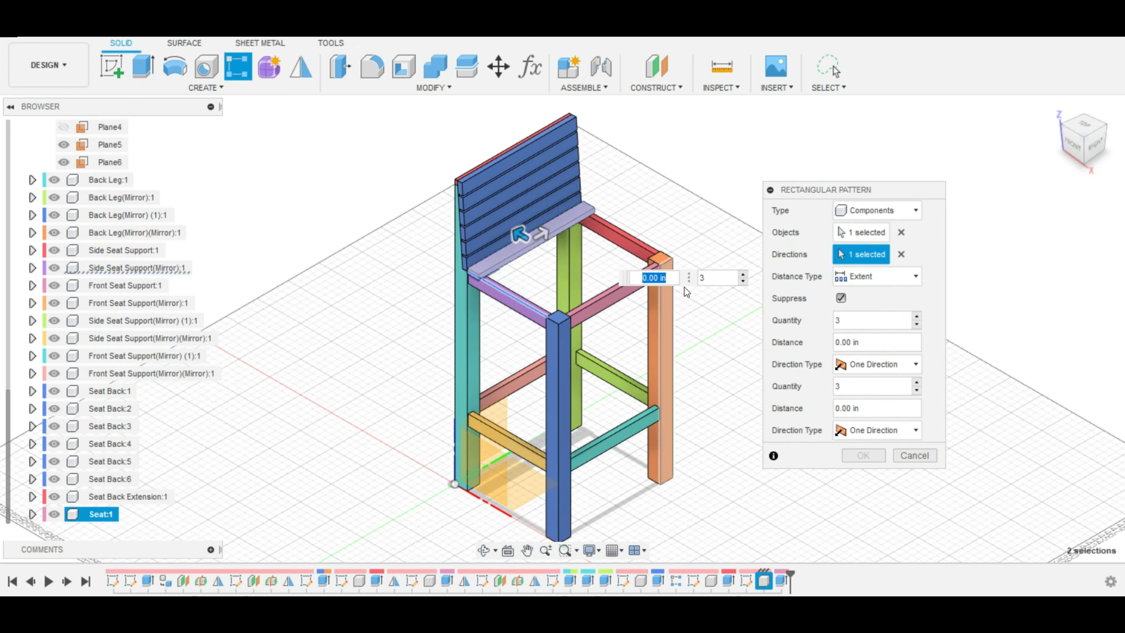
# Step: Pattern the Seat slat into 7 copies over an extent of about -12.579 in along the side seat support
pyautogui.click(742, 275)
pyautogui.click(743, 275)
pyautogui.click(742, 275)
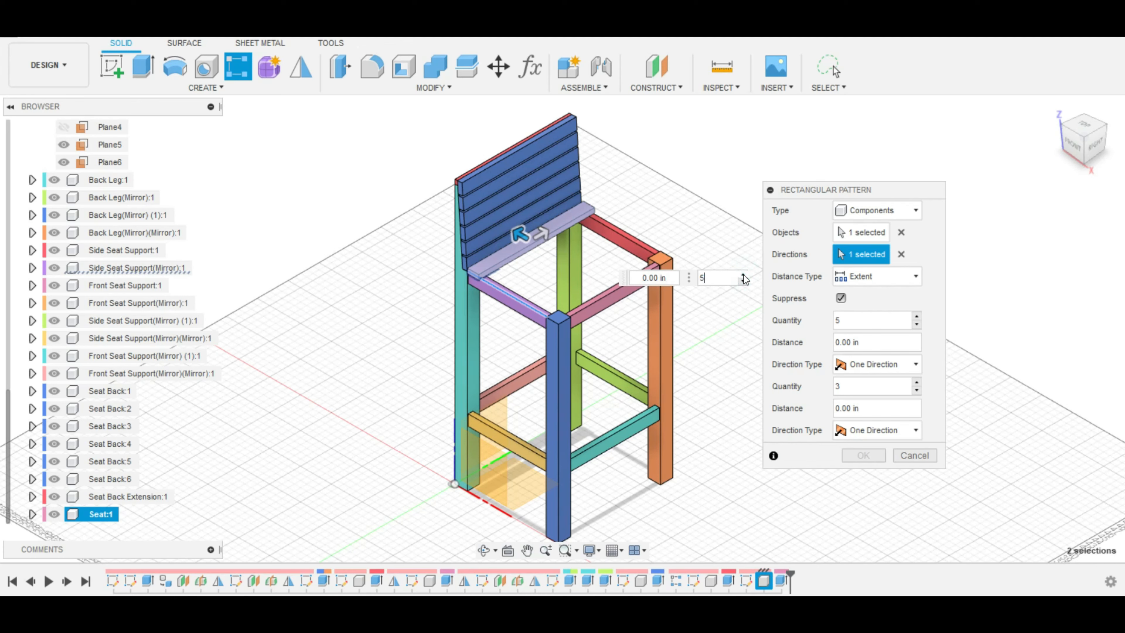
pyautogui.moveTo(522, 234); pyautogui.dragTo(591, 297)
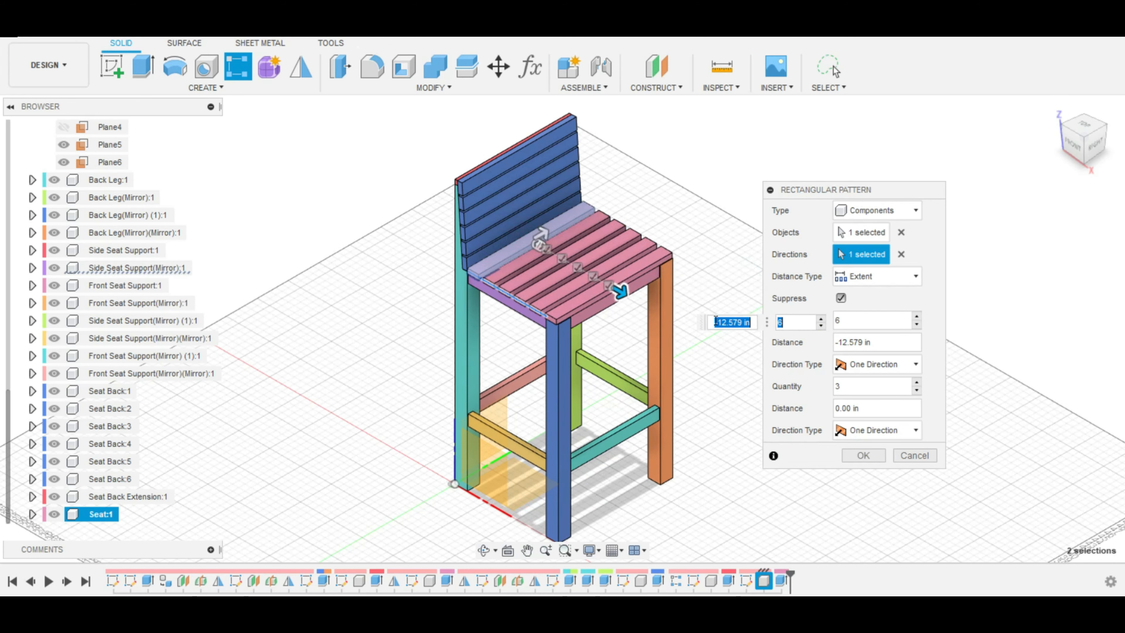
pyautogui.press('Tab')
pyautogui.write('7')
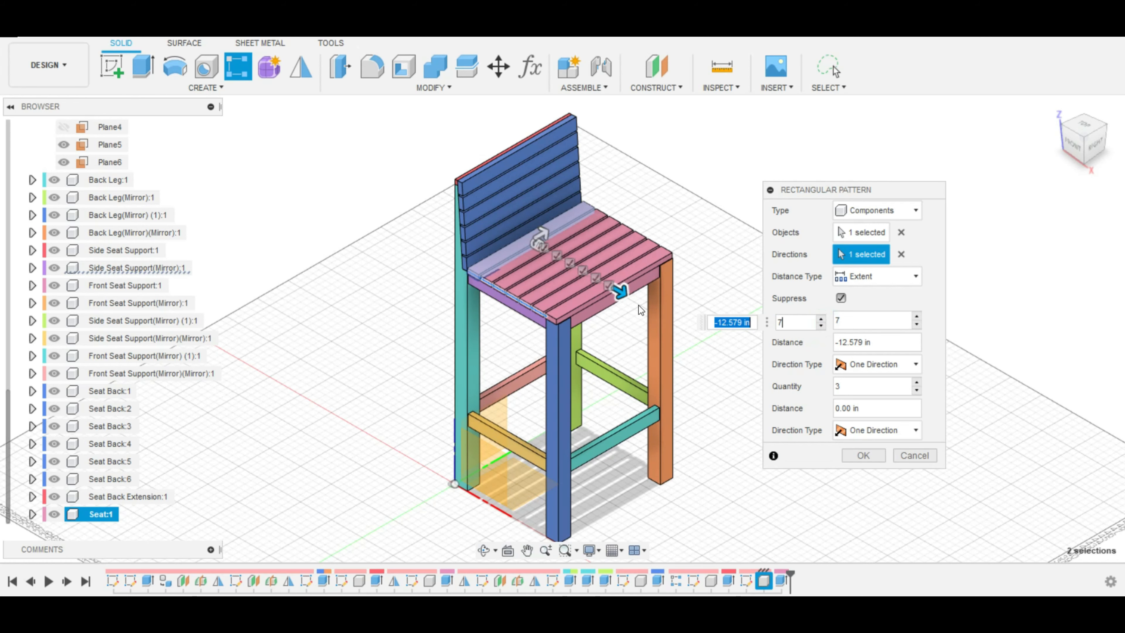
pyautogui.press('Tab')
pyautogui.scroll(4, 565, 247)
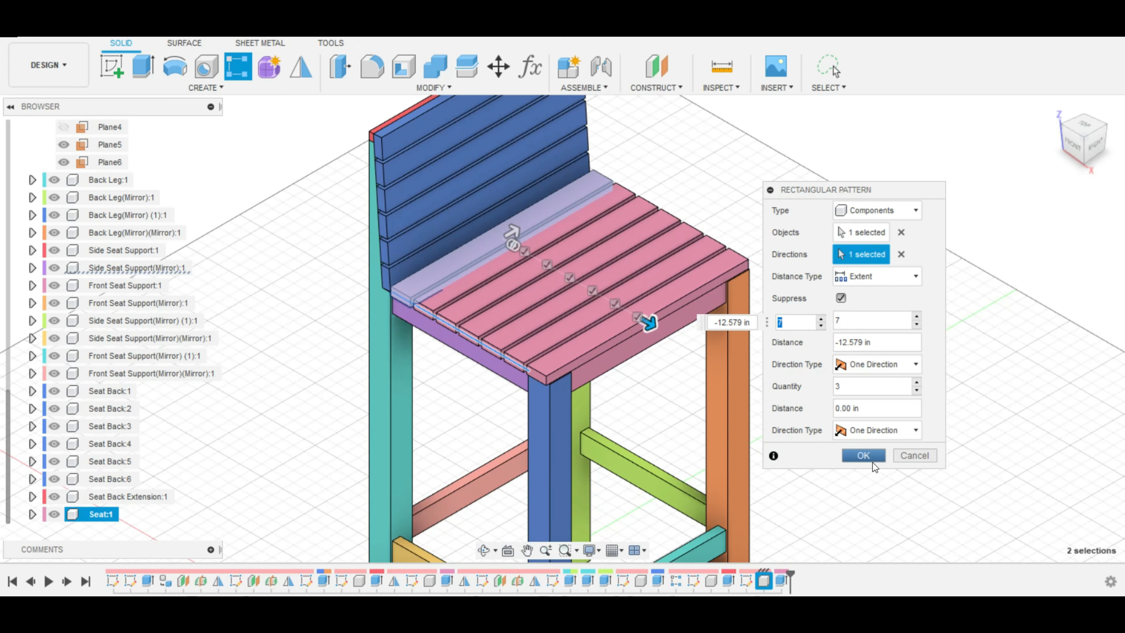
pyautogui.click(864, 457)
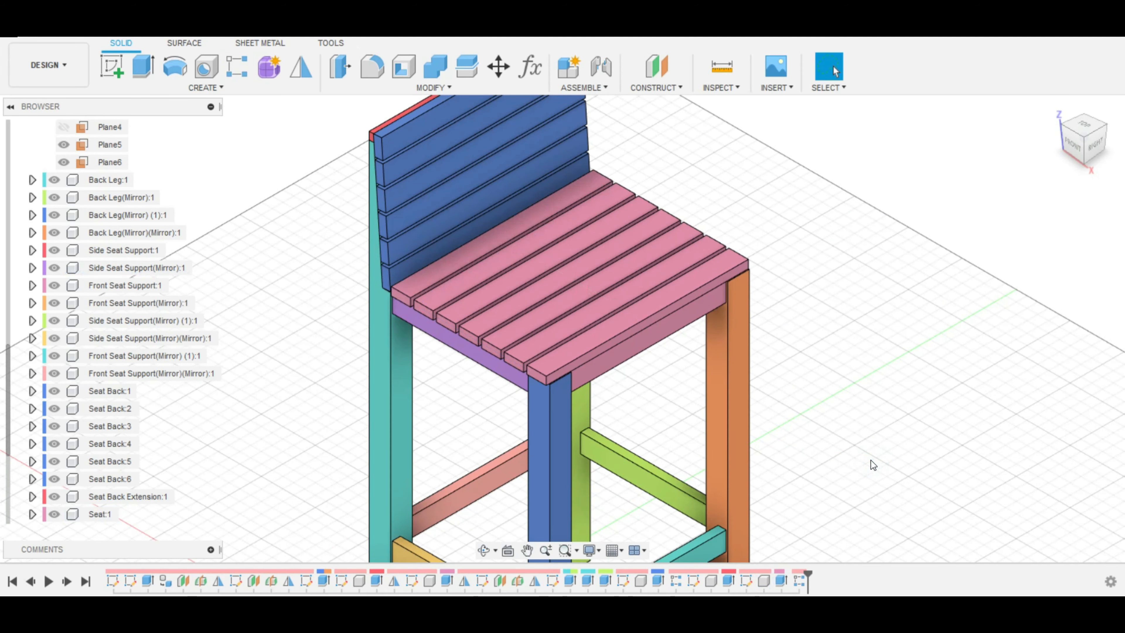
# Step: Start a new sketch on the underside face of a pink seat slat, seen from below the stool
pyautogui.moveTo(921, 399); pyautogui.dragTo(836, 276, button='middle')
pyautogui.scroll(-2, 836, 276)
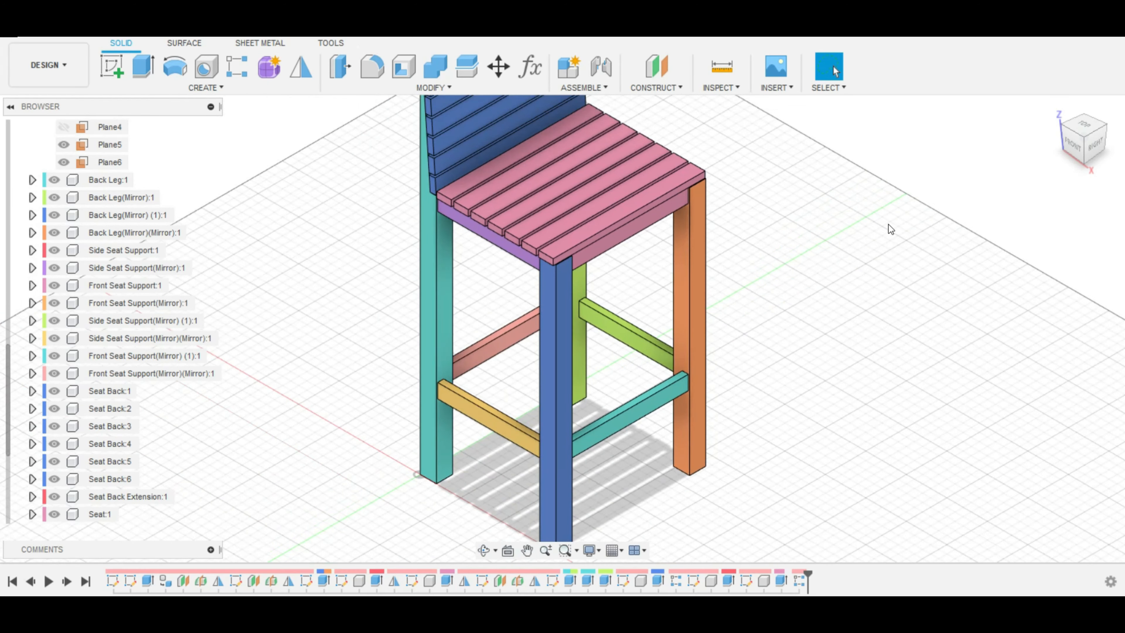
pyautogui.click(1091, 141)
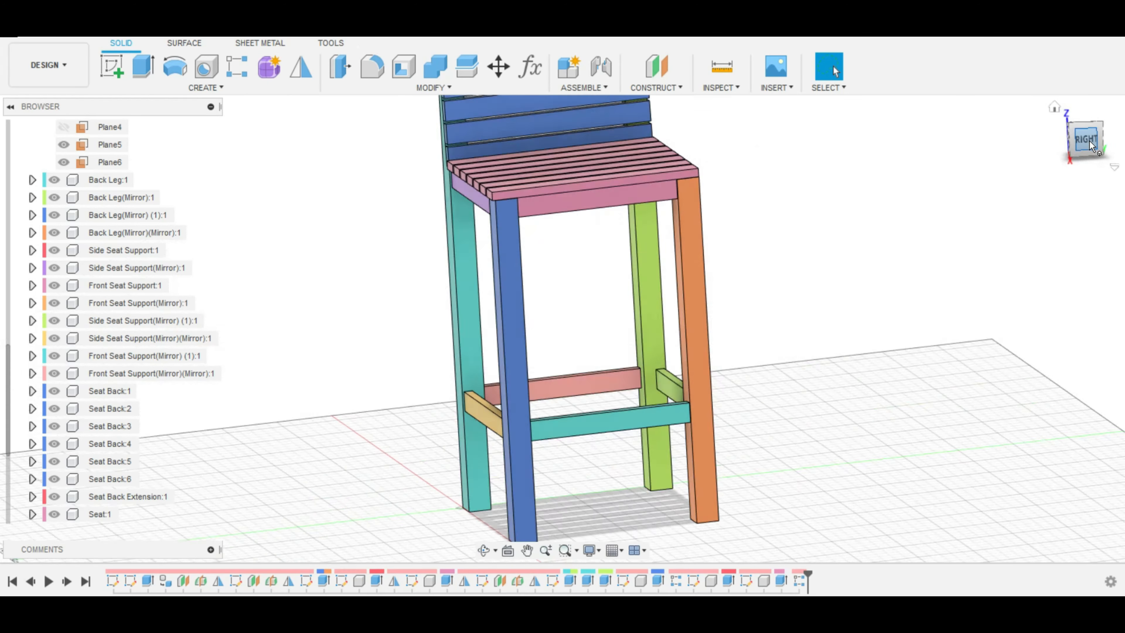
pyautogui.moveTo(1085, 105); pyautogui.dragTo(1085, 37)
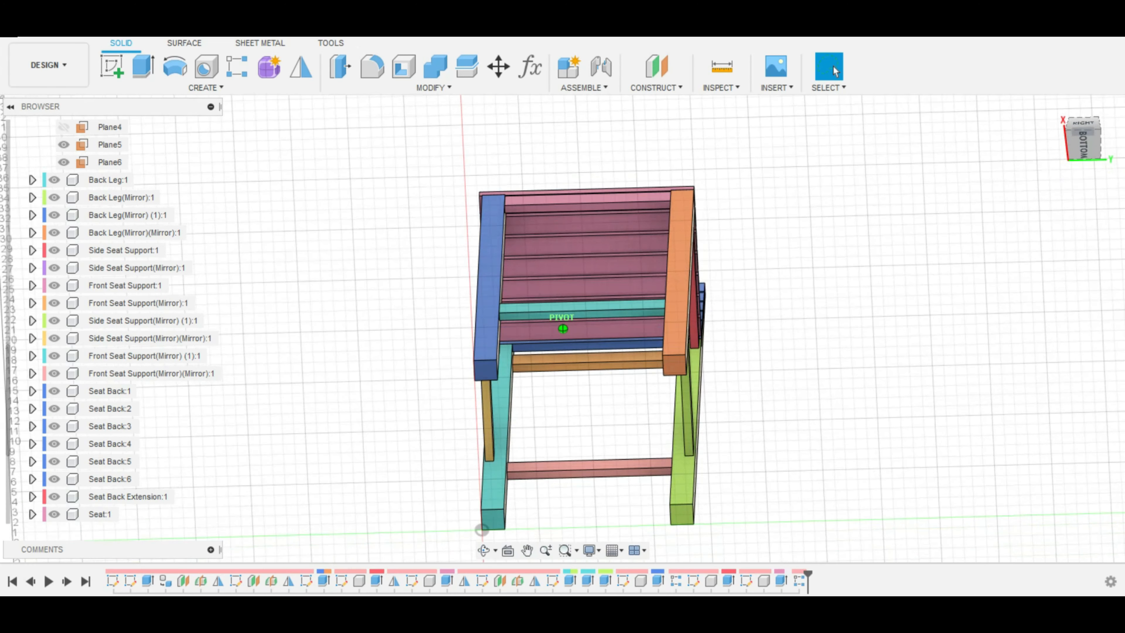
pyautogui.click(1089, 142)
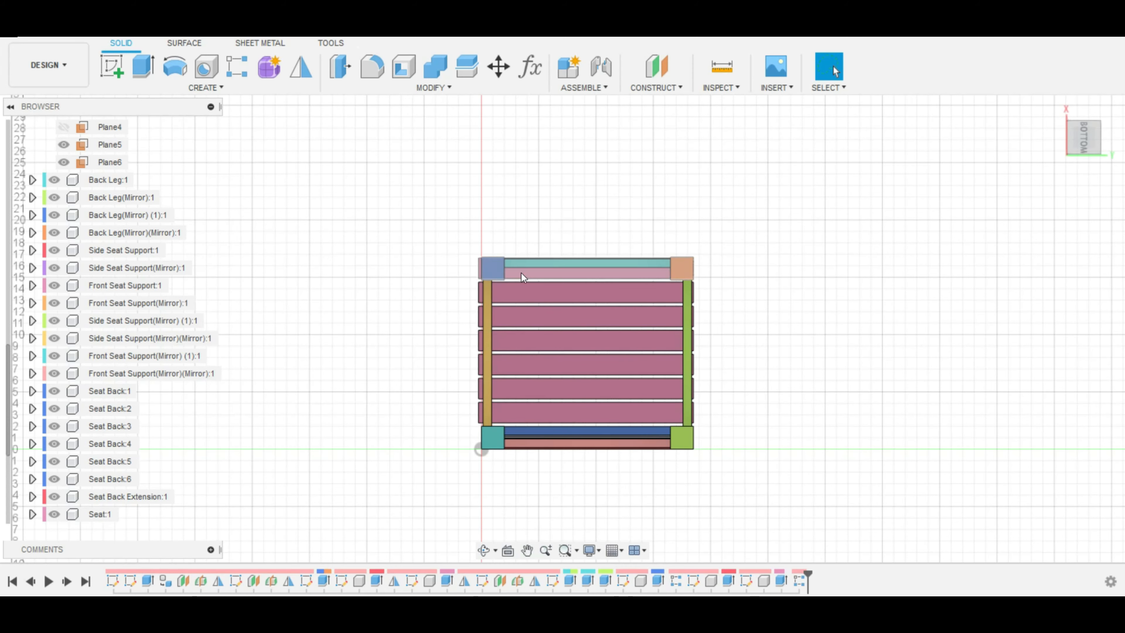
pyautogui.click(112, 67)
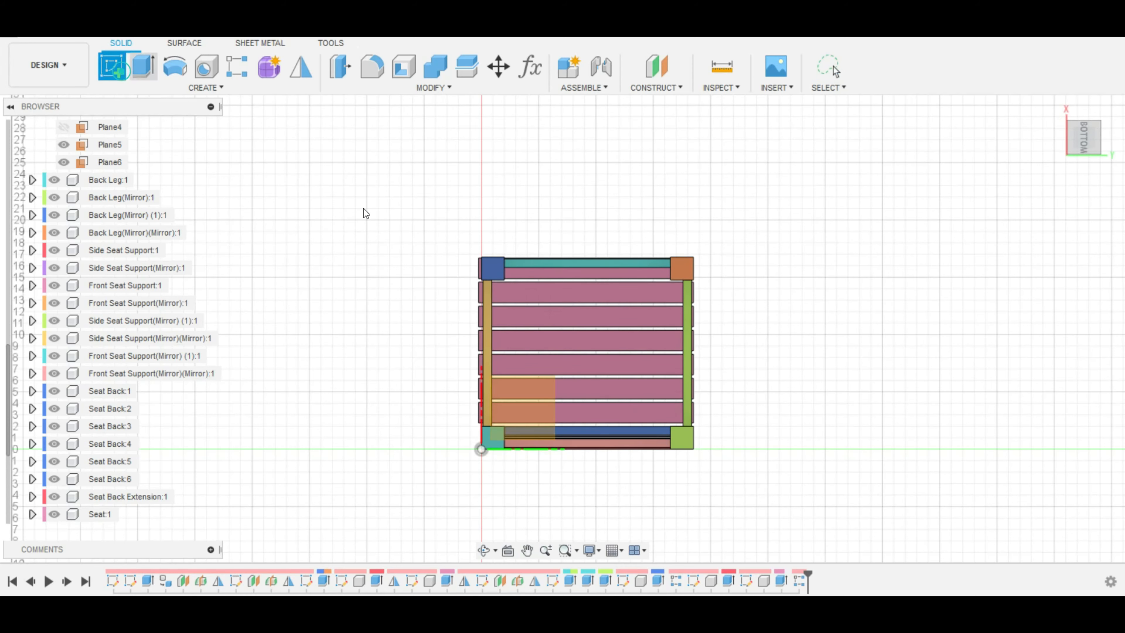
pyautogui.click(532, 292)
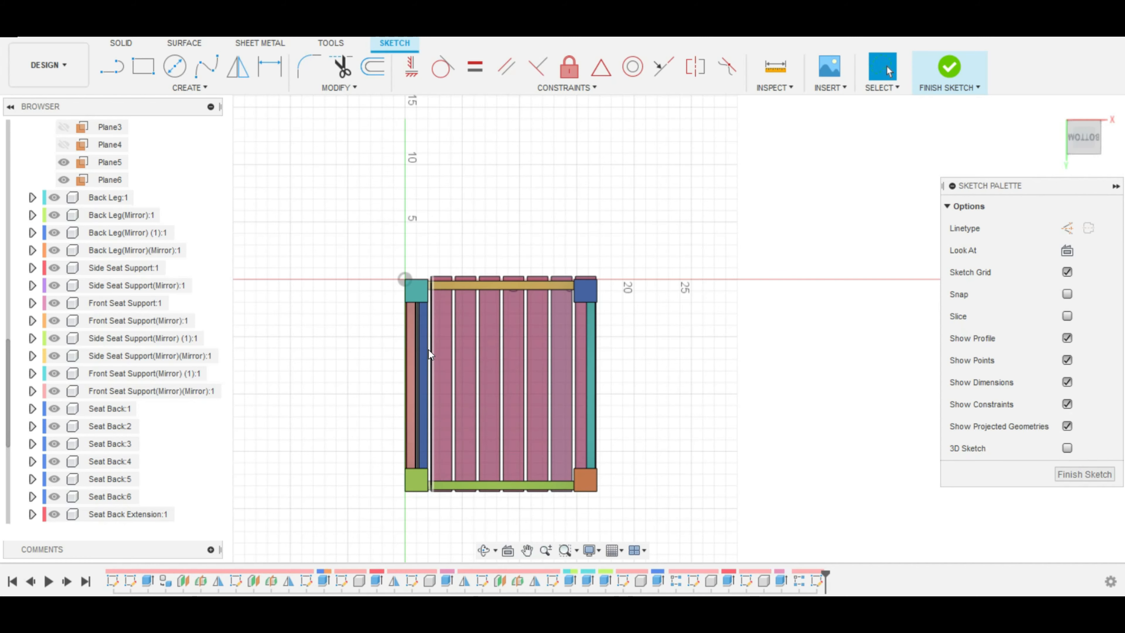
pyautogui.scroll(1, 428, 351)
pyautogui.scroll(1, 428, 350)
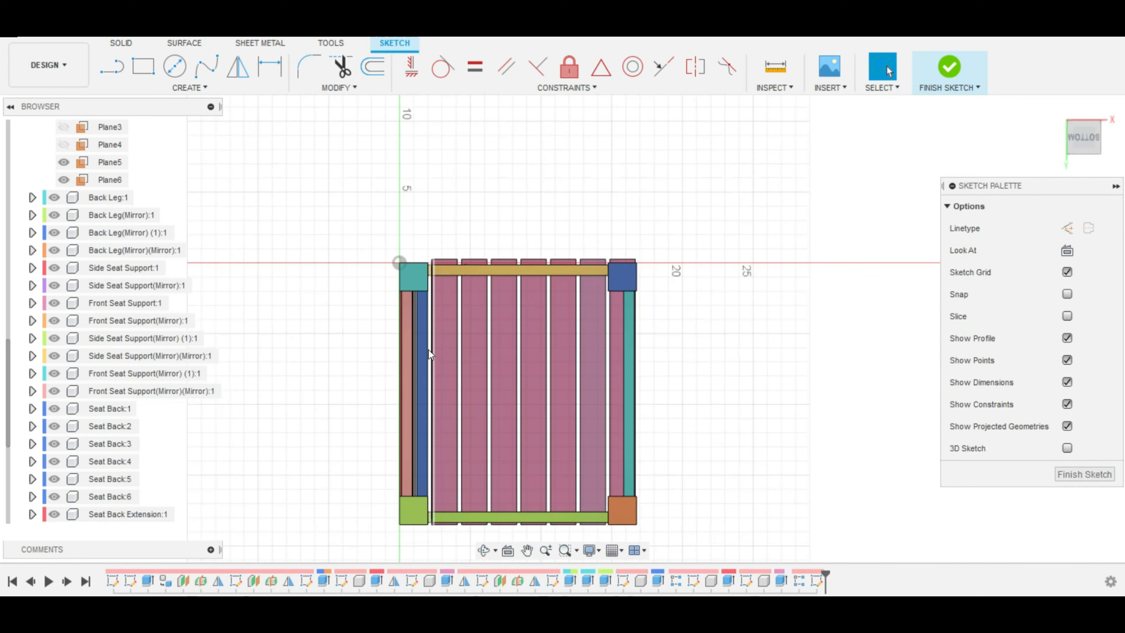
# Step: Project the blue front leg's inner edge, the teal front support's face and edge, and the teal back leg's edge and face into the sketch
pyautogui.click(155, 79)
pyautogui.scroll(2, 621, 350)
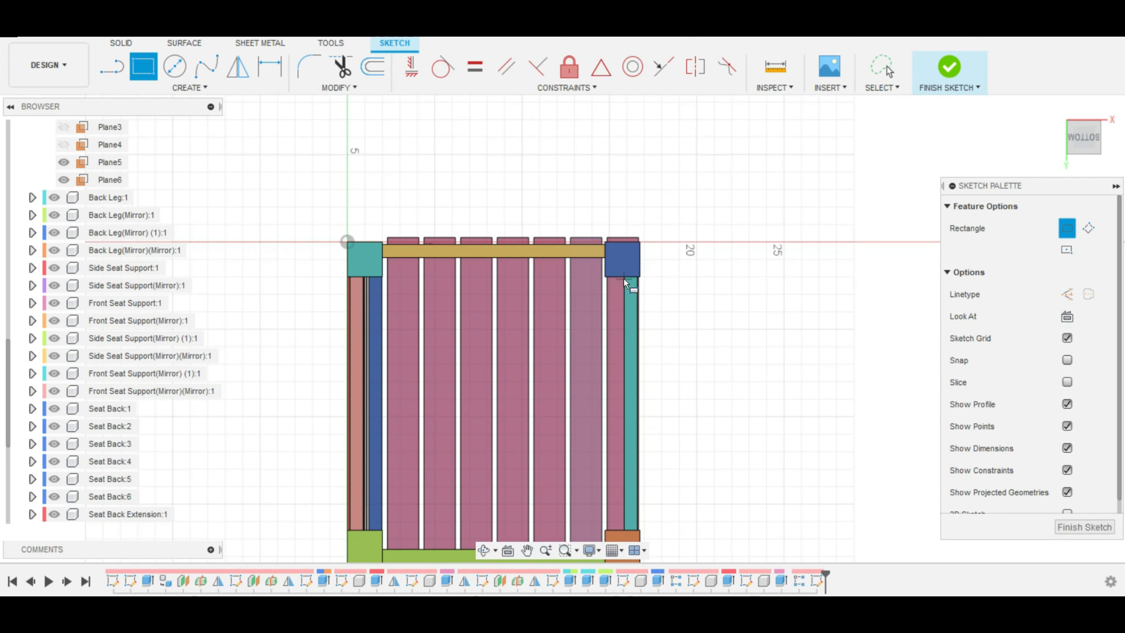
pyautogui.scroll(2, 622, 279)
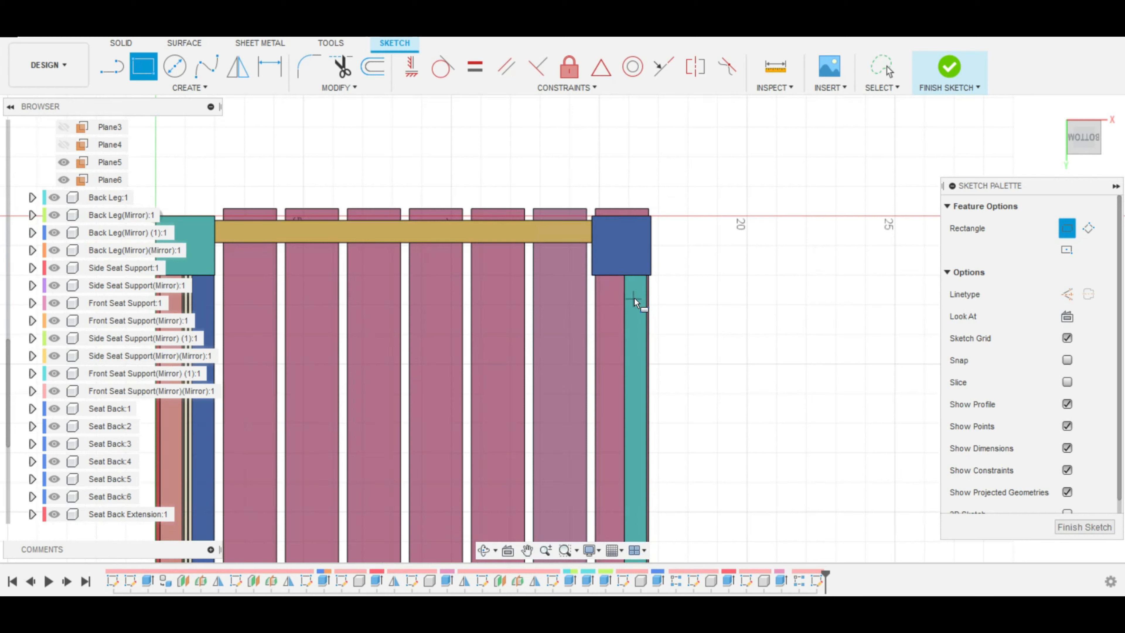
pyautogui.press('p')
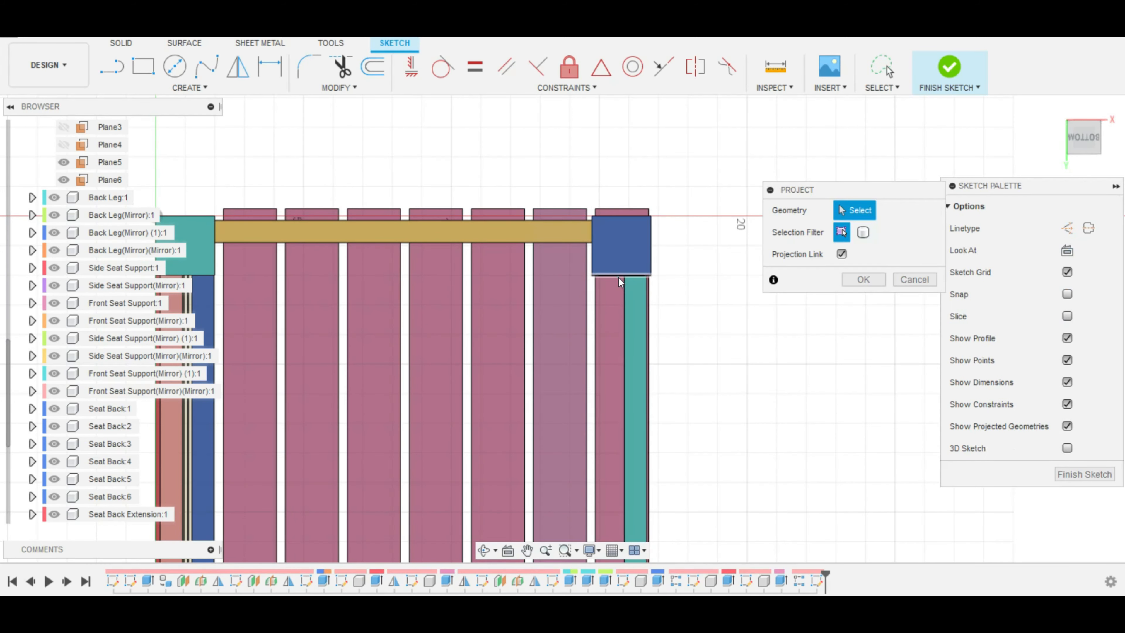
pyautogui.click(619, 278)
pyautogui.click(628, 291)
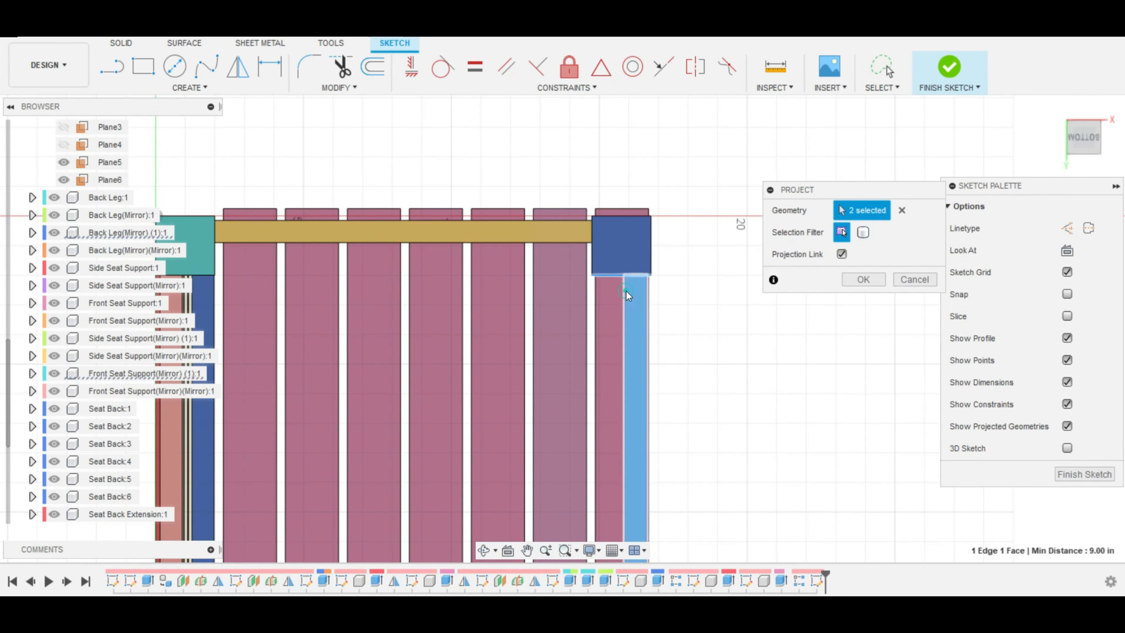
pyautogui.click(622, 290)
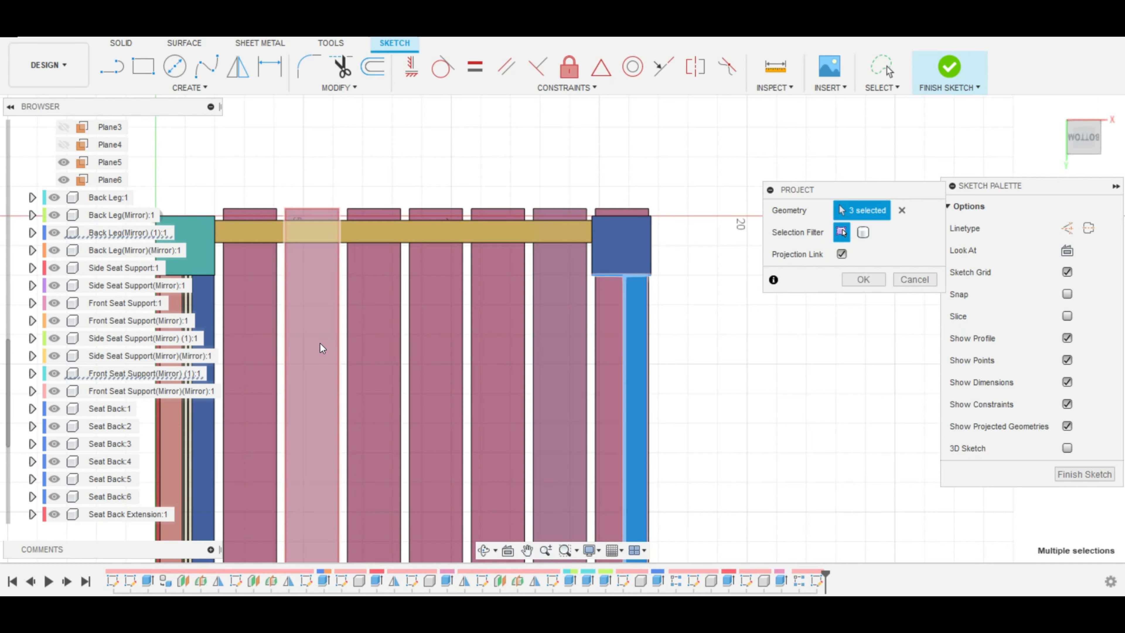
pyautogui.moveTo(297, 339); pyautogui.dragTo(400, 358, button='middle')
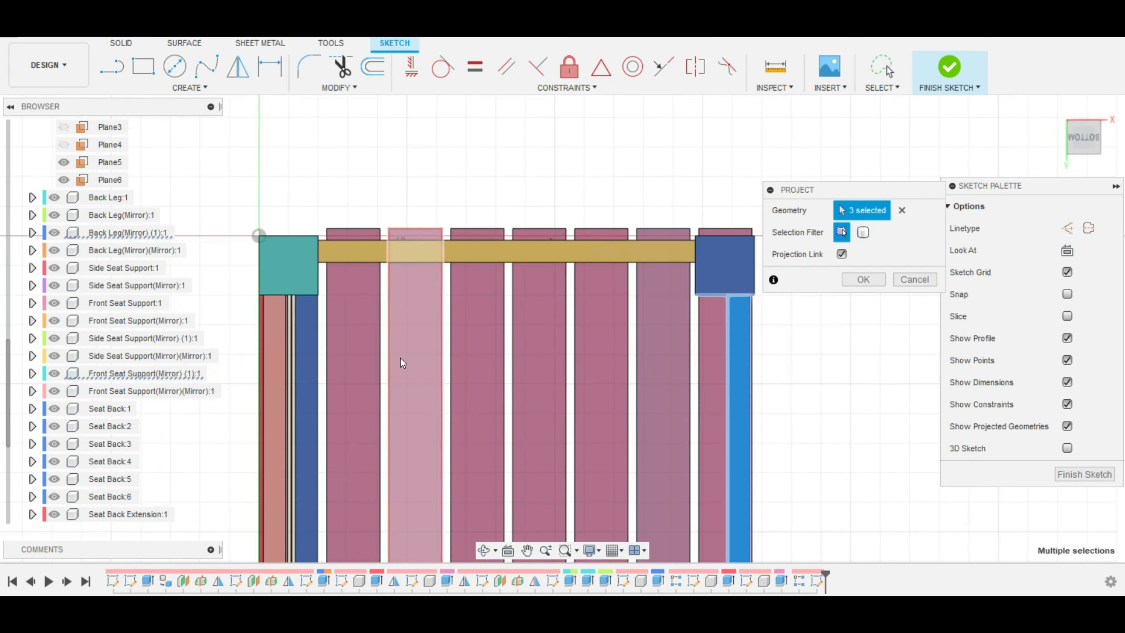
pyautogui.click(299, 291)
pyautogui.click(299, 293)
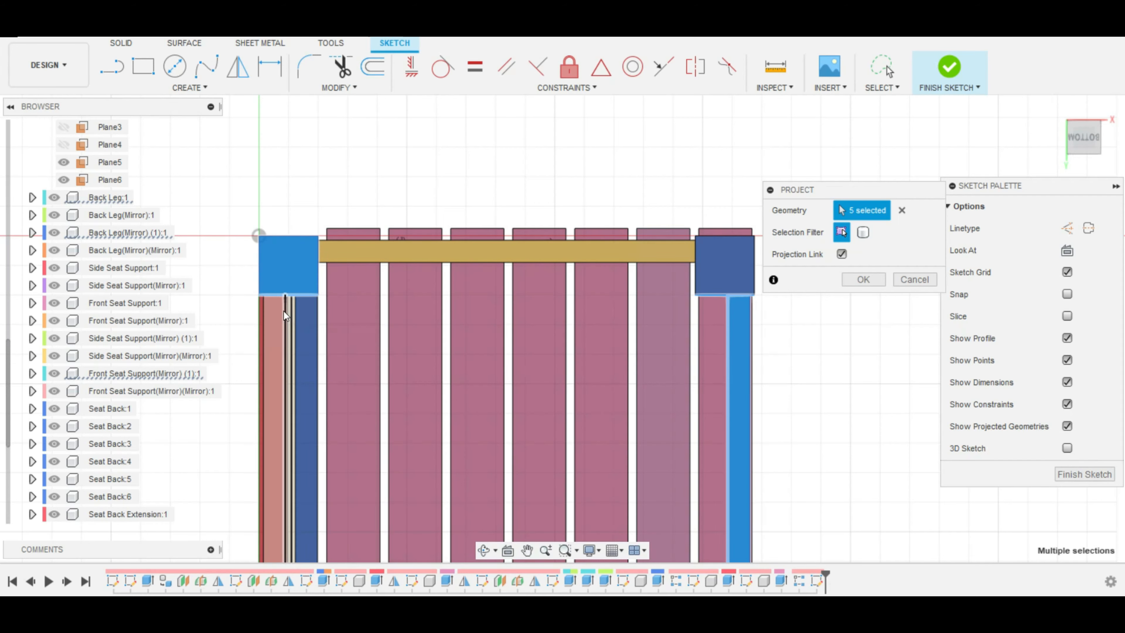
pyautogui.keyDown('shift'); pyautogui.moveTo(313, 328); pyautogui.dragTo(306, 353, button='middle'); pyautogui.keyUp('shift')
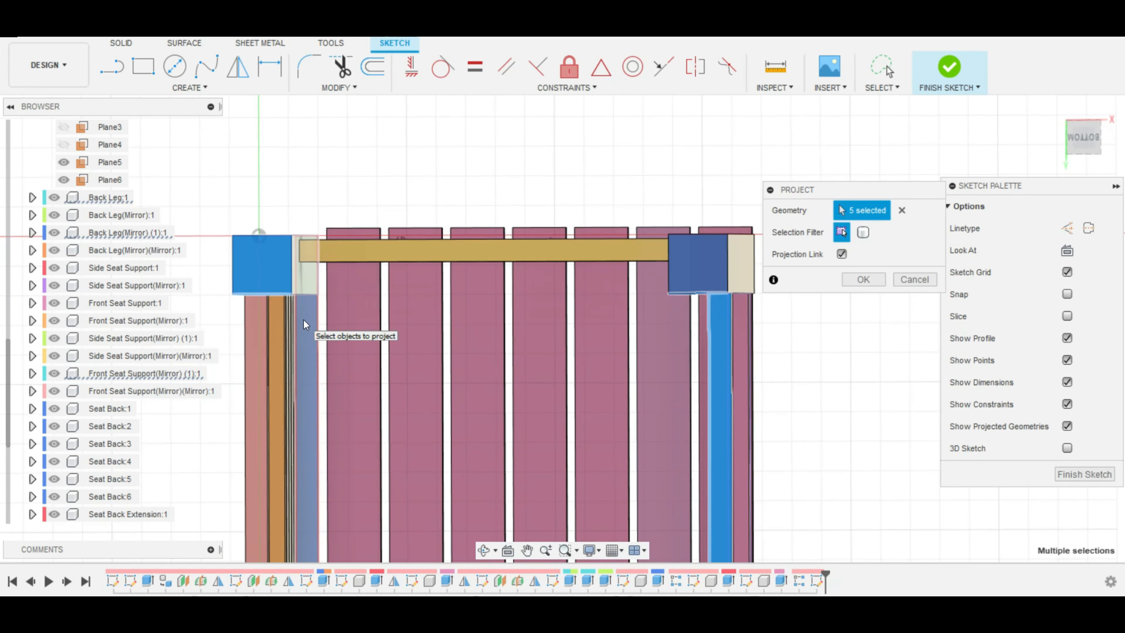
pyautogui.press('Return')
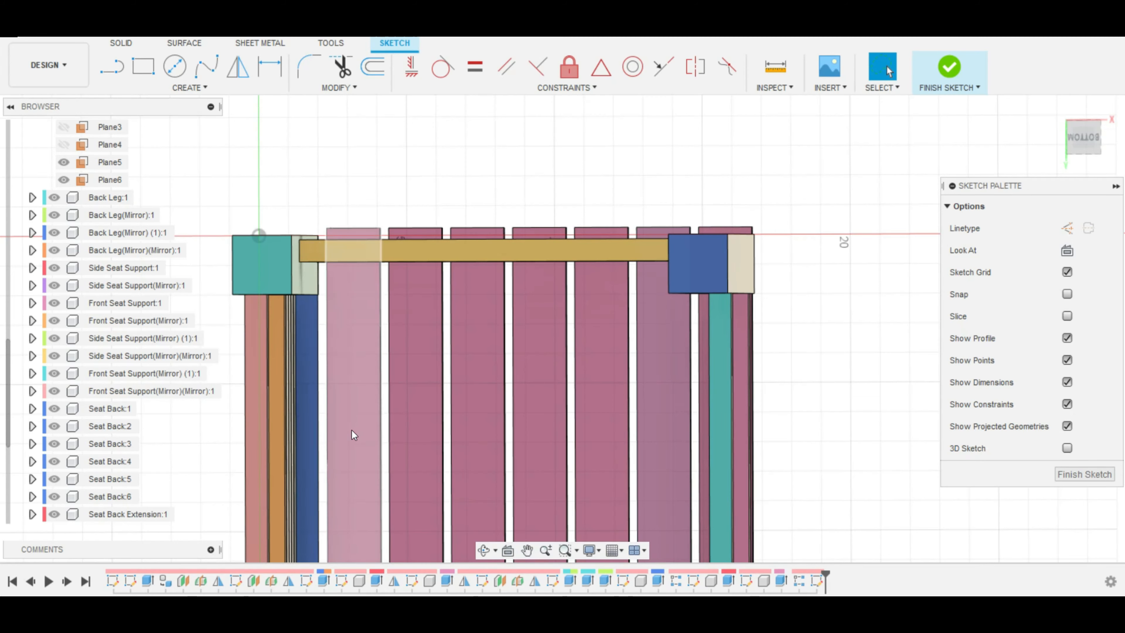
# Step: Make the outer short end of the 12 by 0.75 in rectangle collinear with the projected inner edge of the teal front support
pyautogui.scroll(3, 783, 460)
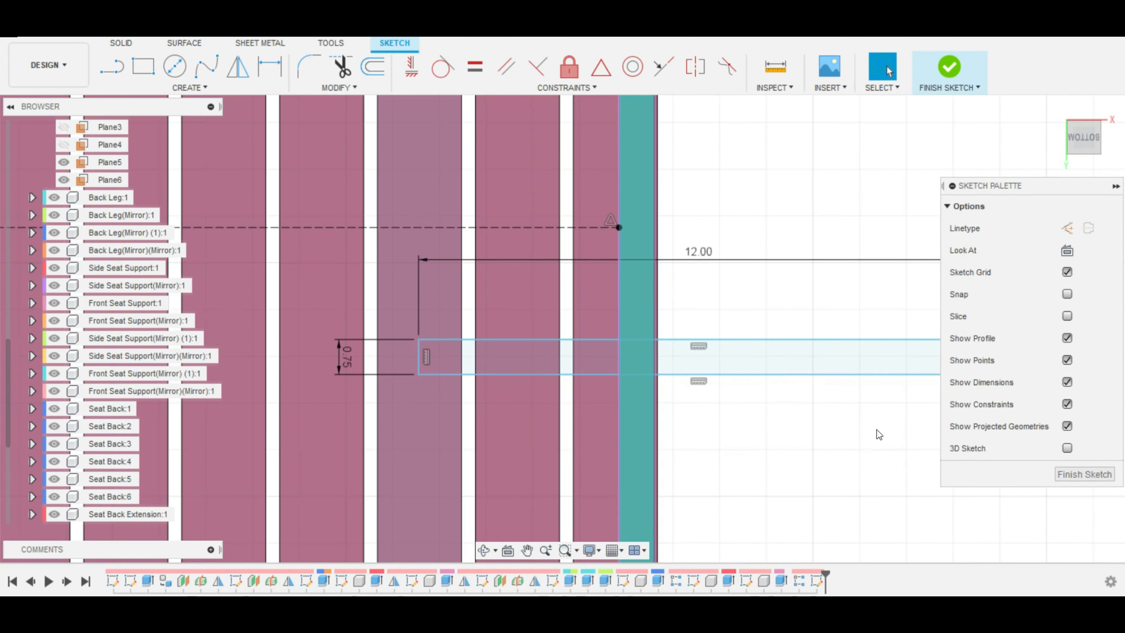
pyautogui.scroll(-3, 893, 421)
pyautogui.moveTo(854, 399); pyautogui.dragTo(688, 378, button='middle')
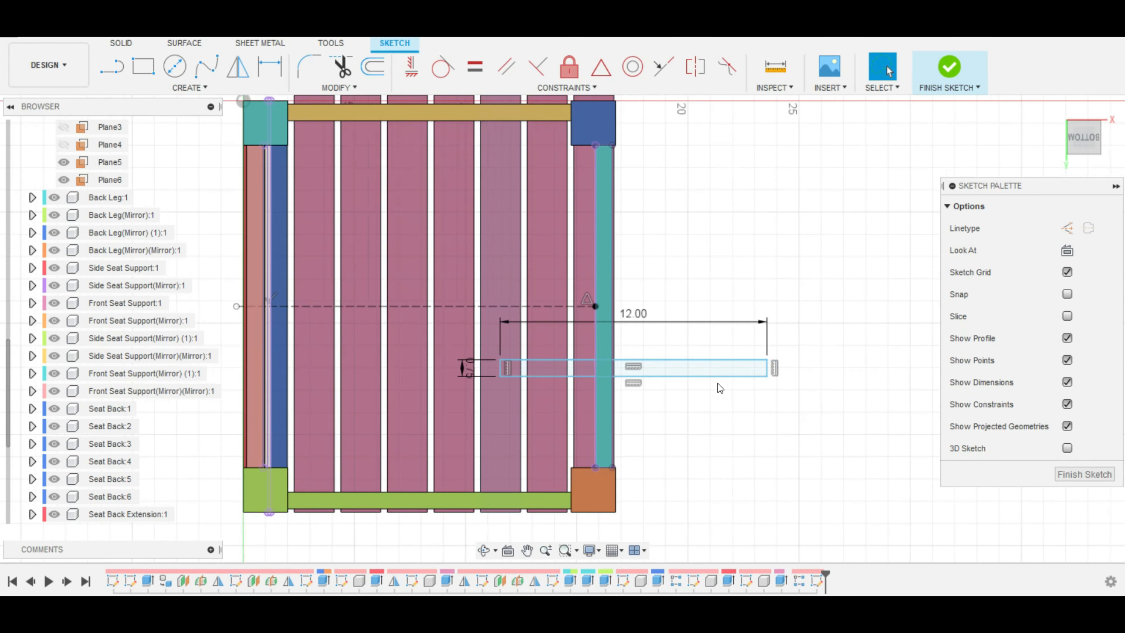
pyautogui.click(766, 374)
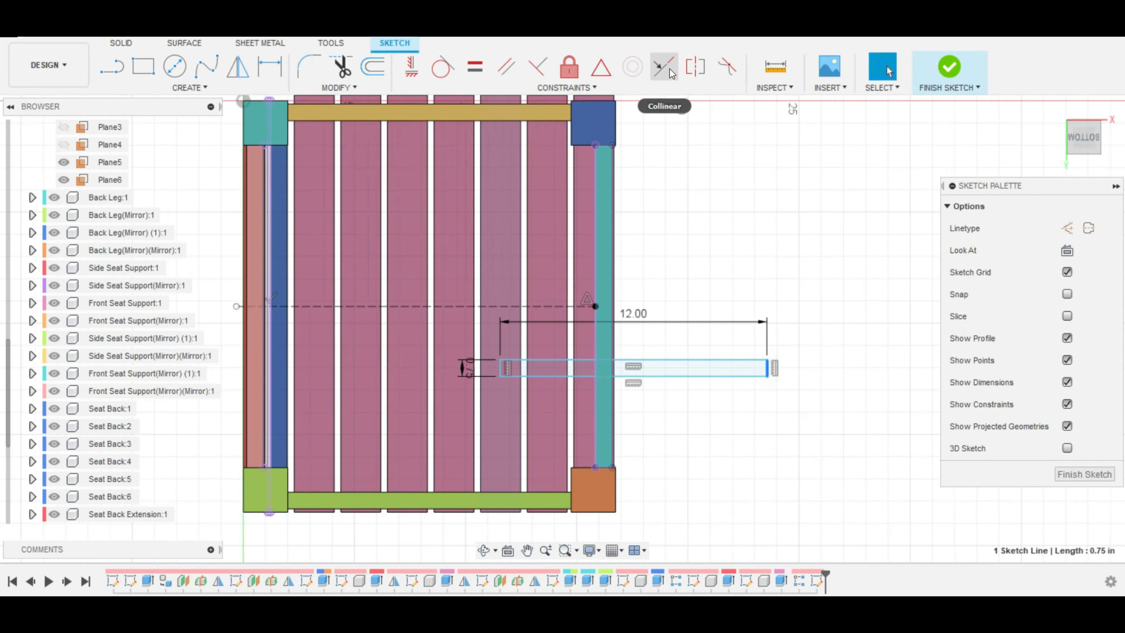
pyautogui.click(664, 66)
pyautogui.click(596, 303)
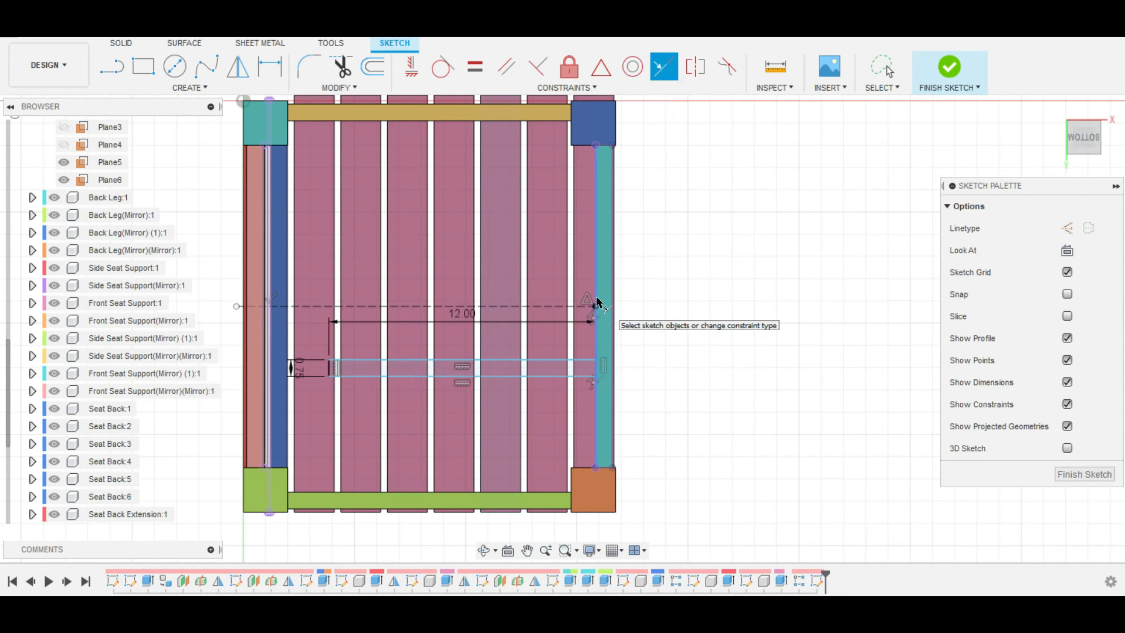
# Step: Try to make the rectangle's other short end collinear with the projected line near the stool's back
pyautogui.click(330, 371)
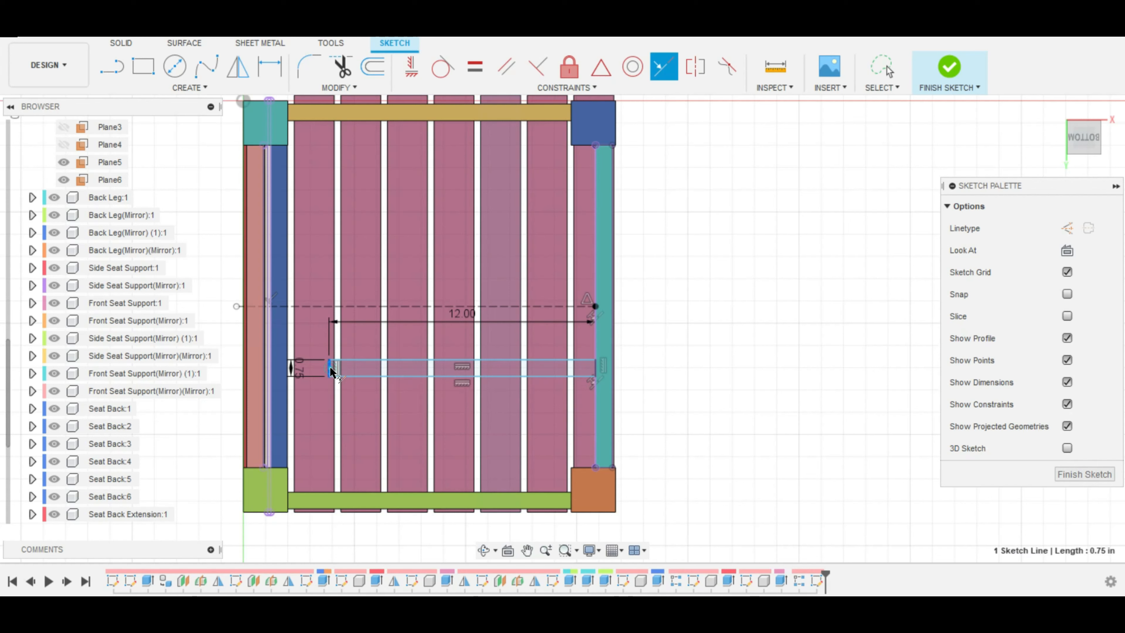
pyautogui.click(265, 347)
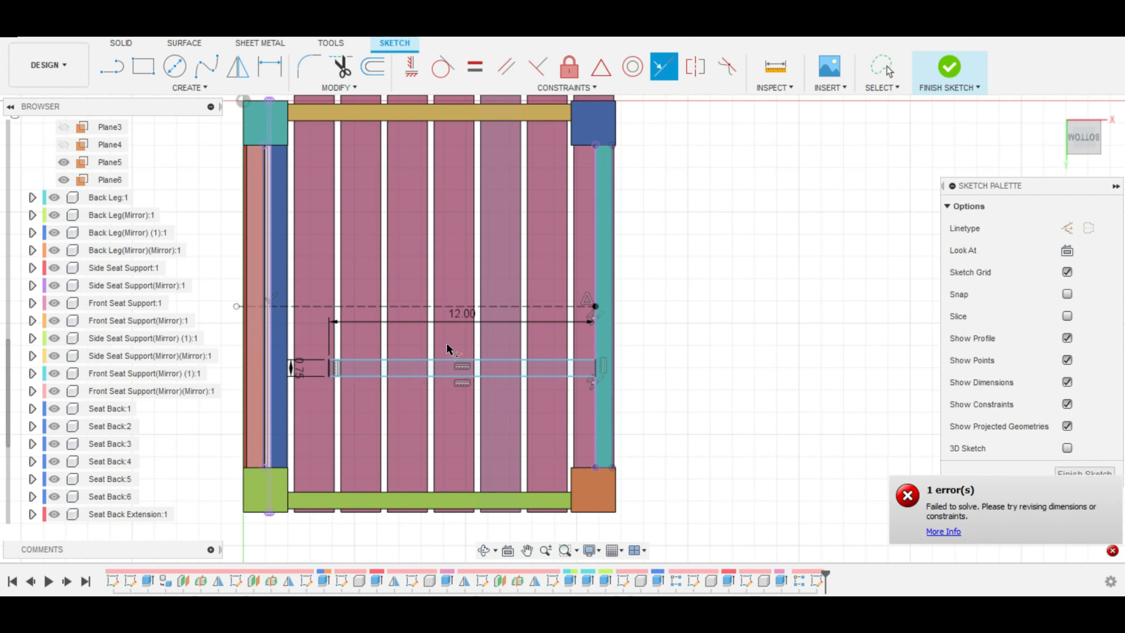
pyautogui.press('Escape')
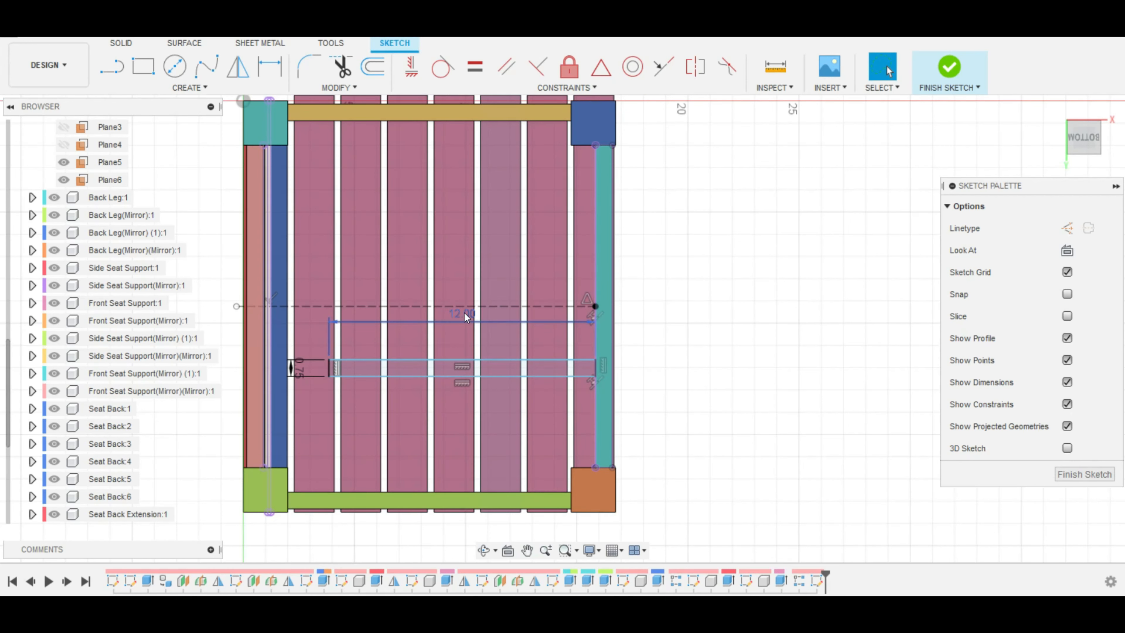
# Step: Set the length of the underside brace rectangle to 13.75 in
pyautogui.doubleClick(464, 312)
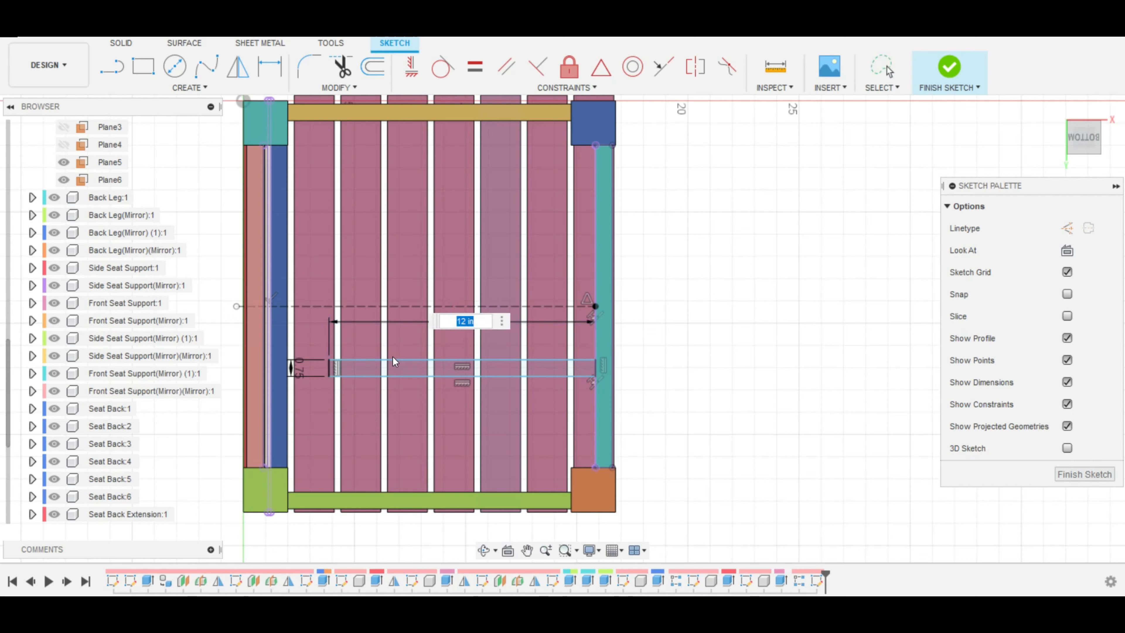
pyautogui.press('Return')
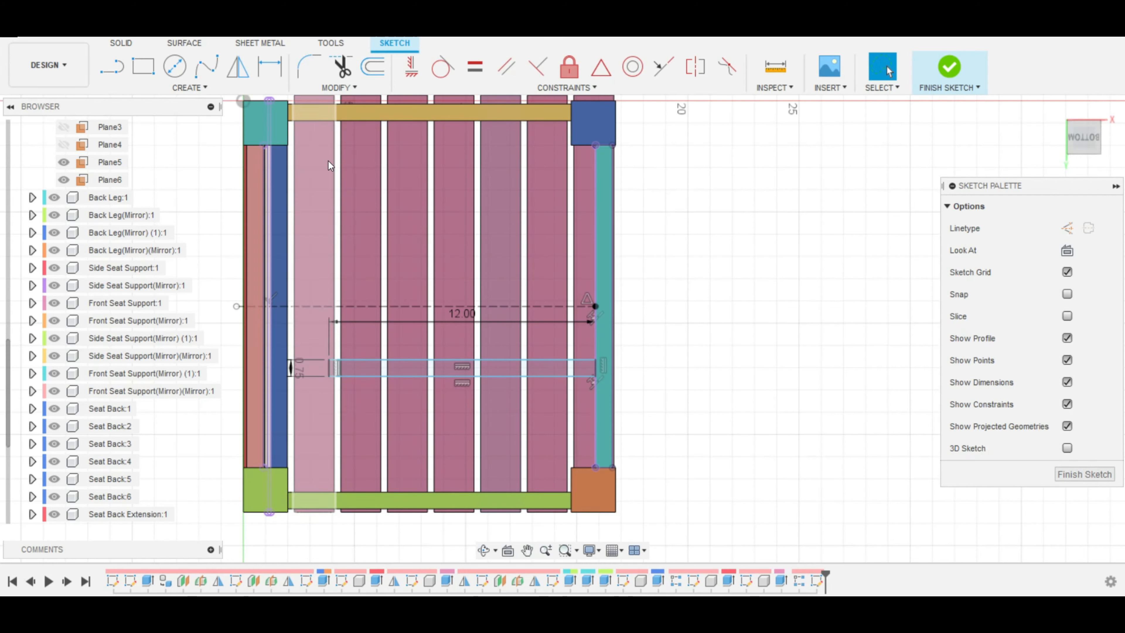
pyautogui.click(383, 105)
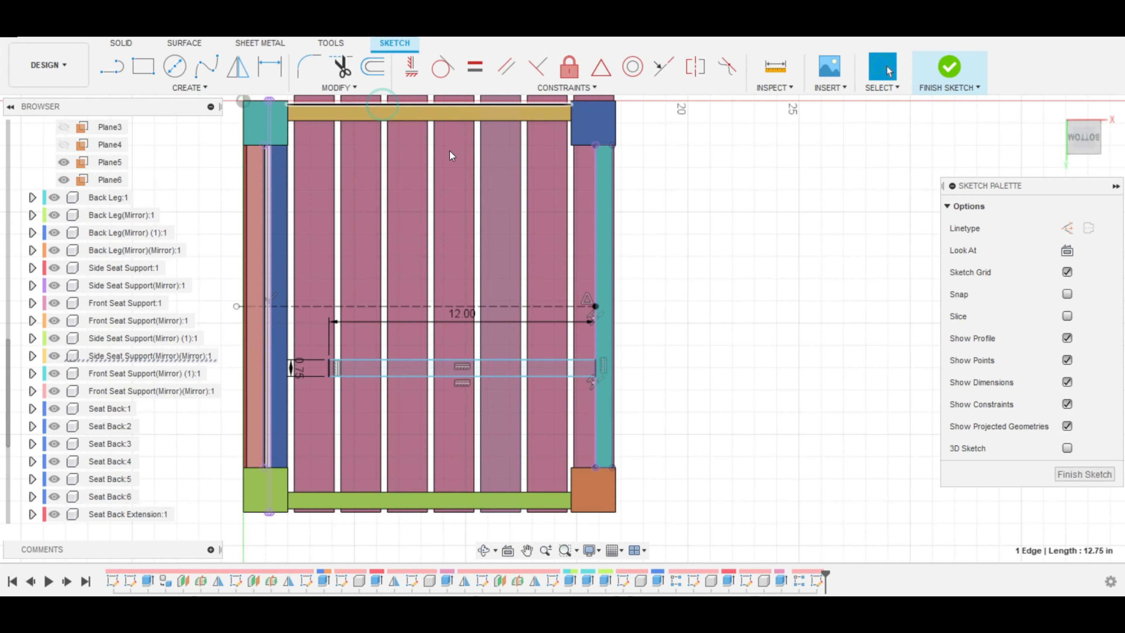
pyautogui.click(278, 147)
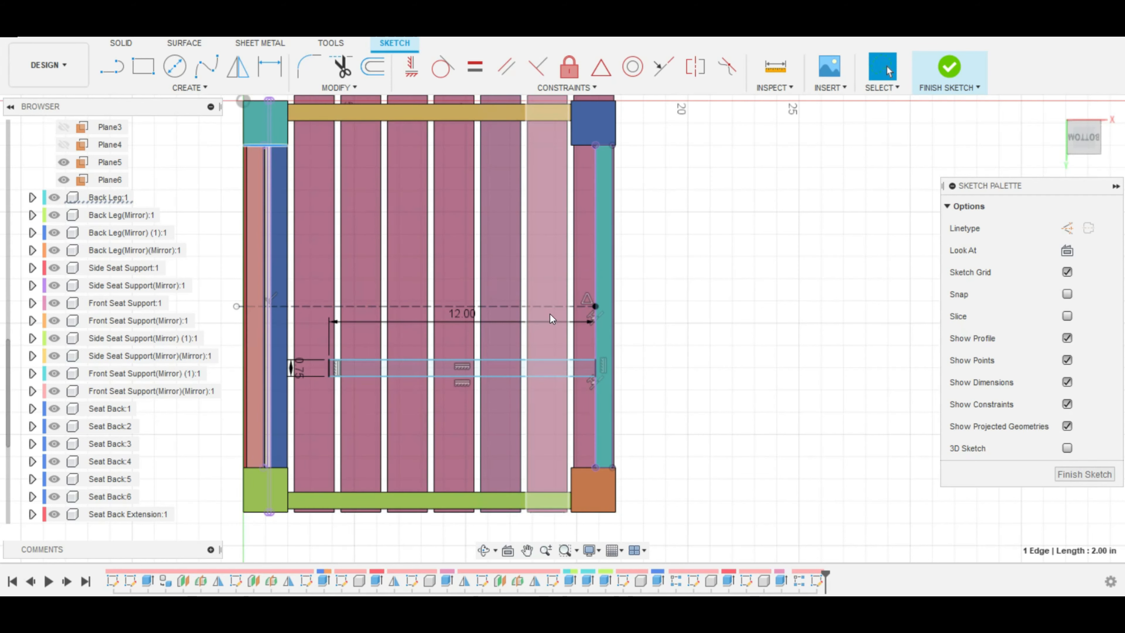
pyautogui.click(461, 306)
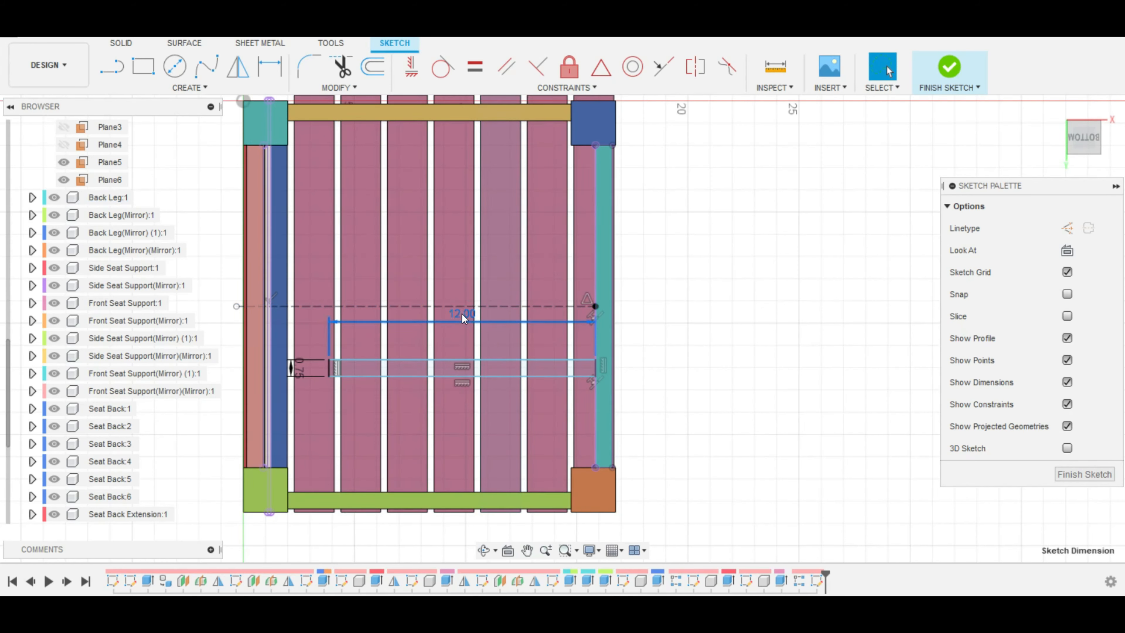
pyautogui.doubleClick(461, 314)
pyautogui.write('13')
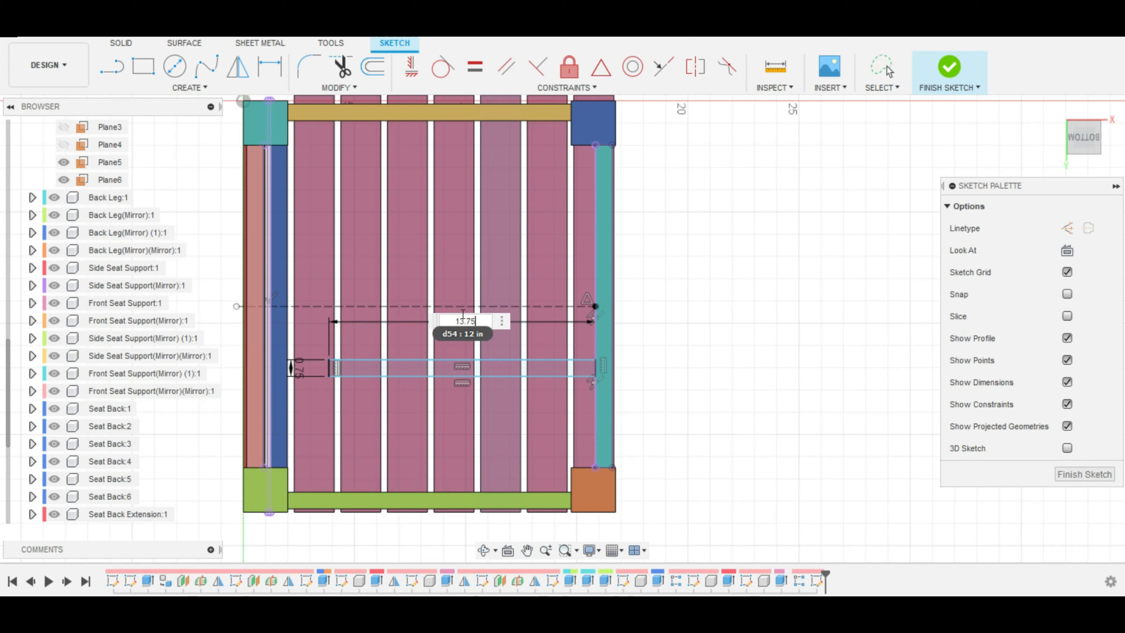
pyautogui.write('.75')
pyautogui.press('Return')
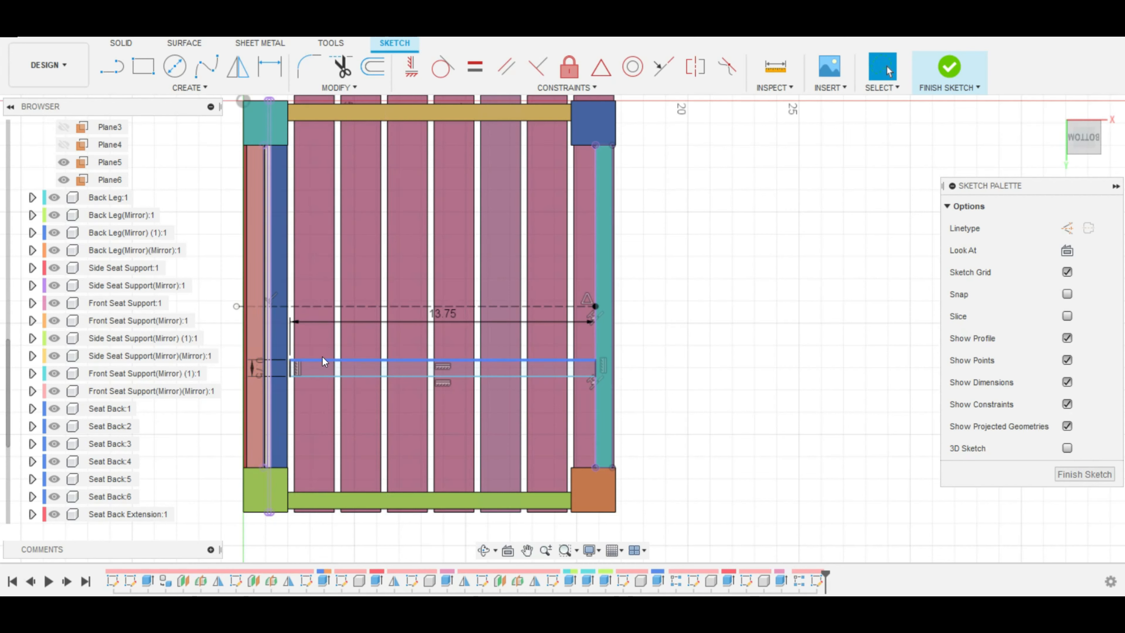
# Step: Set the length of the underside brace rectangle to 15.75 in
pyautogui.click(280, 144)
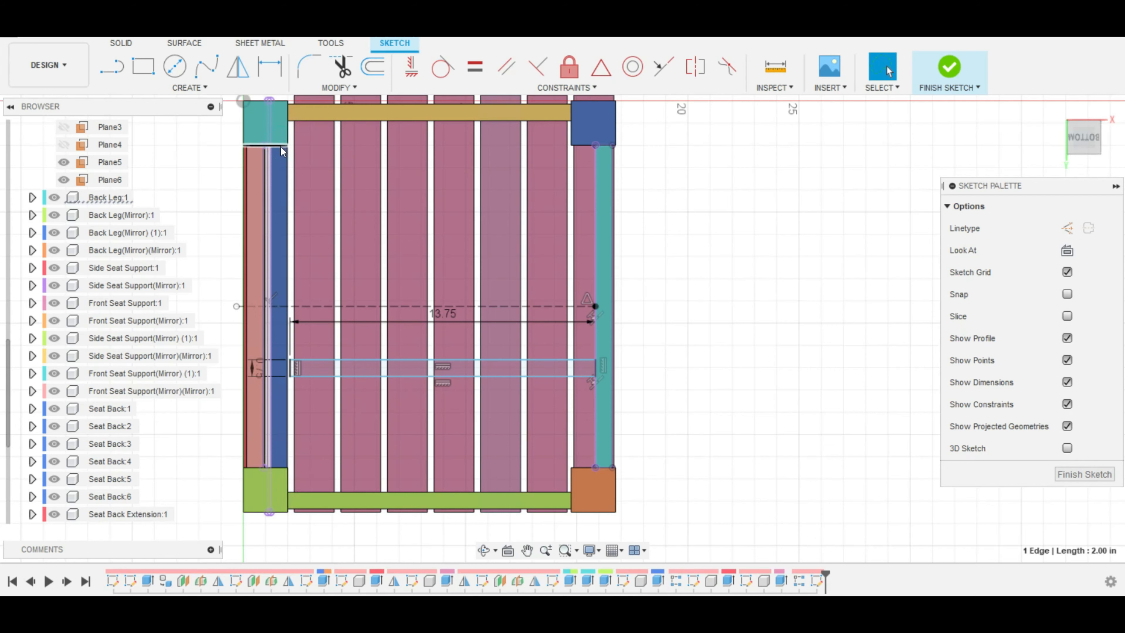
pyautogui.doubleClick(442, 314)
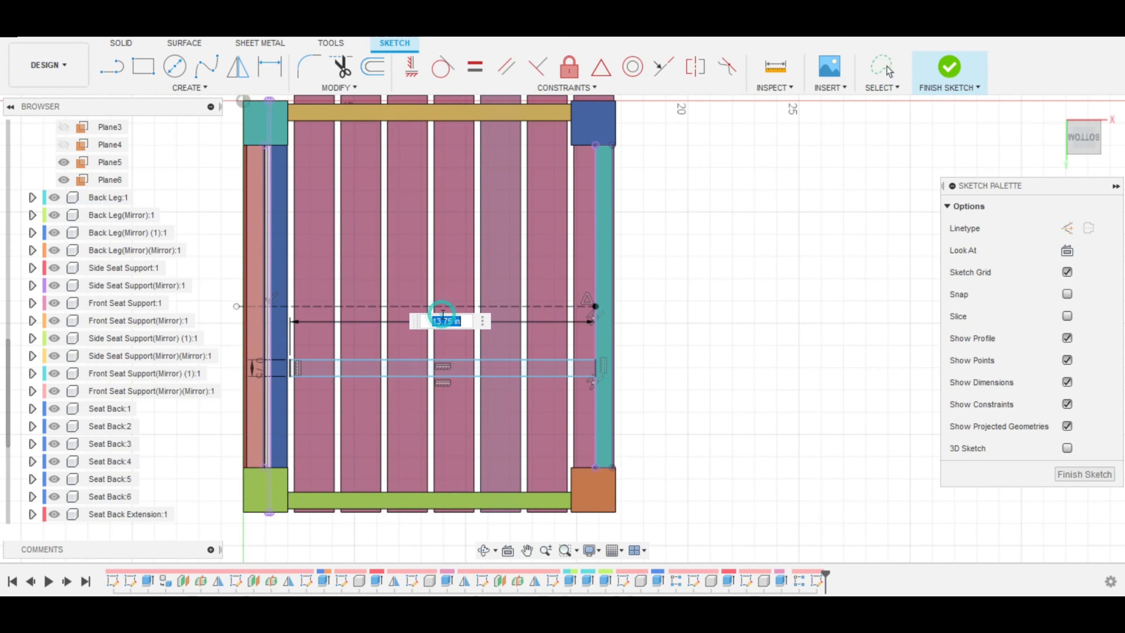
pyautogui.click(437, 322)
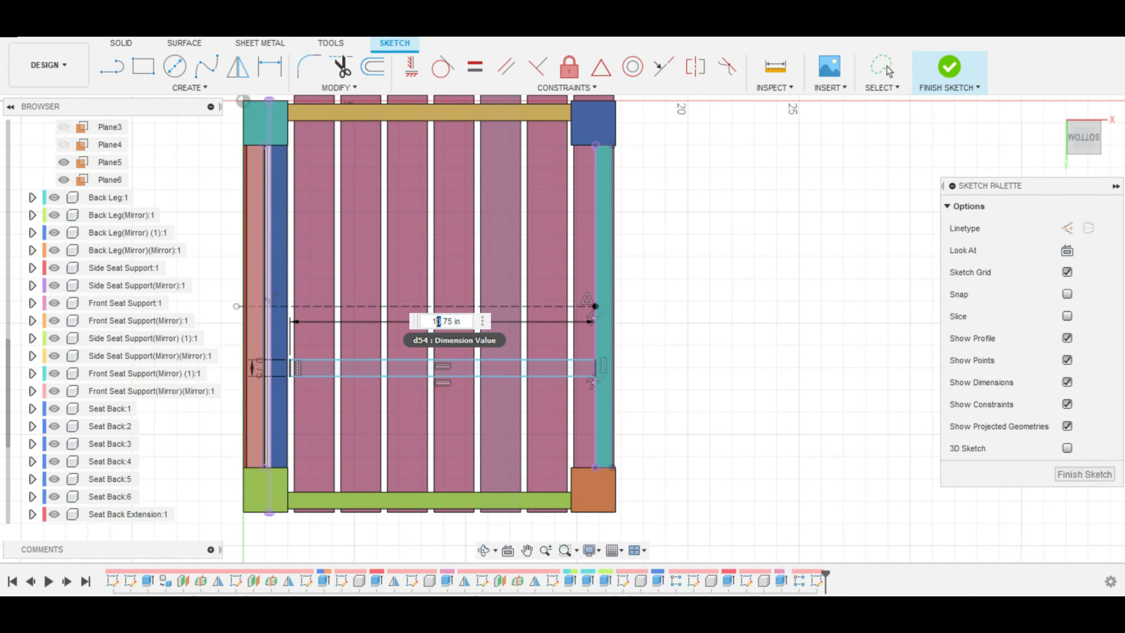
pyautogui.press('Return')
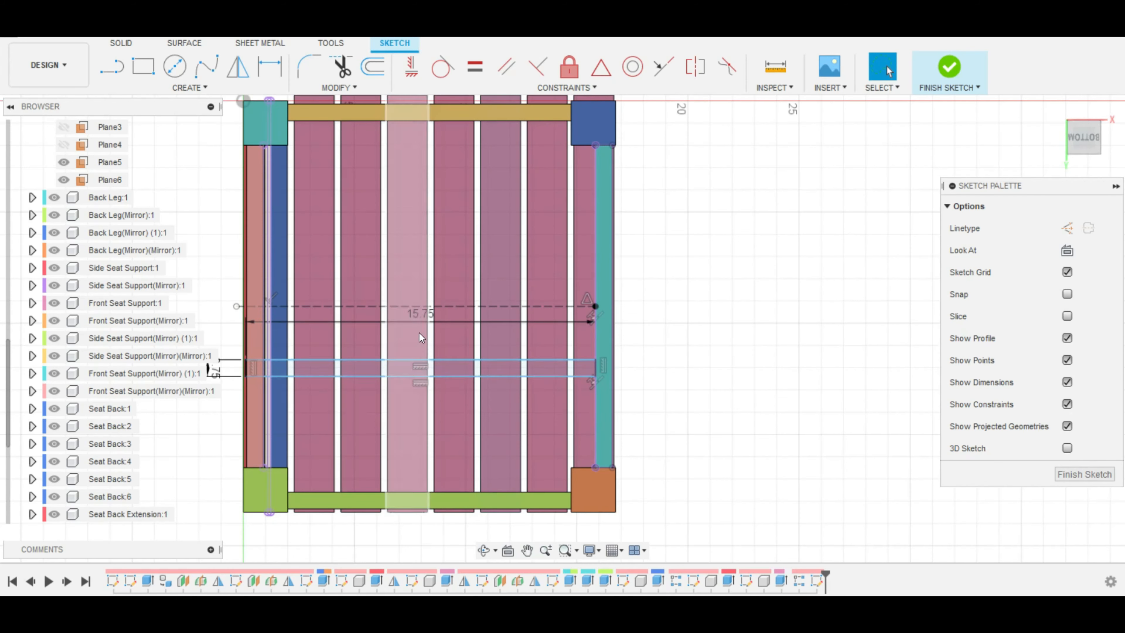
# Step: Set the length of the underside brace rectangle to 15 in
pyautogui.press('d')
pyautogui.doubleClick(423, 314)
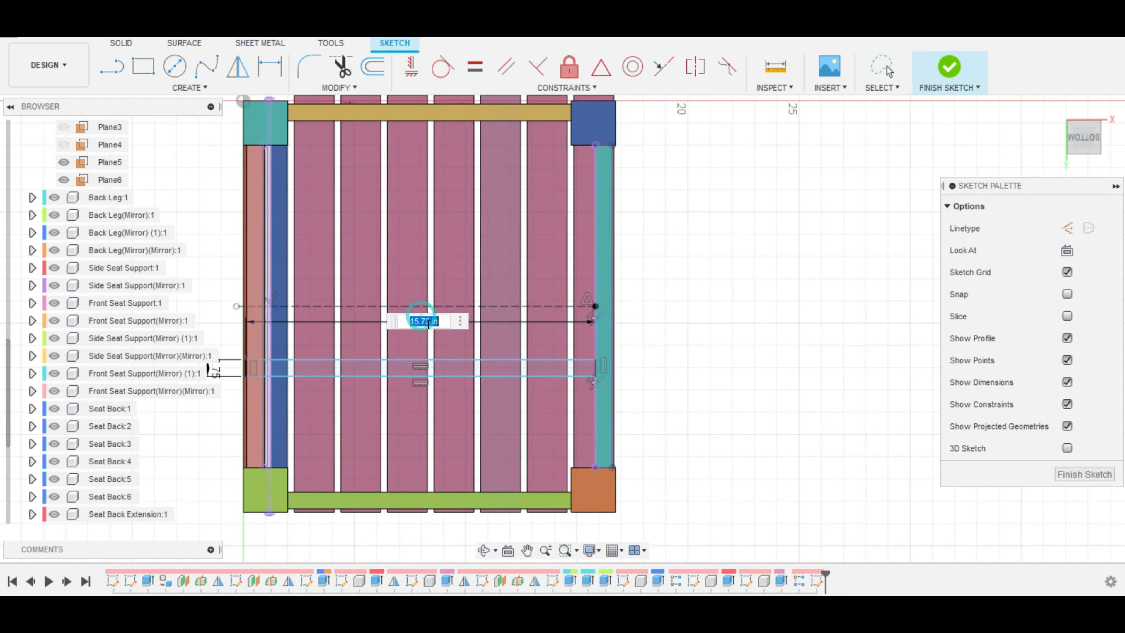
pyautogui.click(427, 321)
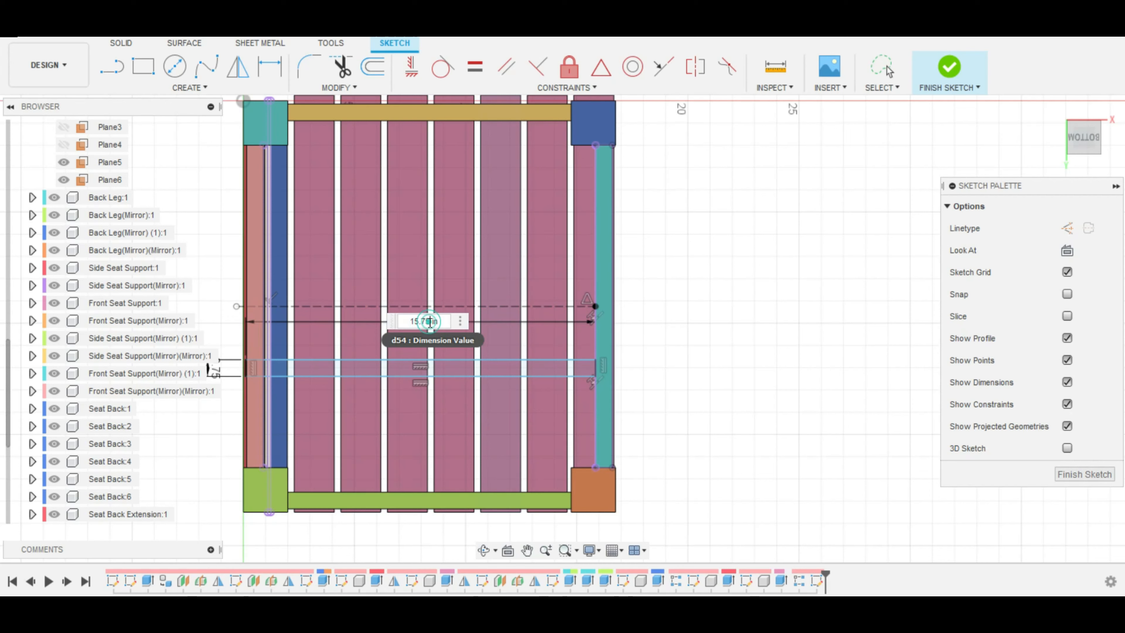
pyautogui.press('Return')
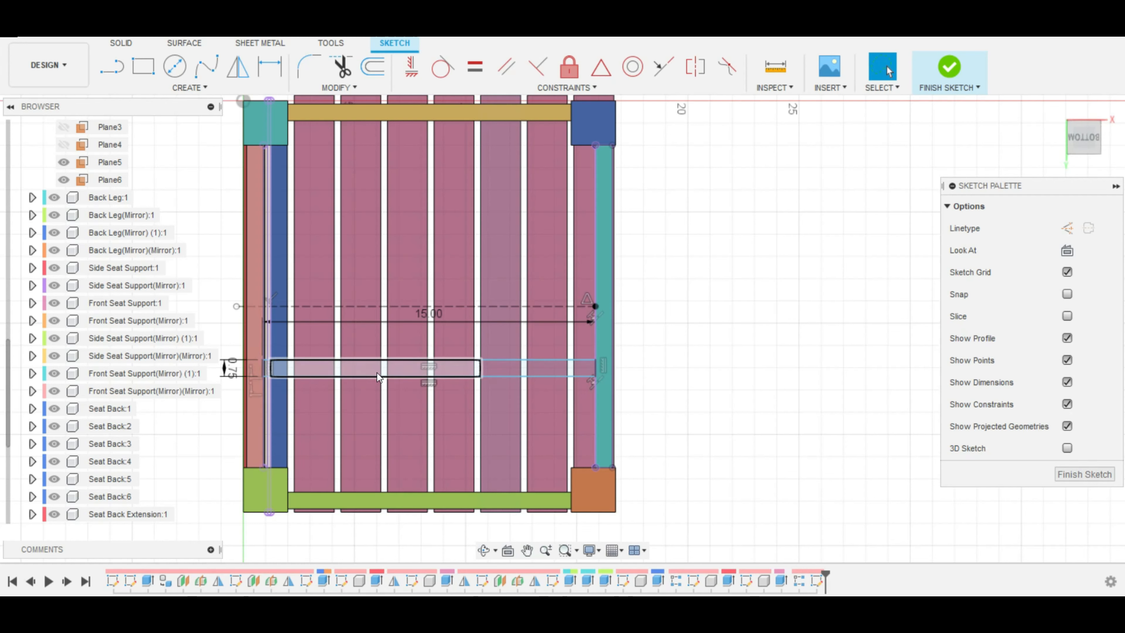
# Step: Check the long edges, the short end near the teal front support and the enclosed profile of the underside brace rectangle
pyautogui.doubleClick(433, 360)
pyautogui.click(495, 376)
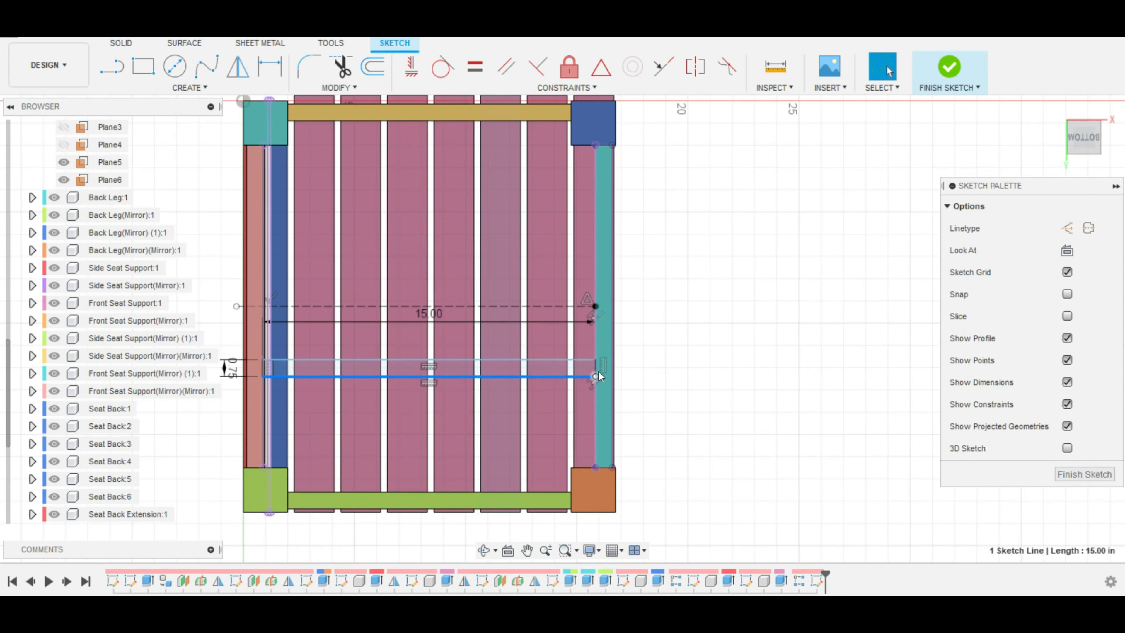
pyautogui.moveTo(597, 357); pyautogui.dragTo(598, 374)
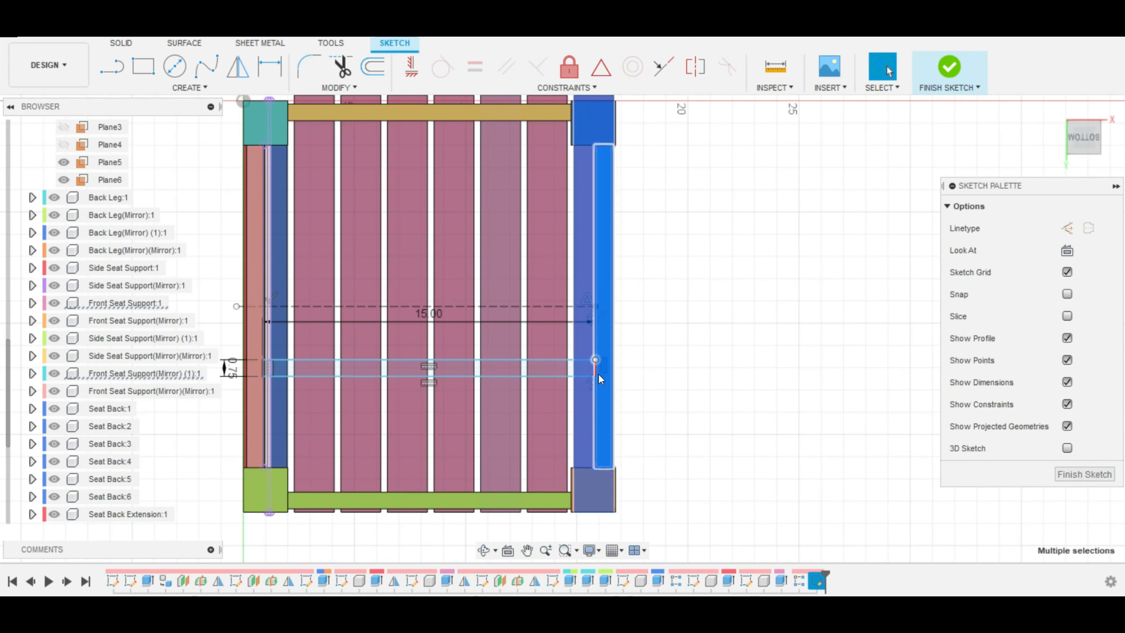
pyautogui.click(571, 367)
pyautogui.click(448, 368)
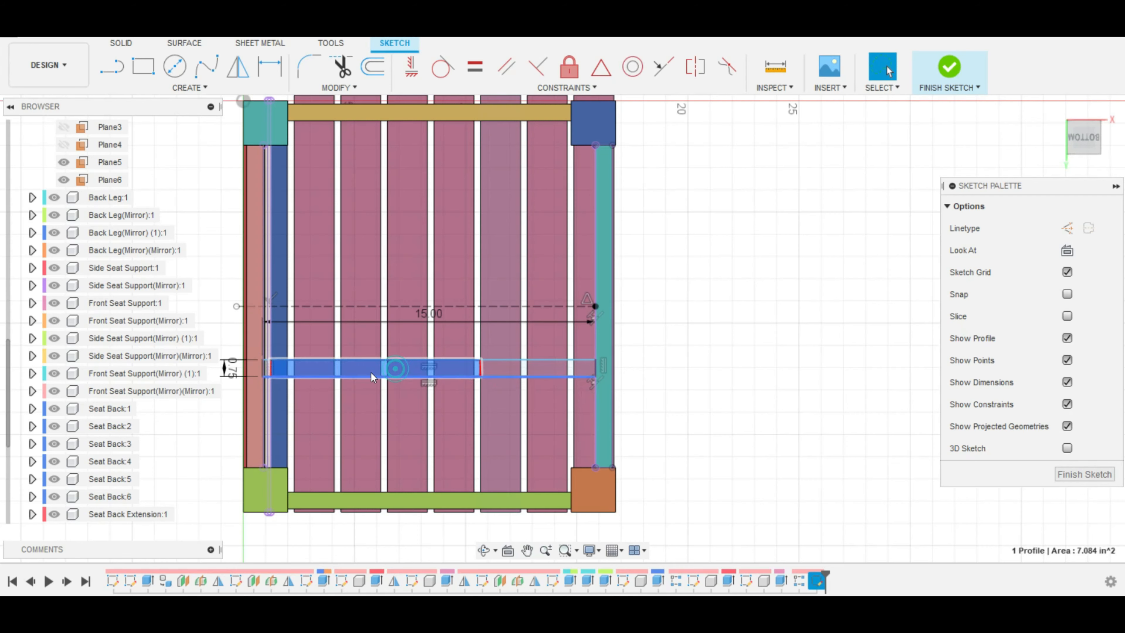
pyautogui.press('Escape')
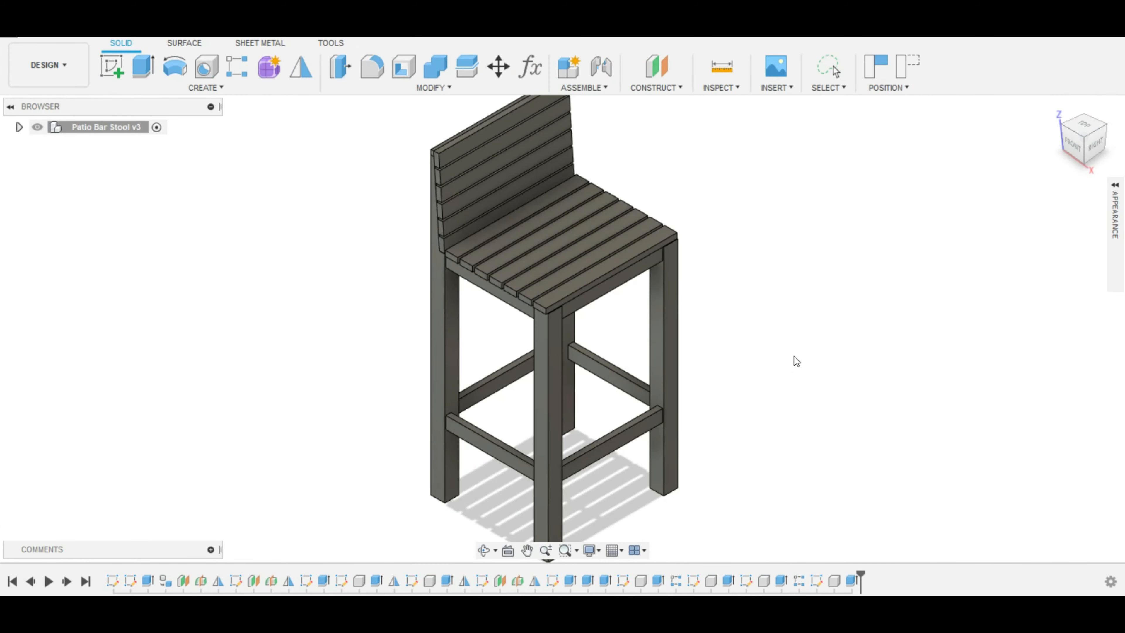
# Step: Apply the 3D Oak - Stained dark semigloss appearance to the entire Patio Bar Stool assembly
pyautogui.scroll(-3, 802, 336)
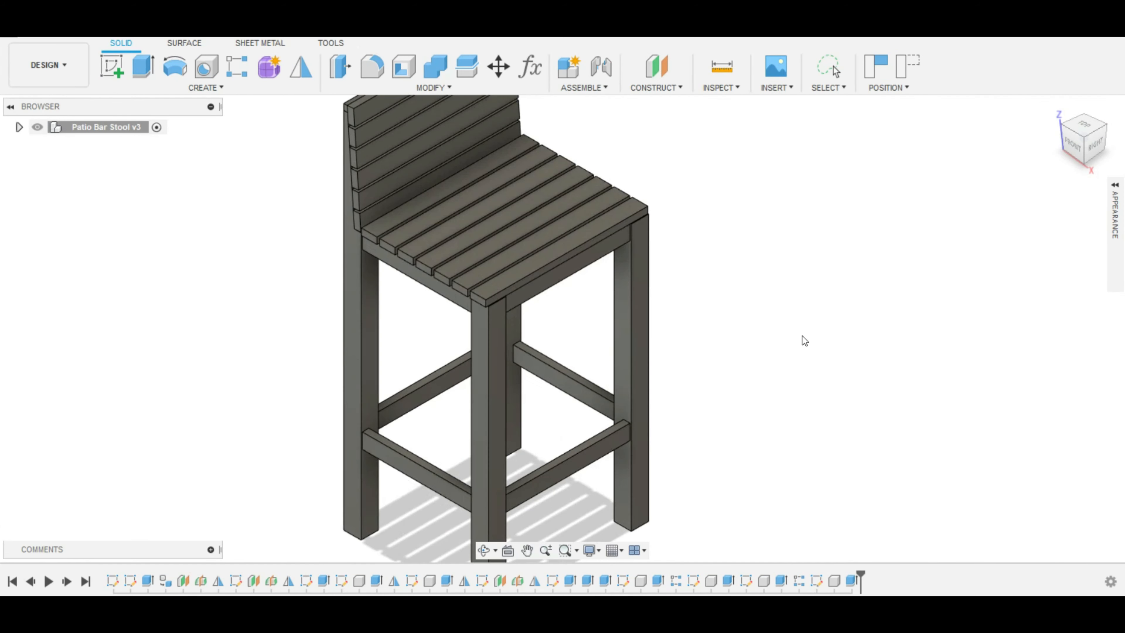
pyautogui.moveTo(847, 334); pyautogui.dragTo(796, 352, button='middle')
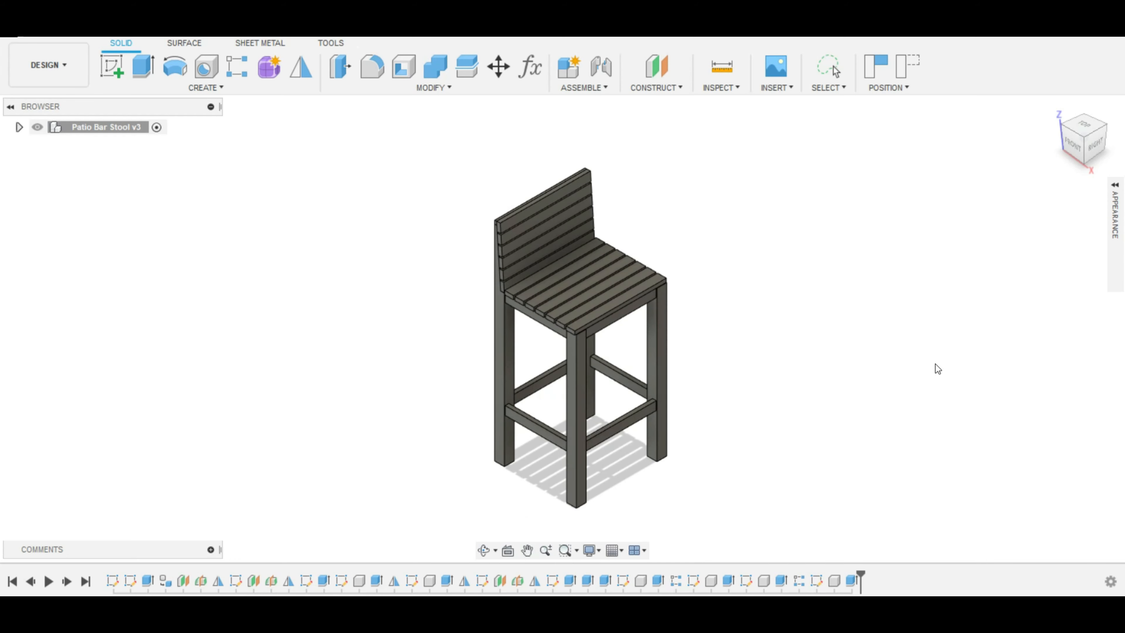
pyautogui.scroll(-2, 823, 427)
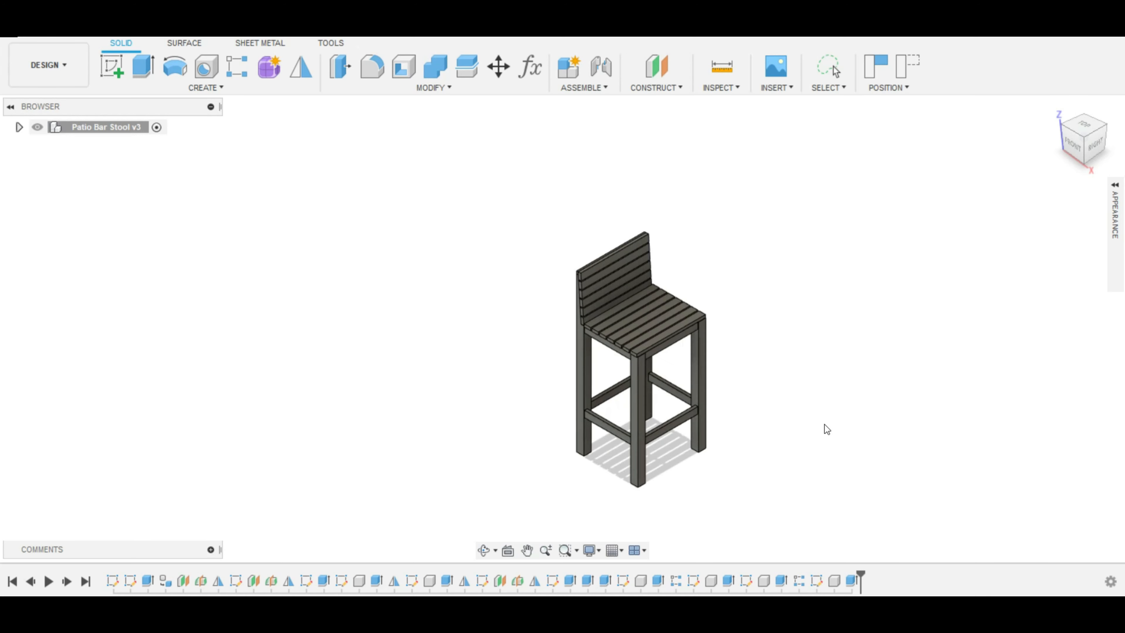
pyautogui.scroll(2, 824, 426)
pyautogui.click(1116, 186)
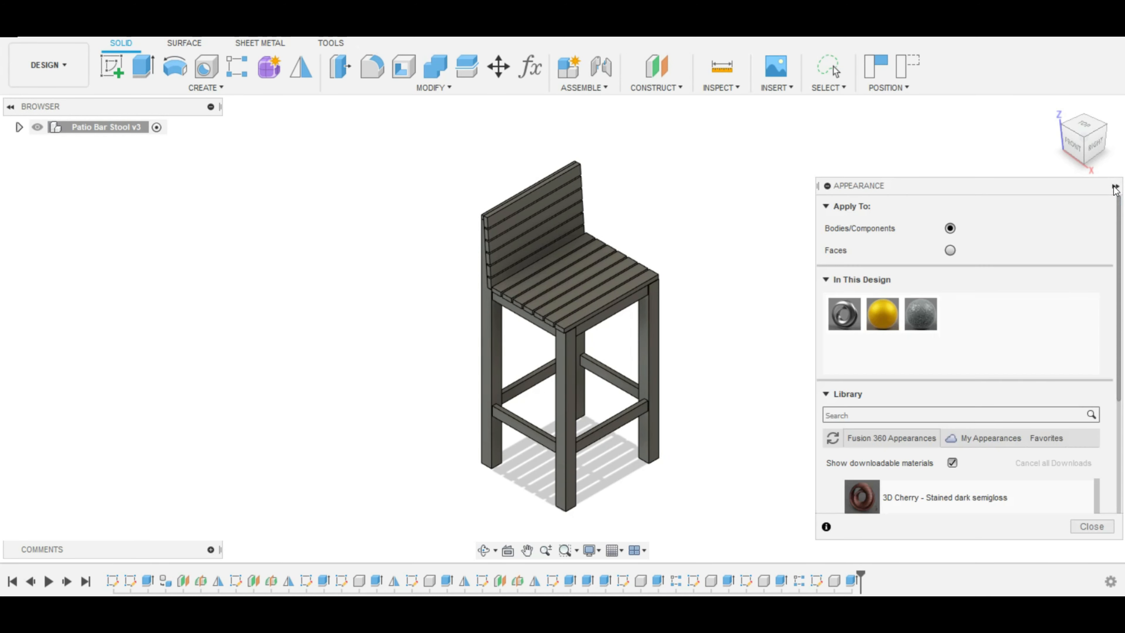
pyautogui.scroll(-3, 992, 397)
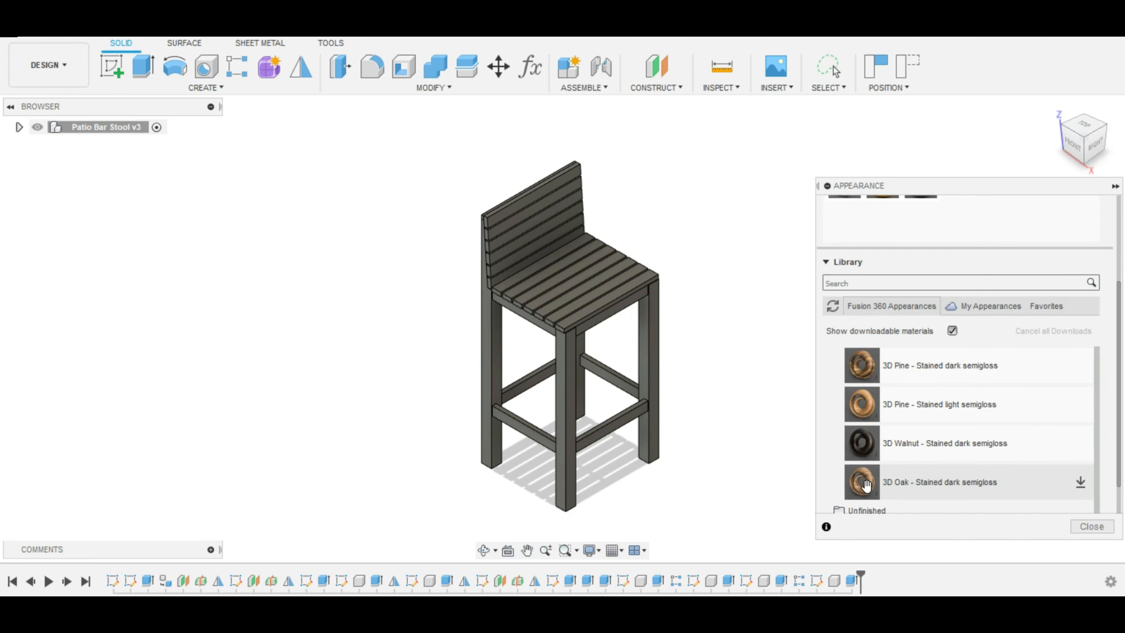
pyautogui.moveTo(866, 485); pyautogui.dragTo(121, 136)
pyautogui.moveTo(872, 483); pyautogui.dragTo(106, 127)
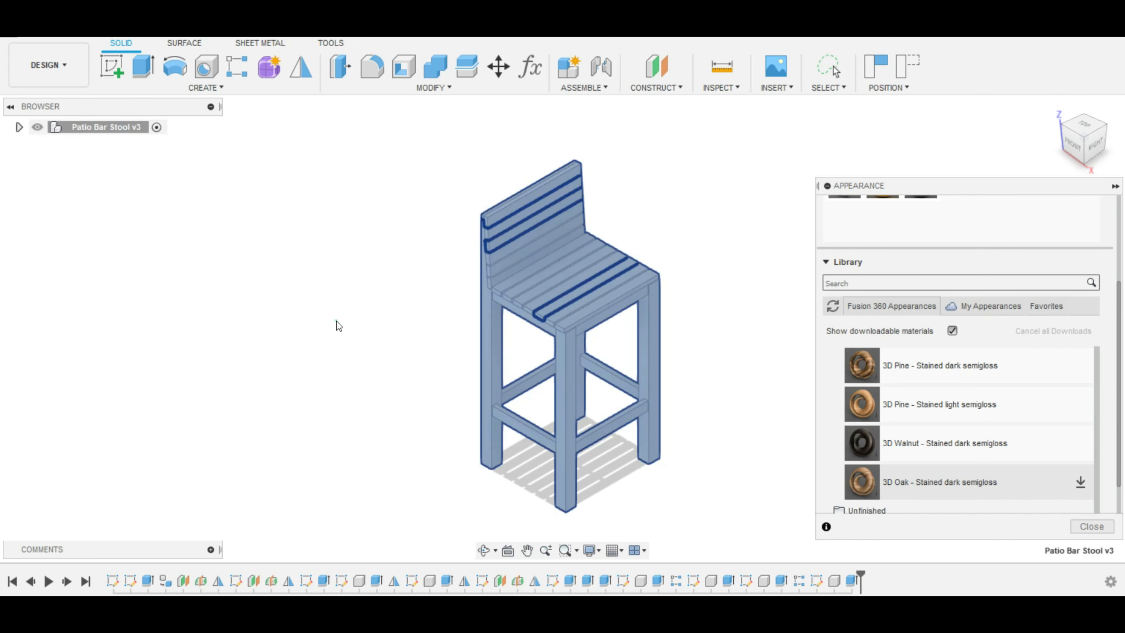